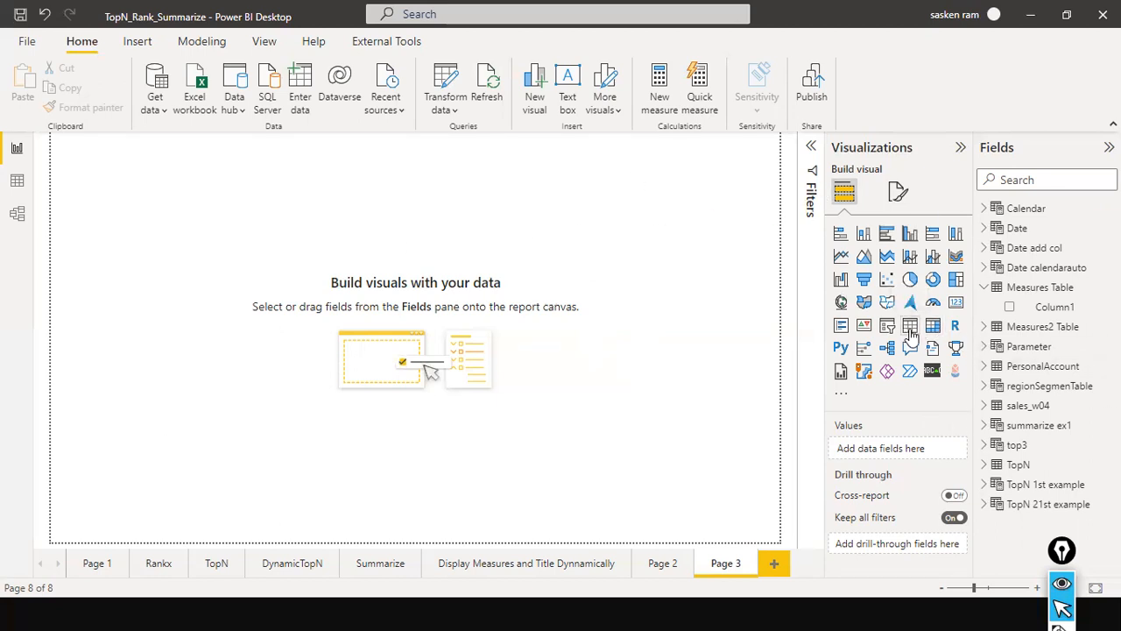
# Place a table visual on the blank Page 3 and populate it with the Sales field from sales_w04
pyautogui.moveTo(173, 144); pyautogui.dragTo(293, 260)
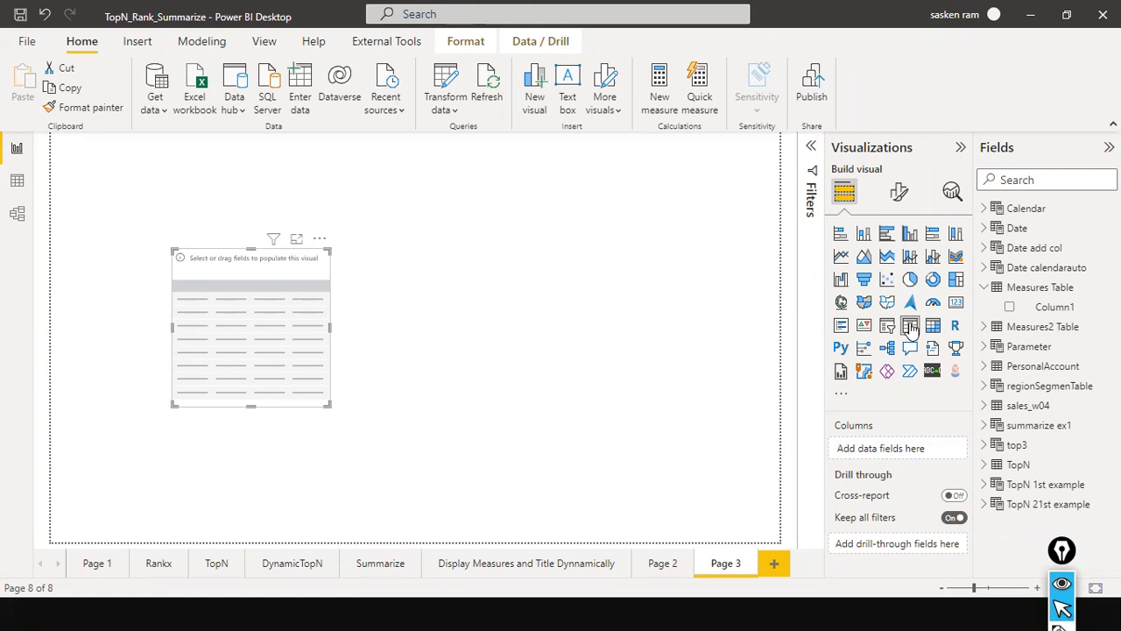
pyautogui.moveTo(330, 326); pyautogui.dragTo(378, 318)
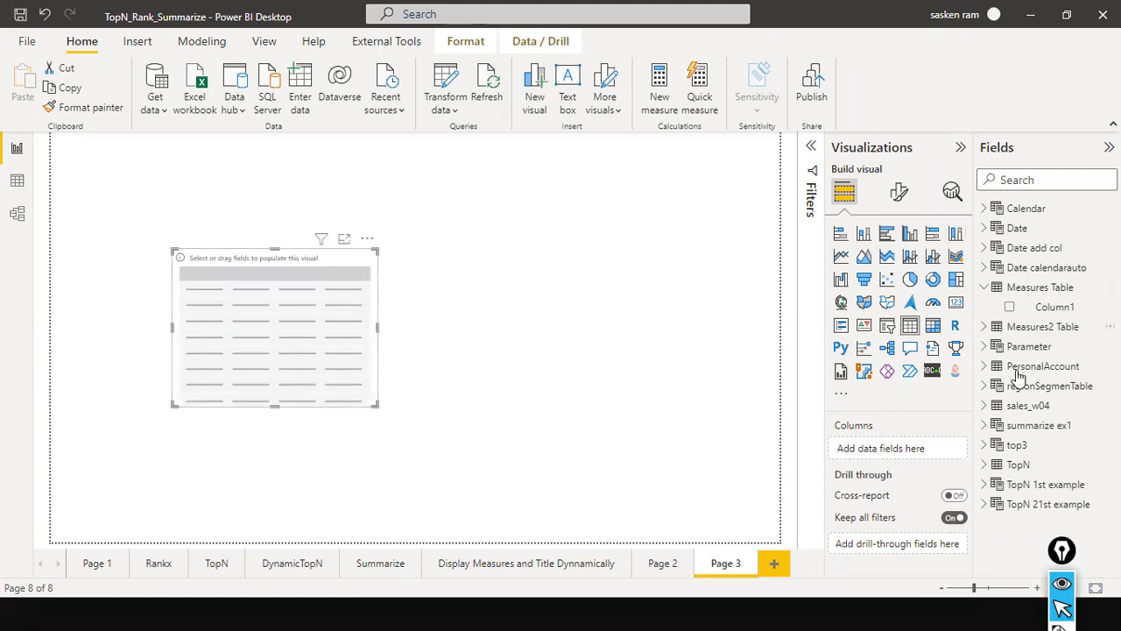
pyautogui.click(984, 408)
pyautogui.scroll(-10, 1083, 385)
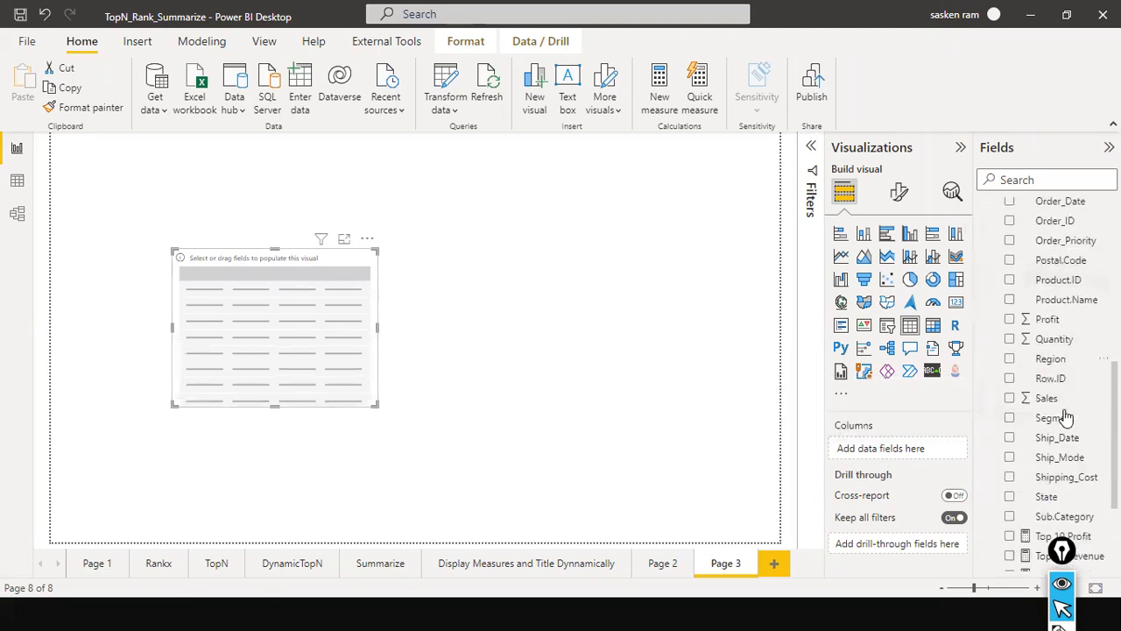
pyautogui.moveTo(1047, 354); pyautogui.dragTo(320, 316)
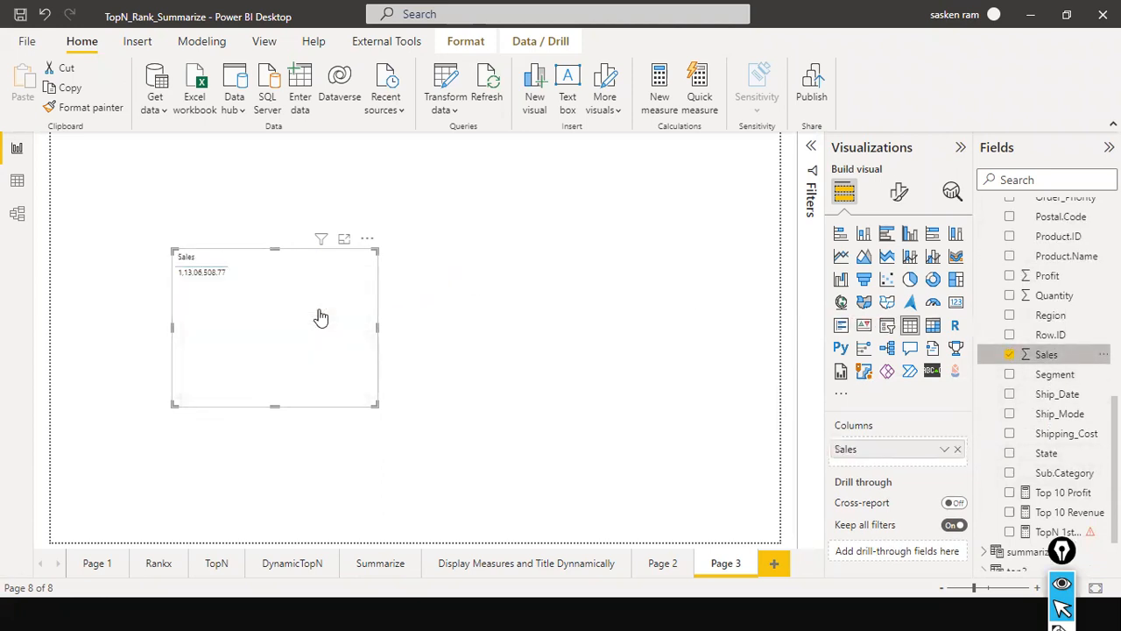
# Widen the Sales table visual, move it slightly down the canvas and reduce its height
pyautogui.moveTo(375, 326); pyautogui.dragTo(424, 327)
pyautogui.moveTo(339, 332); pyautogui.dragTo(320, 348)
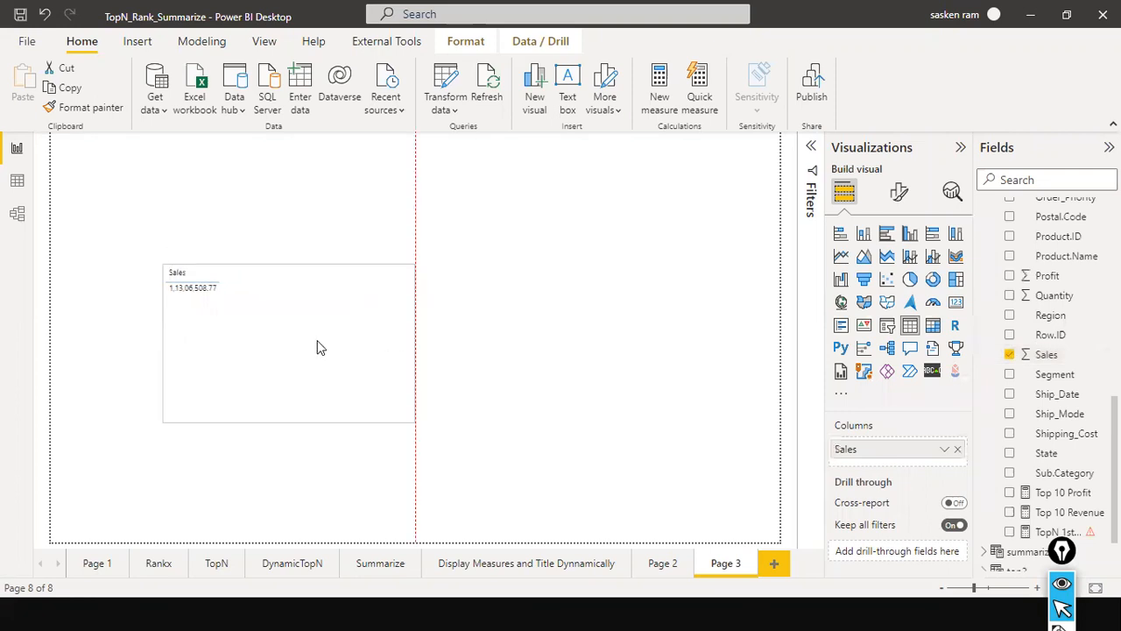
pyautogui.moveTo(290, 421); pyautogui.dragTo(285, 366)
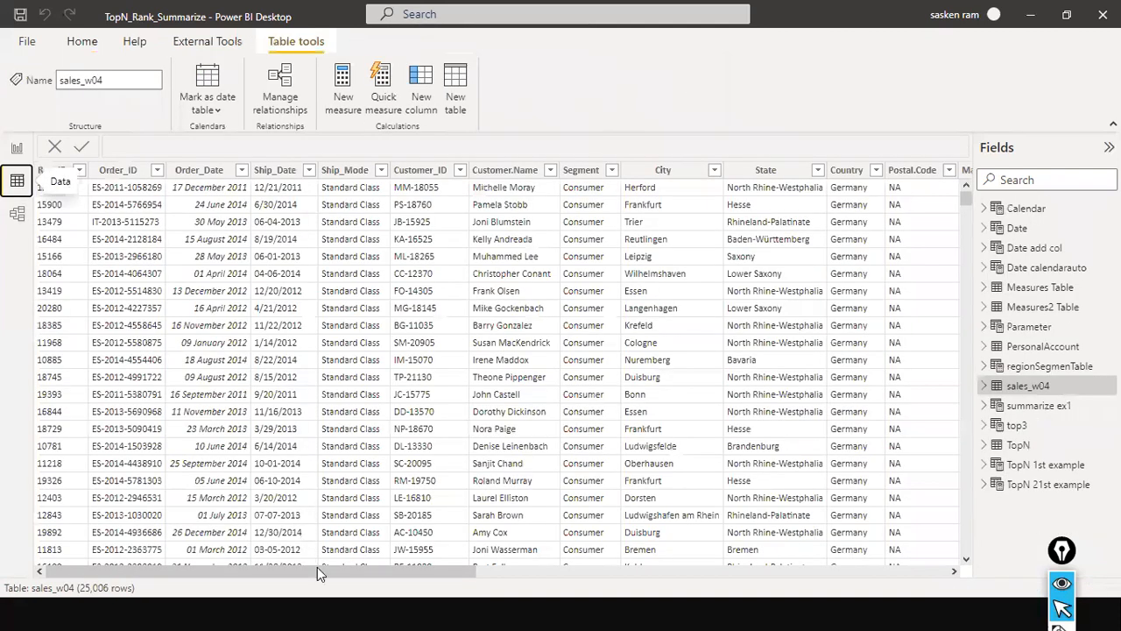
# Examine the row-level values of the Sales column in the sales_w04 data, then return to the report page
pyautogui.moveTo(318, 570); pyautogui.dragTo(849, 547)
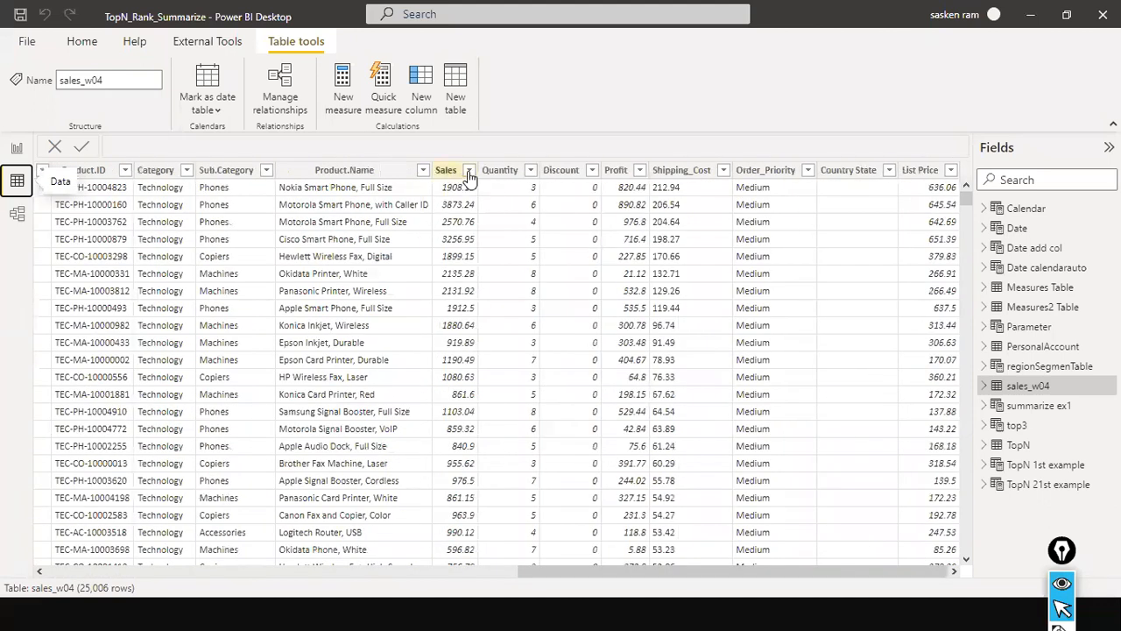
pyautogui.click(468, 172)
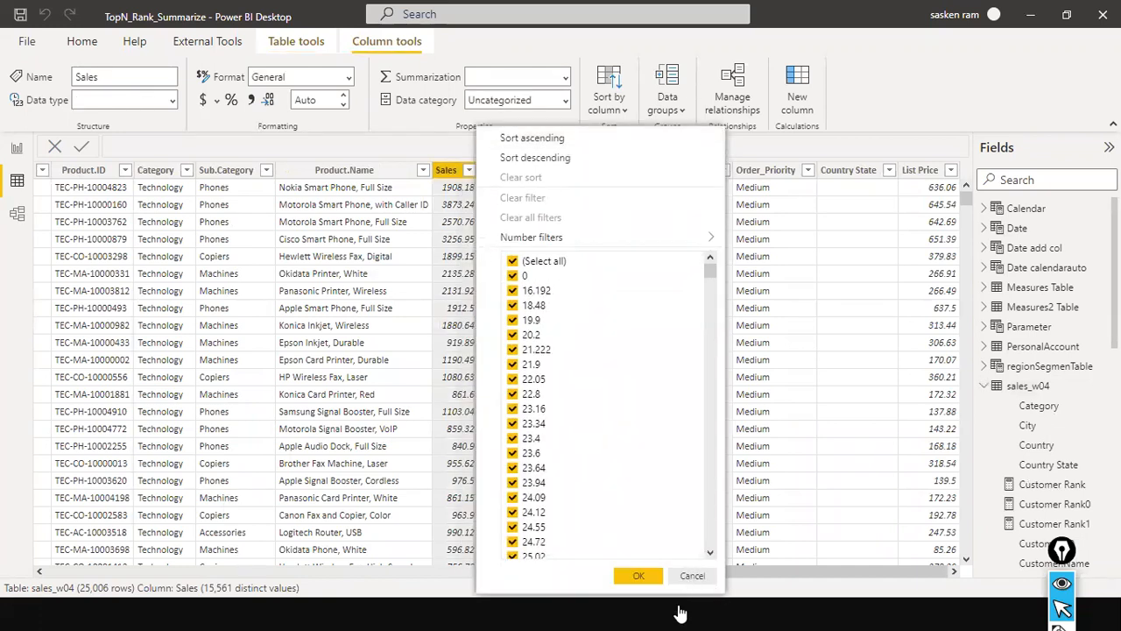
pyautogui.click(684, 575)
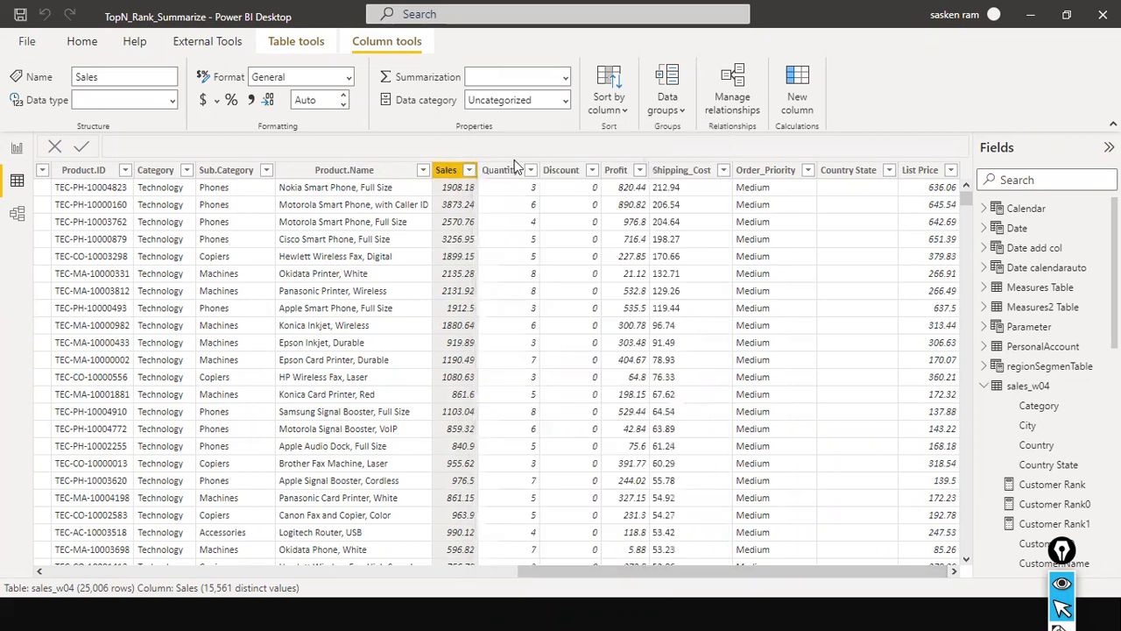
pyautogui.click(16, 147)
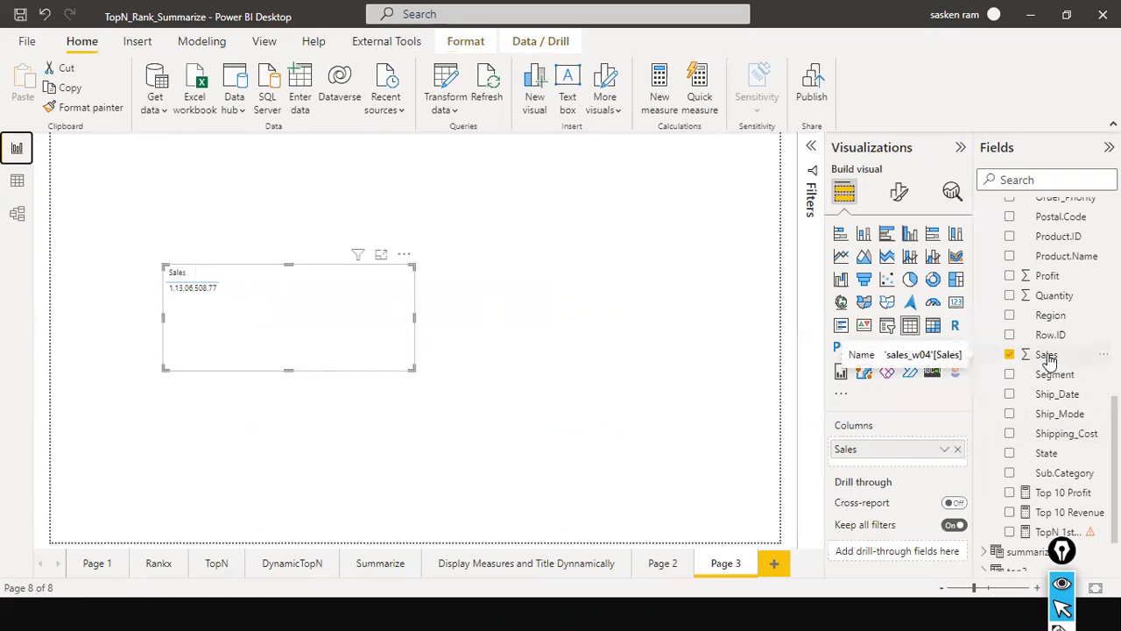
# Select the Sales field and review its default summarization options without changing them
pyautogui.scroll(3, 1049, 359)
pyautogui.scroll(-2, 1048, 361)
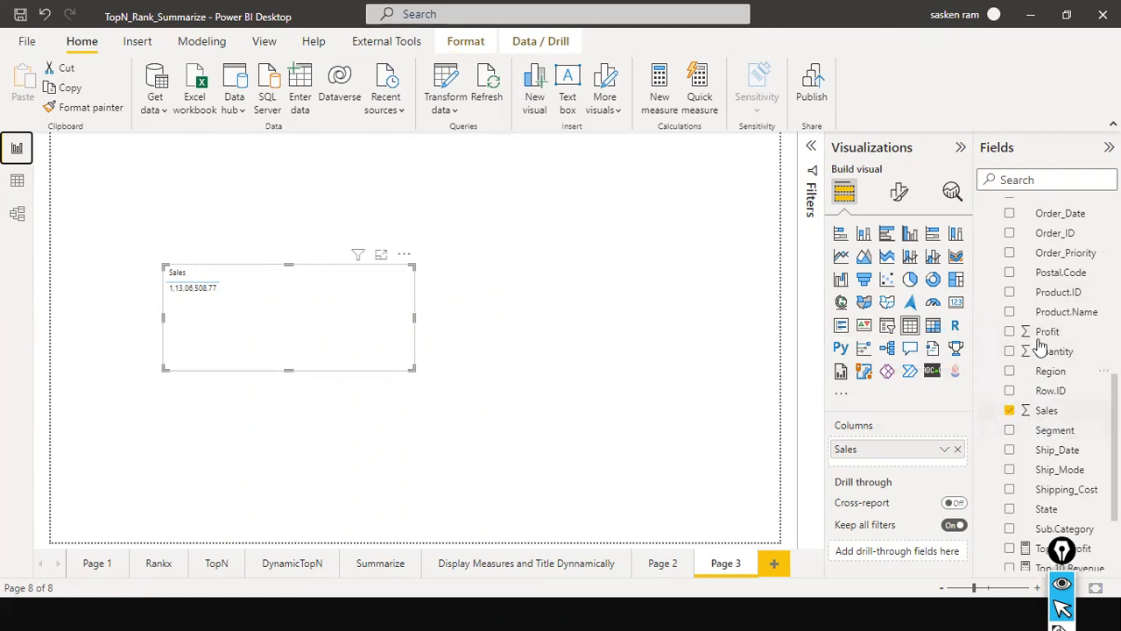
pyautogui.click(1050, 411)
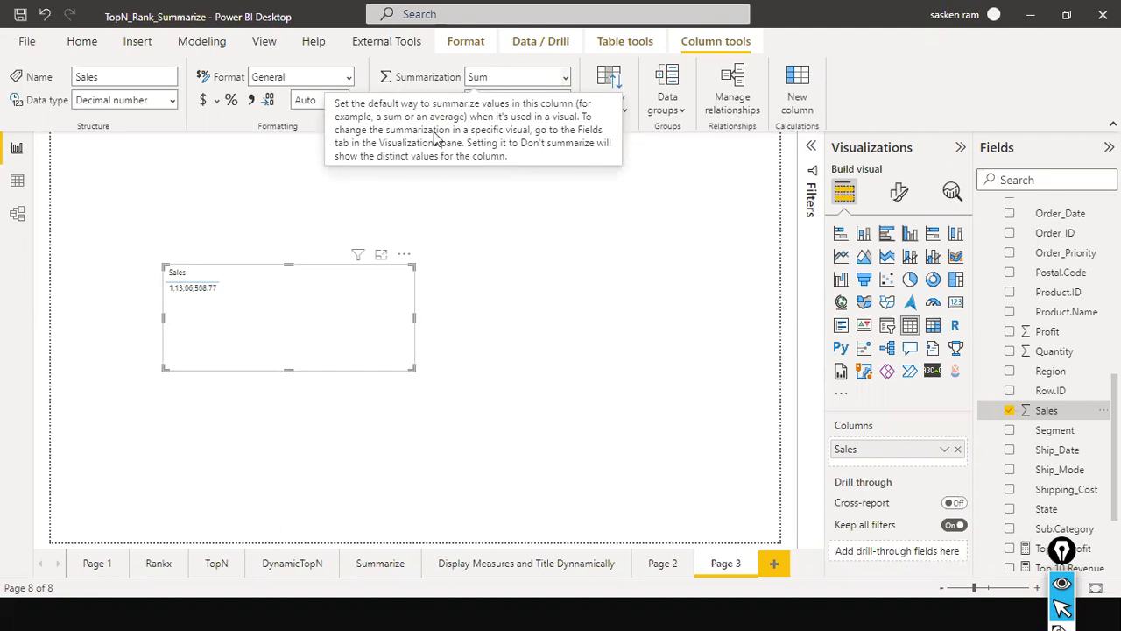
pyautogui.click(566, 81)
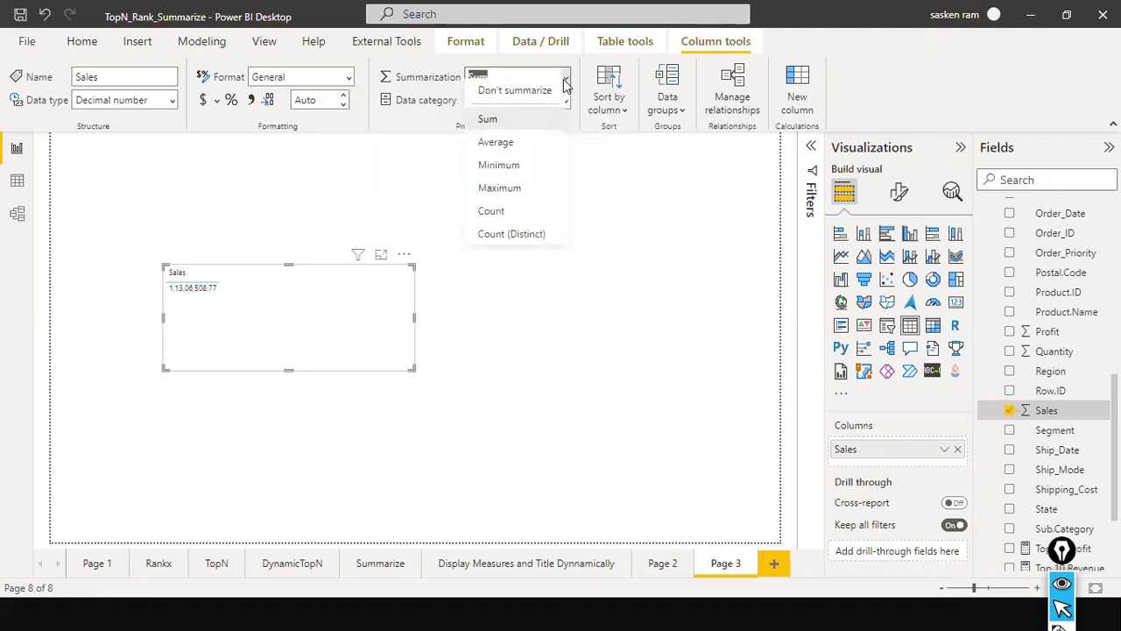
pyautogui.click(601, 273)
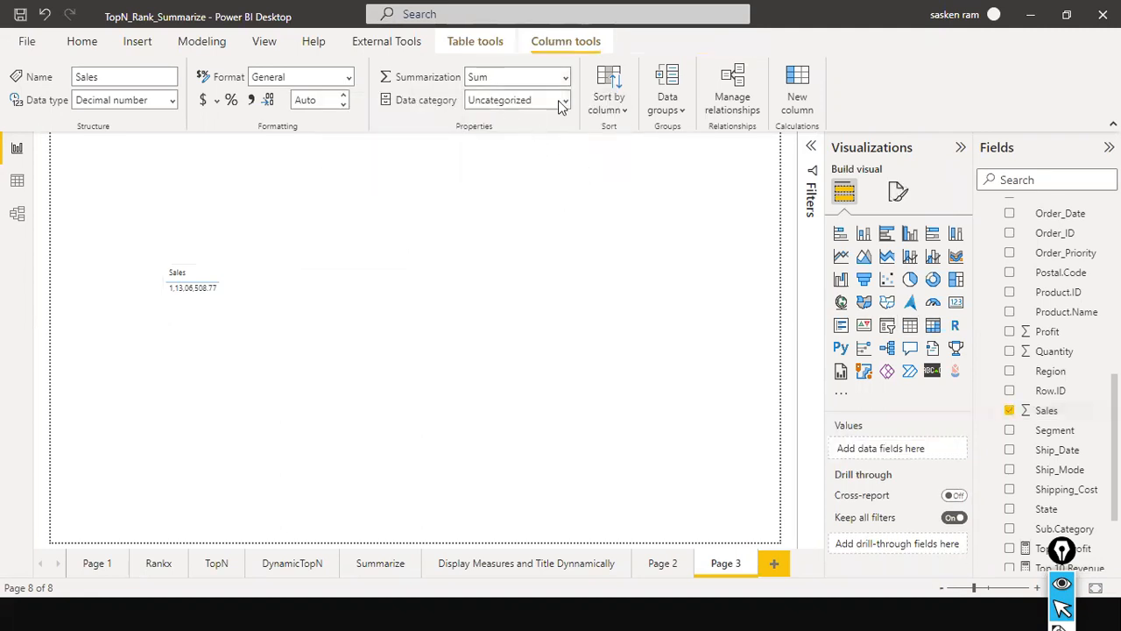
pyautogui.click(465, 178)
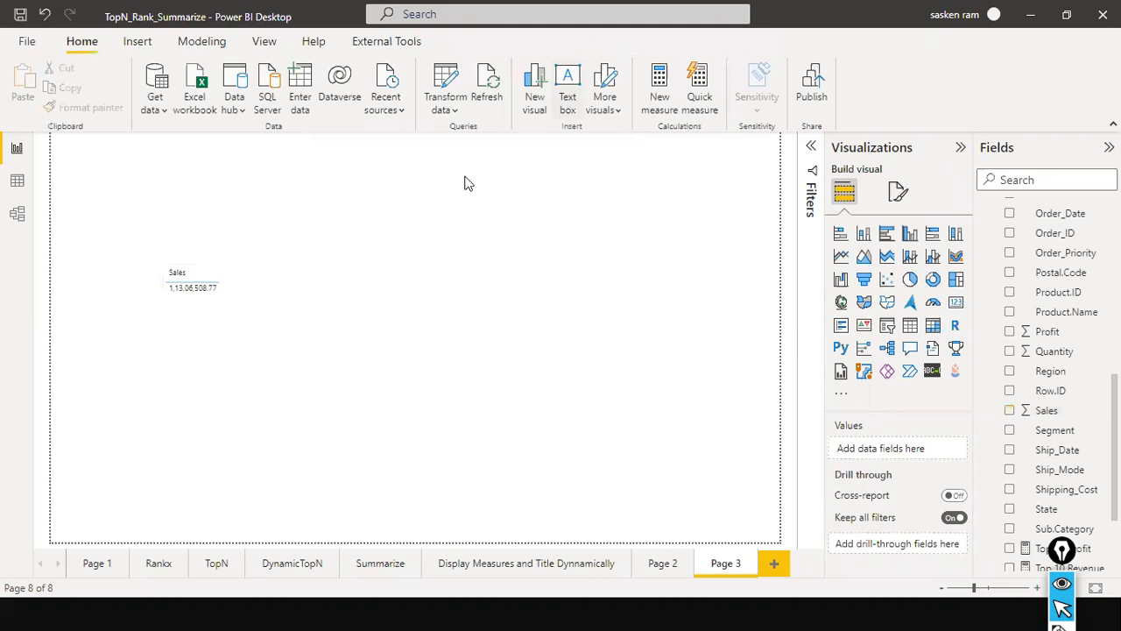
# Narrow the Sales table visual and reposition it lower on the canvas
pyautogui.click(270, 323)
pyautogui.moveTo(416, 319); pyautogui.dragTo(341, 303)
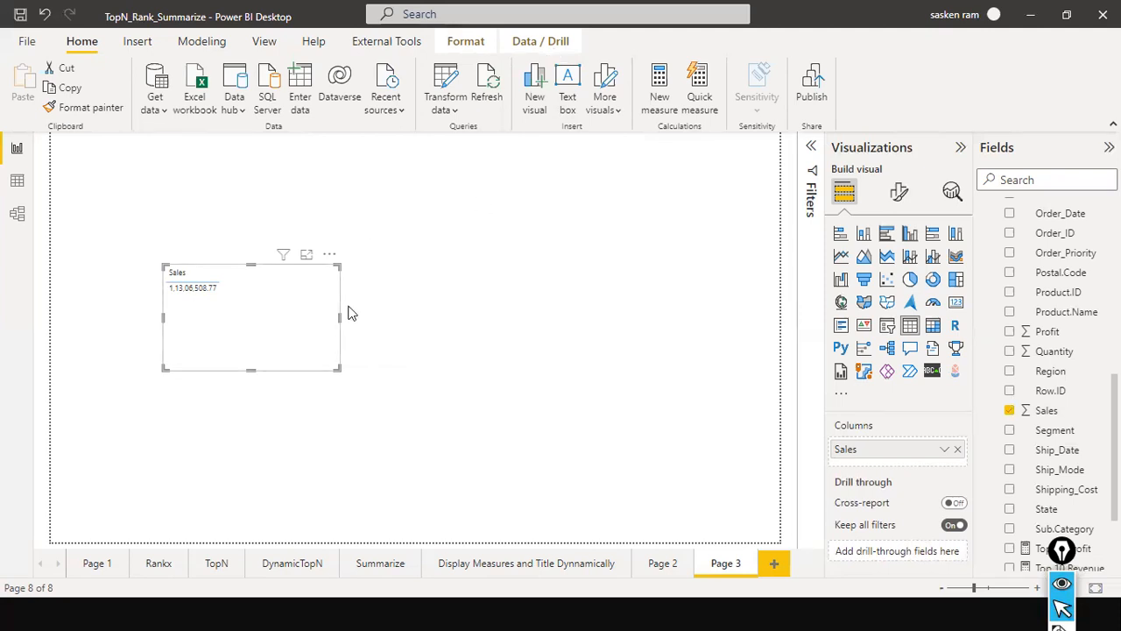
pyautogui.moveTo(294, 308); pyautogui.dragTo(312, 368)
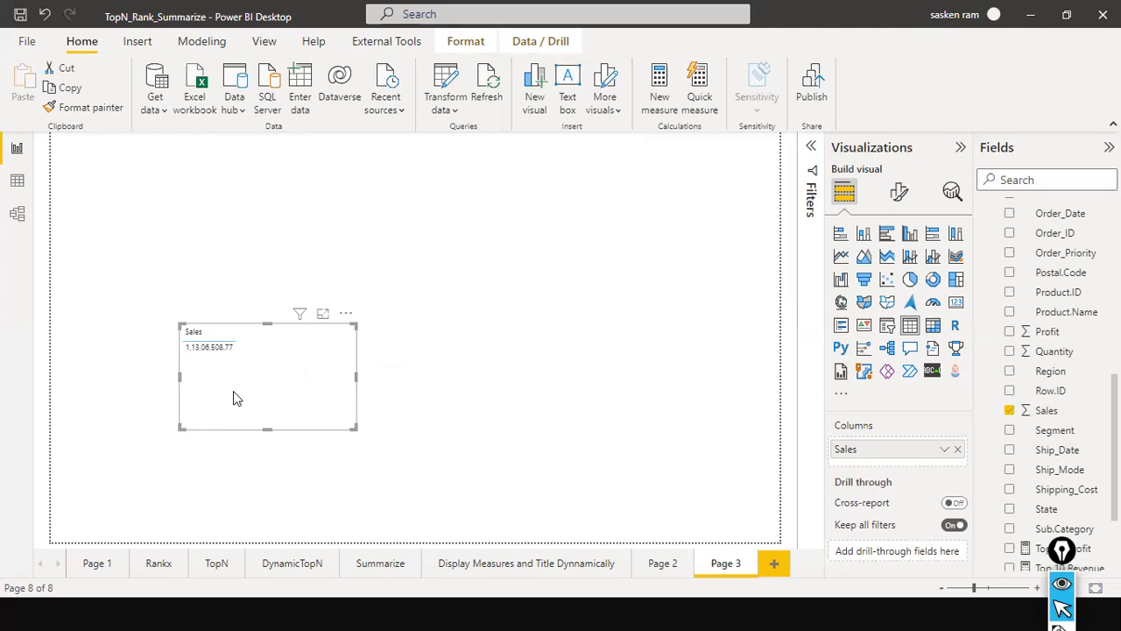
pyautogui.moveTo(233, 398); pyautogui.dragTo(257, 369)
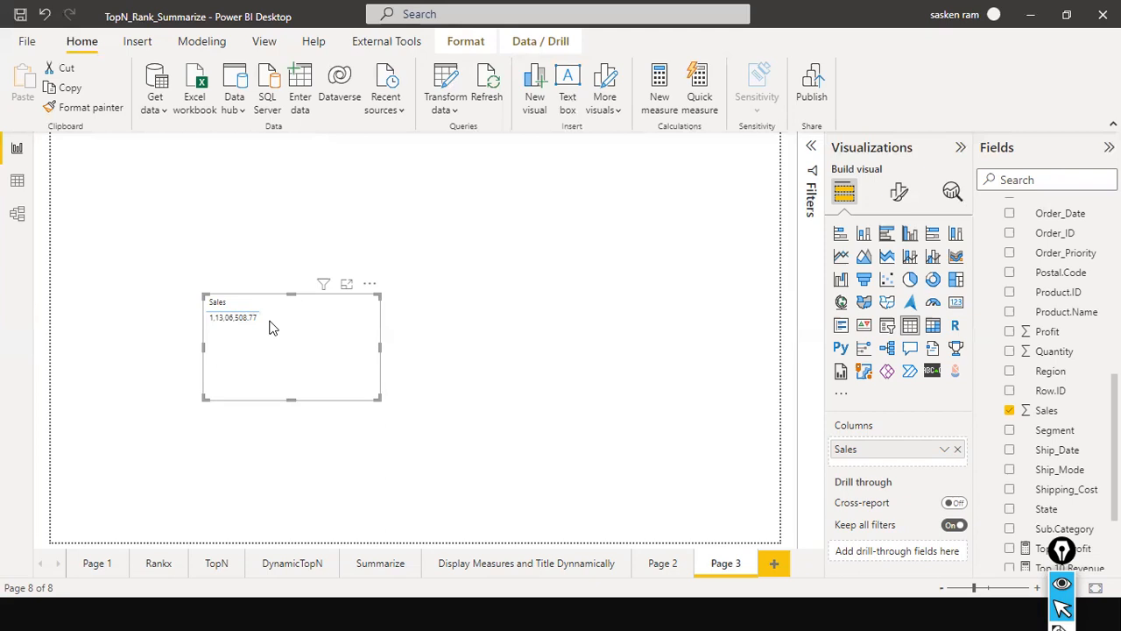
# Duplicate the Sales table visual and arrange the two tables side by side on the page
pyautogui.moveTo(306, 328); pyautogui.dragTo(558, 295)
pyautogui.hotkey('ctrl', 'c')
pyautogui.hotkey('ctrl', 'v')
pyautogui.click(174, 303)
pyautogui.moveTo(233, 318); pyautogui.dragTo(232, 330)
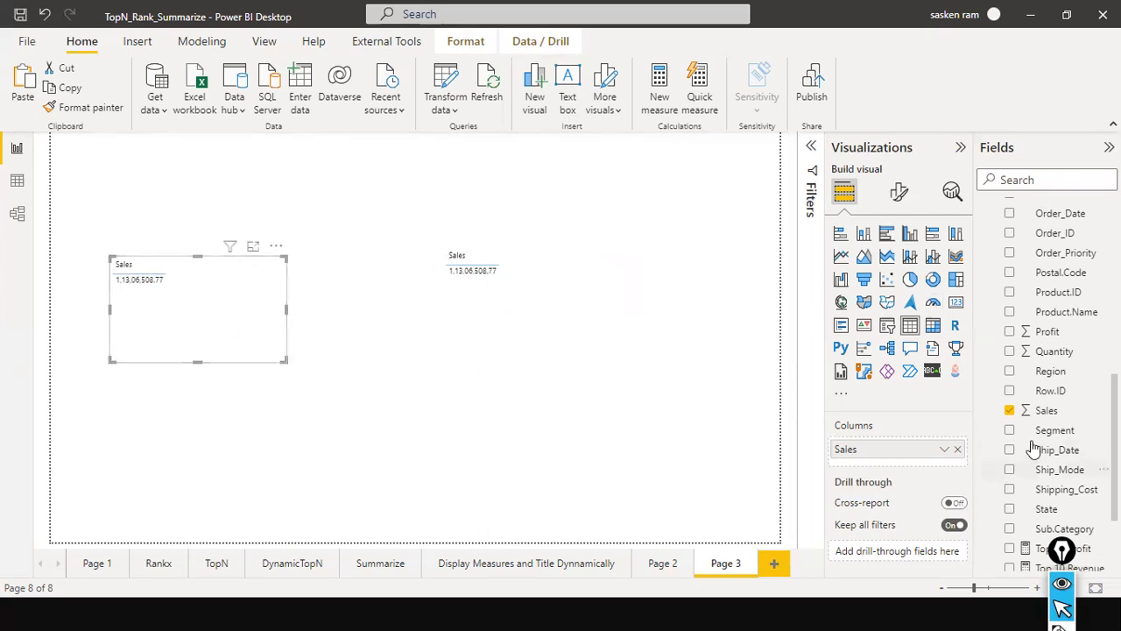
# Collapse the sales_w04 table in the field list and deselect the table visual
pyautogui.scroll(5, 1054, 468)
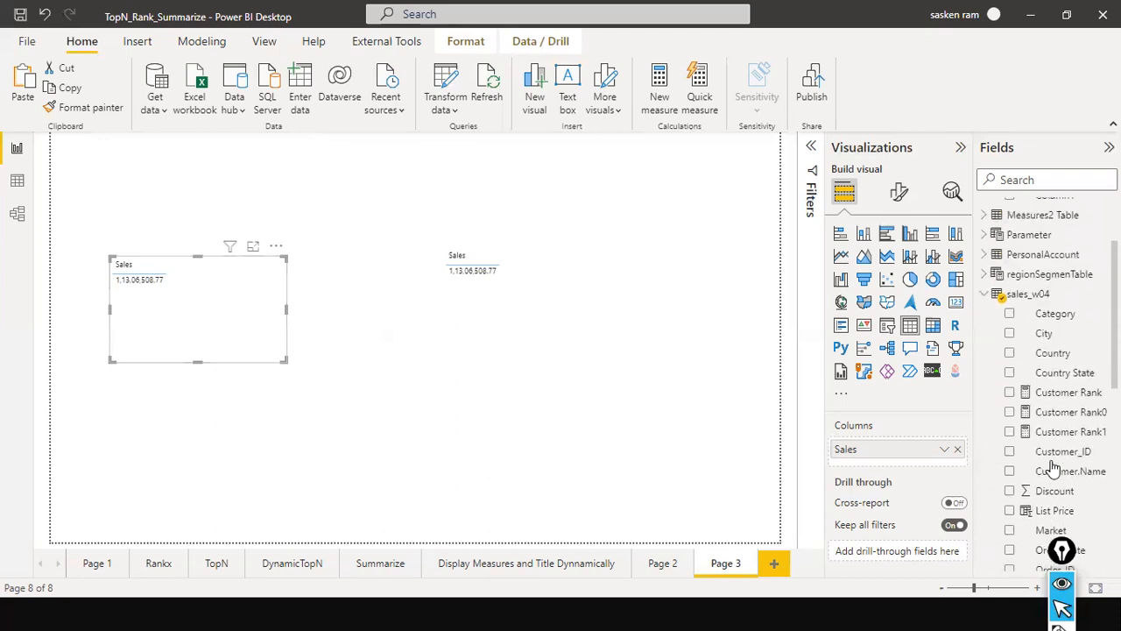
pyautogui.scroll(-2, 1054, 468)
pyautogui.scroll(4, 1054, 467)
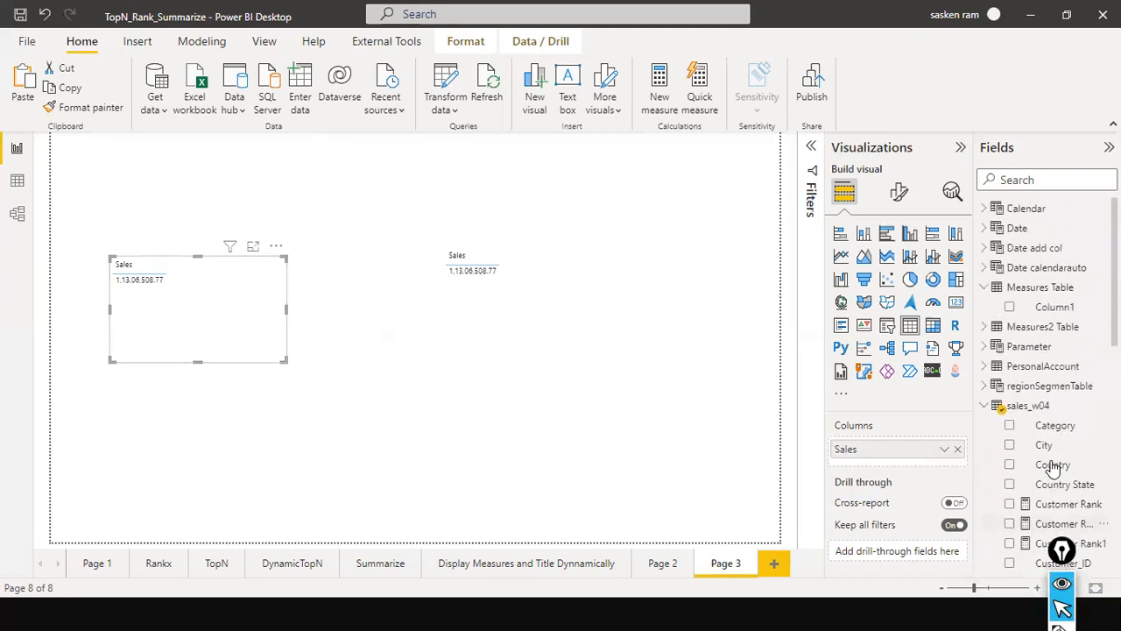
pyautogui.click(986, 406)
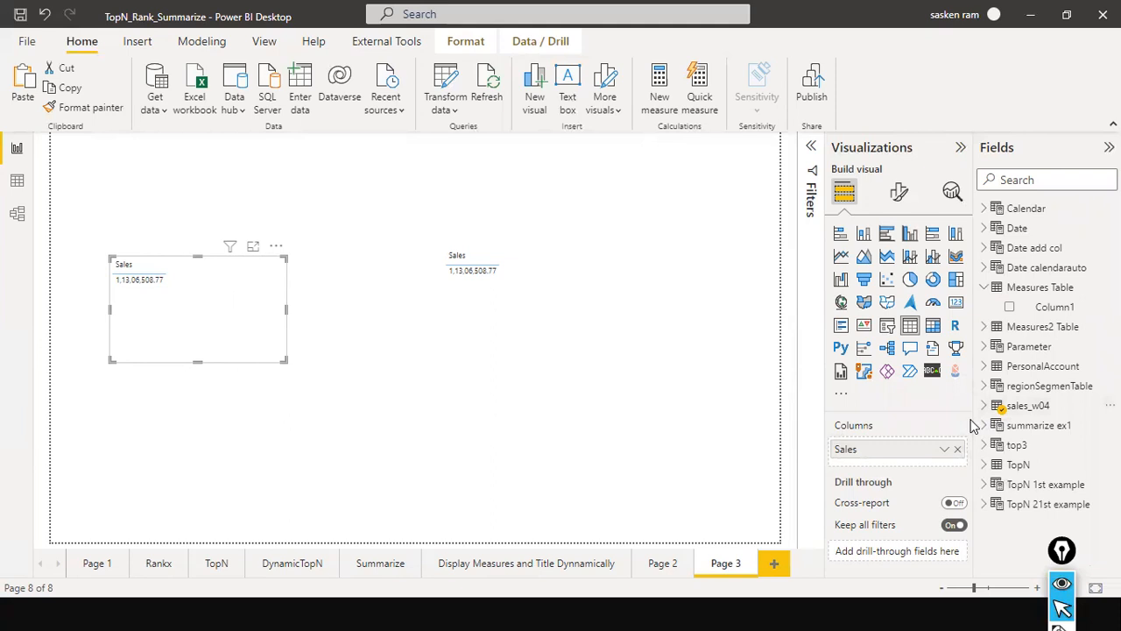
pyautogui.click(219, 171)
pyautogui.click(159, 109)
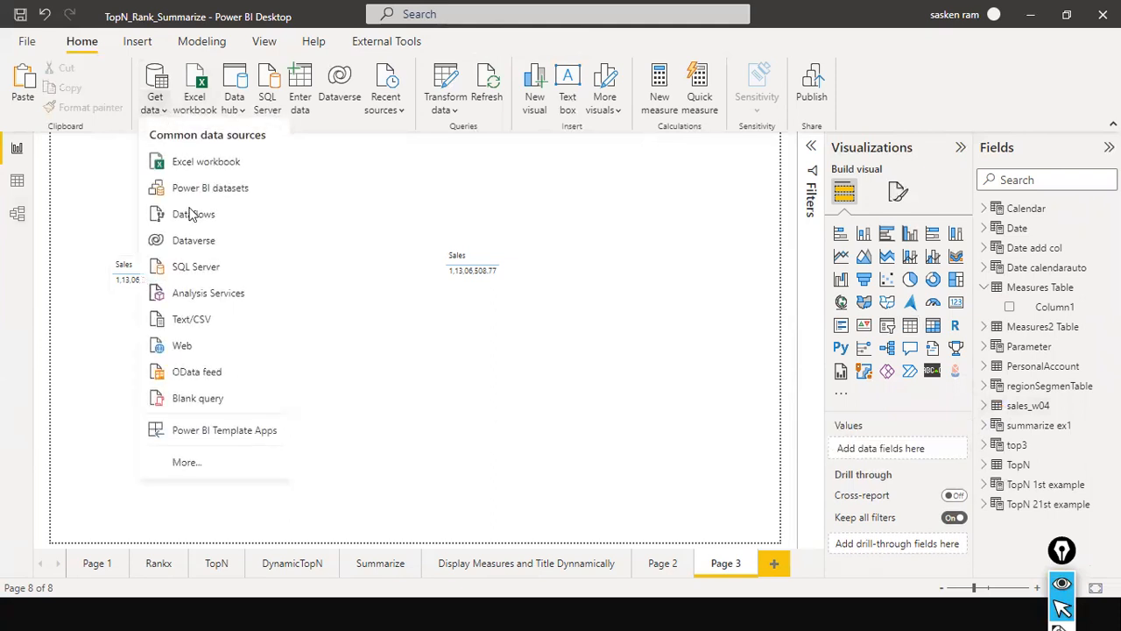
pyautogui.click(224, 163)
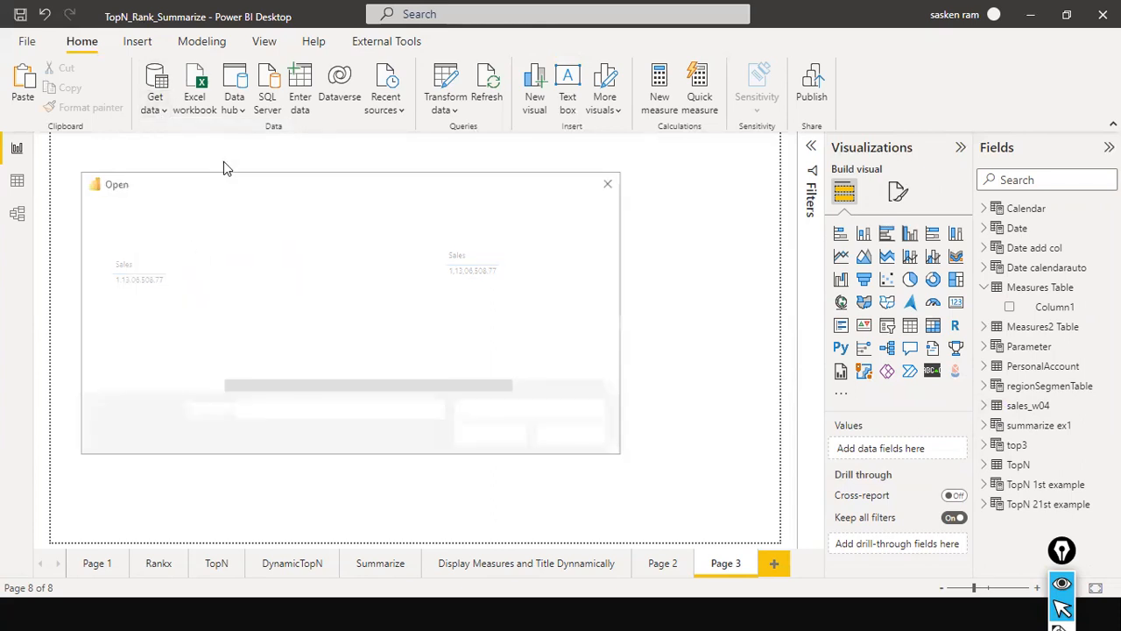
pyautogui.click(280, 339)
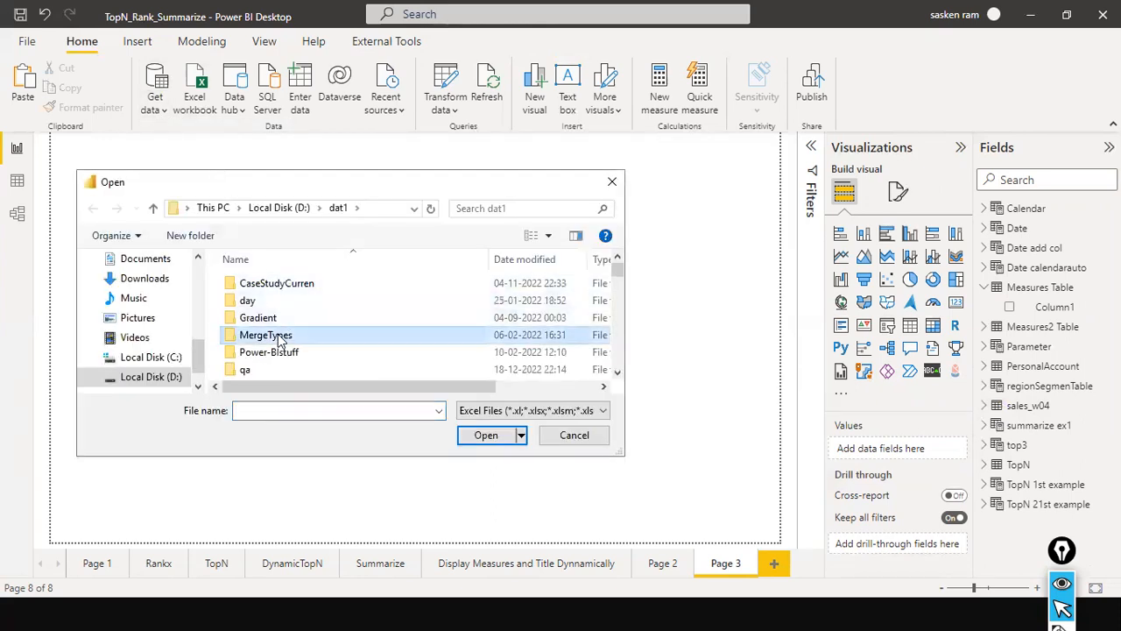
pyautogui.press('s')
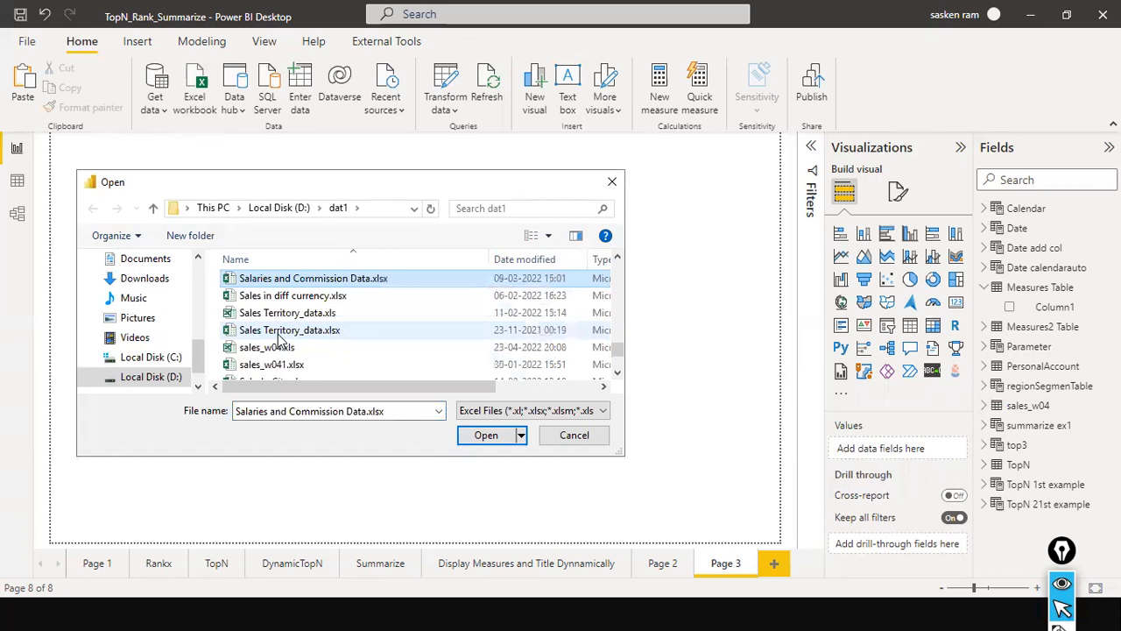
pyautogui.press('Down')
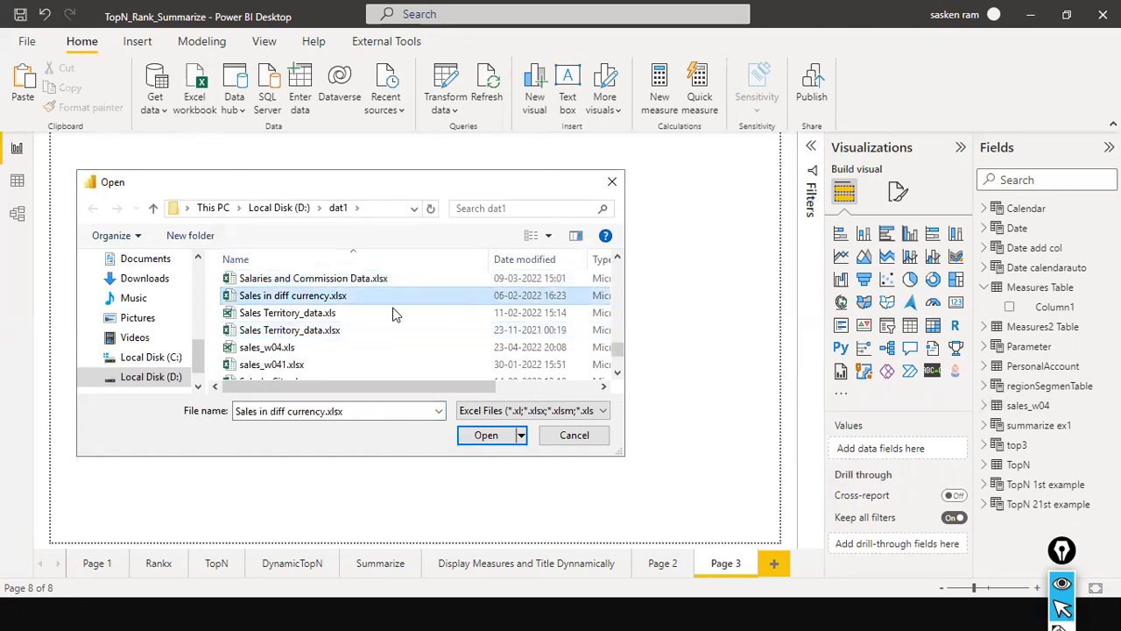
pyautogui.press('Down')
pyautogui.press('Down')
pyautogui.press('Down')
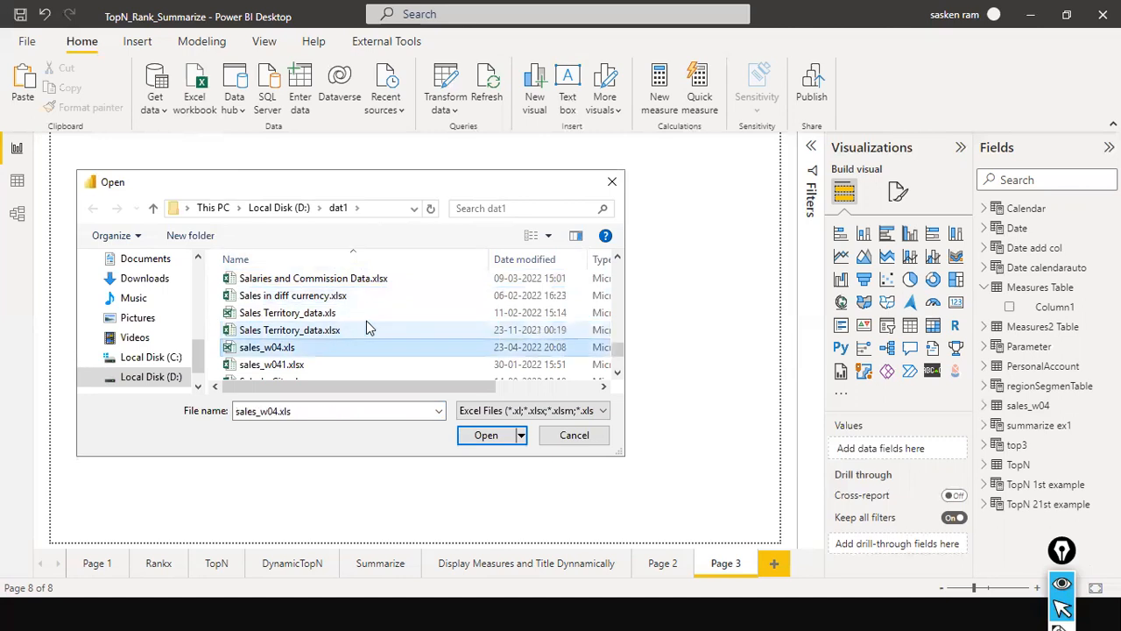
pyautogui.scroll(-3, 368, 323)
pyautogui.click(355, 322)
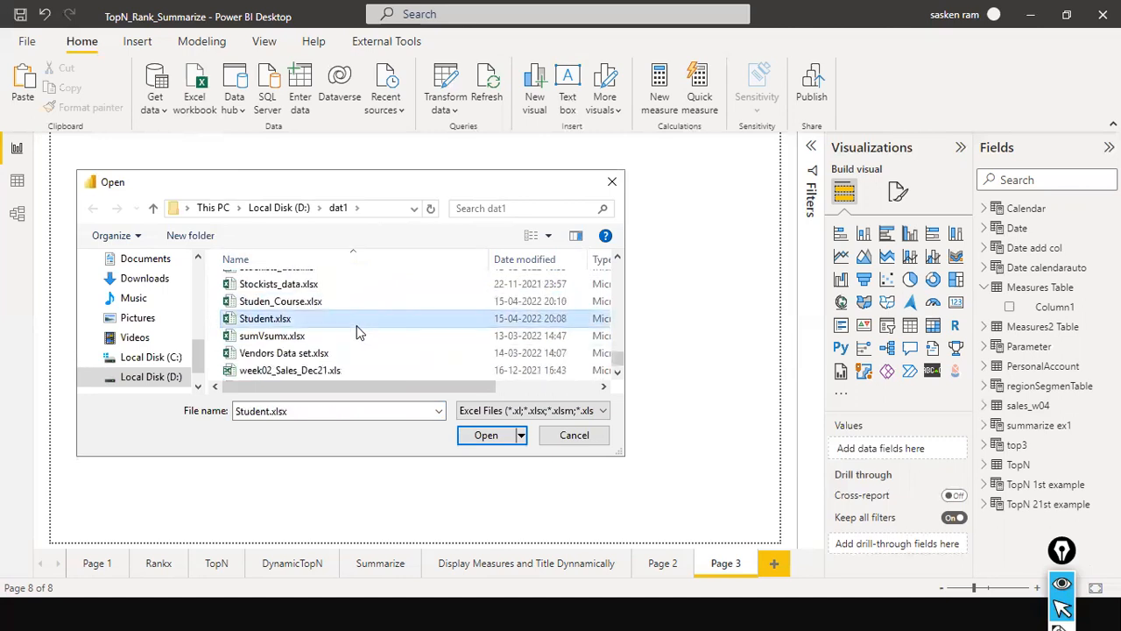
pyautogui.doubleClick(356, 325)
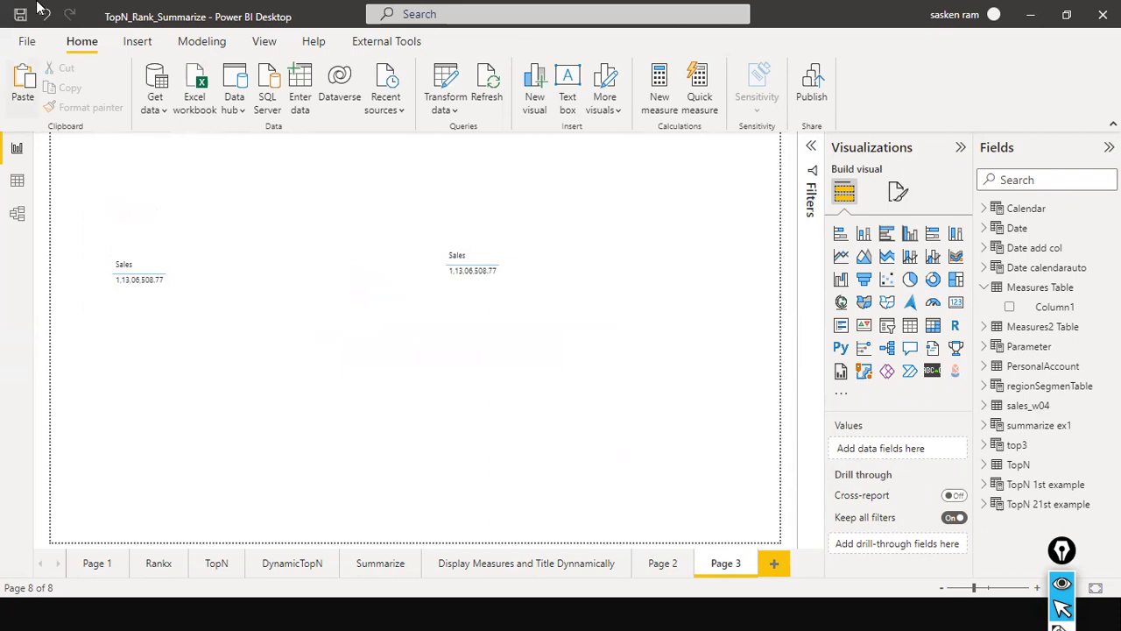
# Start an Excel workbook import and open SalesFact.xlsx from the dat1 folder
pyautogui.click(140, 116)
pyautogui.click(187, 162)
pyautogui.press('a')
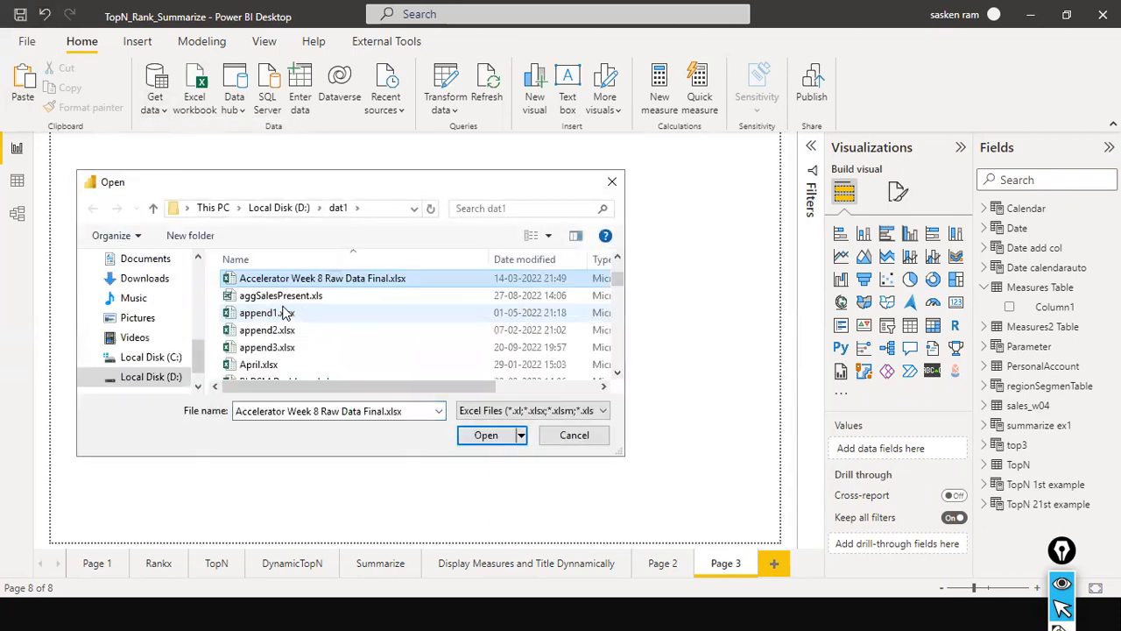
pyautogui.click(269, 367)
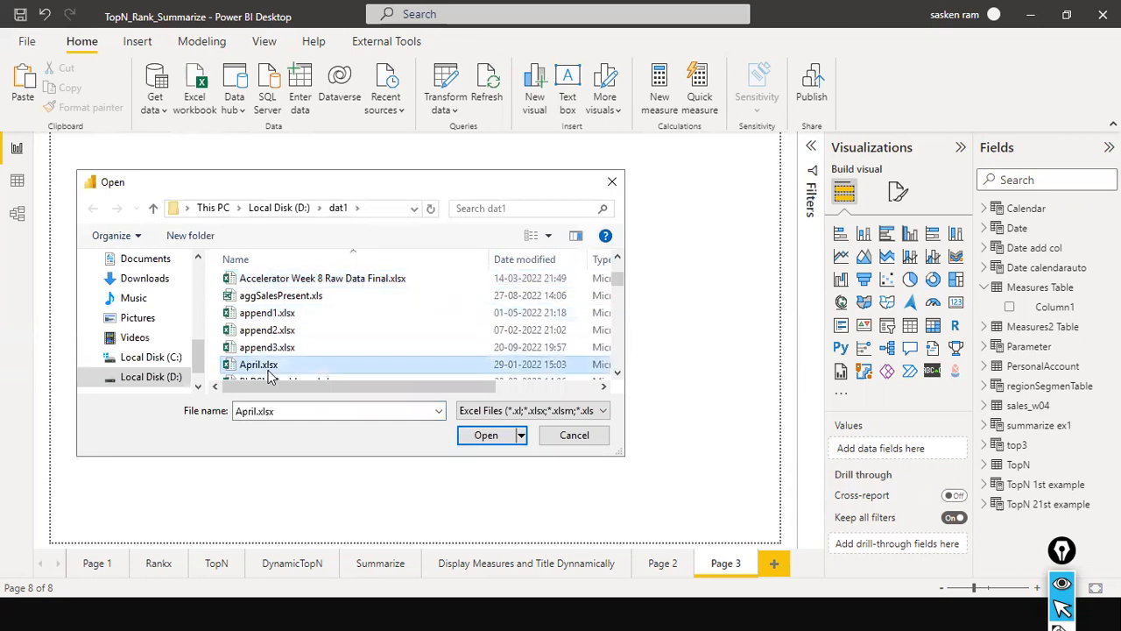
pyautogui.press('s')
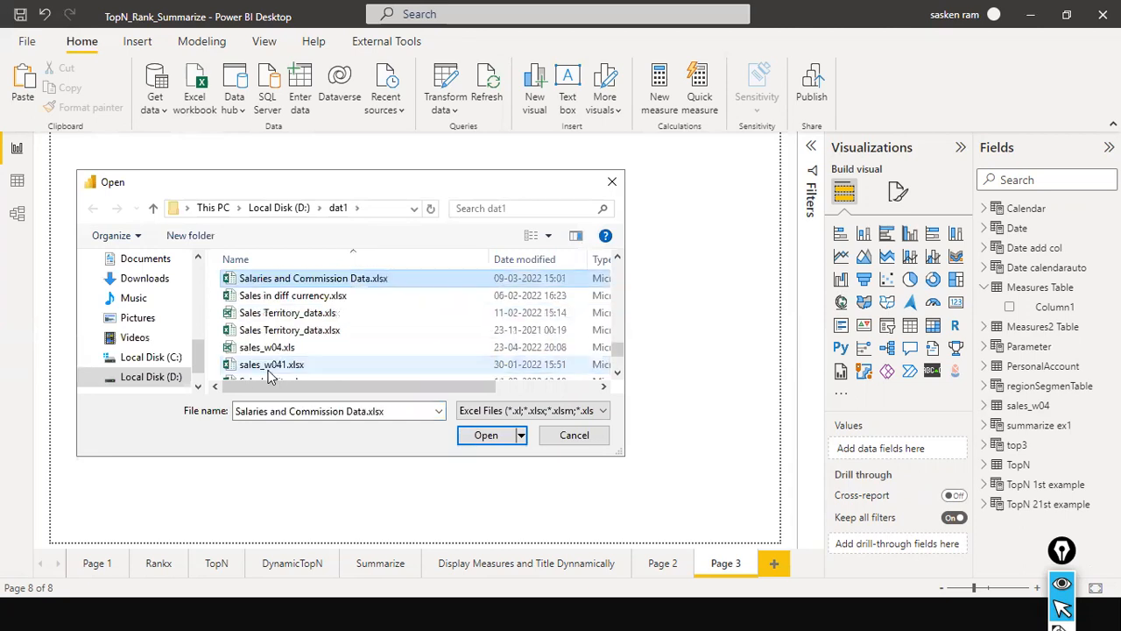
pyautogui.write('ncs')
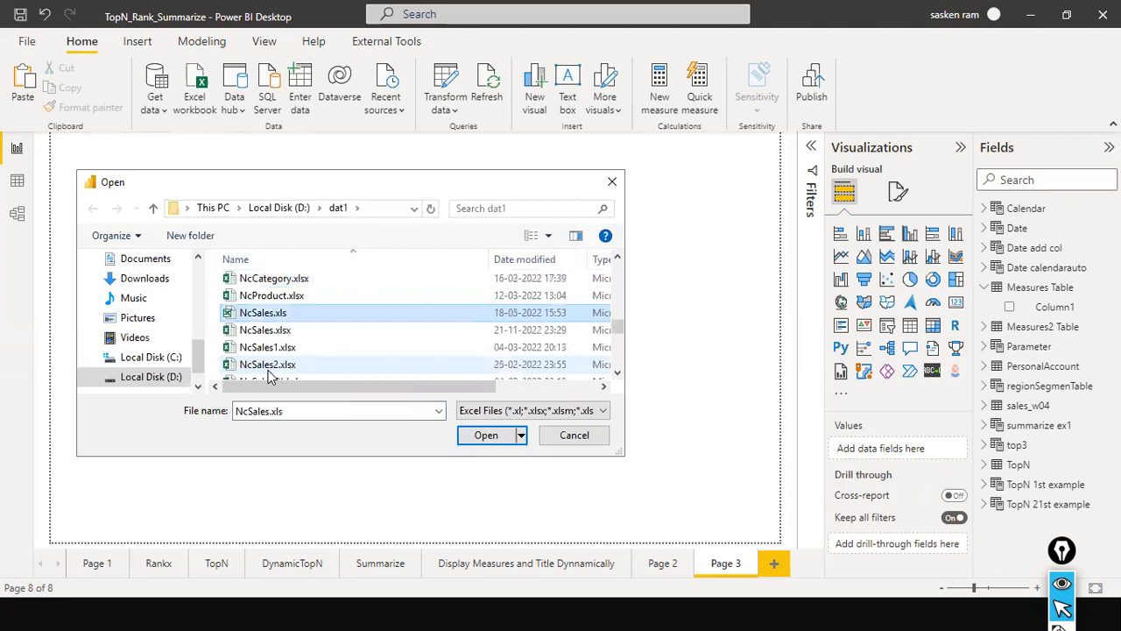
pyautogui.click(301, 362)
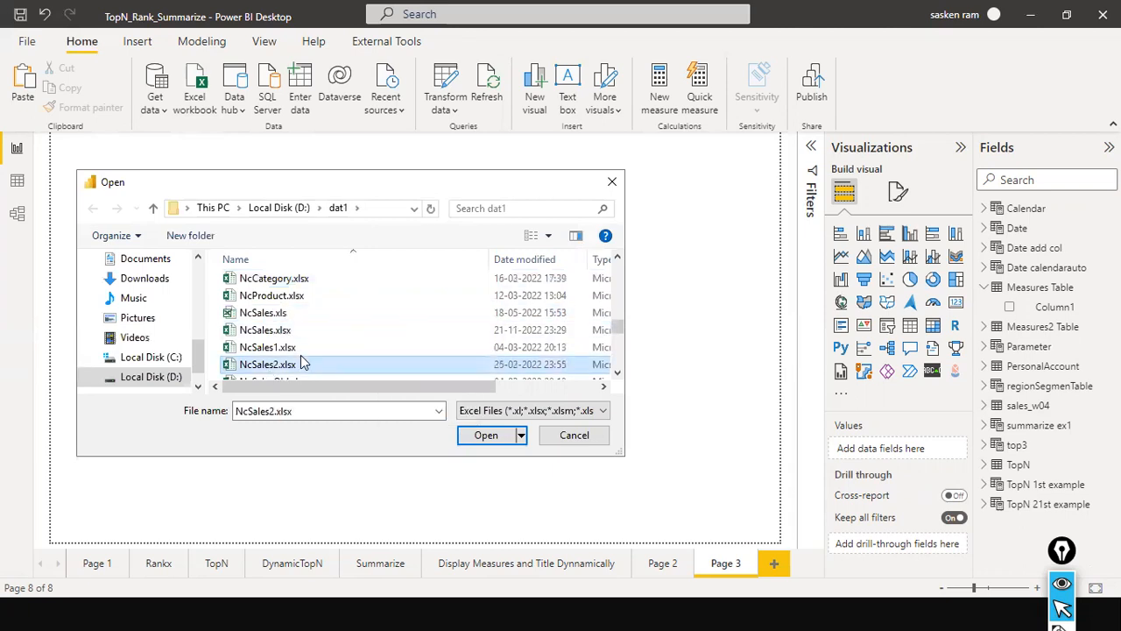
pyautogui.write('salesf')
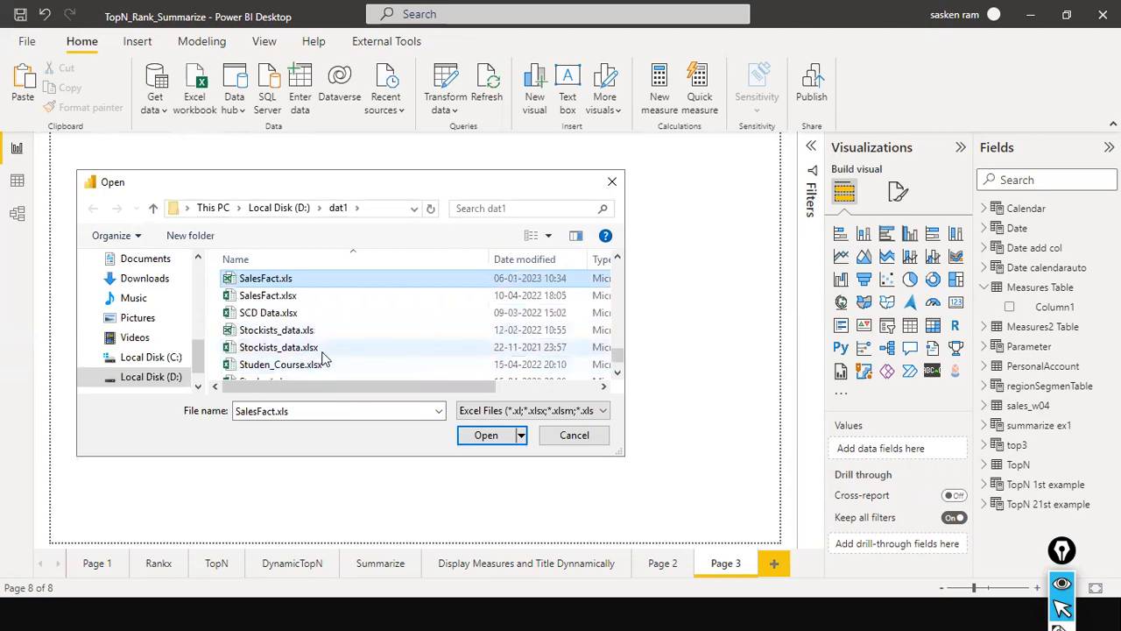
pyautogui.click(291, 298)
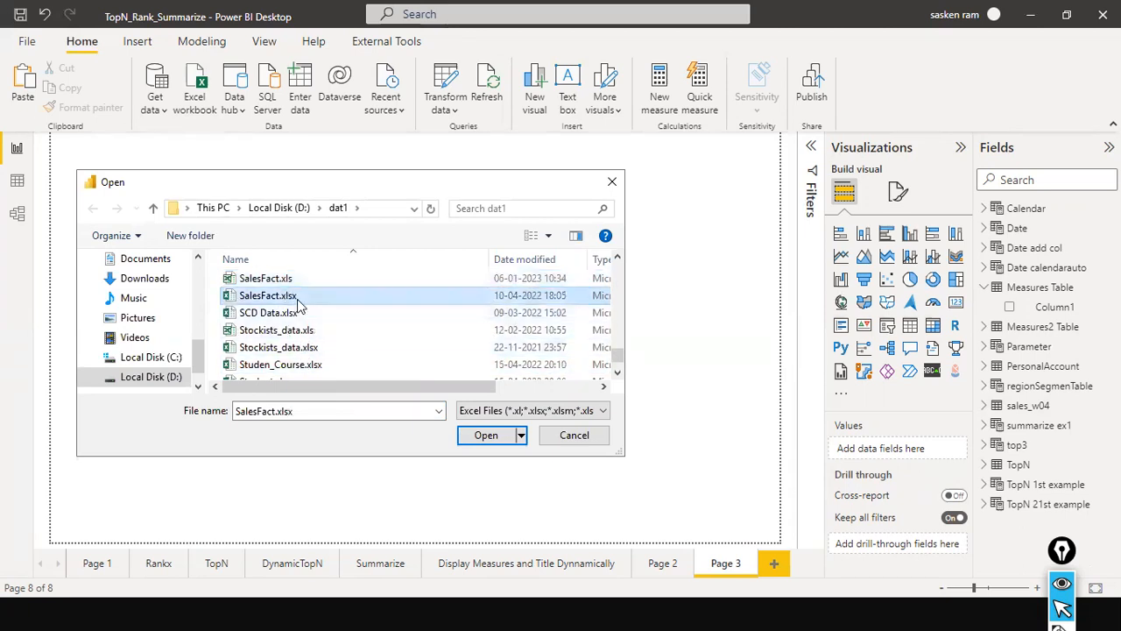
pyautogui.click(501, 438)
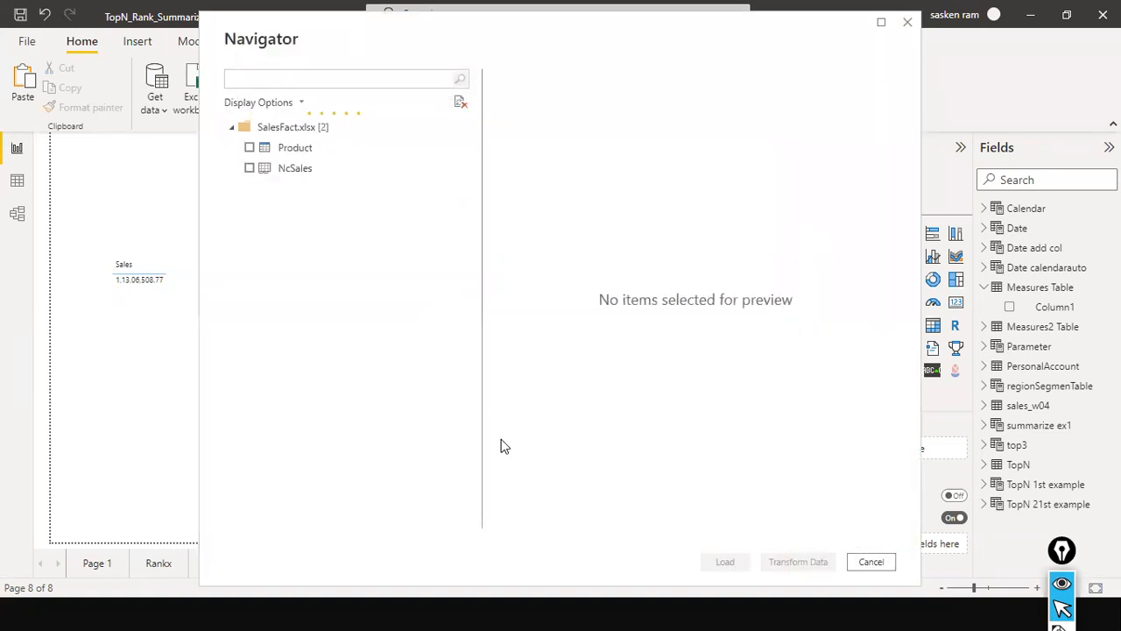
# Load the NcSales sheet from the workbook and apply the pending query changes
pyautogui.click(249, 169)
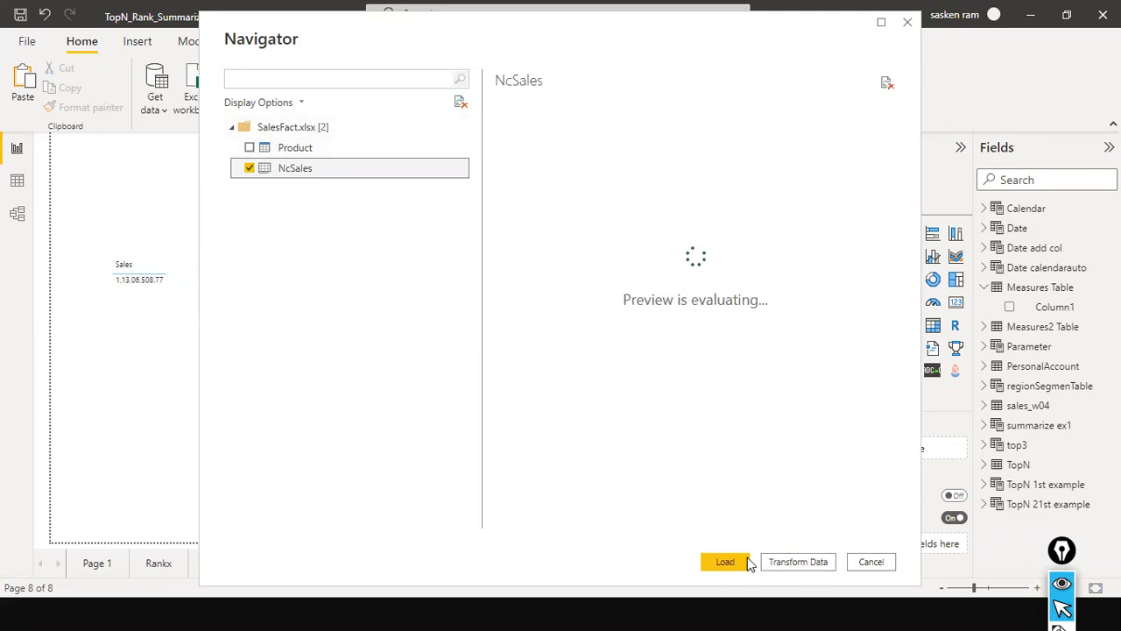
pyautogui.click(732, 561)
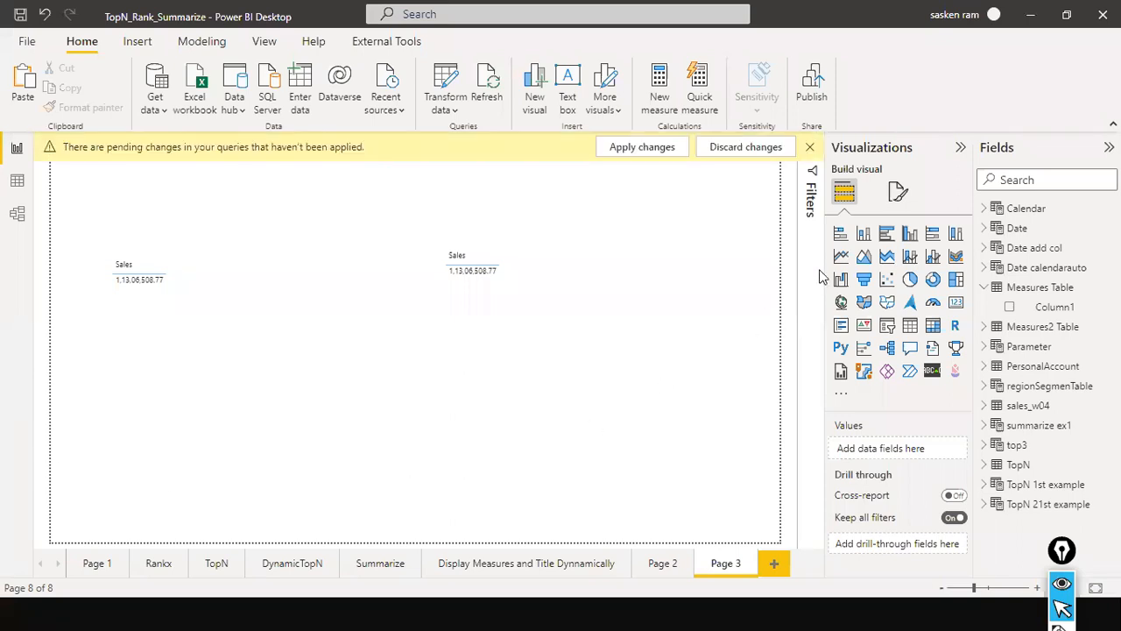
pyautogui.click(674, 156)
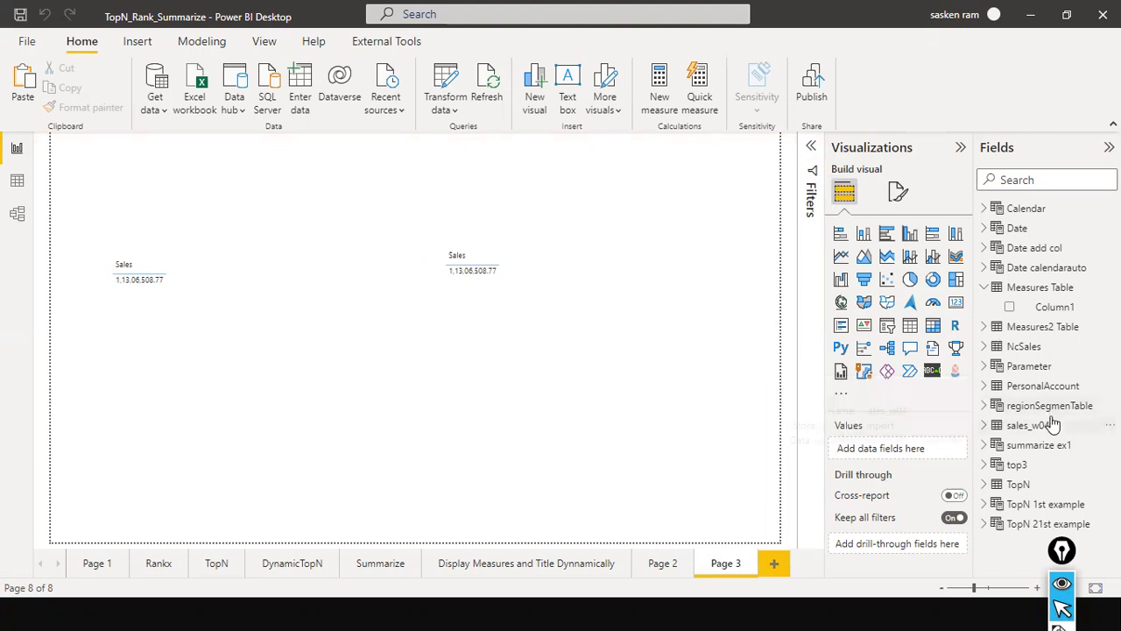
# Collapse Measures Table in the field list and rename the NcSales table to SalesFact
pyautogui.click(983, 289)
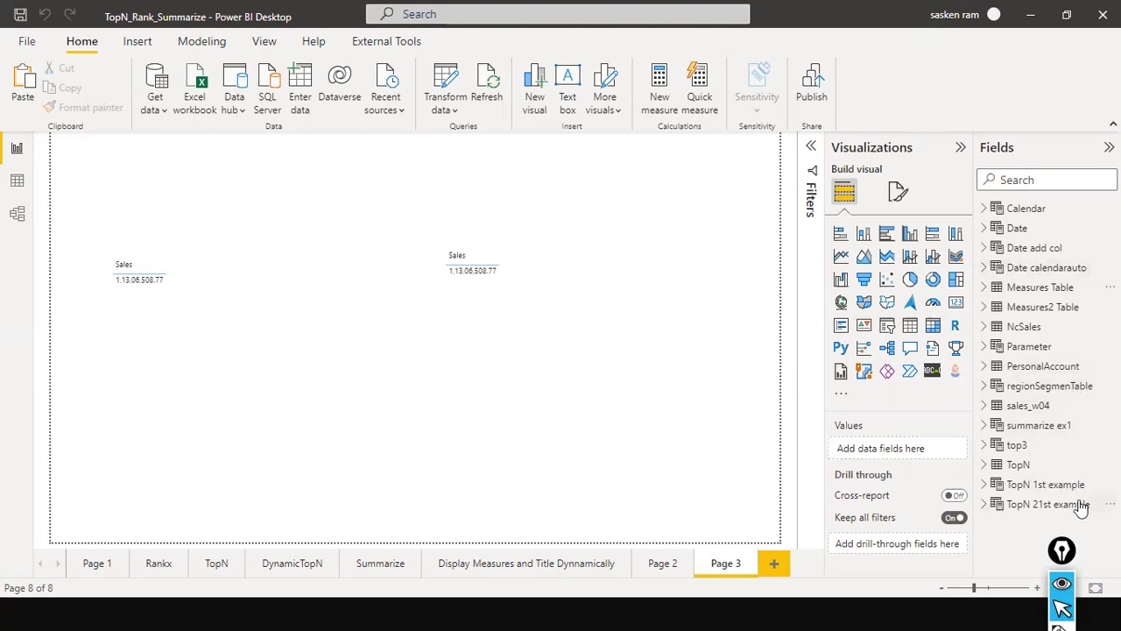
pyautogui.doubleClick(1042, 332)
pyautogui.write('SalesFact')
pyautogui.press('Return')
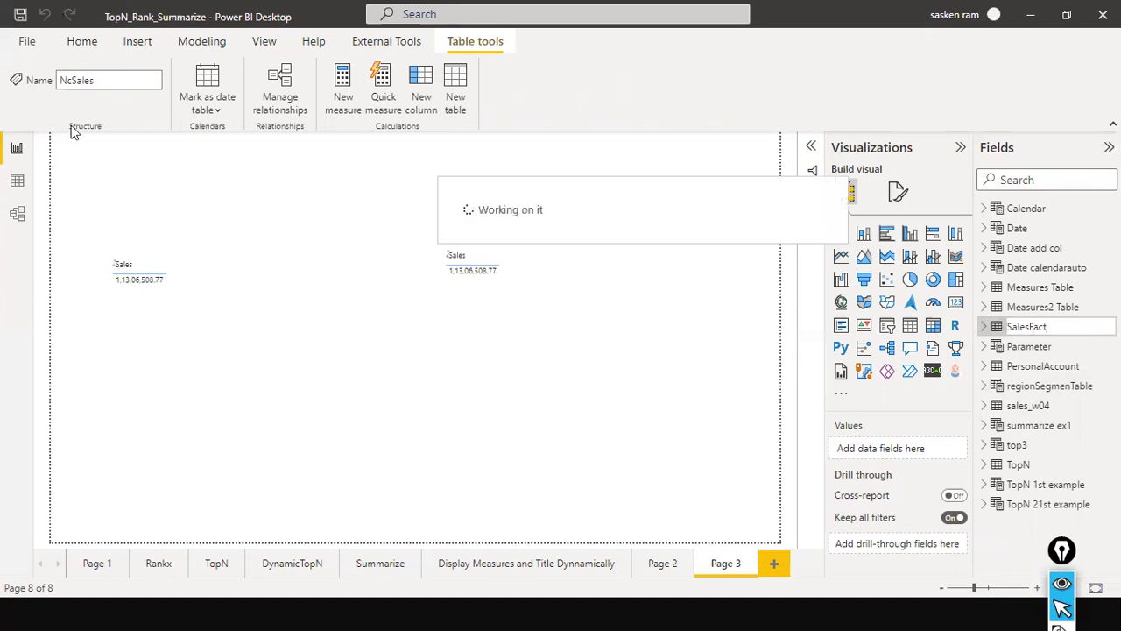
# Start another Excel workbook import and select DimCustomer.xls in the dat1 folder
pyautogui.click(86, 43)
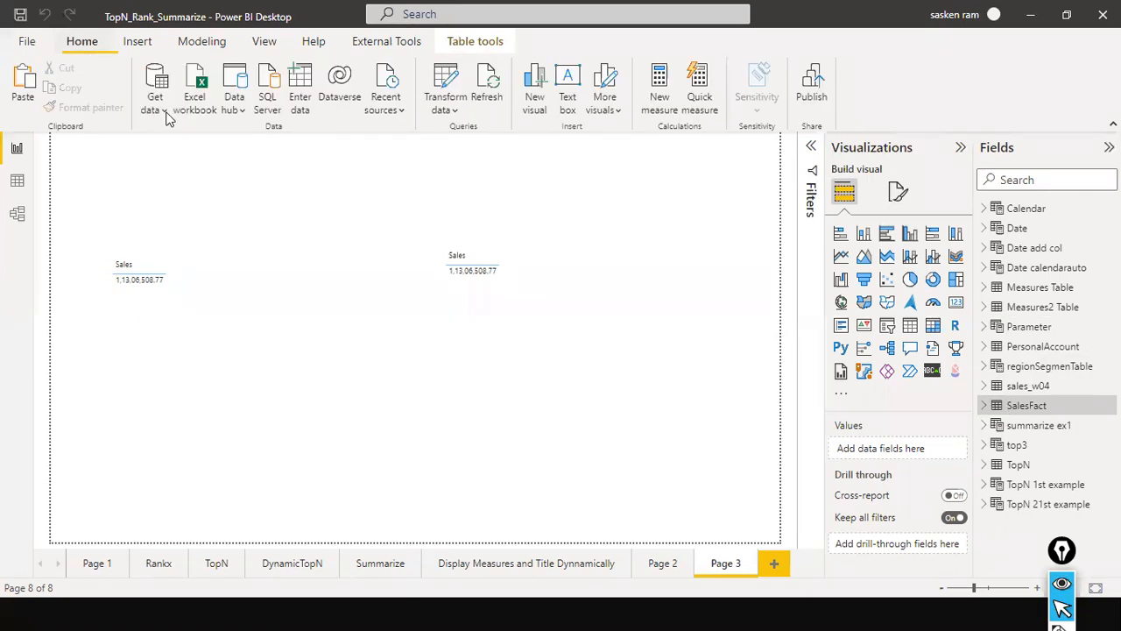
pyautogui.click(180, 164)
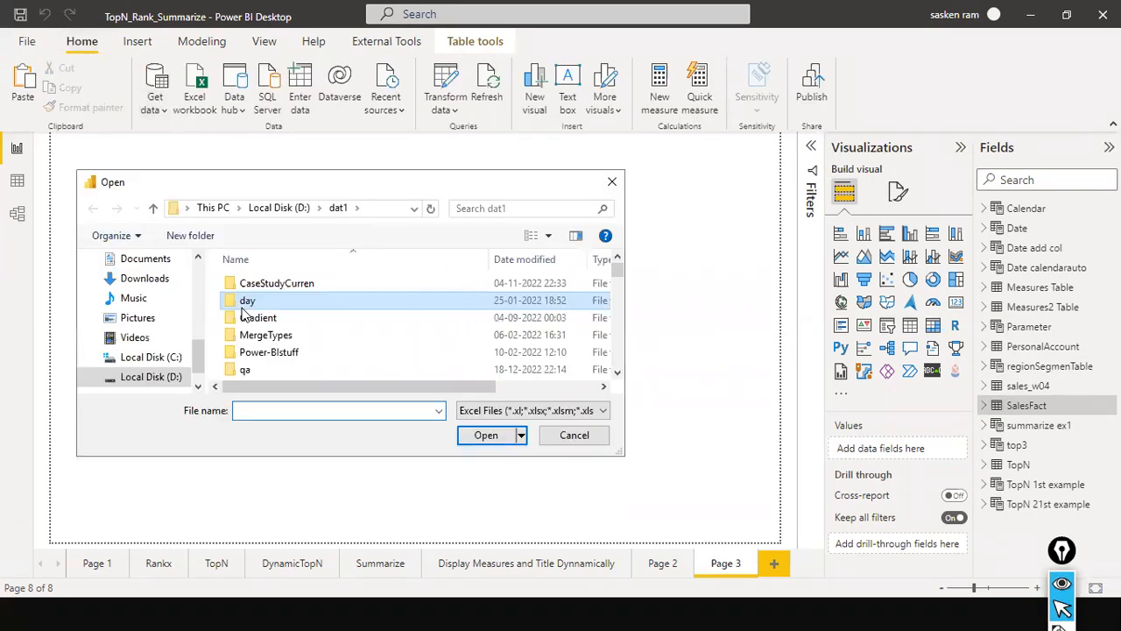
pyautogui.press('i')
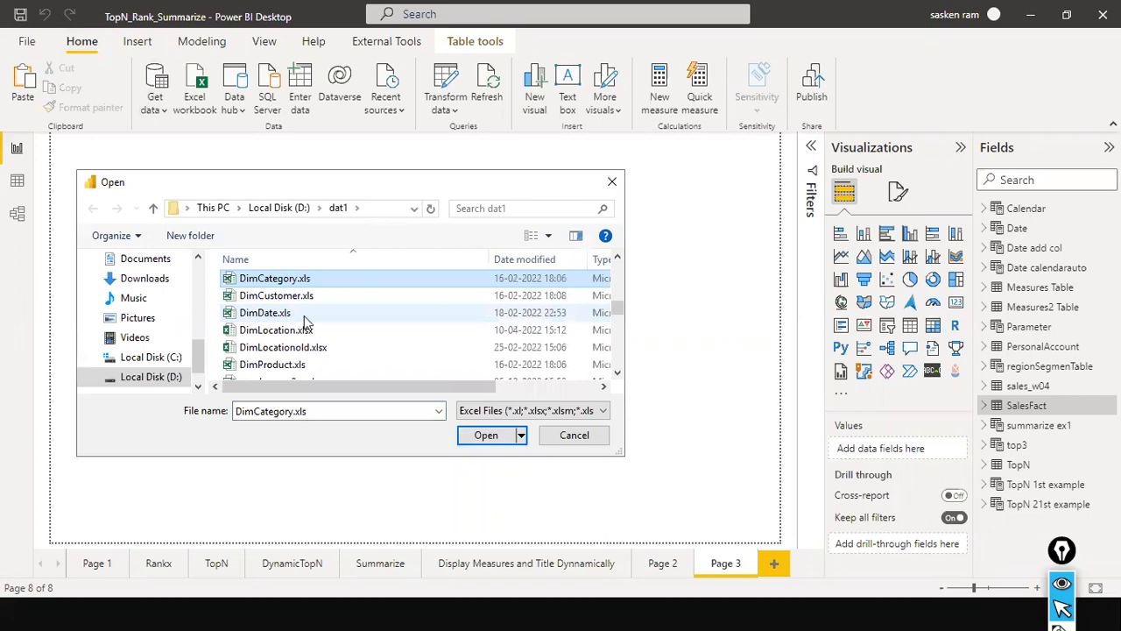
pyautogui.scroll(-1, 296, 352)
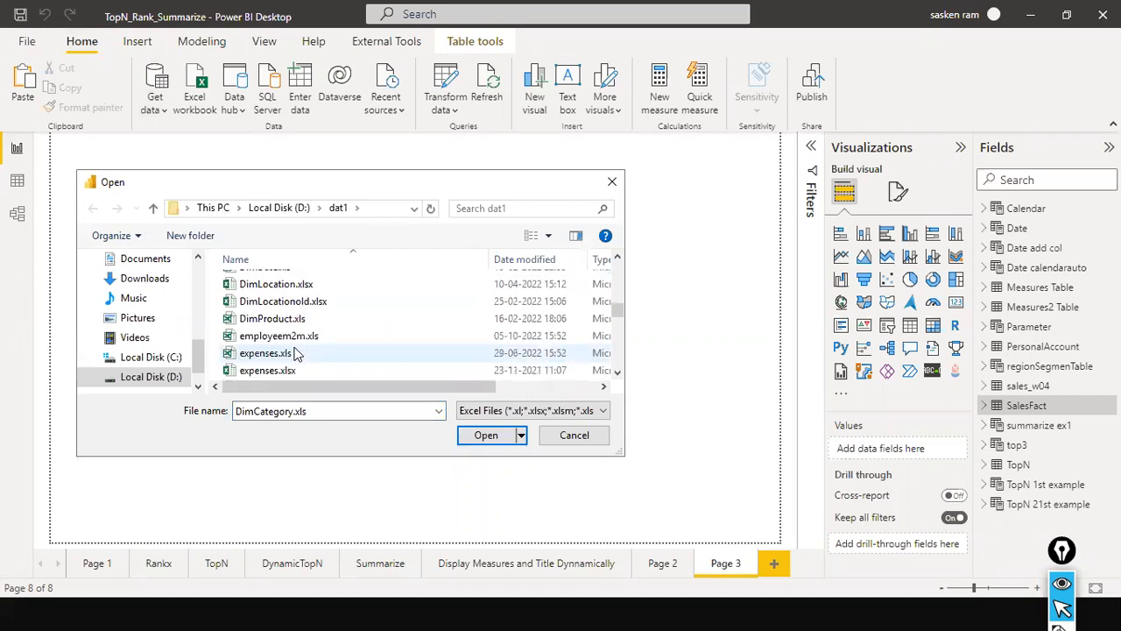
pyautogui.scroll(-1, 296, 351)
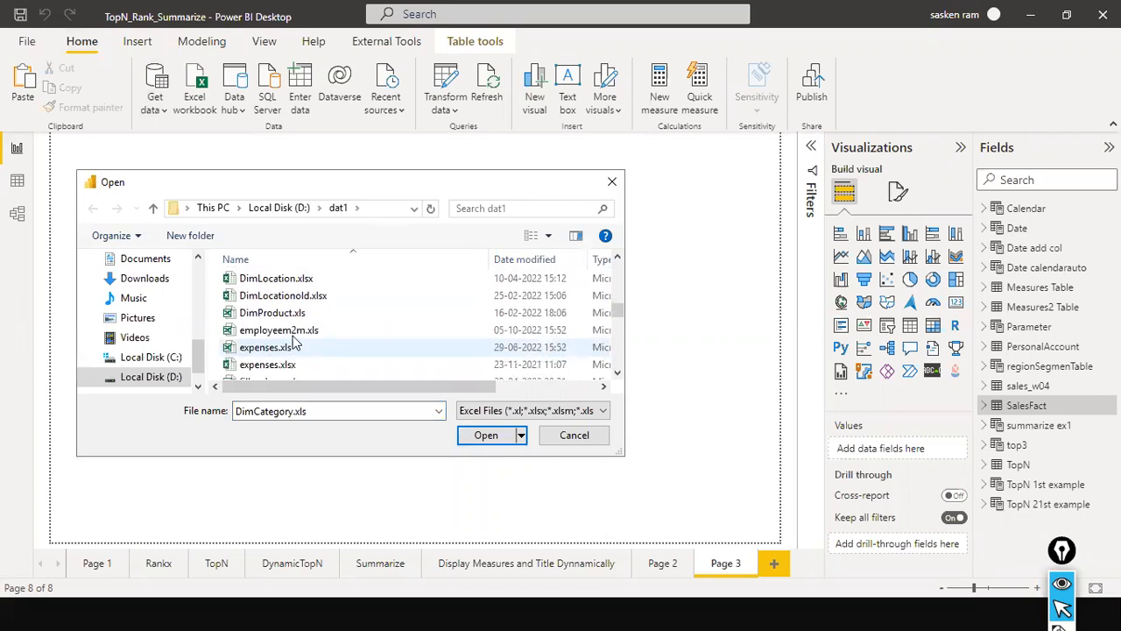
pyautogui.click(295, 333)
pyautogui.press('d')
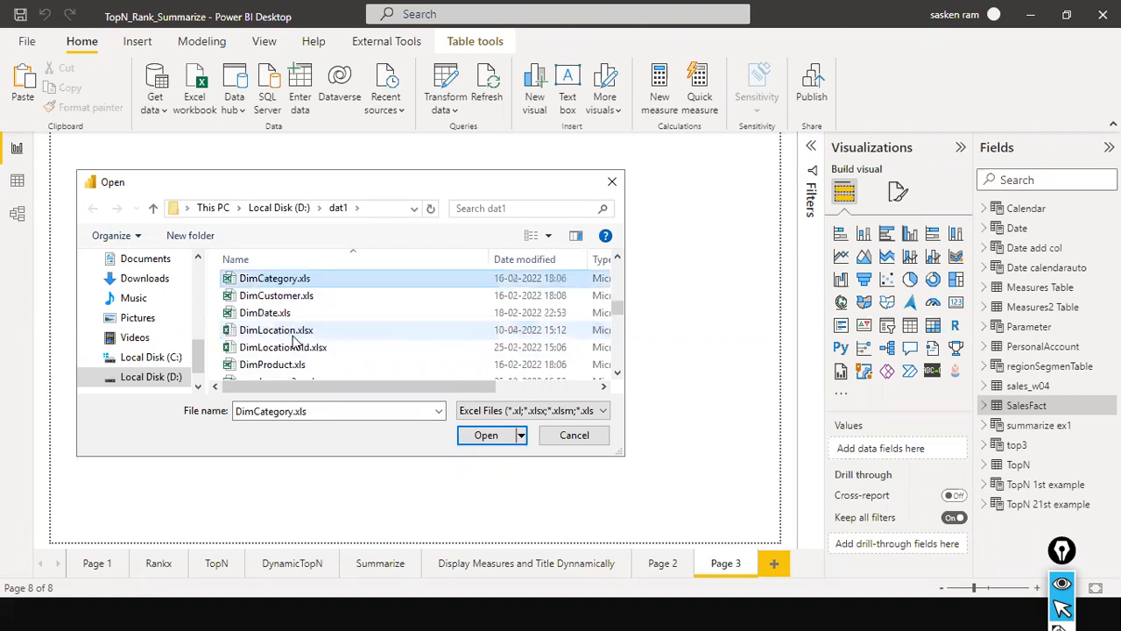
pyautogui.press('Down')
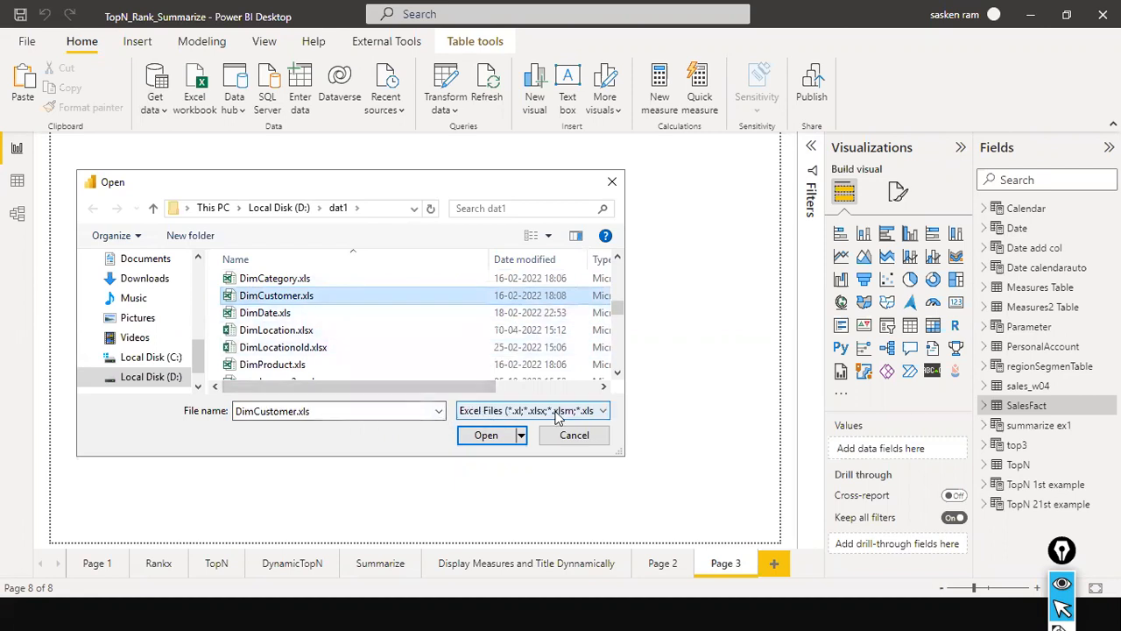
# Look through the Excel files in the dat1 folder for a suitable dimension workbook
pyautogui.scroll(-2, 391, 375)
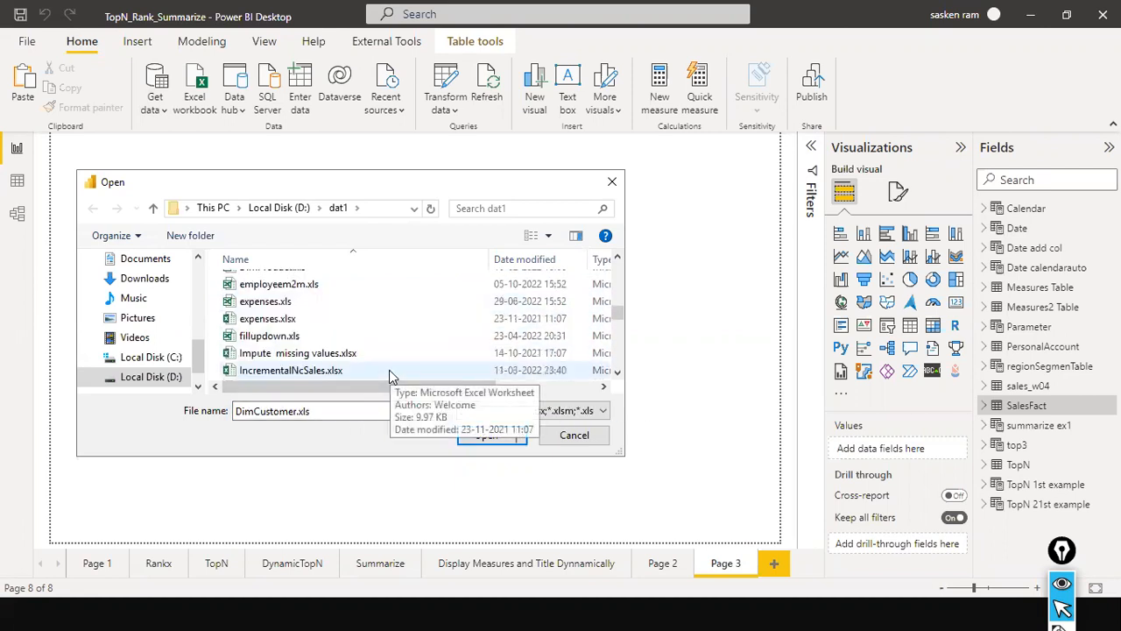
pyautogui.scroll(-5, 392, 375)
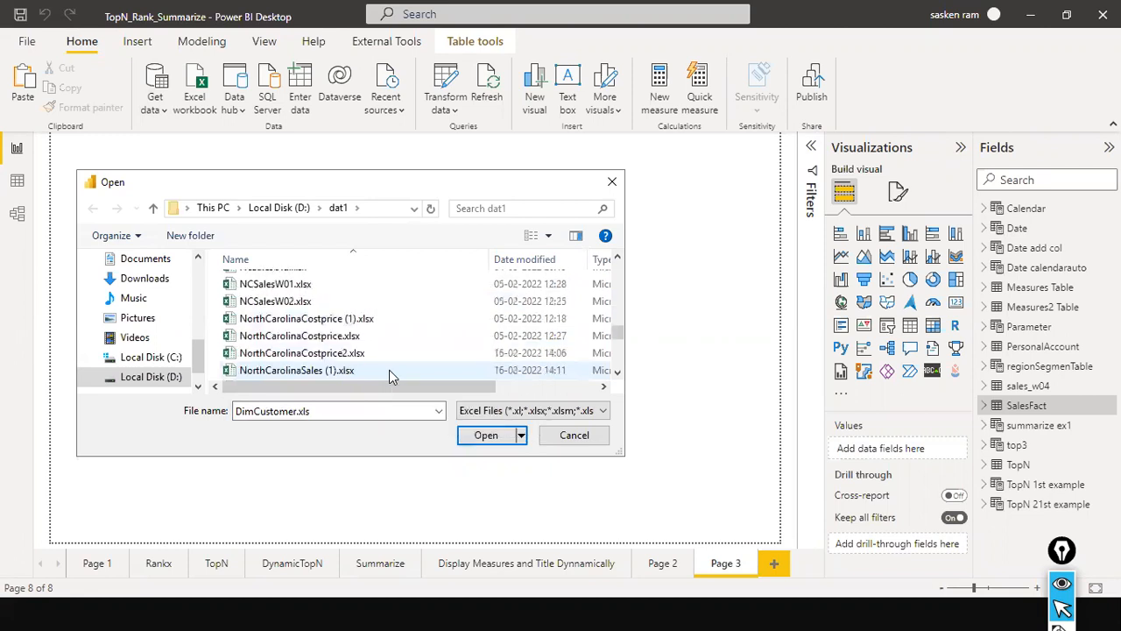
pyautogui.scroll(12, 389, 370)
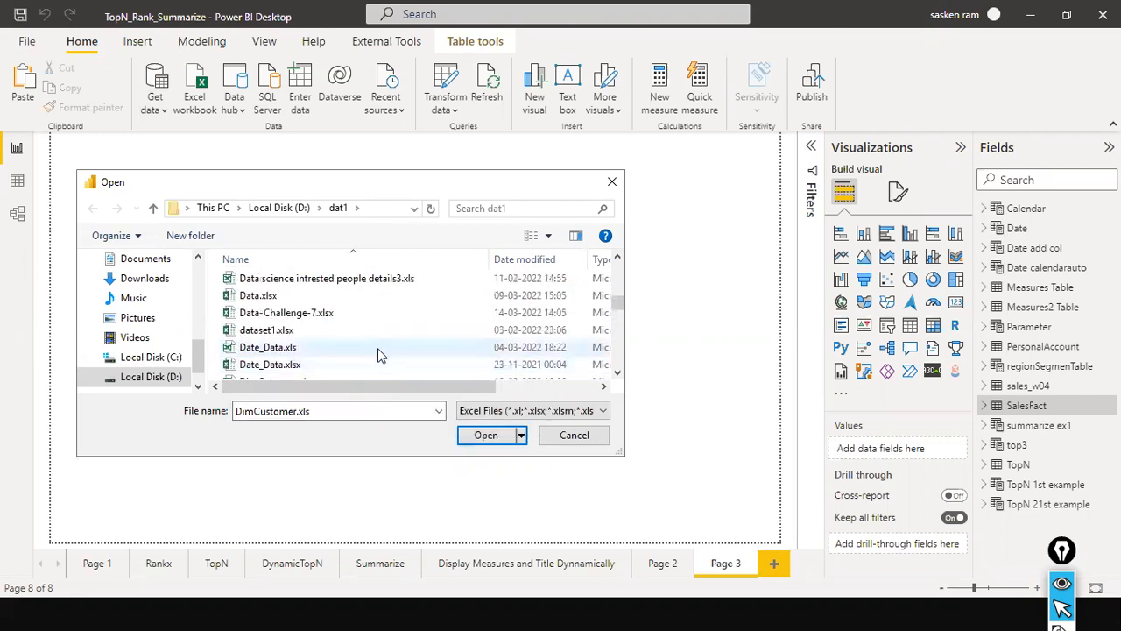
pyautogui.scroll(6, 381, 353)
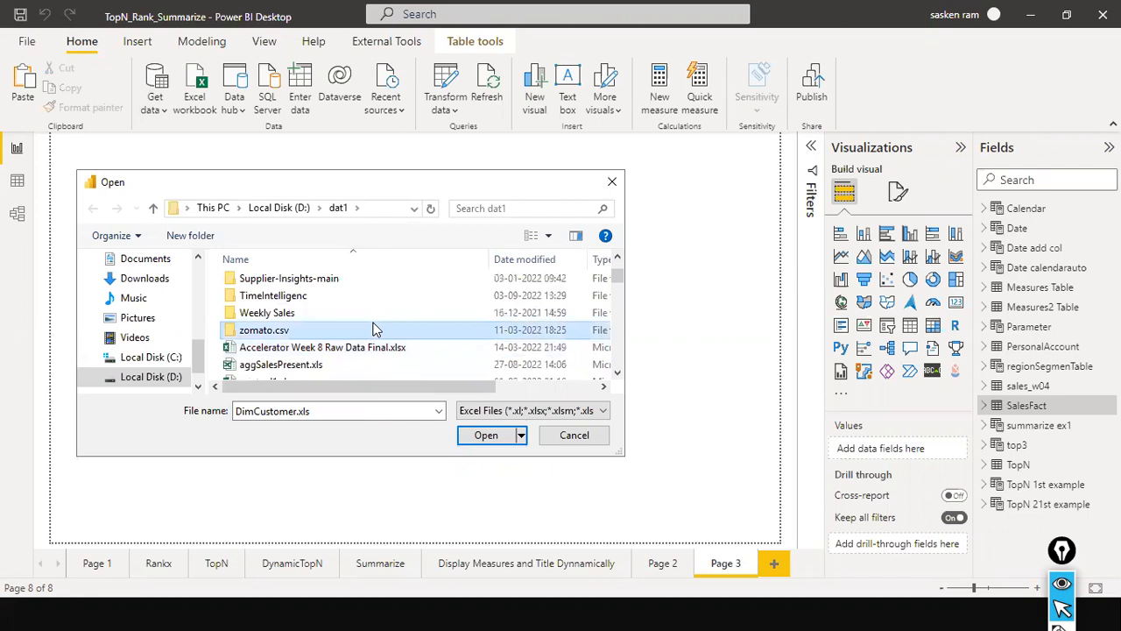
pyautogui.write('dim')
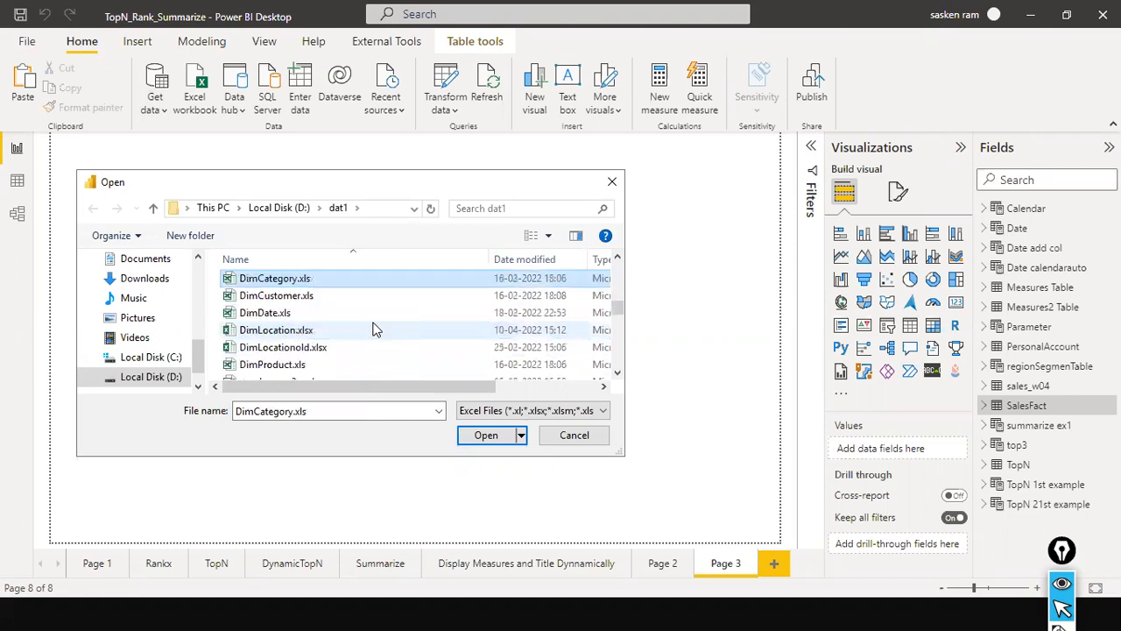
pyautogui.scroll(-2, 375, 327)
pyautogui.scroll(1, 375, 325)
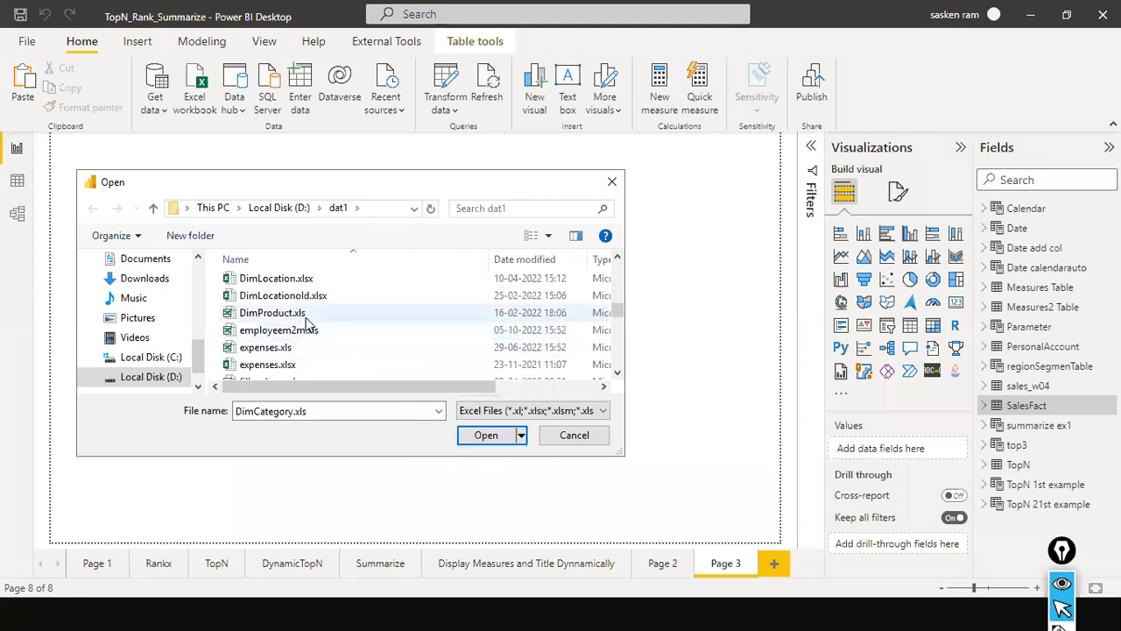
pyautogui.scroll(2, 308, 323)
pyautogui.click(310, 349)
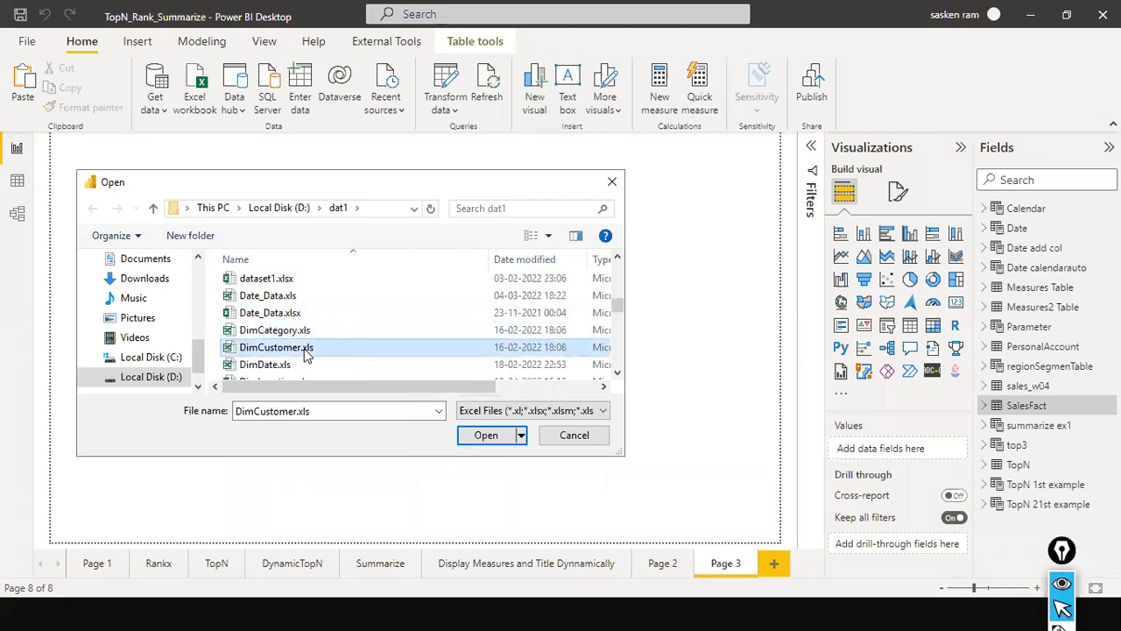
pyautogui.scroll(-1, 338, 327)
pyautogui.scroll(2, 339, 327)
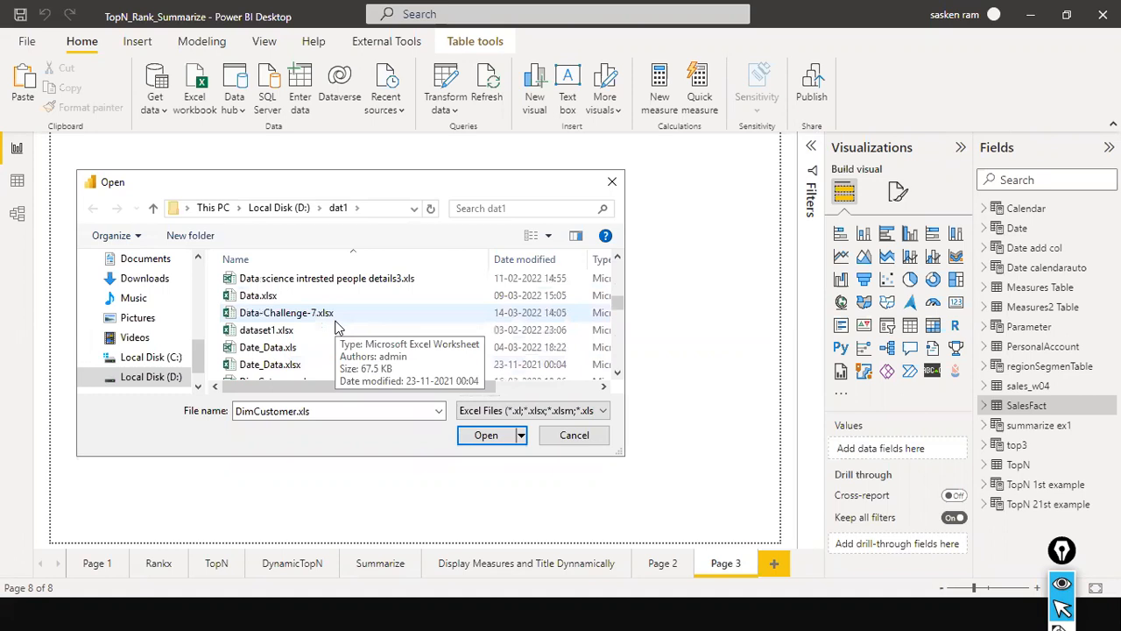
pyautogui.scroll(6, 338, 327)
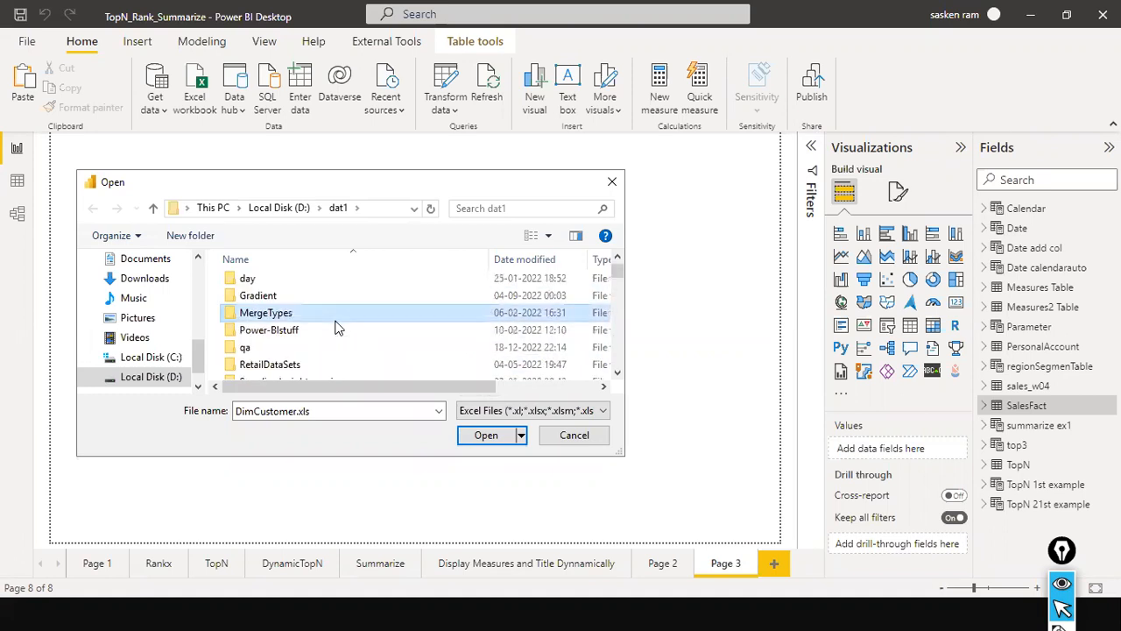
pyautogui.write('dim')
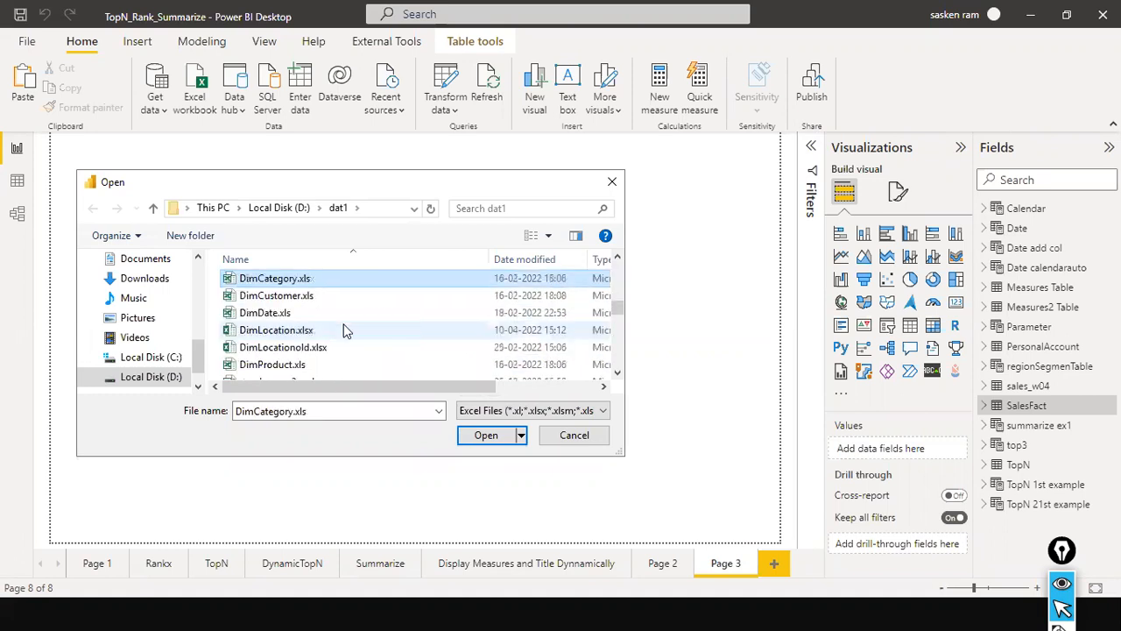
pyautogui.scroll(-3, 344, 330)
pyautogui.scroll(-15, 344, 329)
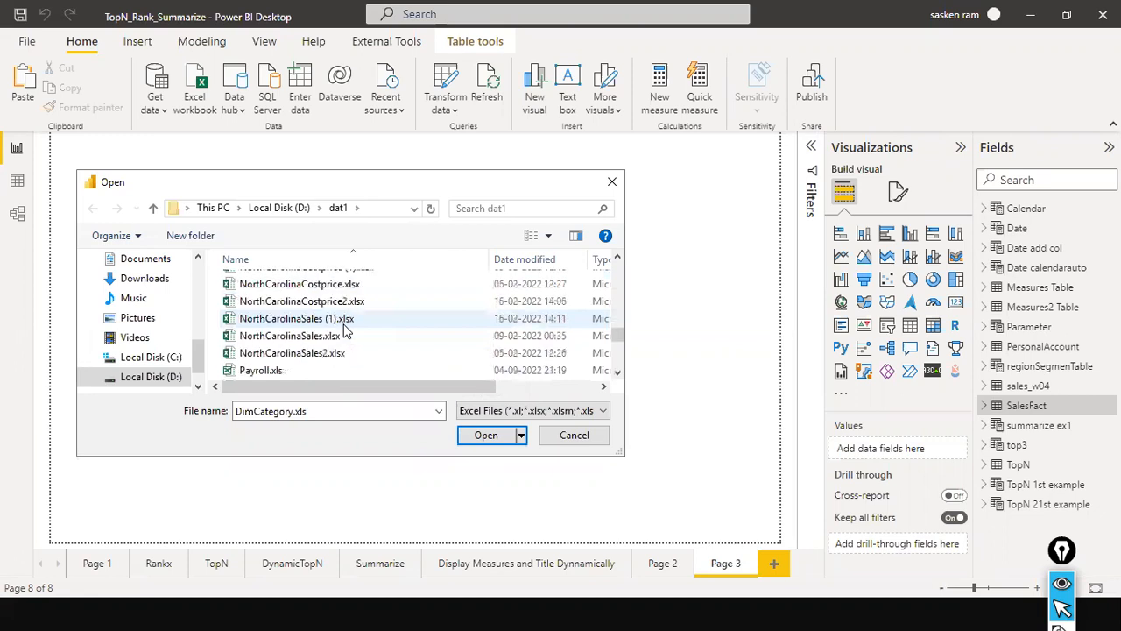
pyautogui.scroll(20, 344, 328)
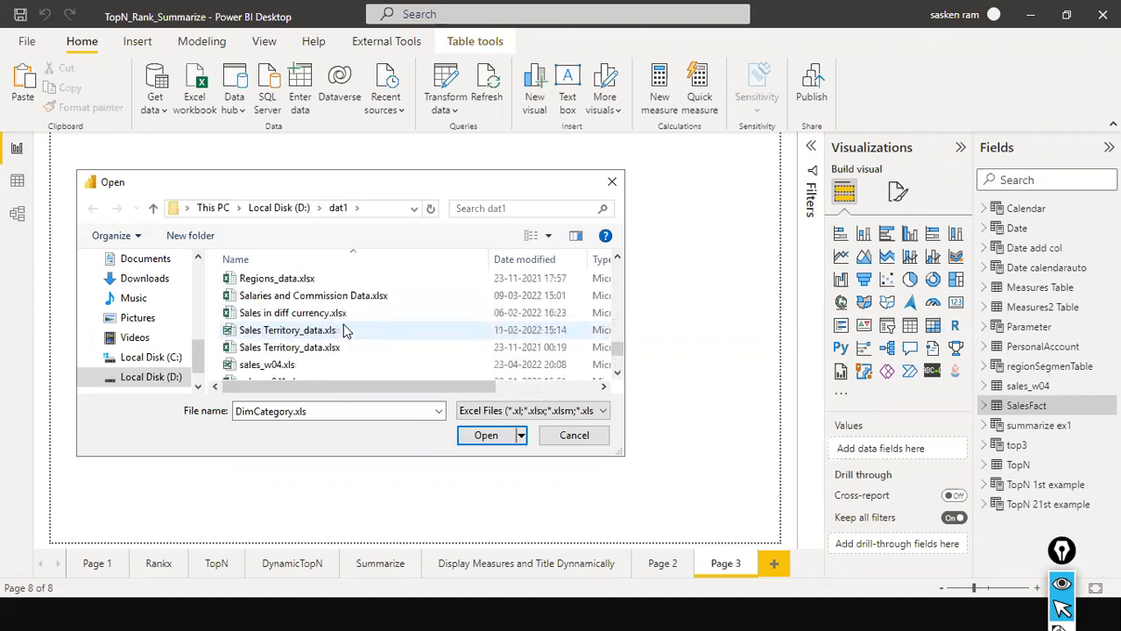
pyautogui.scroll(1, 344, 328)
# Try to open the category dimension workbook under the file name DimCategory.xlsx
pyautogui.click(274, 348)
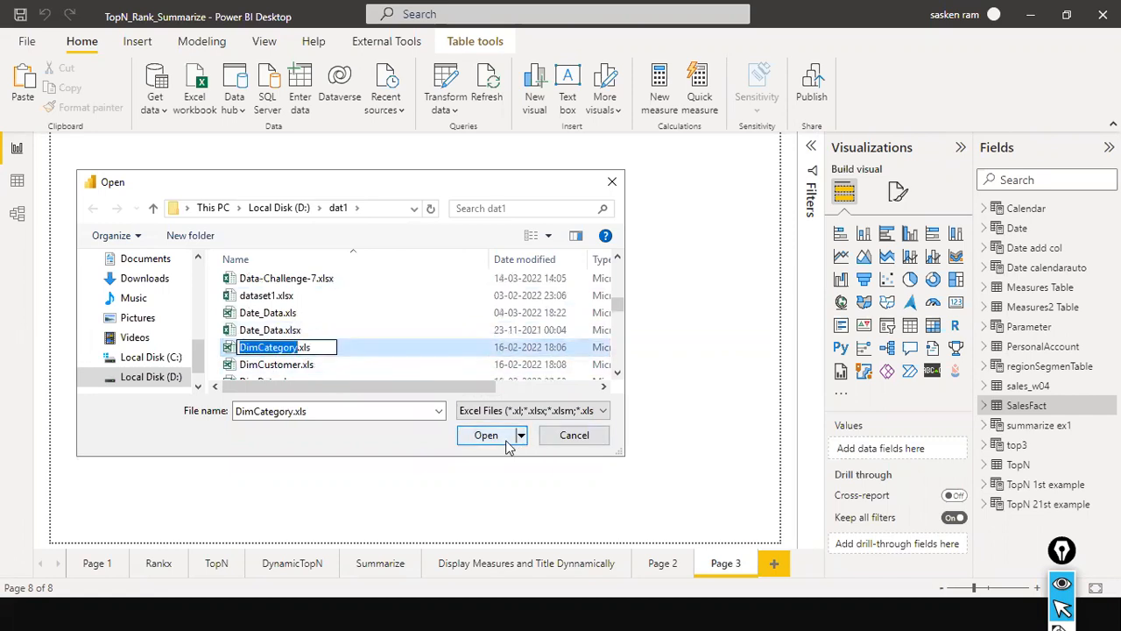
pyautogui.click(328, 411)
pyautogui.write('x')
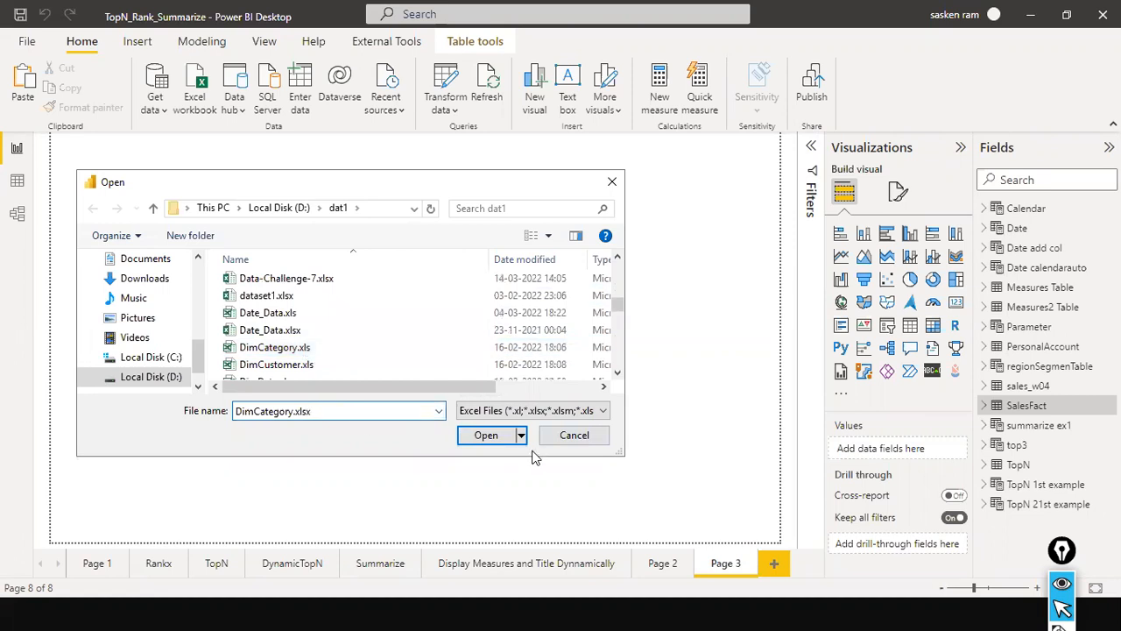
pyautogui.click(507, 440)
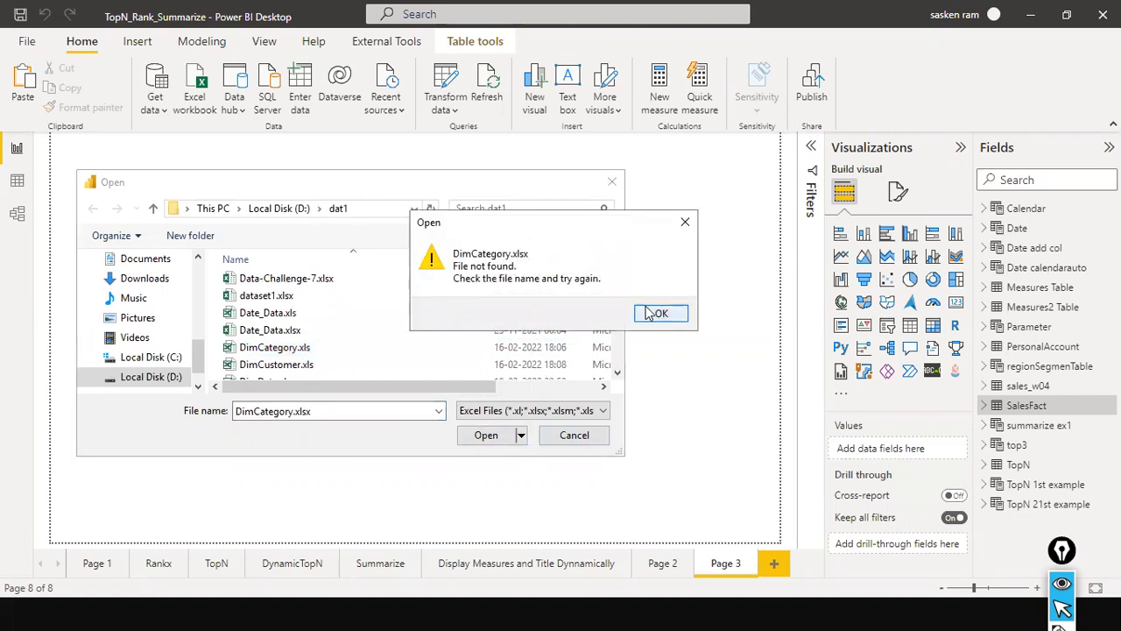
# Import the Sales_data sheet from the DimCategory.xls workbook and load it into the model
pyautogui.click(660, 313)
pyautogui.click(329, 411)
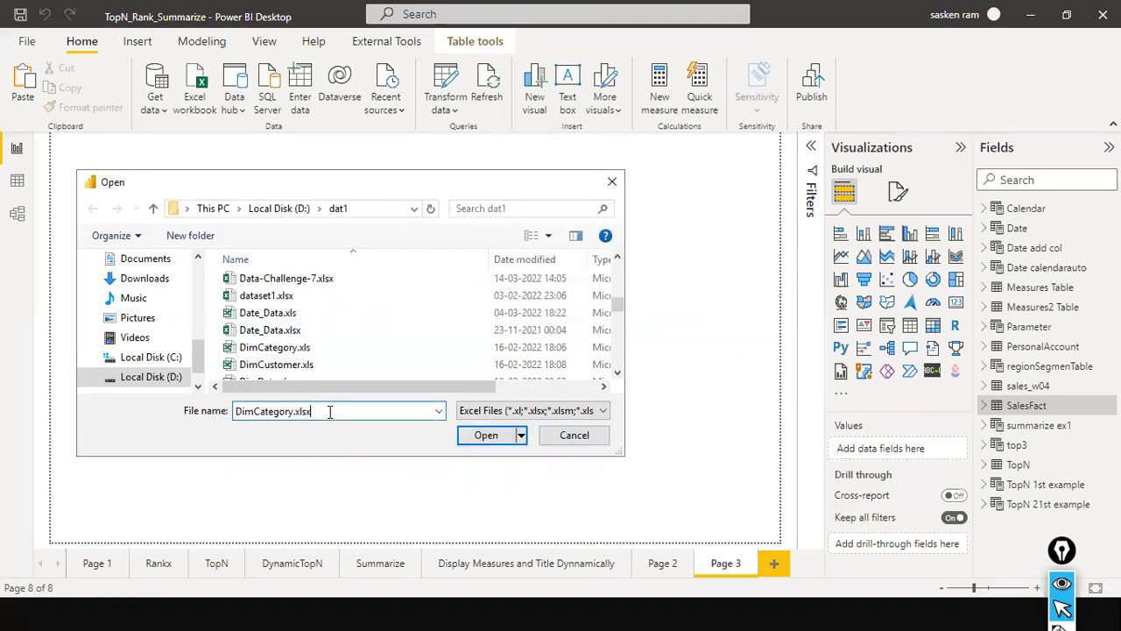
pyautogui.click(488, 435)
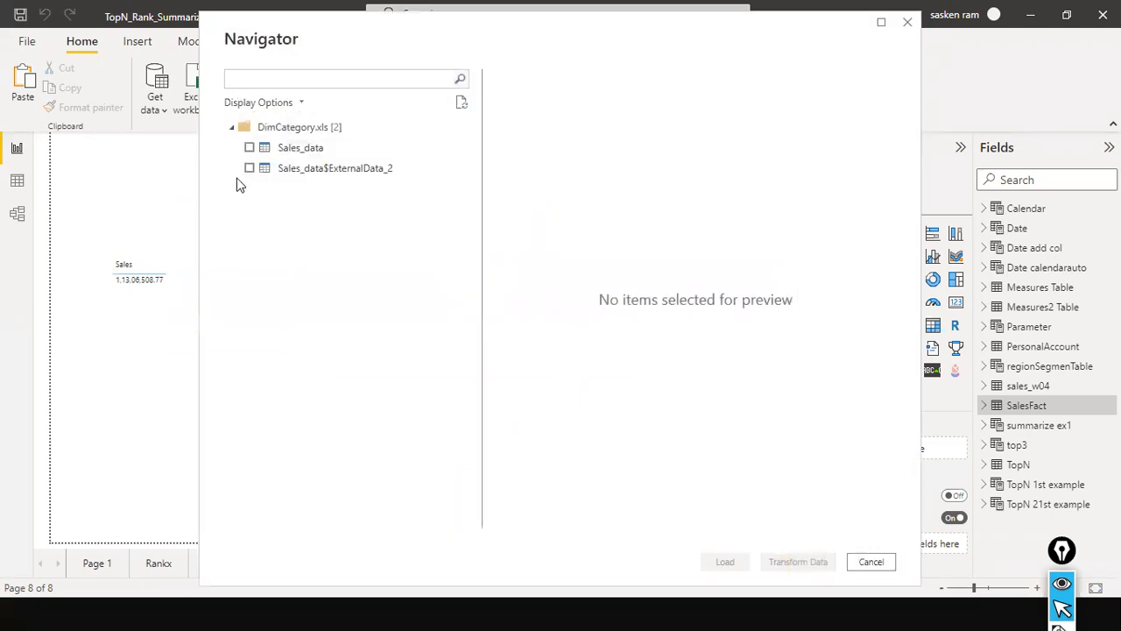
pyautogui.click(249, 148)
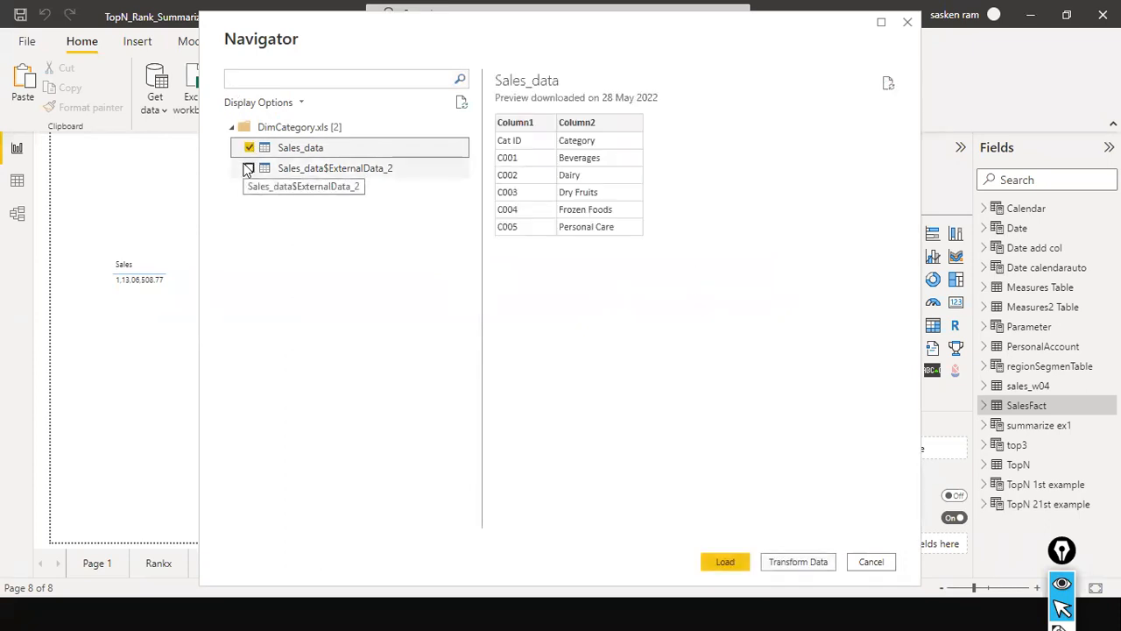
pyautogui.click(737, 561)
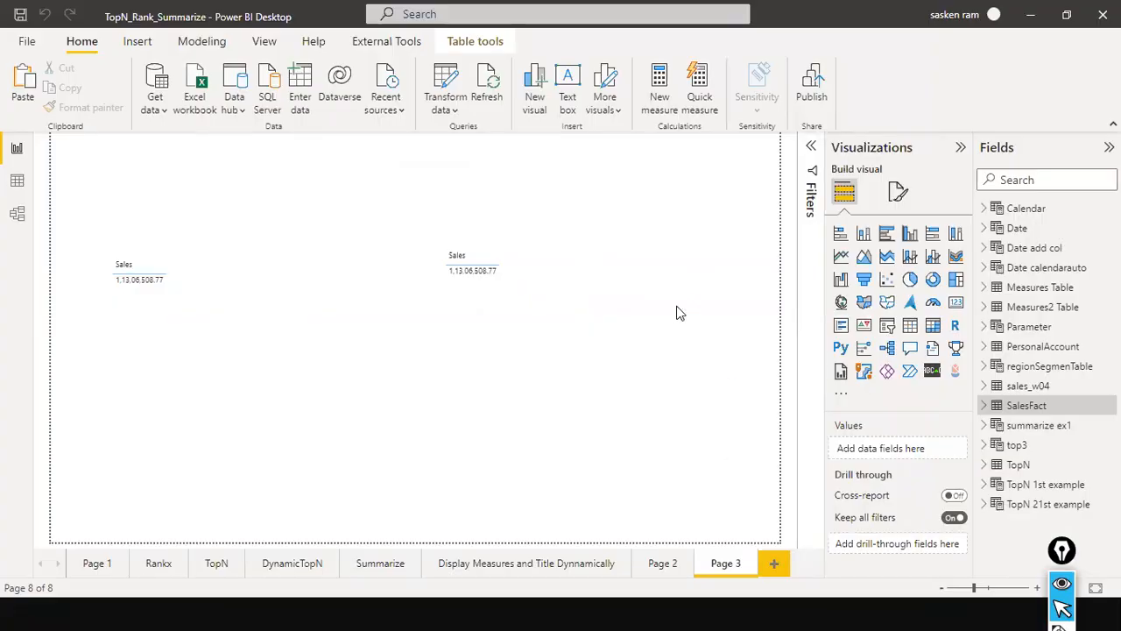
pyautogui.click(641, 147)
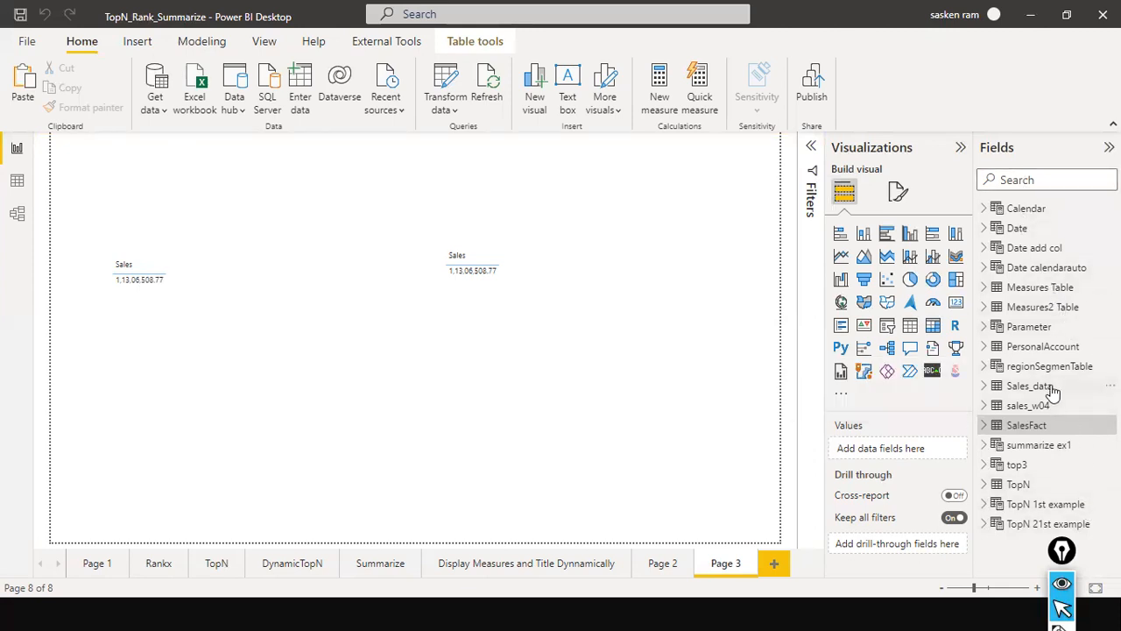
# Rename the imported Sales_data table to DimCustomer
pyautogui.click(1018, 392)
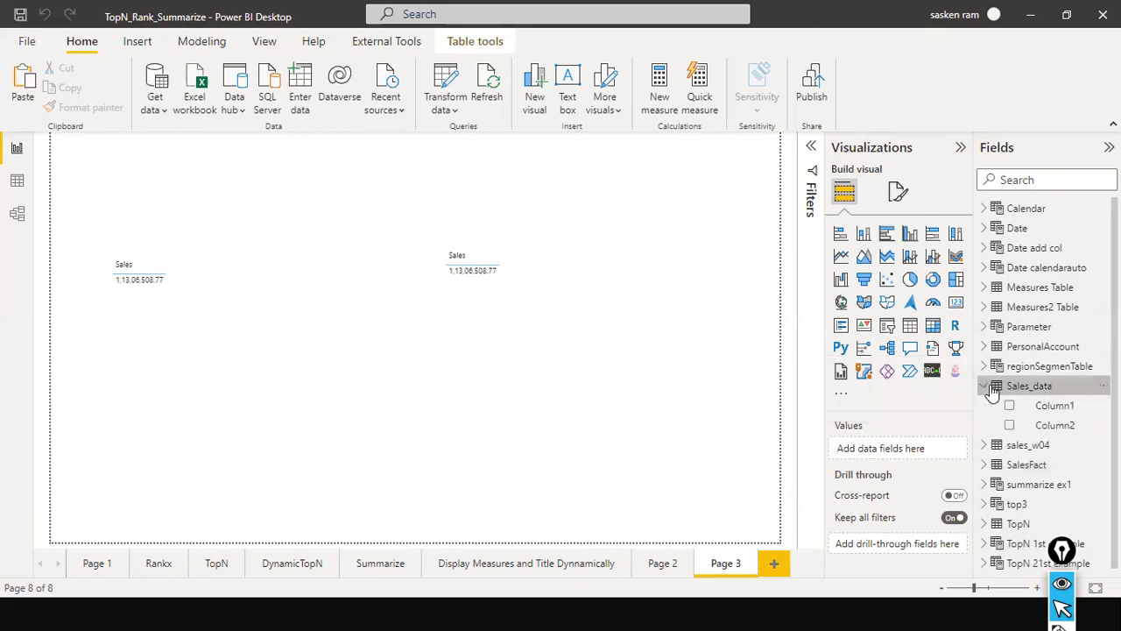
pyautogui.doubleClick(1020, 392)
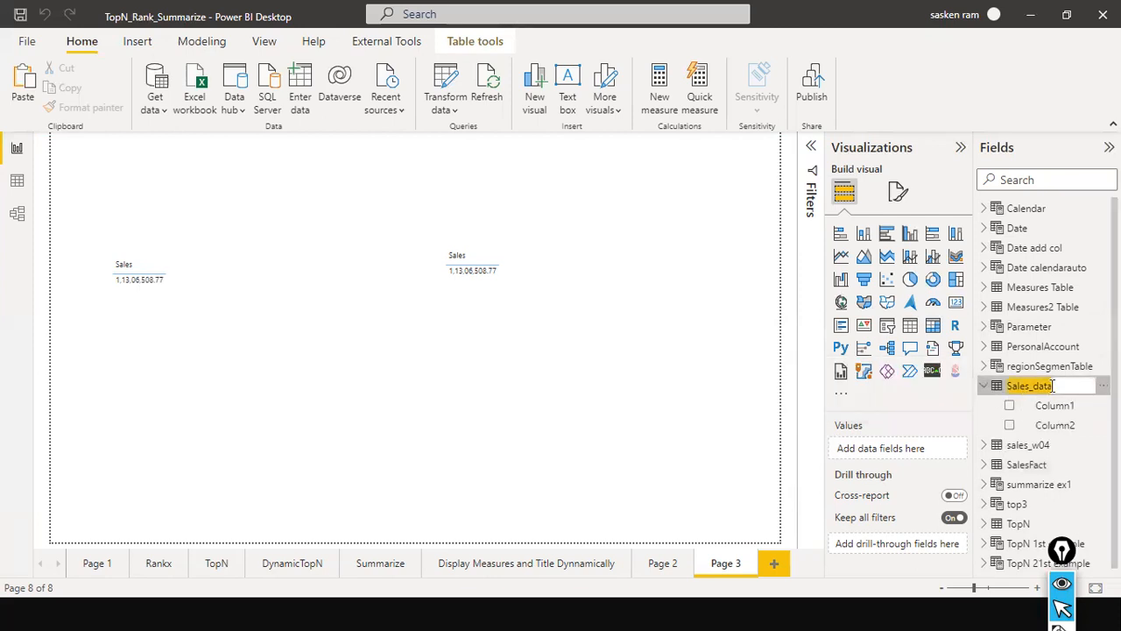
pyautogui.write('DimCus')
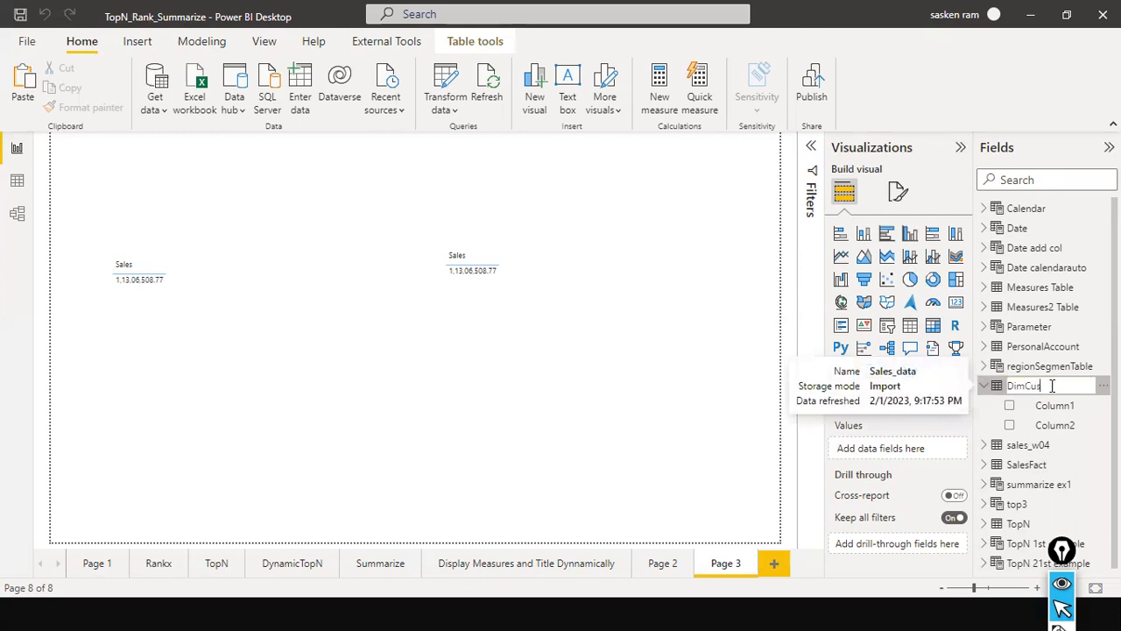
pyautogui.write('tomer')
pyautogui.press('Return')
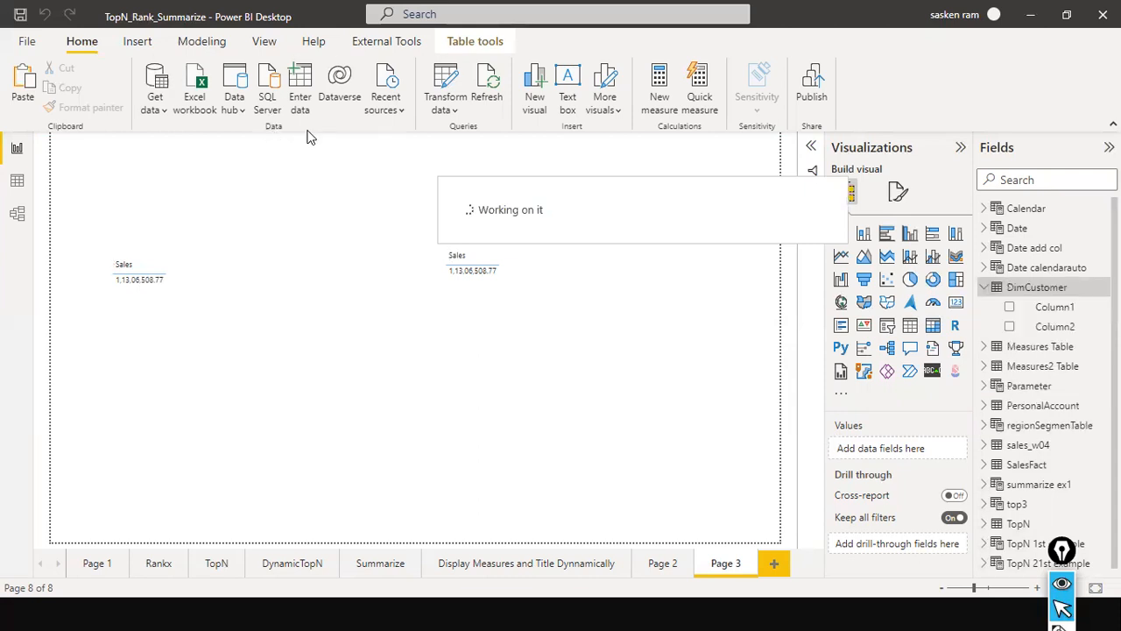
# Open the DimCustomer query in Power Query Editor and refresh its preview
pyautogui.click(455, 111)
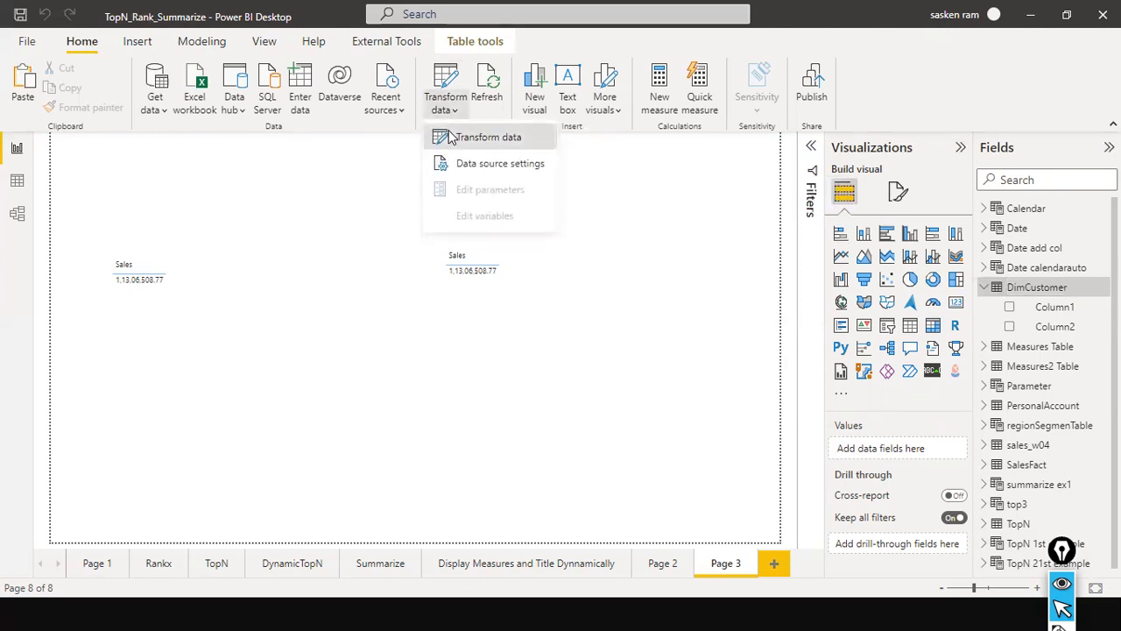
pyautogui.click(454, 138)
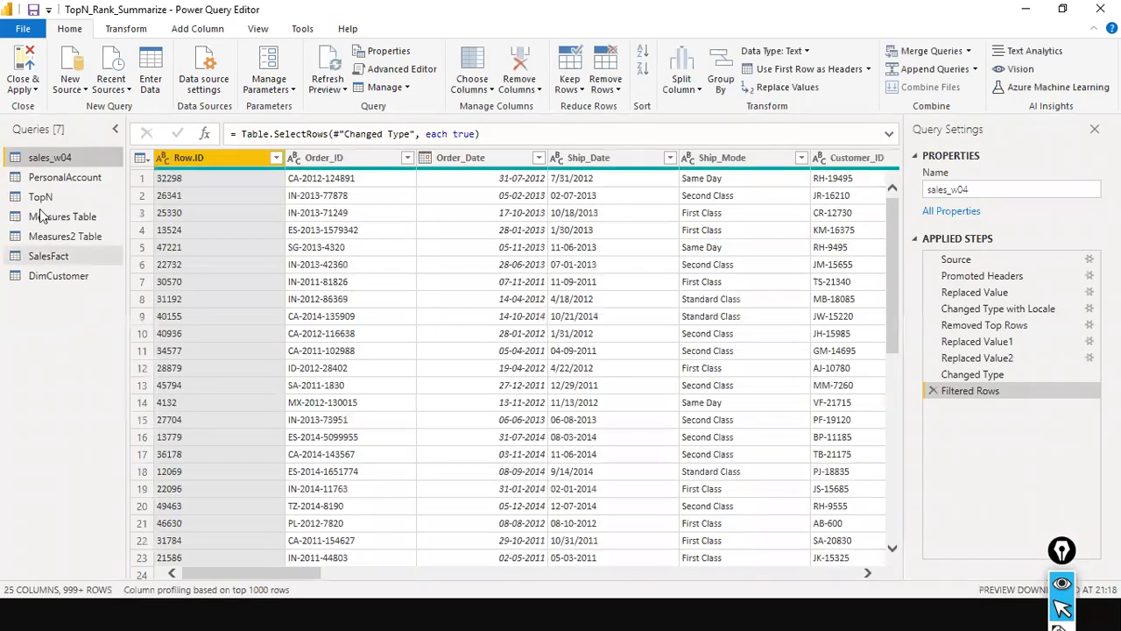
pyautogui.click(53, 272)
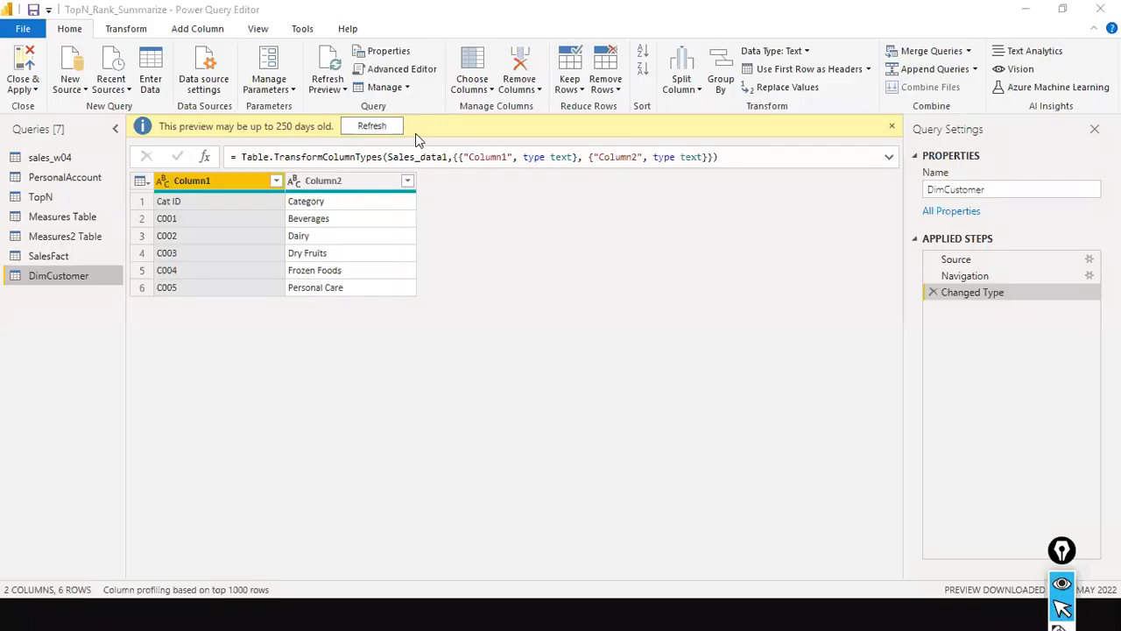
pyautogui.click(398, 130)
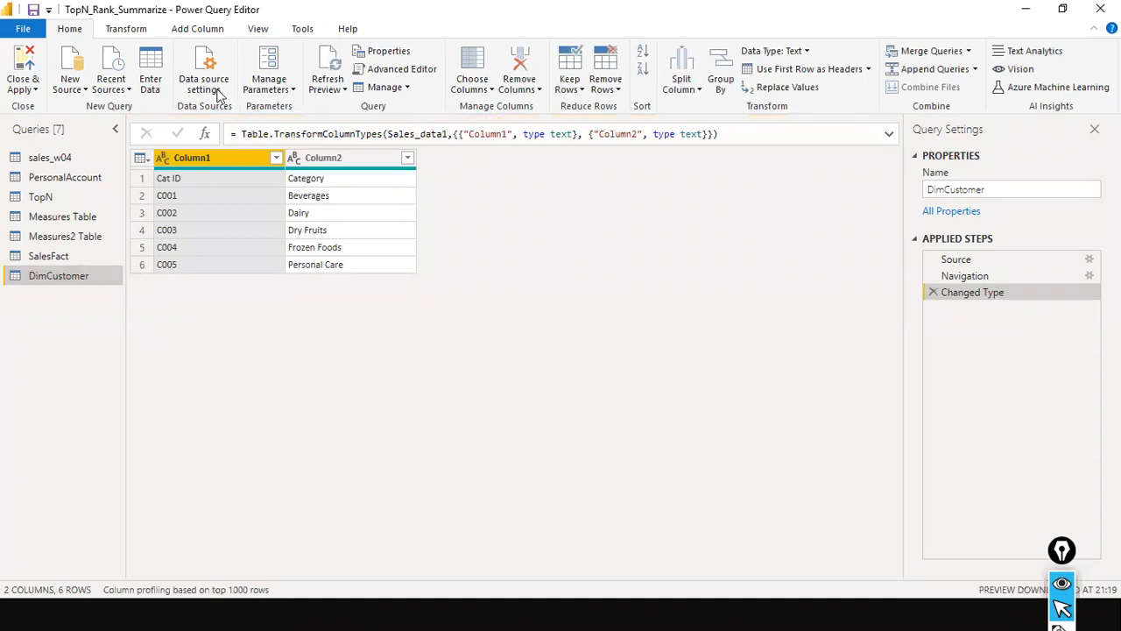
# Promote the first row of DimCustomer to column headers
pyautogui.click(127, 29)
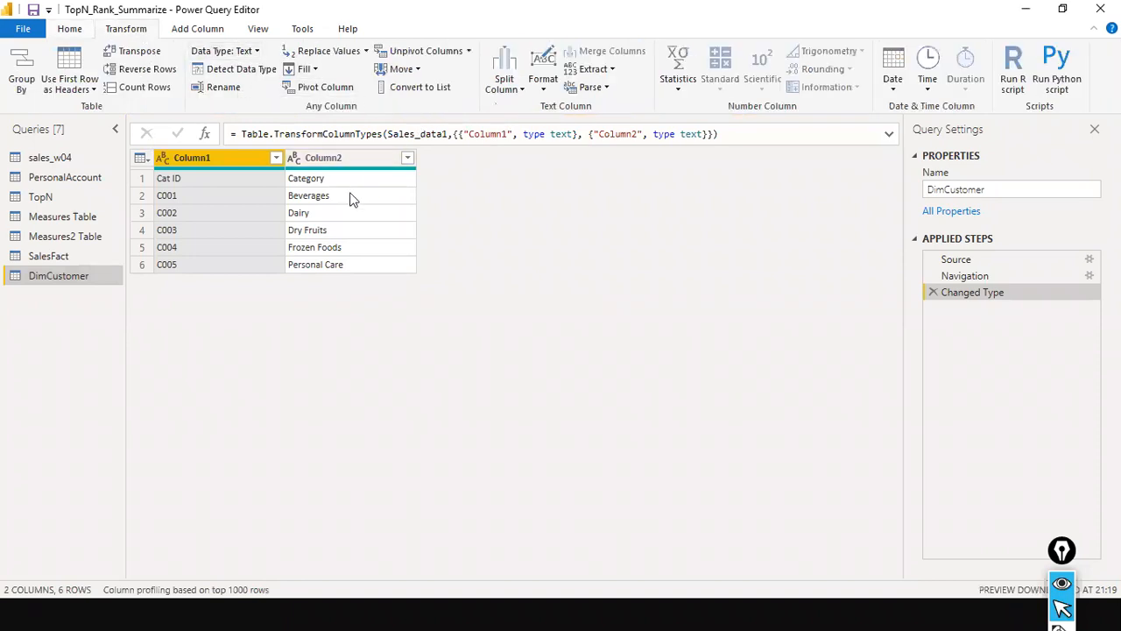
pyautogui.click(93, 90)
pyautogui.click(84, 105)
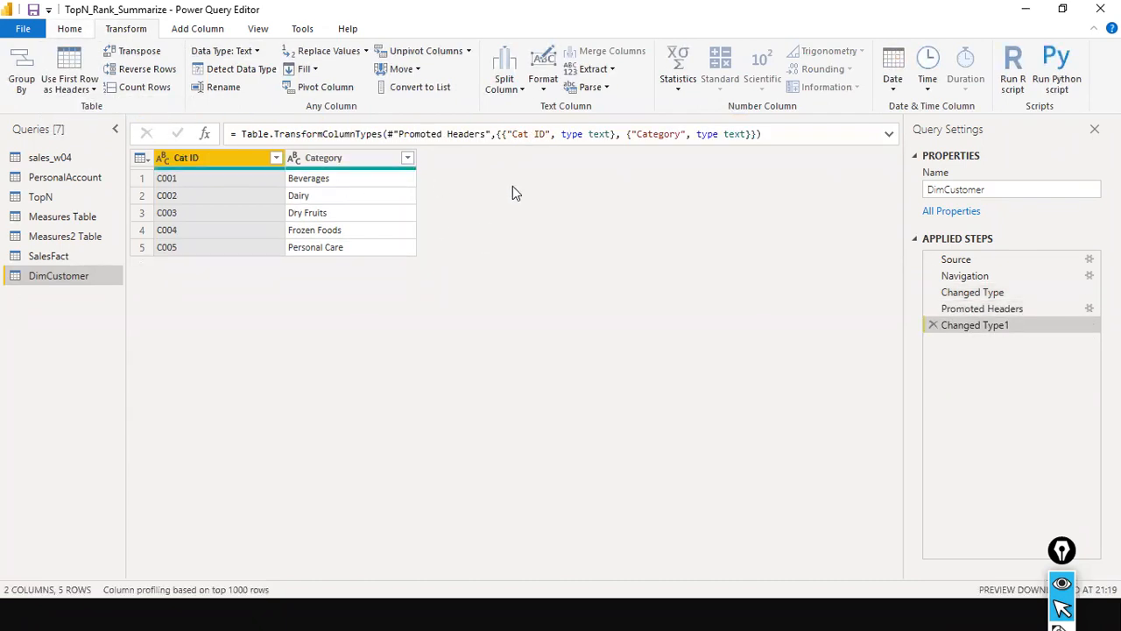
# Refresh the SalesFact query preview and compare its key columns with those of DimCustomer
pyautogui.click(30, 29)
pyautogui.click(271, 194)
pyautogui.click(50, 257)
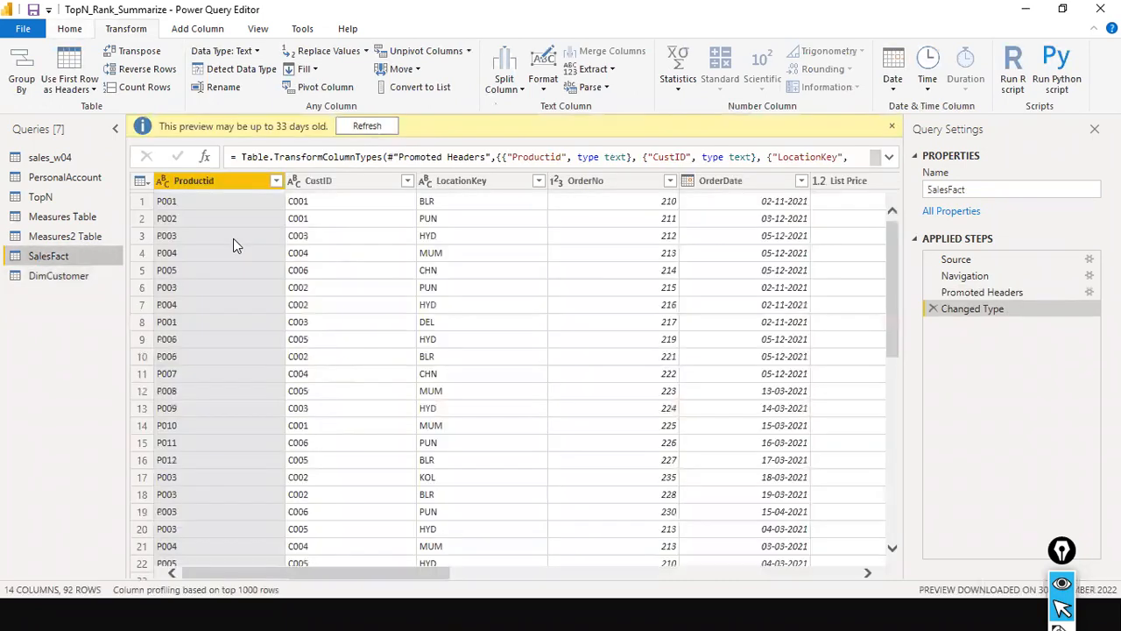
pyautogui.click(367, 125)
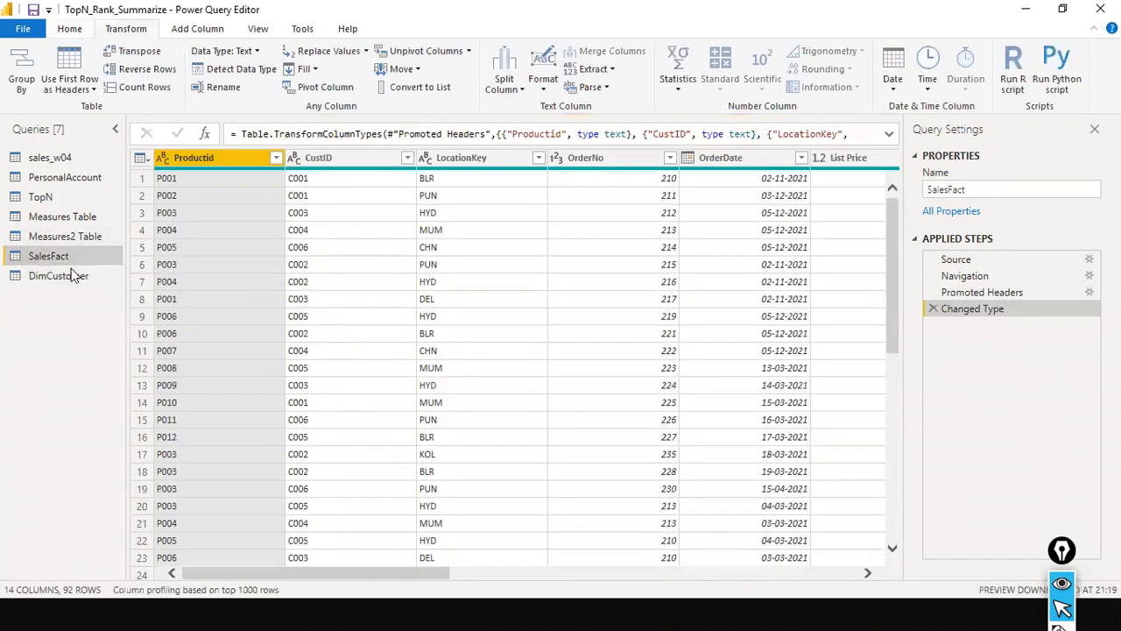
pyautogui.click(91, 283)
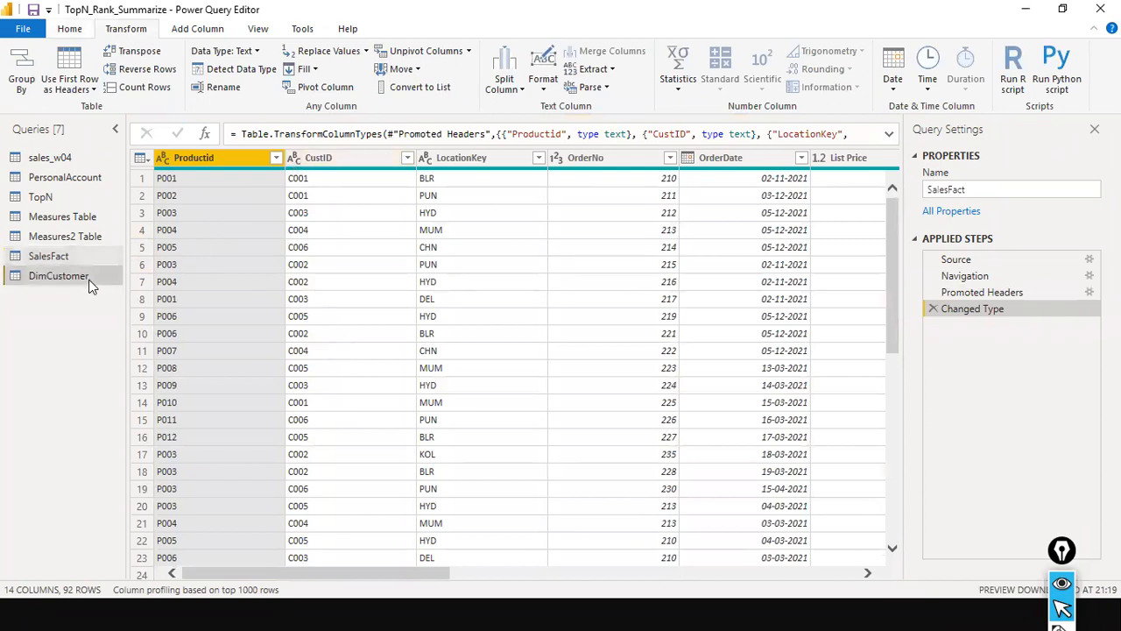
pyautogui.click(76, 260)
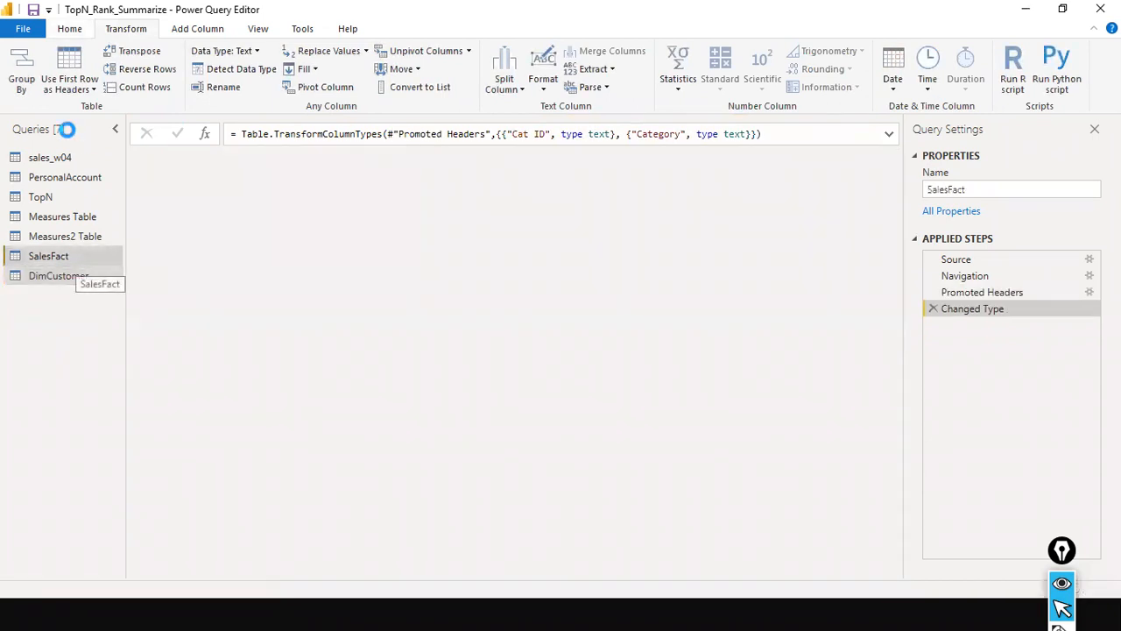
# Leave Power Query Editor and apply the pending query changes to the report
pyautogui.click(23, 28)
pyautogui.click(181, 100)
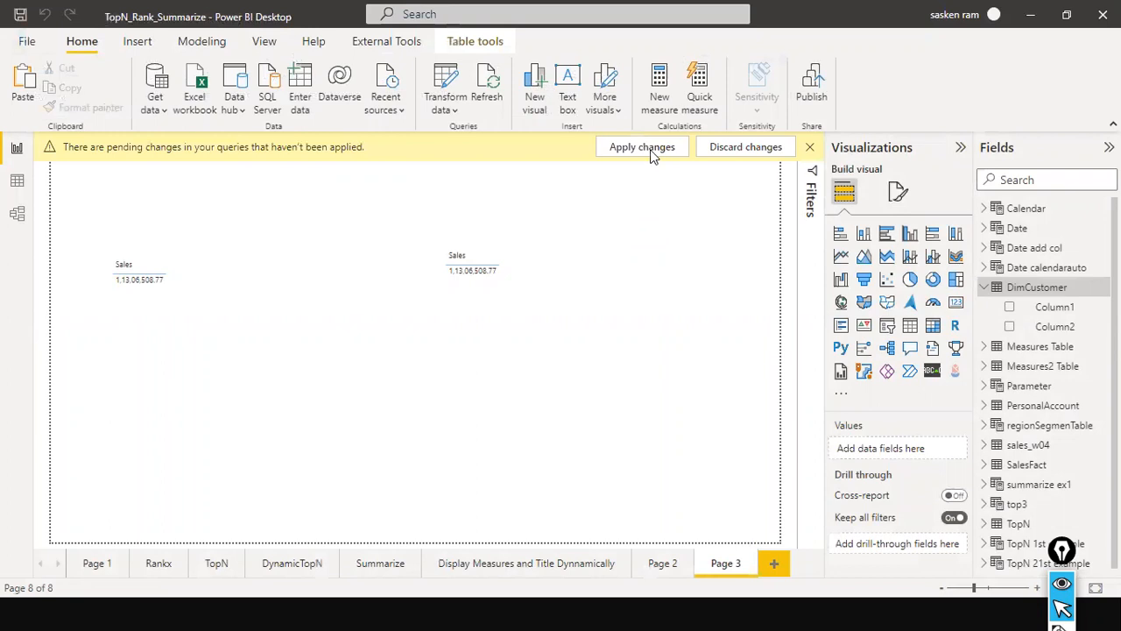
pyautogui.click(652, 156)
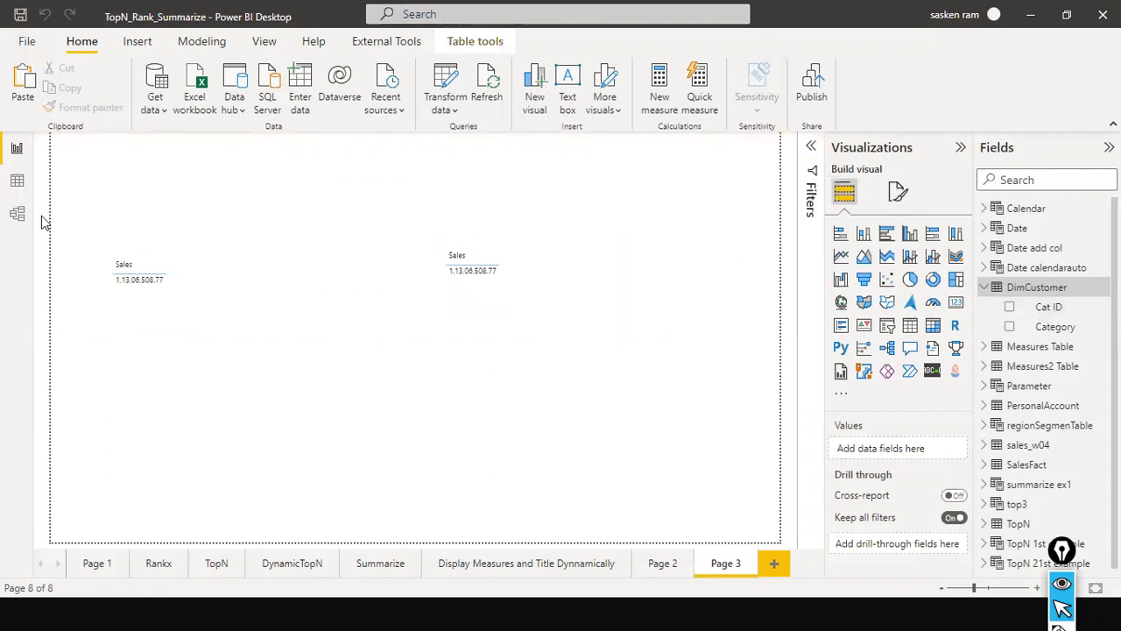
# Check the table data briefly, return to the report, and reopen the DimCustomer query in Power Query Editor
pyautogui.click(17, 181)
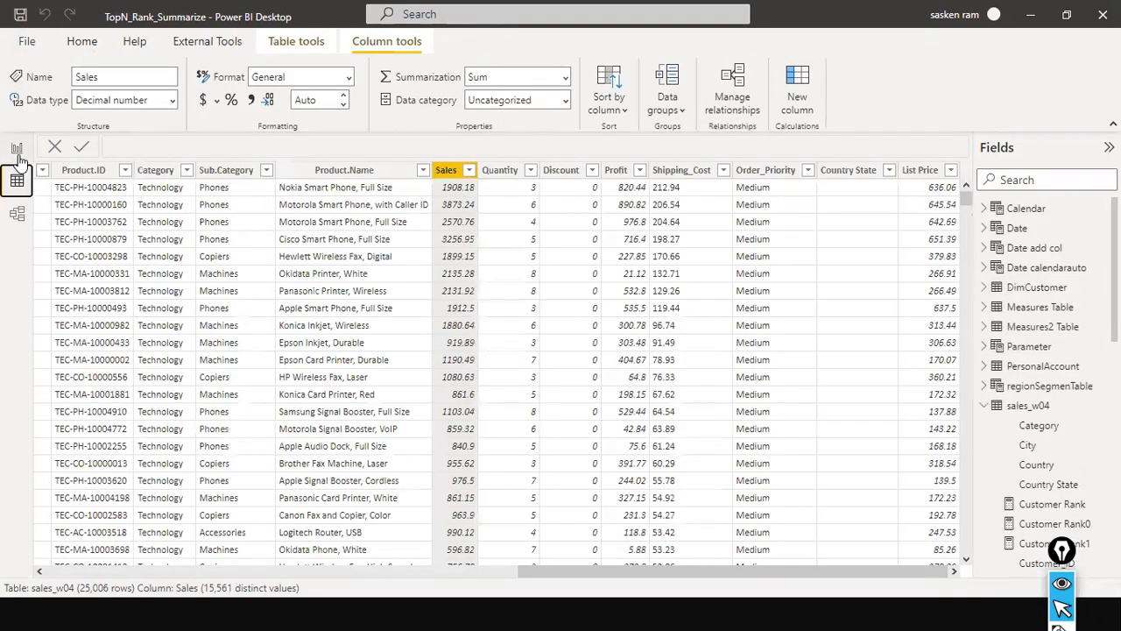
pyautogui.click(17, 148)
pyautogui.click(1016, 288)
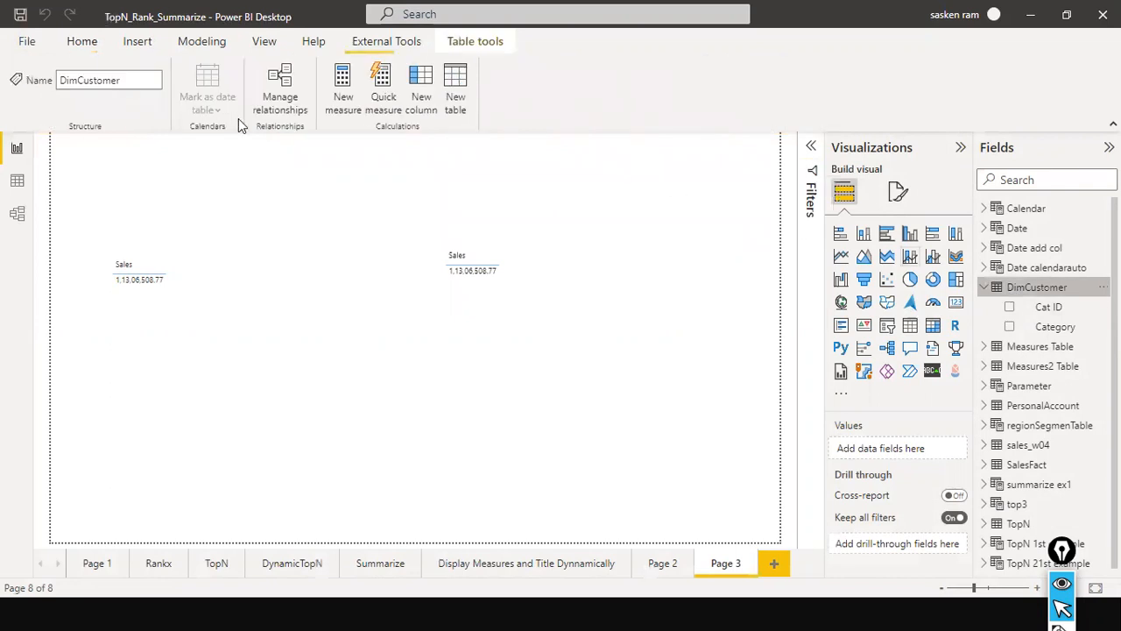
pyautogui.click(82, 41)
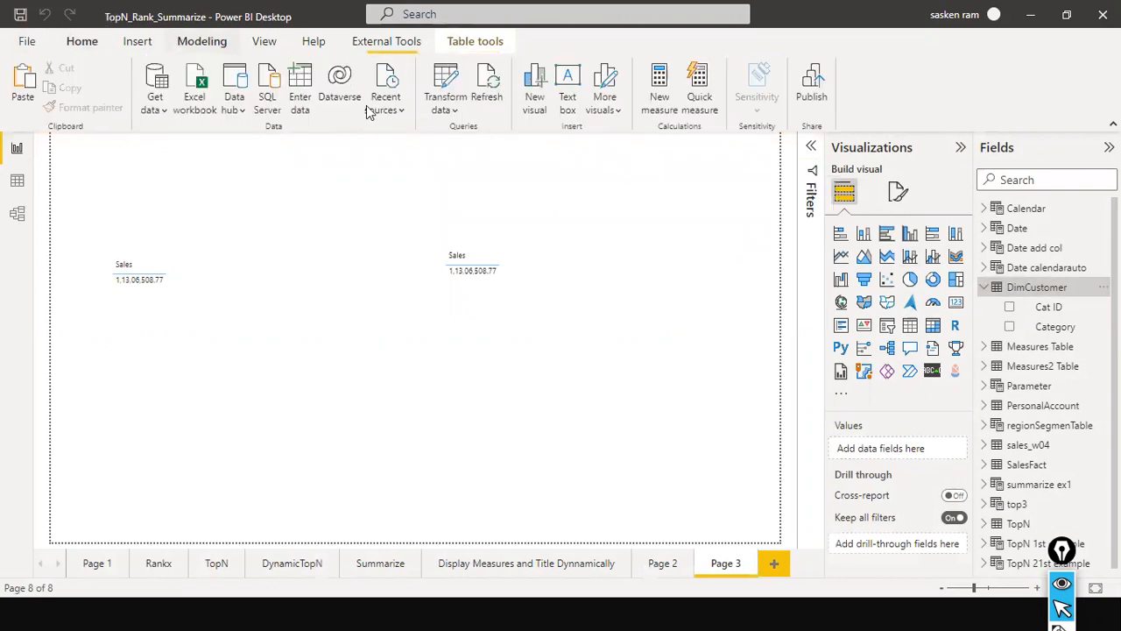
pyautogui.click(450, 112)
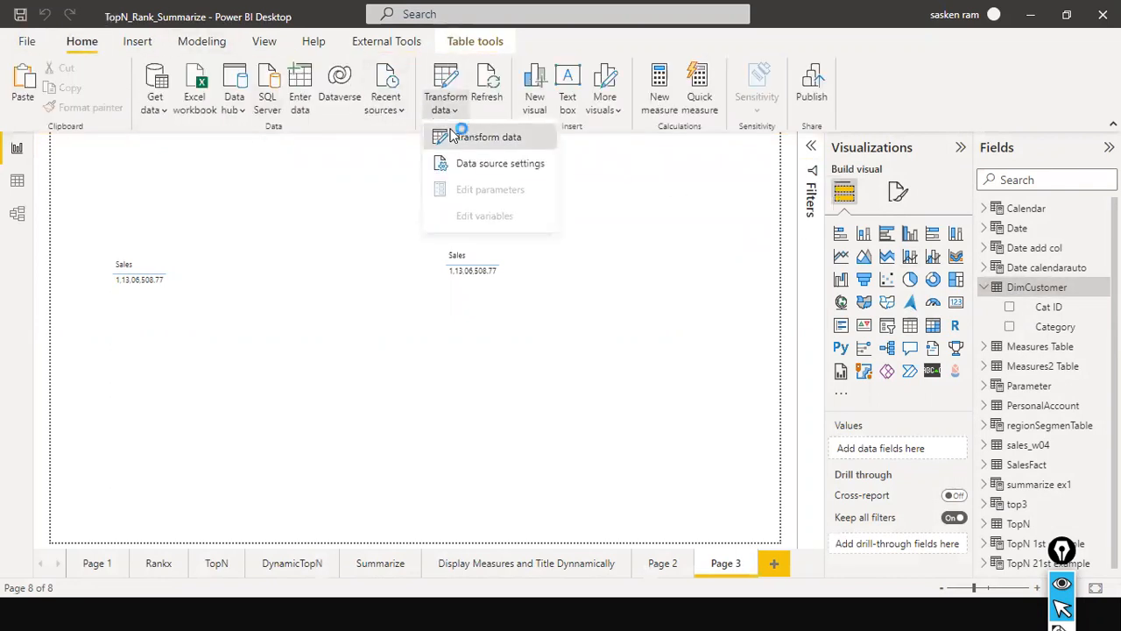
pyautogui.click(473, 137)
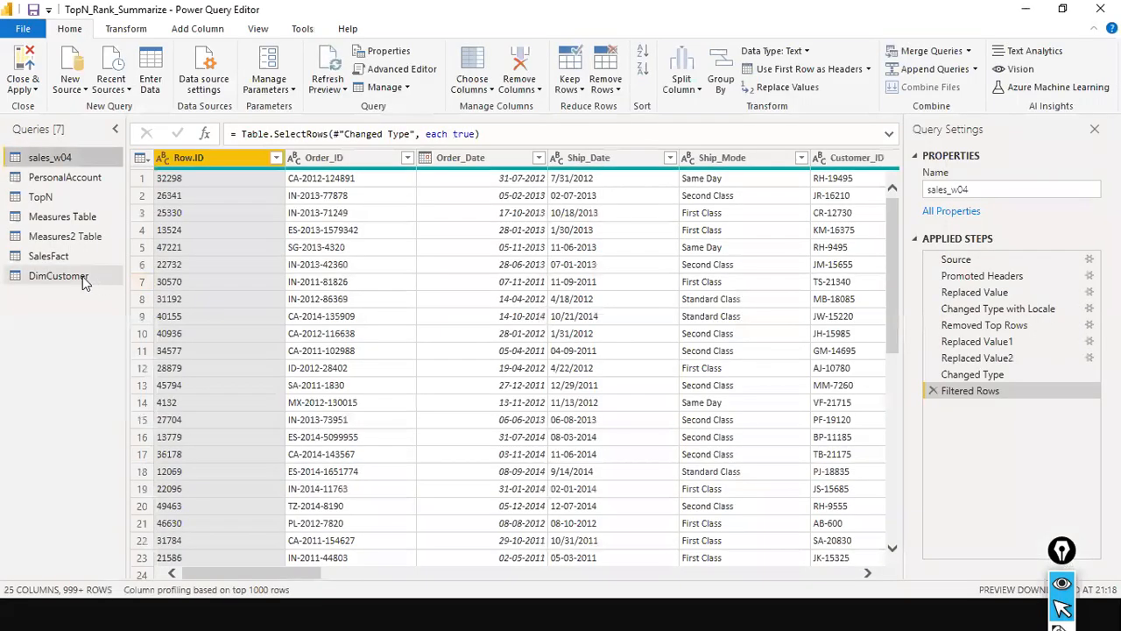
pyautogui.click(83, 276)
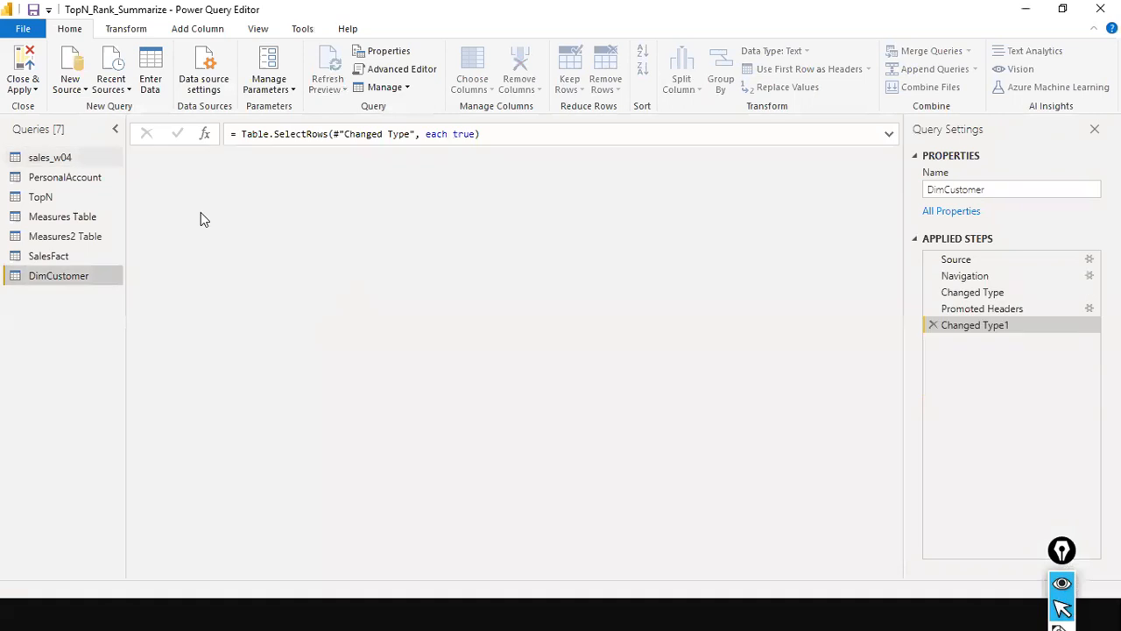
# Rename the Cat ID column of DimCustomer to Custid
pyautogui.doubleClick(223, 161)
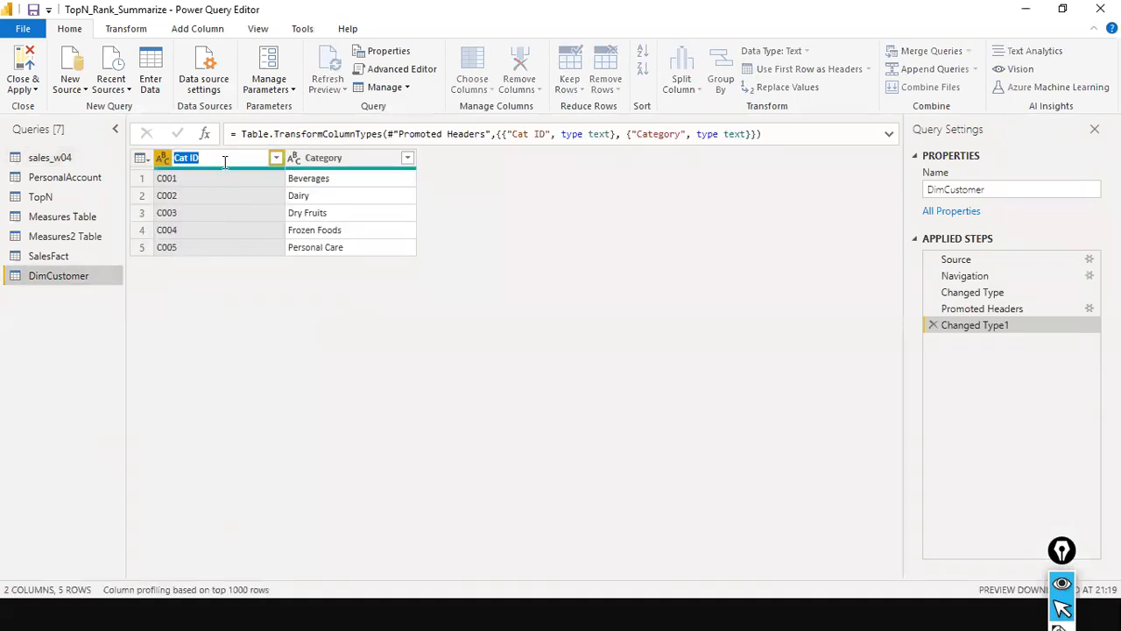
pyautogui.write('Cst')
pyautogui.write('u')
pyautogui.write('stId')
pyautogui.press('Return')
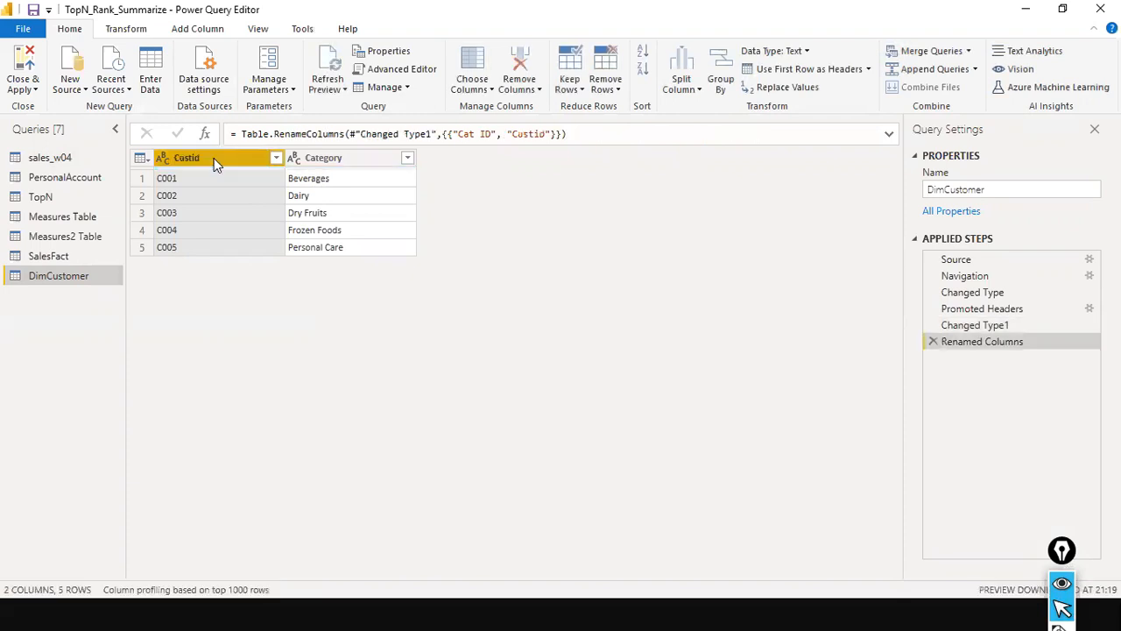
# Check the customer key's spelling in SalesFact and rename the first DimCustomer column to CustID to match
pyautogui.click(37, 255)
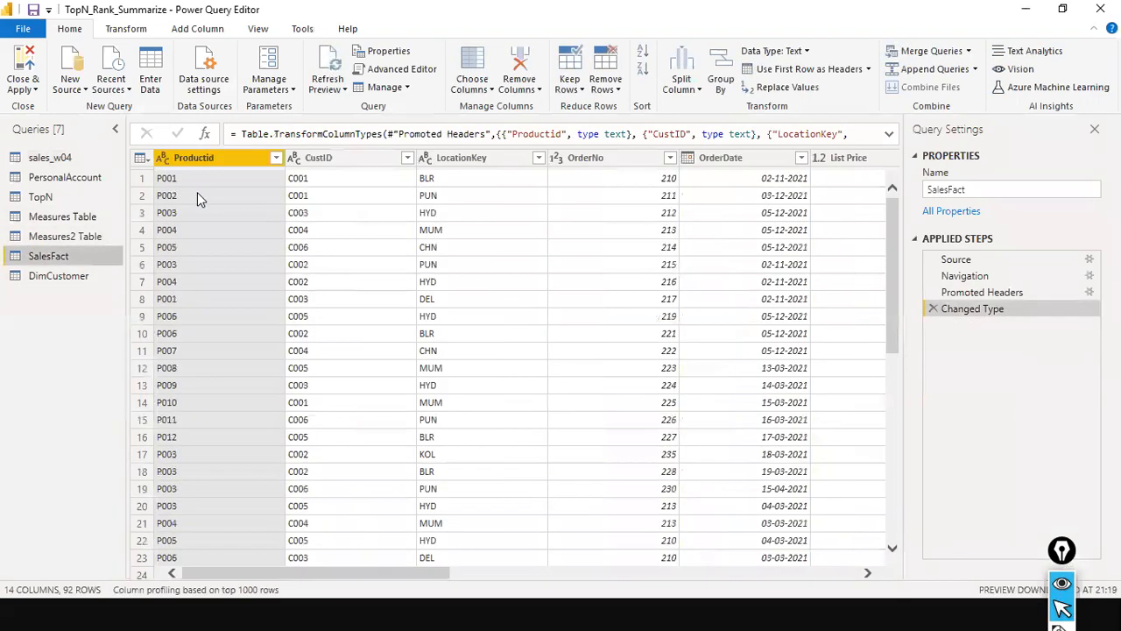
pyautogui.click(63, 275)
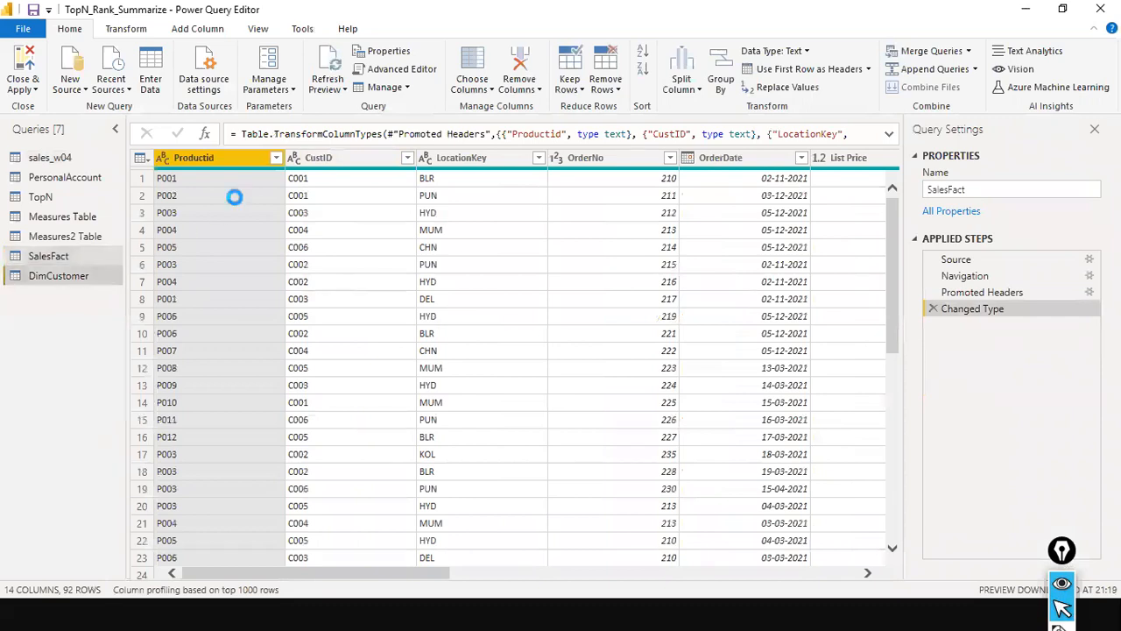
pyautogui.doubleClick(244, 156)
pyautogui.click(244, 155)
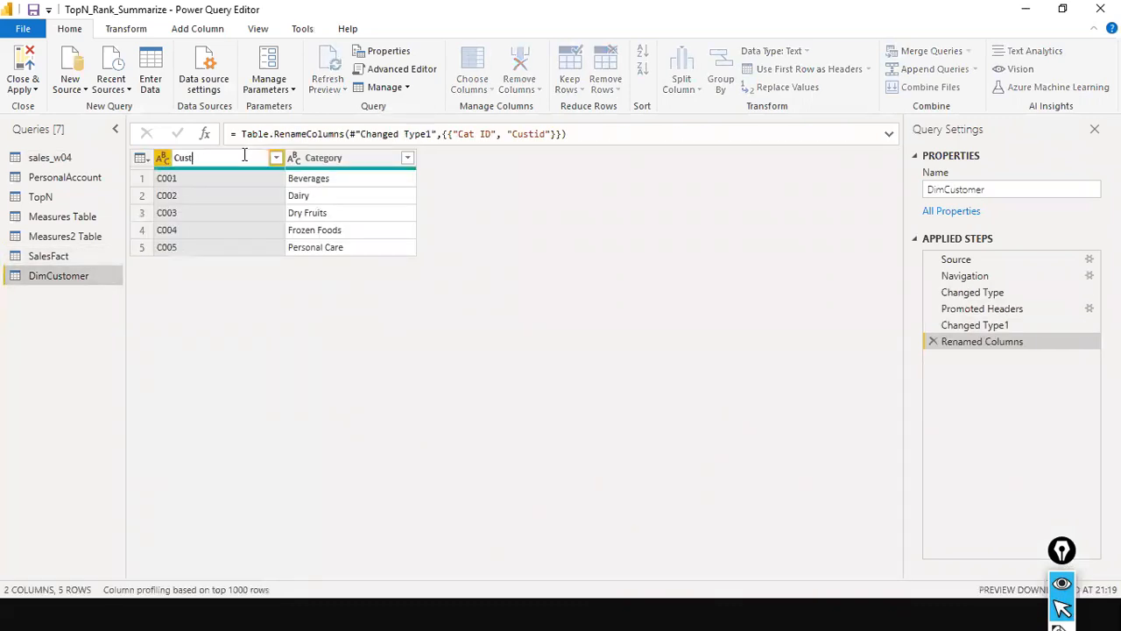
pyautogui.write('ID')
pyautogui.press('Return')
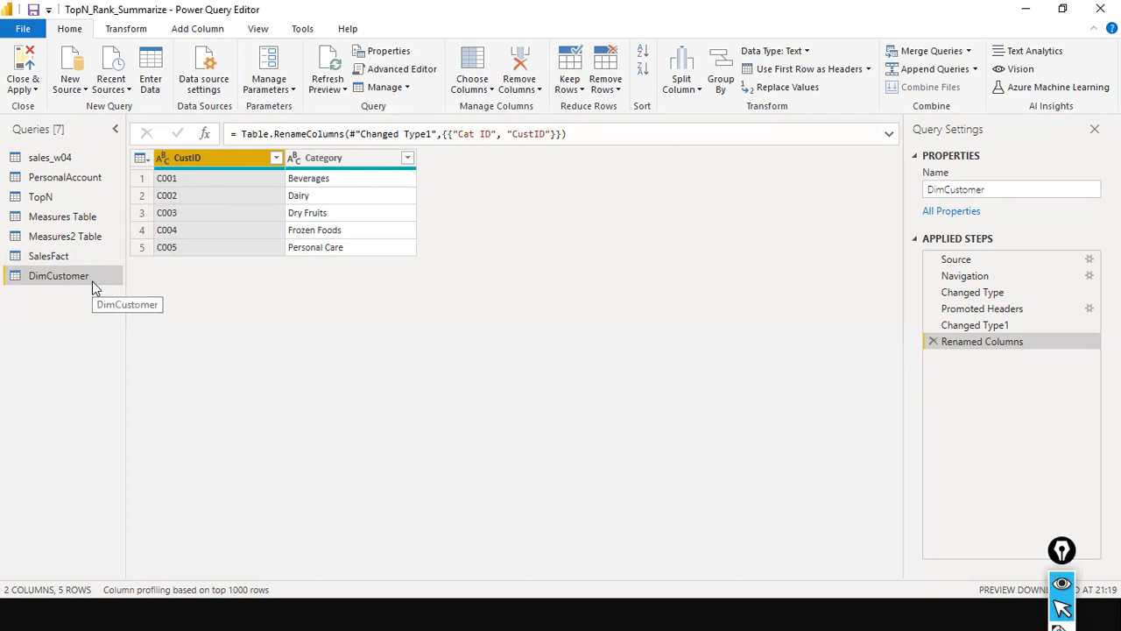
# Rename the first column of DimCustomer to CatID
pyautogui.doubleClick(197, 159)
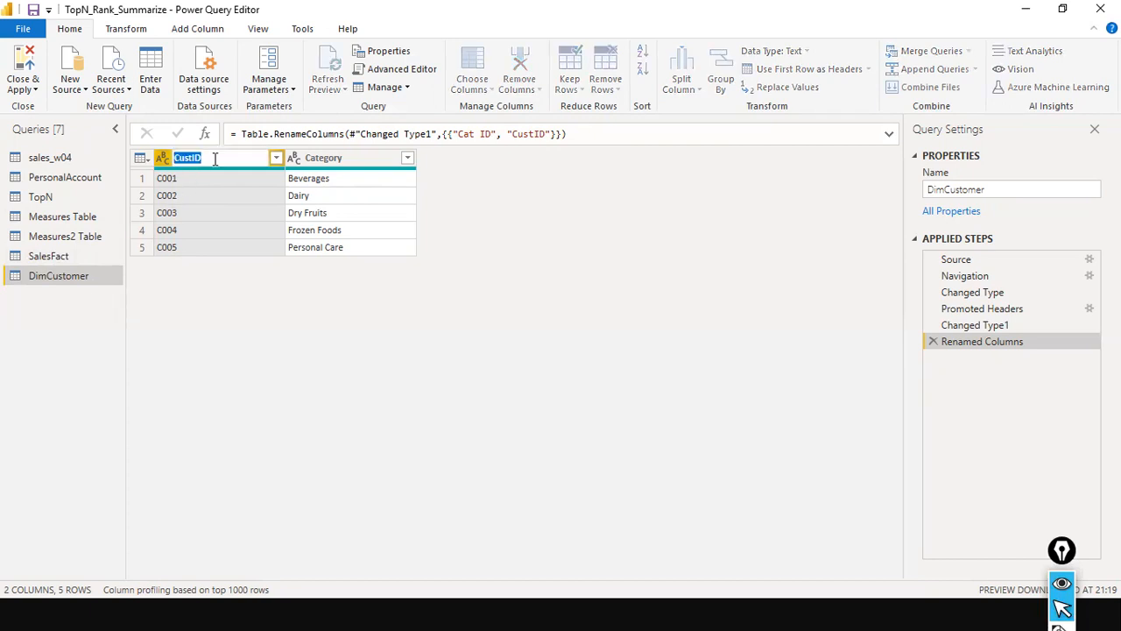
pyautogui.write('Ca')
pyautogui.click(243, 167)
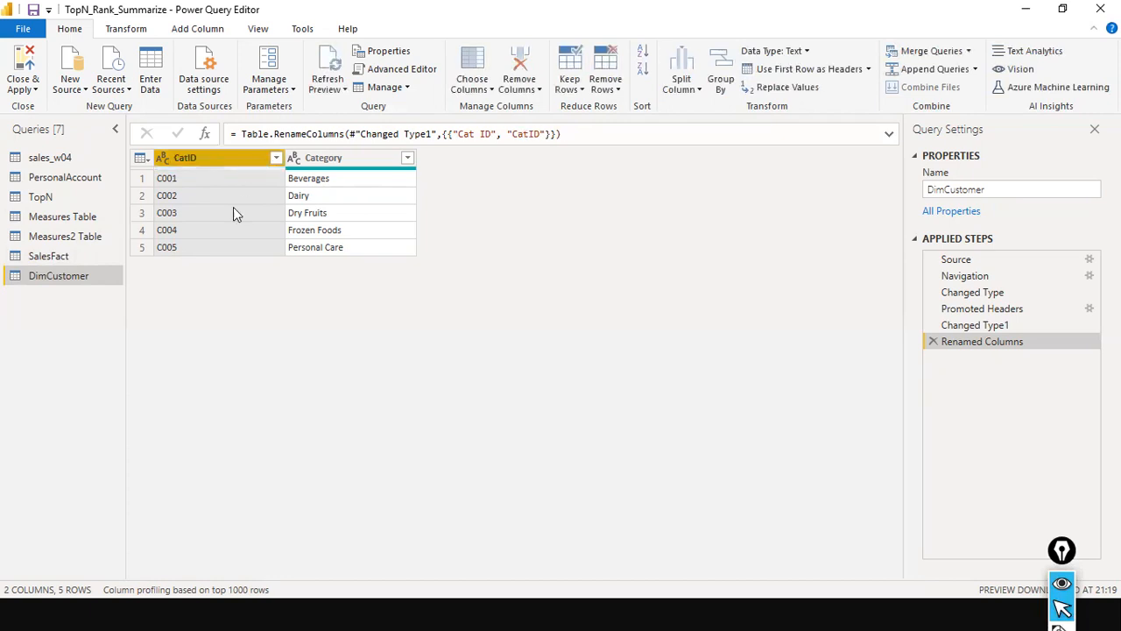
# Rename the DimCustomer query holding the category list as DimCategory
pyautogui.doubleClick(87, 276)
pyautogui.click(98, 280)
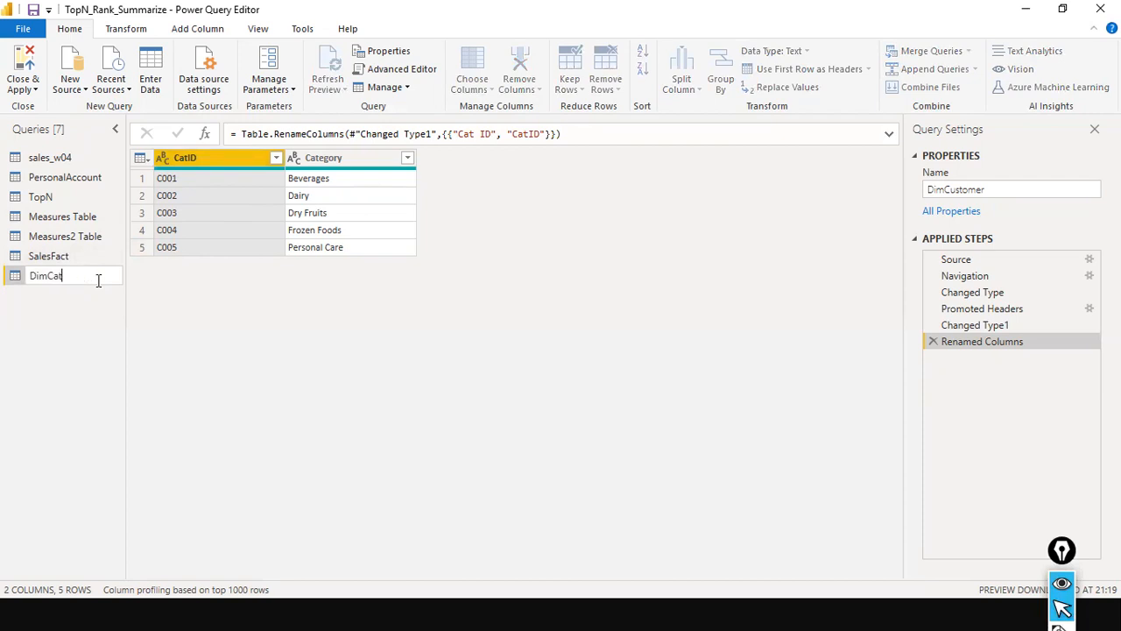
pyautogui.write('Category')
pyautogui.press('Return')
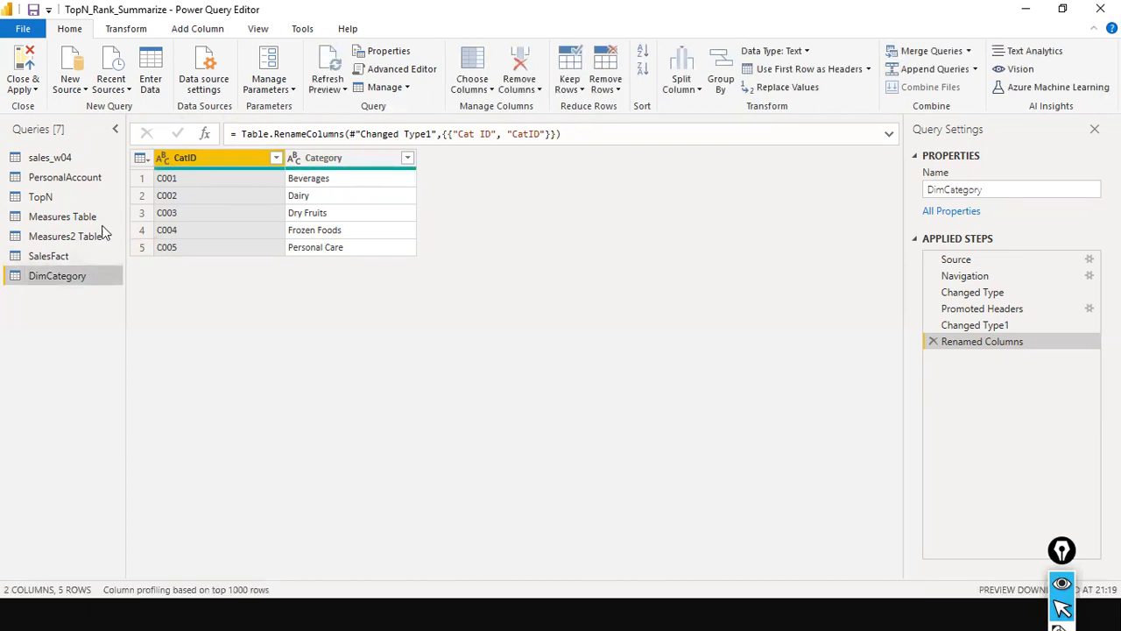
# Review the SalesFact query and import Sheet1 of the DimCustomer.xls workbook from the dat1 folder as a new query
pyautogui.click(53, 255)
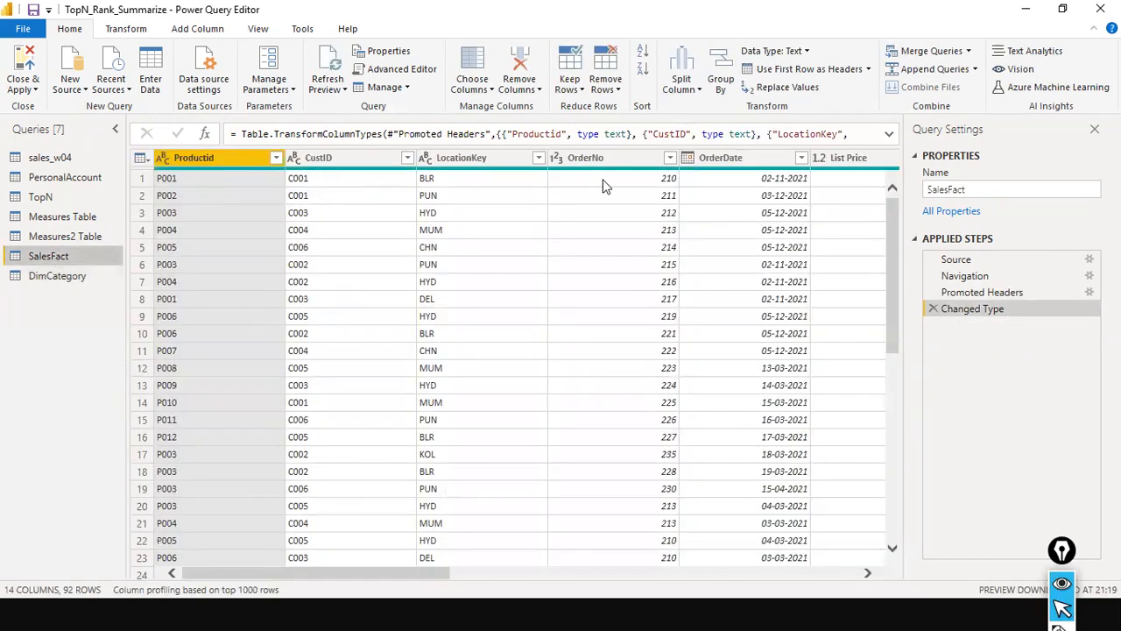
pyautogui.moveTo(353, 576); pyautogui.dragTo(863, 561)
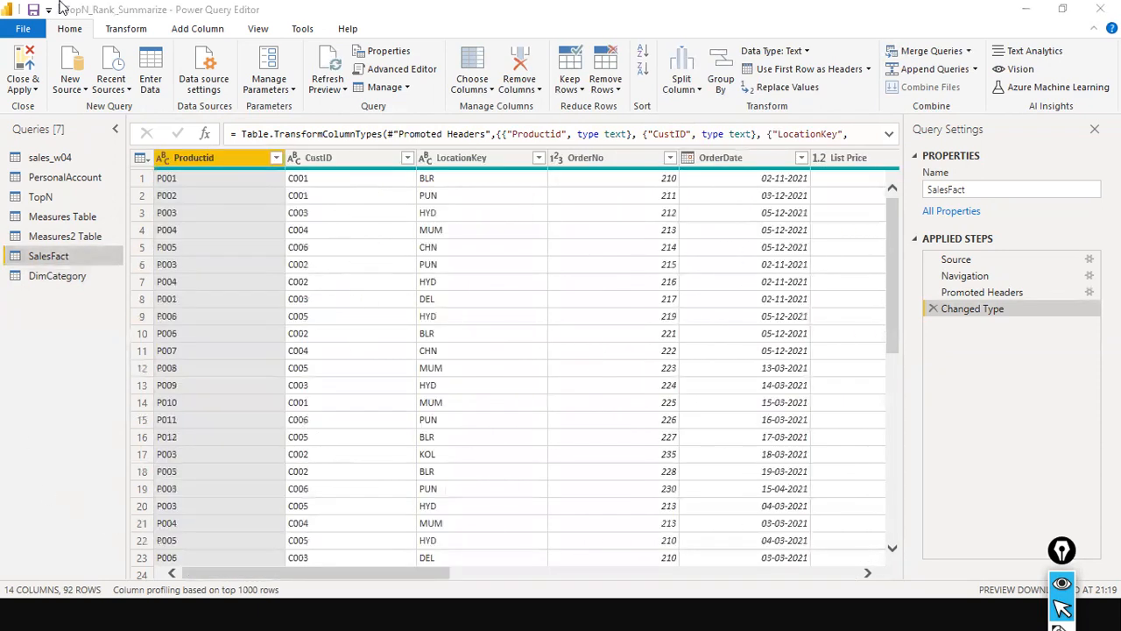
pyautogui.click(72, 89)
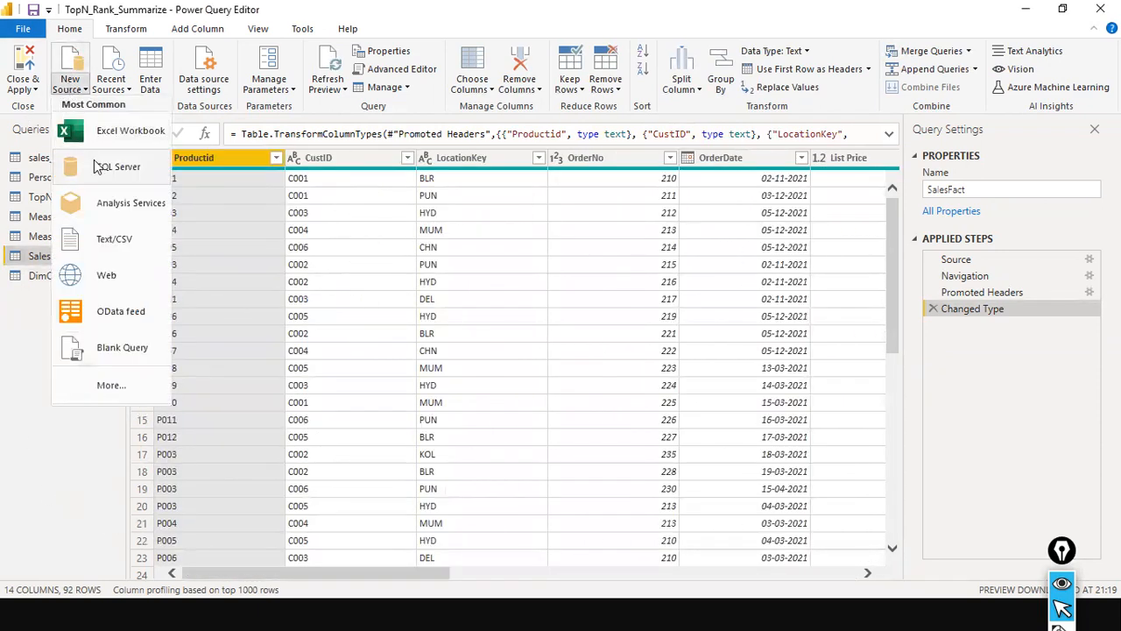
pyautogui.click(156, 148)
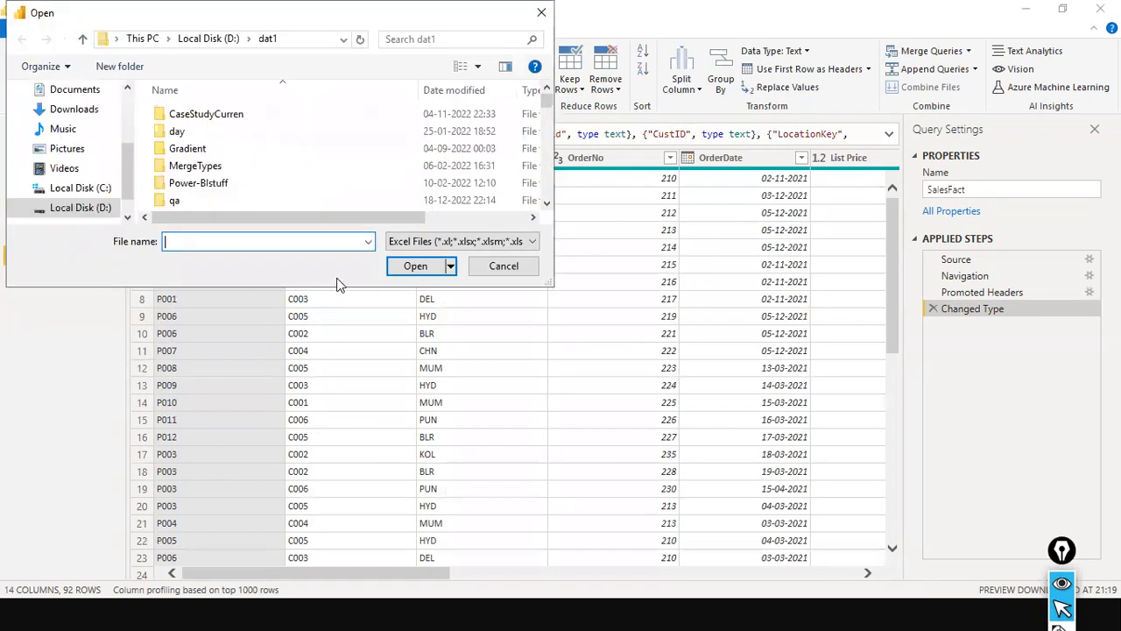
pyautogui.click(248, 167)
pyautogui.write('dimcu')
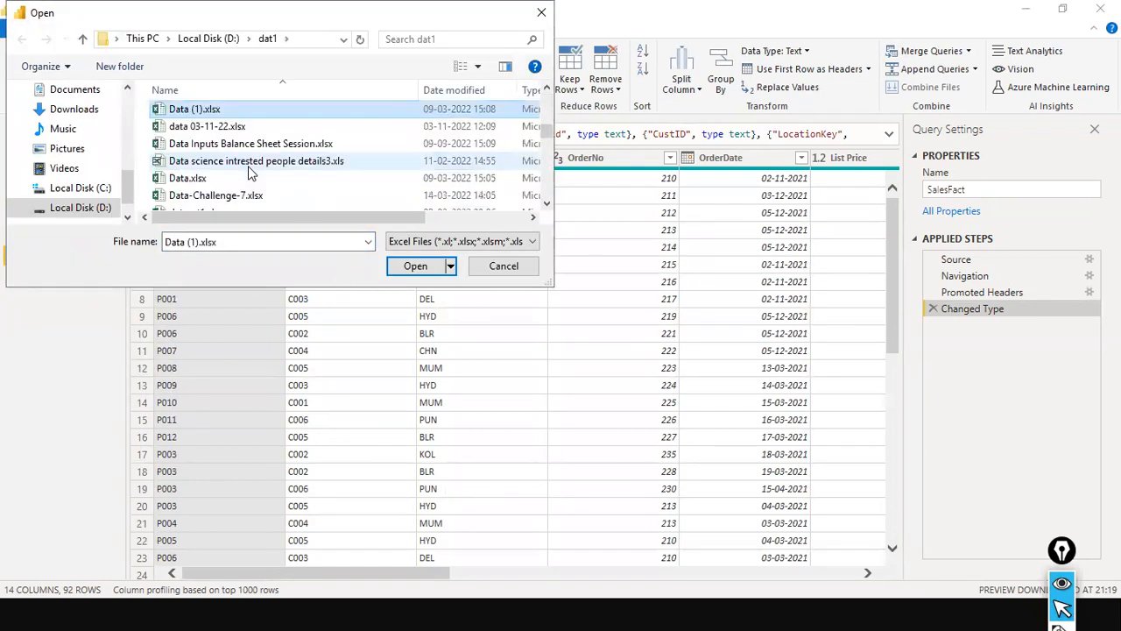
pyautogui.press('Return')
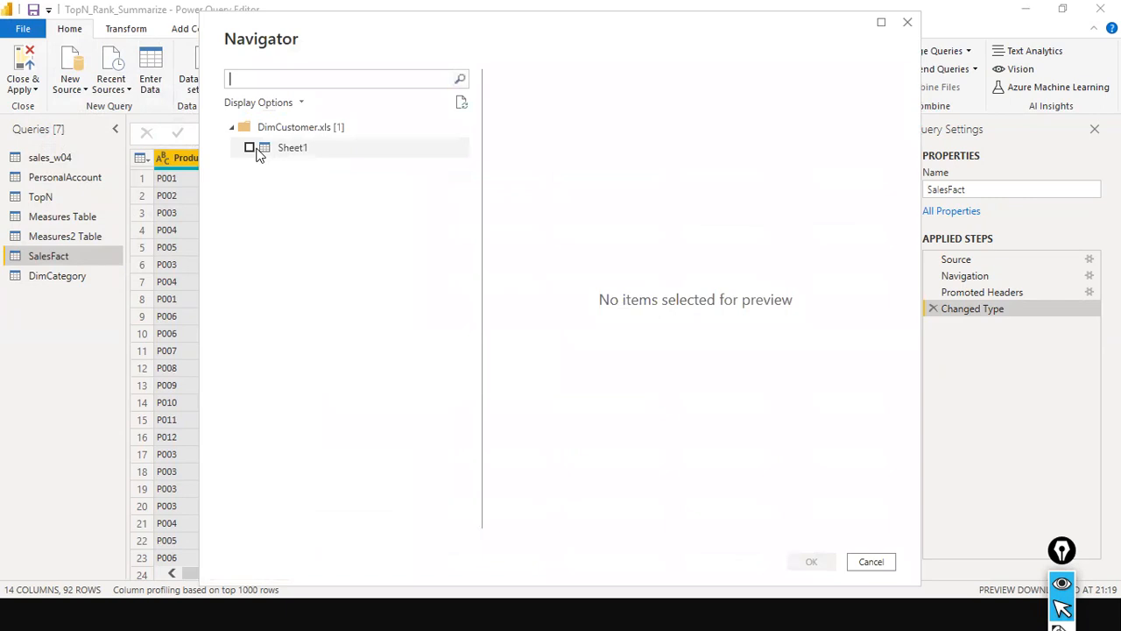
pyautogui.click(257, 154)
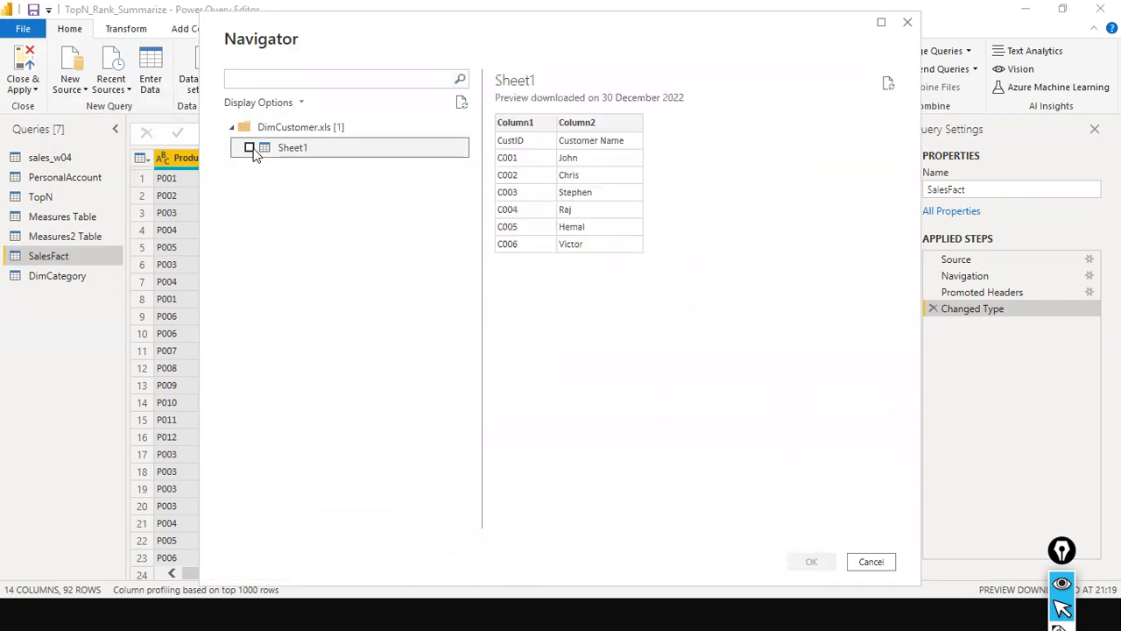
pyautogui.click(251, 149)
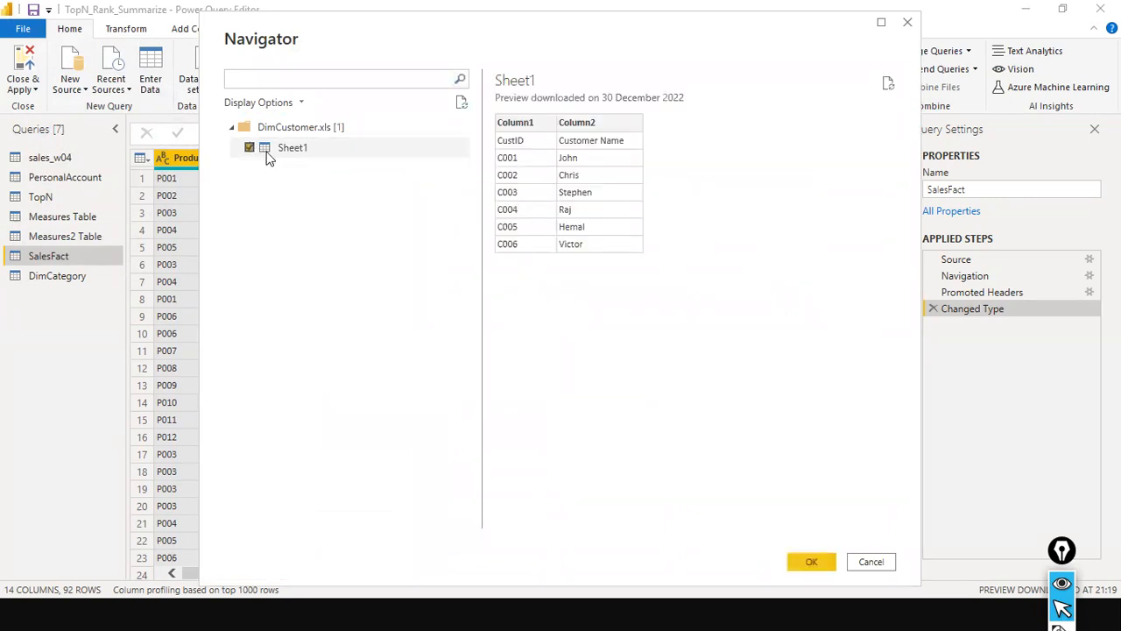
pyautogui.click(813, 561)
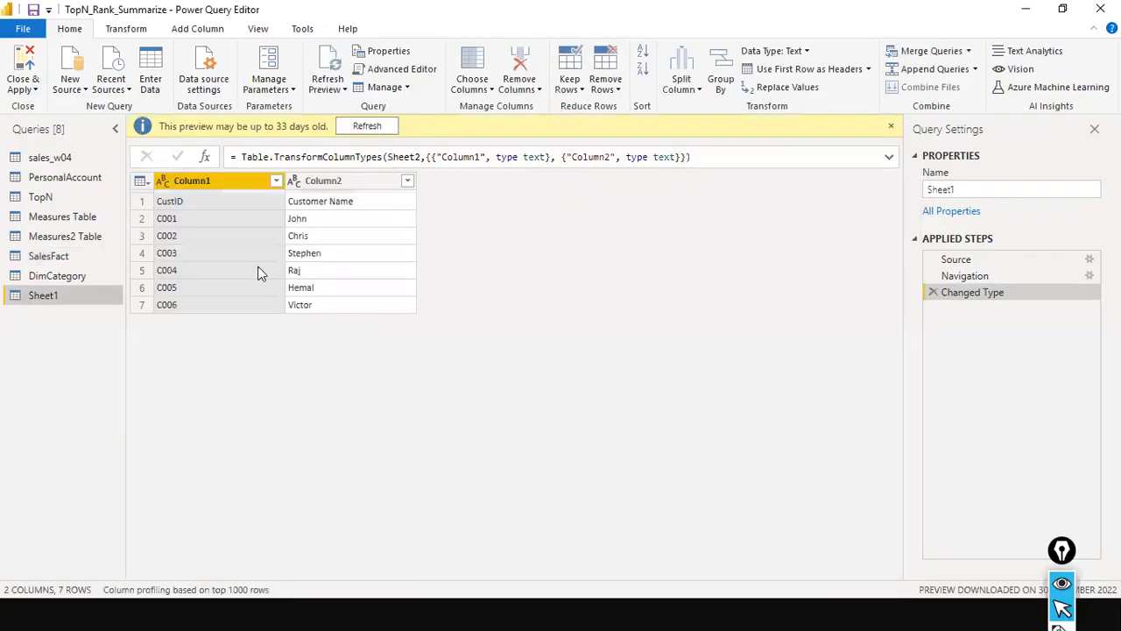
# Refresh the Sheet1 preview and promote its first row to column headers
pyautogui.click(363, 128)
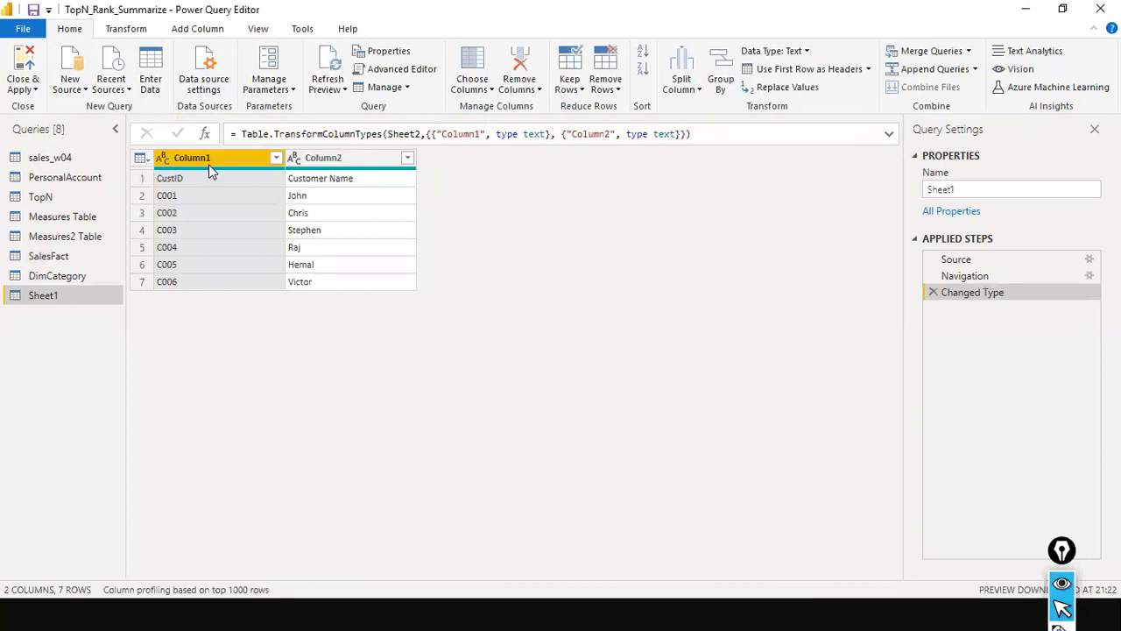
pyautogui.click(136, 32)
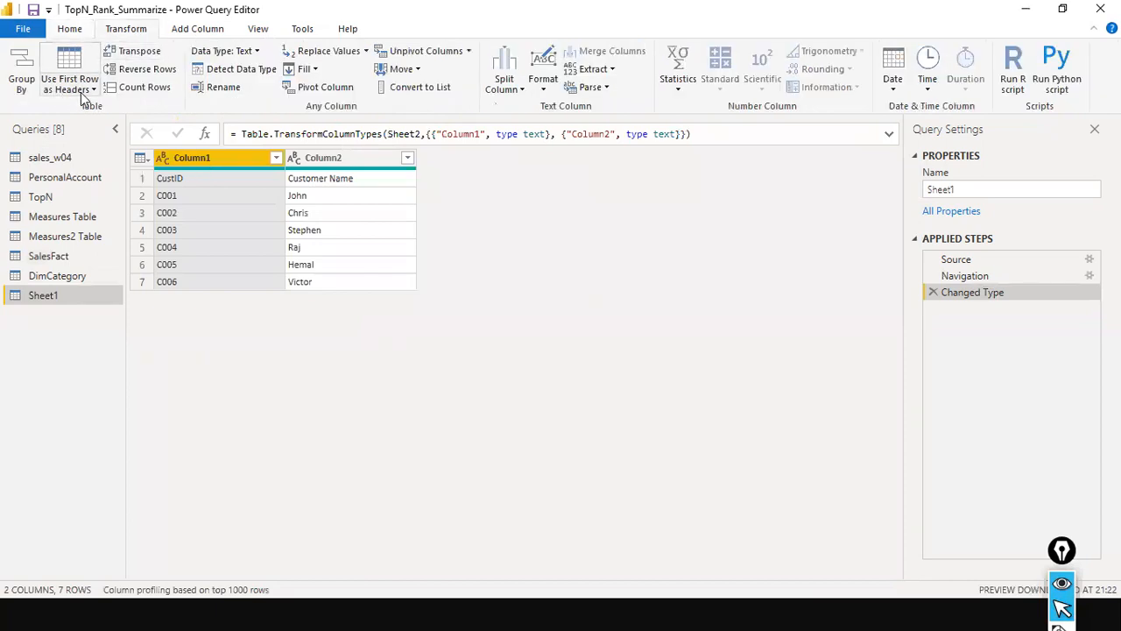
pyautogui.click(90, 88)
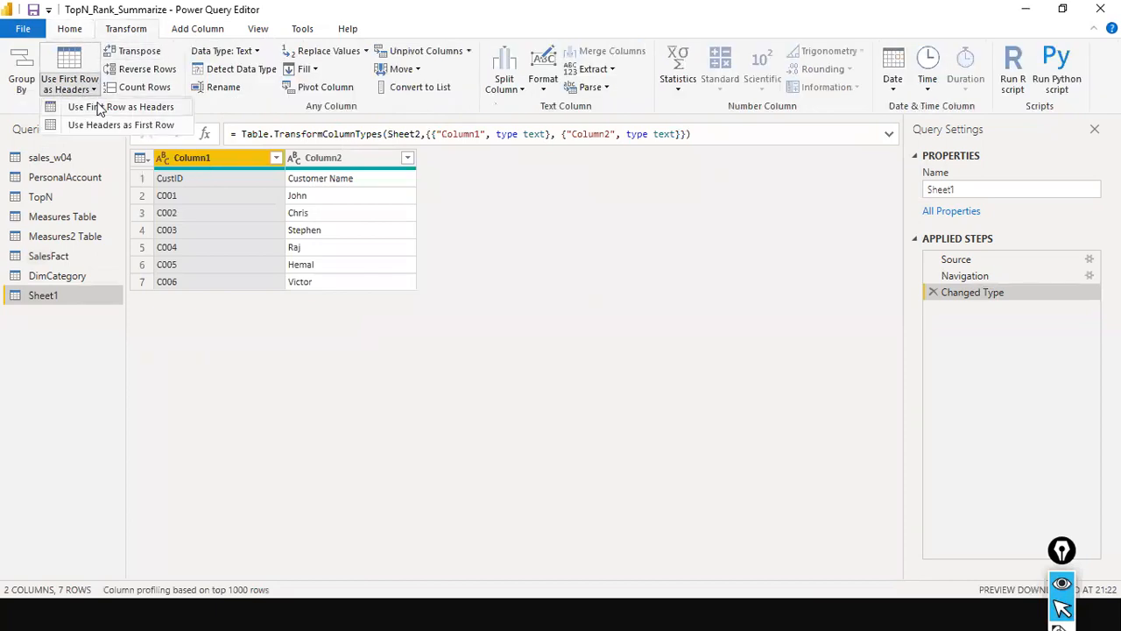
pyautogui.click(99, 107)
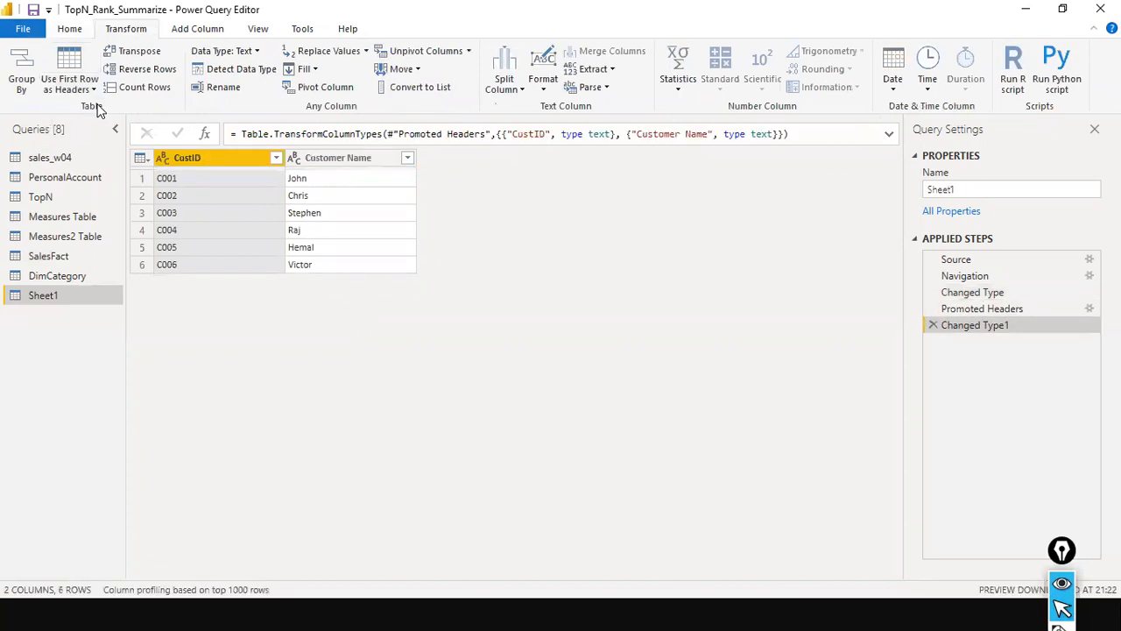
# Check the SalesFact query again, close Power Query Editor and apply the query changes to the report
pyautogui.click(62, 261)
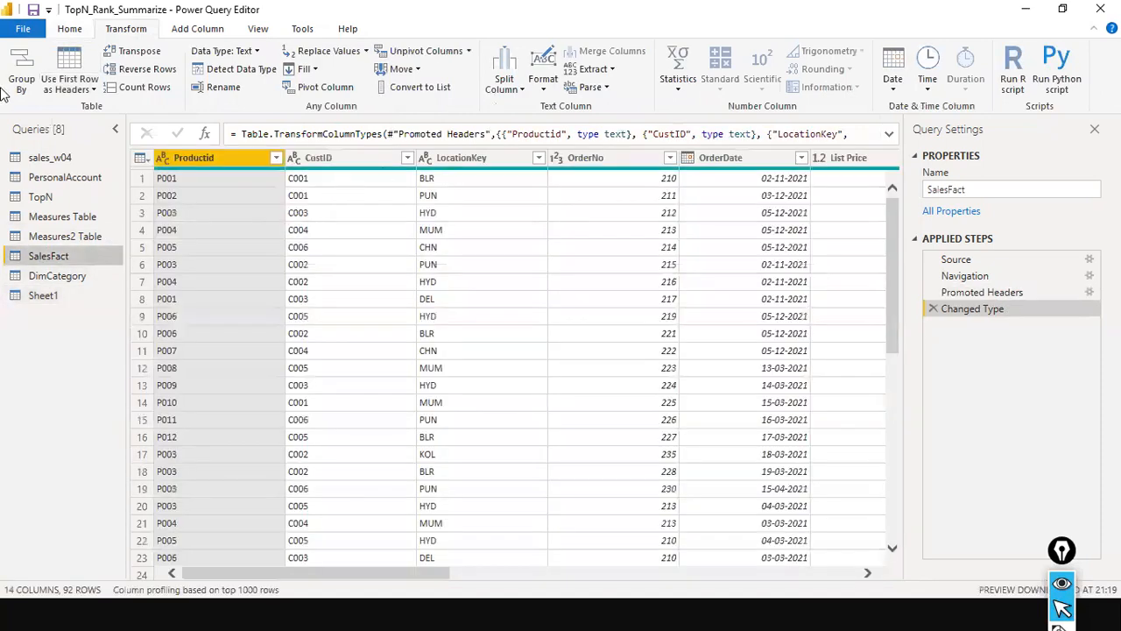
pyautogui.click(26, 30)
pyautogui.click(27, 70)
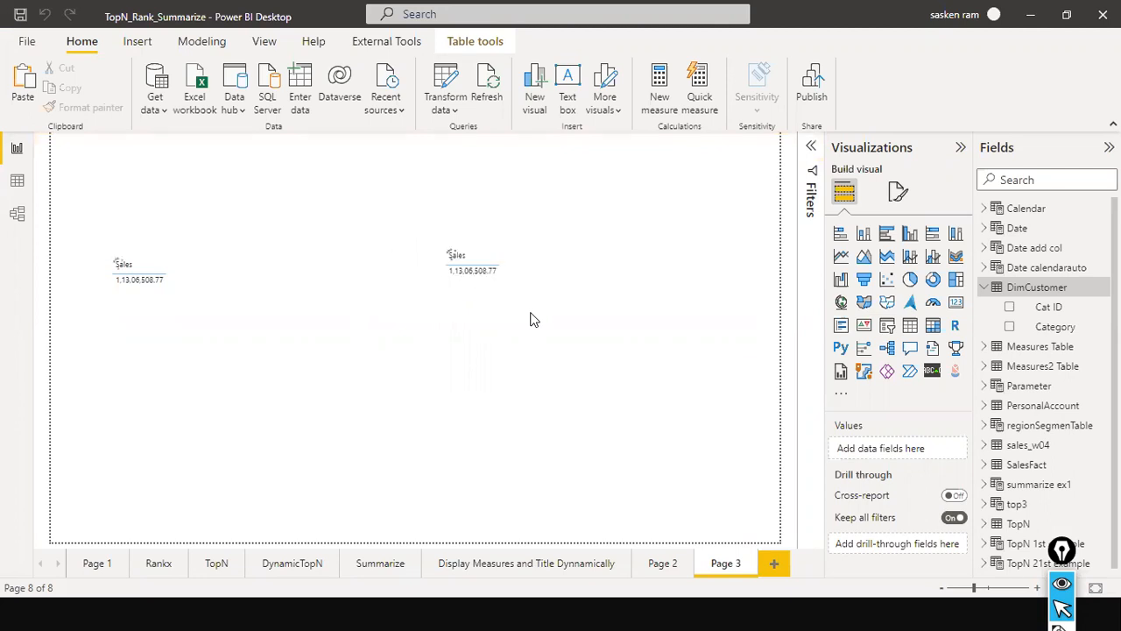
# Show the model diagram, find the SalesFact table and move the Sheet1 table card just below SalesFact and DimCategory
pyautogui.click(18, 213)
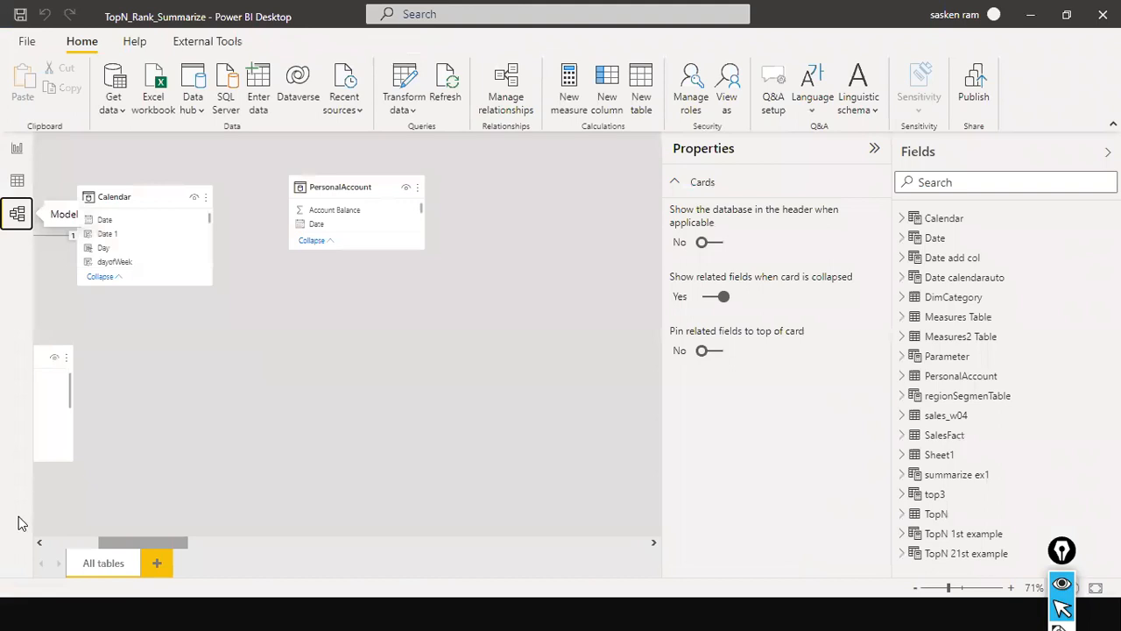
pyautogui.click(77, 541)
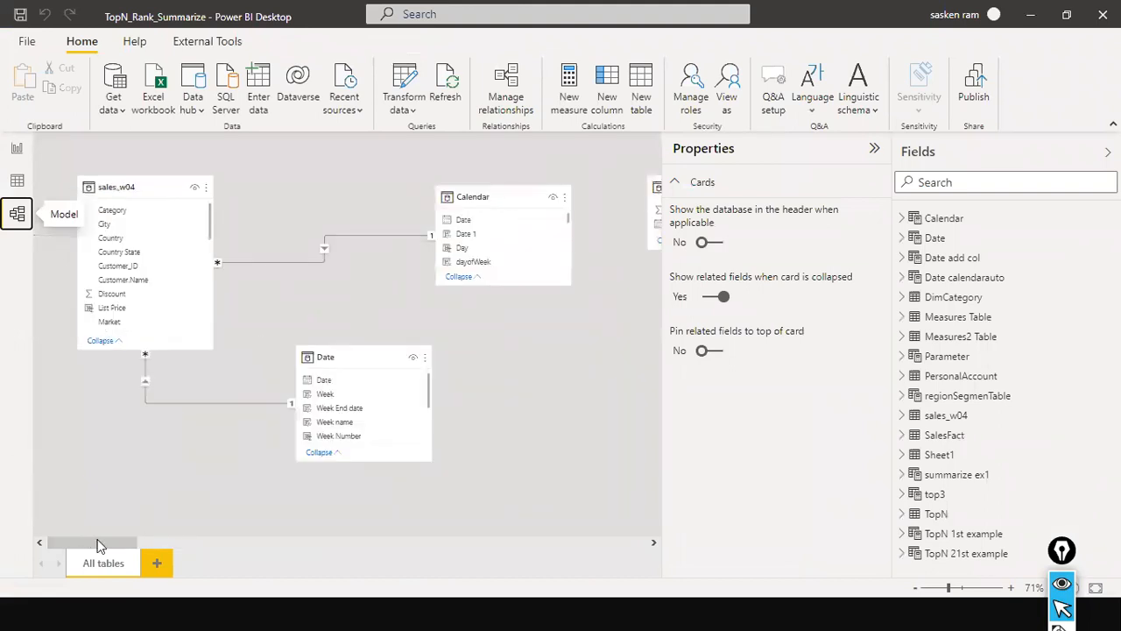
pyautogui.click(168, 541)
pyautogui.moveTo(273, 523); pyautogui.dragTo(348, 525)
pyautogui.moveTo(471, 524); pyautogui.dragTo(612, 526)
pyautogui.moveTo(510, 186); pyautogui.dragTo(394, 340)
pyautogui.moveTo(477, 372); pyautogui.dragTo(519, 371)
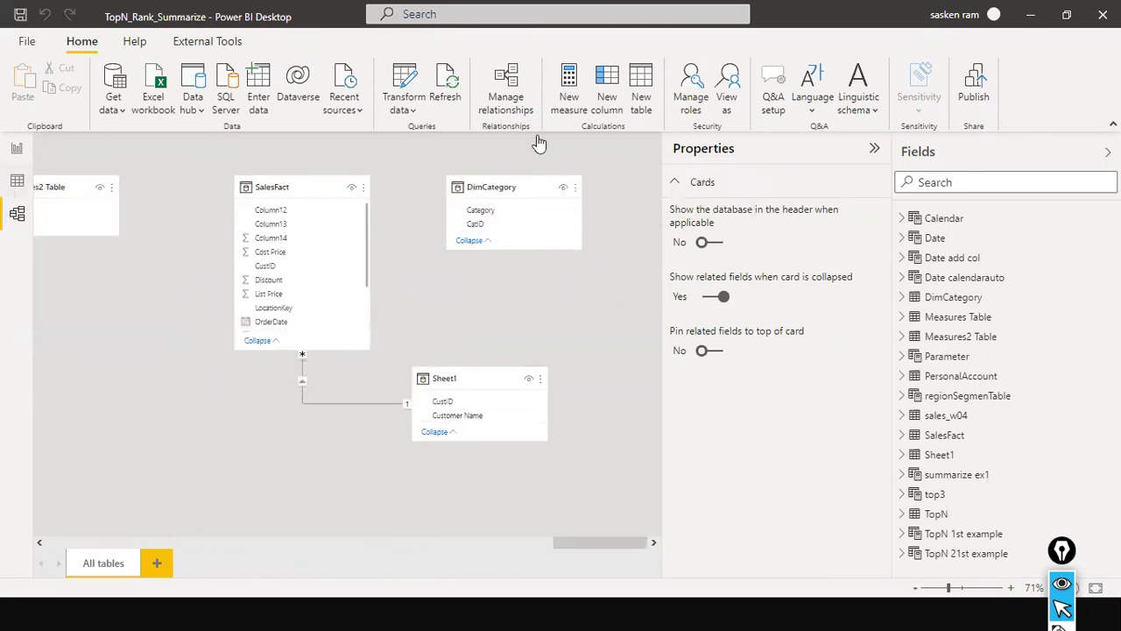
# Rename the Sheet1 table as DimCustomer and review its relationship with the SalesFact fields in the model diagram
pyautogui.click(13, 187)
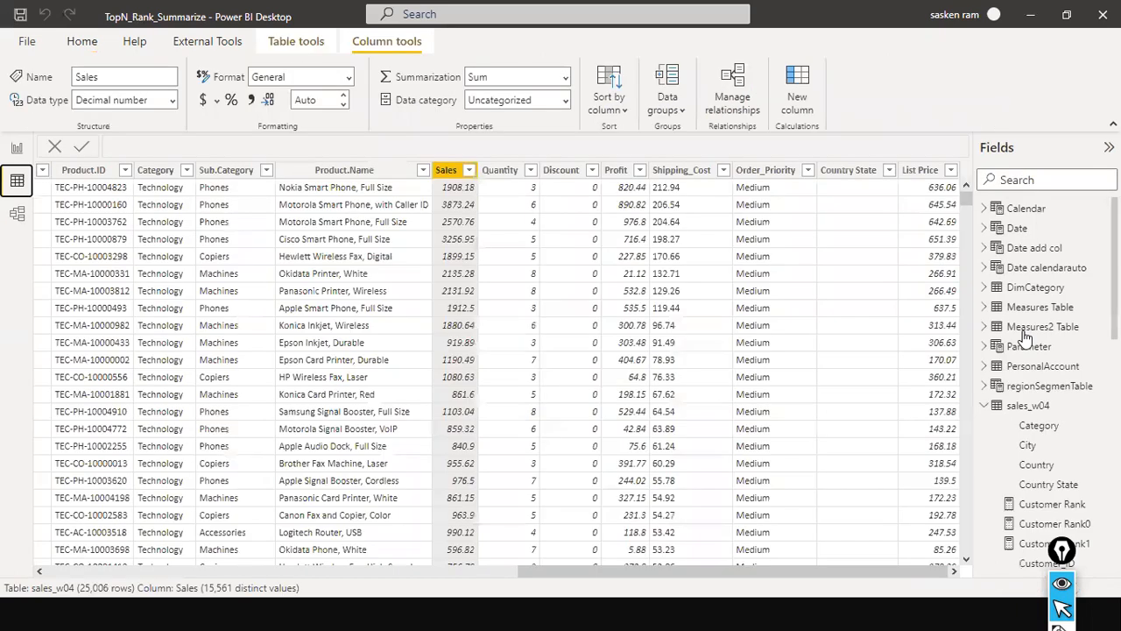
pyautogui.click(985, 408)
pyautogui.doubleClick(1020, 445)
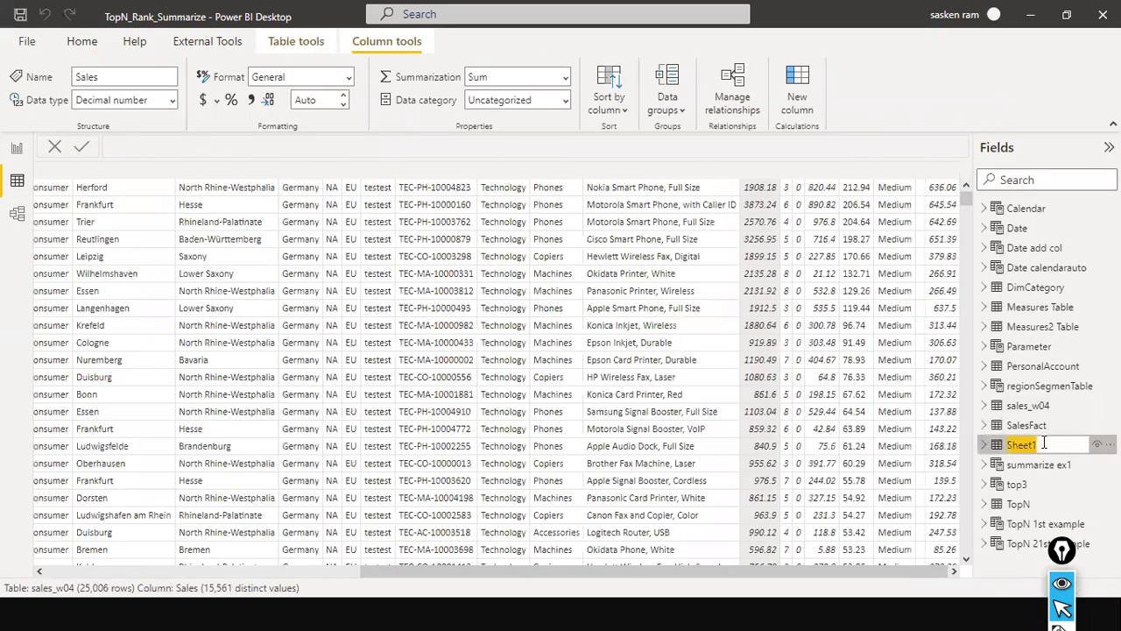
pyautogui.write('D')
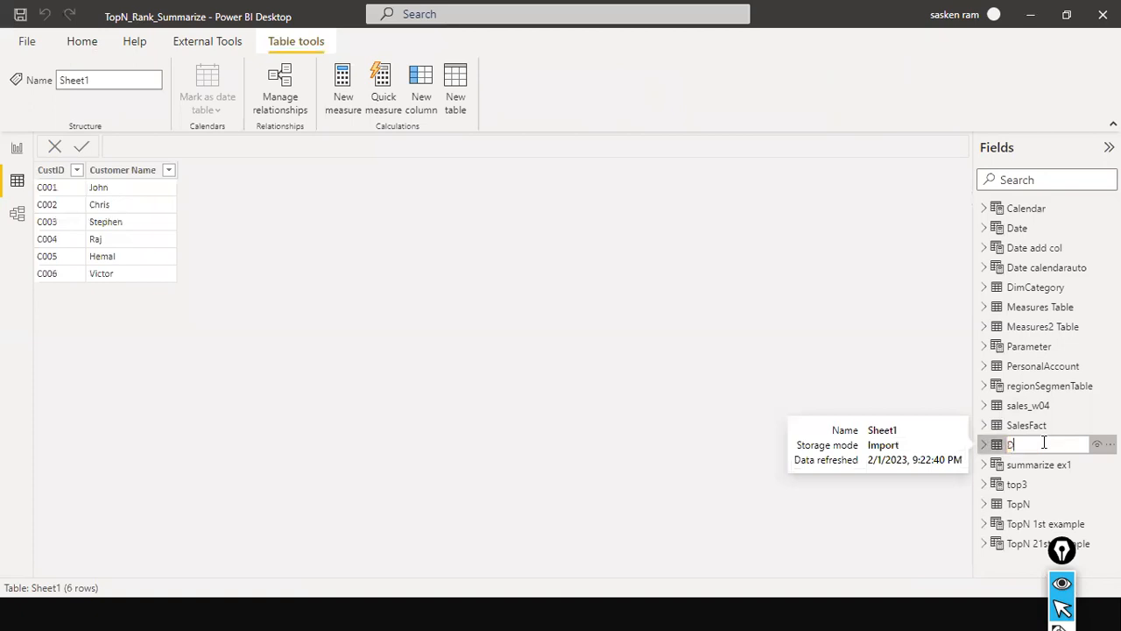
pyautogui.write('imCustomer')
pyautogui.press('Return')
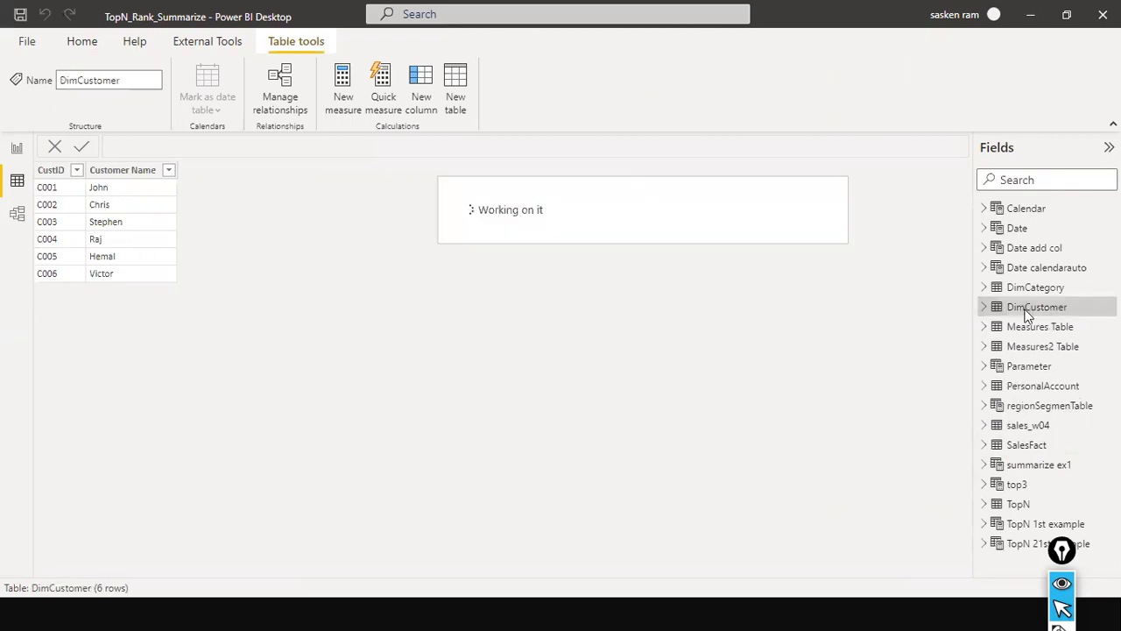
pyautogui.click(18, 215)
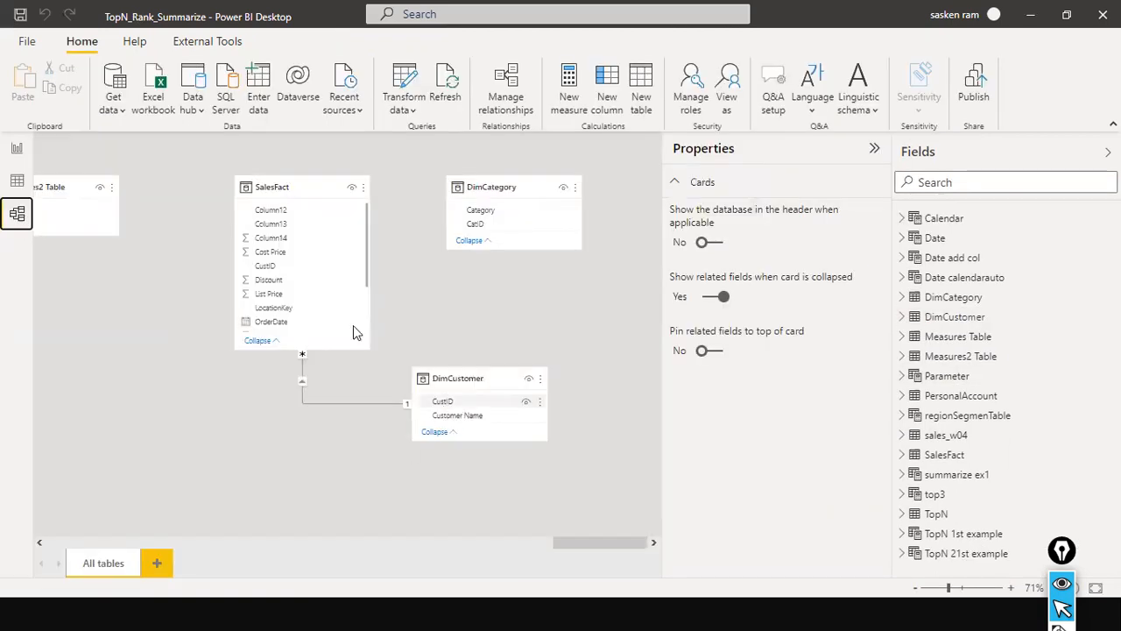
pyautogui.scroll(-2, 300, 278)
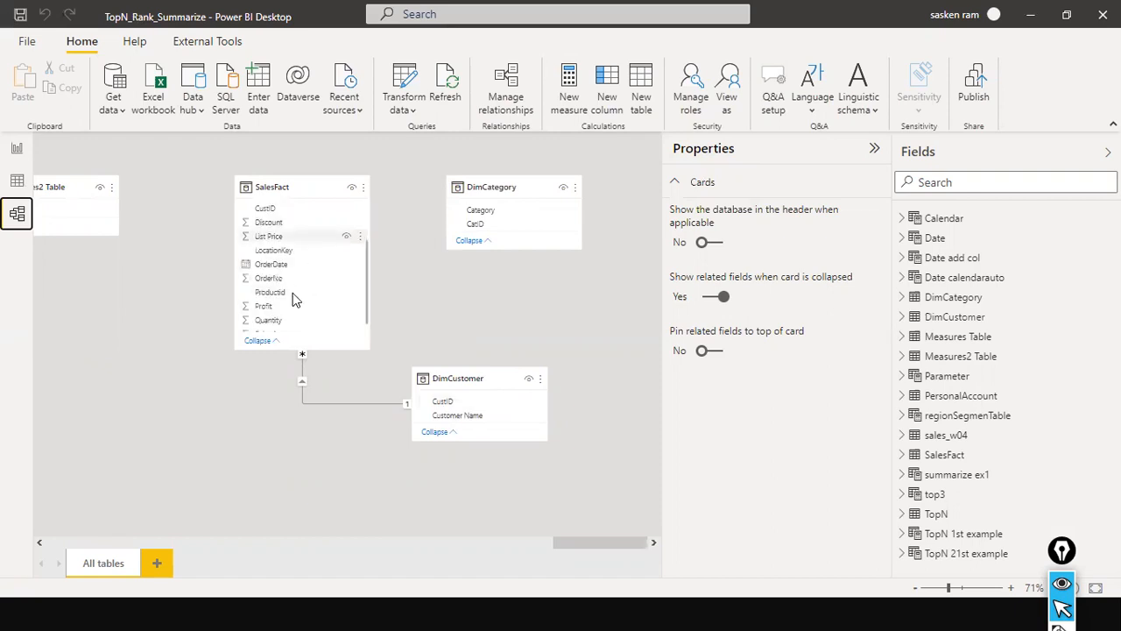
pyautogui.scroll(-1, 299, 302)
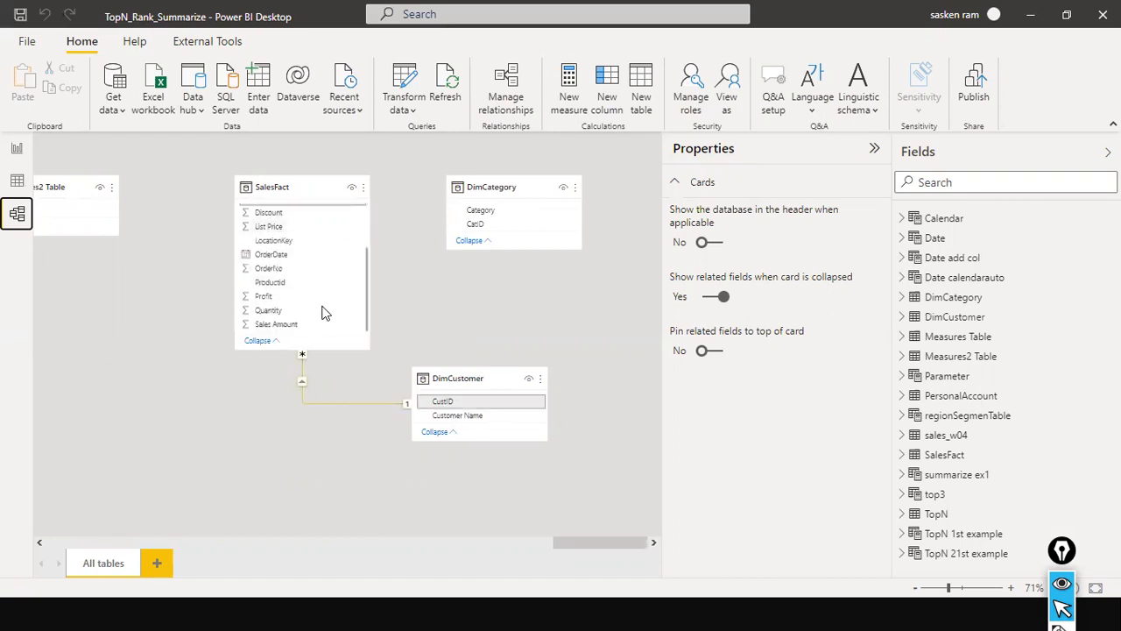
pyautogui.scroll(2, 322, 313)
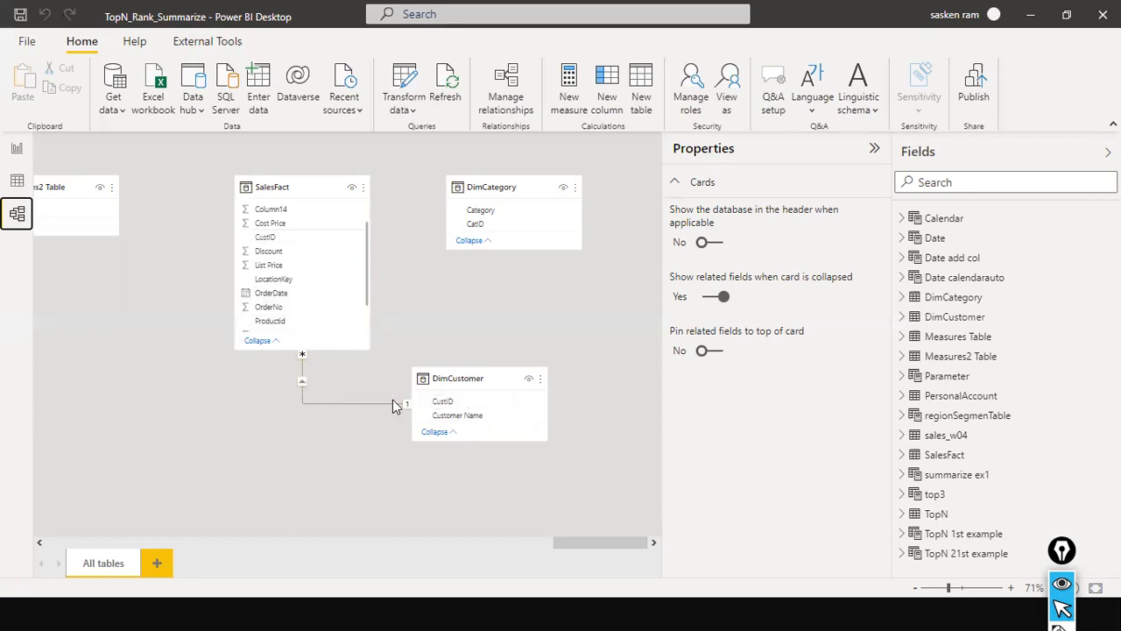
# Replace the Sales field in the right-hand table visual on Page 3 with Sales Amount from SalesFact
pyautogui.click(17, 148)
pyautogui.click(450, 290)
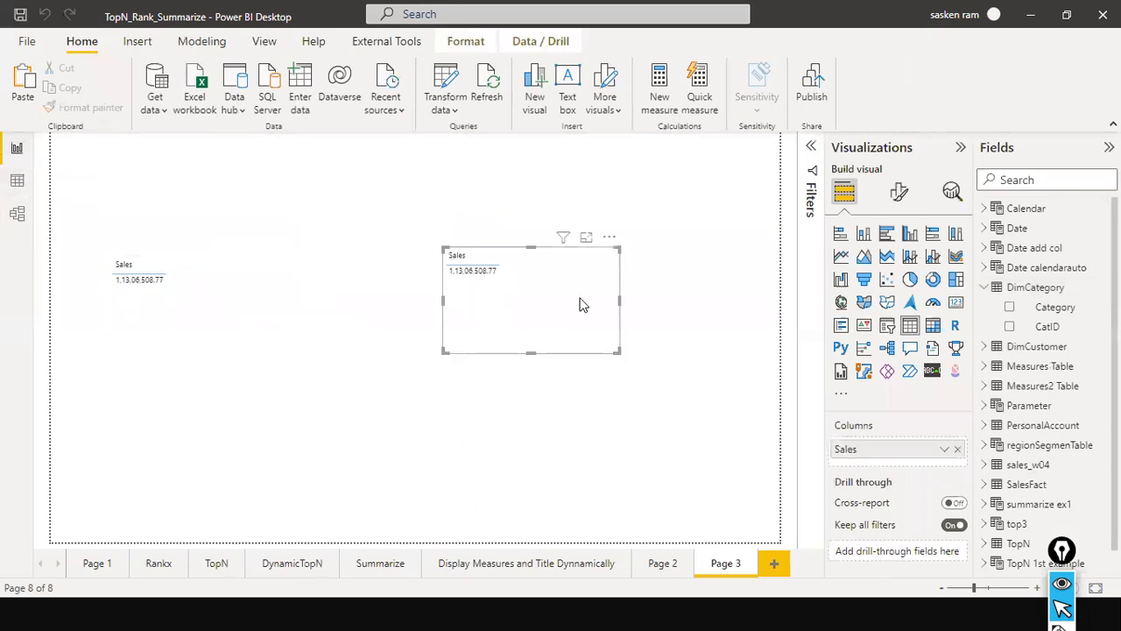
pyautogui.click(958, 450)
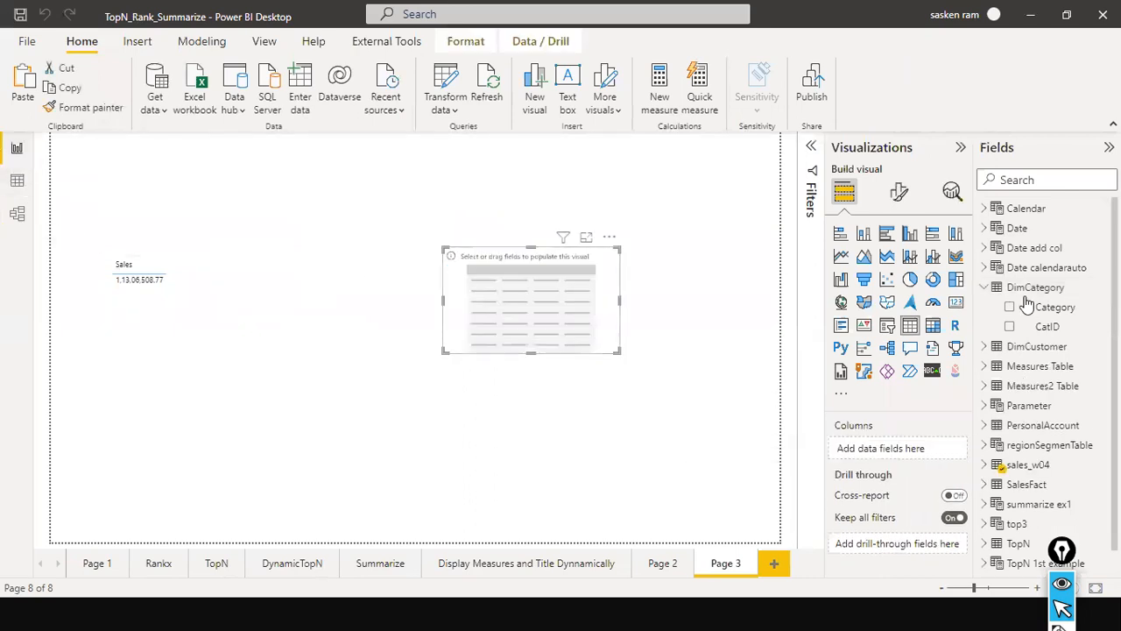
pyautogui.click(998, 290)
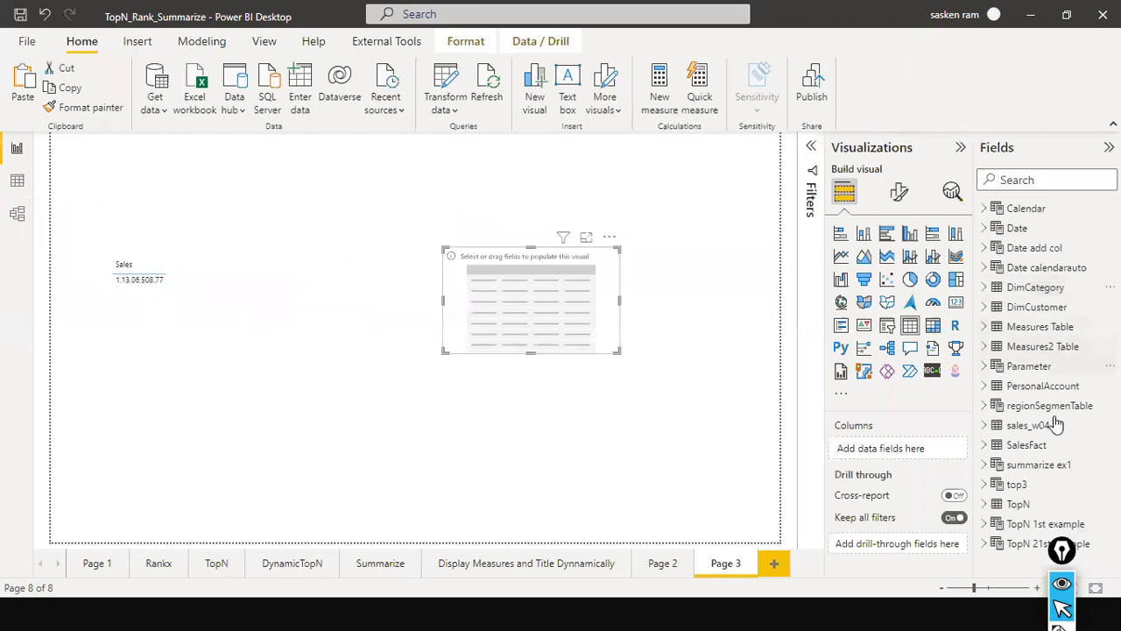
pyautogui.click(984, 445)
pyautogui.scroll(-5, 1060, 394)
pyautogui.moveTo(1051, 468); pyautogui.dragTo(537, 297)
# Delete the table visual still showing Sales and put a copy of the Sales Amount table in its place
pyautogui.click(219, 289)
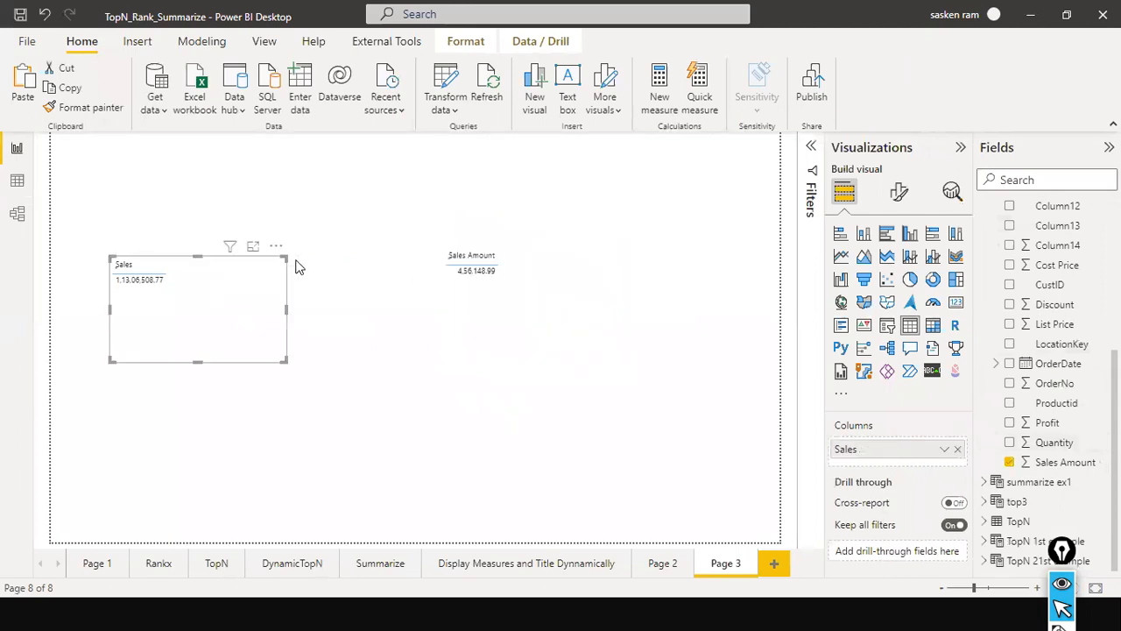
pyautogui.click(276, 246)
pyautogui.click(325, 304)
pyautogui.click(540, 302)
pyautogui.moveTo(519, 317); pyautogui.dragTo(256, 323)
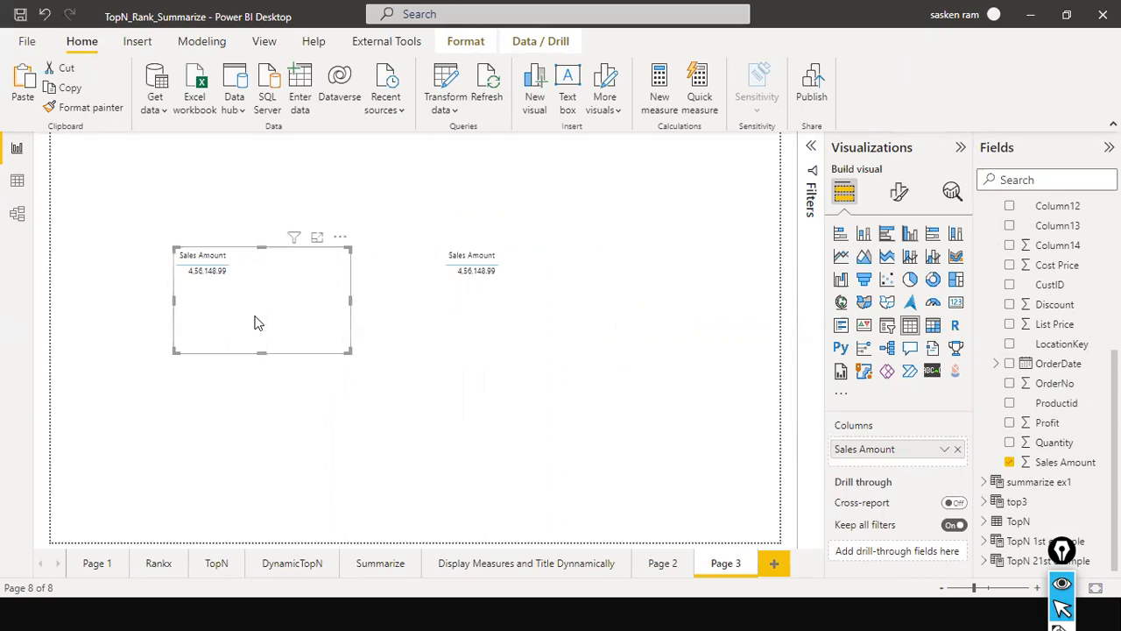
# Move both Sales Amount tables slightly lower and further left on the page, keeping them side by side
pyautogui.click(497, 314)
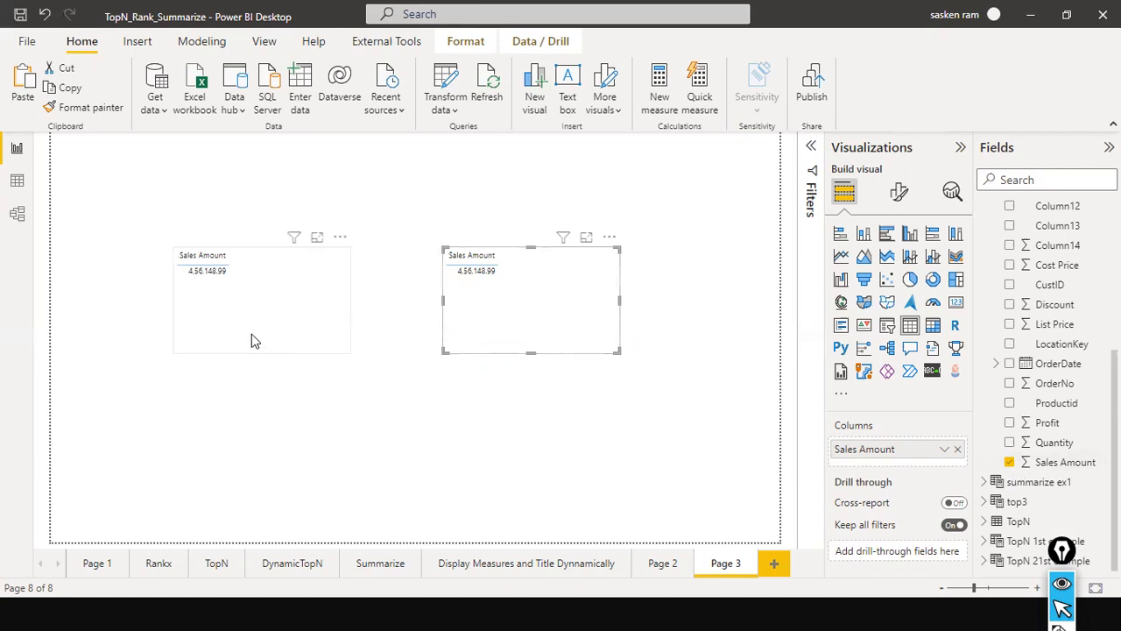
pyautogui.moveTo(221, 331); pyautogui.dragTo(171, 355)
pyautogui.moveTo(482, 338); pyautogui.dragTo(455, 362)
pyautogui.click(709, 281)
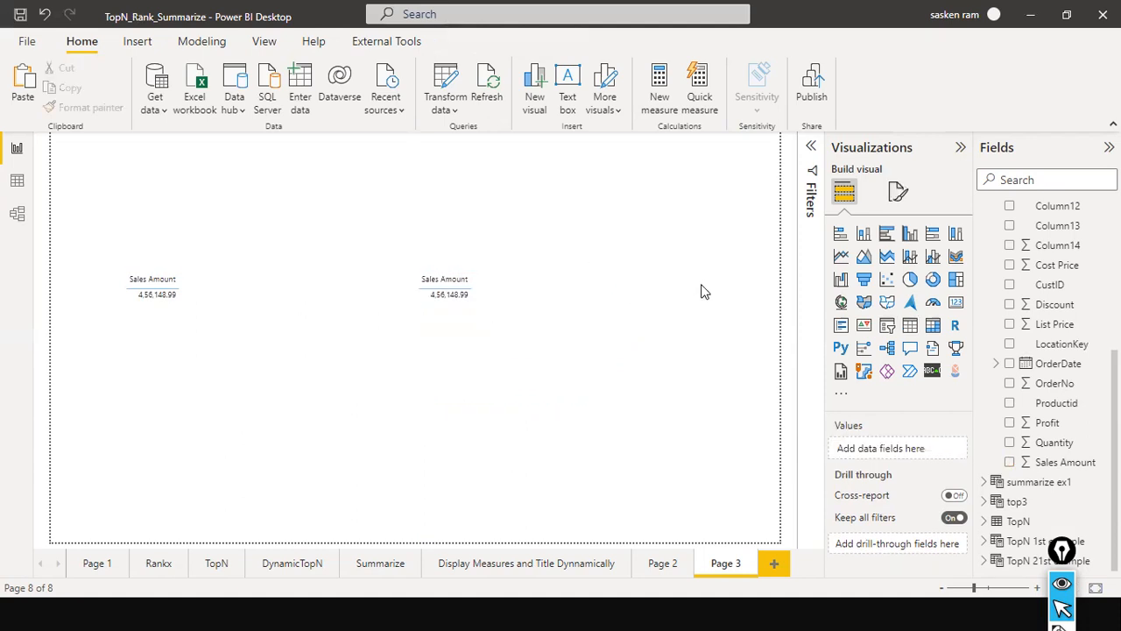
pyautogui.click(200, 42)
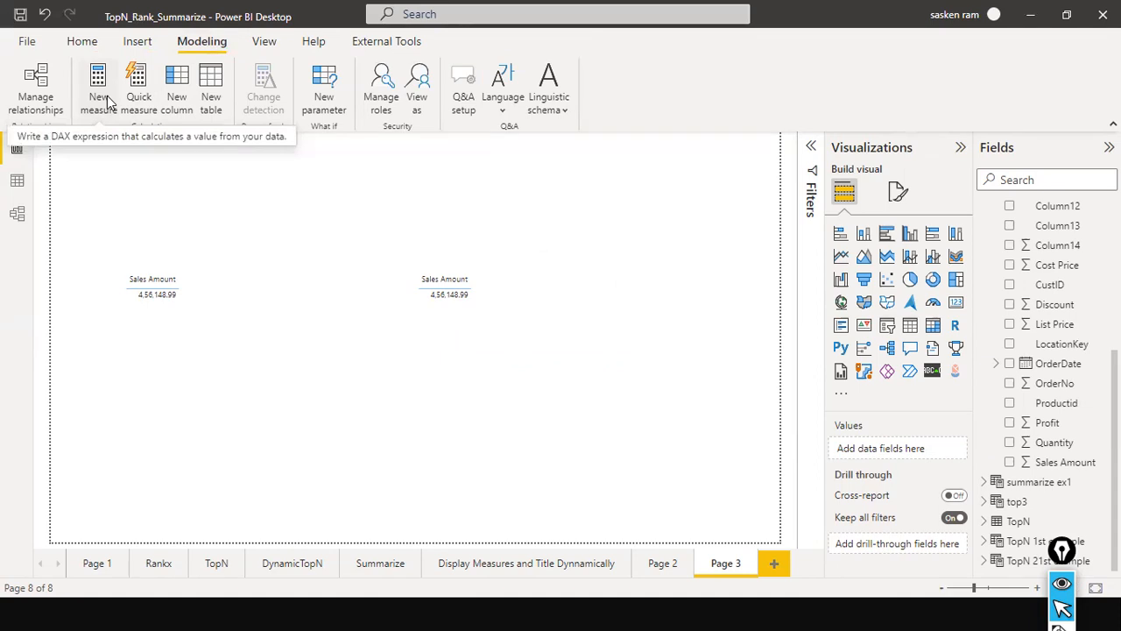
pyautogui.scroll(5, 1060, 315)
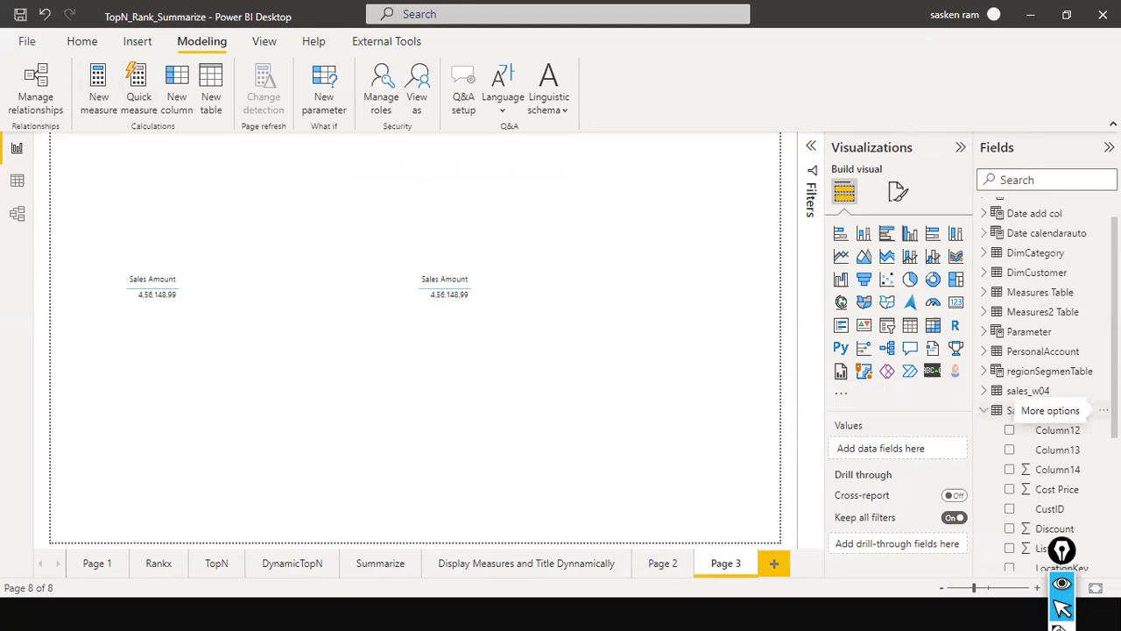
pyautogui.click(1104, 410)
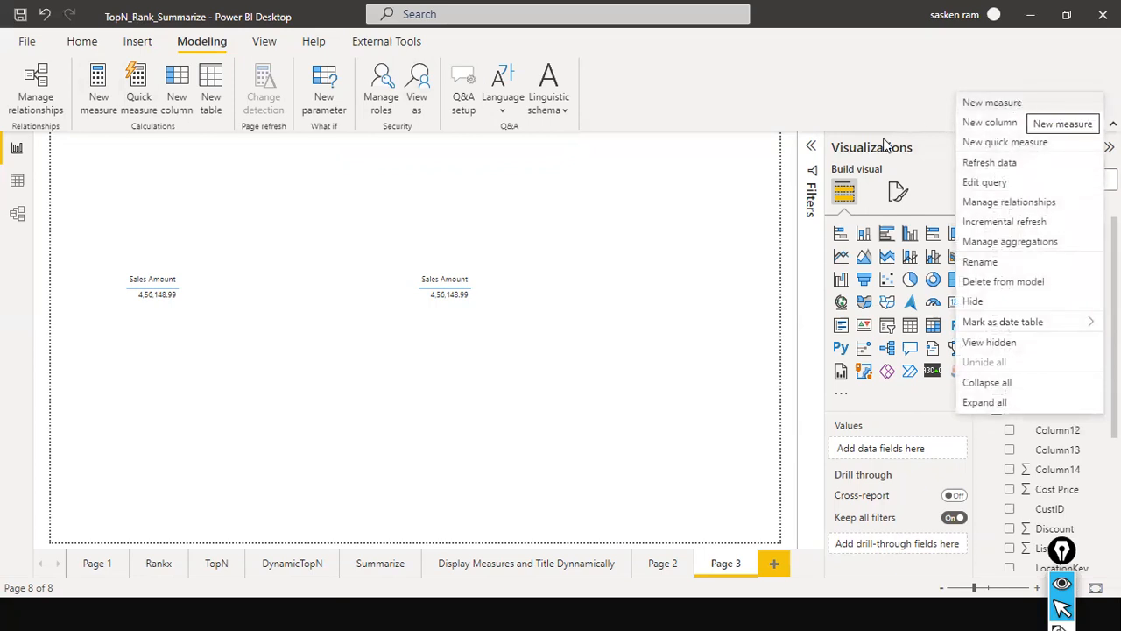
pyautogui.click(695, 274)
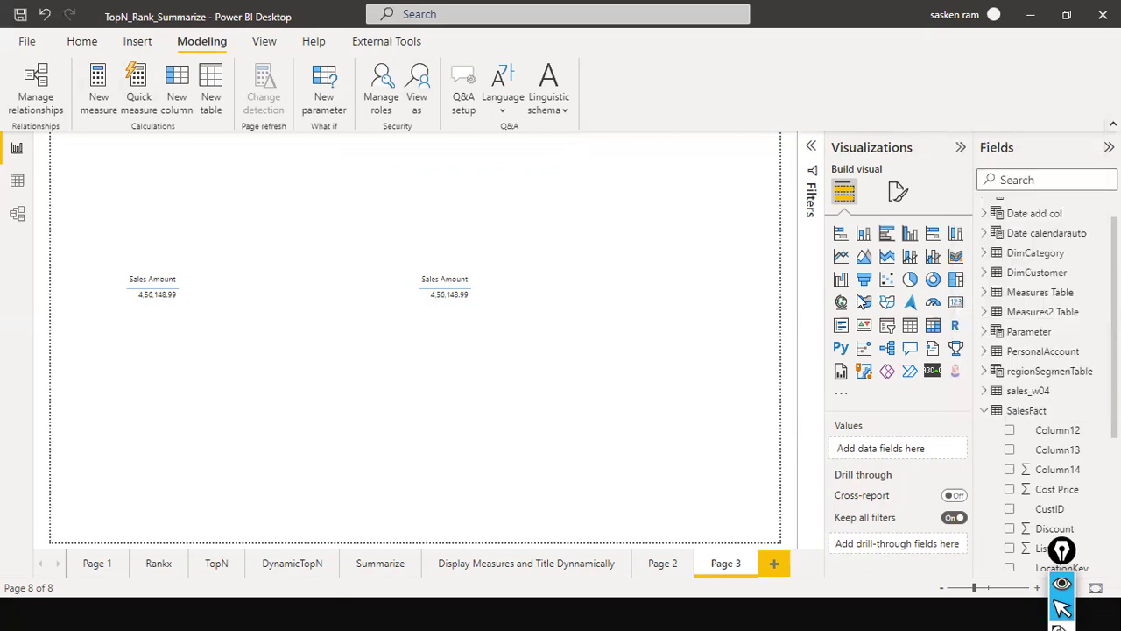
pyautogui.scroll(2, 1022, 320)
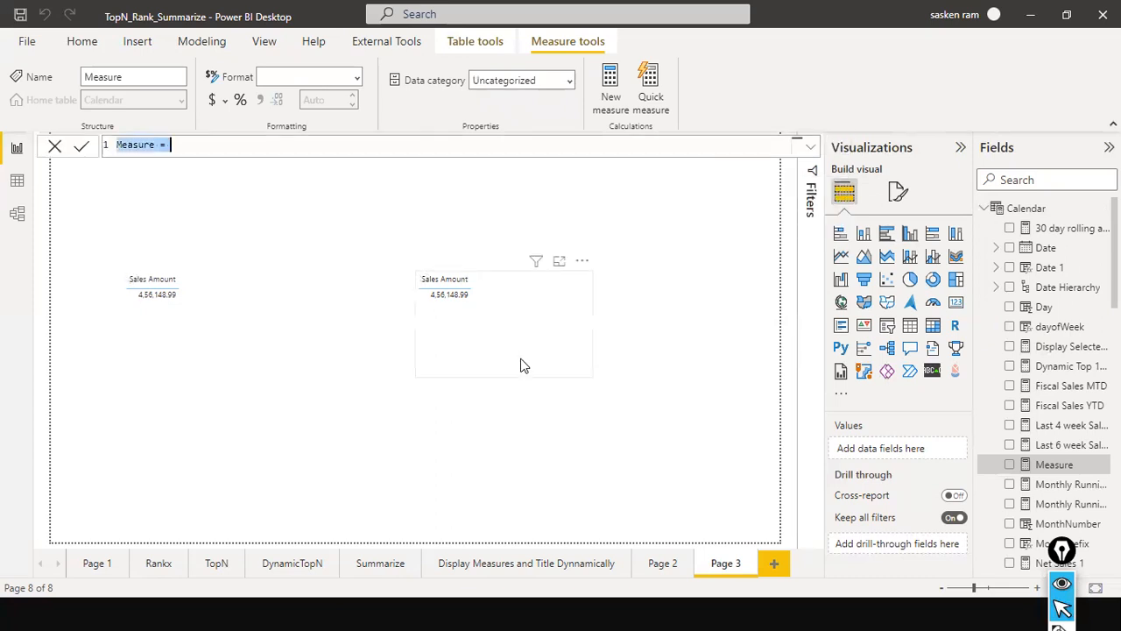
# Define a new measure as Total Sales = sum( SalesFact[Sales Amount])
pyautogui.click(200, 147)
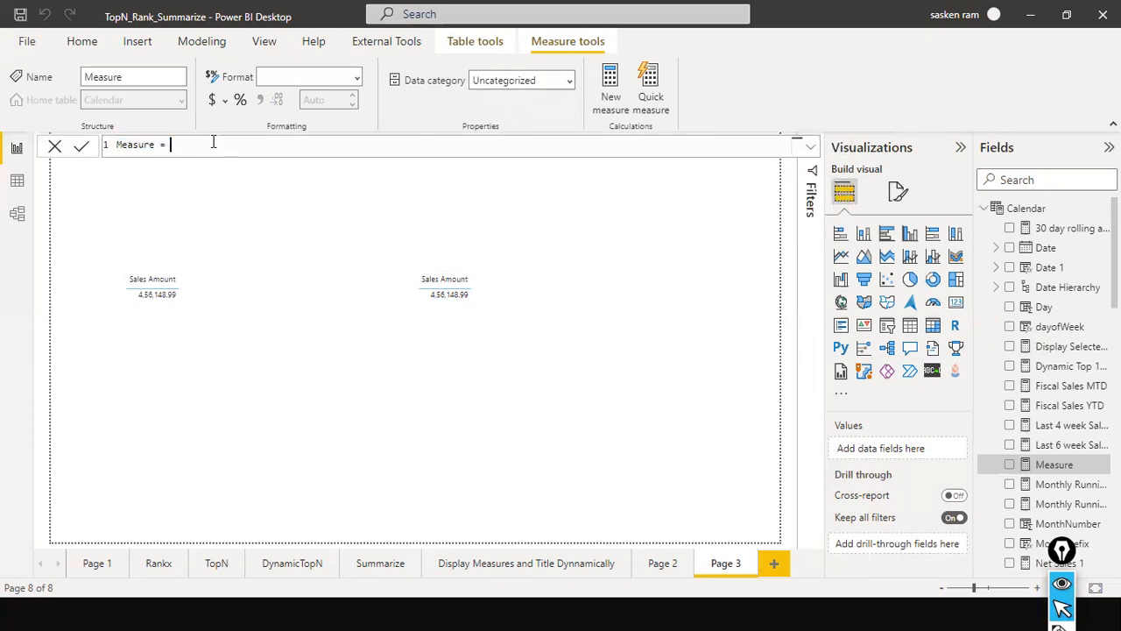
pyautogui.hotkey('ctrl', 'a')
pyautogui.write('Total Sales = sum')
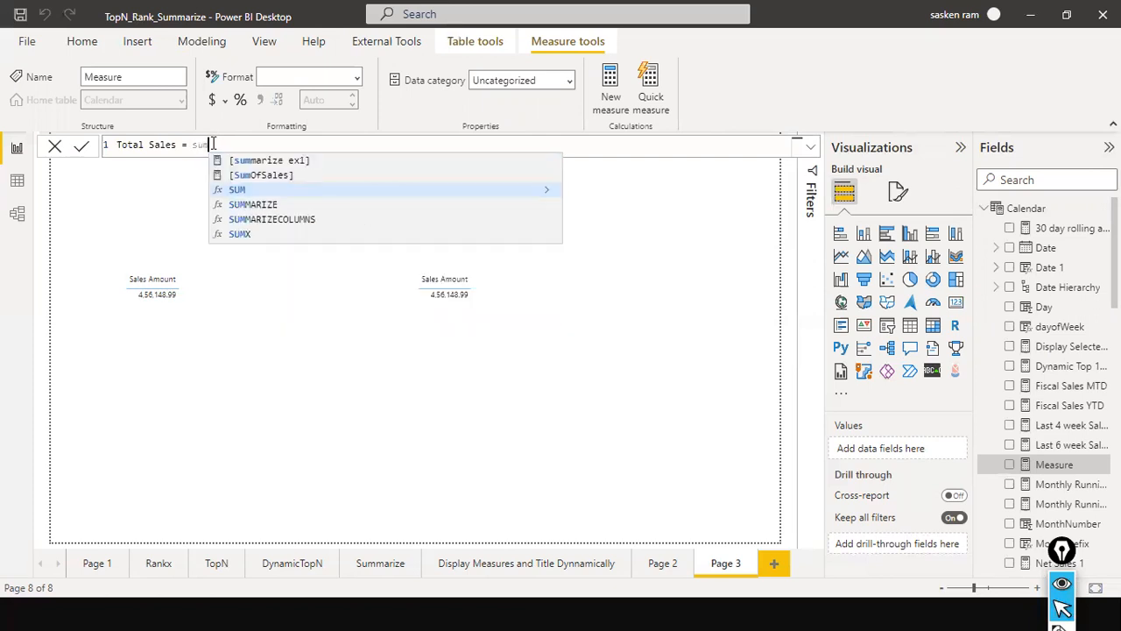
pyautogui.write('( sales')
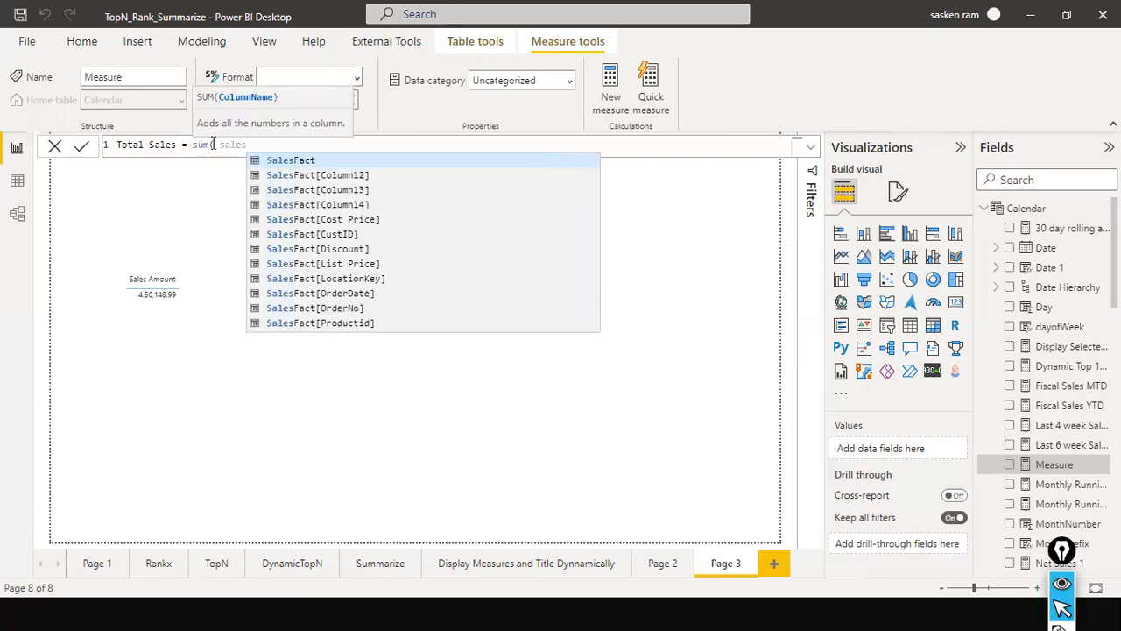
pyautogui.scroll(-2, 377, 263)
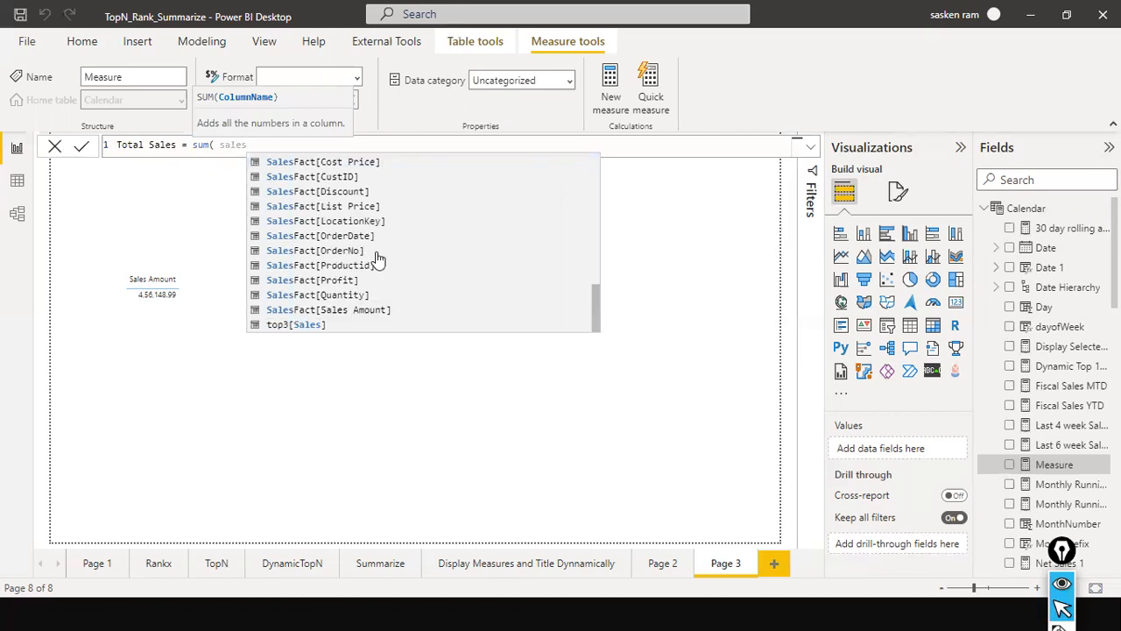
pyautogui.click(371, 311)
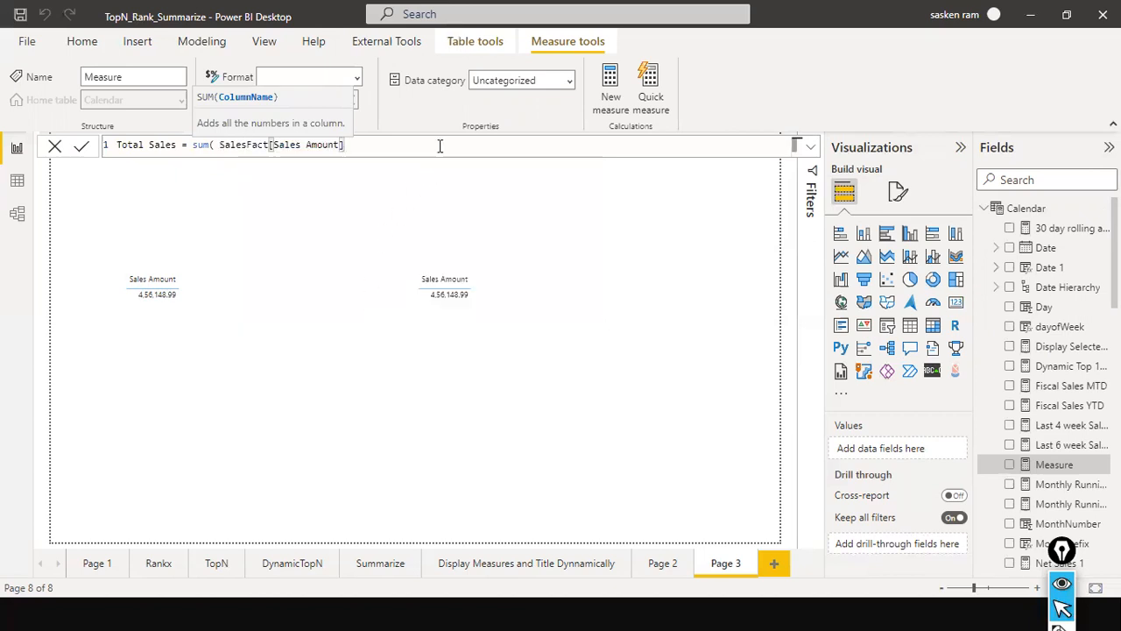
pyautogui.write(')')
pyautogui.press('Return')
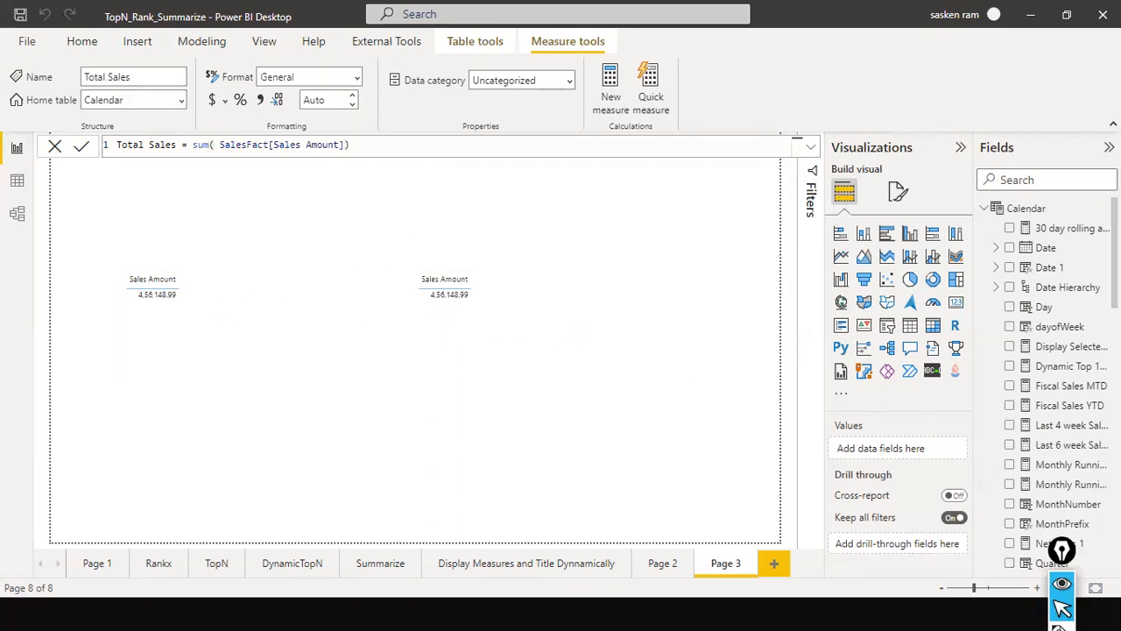
# Remove the Sales Amount column from both table visuals on Page 3
pyautogui.scroll(-10, 1086, 426)
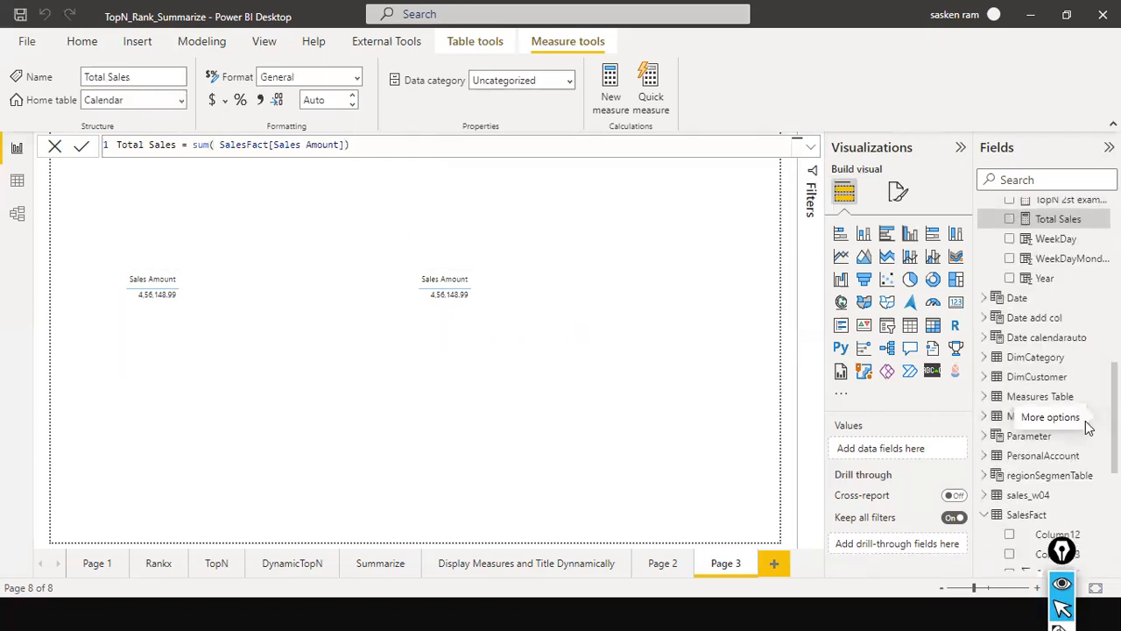
pyautogui.scroll(3, 1092, 403)
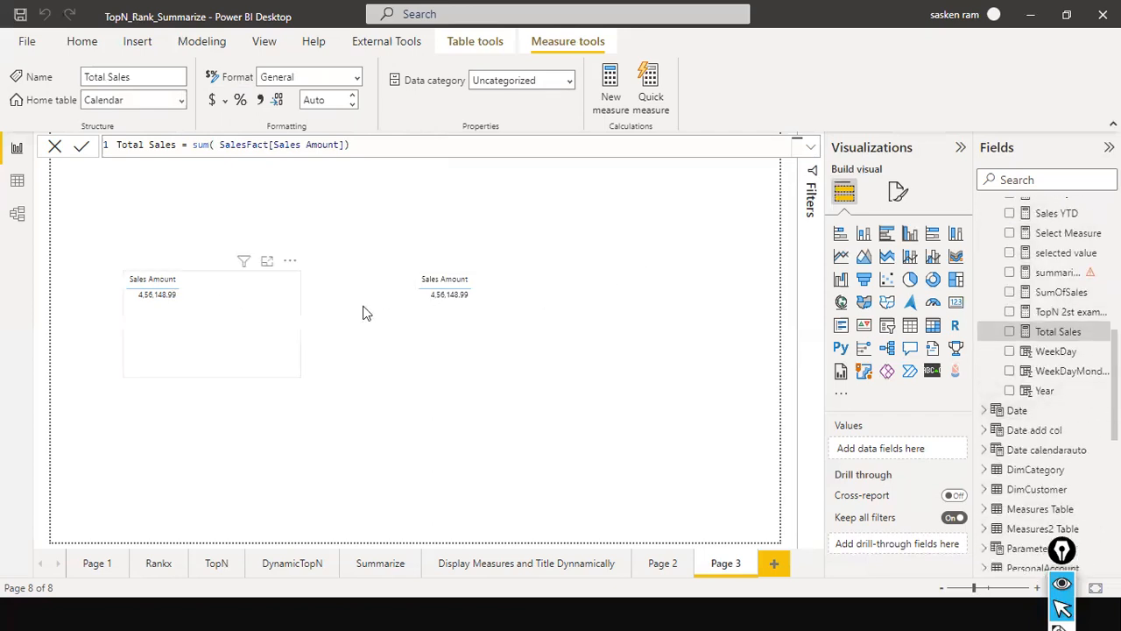
pyautogui.click(526, 305)
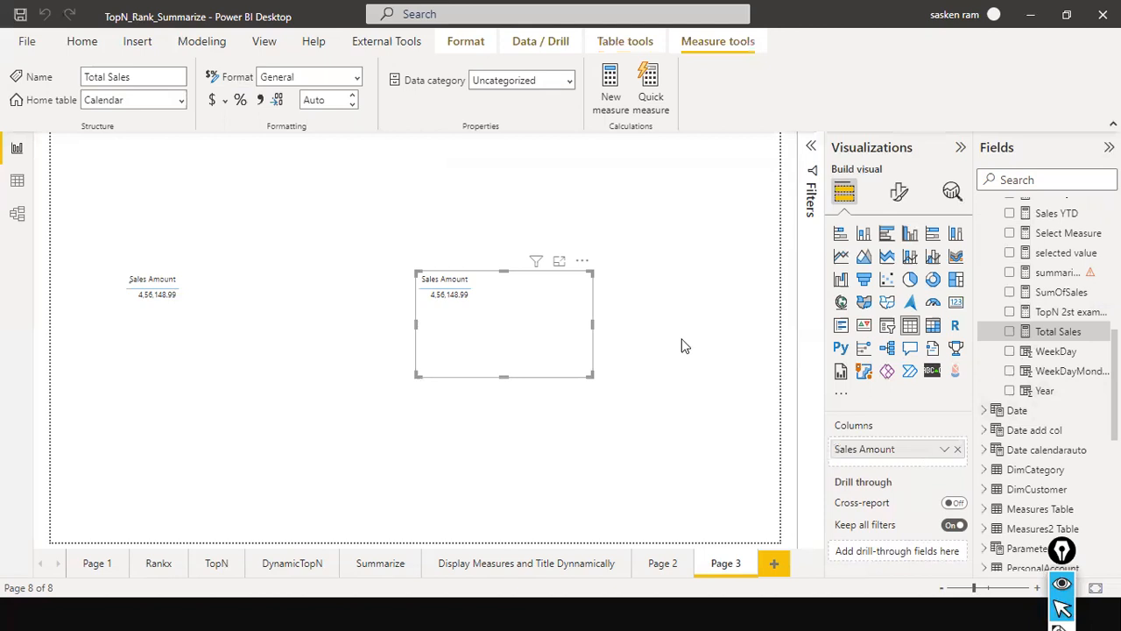
pyautogui.click(957, 450)
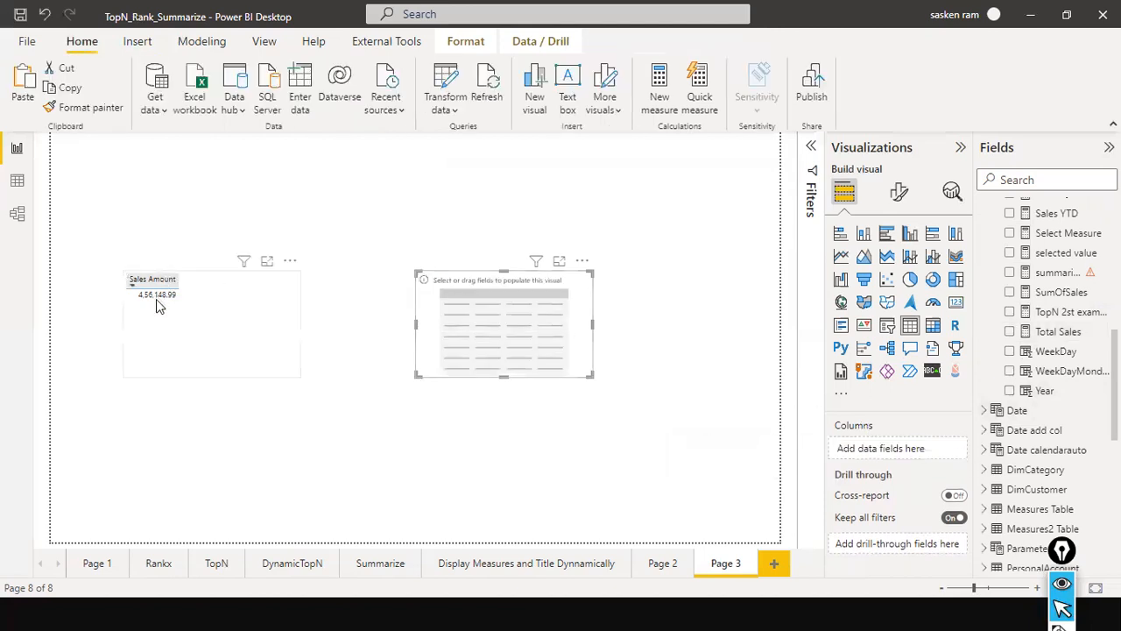
pyautogui.click(212, 333)
pyautogui.click(959, 451)
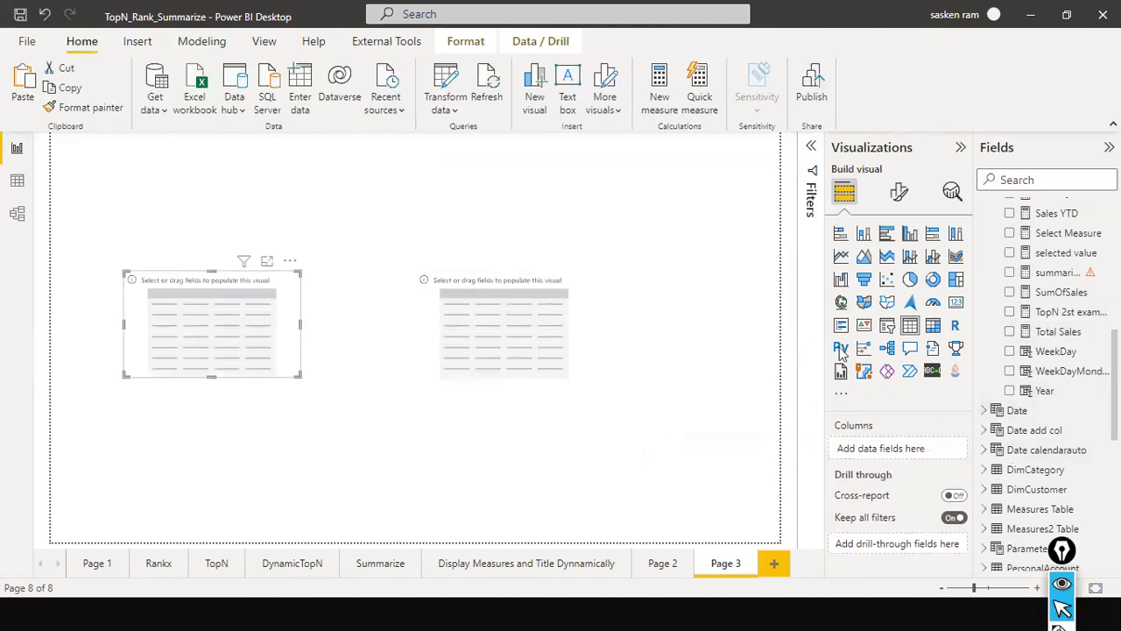
# Search the fields for "total" and add the Calendar table's Total Sales measure to both empty table visuals
pyautogui.scroll(10, 1006, 313)
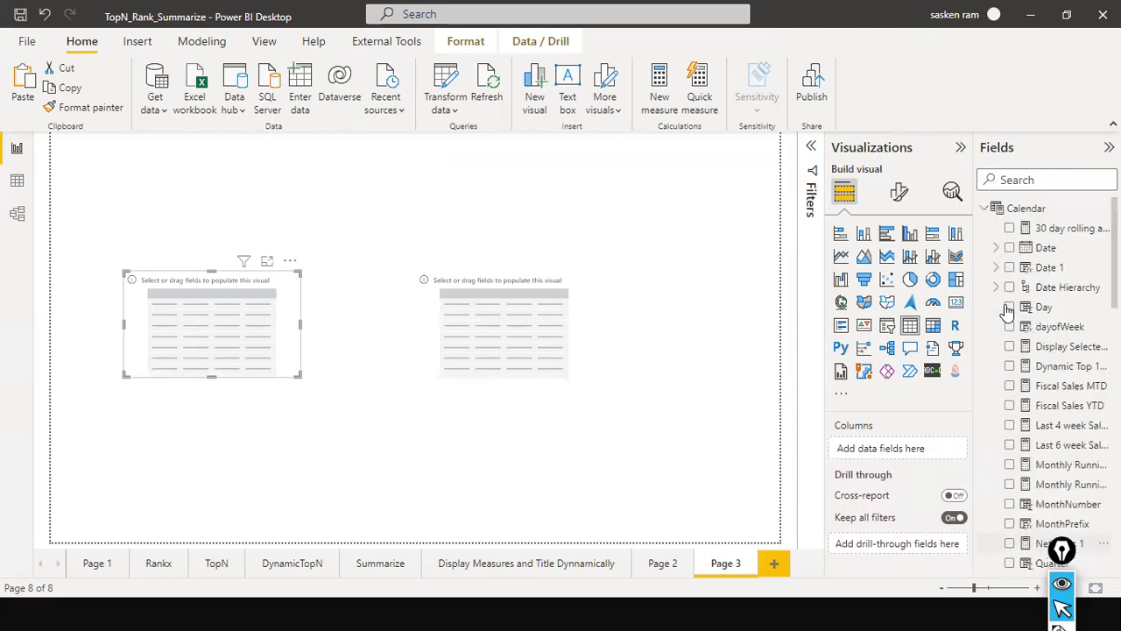
pyautogui.click(1032, 180)
pyautogui.write('total')
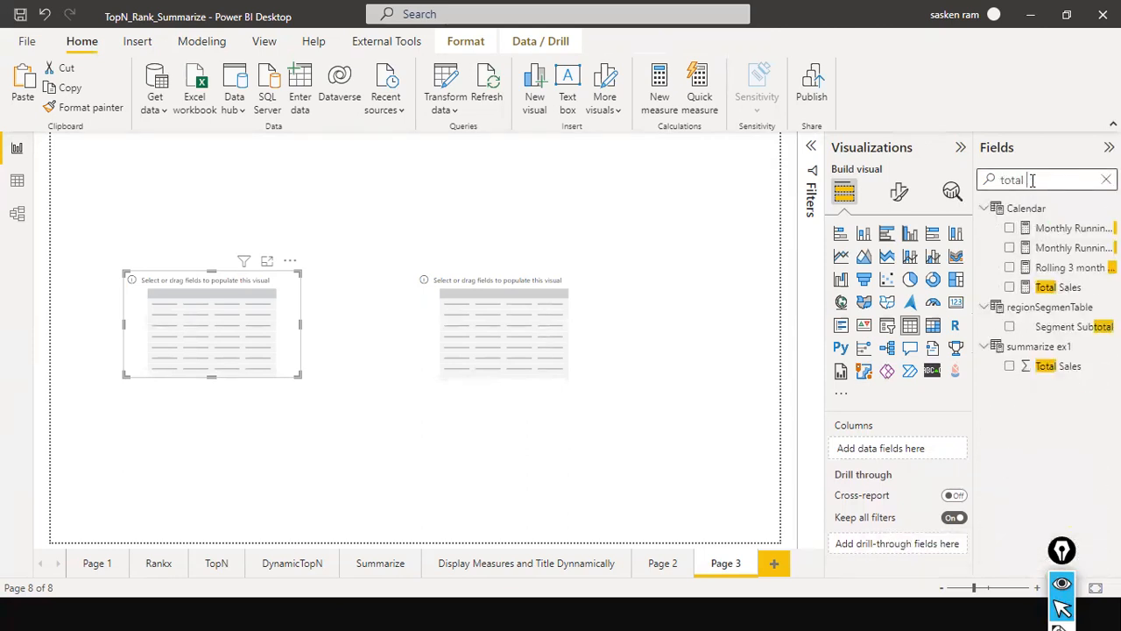
pyautogui.moveTo(1071, 367); pyautogui.dragTo(1096, 365)
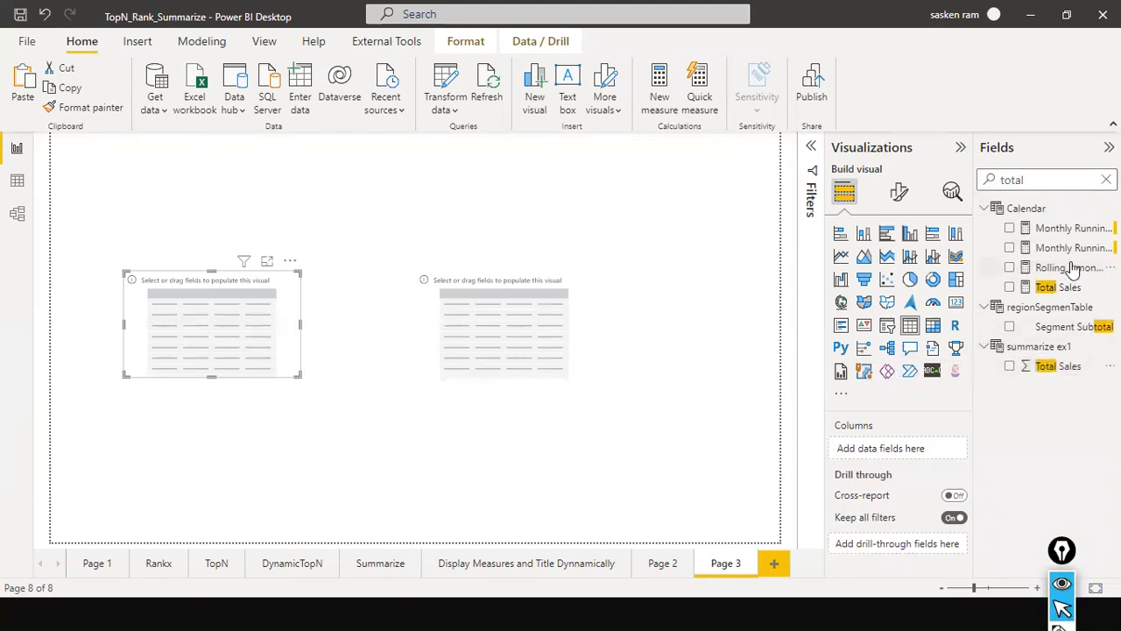
pyautogui.moveTo(1049, 290); pyautogui.dragTo(185, 326)
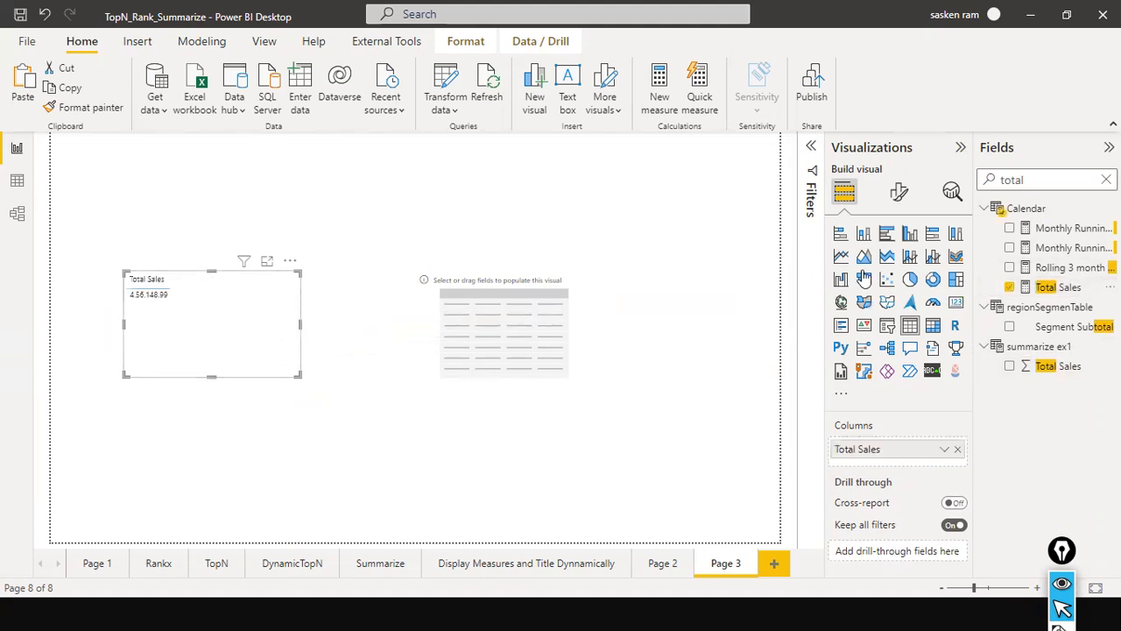
pyautogui.moveTo(1067, 293); pyautogui.dragTo(525, 333)
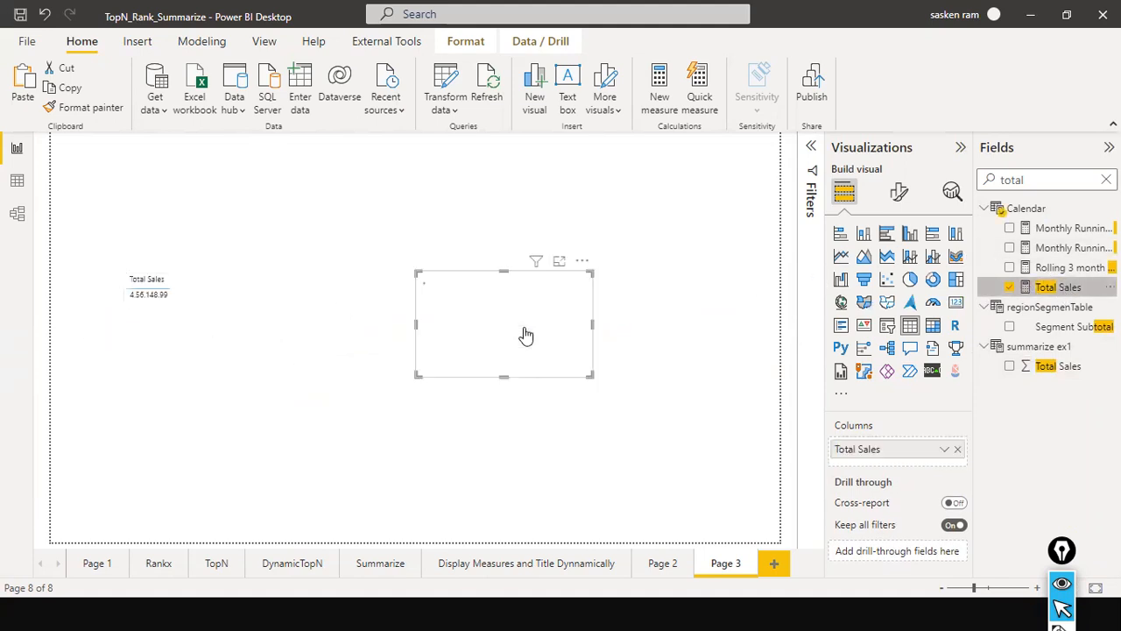
# Compare the two Total Sales table visuals by selecting each in turn
pyautogui.click(251, 331)
pyautogui.click(507, 352)
pyautogui.click(210, 339)
pyautogui.click(574, 340)
pyautogui.click(225, 307)
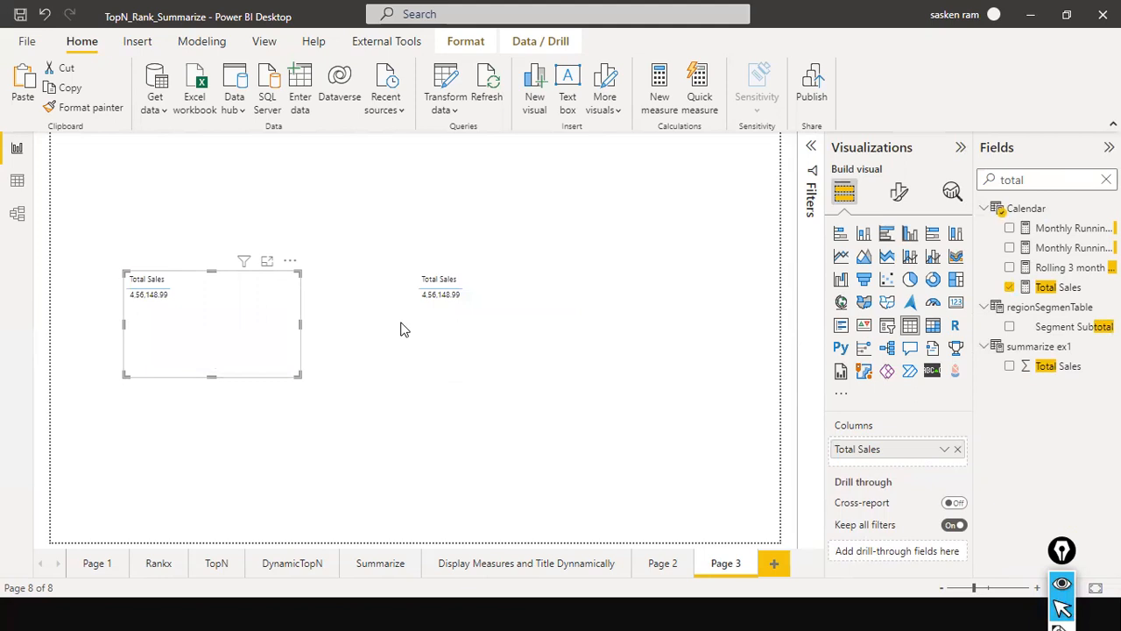
pyautogui.click(430, 330)
pyautogui.click(244, 364)
pyautogui.click(487, 373)
pyautogui.click(233, 375)
pyautogui.click(466, 323)
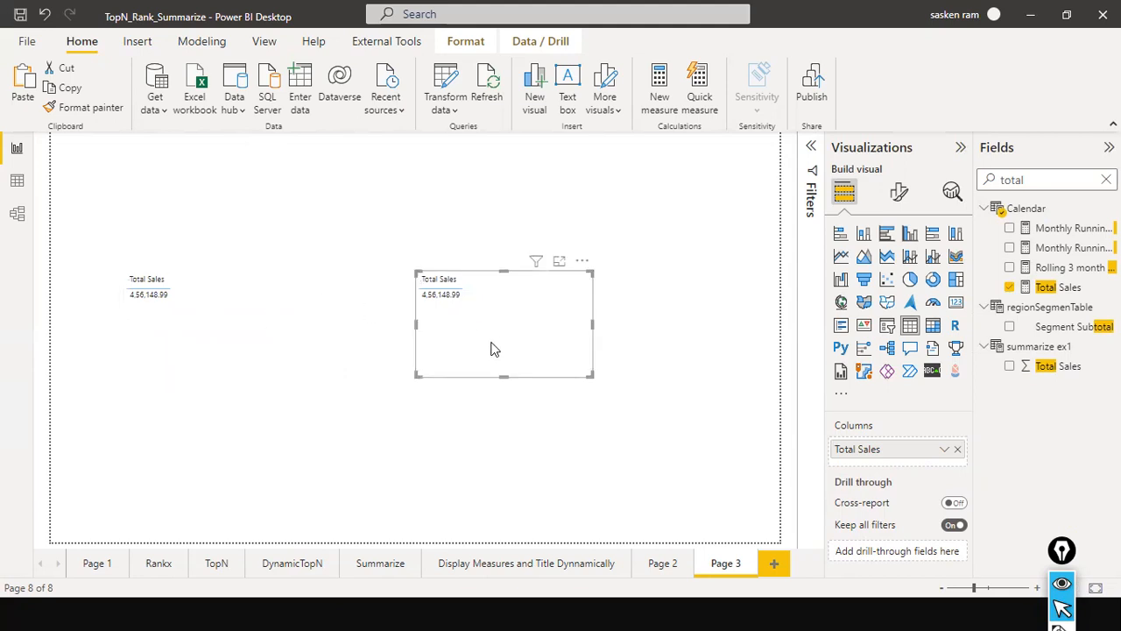
pyautogui.click(244, 349)
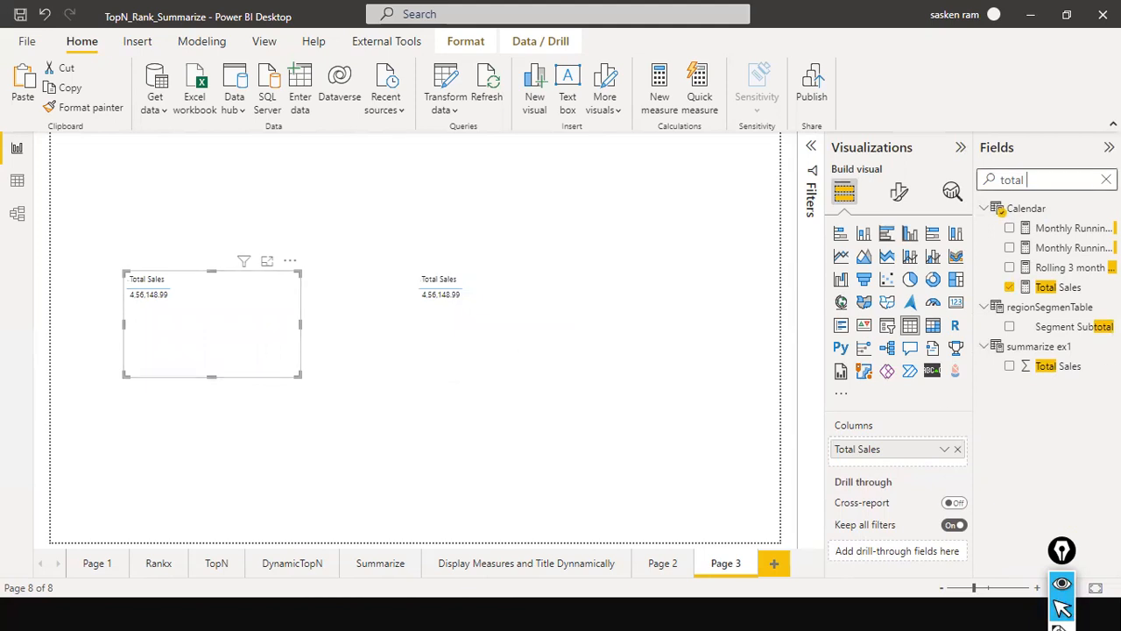
# Clear the field search and collapse the Calendar table in the field list
pyautogui.click(1107, 179)
pyautogui.scroll(-1, 1064, 288)
pyautogui.scroll(-10, 1064, 287)
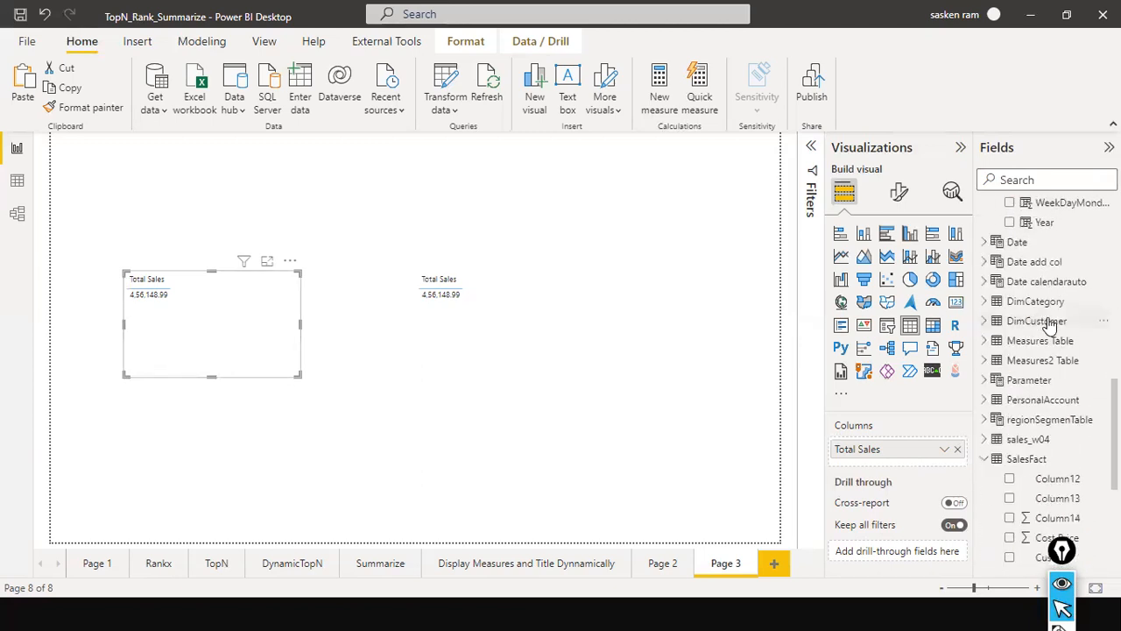
pyautogui.scroll(10, 1048, 324)
pyautogui.scroll(1, 1093, 285)
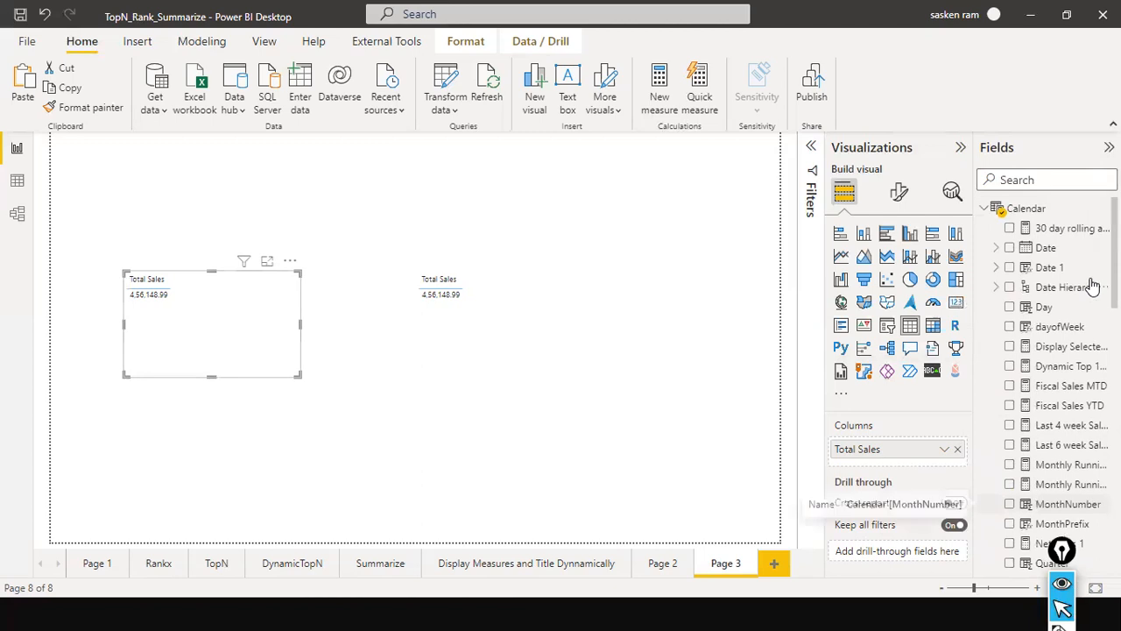
pyautogui.click(987, 209)
# Look through the SalesFact fields and collapse that table in the field list
pyautogui.scroll(-4, 1034, 285)
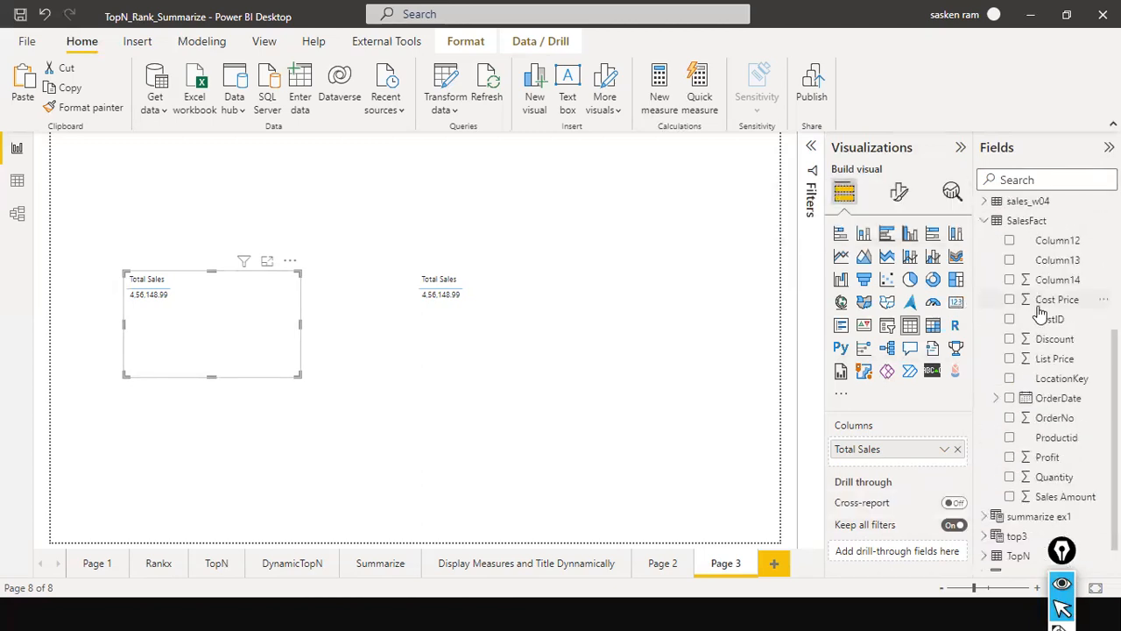
pyautogui.scroll(-1, 1048, 302)
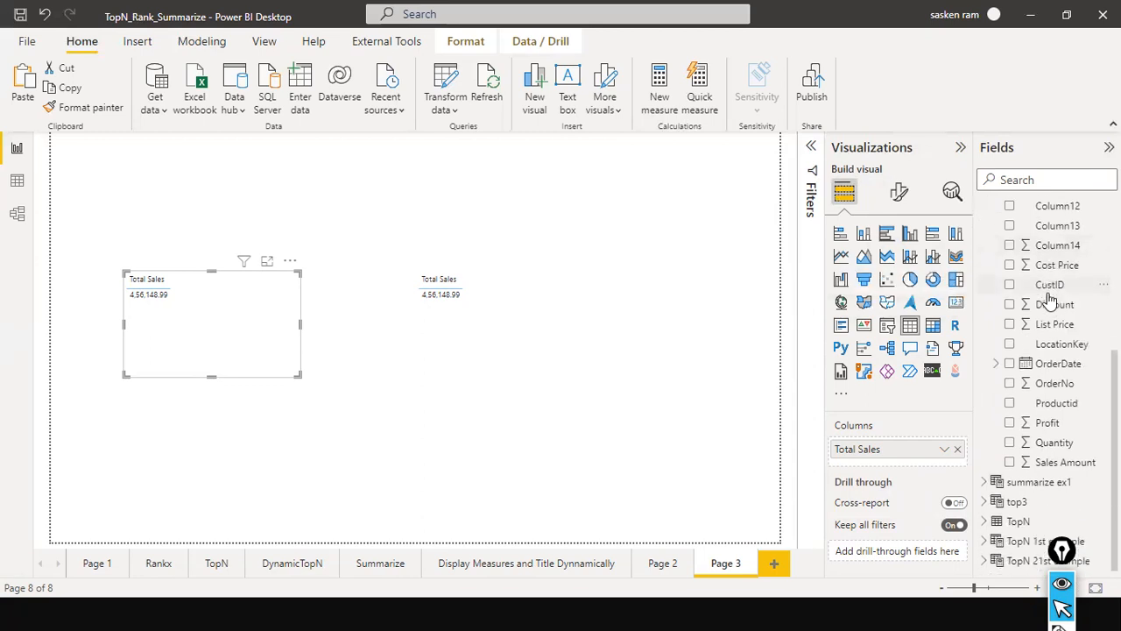
pyautogui.scroll(3, 1050, 297)
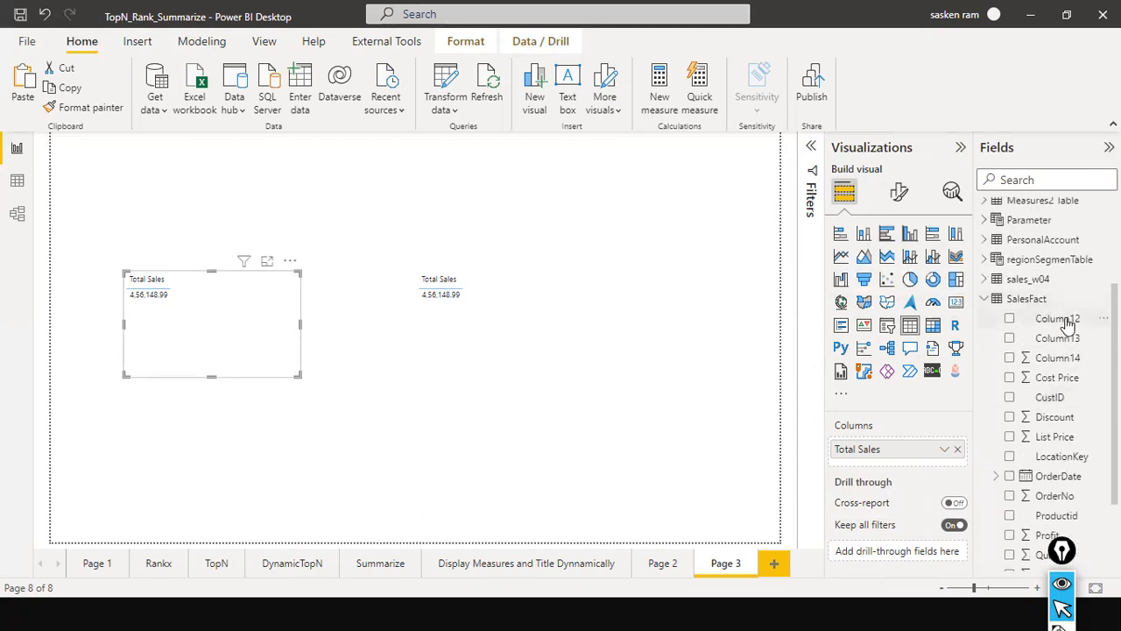
pyautogui.scroll(-2, 1065, 323)
pyautogui.scroll(-1, 1067, 326)
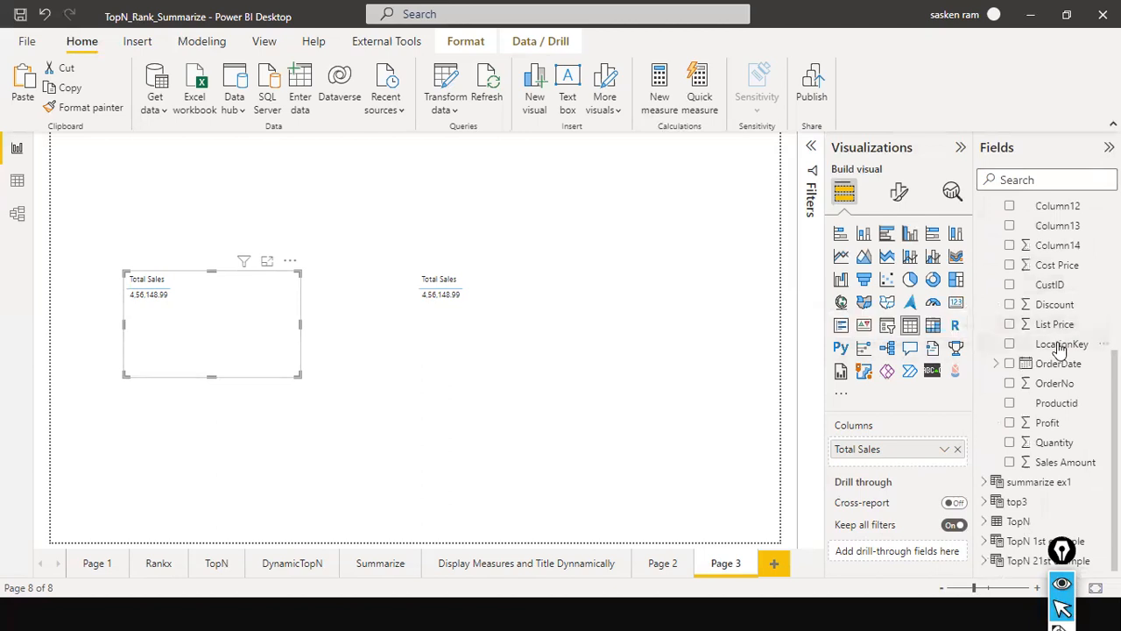
pyautogui.scroll(3, 1062, 348)
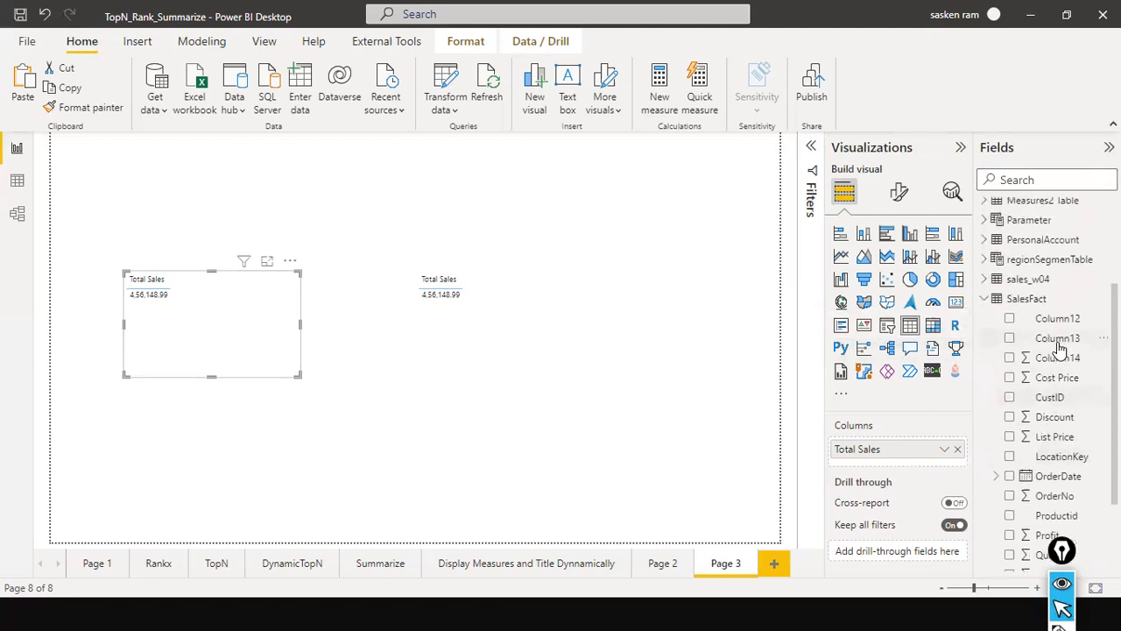
pyautogui.click(988, 299)
pyautogui.scroll(4, 994, 300)
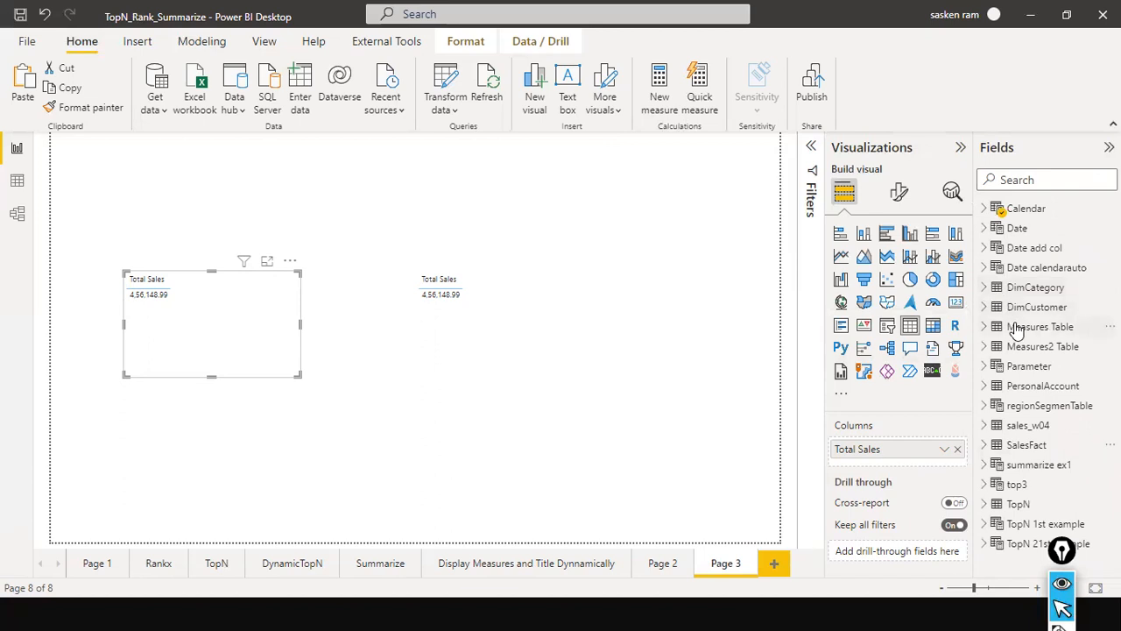
# Search the fields for "custo" and add Customer Name from DimCustomer to the left-hand Total Sales table
pyautogui.click(1033, 179)
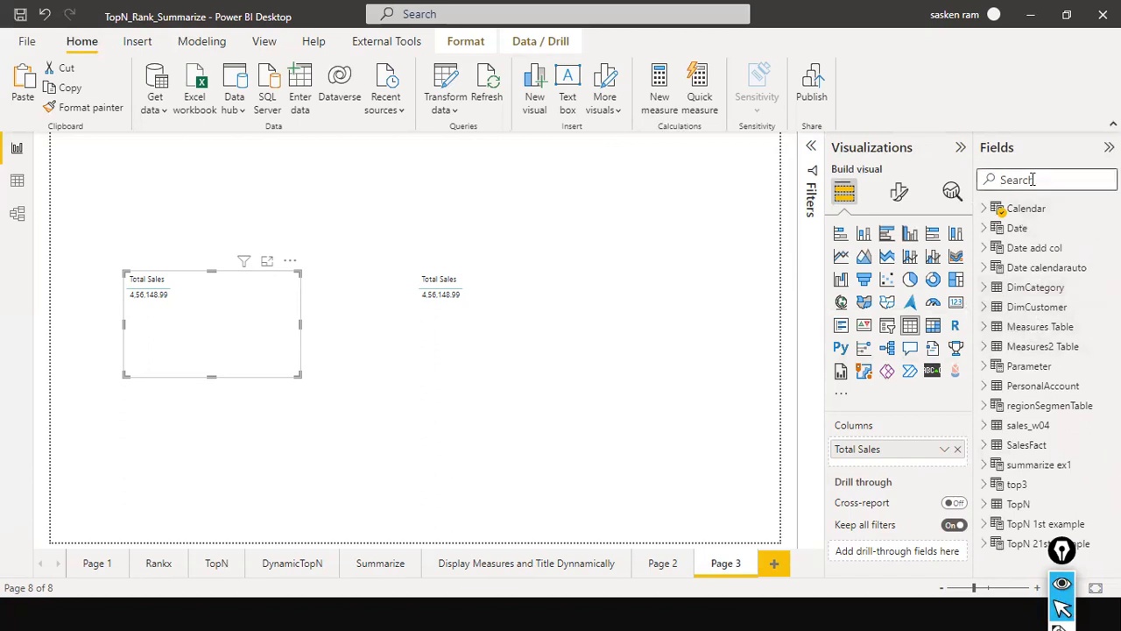
pyautogui.write('custo')
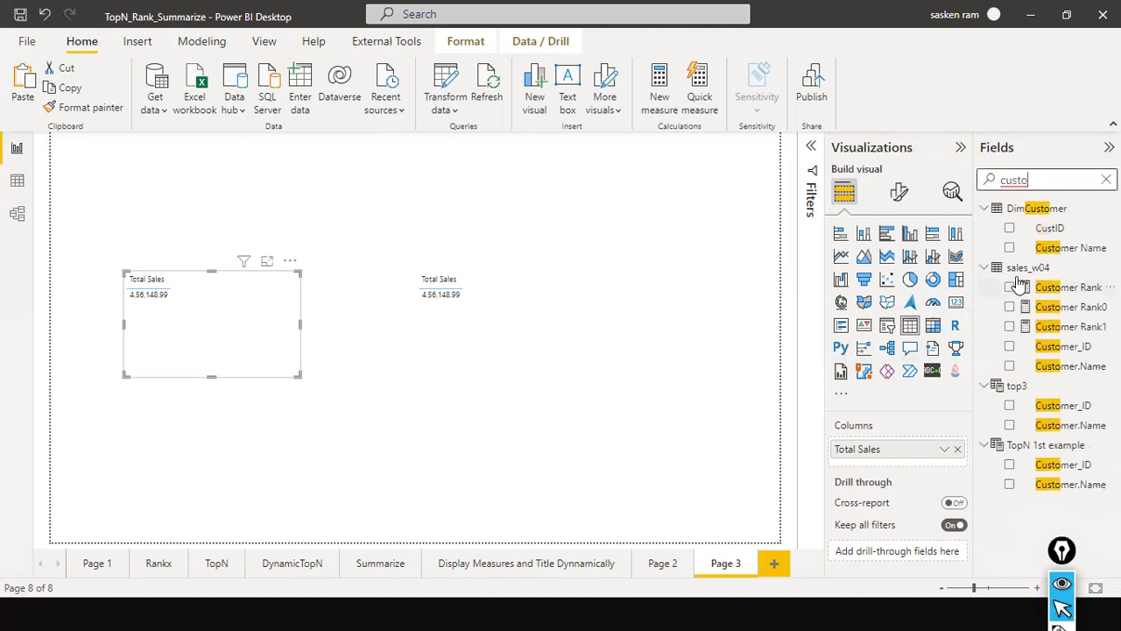
pyautogui.moveTo(1065, 248); pyautogui.dragTo(210, 328)
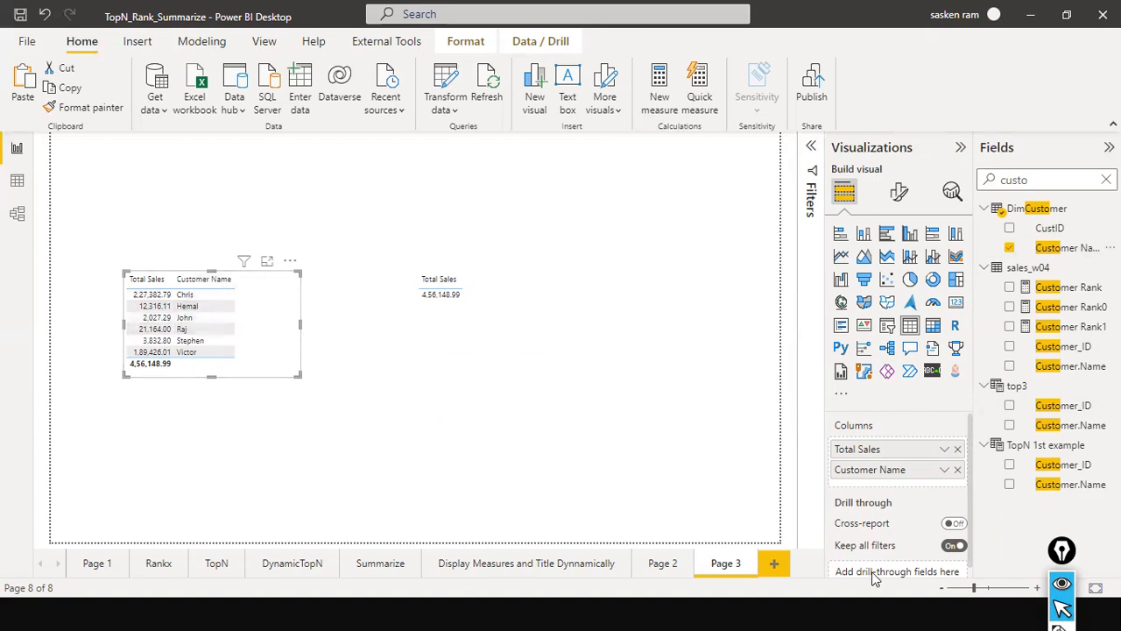
# Place Customer Name before Total Sales in the left-hand table and clear the field search
pyautogui.moveTo(917, 475); pyautogui.dragTo(895, 454)
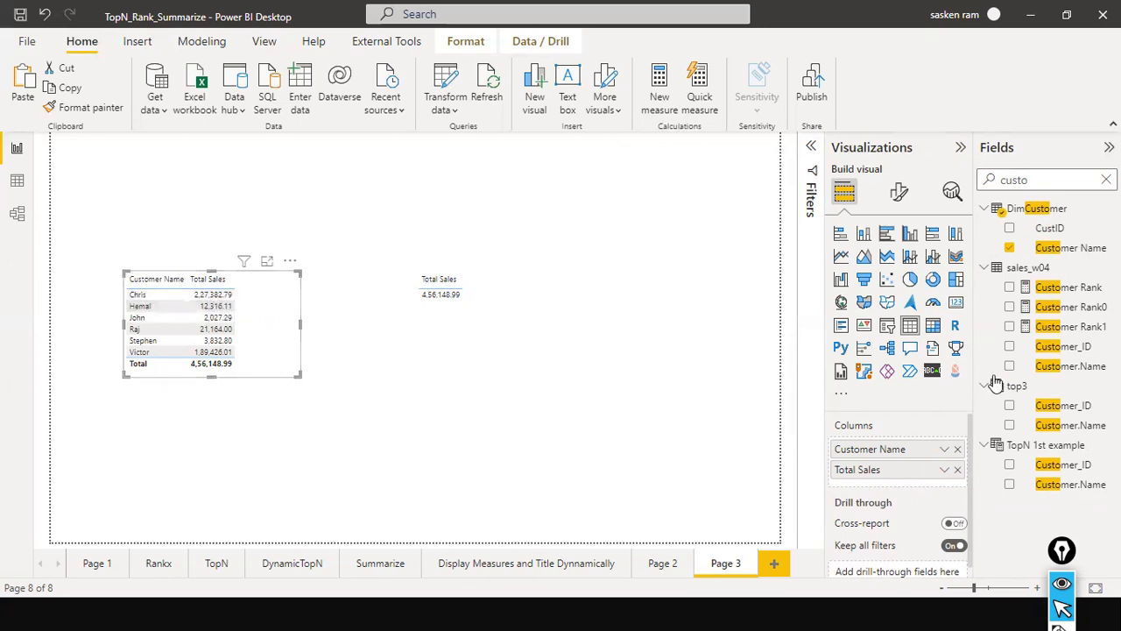
pyautogui.click(1106, 180)
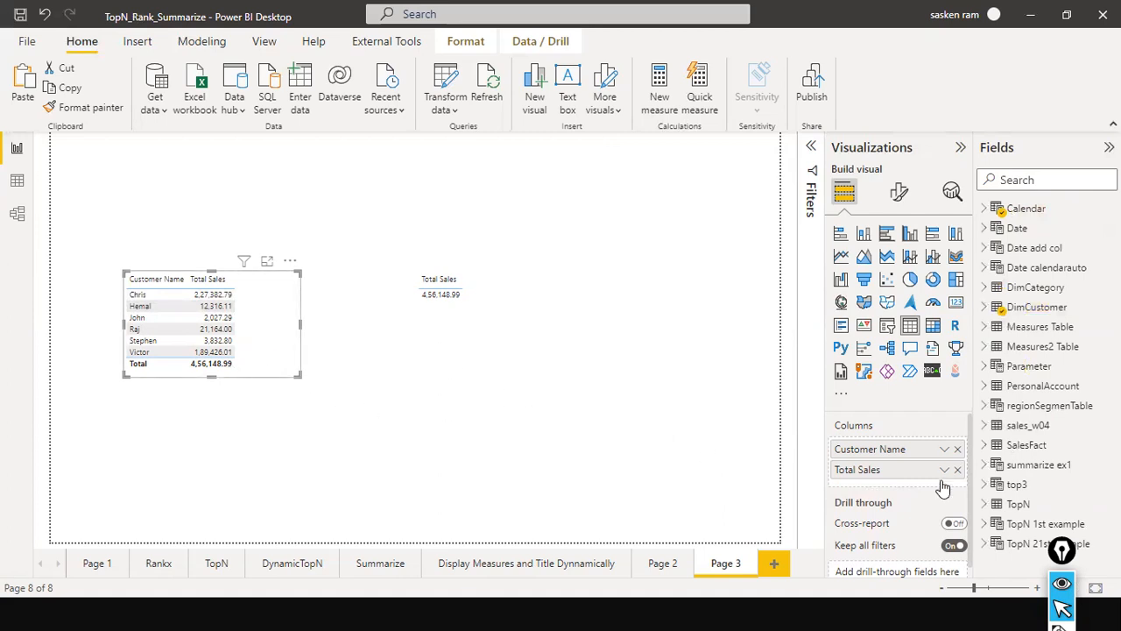
# Replace Customer Name in the left-hand table with Category from DimCategory, placed before Total Sales
pyautogui.click(957, 449)
pyautogui.click(1030, 179)
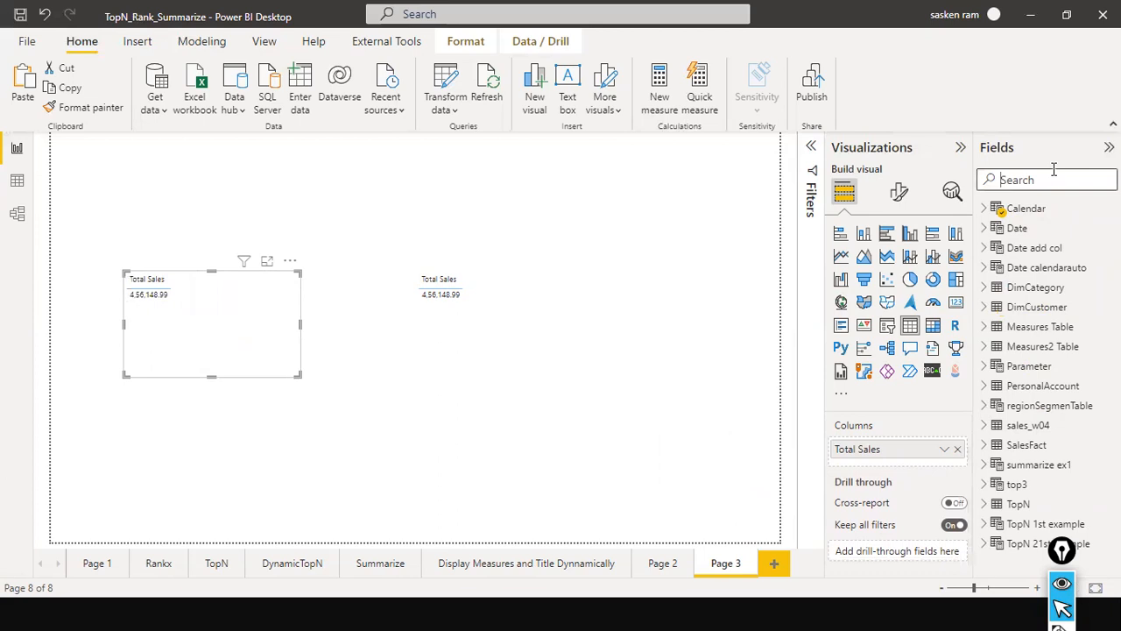
pyautogui.write('category')
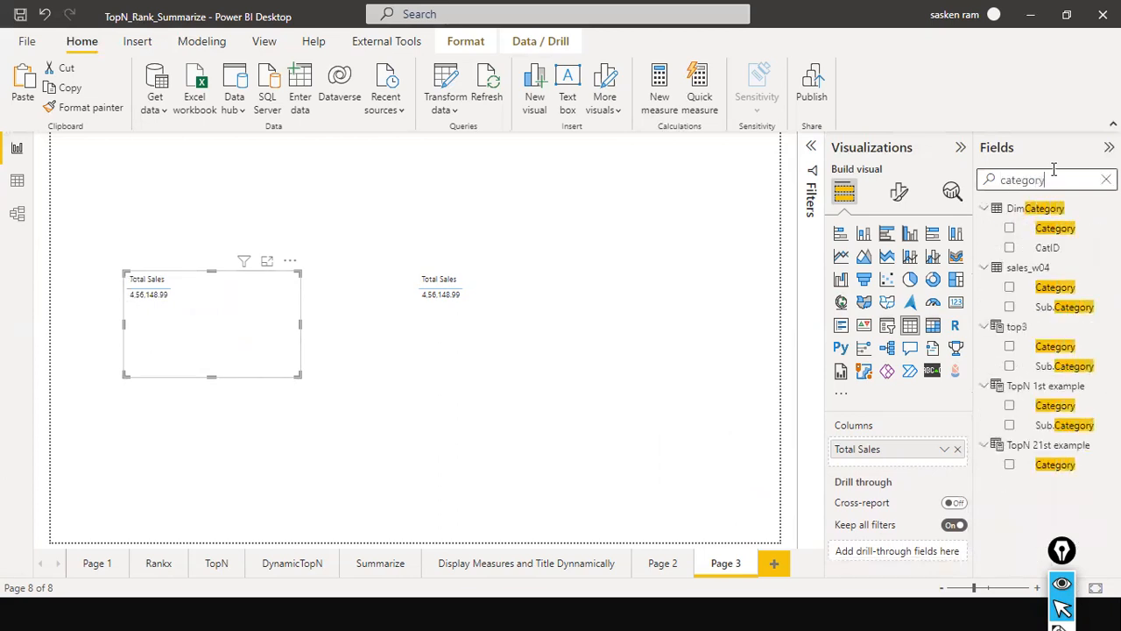
pyautogui.moveTo(1055, 227); pyautogui.dragTo(203, 298)
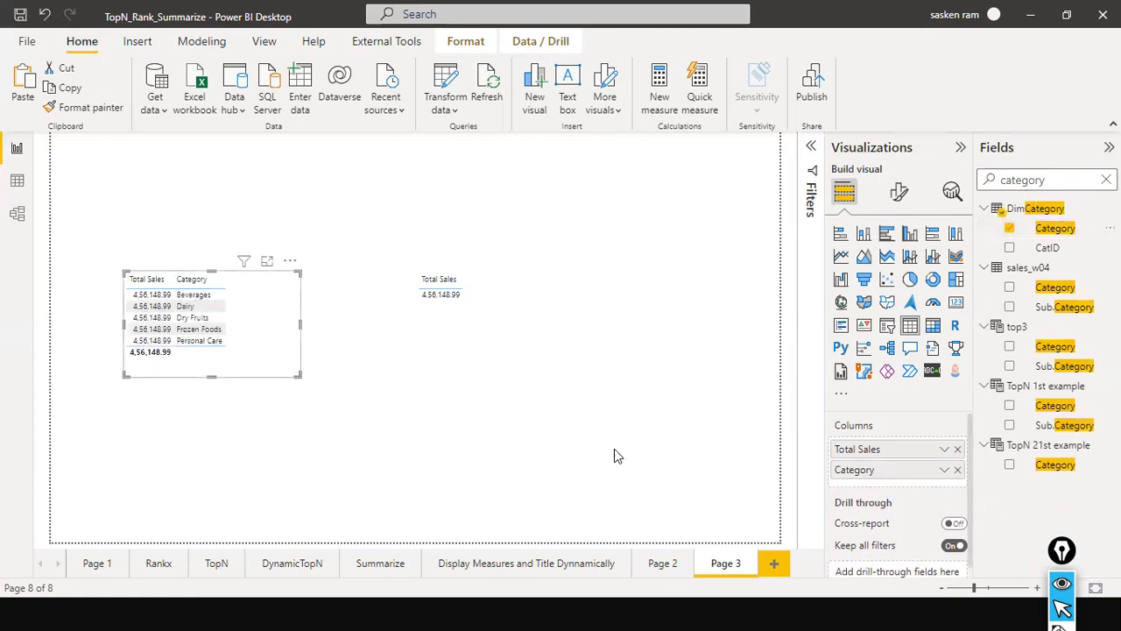
pyautogui.moveTo(876, 469); pyautogui.dragTo(885, 448)
# Select the right-hand table, search the fields for "total" and open the Total Sales measure's formula
pyautogui.click(470, 328)
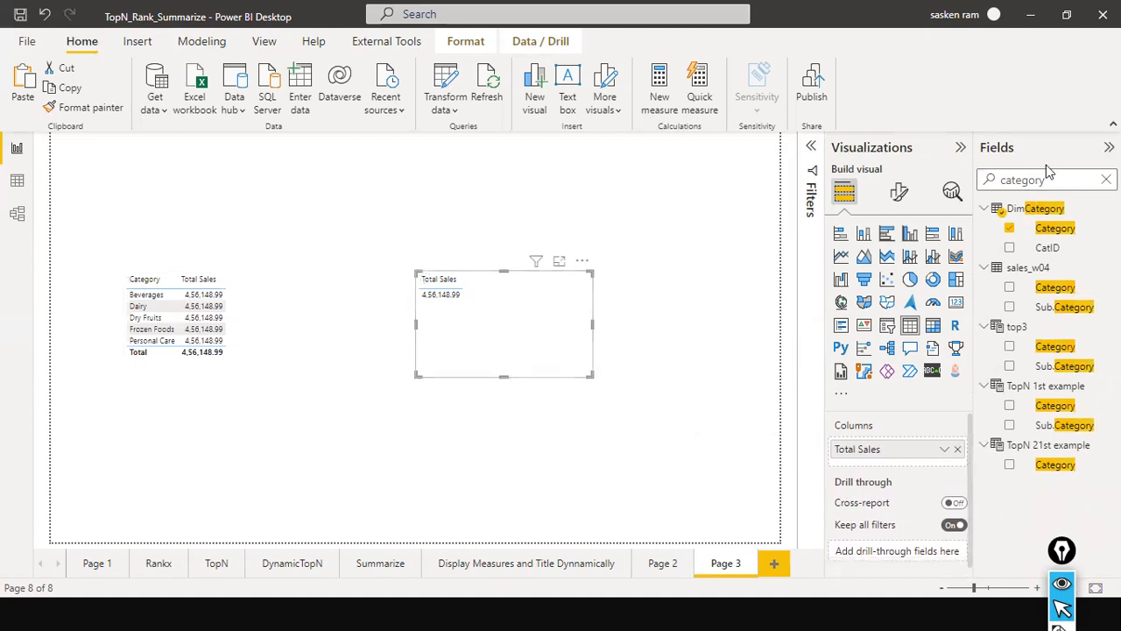
pyautogui.click(1107, 179)
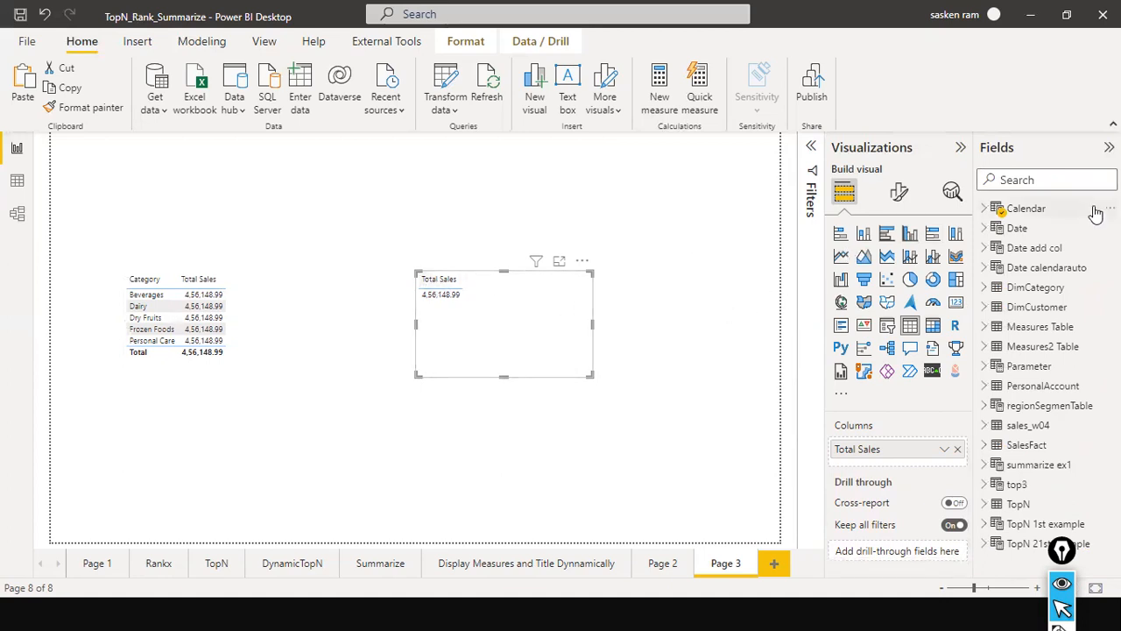
pyautogui.click(1062, 180)
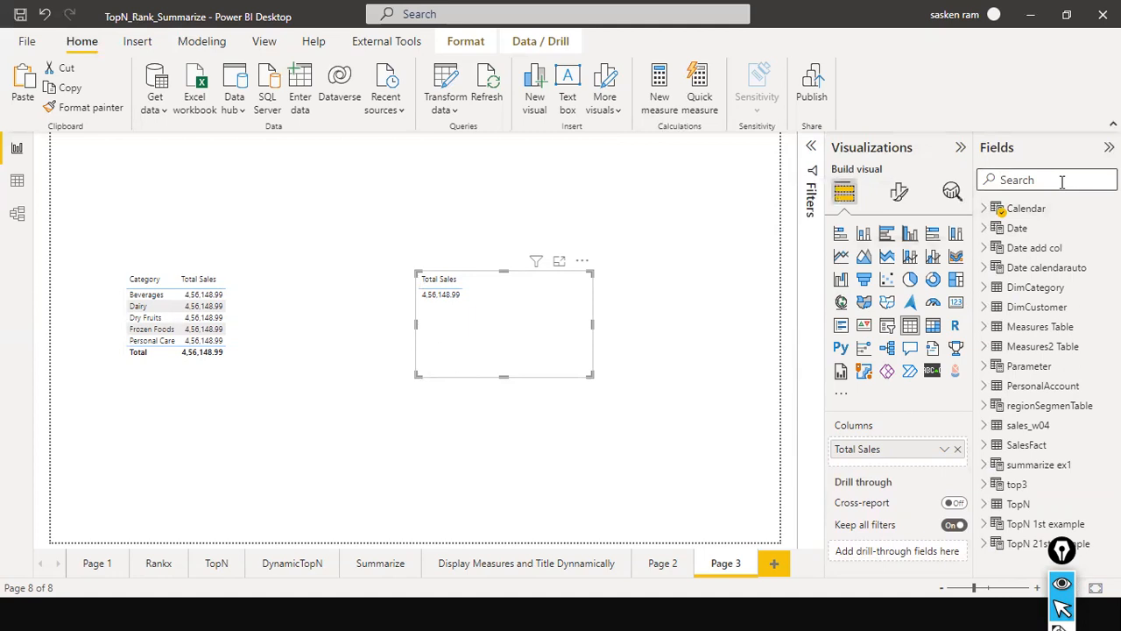
pyautogui.write('total')
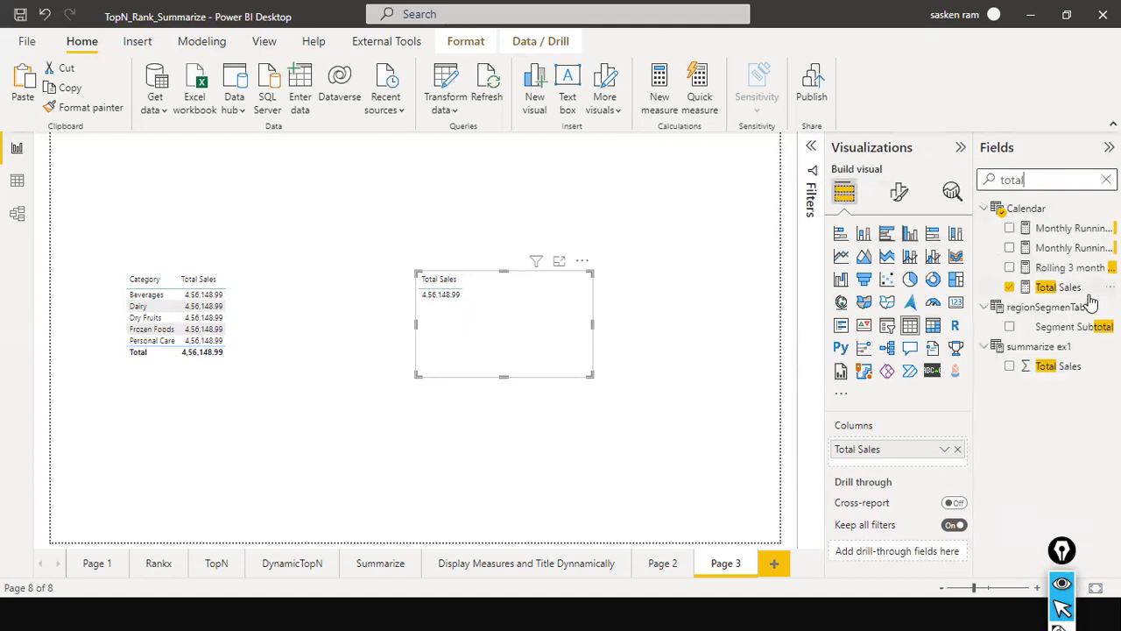
pyautogui.click(1055, 289)
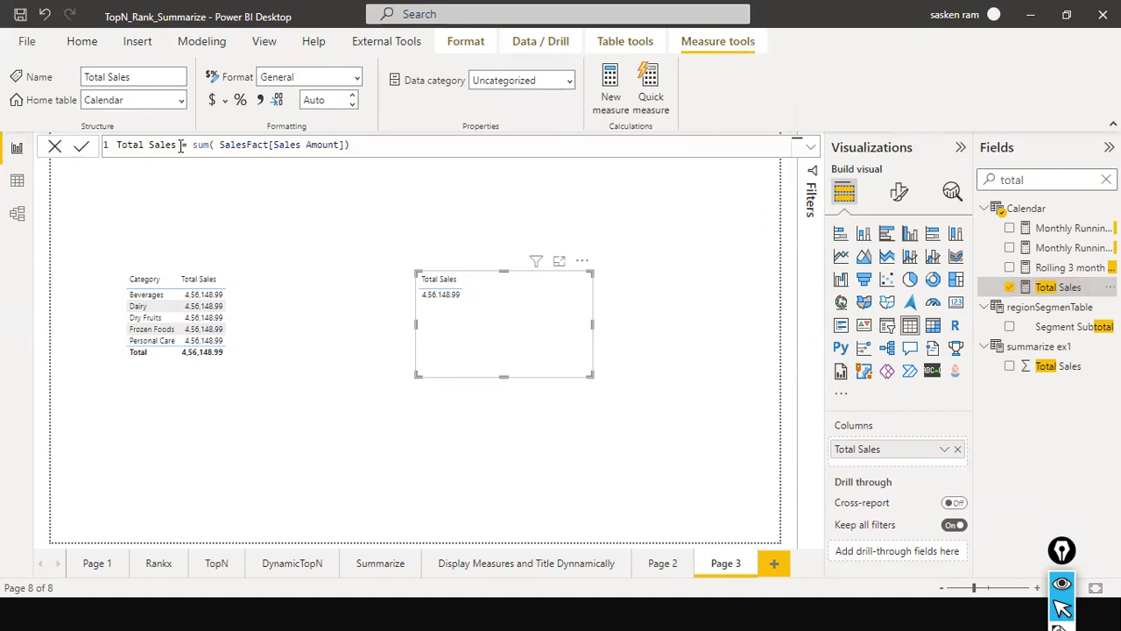
# Highlight the sum part of the Total Sales formula, undo the accidental text move and leave the formula
pyautogui.click(348, 145)
pyautogui.doubleClick(200, 146)
pyautogui.moveTo(354, 145); pyautogui.dragTo(350, 144)
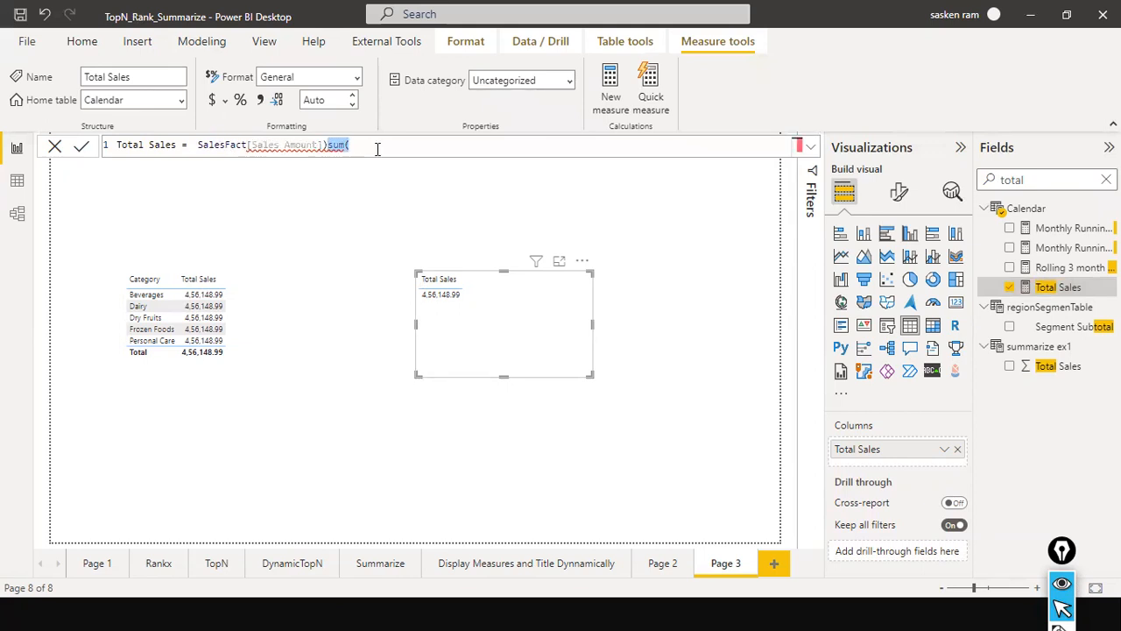
pyautogui.hotkey('ctrl', 'z')
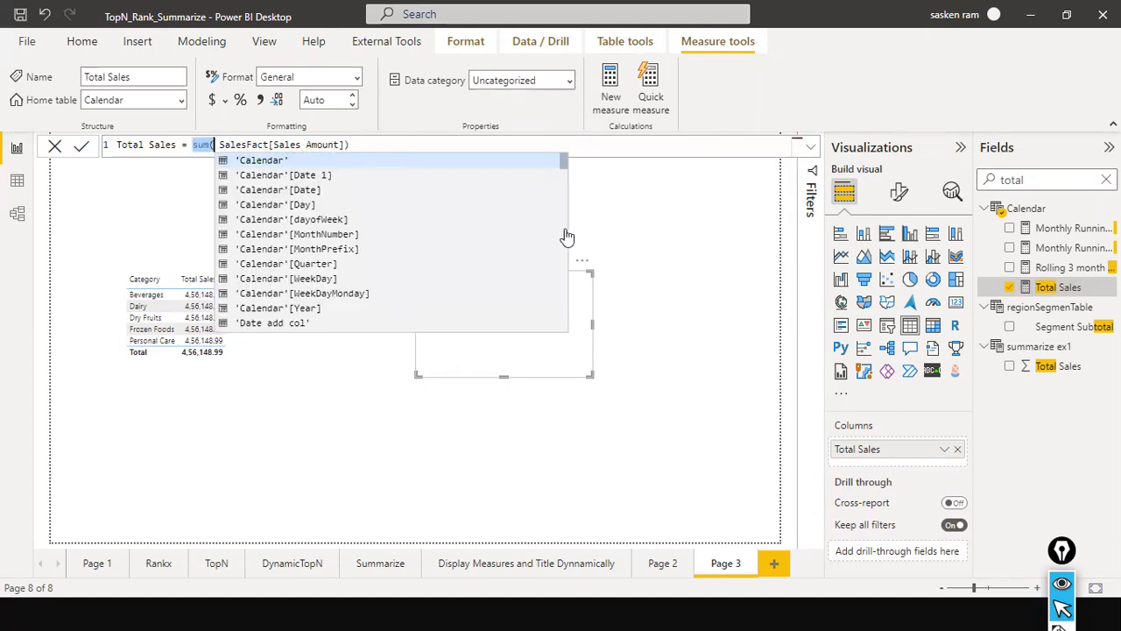
pyautogui.press('Escape')
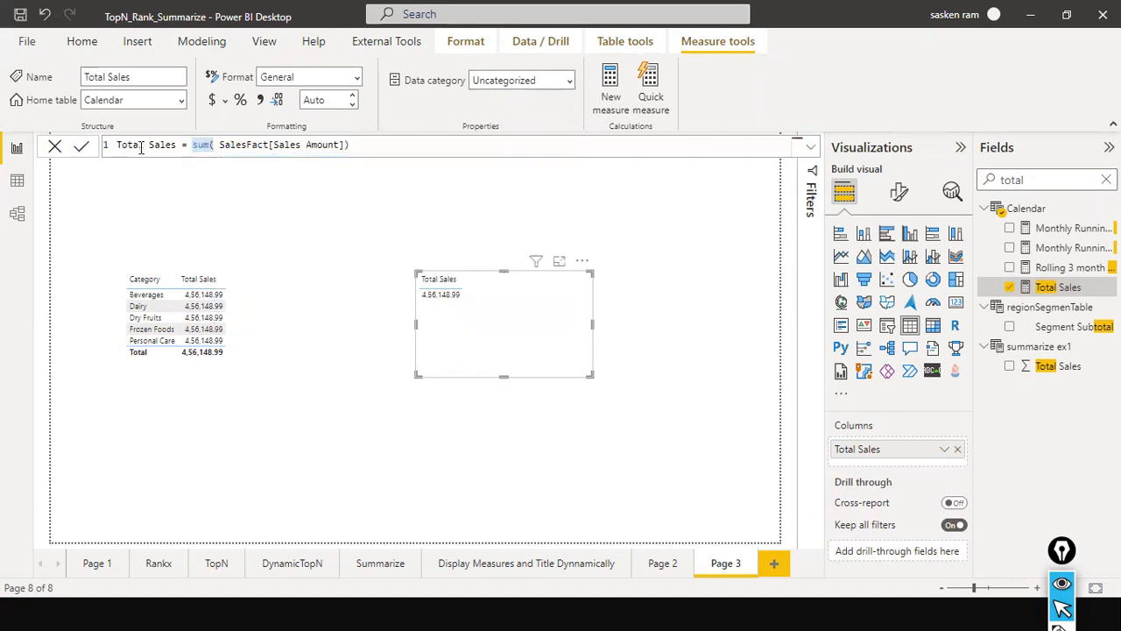
pyautogui.click(171, 180)
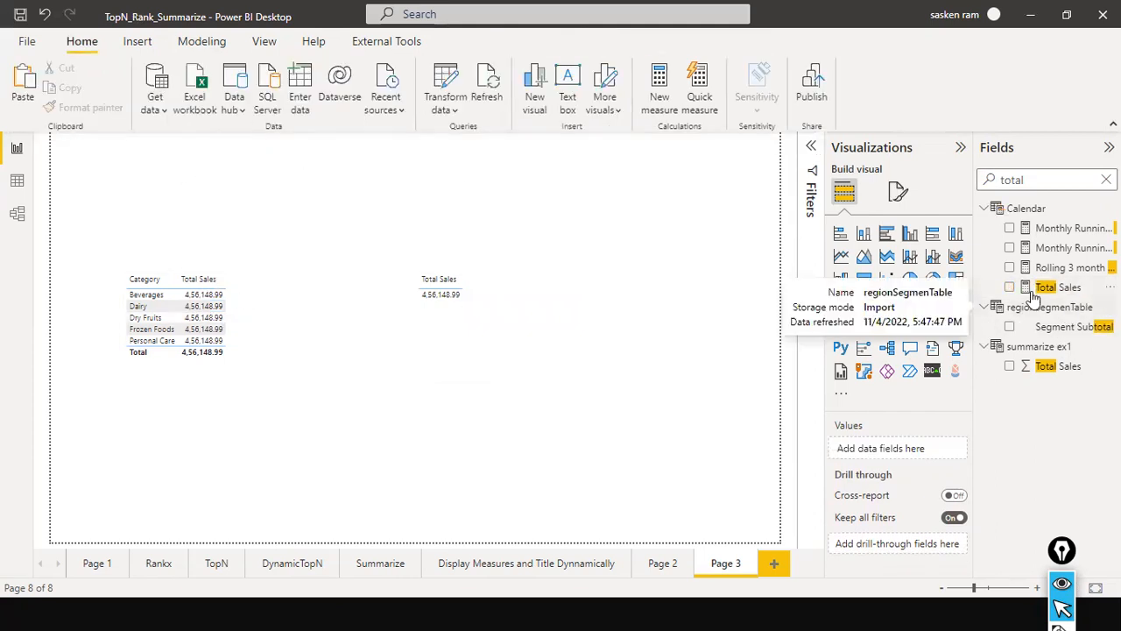
# Select the Category table visual, then inspect the model diagram for a relationship between SalesFact and DimCategory
pyautogui.click(261, 298)
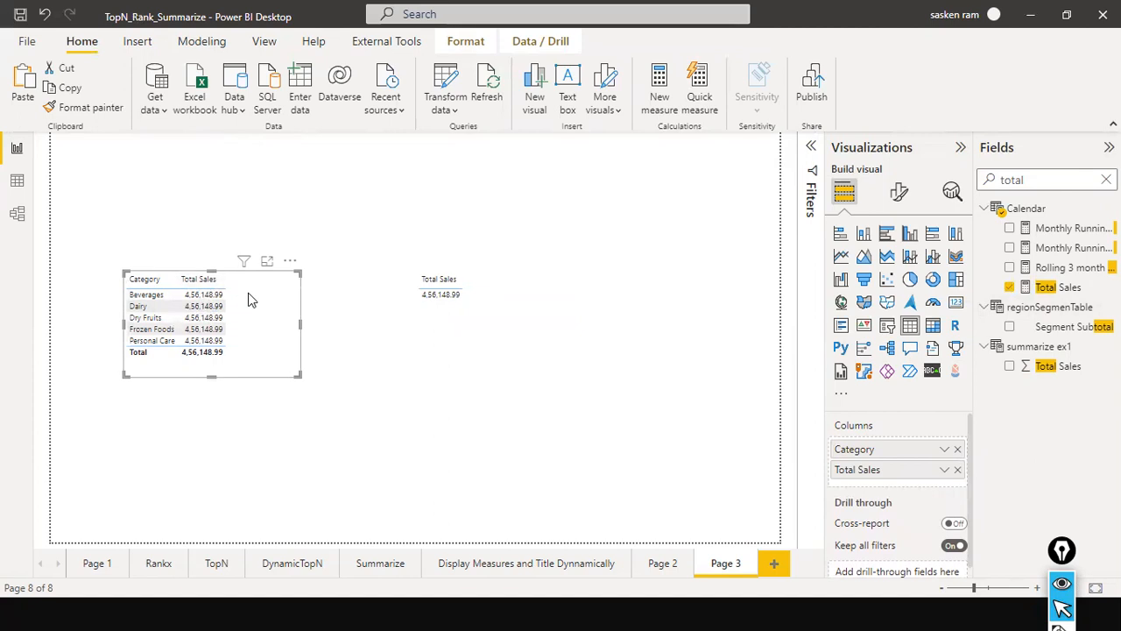
pyautogui.click(19, 217)
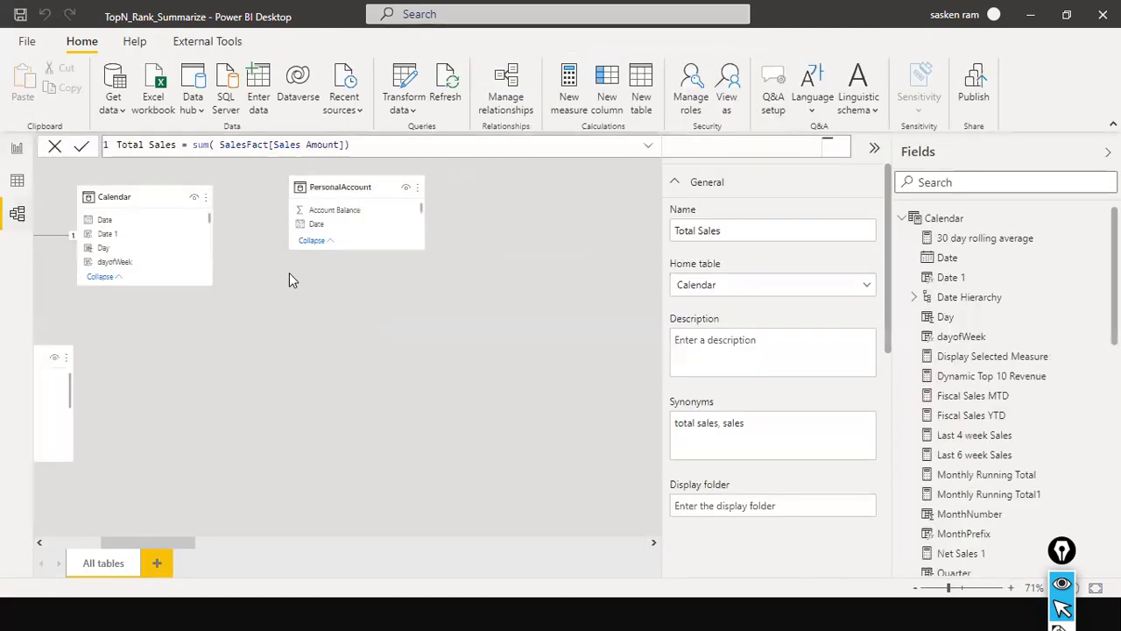
pyautogui.moveTo(161, 543); pyautogui.dragTo(622, 508)
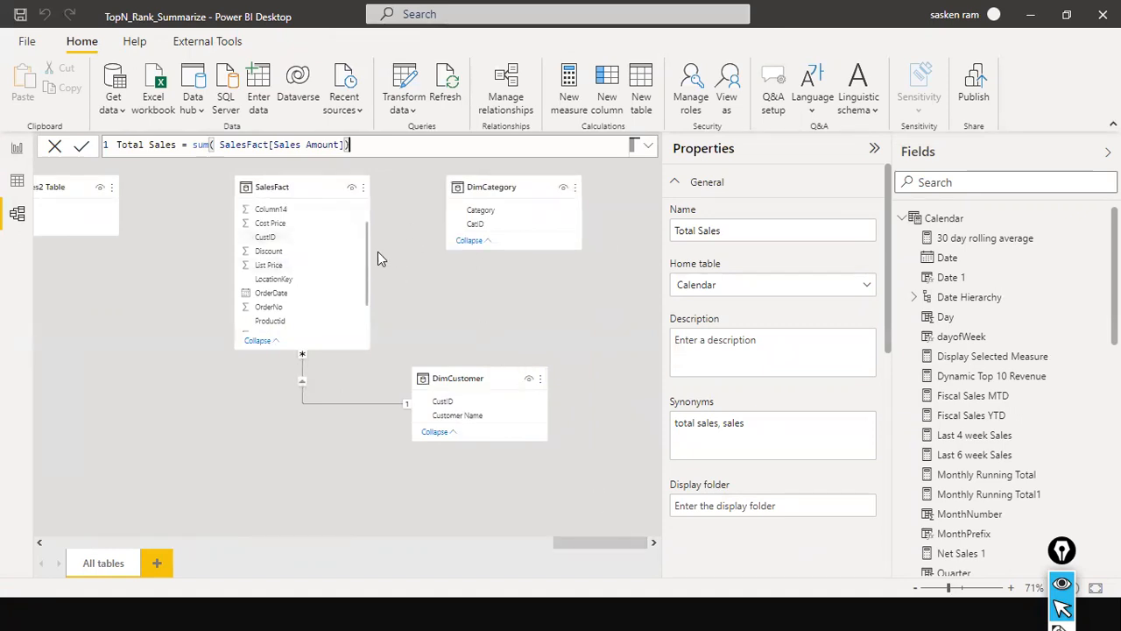
pyautogui.scroll(-1, 320, 277)
pyautogui.scroll(2, 321, 278)
pyautogui.click(532, 186)
# Import the DimProduct sheet from the Excel workbook DimProduct.xls in the dat1 folder and apply the pending query changes
pyautogui.click(114, 103)
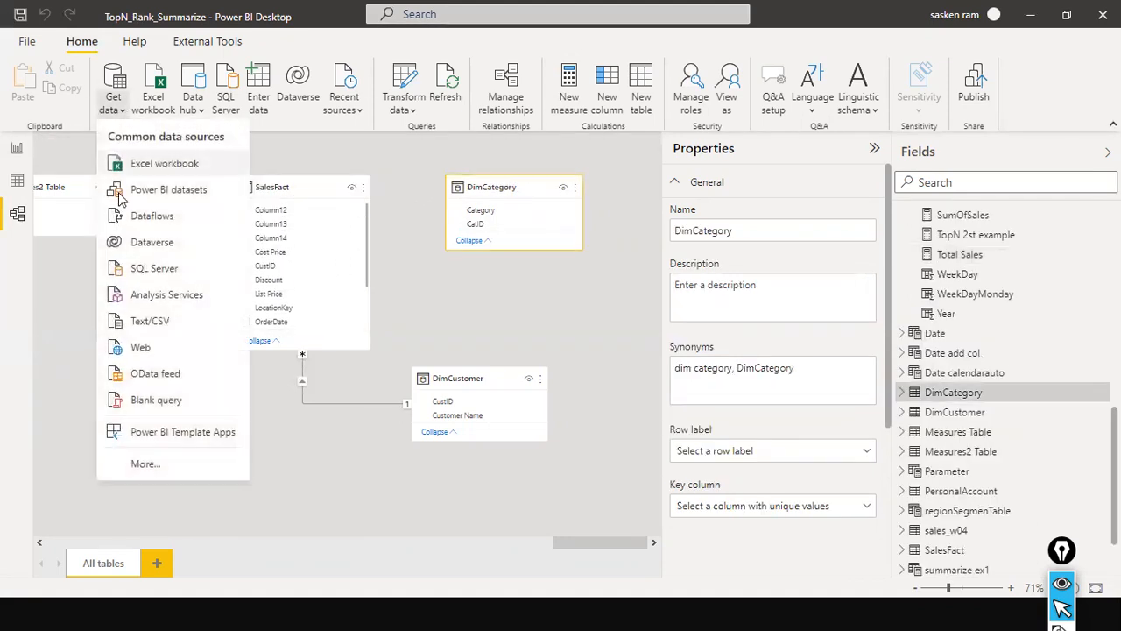
pyautogui.click(160, 163)
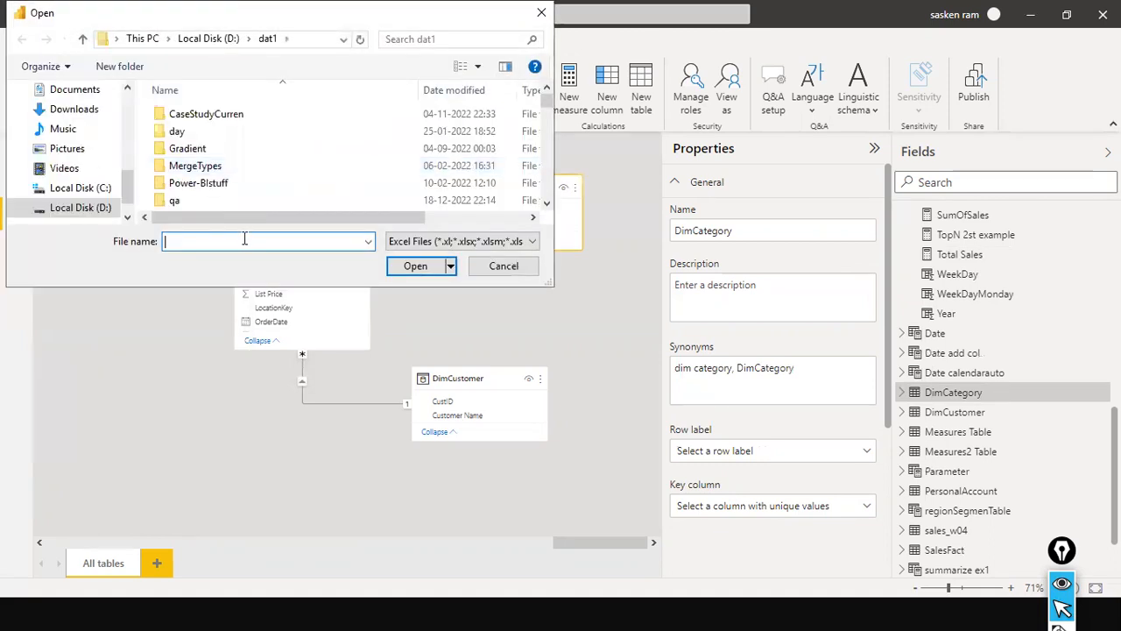
pyautogui.scroll(-3, 238, 186)
pyautogui.click(239, 194)
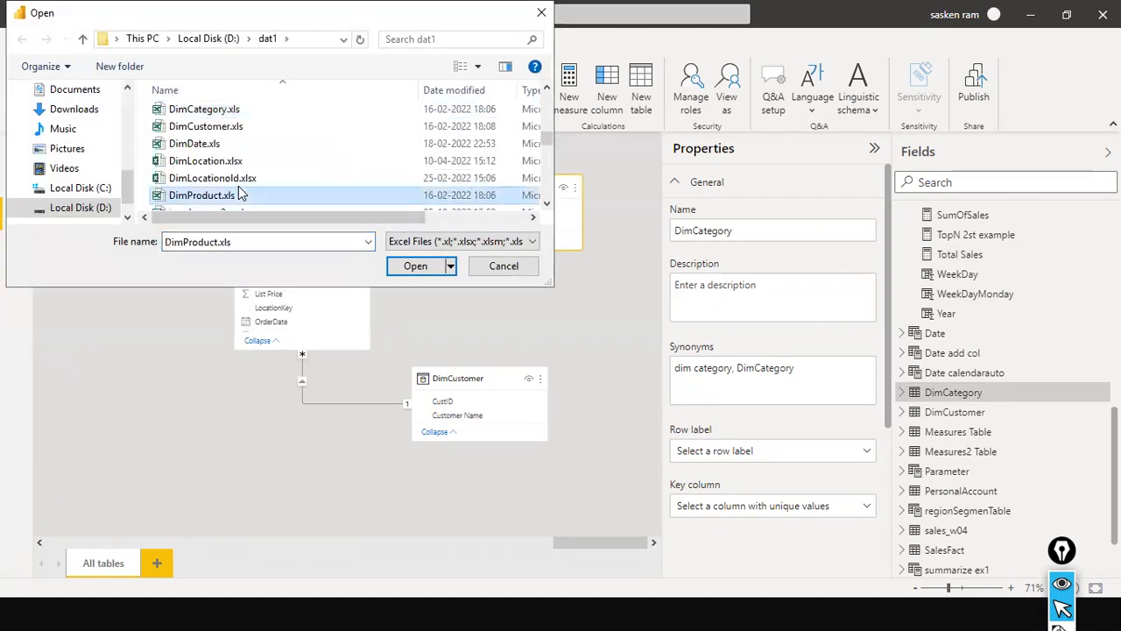
pyautogui.scroll(-1, 289, 158)
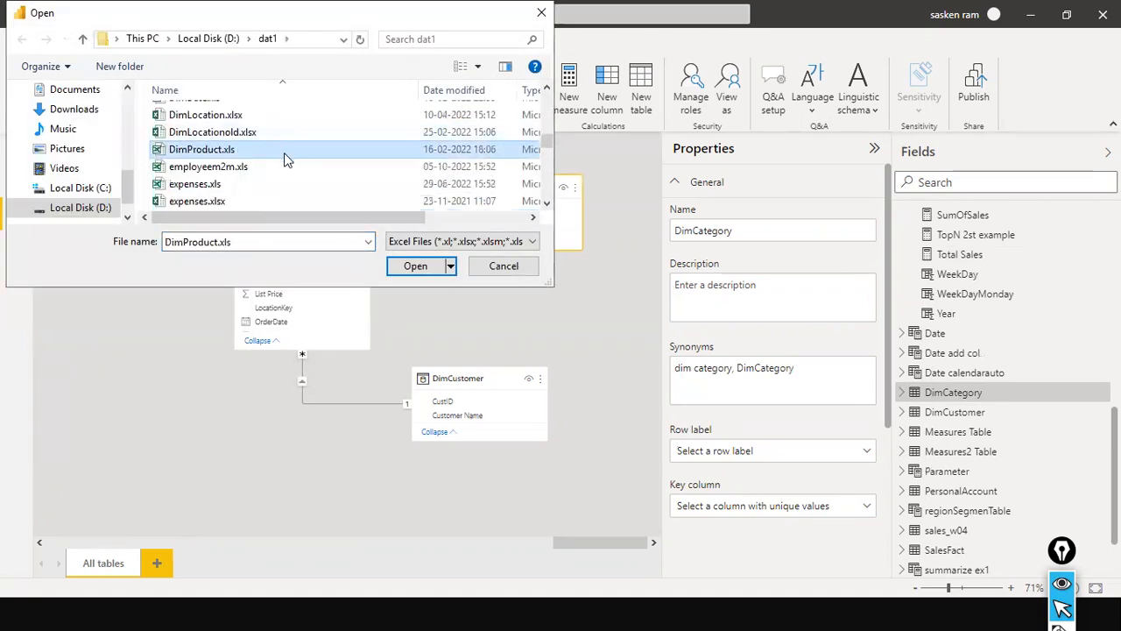
pyautogui.click(417, 270)
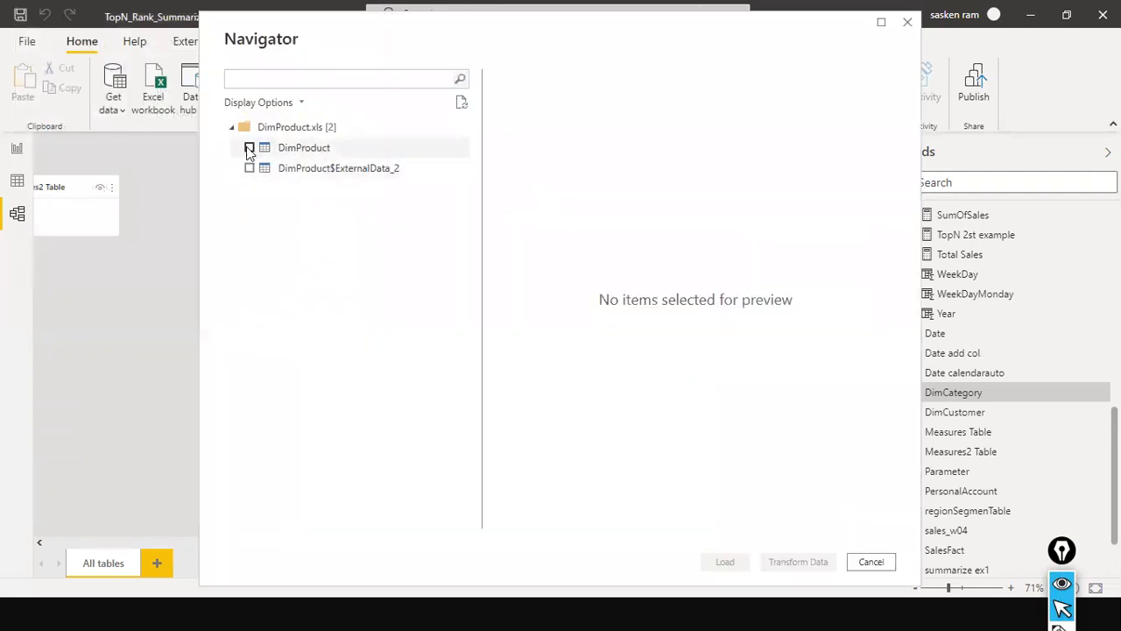
pyautogui.click(249, 147)
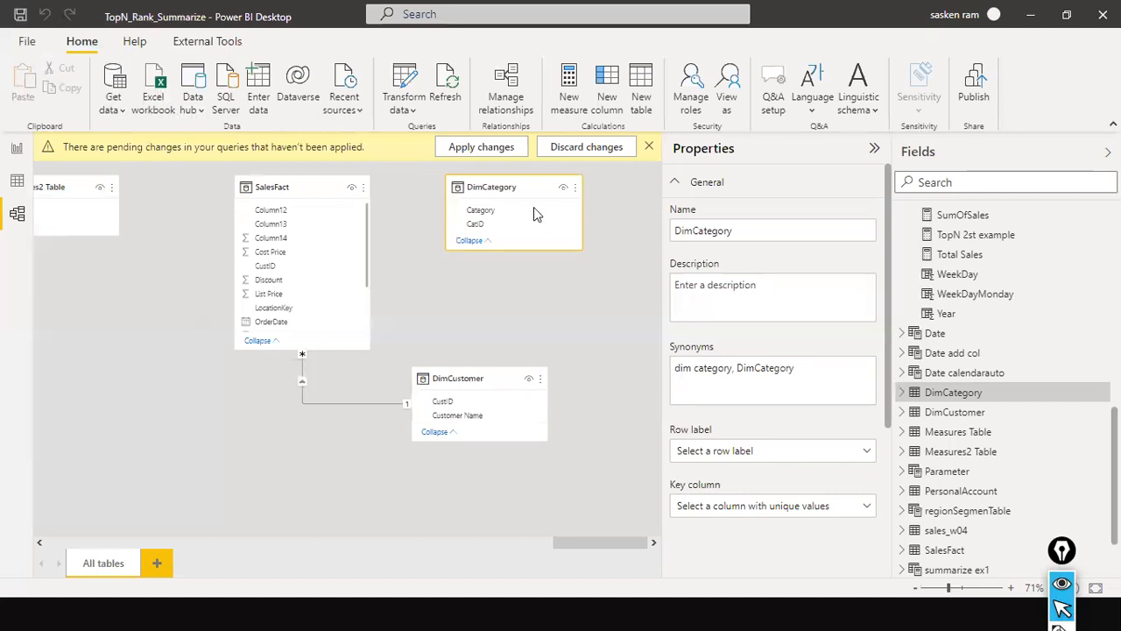
pyautogui.click(482, 148)
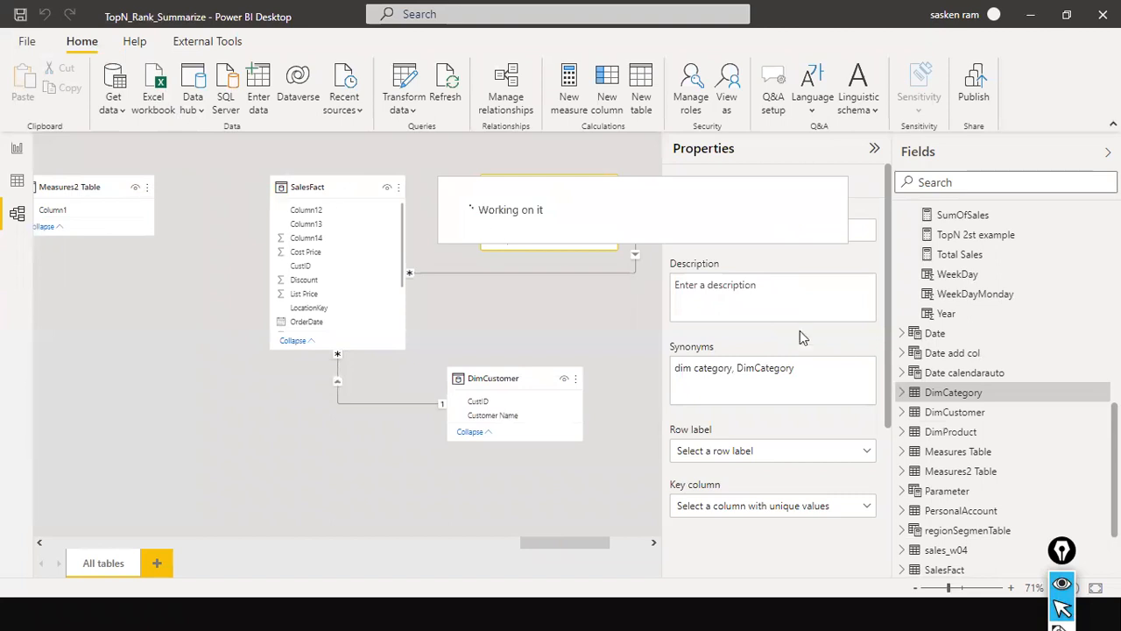
# Expand DimProduct in the field list and arrange its diagram card between SalesFact and DimCategory
pyautogui.click(902, 432)
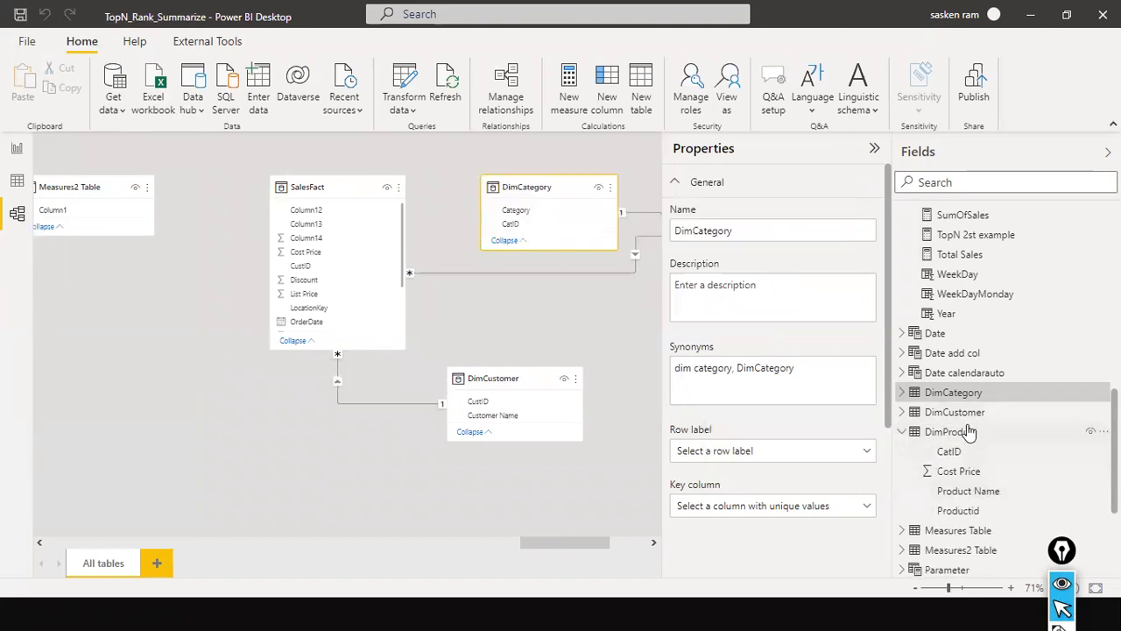
pyautogui.moveTo(532, 542); pyautogui.dragTo(561, 532)
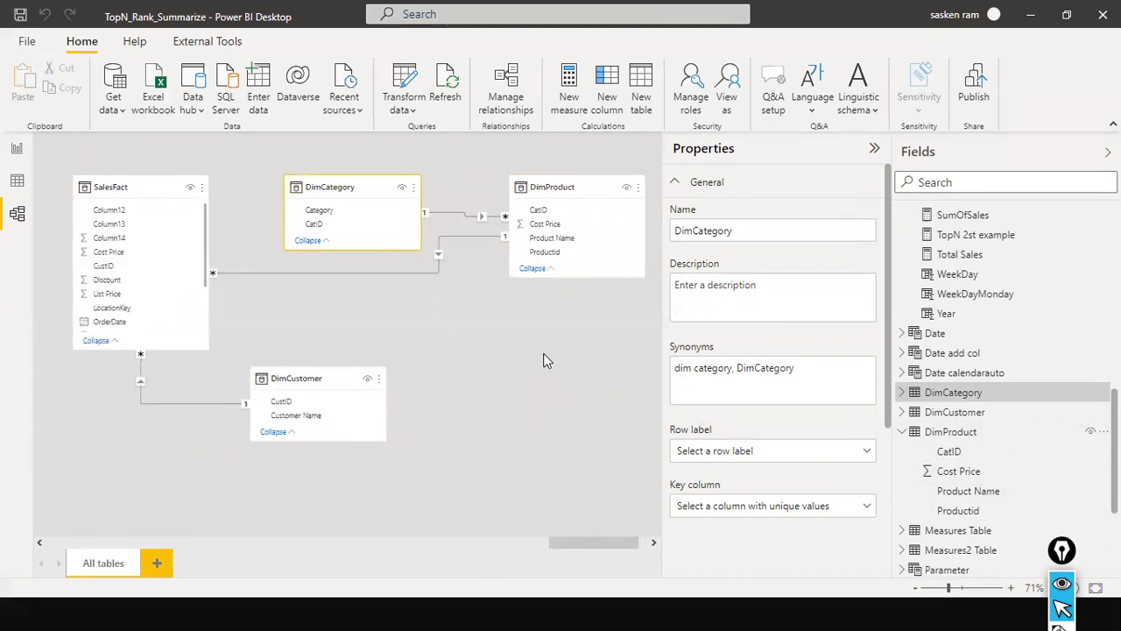
pyautogui.moveTo(580, 189); pyautogui.dragTo(348, 254)
pyautogui.moveTo(490, 191); pyautogui.dragTo(582, 188)
pyautogui.moveTo(376, 246); pyautogui.dragTo(469, 181)
pyautogui.moveTo(570, 194); pyautogui.dragTo(608, 166)
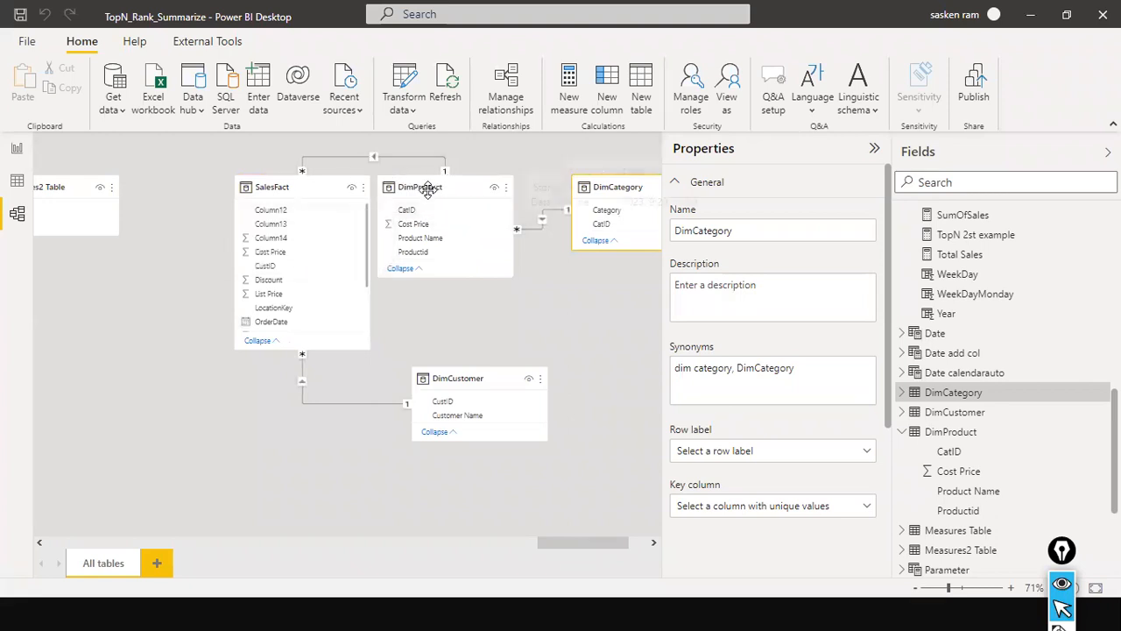
pyautogui.moveTo(431, 187); pyautogui.dragTo(467, 191)
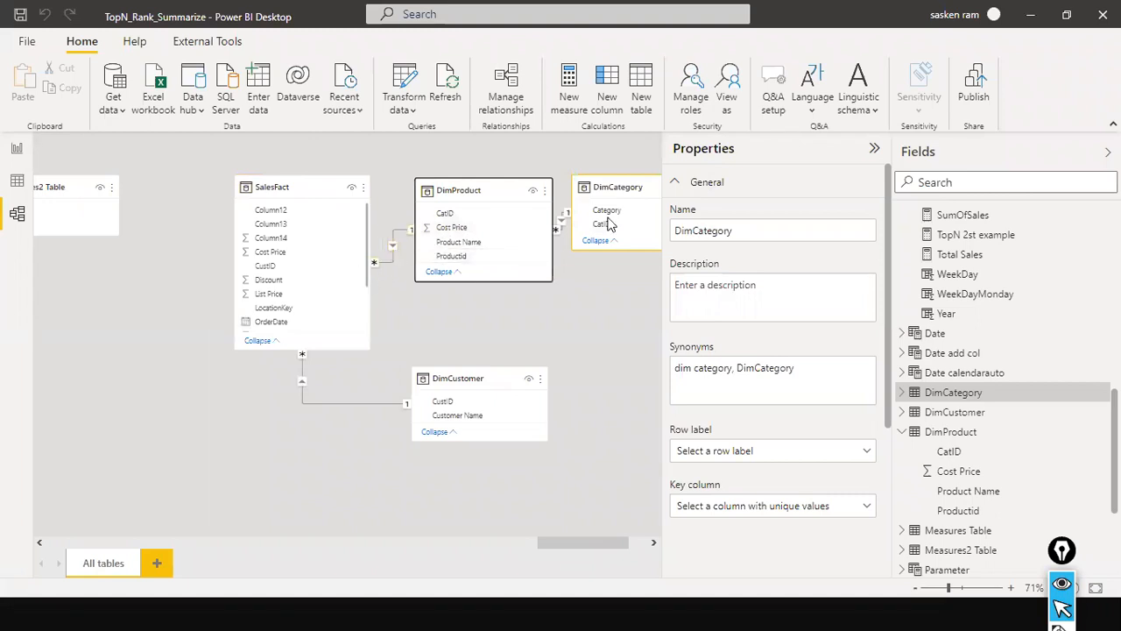
pyautogui.moveTo(624, 194)
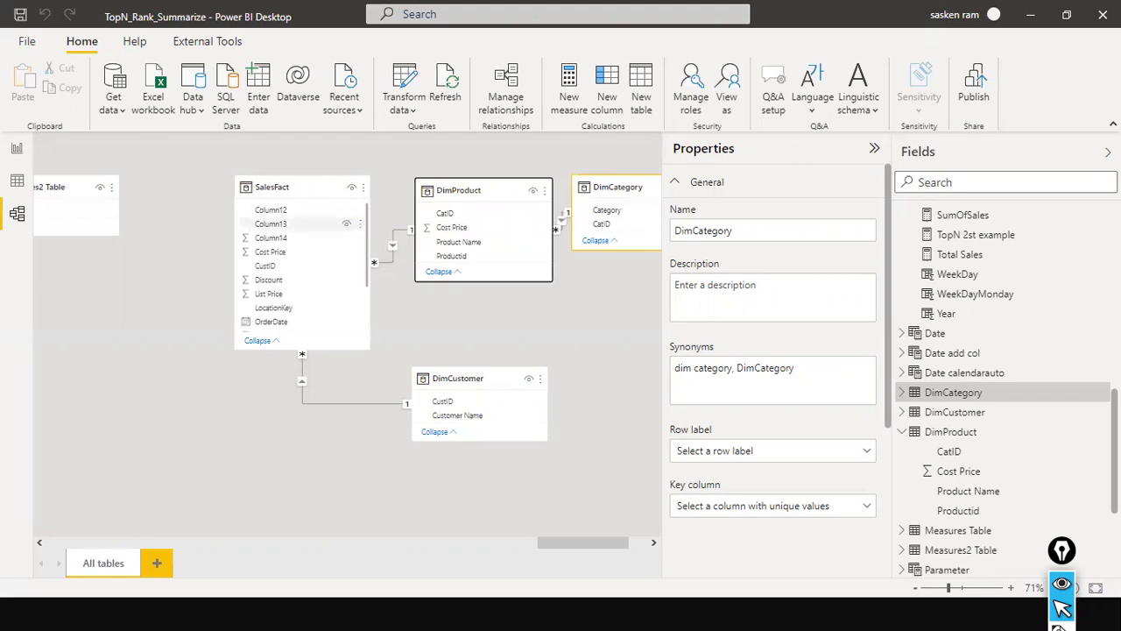
# Check the Total Sales per Category table in the report view and return to the model diagram
pyautogui.click(18, 149)
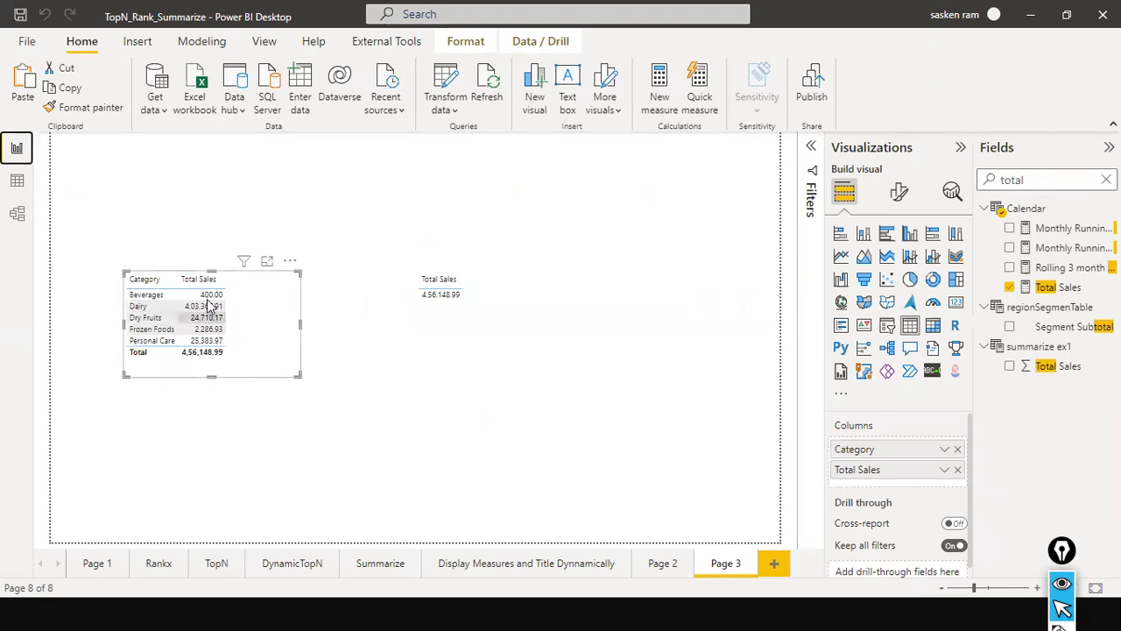
pyautogui.click(16, 219)
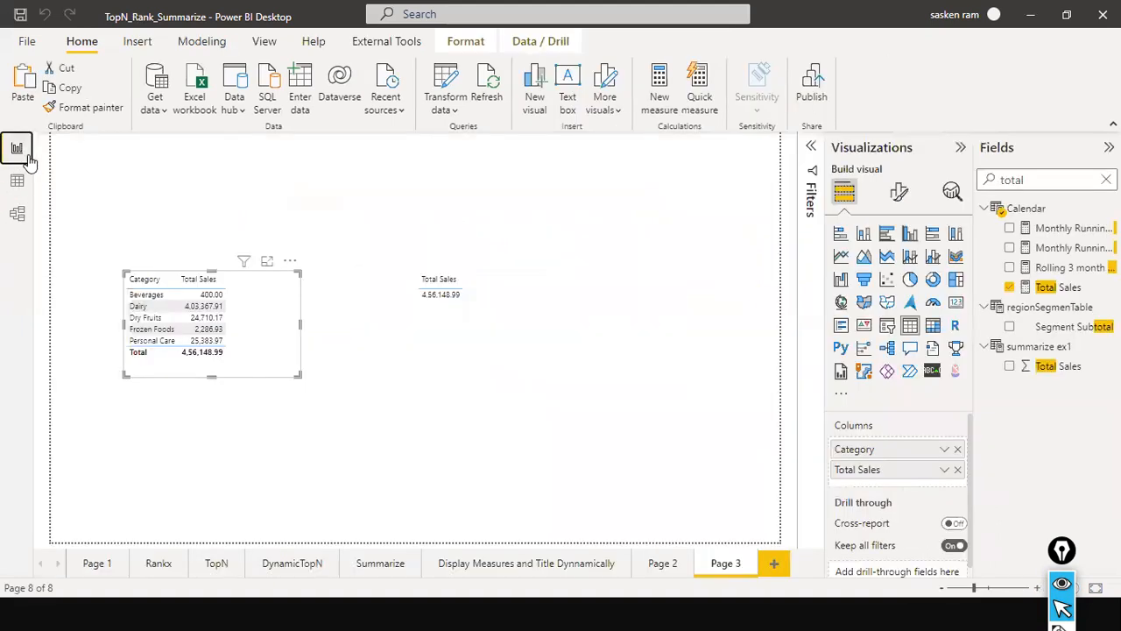
pyautogui.click(17, 214)
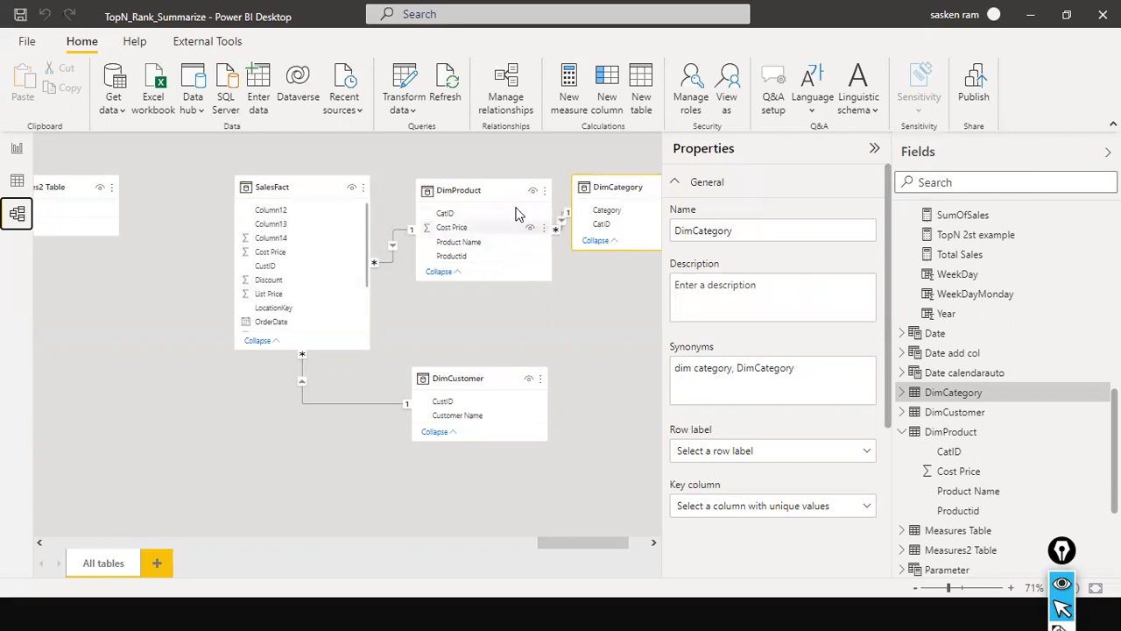
# Spread out the diagram cards, with SalesFact and DimCustomer lower and DimProduct and DimCategory in a row above
pyautogui.moveTo(320, 188); pyautogui.dragTo(248, 248)
pyautogui.moveTo(488, 379); pyautogui.dragTo(466, 419)
pyautogui.moveTo(445, 184); pyautogui.dragTo(356, 178)
pyautogui.moveTo(601, 175); pyautogui.dragTo(545, 177)
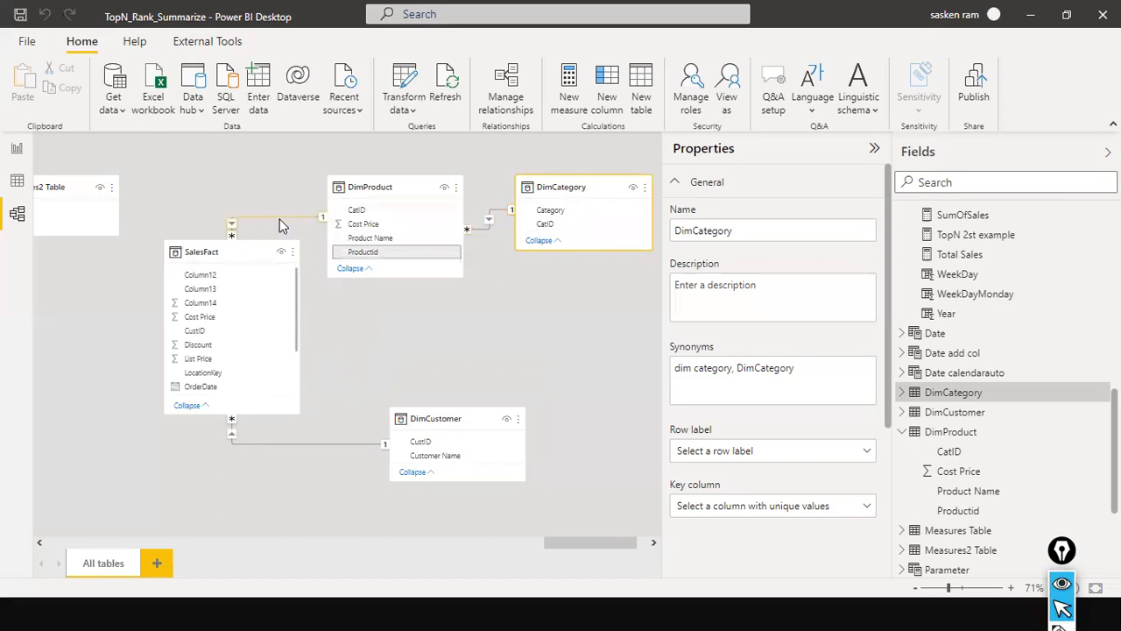
# Examine the field linking SalesFact to DimProduct and clear the diagram selection
pyautogui.scroll(-2, 253, 338)
pyautogui.scroll(-1, 259, 313)
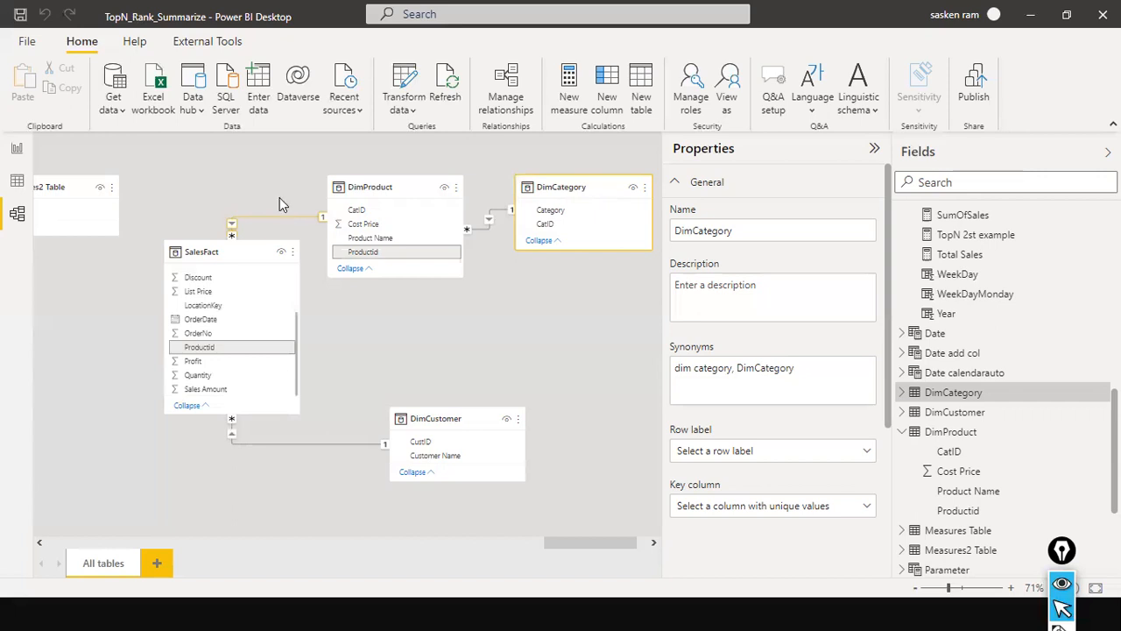
pyautogui.click(77, 159)
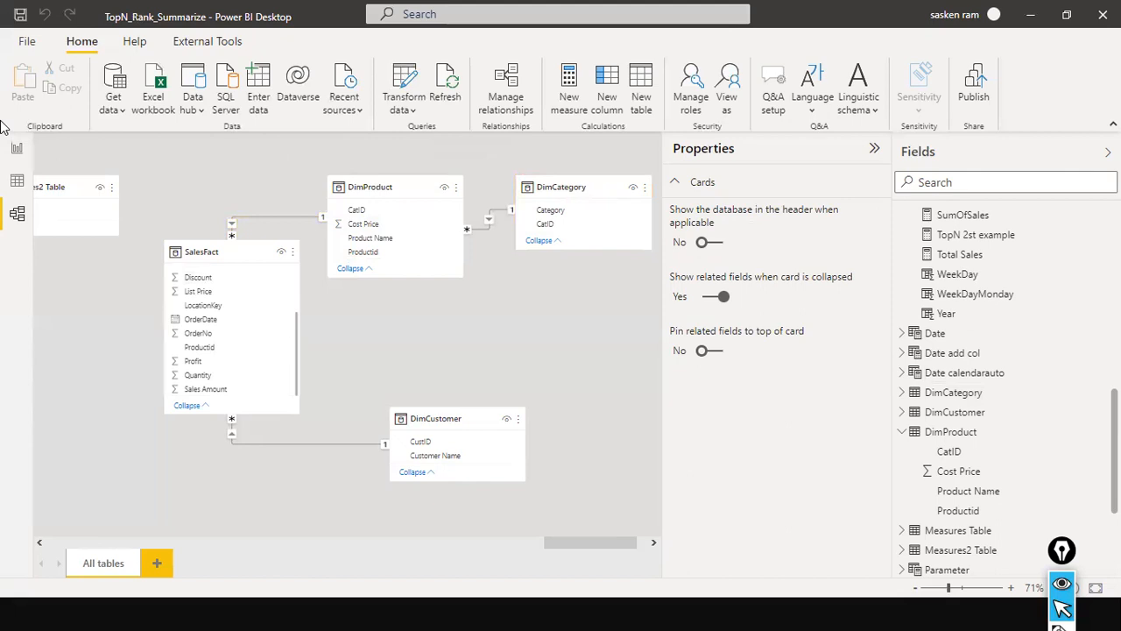
# Clear the field search in the report view and draw an arrow from the category table's total to the standalone Total Sales value
pyautogui.click(17, 148)
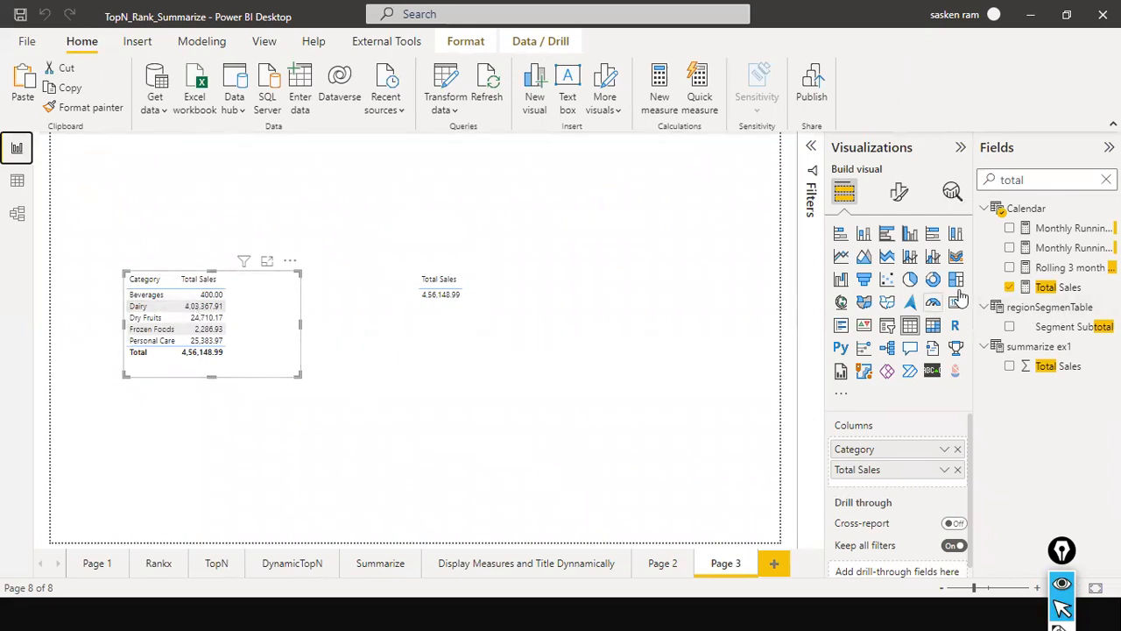
pyautogui.click(1106, 179)
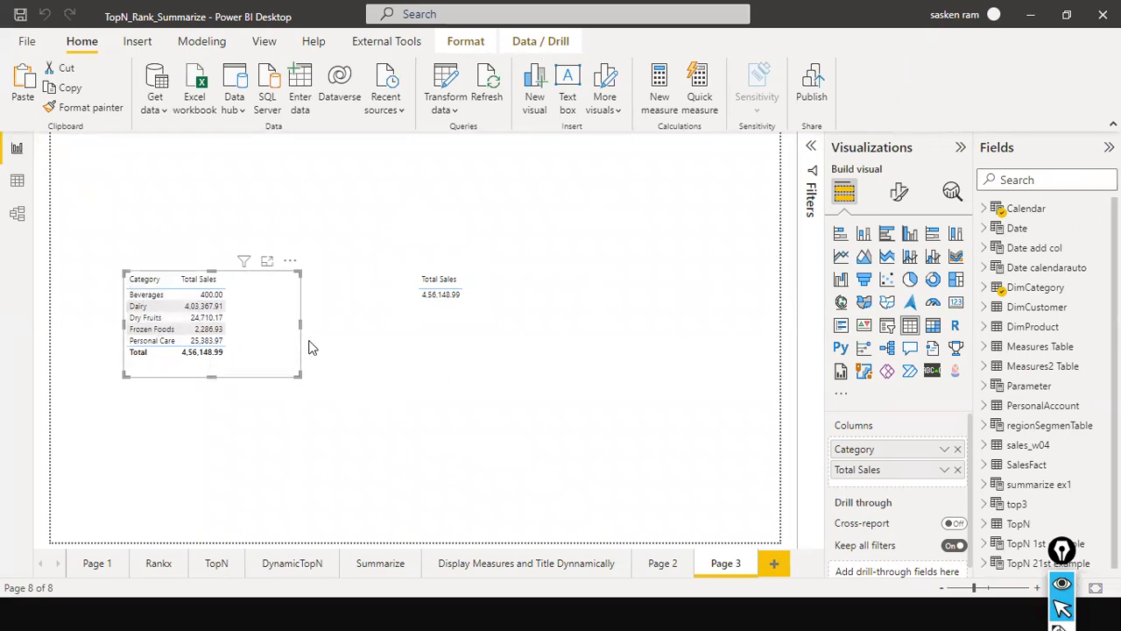
pyautogui.click(445, 330)
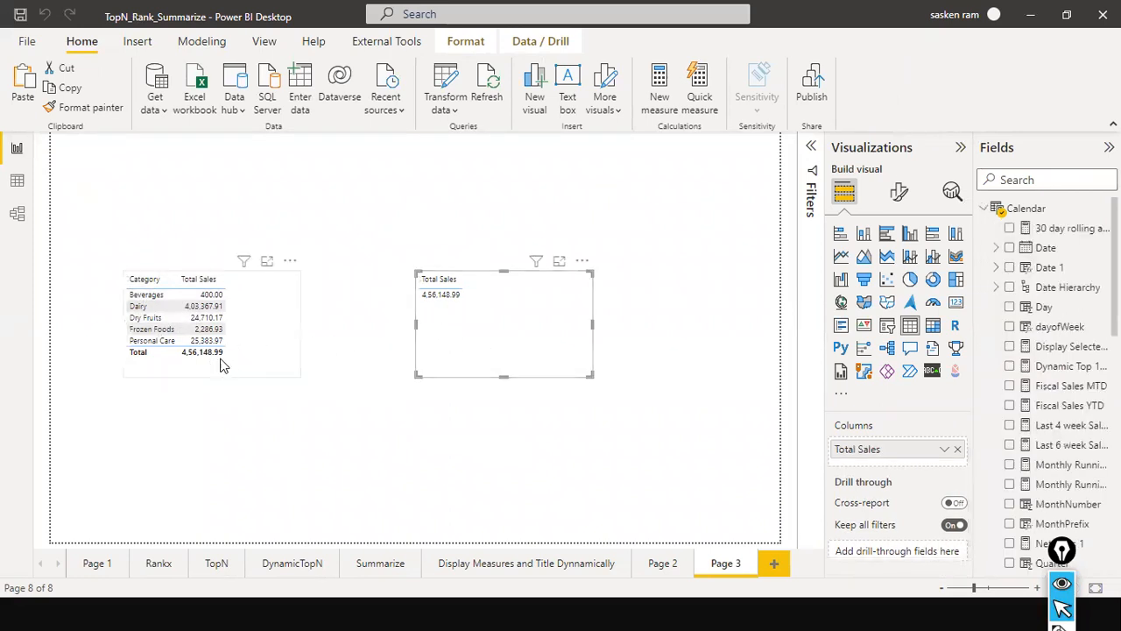
pyautogui.moveTo(223, 354)
pyautogui.mouseDown()
pyautogui.moveTo(405, 326)
pyautogui.moveTo(414, 295)
pyautogui.mouseUp()
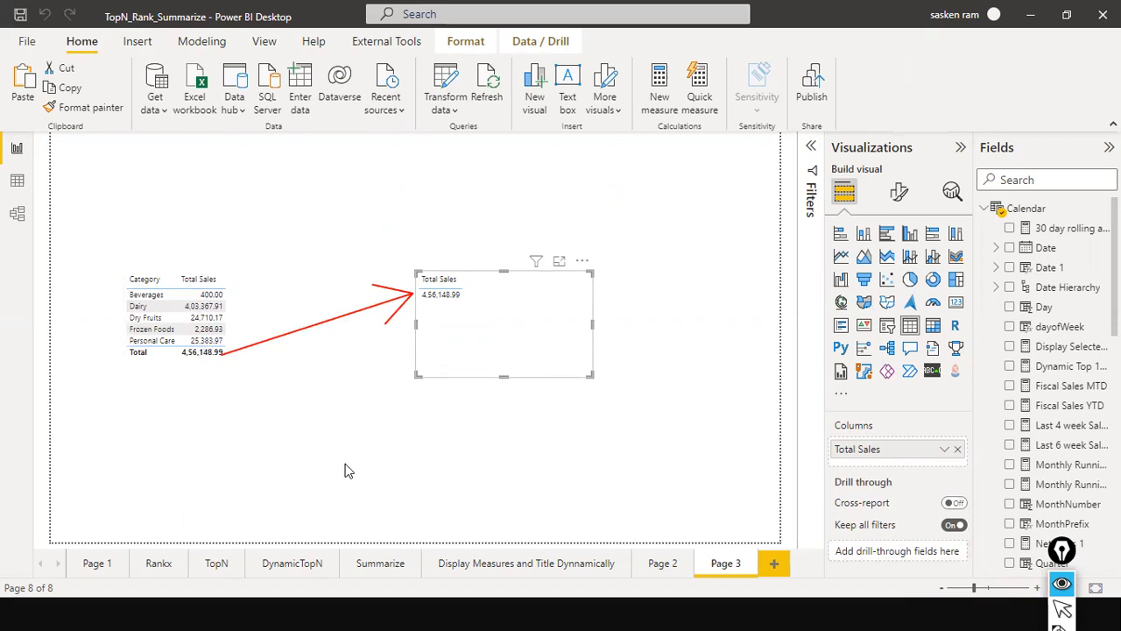
# Load Sheet1 from the Excel workbook DimLocation.xlsx into the model
pyautogui.click(164, 112)
pyautogui.click(187, 163)
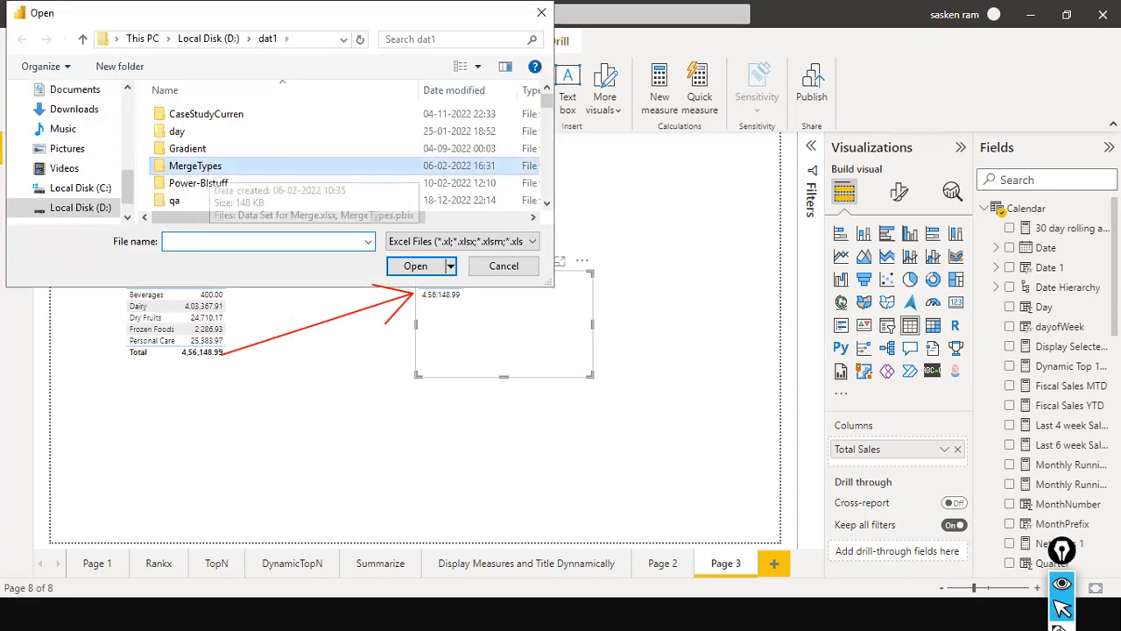
pyautogui.write('diml')
pyautogui.press('Down')
pyautogui.press('Return')
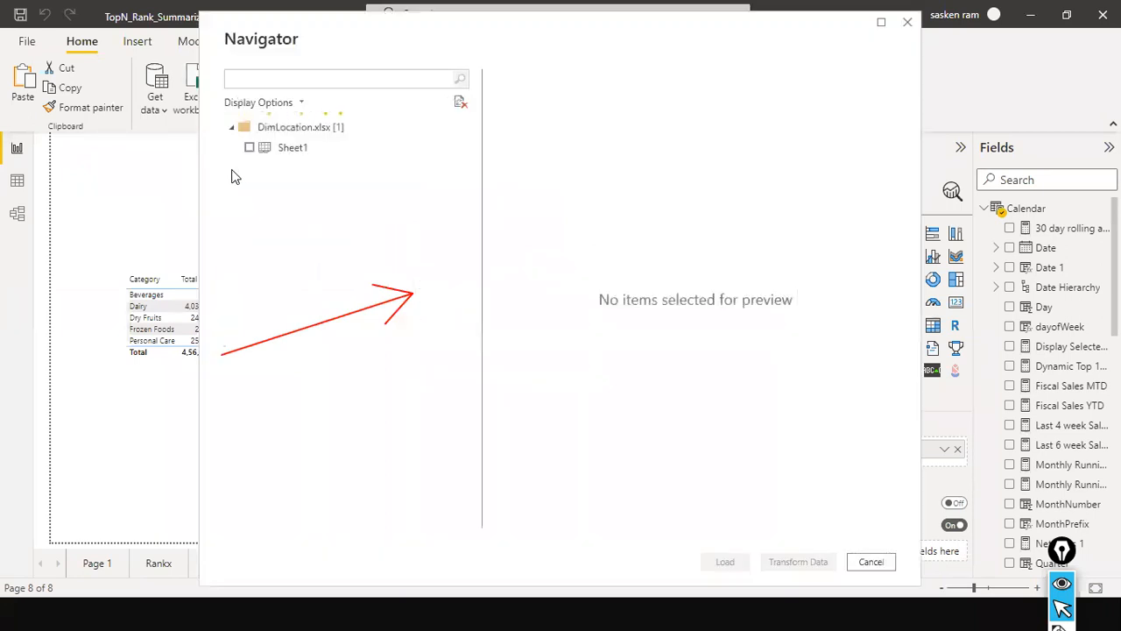
pyautogui.click(249, 149)
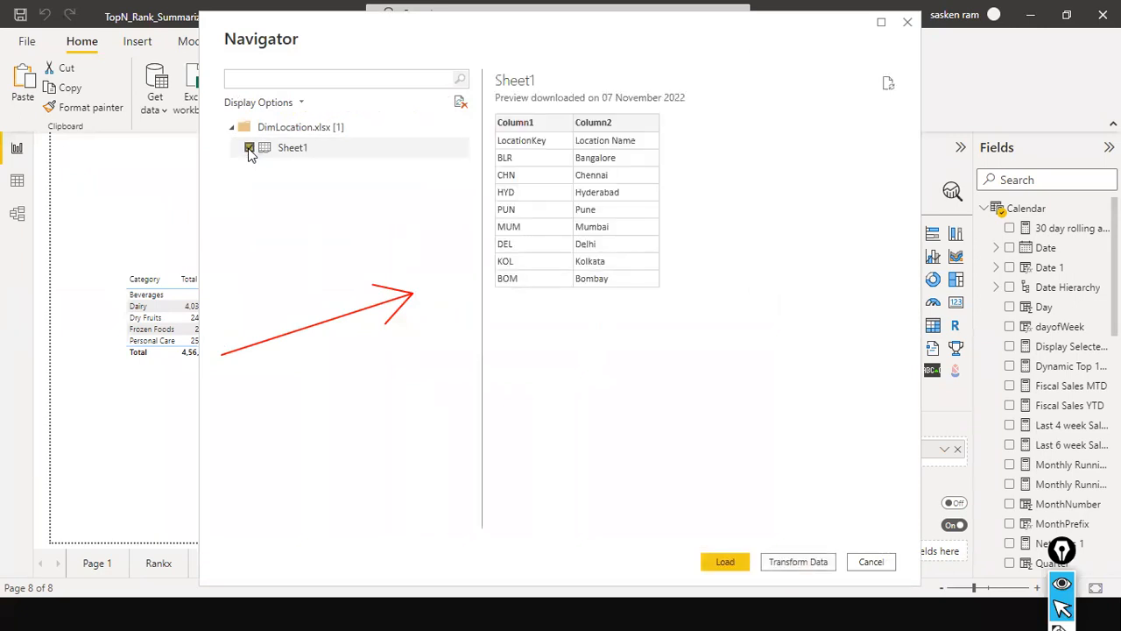
pyautogui.click(707, 563)
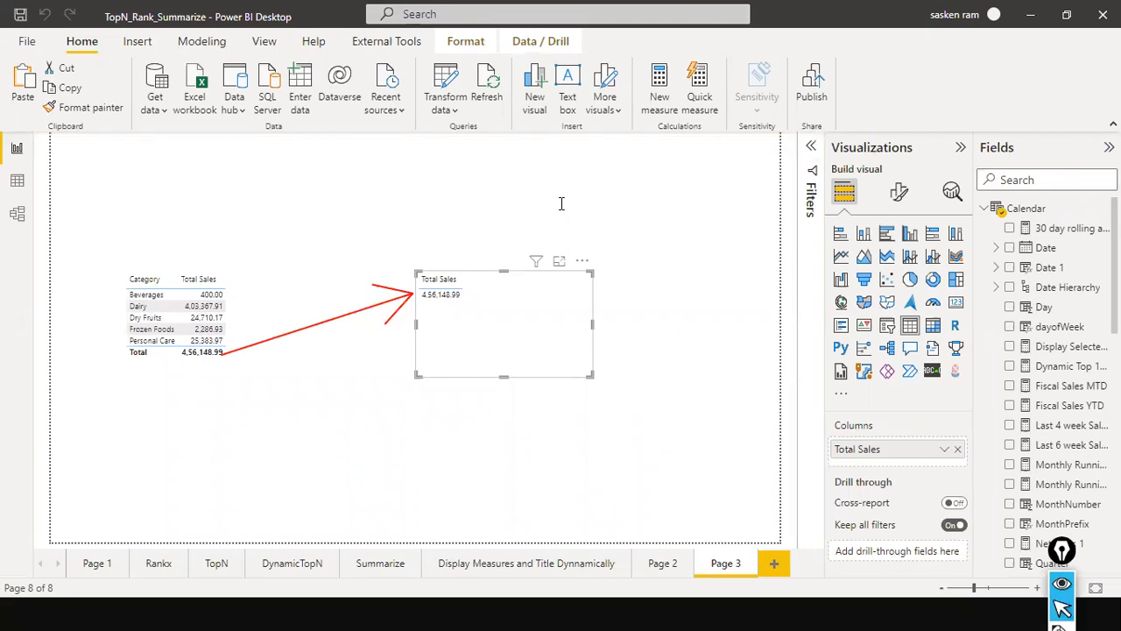
# Open the Power Query Editor and rename the Sheet1 query as DimLocation
pyautogui.click(455, 111)
pyautogui.click(453, 136)
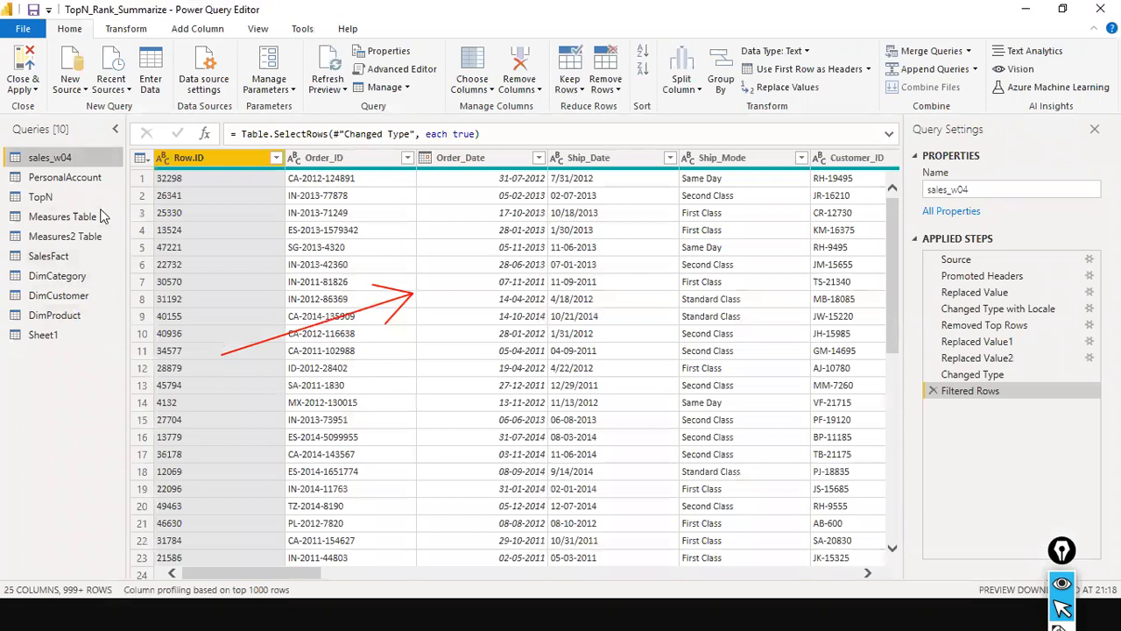
pyautogui.click(64, 337)
pyautogui.doubleClick(55, 334)
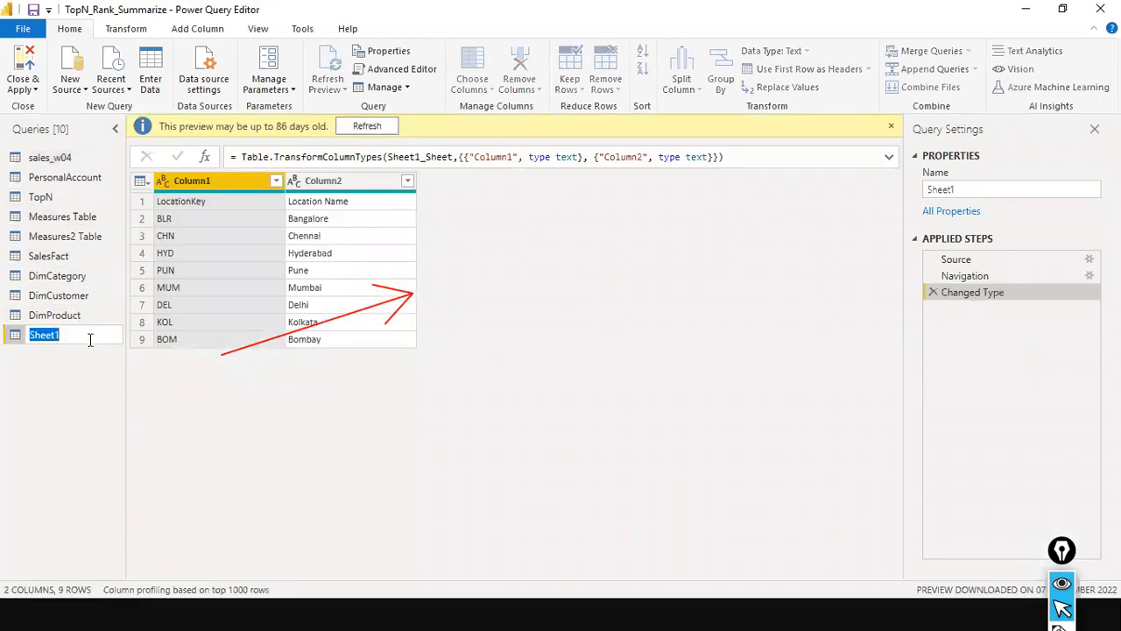
pyautogui.write('DimLocation')
pyautogui.press('Return')
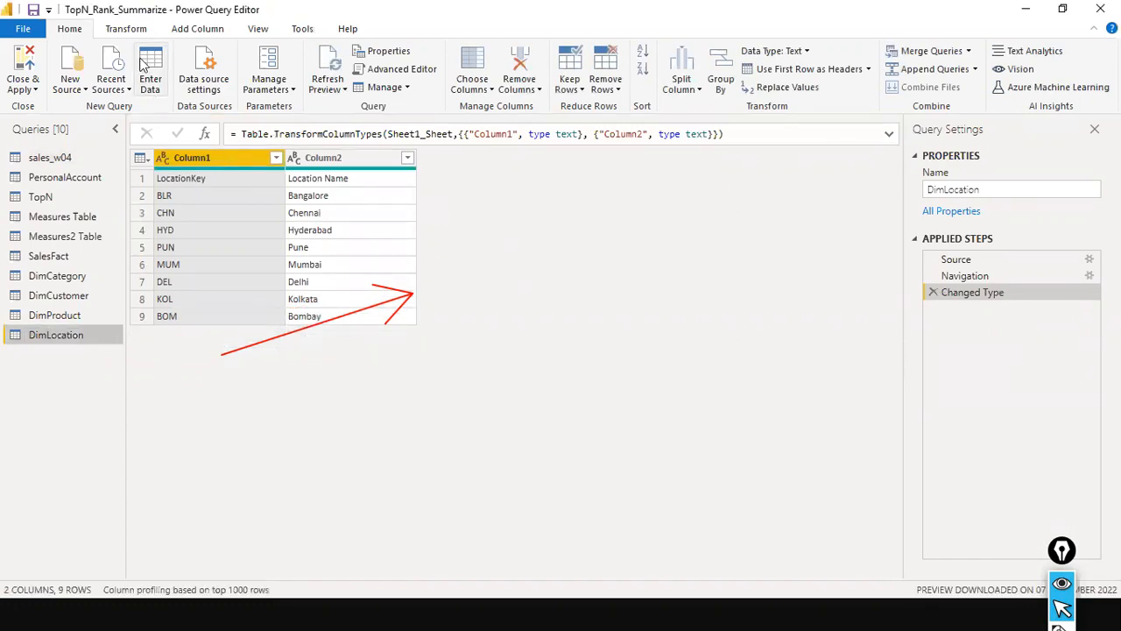
# Use the first row as headers in the DimLocation query and apply the pending query changes to the report
pyautogui.click(132, 31)
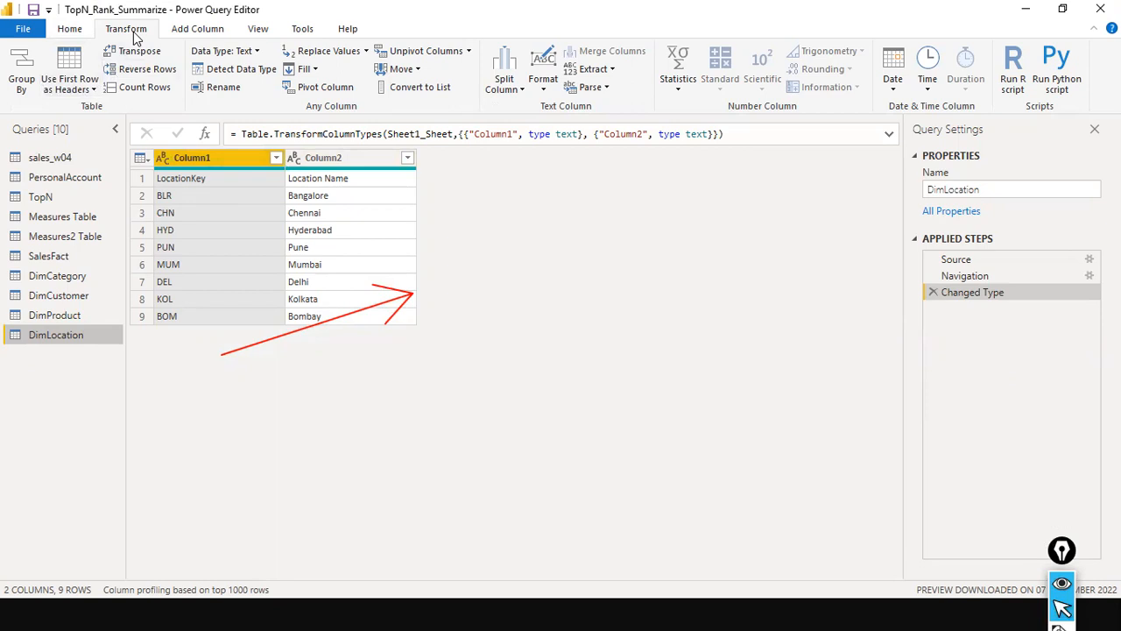
pyautogui.click(93, 90)
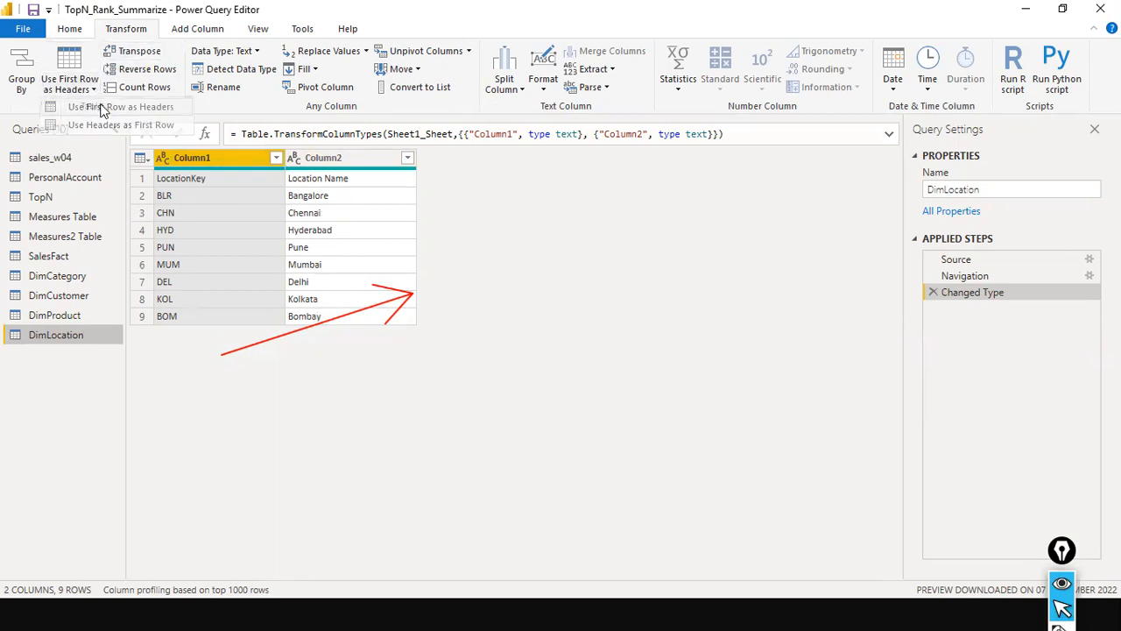
pyautogui.click(100, 108)
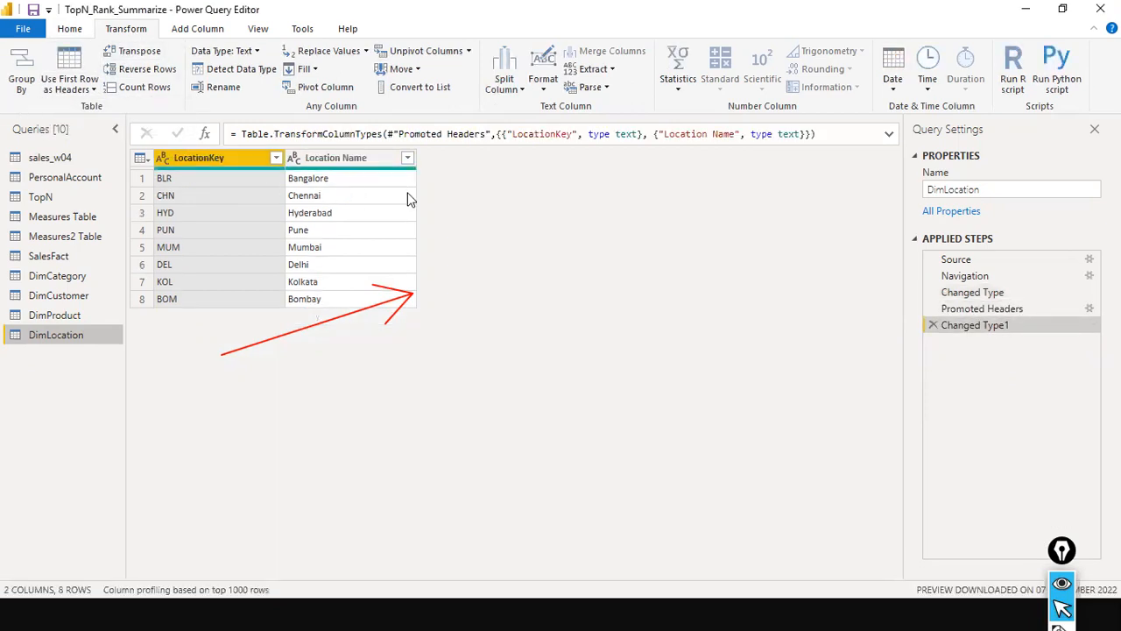
pyautogui.click(22, 28)
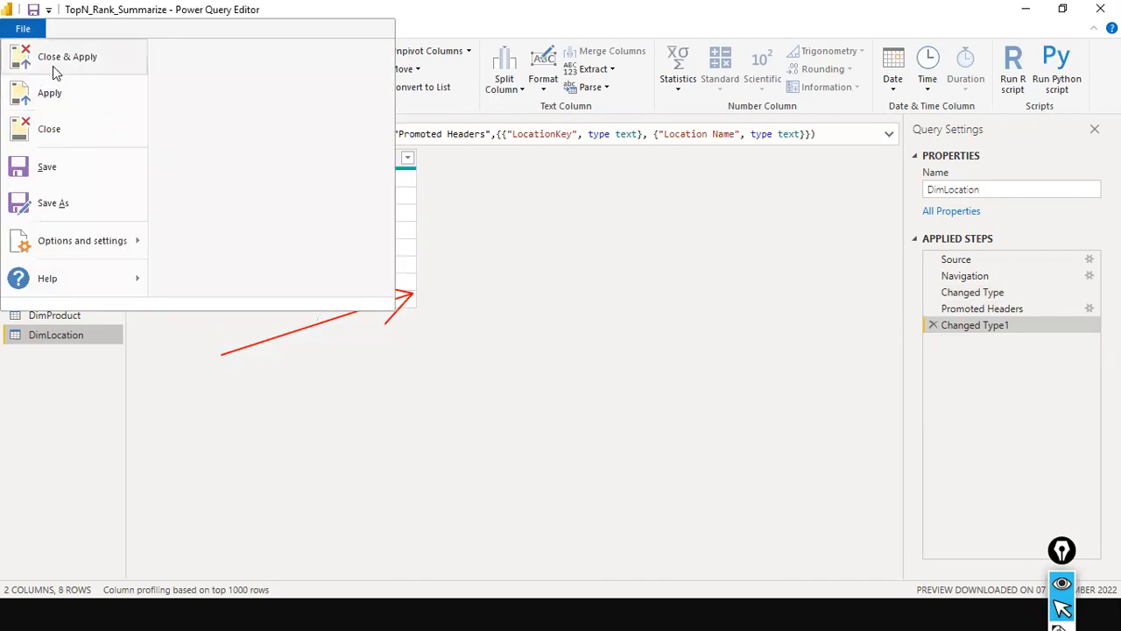
pyautogui.click(526, 250)
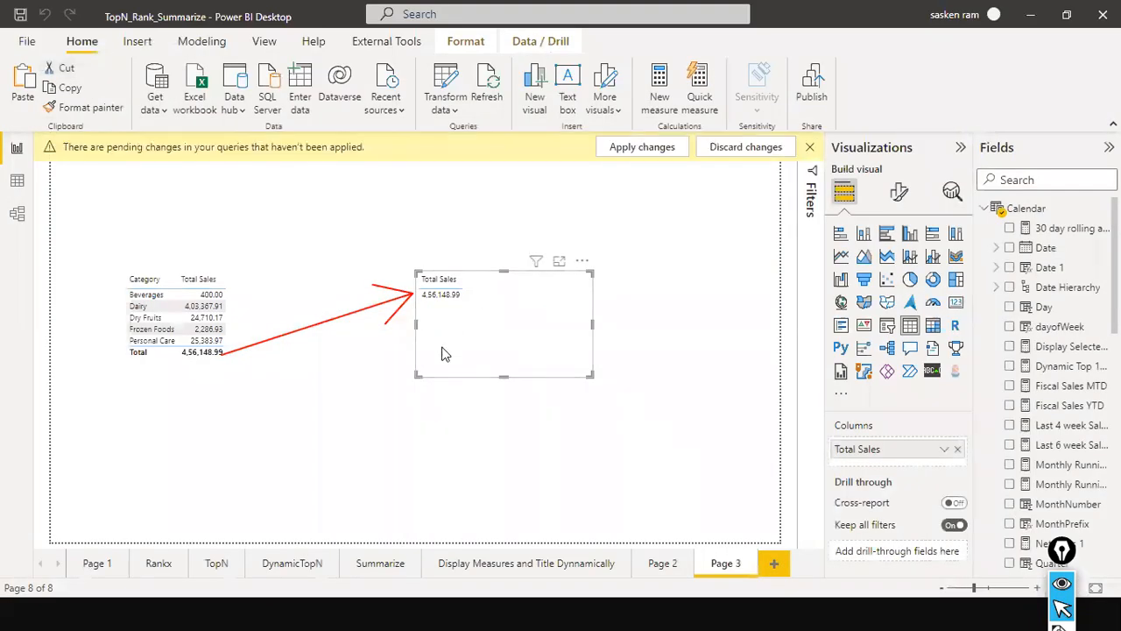
pyautogui.click(663, 153)
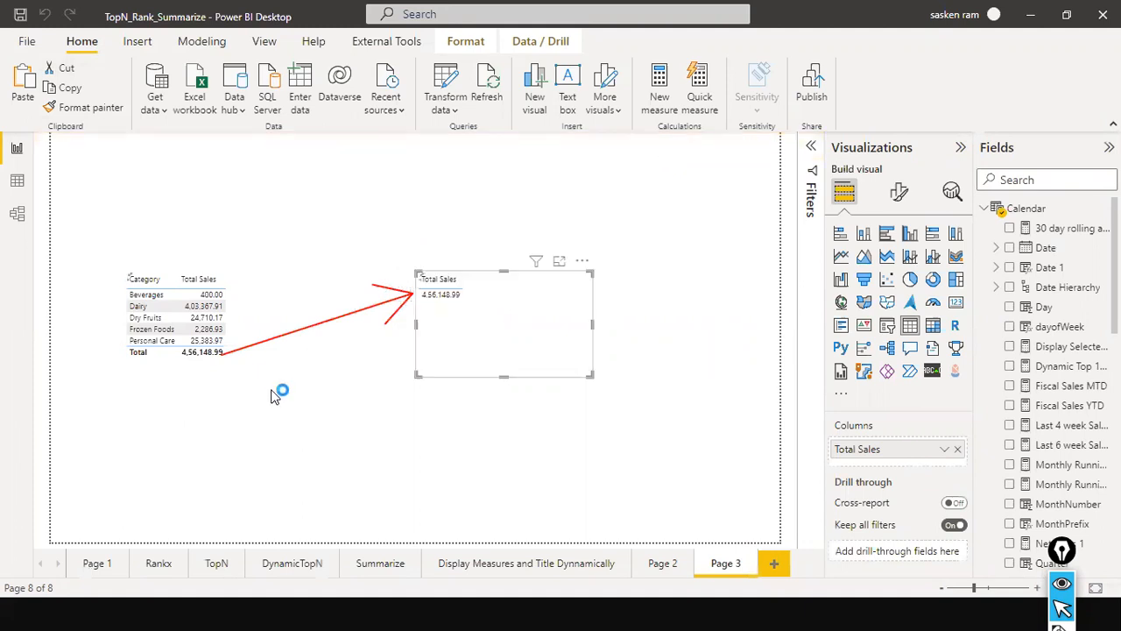
# Remove Category from the table showing Total Sales per category and expand DimCategory in the field list
pyautogui.click(243, 329)
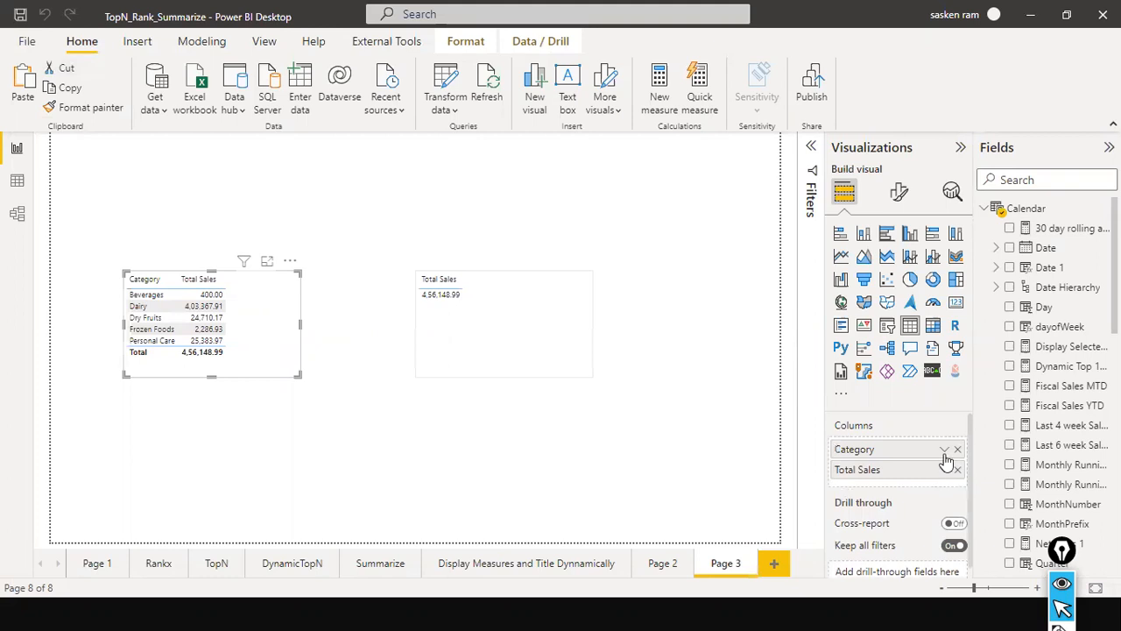
pyautogui.click(958, 449)
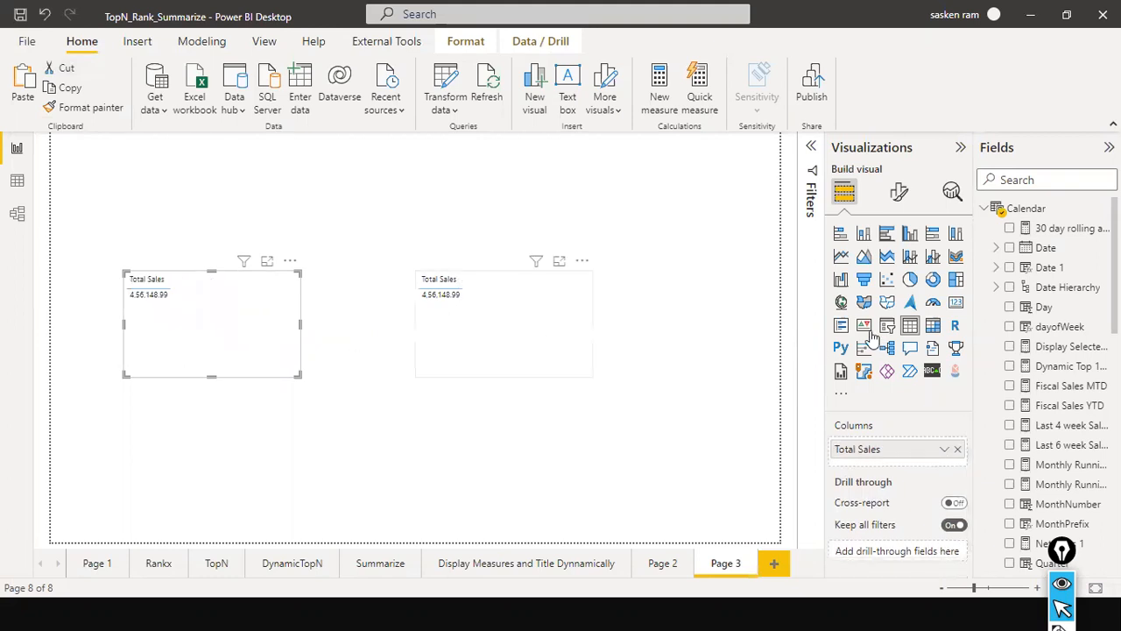
pyautogui.scroll(-3, 1010, 341)
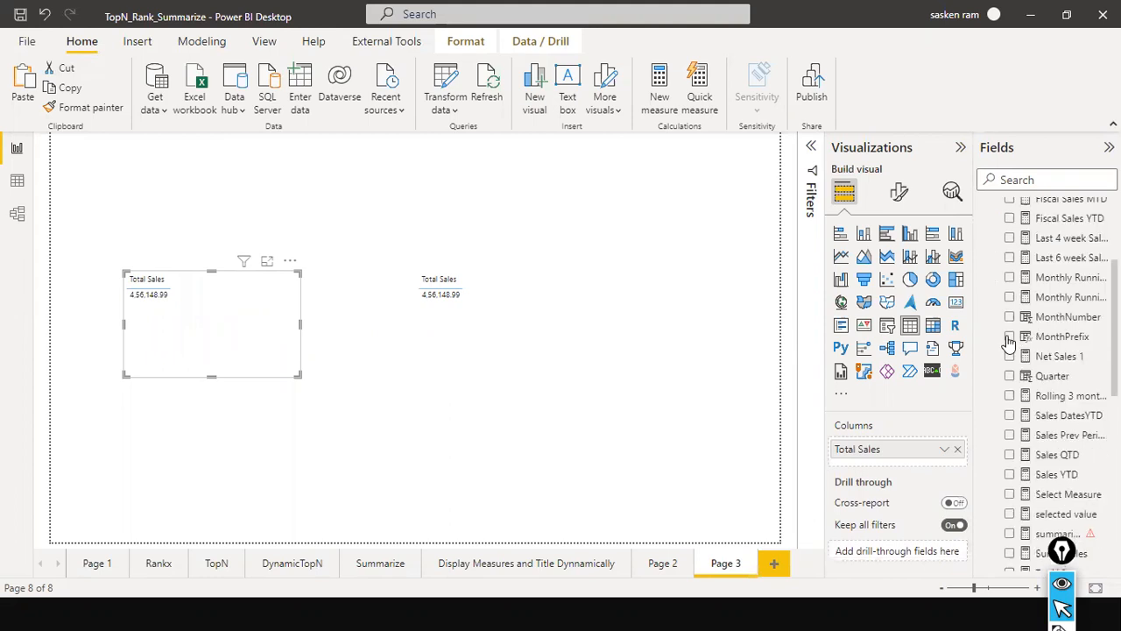
pyautogui.scroll(-5, 1007, 344)
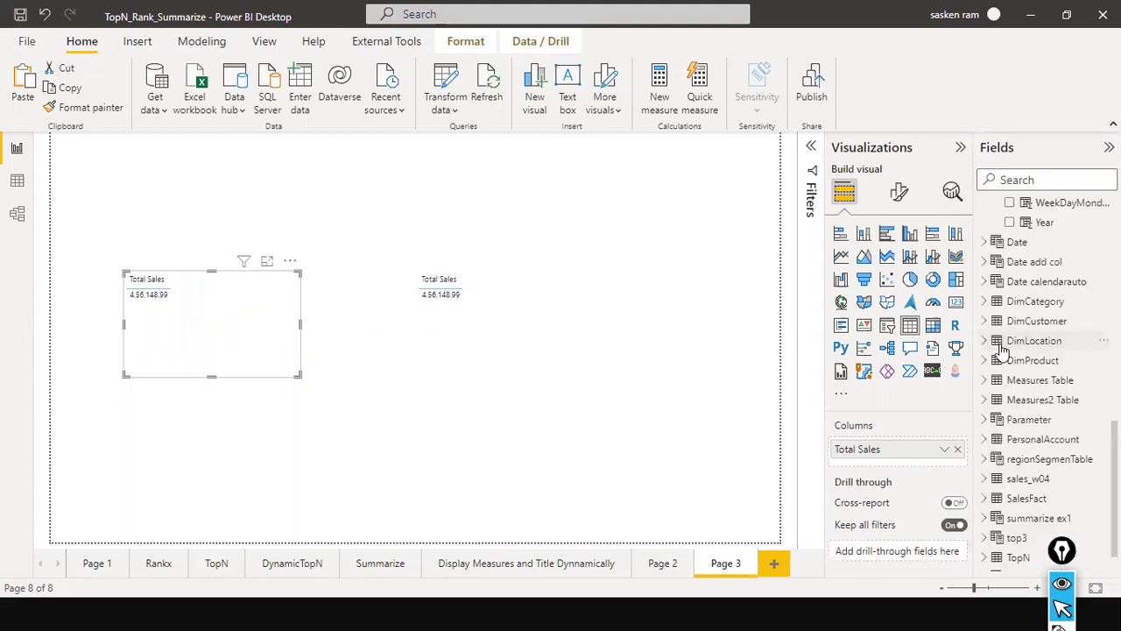
pyautogui.scroll(-1, 1001, 348)
pyautogui.click(985, 285)
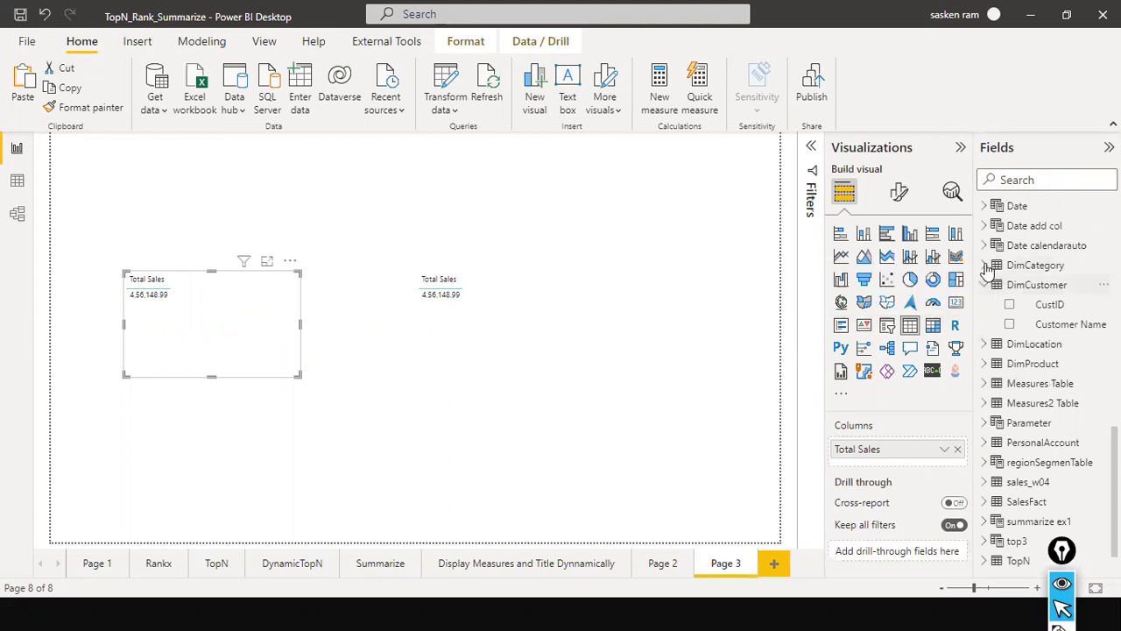
pyautogui.click(984, 265)
pyautogui.click(436, 353)
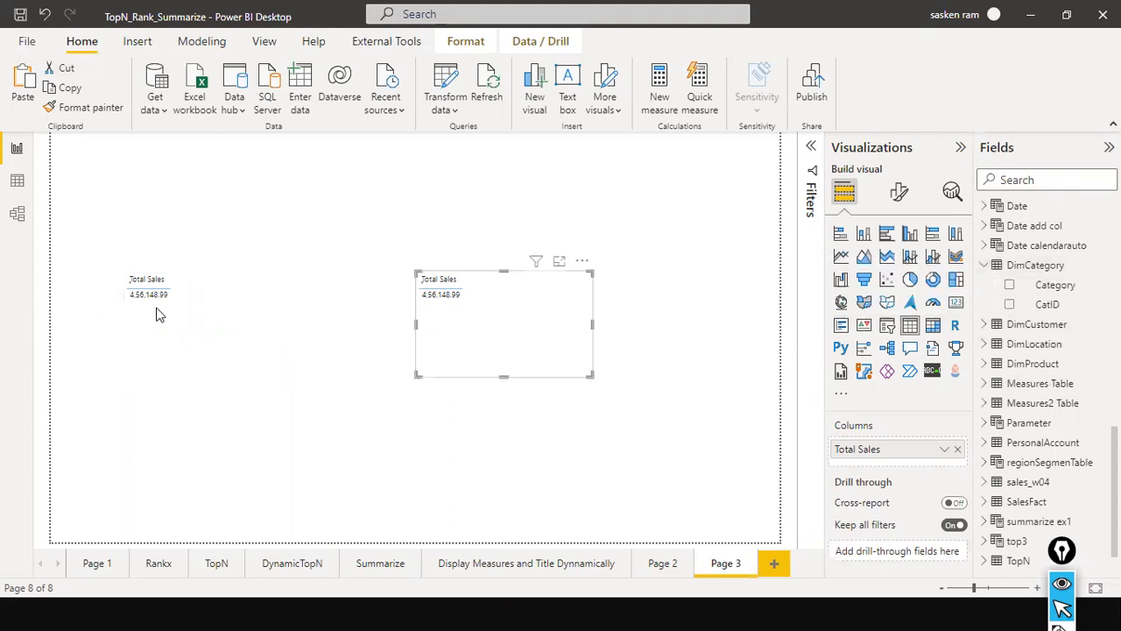
pyautogui.click(300, 326)
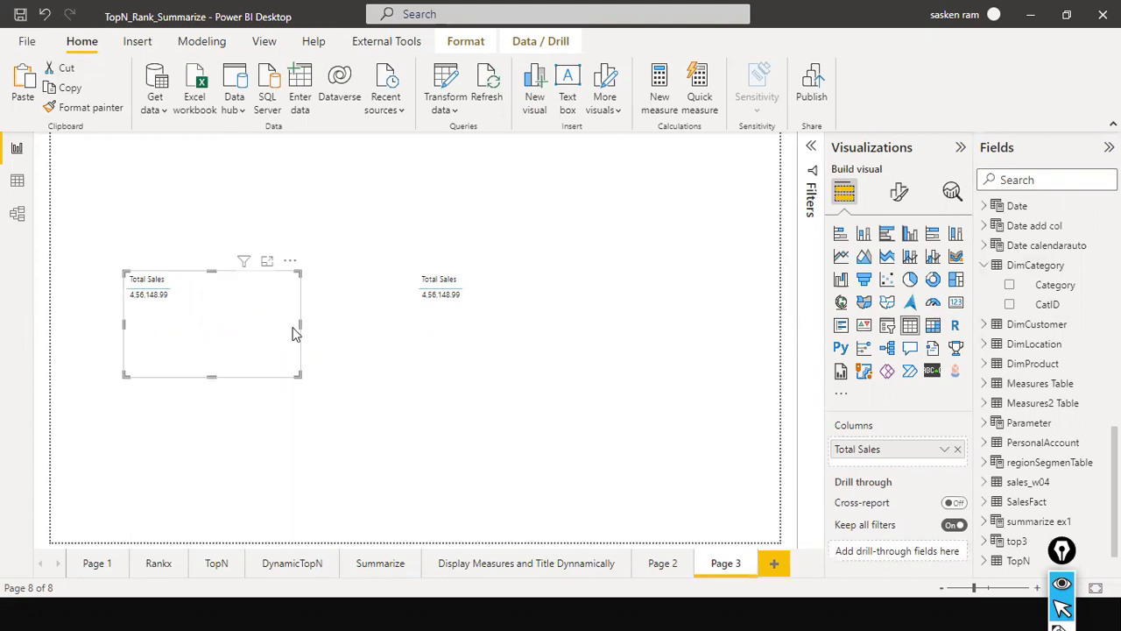
pyautogui.click(429, 335)
pyautogui.click(244, 338)
pyautogui.click(479, 328)
# Search the fields for "total sa" and examine the formula of the Total Sales measure in the Calendar table
pyautogui.click(223, 318)
pyautogui.click(1049, 179)
pyautogui.write('totl')
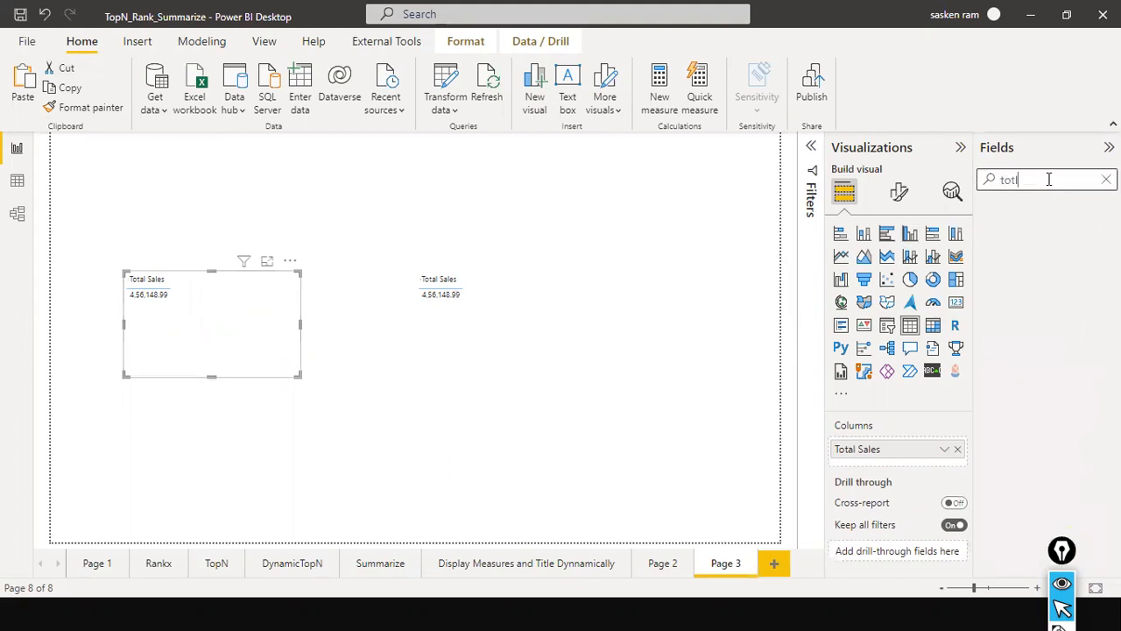
pyautogui.press('BackSpace')
pyautogui.write('al')
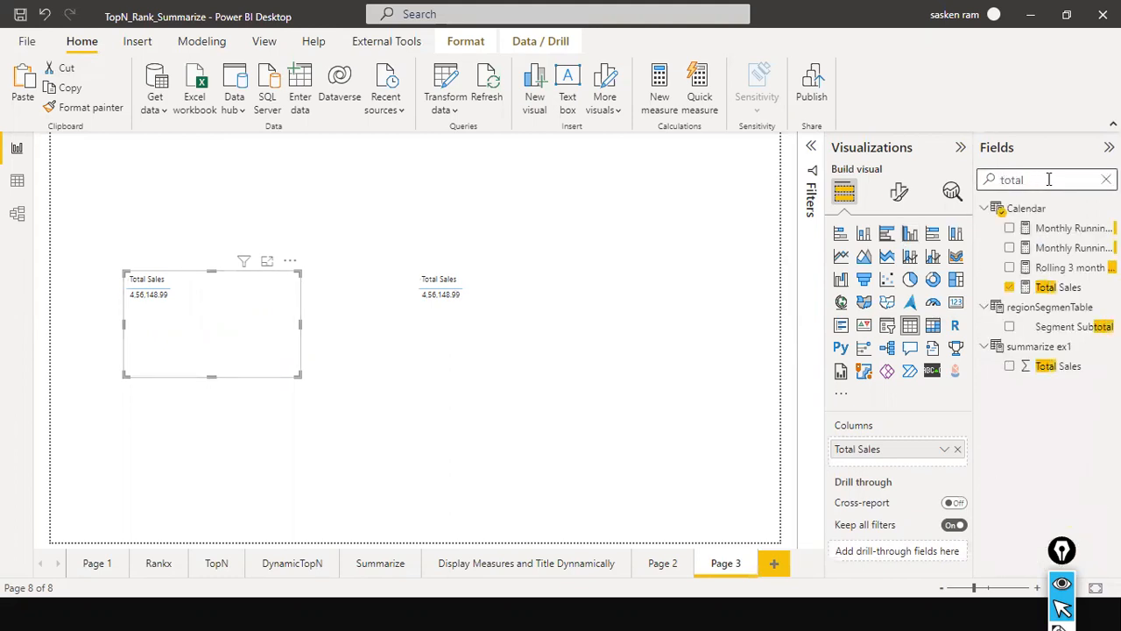
pyautogui.write(' sa')
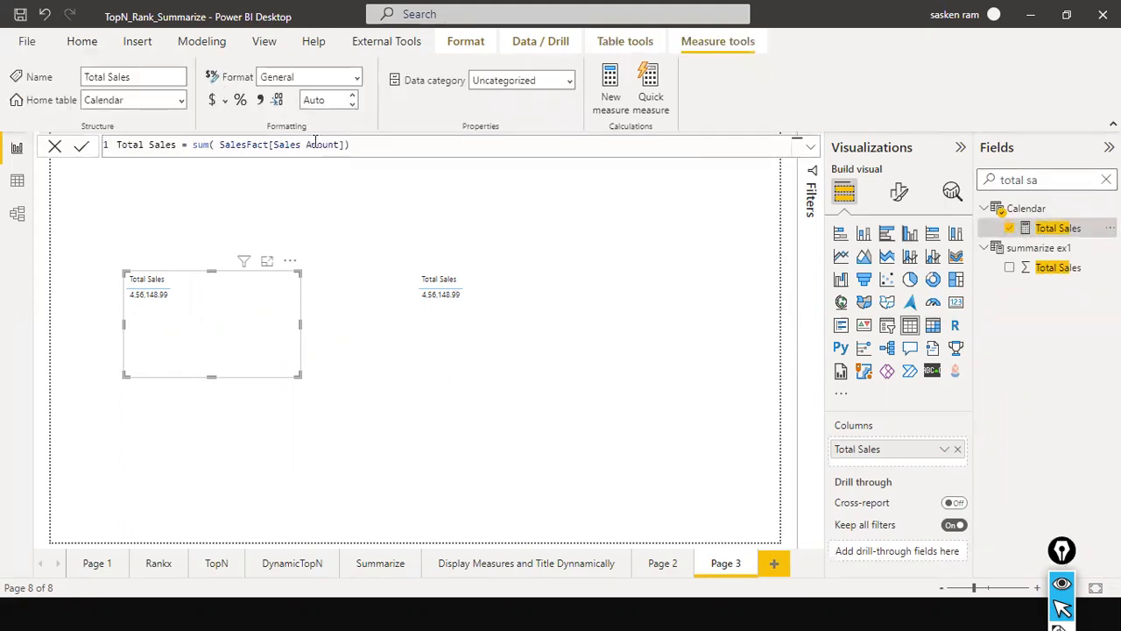
pyautogui.moveTo(360, 146); pyautogui.dragTo(230, 143)
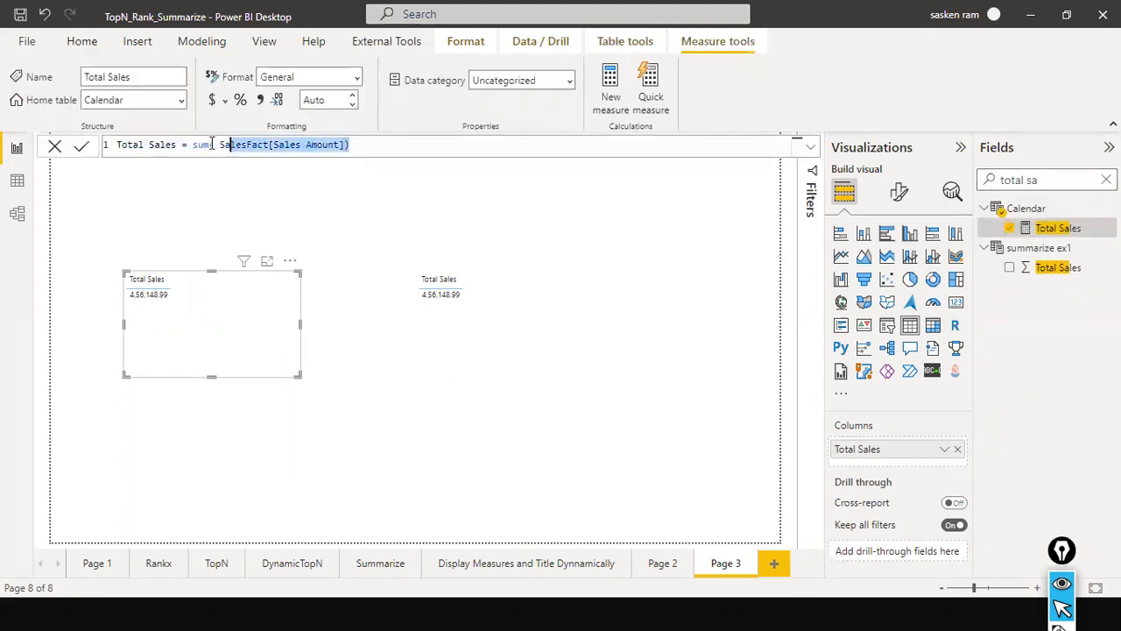
pyautogui.click(150, 143)
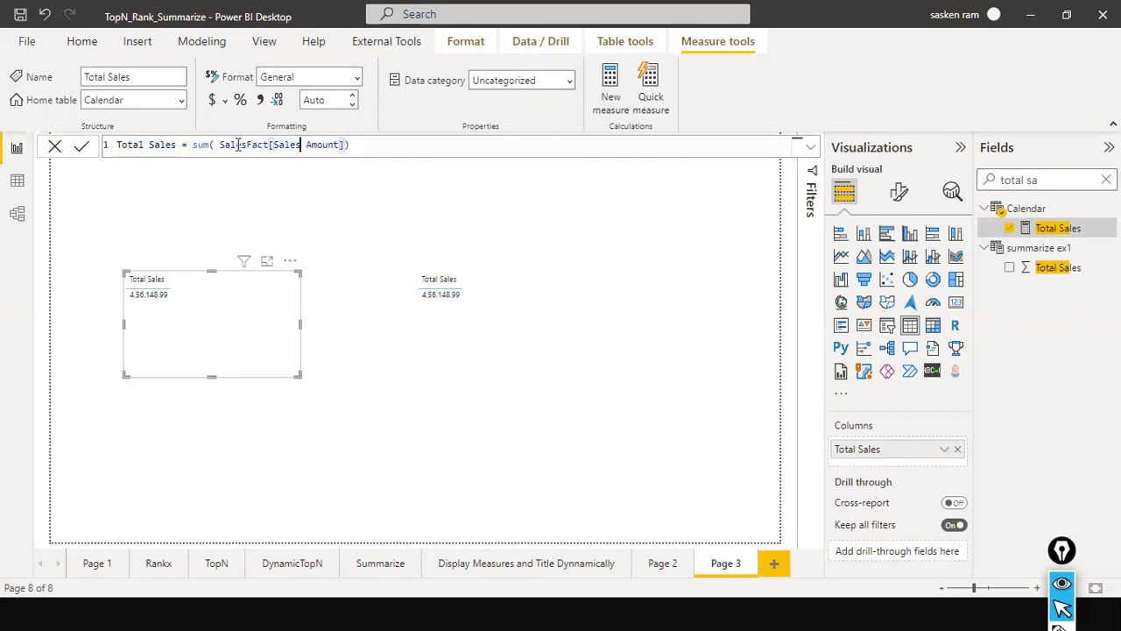
pyautogui.moveTo(175, 144); pyautogui.dragTo(76, 150)
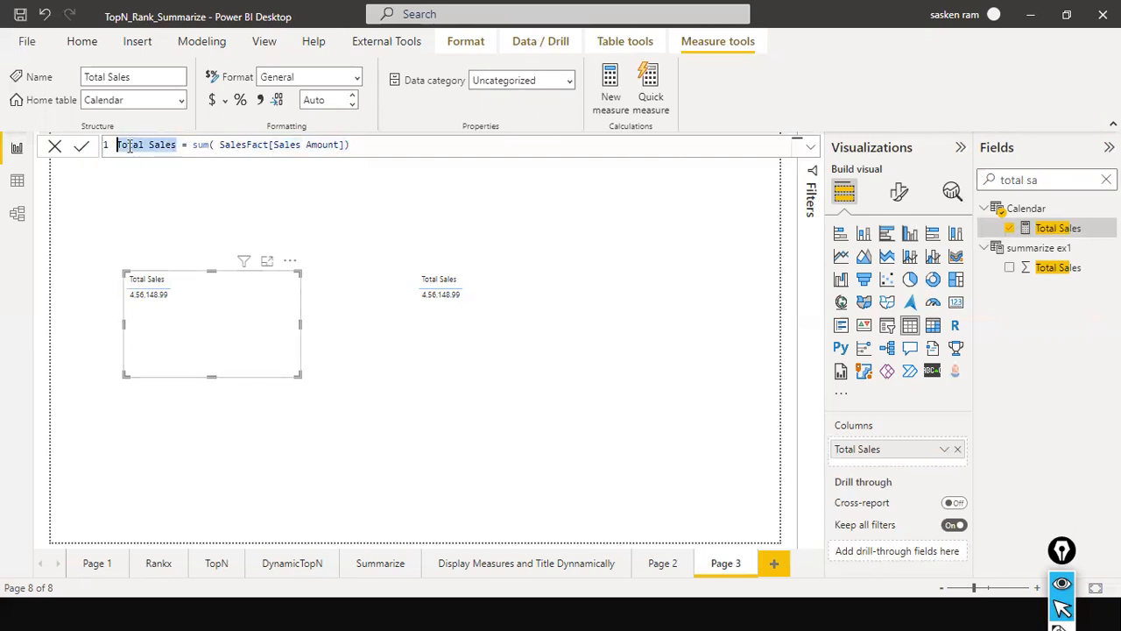
pyautogui.press('Escape')
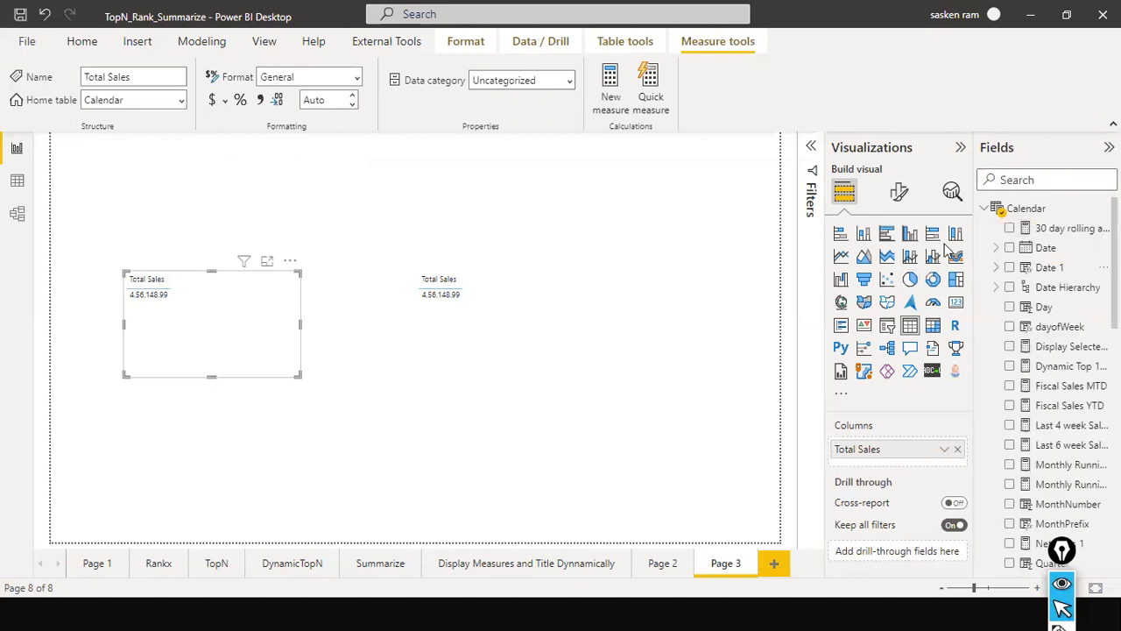
pyautogui.click(531, 372)
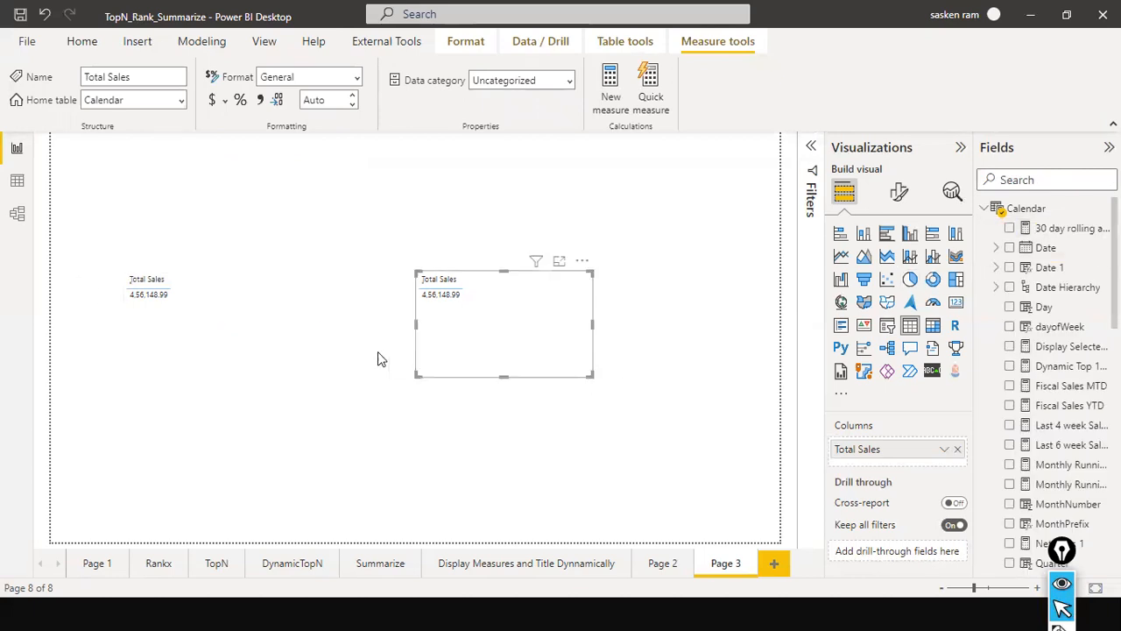
pyautogui.click(246, 335)
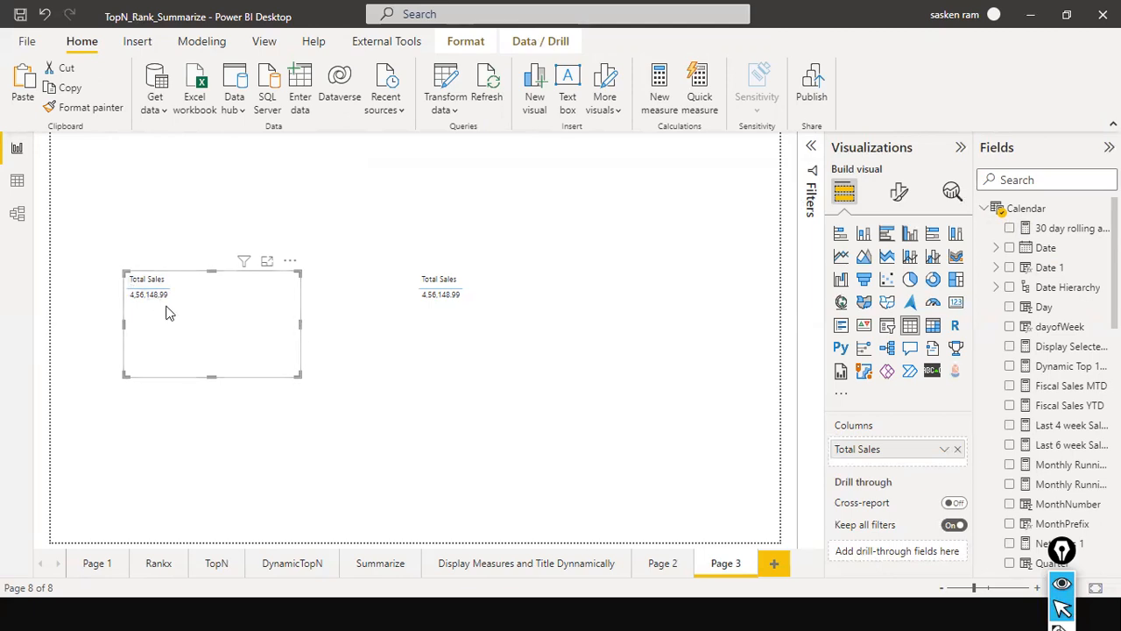
pyautogui.click(434, 330)
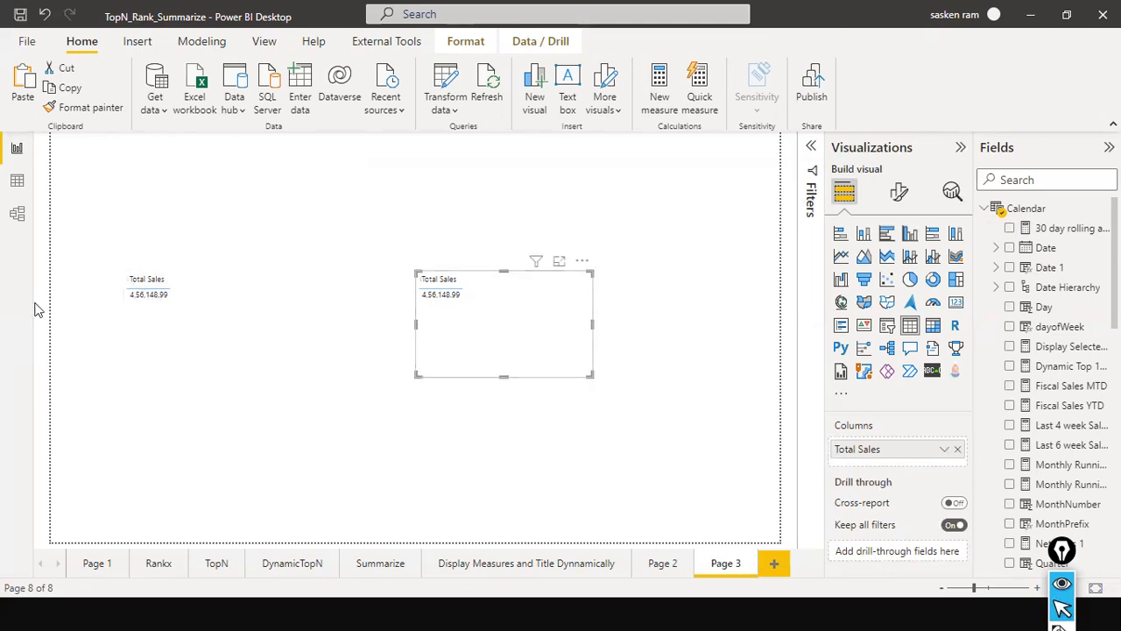
pyautogui.click(123, 319)
pyautogui.click(443, 343)
pyautogui.click(228, 326)
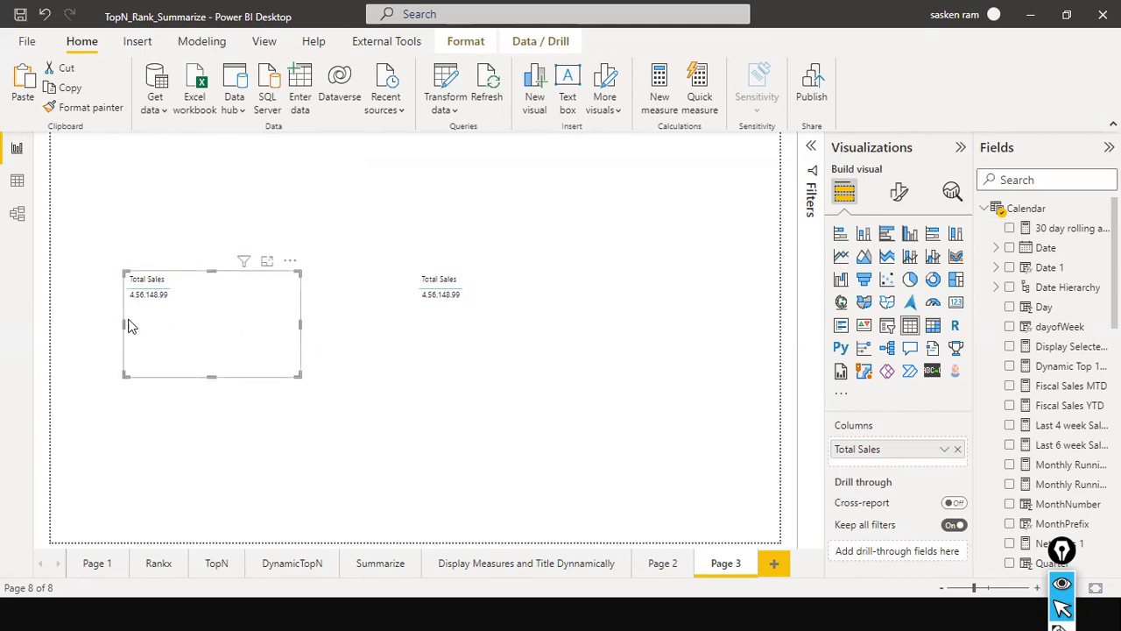
# Add Category from DimCategory to the first Total Sales table and place it before the Total Sales column
pyautogui.scroll(-3, 1010, 310)
pyautogui.scroll(3, 1010, 289)
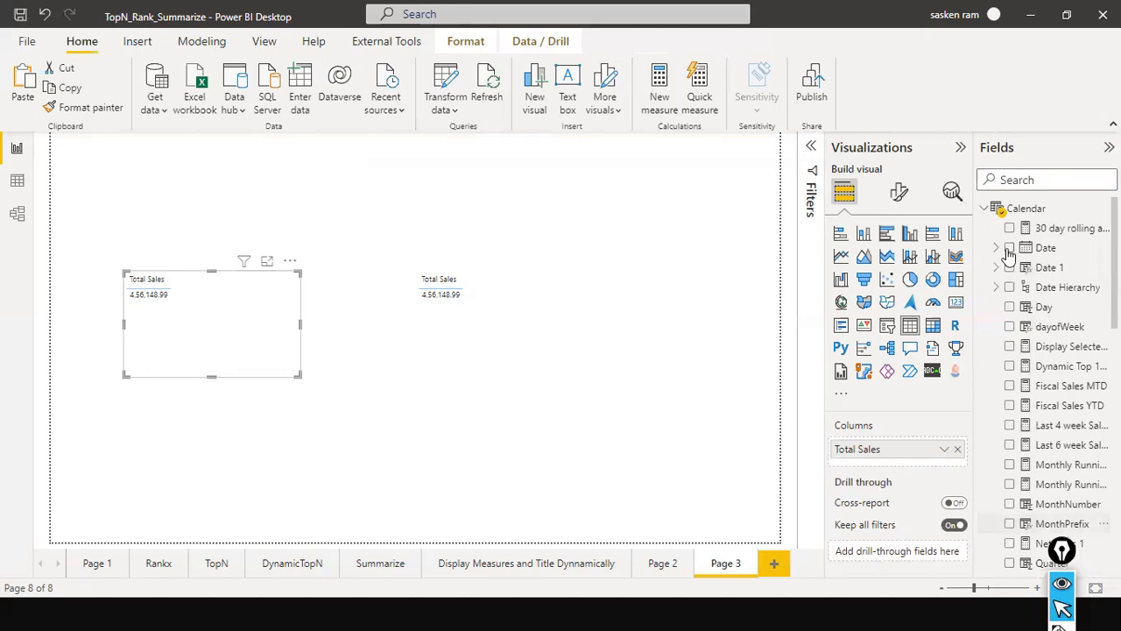
pyautogui.click(984, 209)
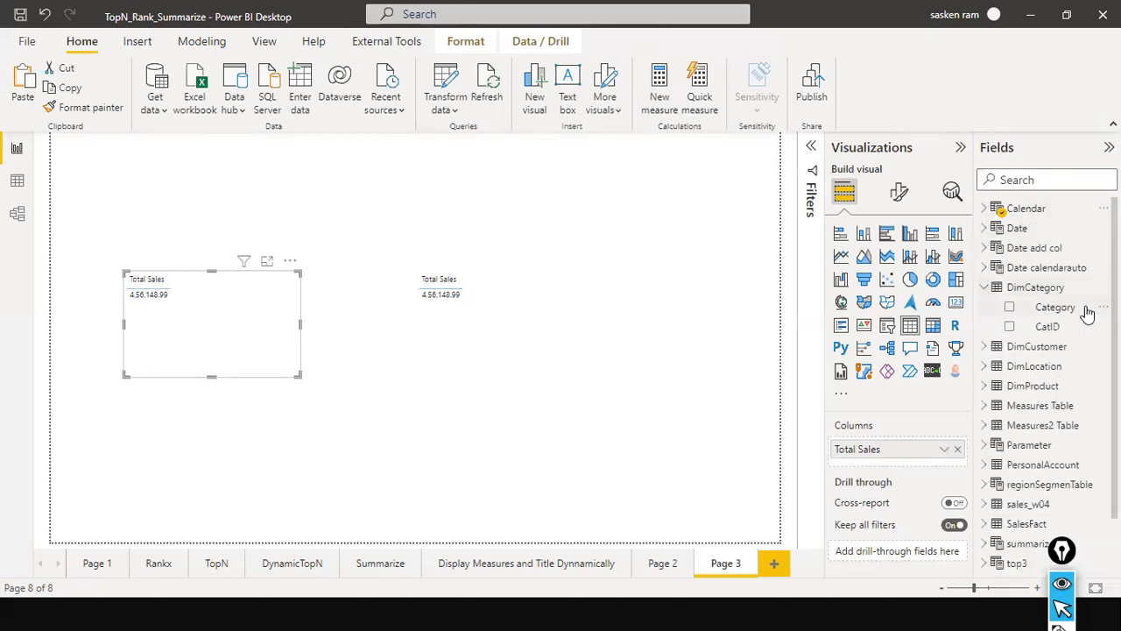
pyautogui.moveTo(1062, 308); pyautogui.dragTo(205, 299)
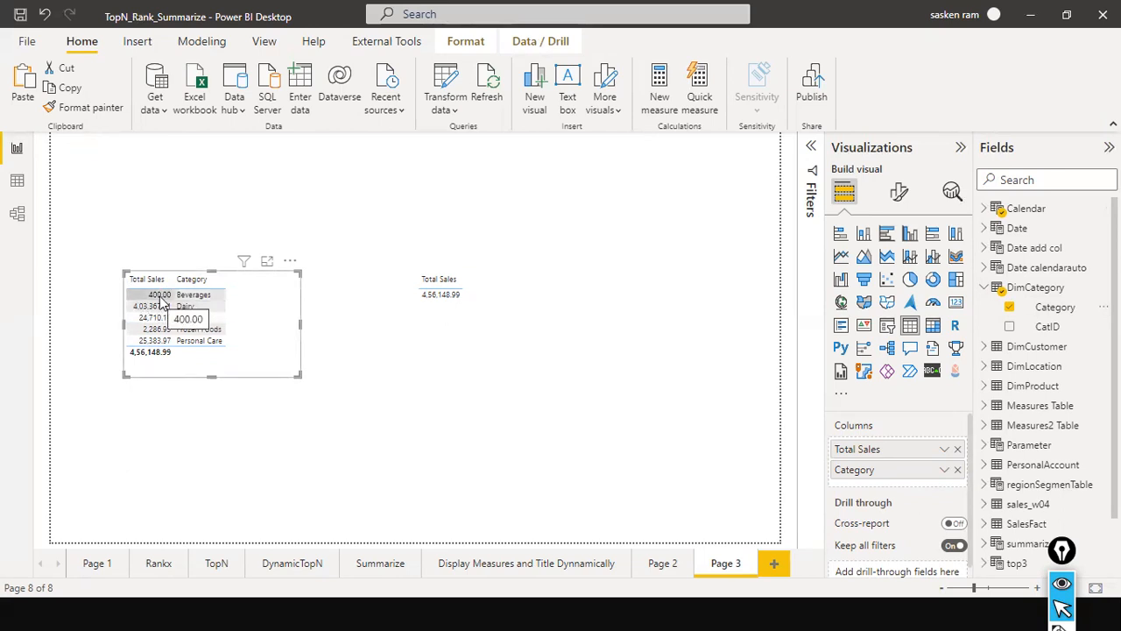
pyautogui.moveTo(874, 474); pyautogui.dragTo(868, 449)
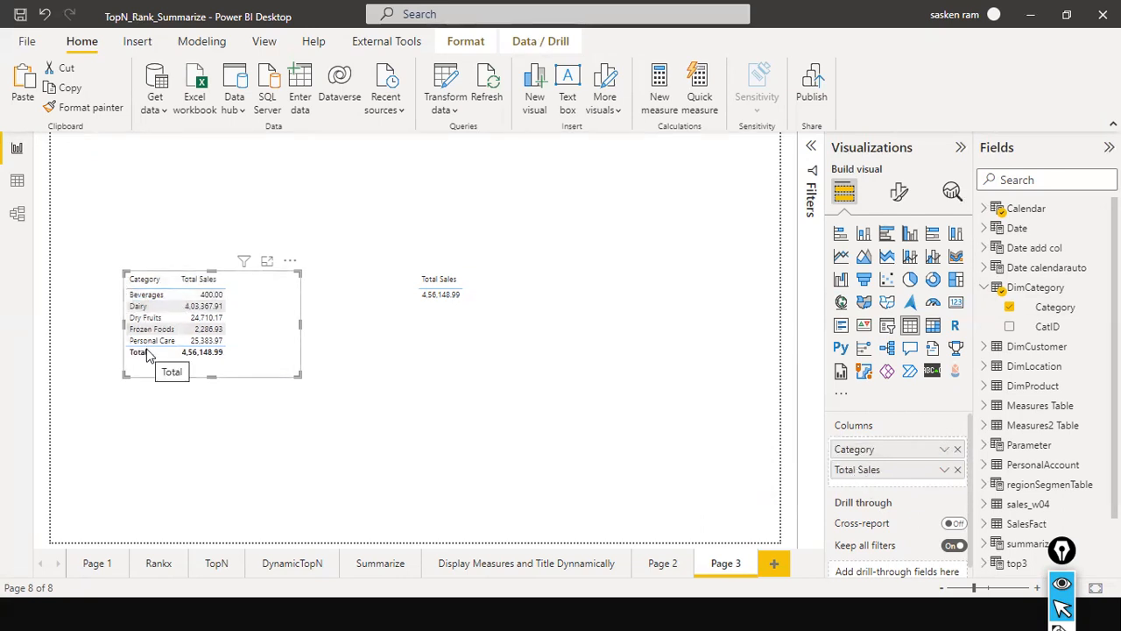
# Add Location Name from DimLocation to the second Total Sales table and place it before the Total Sales column
pyautogui.click(455, 347)
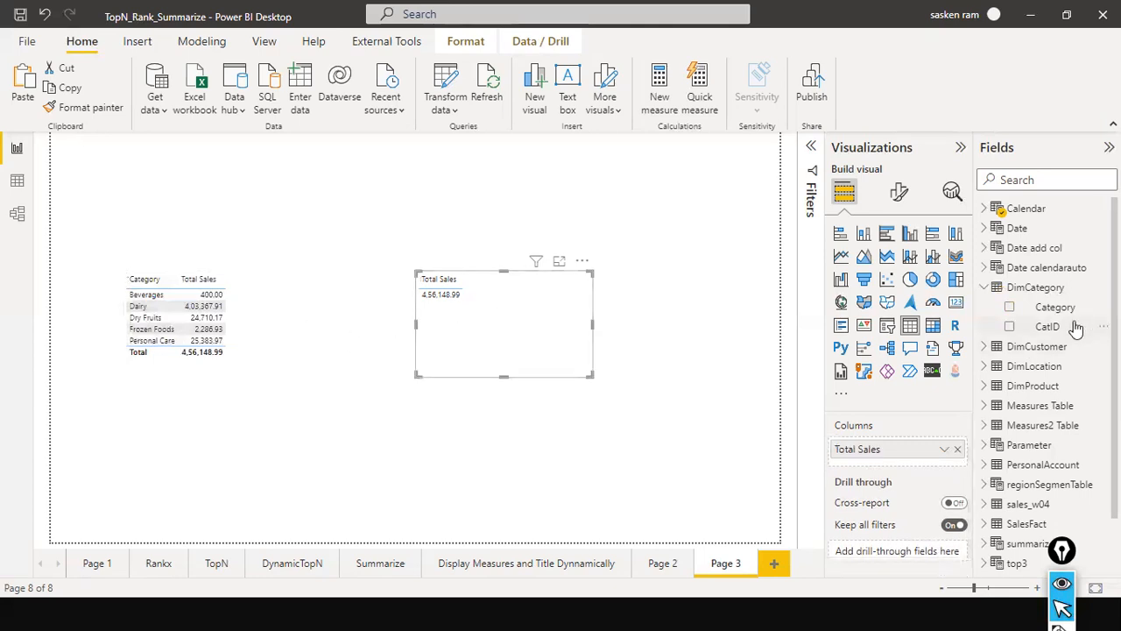
pyautogui.click(985, 366)
pyautogui.moveTo(1062, 393); pyautogui.dragTo(468, 306)
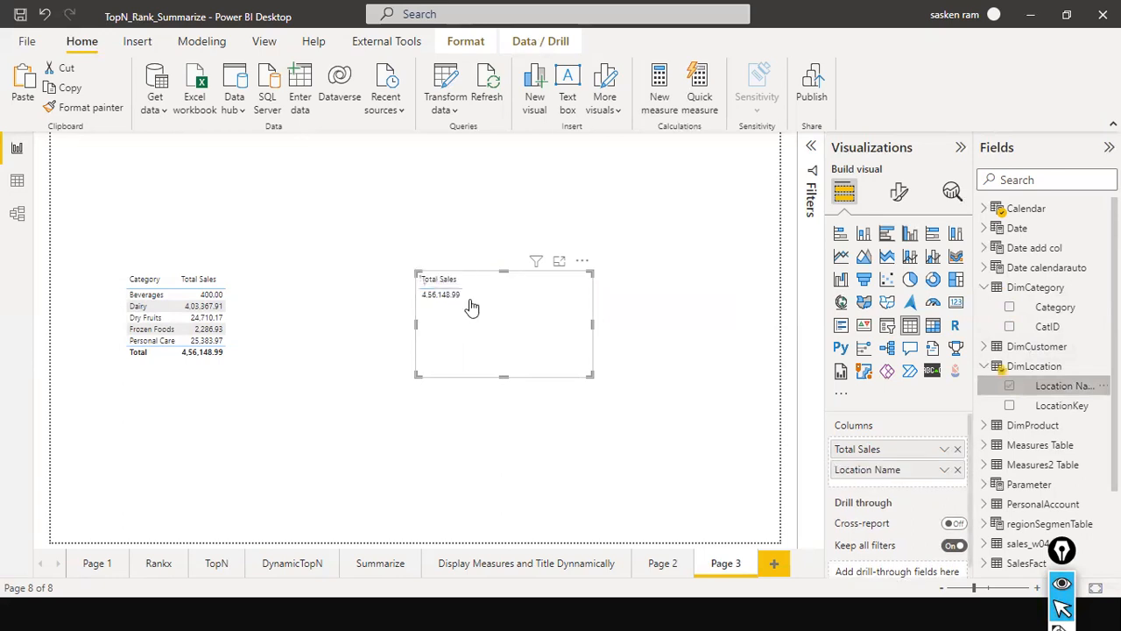
pyautogui.moveTo(885, 454); pyautogui.dragTo(883, 473)
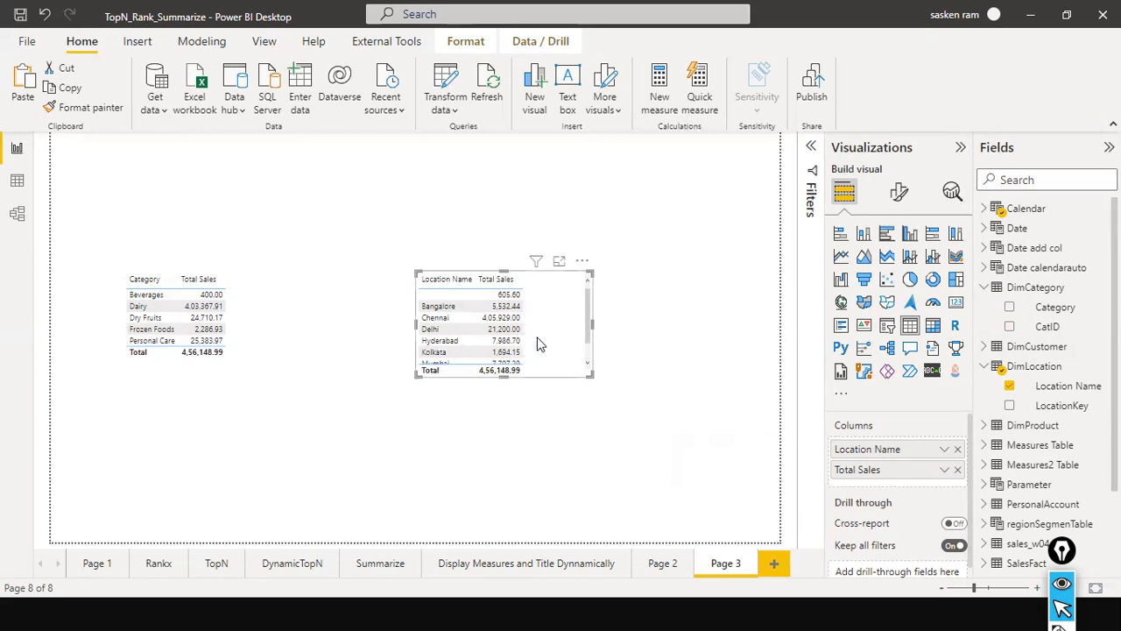
# Enlarge the Location Name table in height and width so that all its rows fit without scrolling
pyautogui.scroll(-2, 538, 345)
pyautogui.scroll(2, 534, 338)
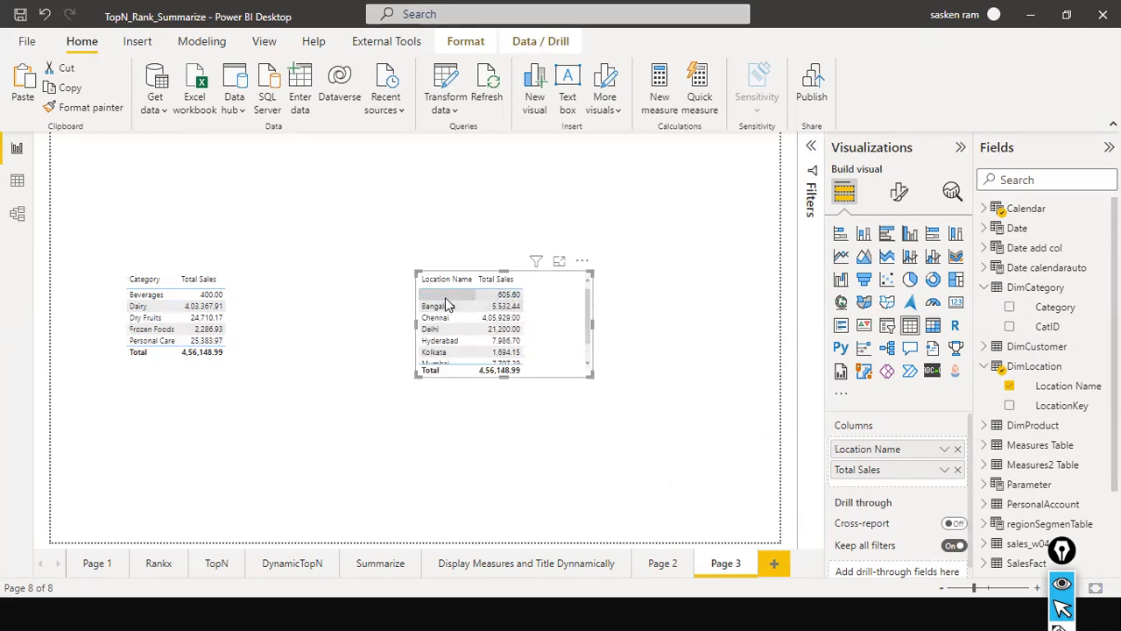
pyautogui.moveTo(505, 373); pyautogui.dragTo(504, 427)
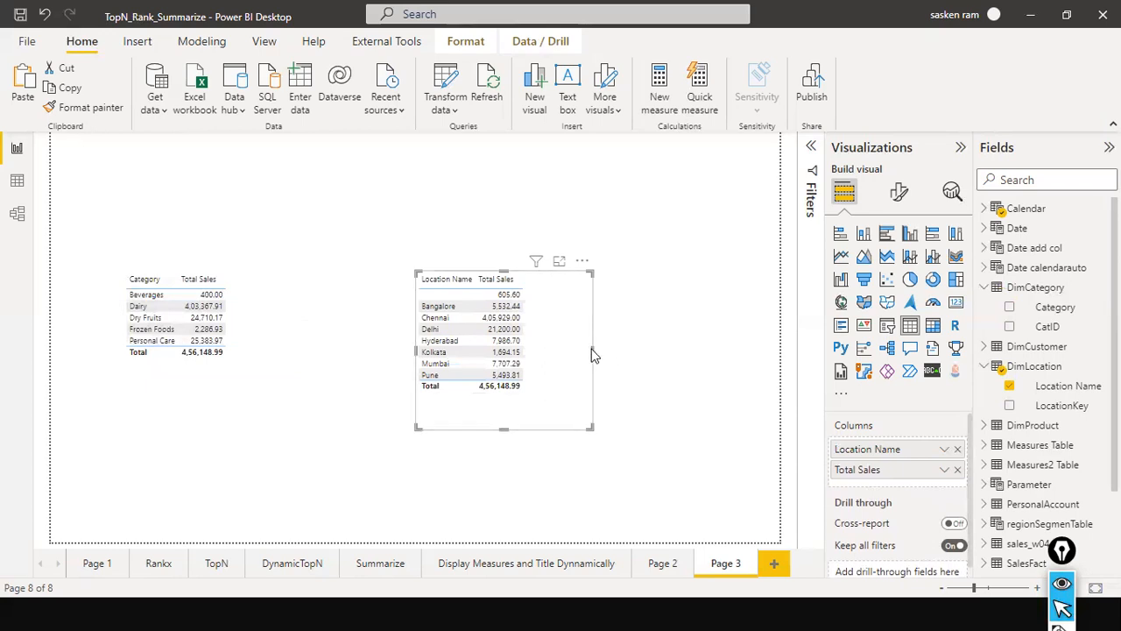
pyautogui.moveTo(592, 350); pyautogui.dragTo(648, 352)
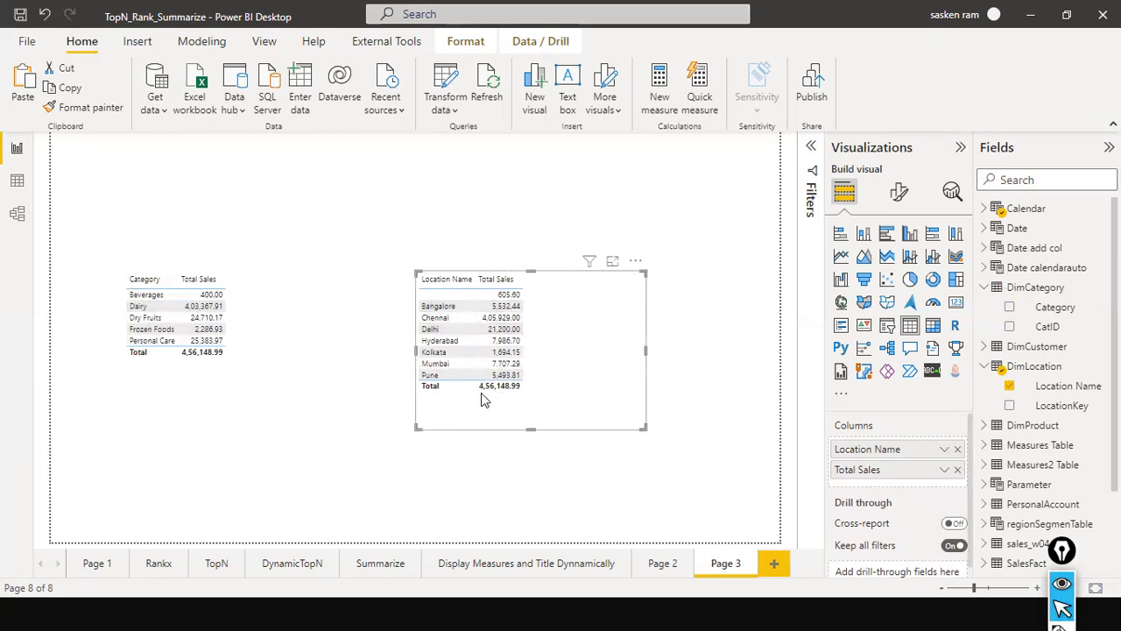
pyautogui.moveTo(700, 384); pyautogui.dragTo(523, 389)
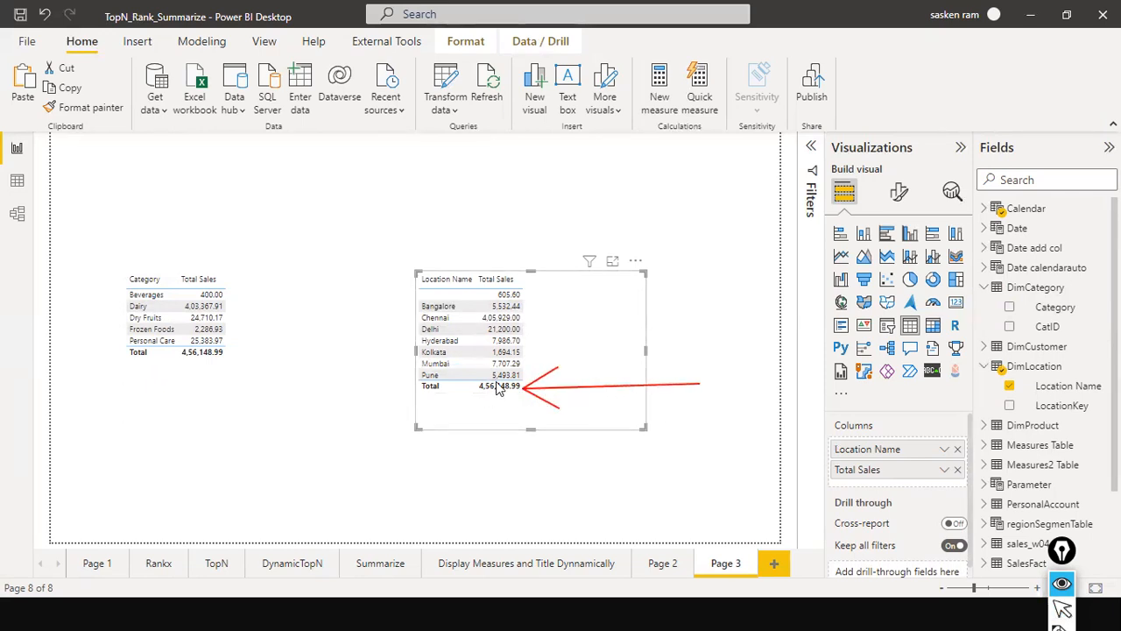
pyautogui.moveTo(798, 388); pyautogui.dragTo(839, 448)
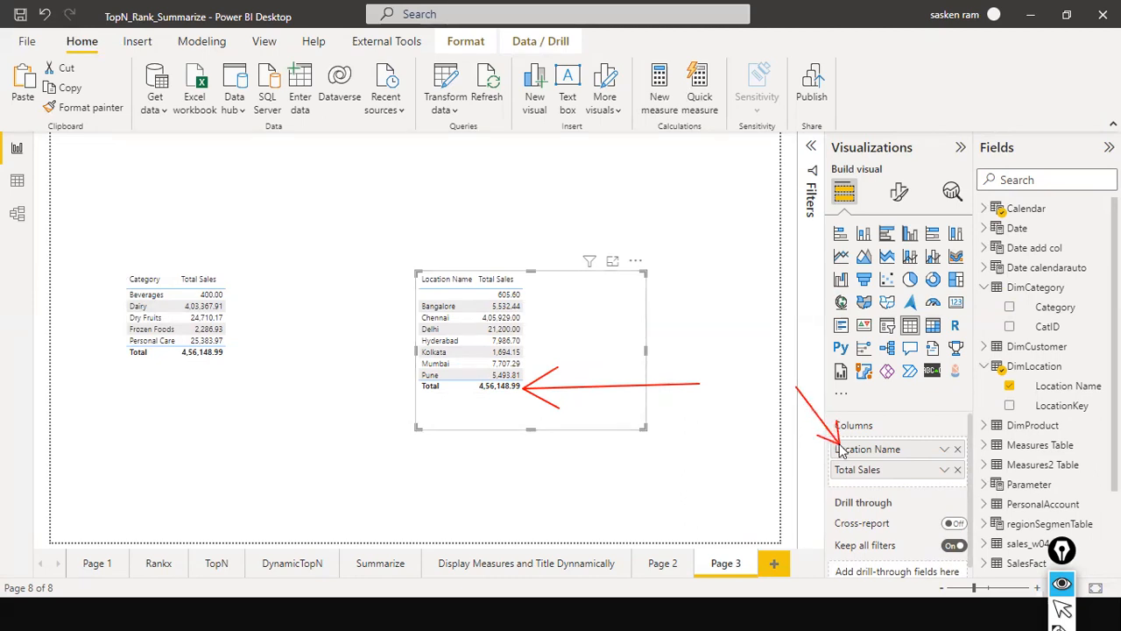
pyautogui.moveTo(1042, 389); pyautogui.dragTo(875, 447)
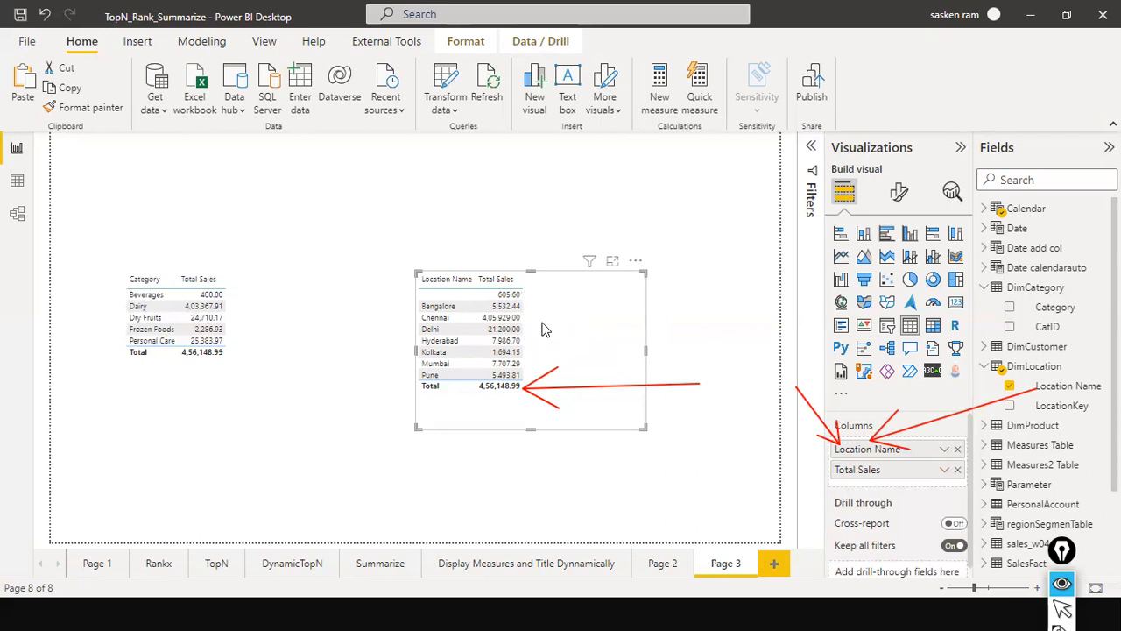
pyautogui.moveTo(580, 351); pyautogui.dragTo(527, 330)
pyautogui.hotkey('ctrl', 'shift', '7')
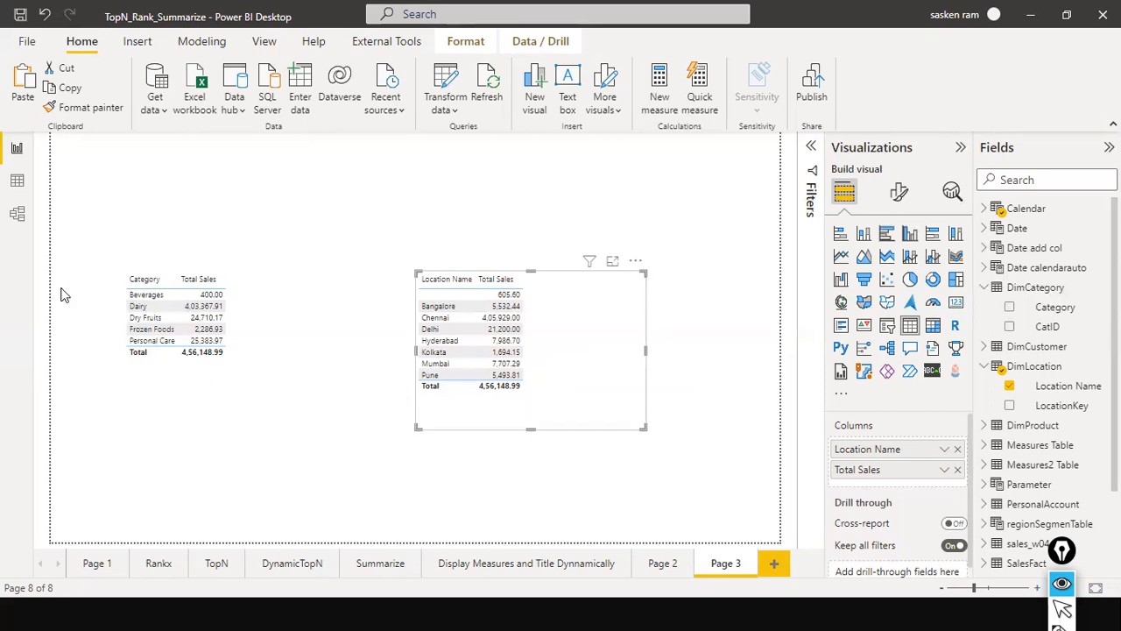
pyautogui.moveTo(68, 295); pyautogui.dragTo(125, 292)
pyautogui.moveTo(374, 310); pyautogui.dragTo(422, 309)
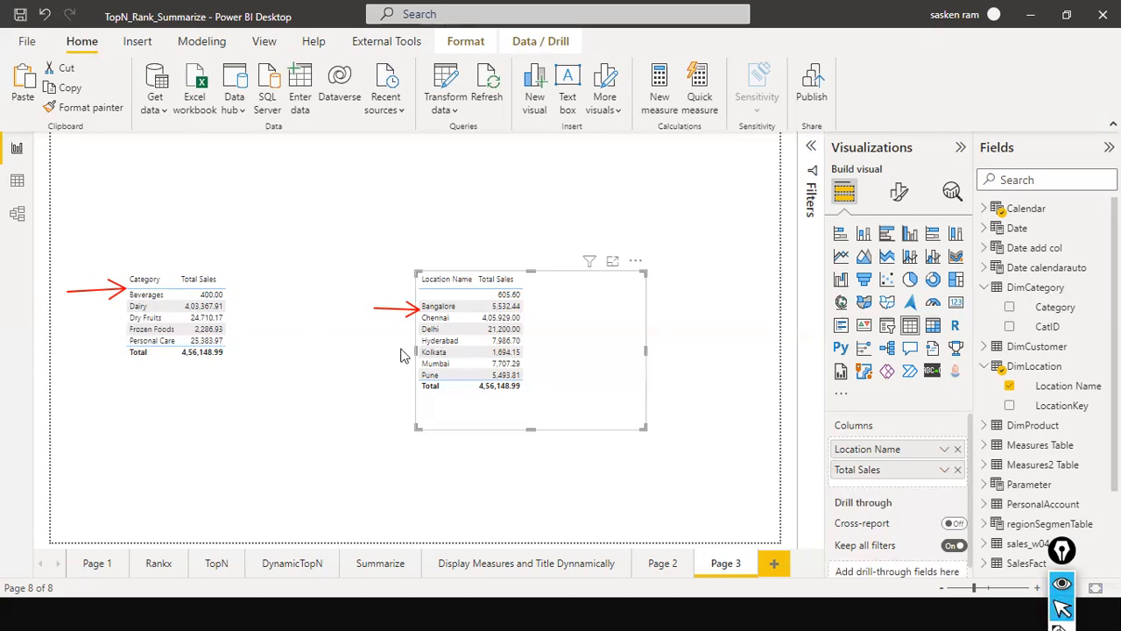
# In the model diagram, move the DimLocation table close to SalesFact, between DimCategory and DimCustomer
pyautogui.click(17, 214)
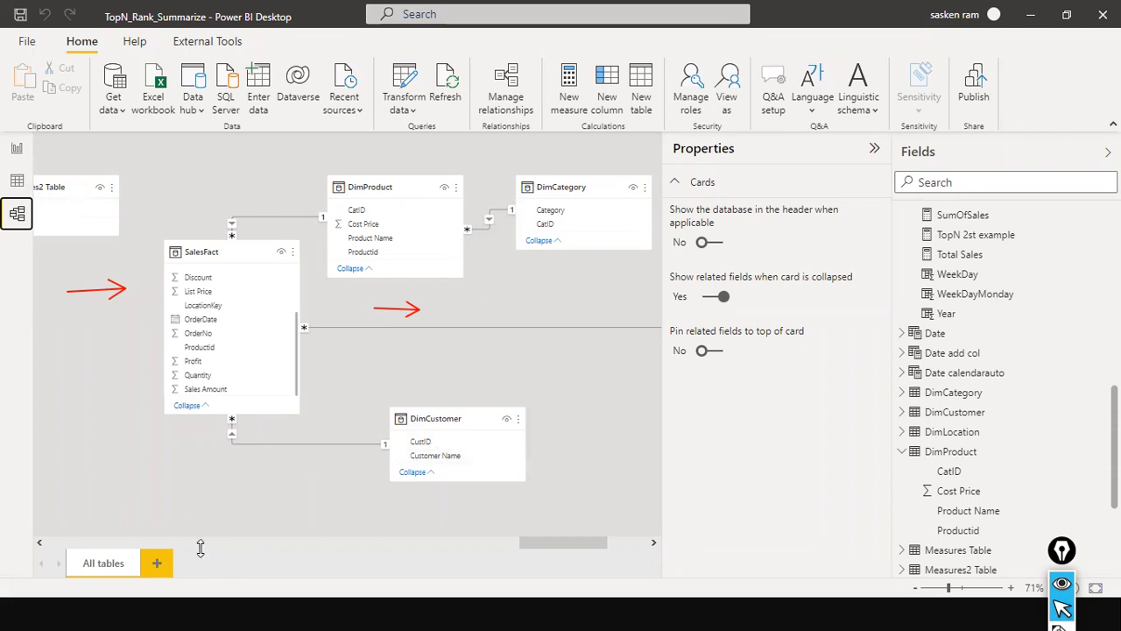
pyautogui.moveTo(558, 549); pyautogui.dragTo(629, 528)
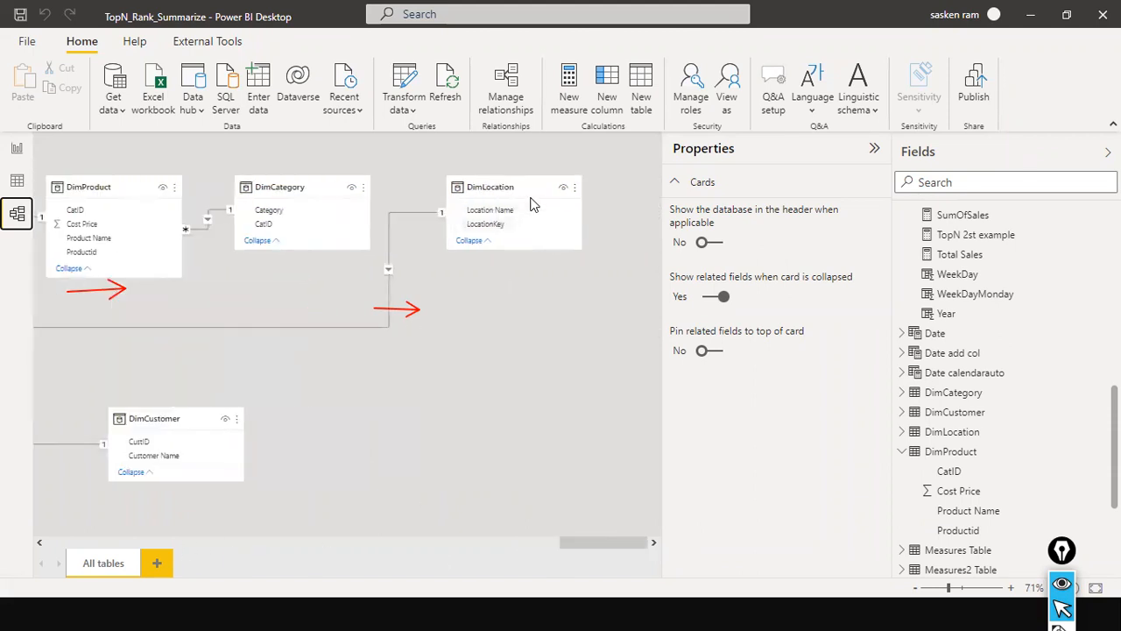
pyautogui.moveTo(320, 301); pyautogui.dragTo(488, 304)
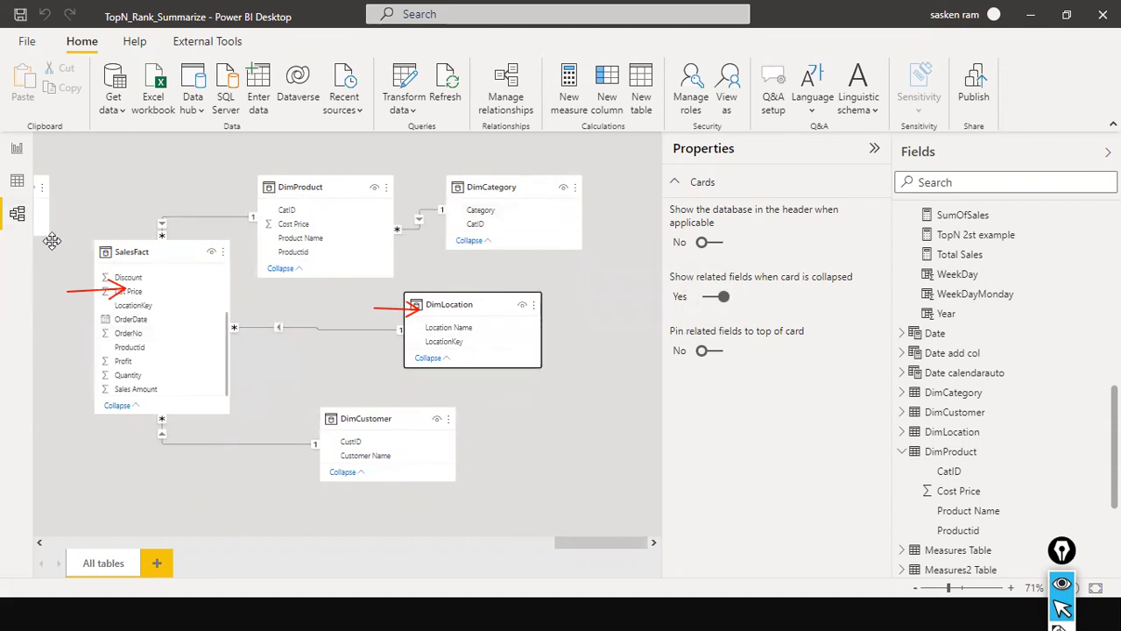
# Return to the report page and make the Location Name table slightly narrower
pyautogui.click(16, 148)
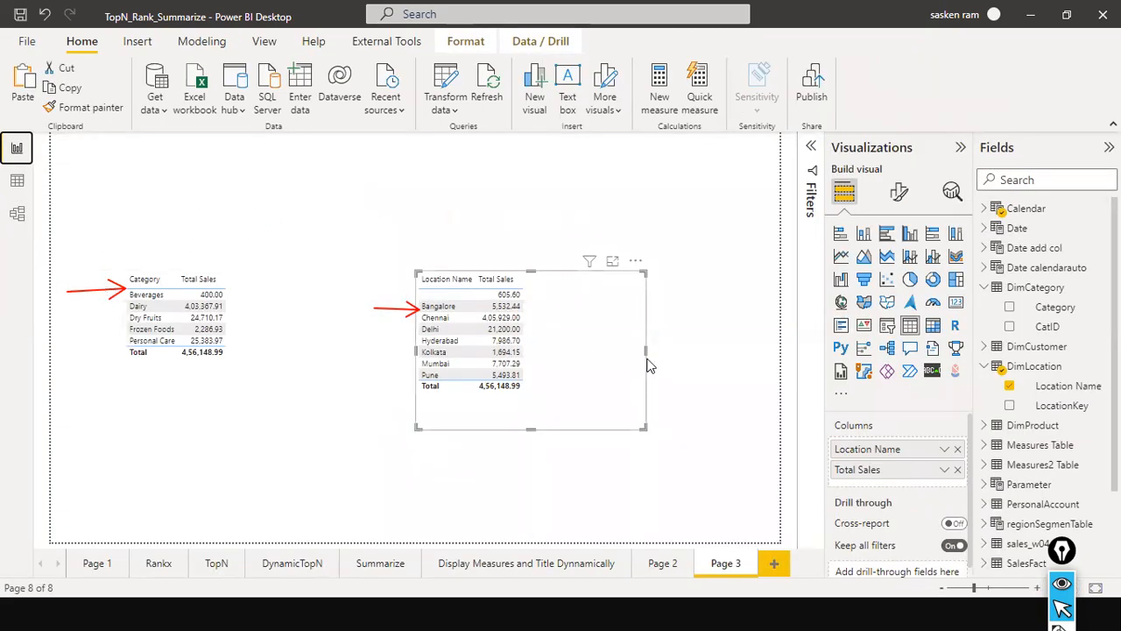
pyautogui.moveTo(647, 355); pyautogui.dragTo(600, 342)
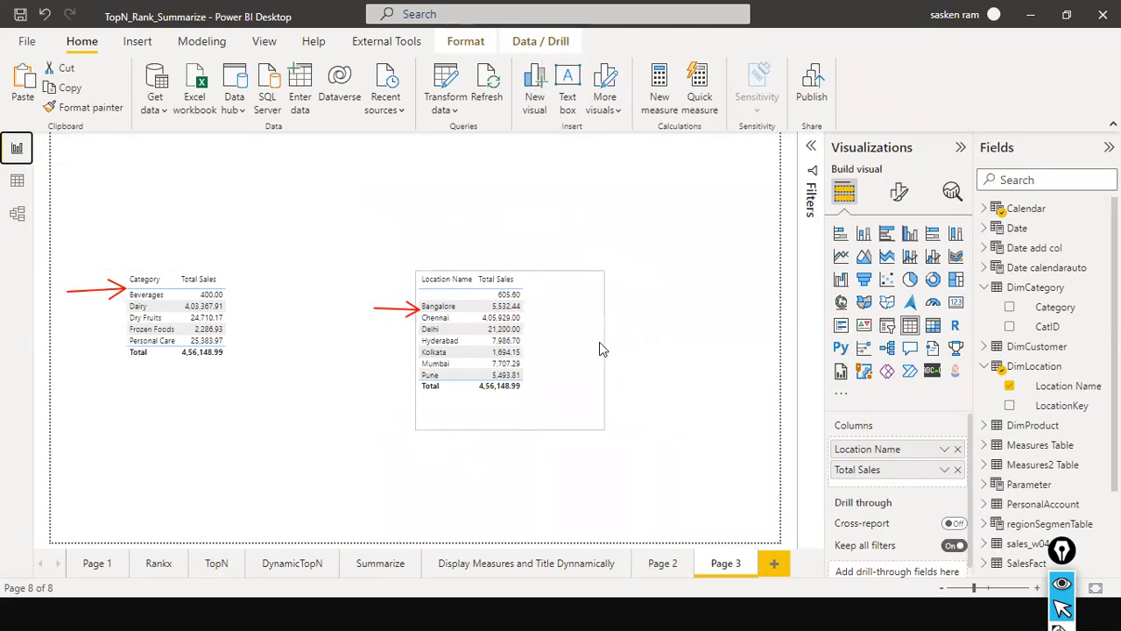
pyautogui.click(17, 215)
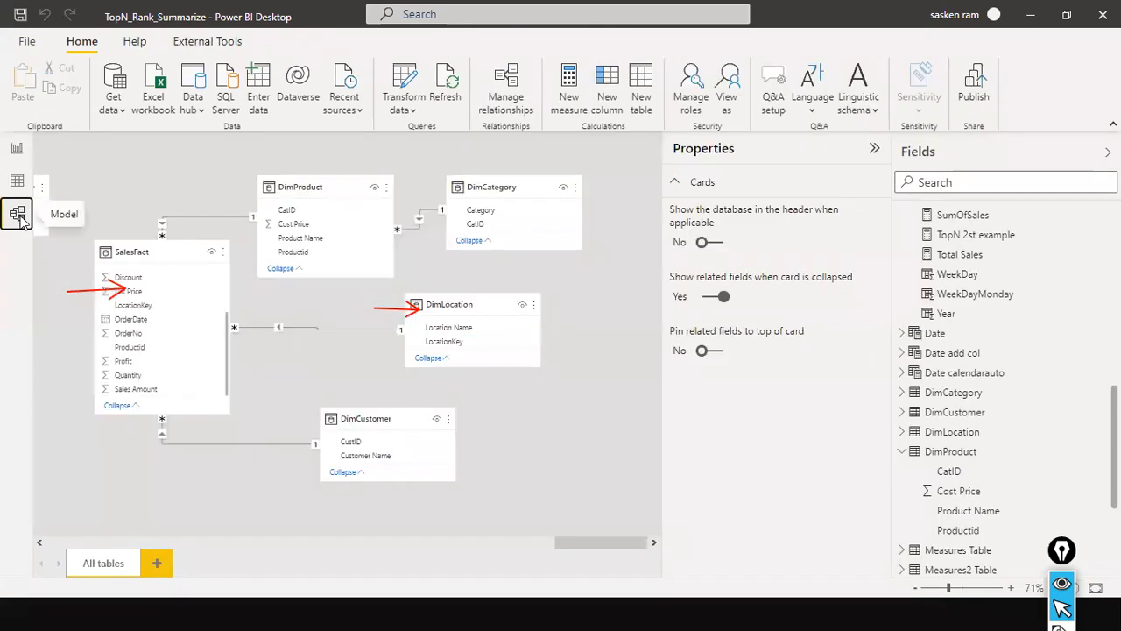
pyautogui.click(17, 148)
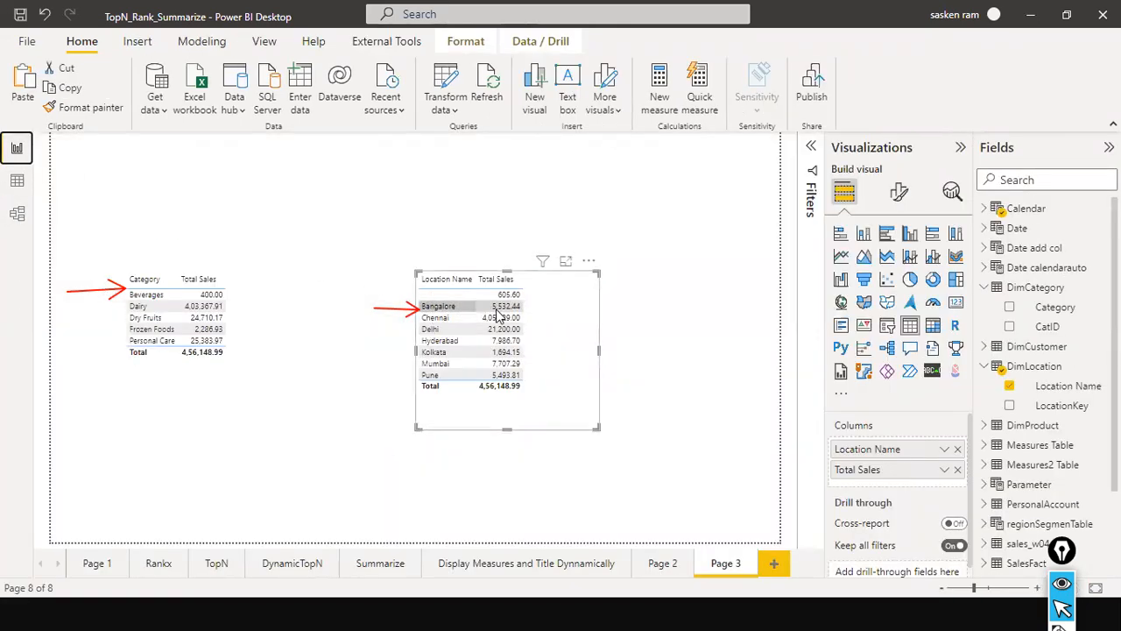
# Delete the relationship between SalesFact and DimLocation in the model and check the Location Name table in the report
pyautogui.click(18, 215)
pyautogui.rightClick(377, 328)
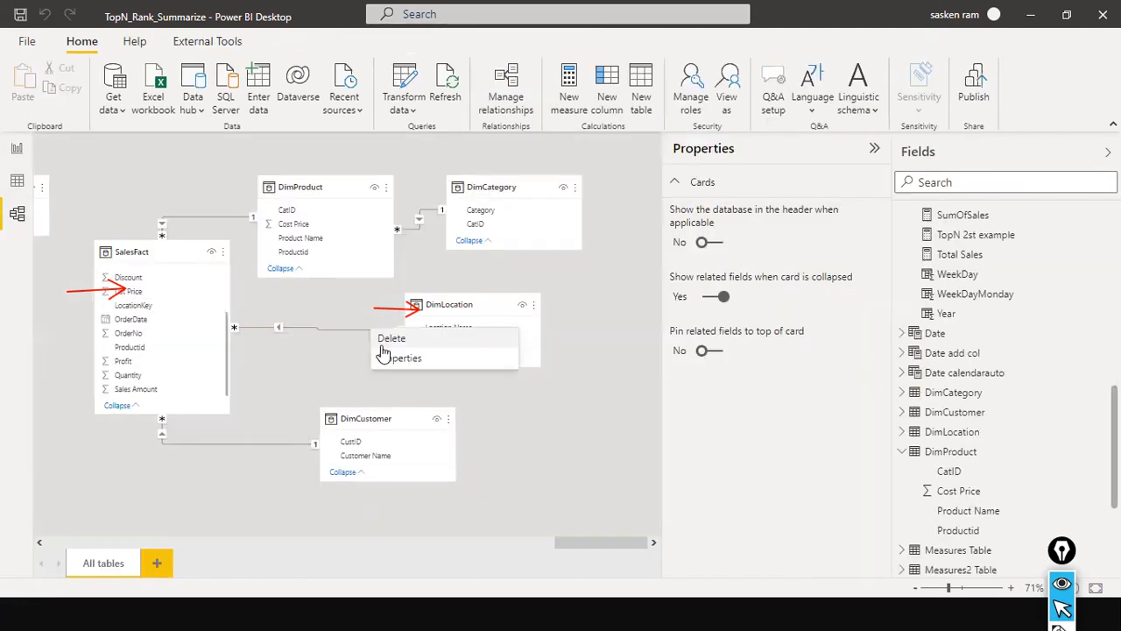
pyautogui.press('Escape')
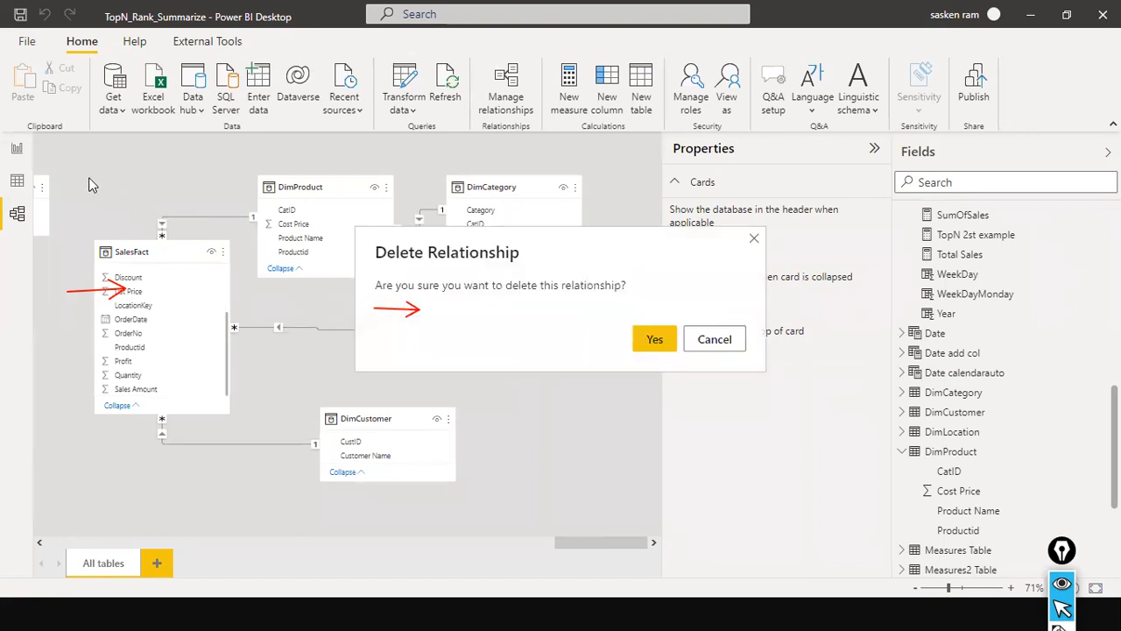
pyautogui.click(657, 340)
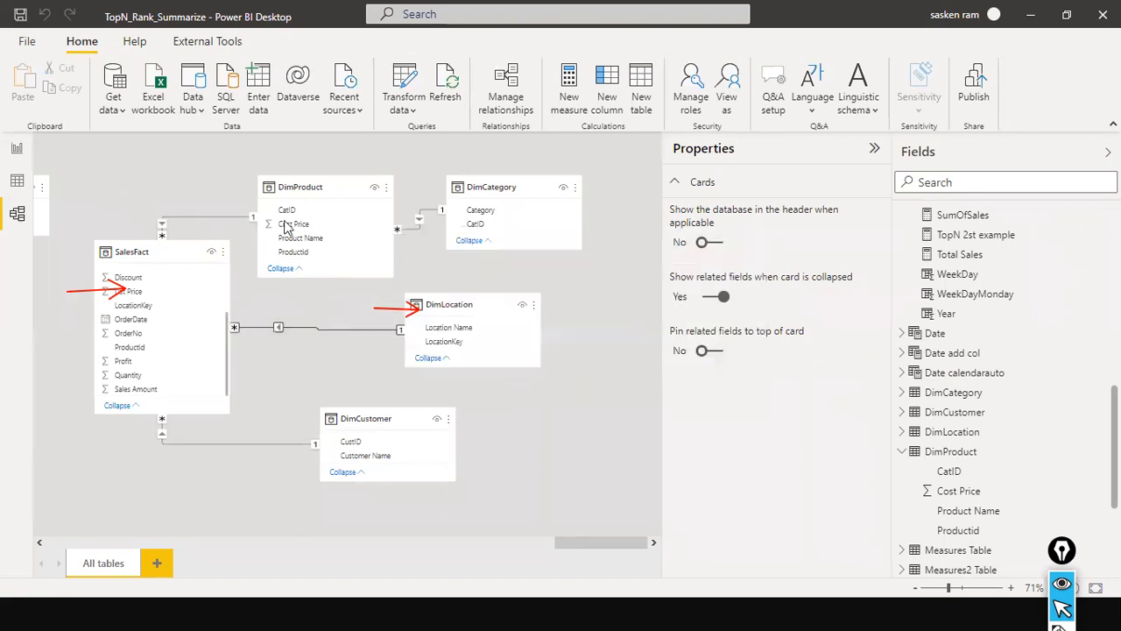
pyautogui.click(18, 153)
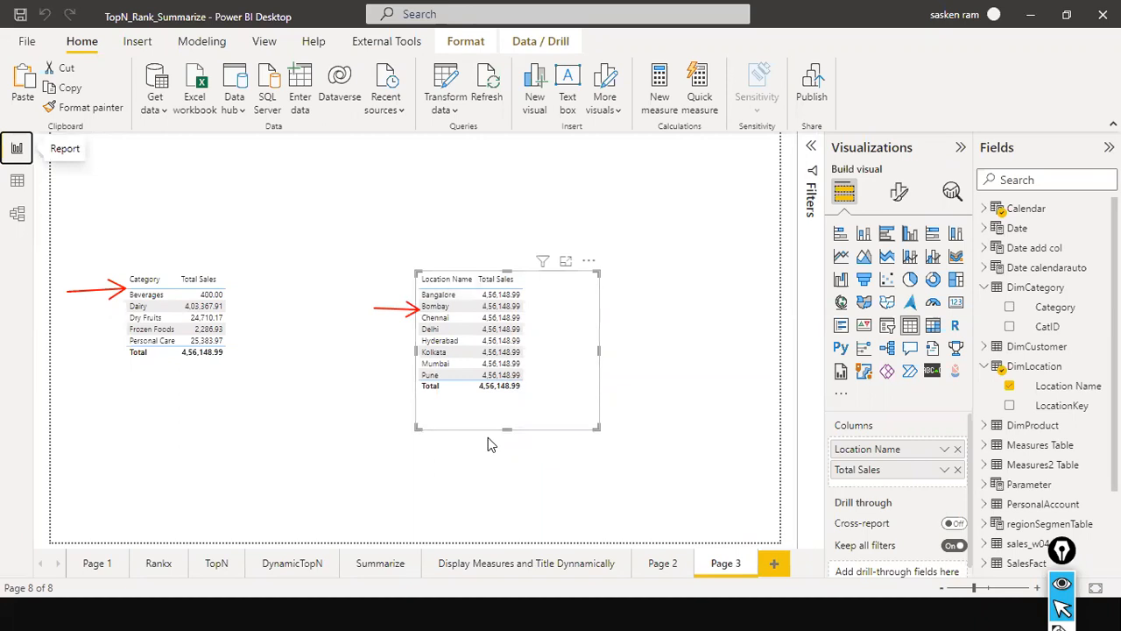
# Recreate the relationship between LocationKey in DimLocation and LocationKey in SalesFact, and check the Location Name table in the report again
pyautogui.click(17, 213)
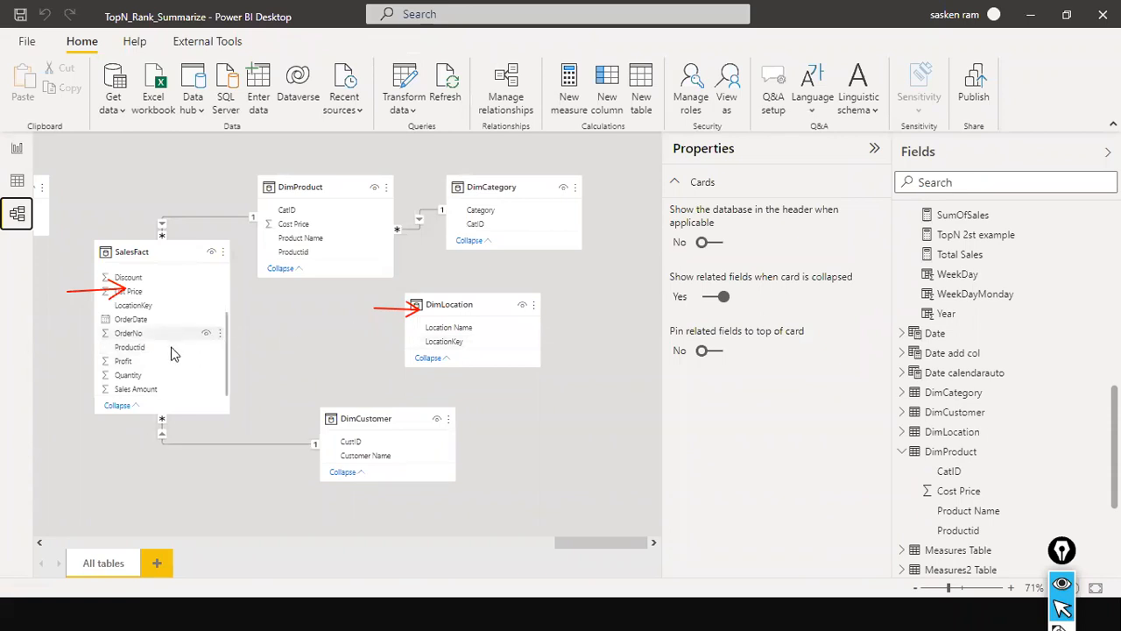
pyautogui.scroll(2, 171, 354)
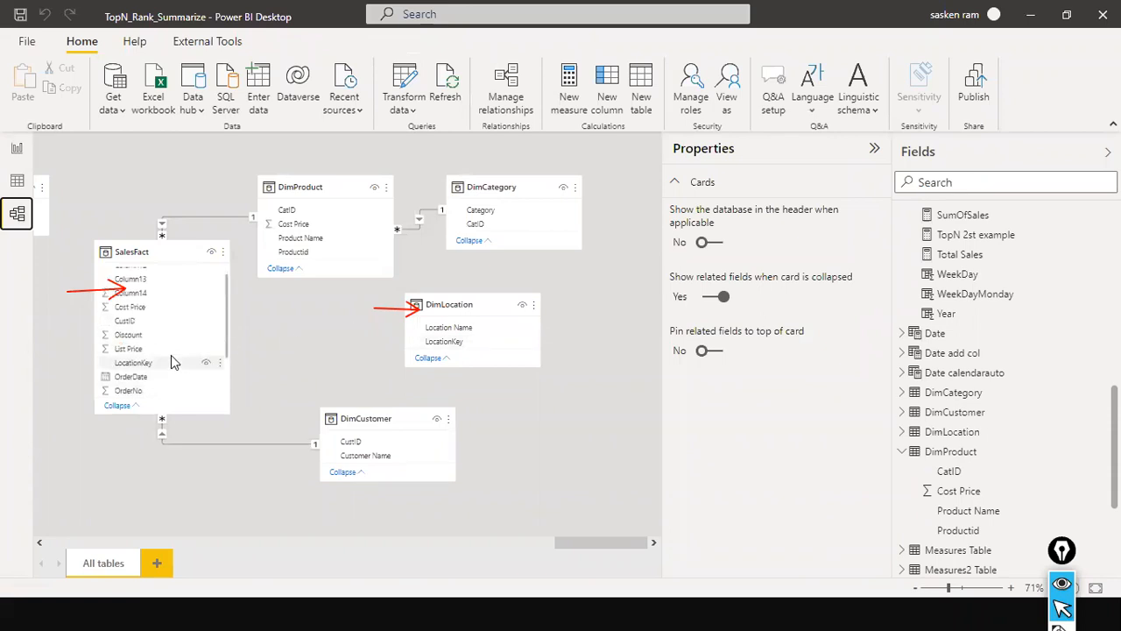
pyautogui.moveTo(443, 344); pyautogui.dragTo(164, 367)
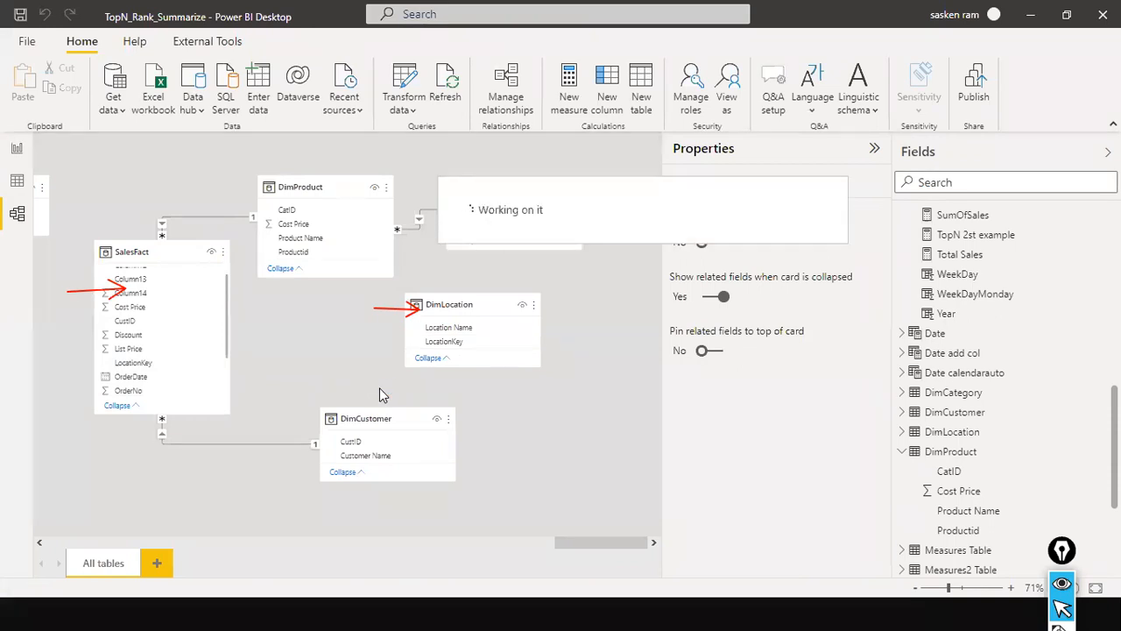
pyautogui.click(17, 151)
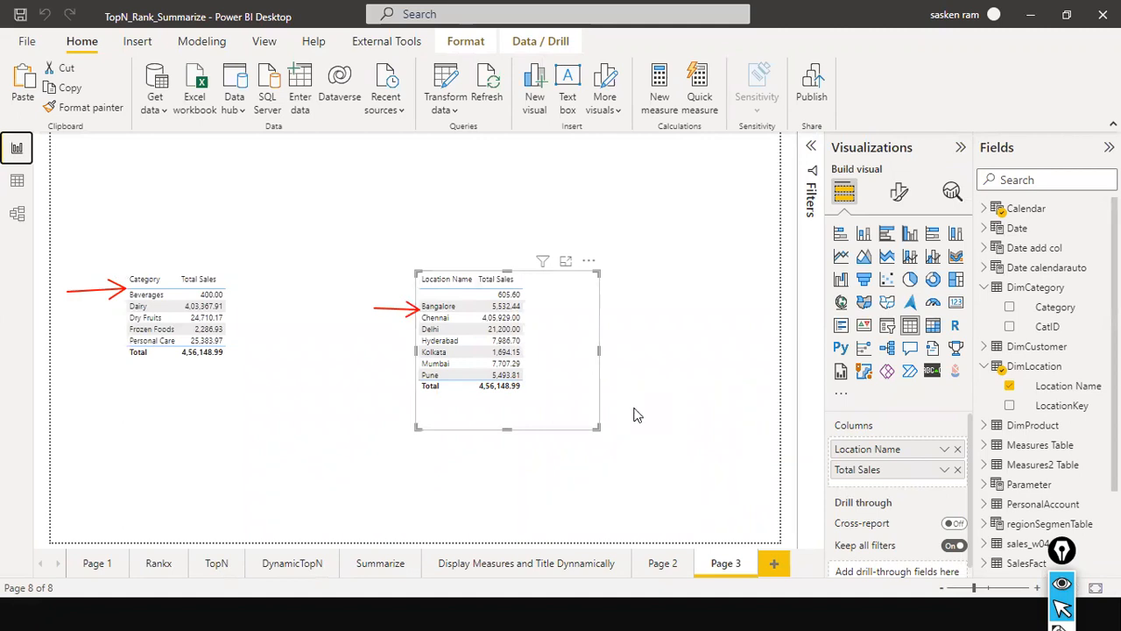
pyautogui.moveTo(436, 224); pyautogui.dragTo(435, 268)
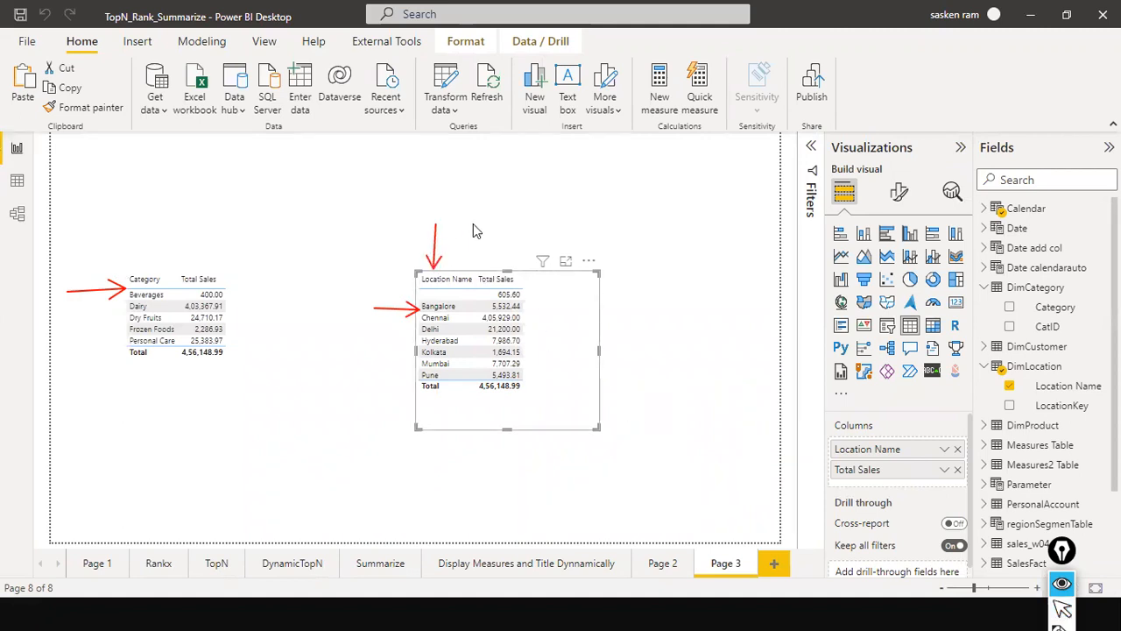
# Mark both Total Sales headers and the Category header with red arrows, and clear all the annotations from the report page
pyautogui.moveTo(492, 218); pyautogui.dragTo(500, 277)
pyautogui.moveTo(135, 202); pyautogui.dragTo(136, 271)
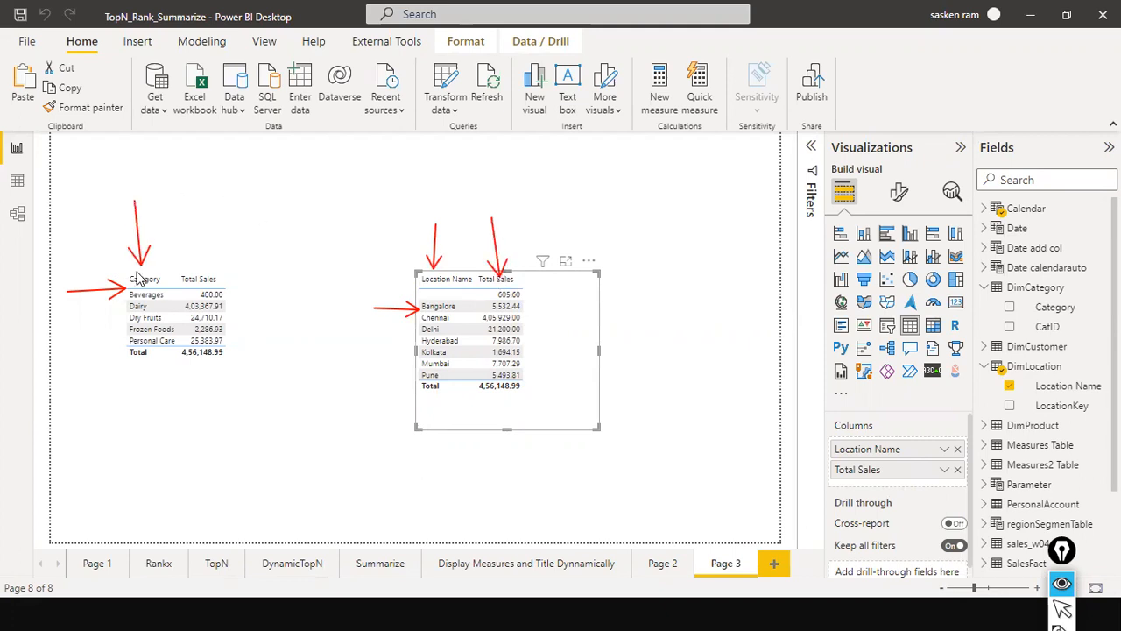
pyautogui.moveTo(209, 213); pyautogui.dragTo(208, 271)
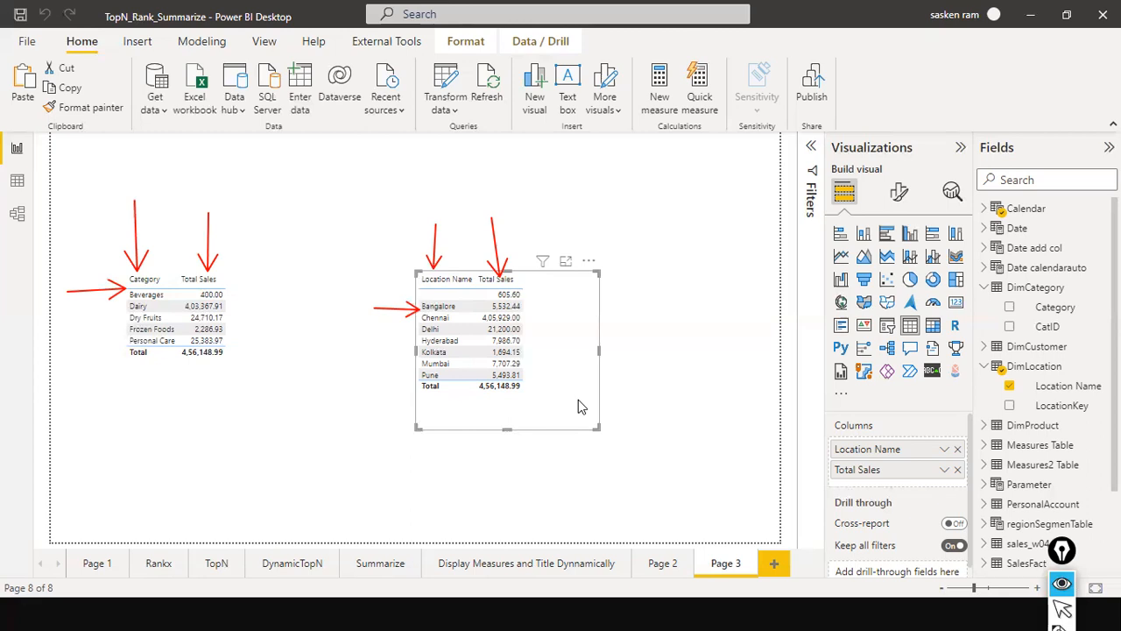
pyautogui.hotkey('ctrl', 'shift', '7')
pyautogui.hotkey('ctrl', 'shift', '2')
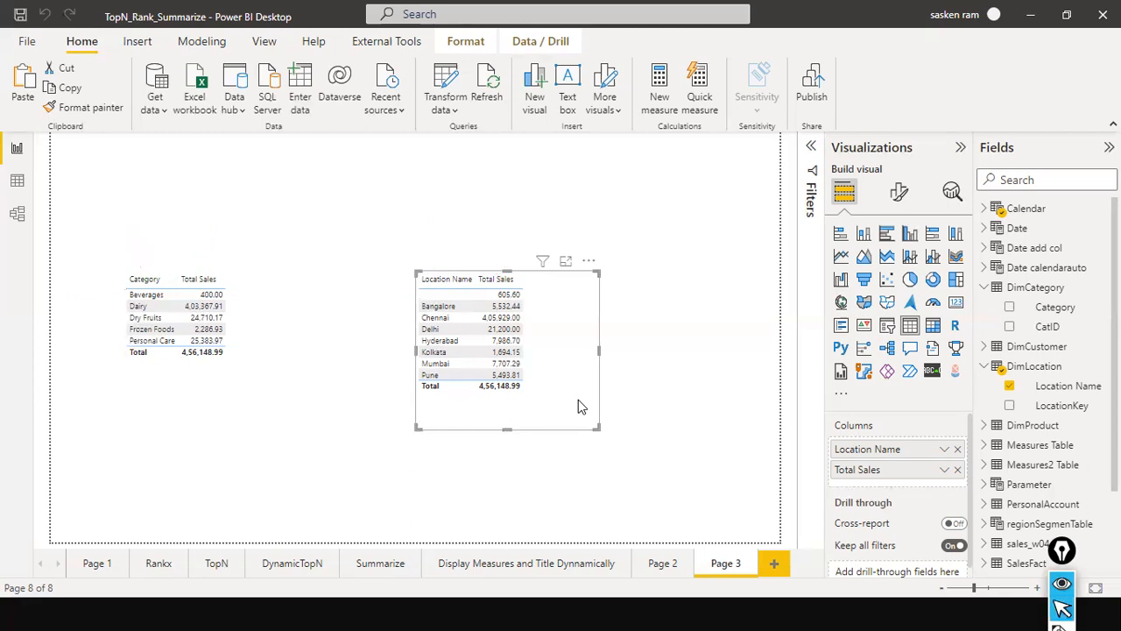
# Switch to the PowerPoint slide show and go through the Evaluation Context and Row Context slides up to Types of Context
pyautogui.hotkey('alt', 'Tab')
pyautogui.hotkey('alt', 'Tab')
pyautogui.hotkey('alt', 'Tab')
pyautogui.hotkey('alt', 'Tab')
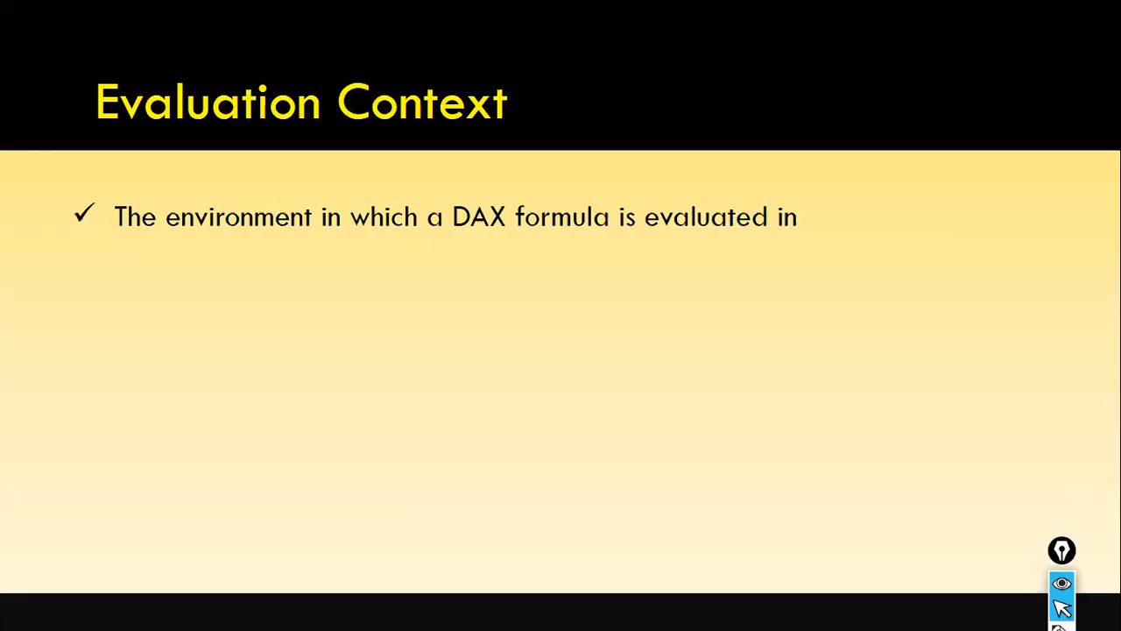
pyautogui.press('Right')
pyautogui.press('Right')
pyautogui.press('Right')
pyautogui.press('Right')
pyautogui.press('Right')
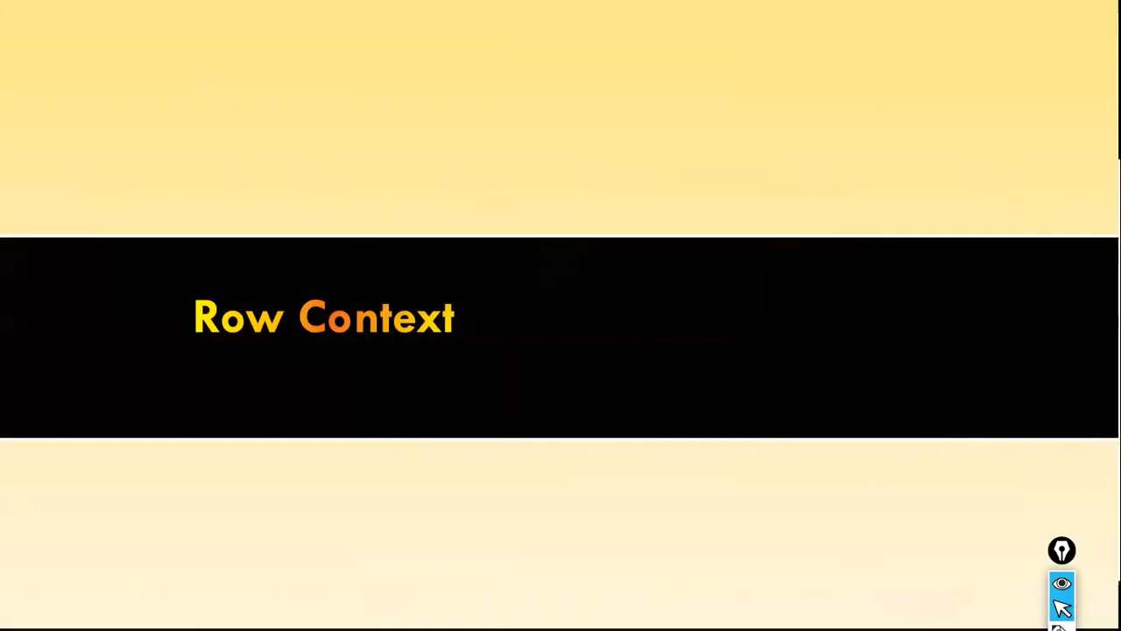
pyautogui.press('Left')
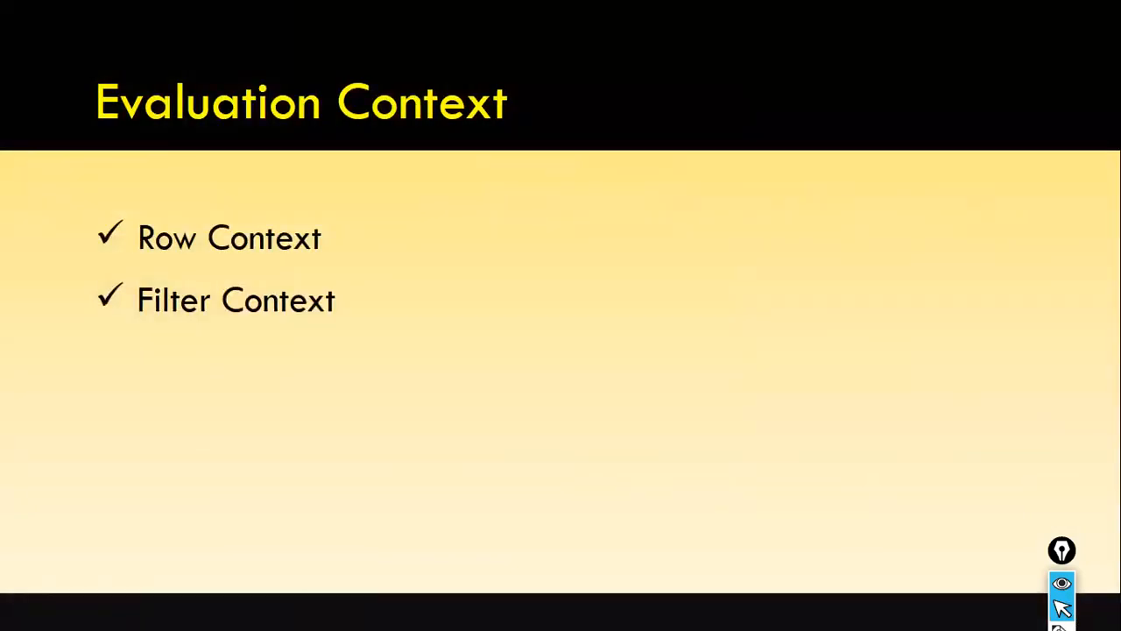
pyautogui.press('Right')
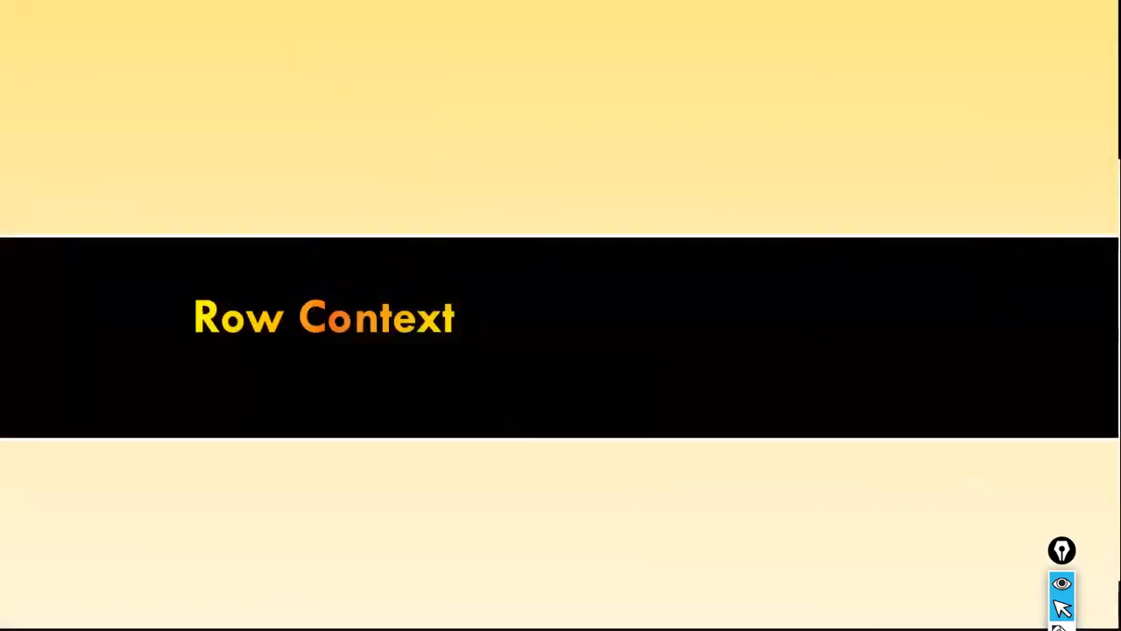
pyautogui.press('Right')
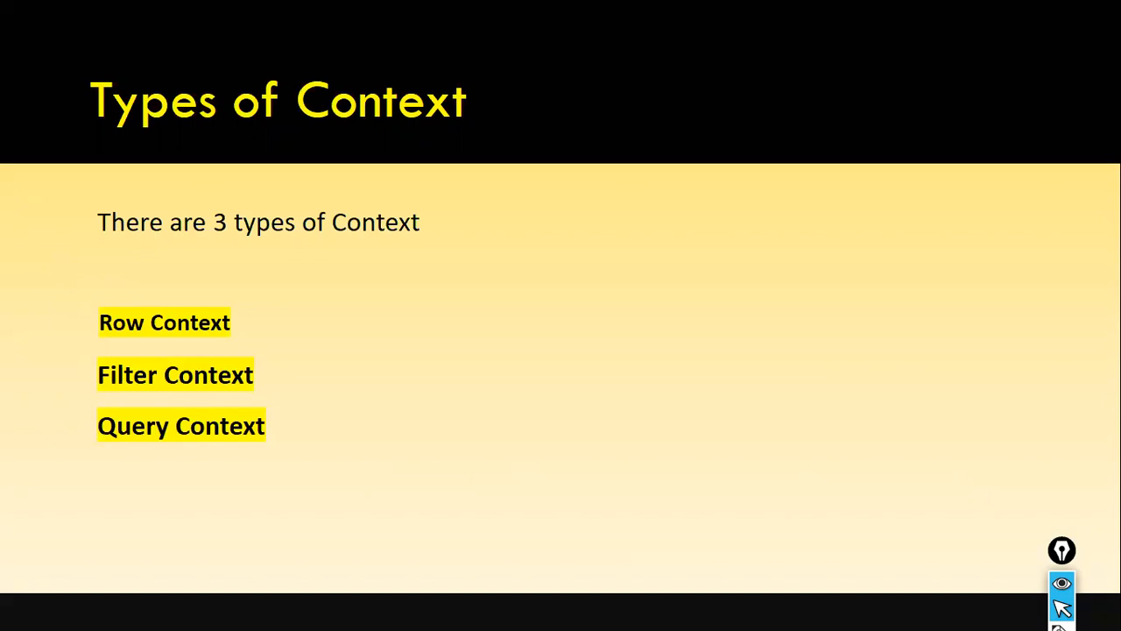
pyautogui.click(17, 614)
pyautogui.click(265, 498)
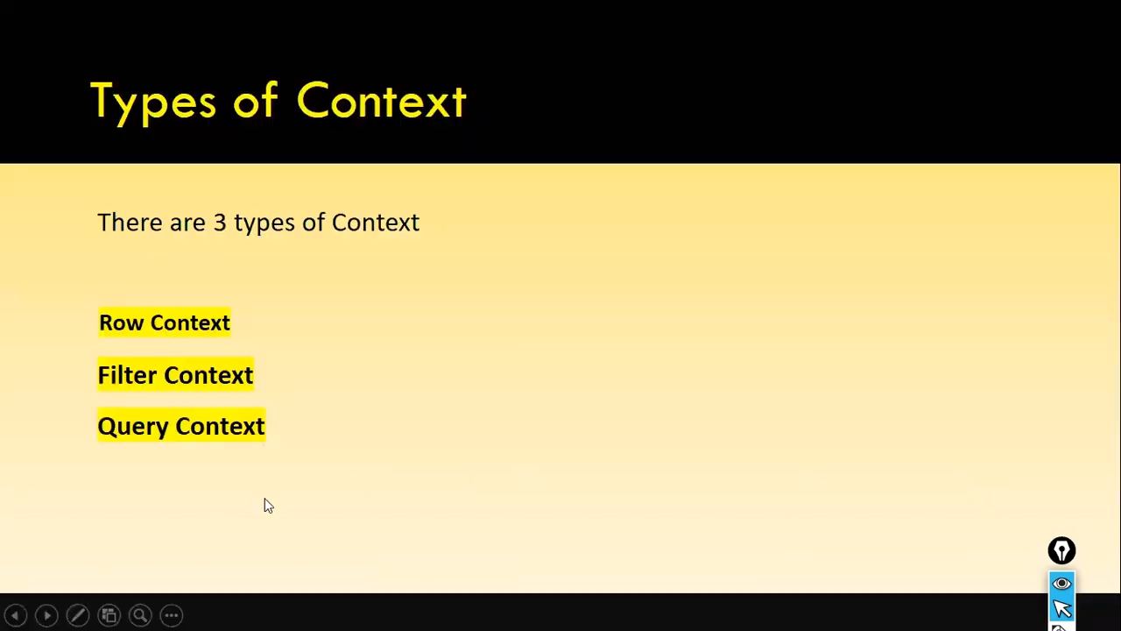
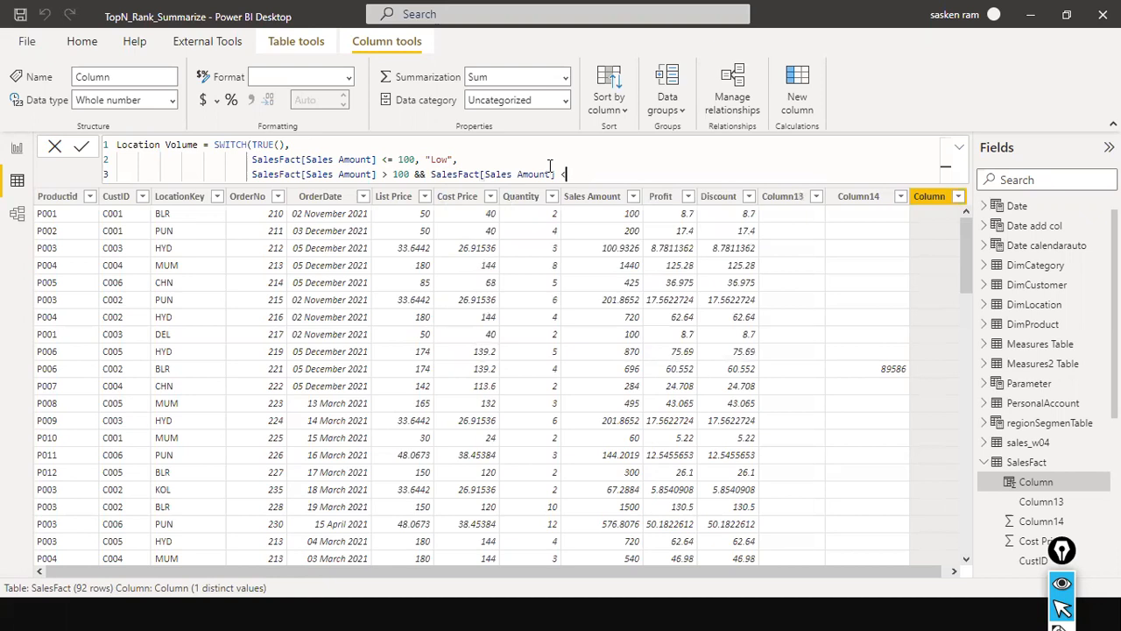
# Complete the second SWITCH condition of the Location Volume formula with the upper limit <= 400 and the result "Medium"
pyautogui.write('= 400, ')
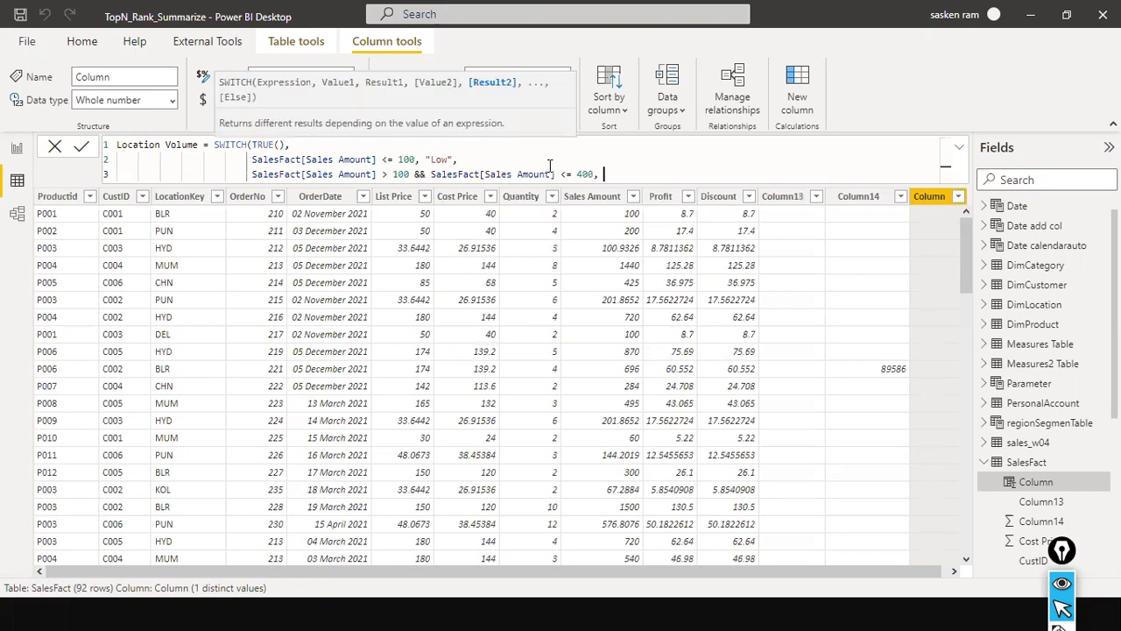
pyautogui.write('"Medi')
pyautogui.write('um"')
pyautogui.write(',')
pyautogui.press('BackSpace')
pyautogui.press('BackSpace')
pyautogui.write('"')
pyautogui.press('Left')
pyautogui.press('Left')
pyautogui.press('Left')
pyautogui.press('Left')
pyautogui.press('Left')
pyautogui.press('Left')
pyautogui.press('Left')
pyautogui.write("'")
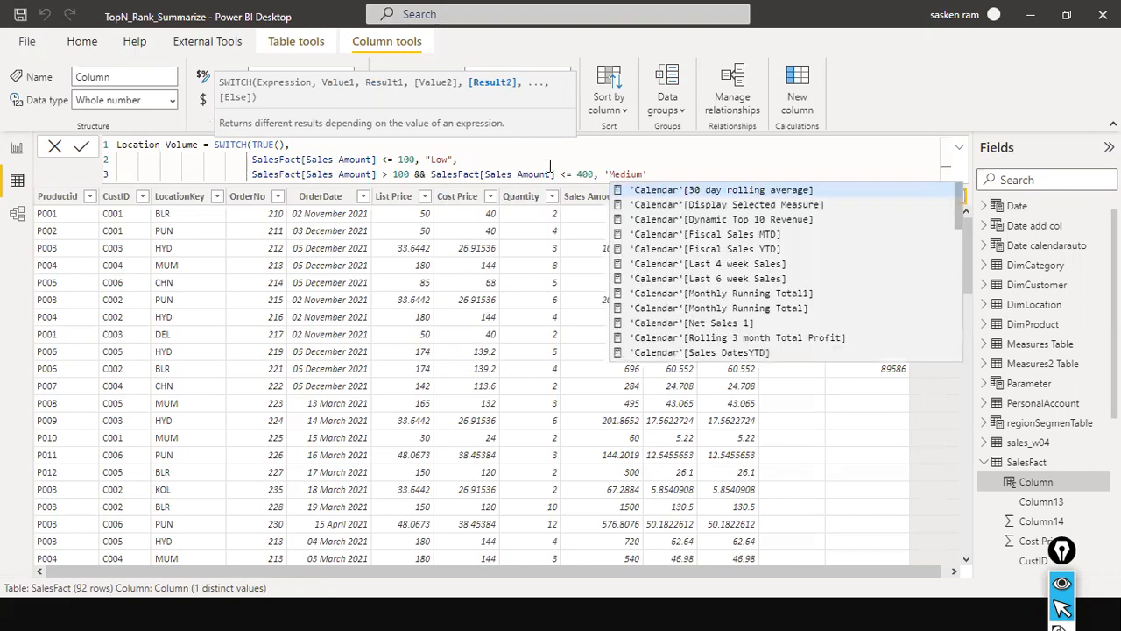
pyautogui.press('End')
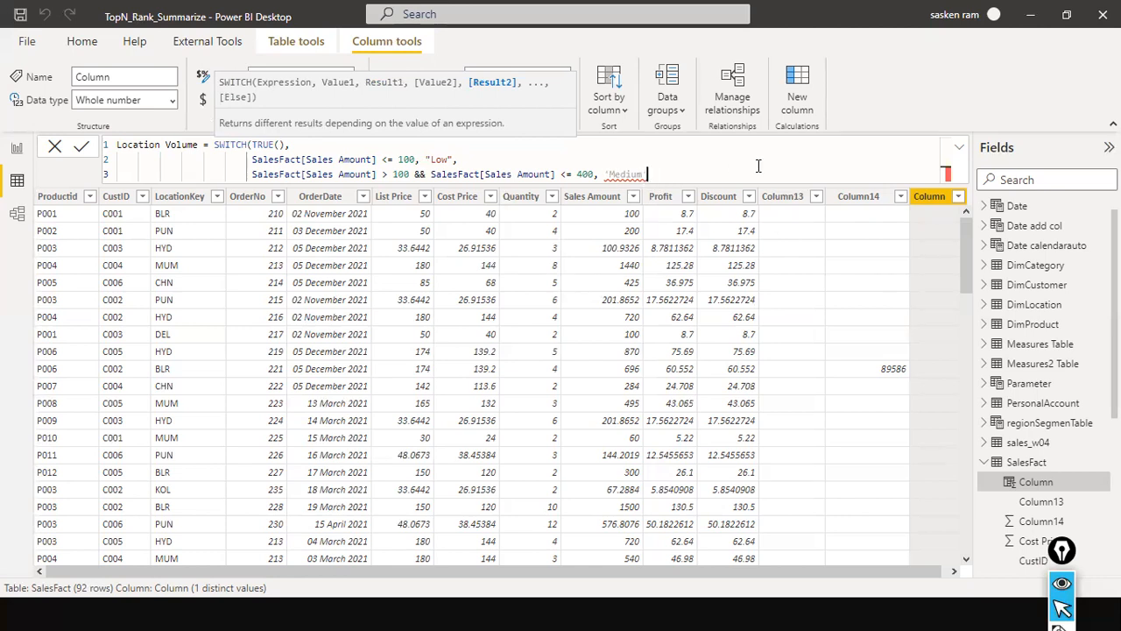
pyautogui.write('"')
pyautogui.press('Left')
pyautogui.press('Left')
pyautogui.press('Left')
pyautogui.press('Left')
pyautogui.press('Left')
pyautogui.press('Left')
pyautogui.press('Left')
pyautogui.press('BackSpace')
pyautogui.write('"')
pyautogui.press('End')
pyautogui.write(',')
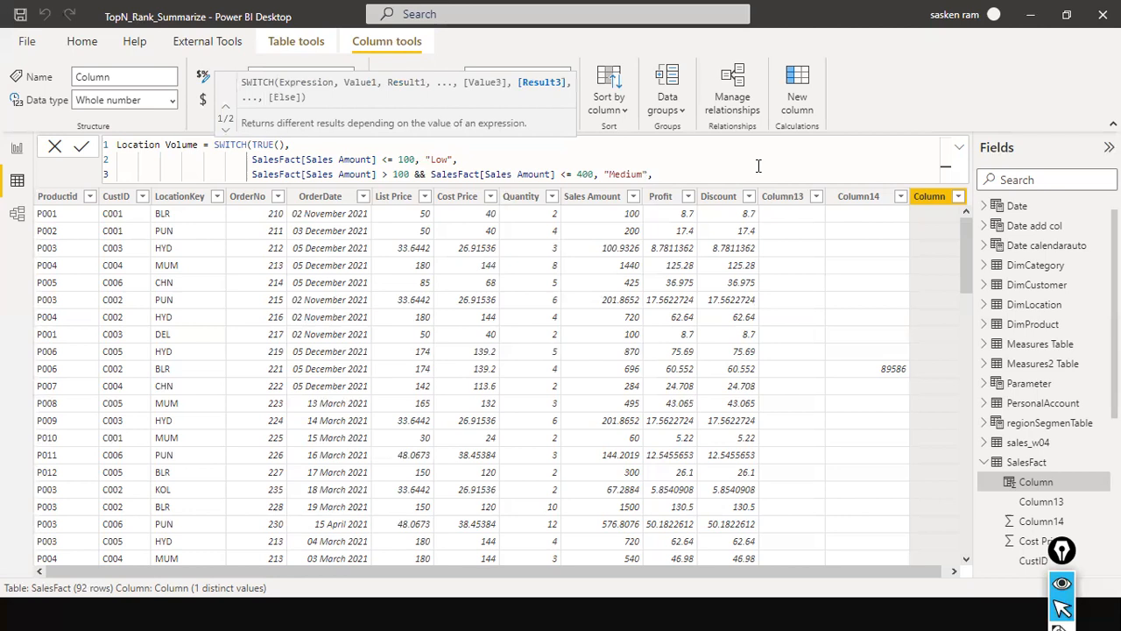
# Add a third SWITCH condition on a new line, SalesFact[Sales Amount] > 400 with the result "High", and close the function
pyautogui.hotkey('shift', 'Return')
pyautogui.write('sales')
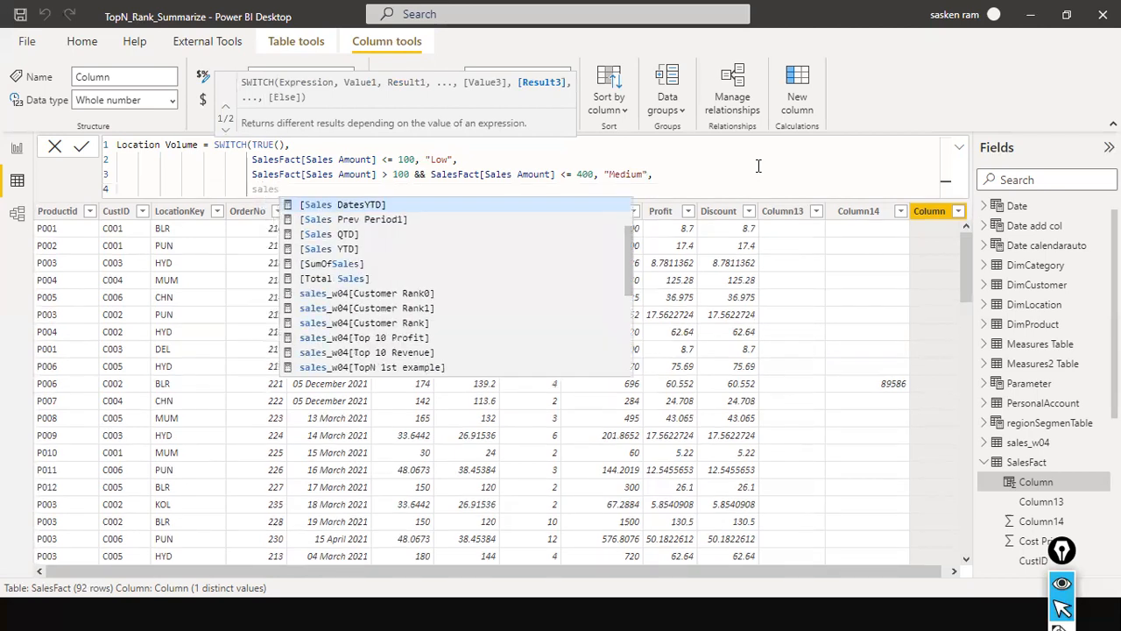
pyautogui.write('fact')
pyautogui.press('Down')
pyautogui.press('Down')
pyautogui.press('Down')
pyautogui.press('Down')
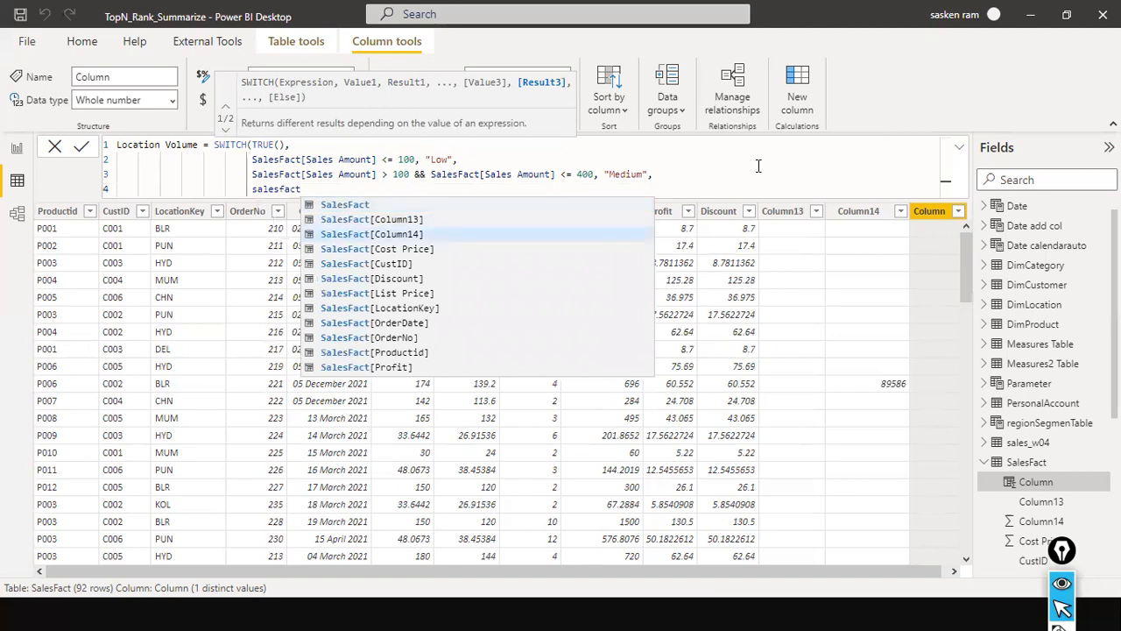
pyautogui.press('Down')
pyautogui.press('Down')
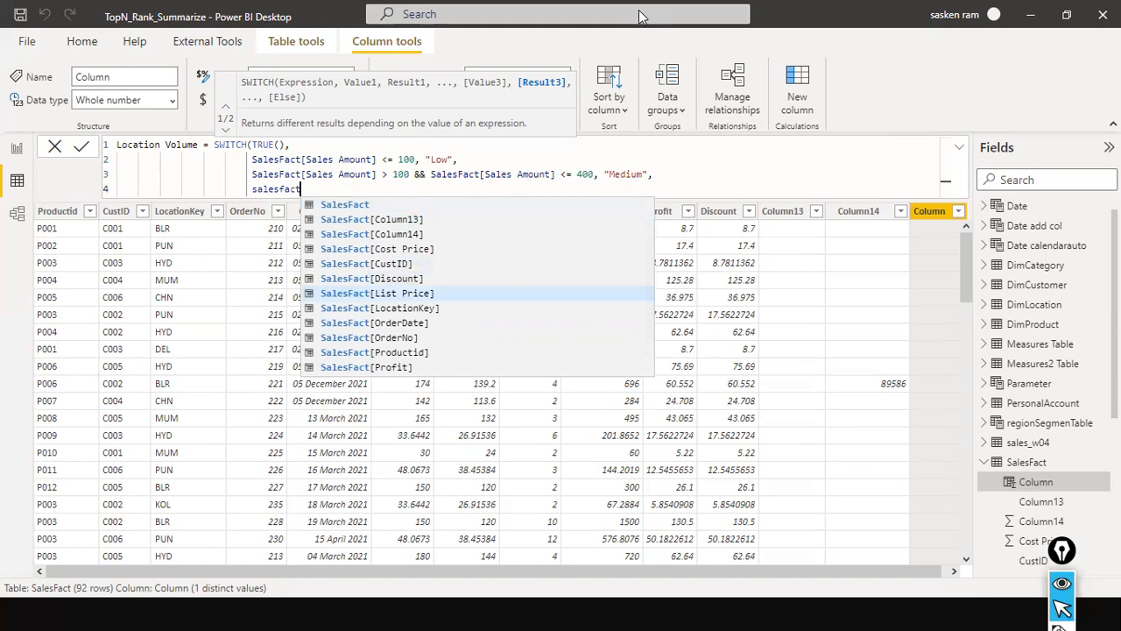
pyautogui.press('Escape')
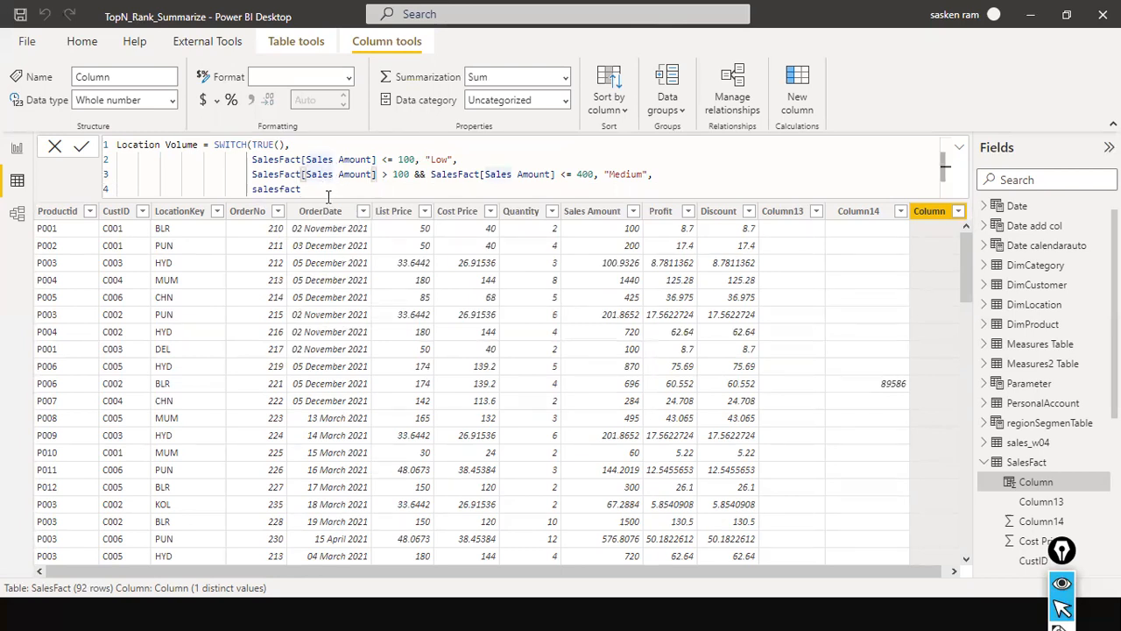
pyautogui.write('[')
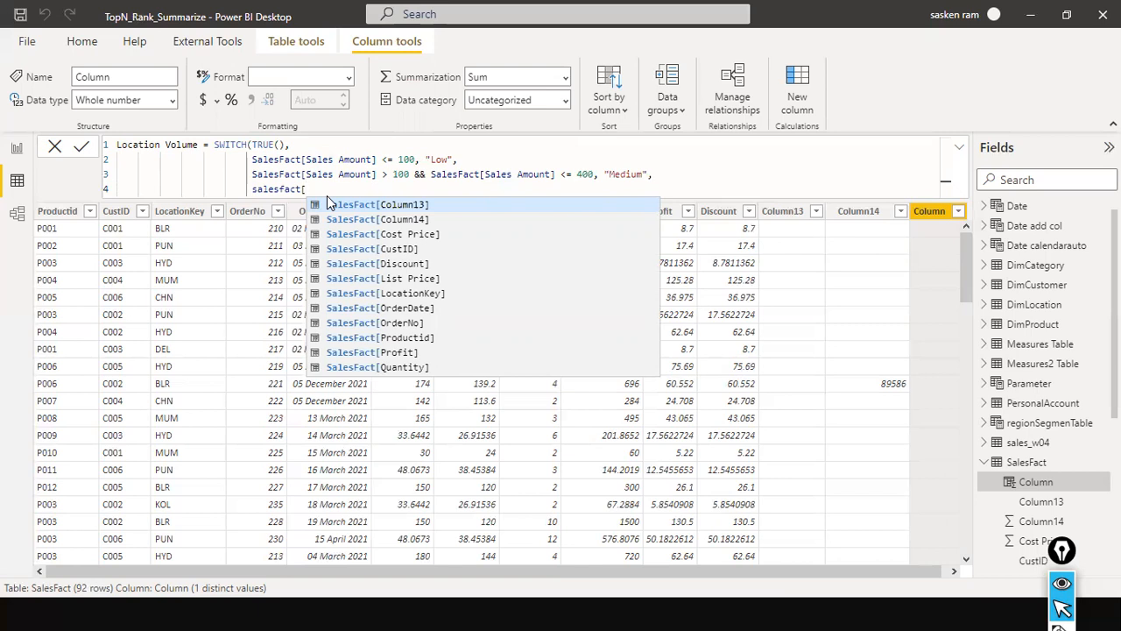
pyautogui.write('Sales')
pyautogui.press('Tab')
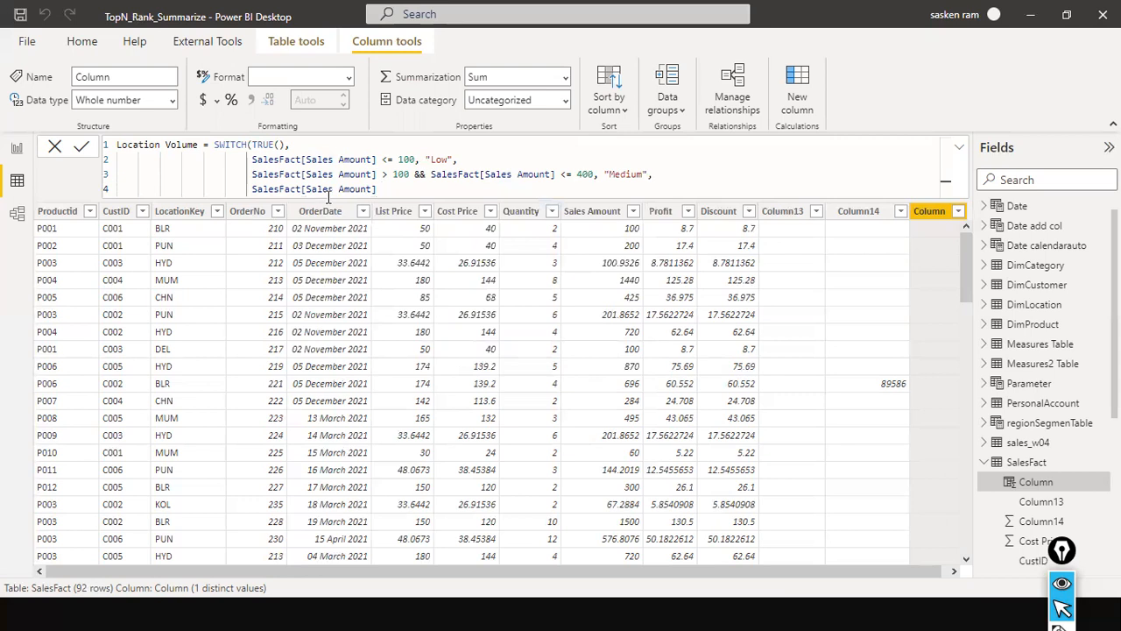
pyautogui.write('> 400, "High" ')
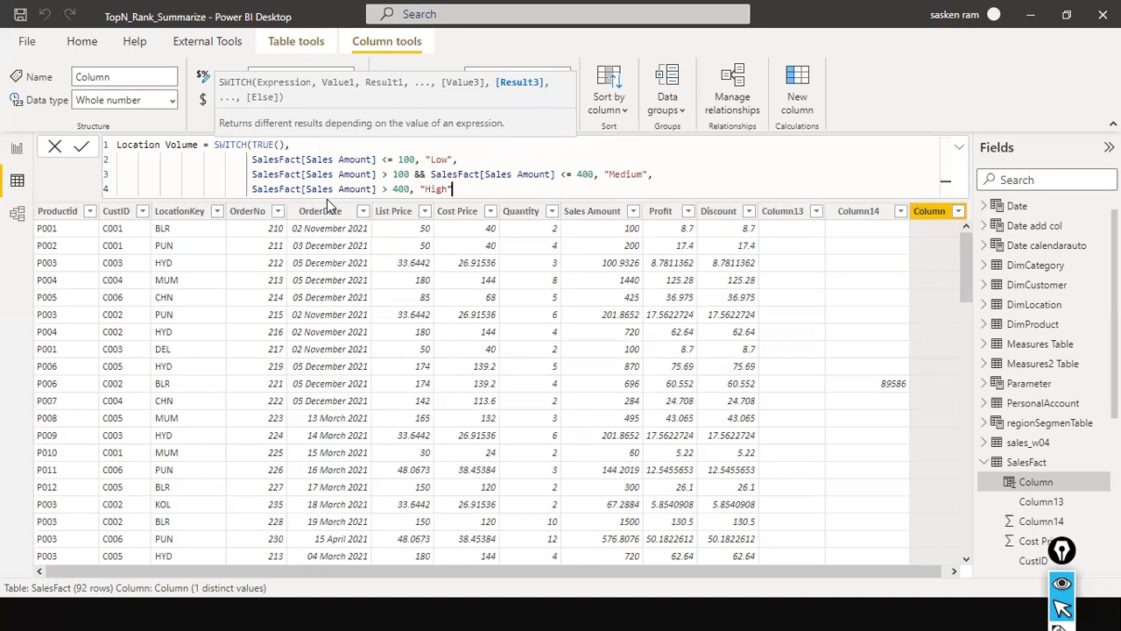
pyautogui.write(')')
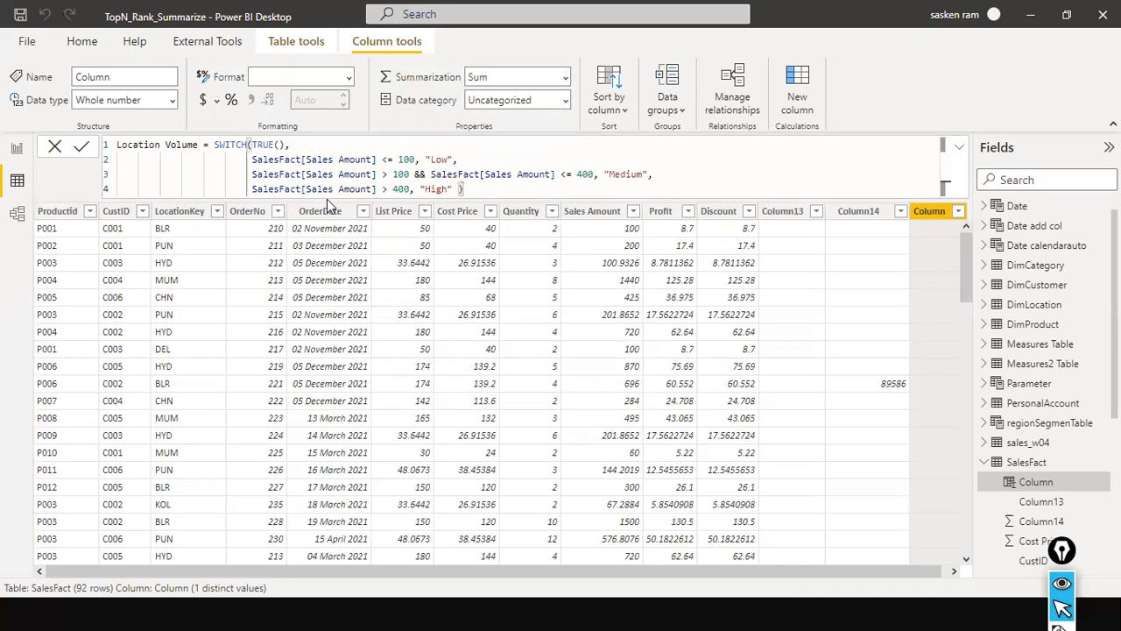
# Review the Logical Functions in DAX slide in the PowerPoint slide show, advance to Information Functions, and return to Power BI Desktop
pyautogui.press('Up')
pyautogui.press('Up')
pyautogui.press('Up')
pyautogui.press('Up')
pyautogui.hotkey('ctrl', 'Right')
pyautogui.hotkey('ctrl', 'Right')
pyautogui.hotkey('ctrl', 'Right')
pyautogui.hotkey('alt', 'Tab')
pyautogui.hotkey('alt', 'Tab')
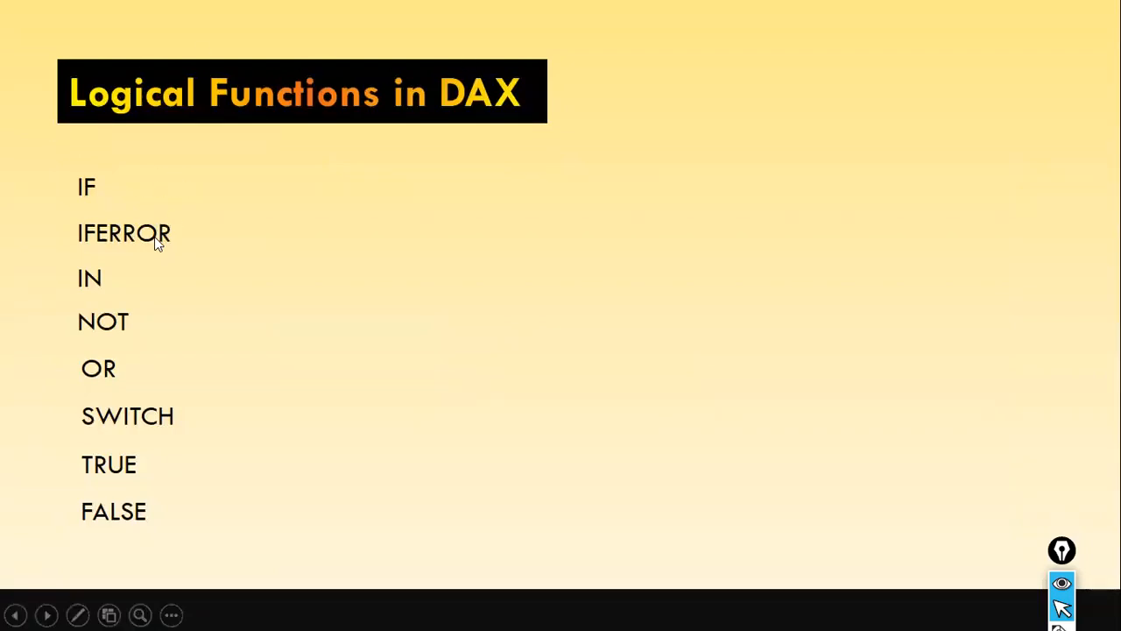
pyautogui.click(308, 443)
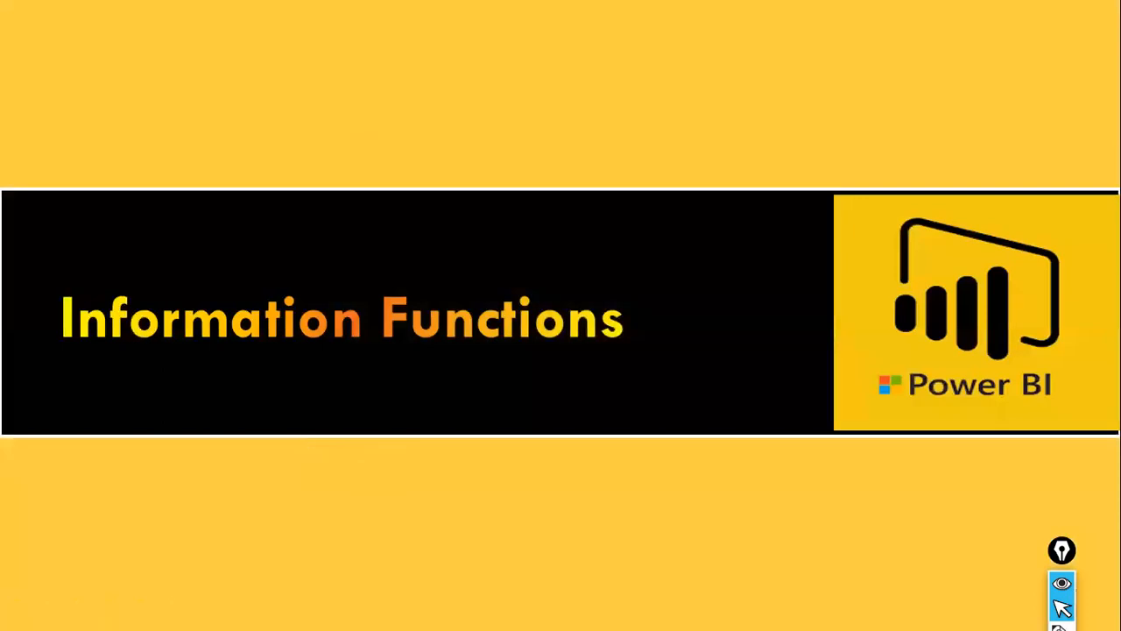
pyautogui.hotkey('alt', 'Tab')
# Re-enter the opening parenthesis after SWITCH in the Location Volume formula to bring up the function's syntax hint
pyautogui.click(253, 145)
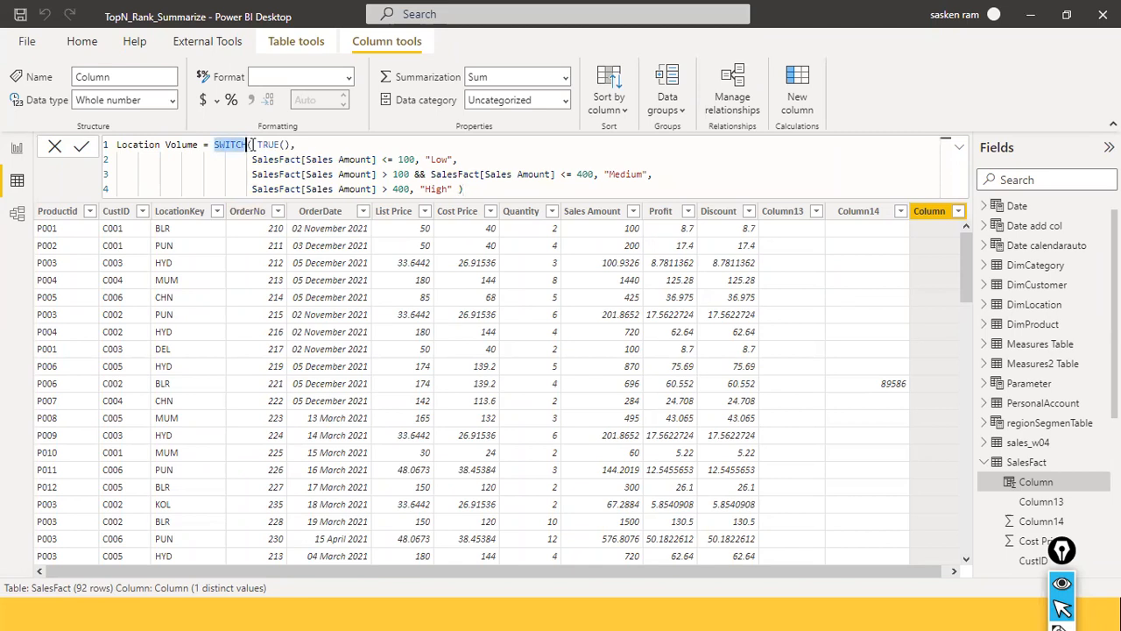
pyautogui.press('BackSpace')
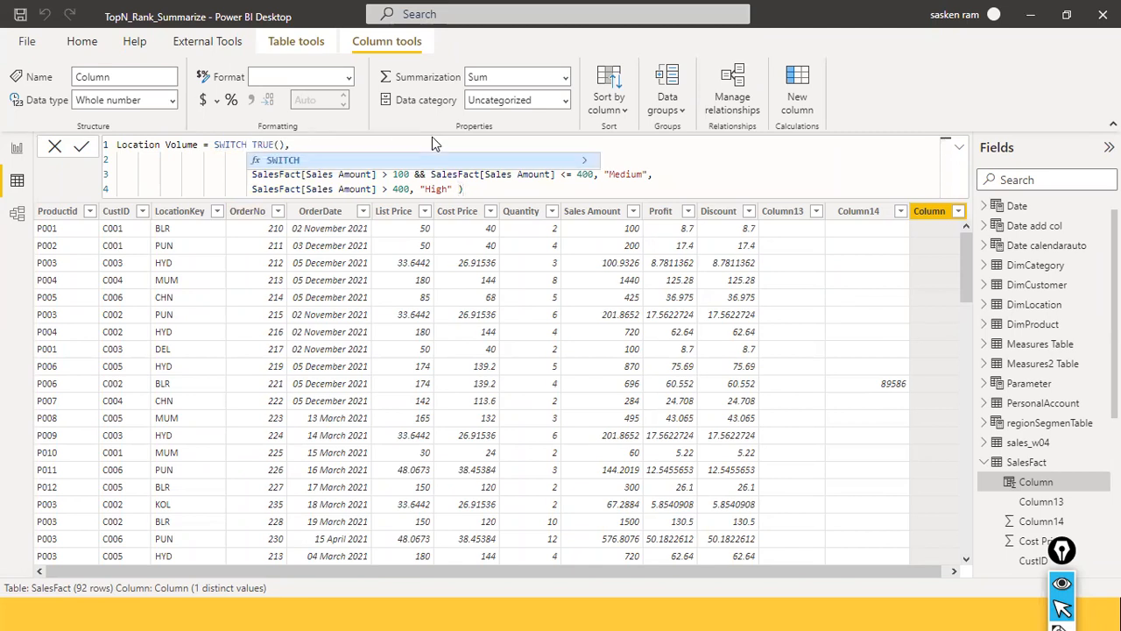
pyautogui.write('(')
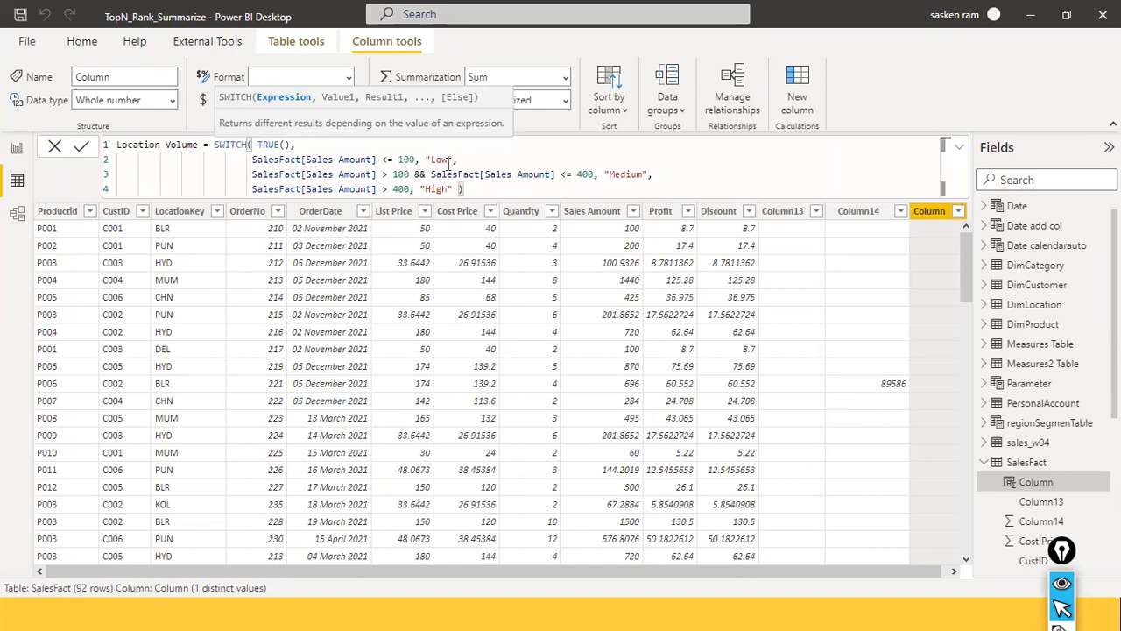
# Examine the formula's first condition, SalesFact[Sales Amount] <= 100, its "Low" result, the column name Location Volume and the SWITCH parentheses
pyautogui.click(421, 159)
pyautogui.hotkey('shift', 'Left')
pyautogui.hotkey('shift', 'Left')
pyautogui.hotkey('shift', 'Left')
pyautogui.hotkey('shift', 'Left')
pyautogui.hotkey('shift', 'Left')
pyautogui.hotkey('shift', 'Left')
pyautogui.hotkey('shift', 'Left')
pyautogui.hotkey('shift', 'Left')
pyautogui.hotkey('shift', 'Left')
pyautogui.hotkey('shift', 'Left')
pyautogui.hotkey('shift', 'Left')
pyautogui.hotkey('shift', 'Left')
pyautogui.hotkey('shift', 'Left')
pyautogui.hotkey('shift', 'Left')
pyautogui.hotkey('shift', 'Left')
pyautogui.hotkey('shift', 'Left')
pyautogui.hotkey('shift', 'Left')
pyautogui.hotkey('shift', 'Left')
pyautogui.hotkey('shift', 'Left')
pyautogui.hotkey('shift', 'Left')
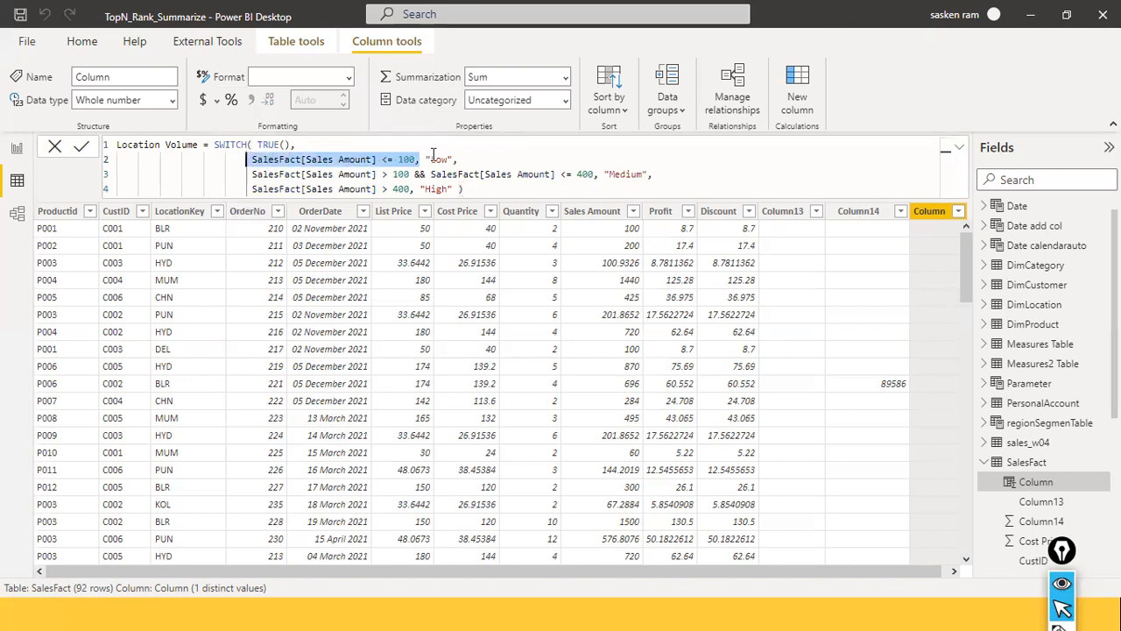
pyautogui.moveTo(427, 159); pyautogui.dragTo(448, 159)
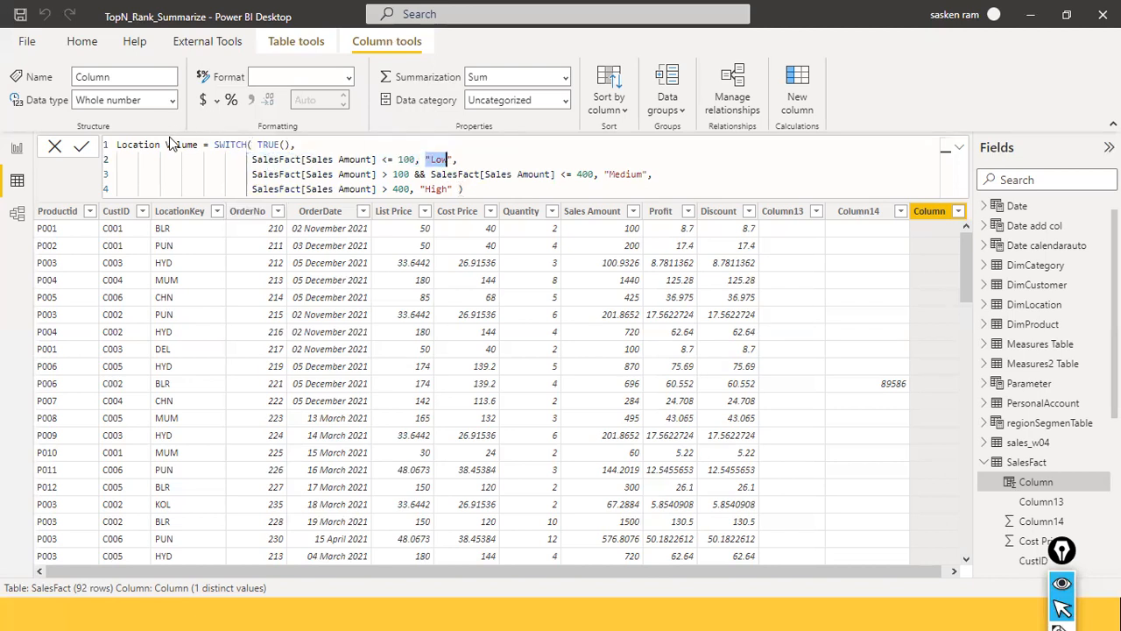
pyautogui.moveTo(194, 144); pyautogui.dragTo(101, 149)
pyautogui.moveTo(201, 144); pyautogui.dragTo(128, 146)
pyautogui.click(253, 145)
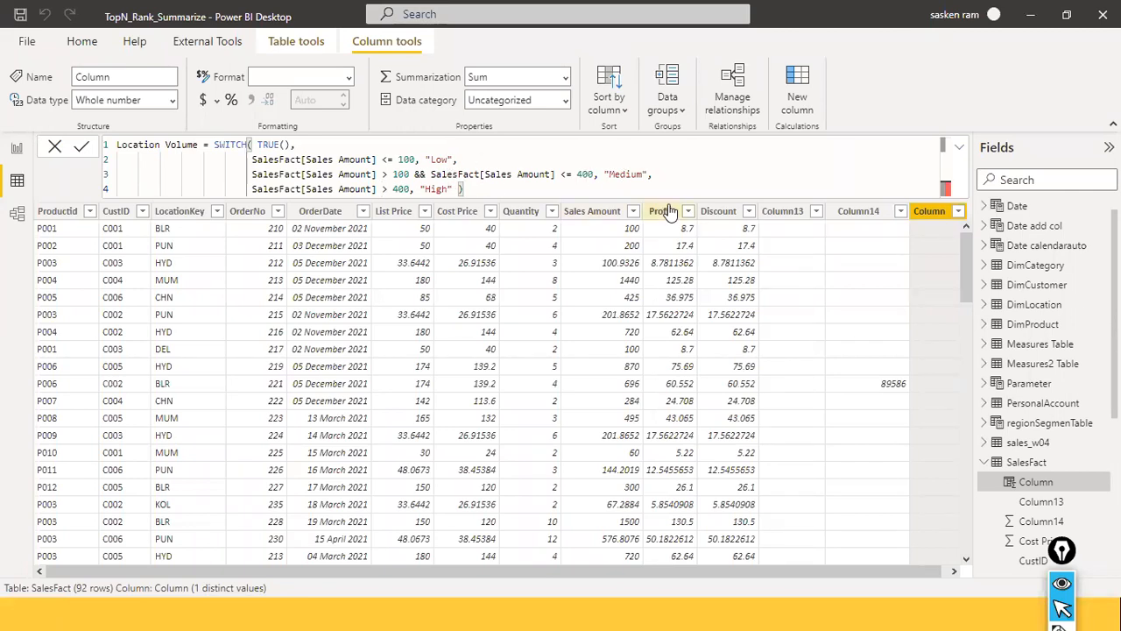
# Commit the Location Volume calculated column and check its values against Sales Amount across the SalesFact rows
pyautogui.press('Return')
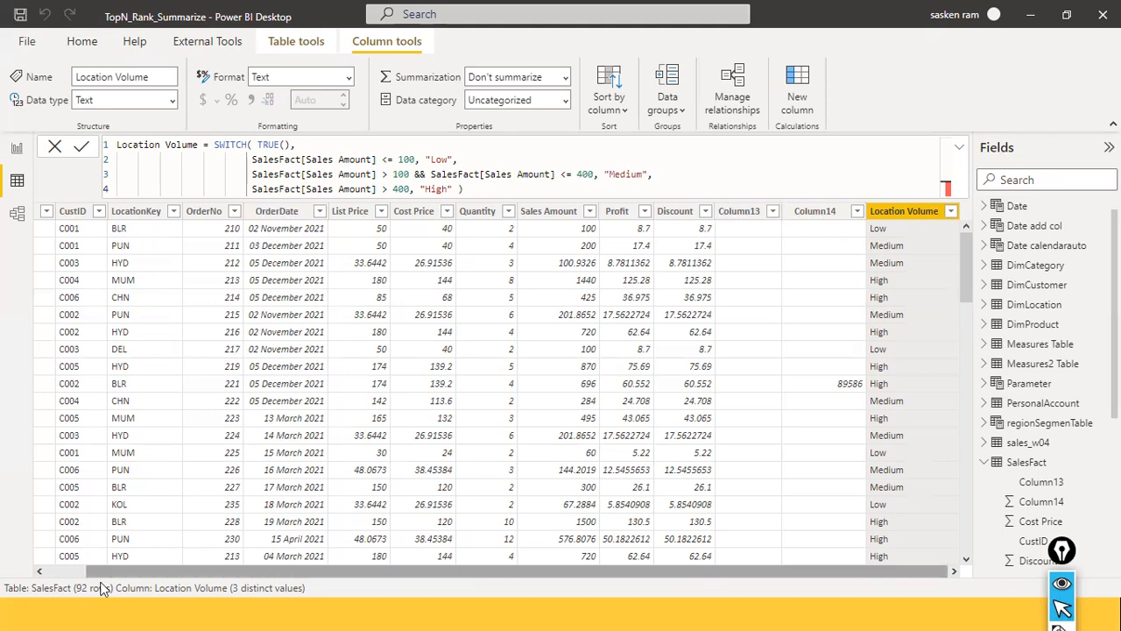
pyautogui.scroll(-3, 218, 536)
pyautogui.scroll(-20, 218, 536)
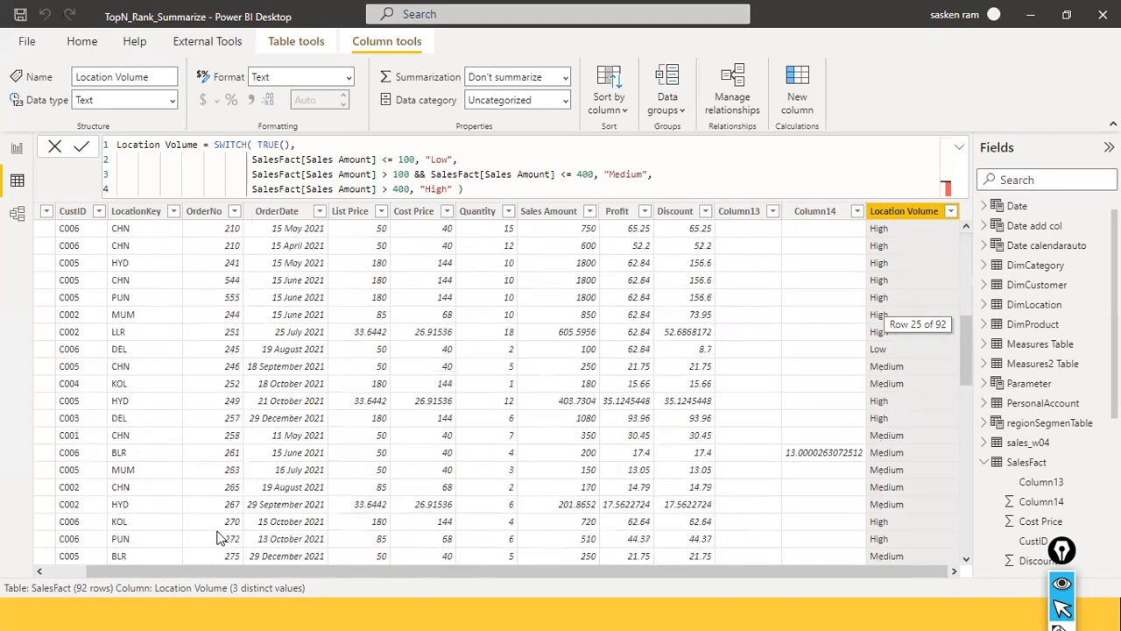
pyautogui.scroll(20, 218, 543)
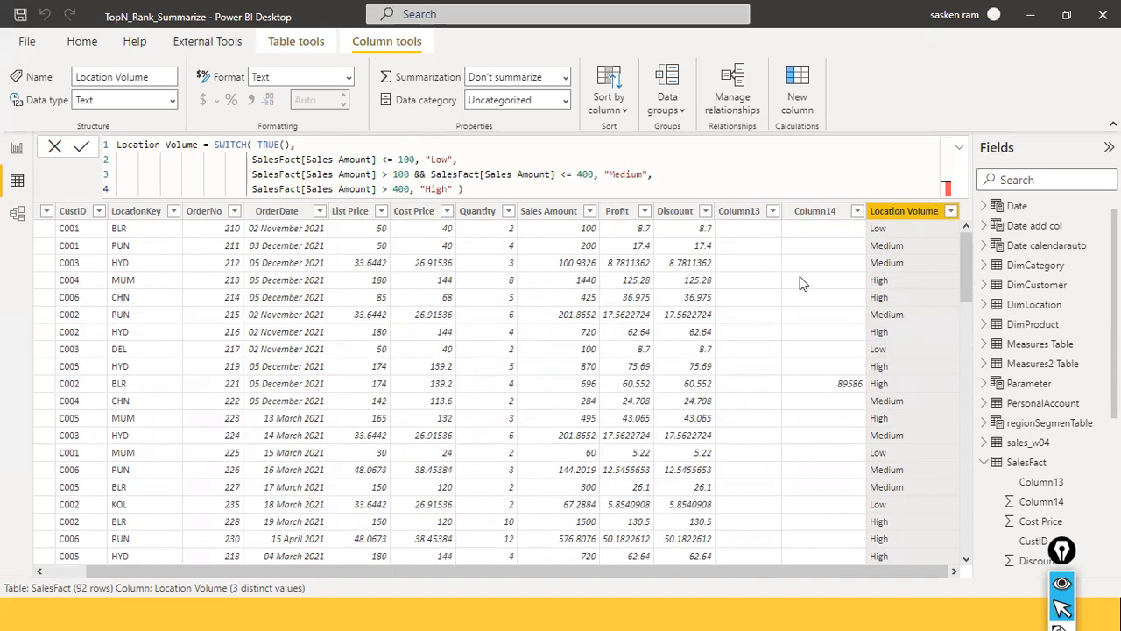
pyautogui.click(543, 168)
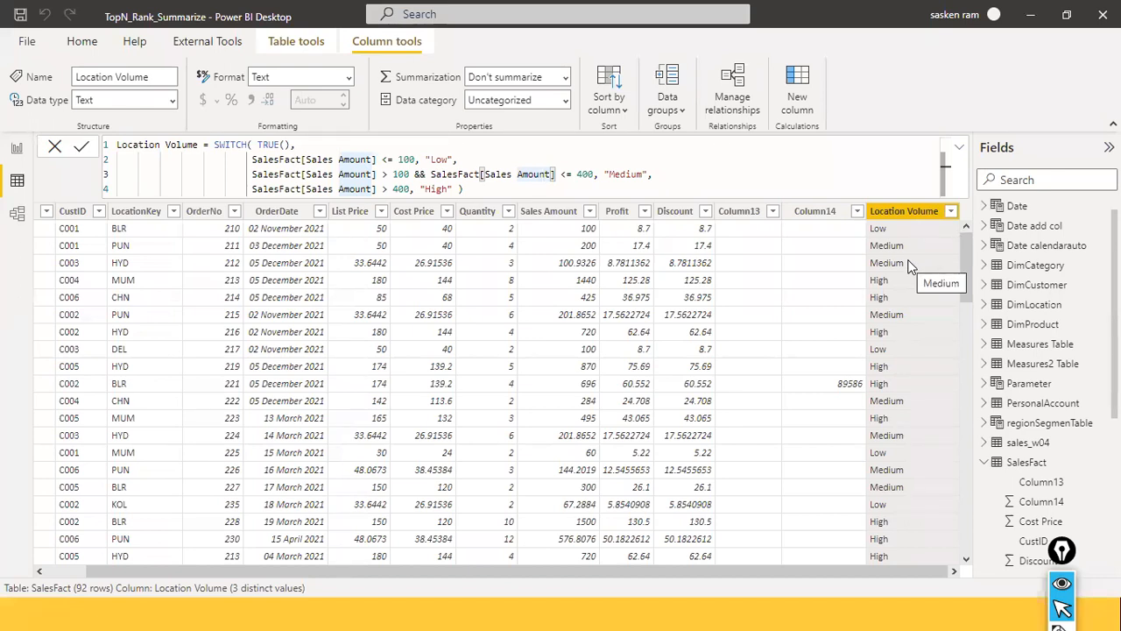
# Switch to the PowerPoint slide show and browse back past the ROUND functions slide to the AVERAGEX aggregation function slide
pyautogui.hotkey('alt', 'Tab')
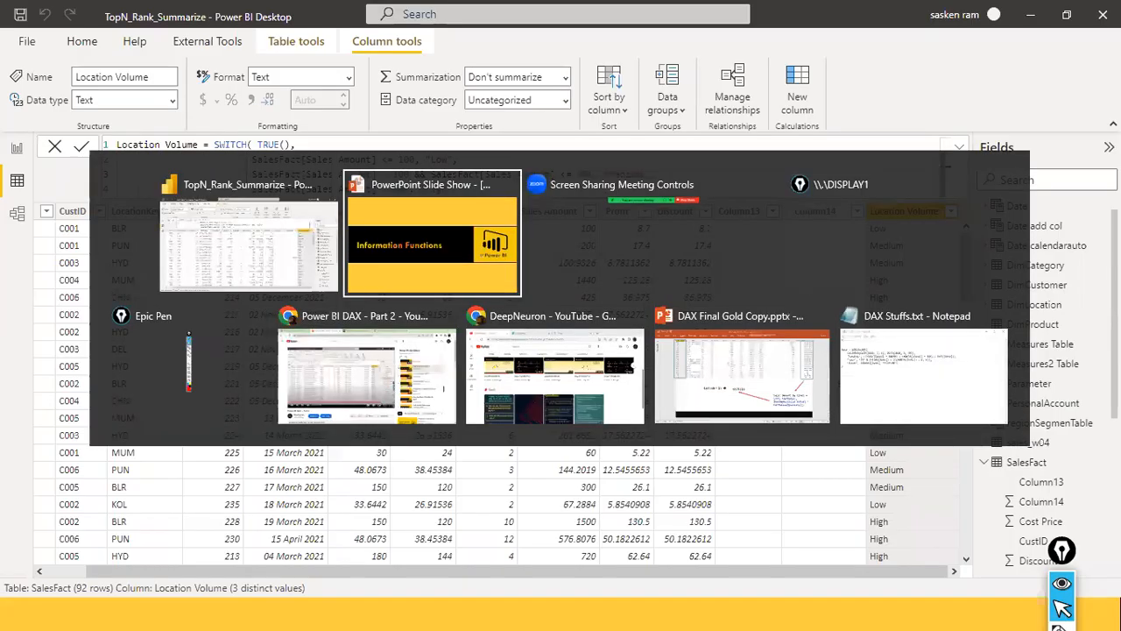
pyautogui.press('Right')
pyautogui.press('Left')
pyautogui.press('Left')
pyautogui.press('Left')
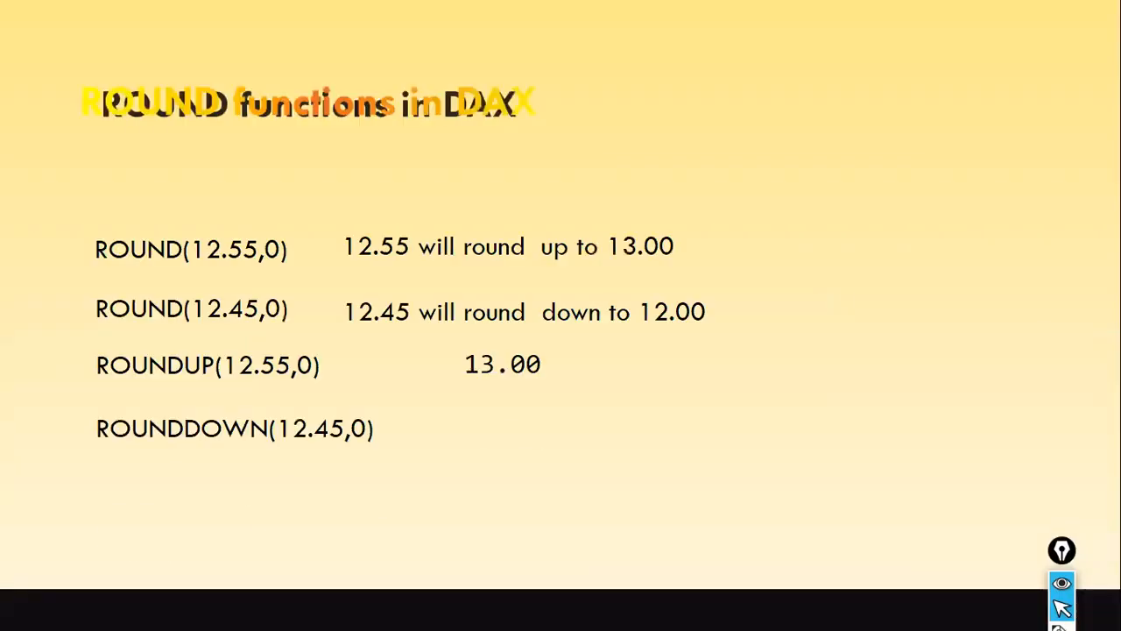
pyautogui.press('Left')
pyautogui.press('Left')
pyautogui.press('Left')
pyautogui.press('Right')
pyautogui.press('Right')
pyautogui.press('Right')
pyautogui.press('Right')
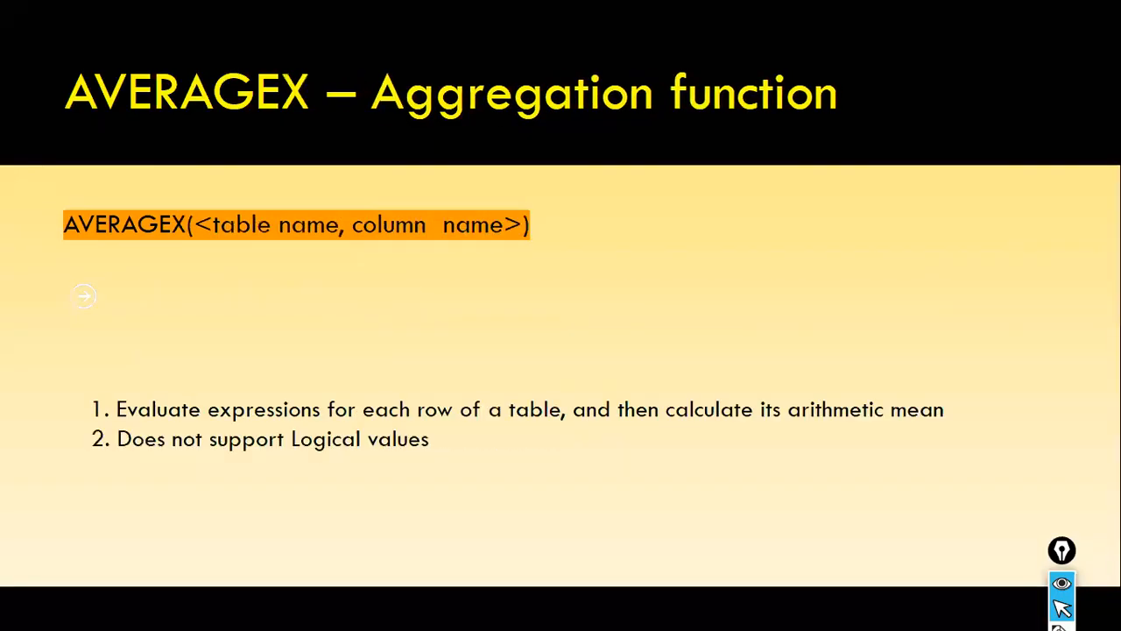
# Go through the Sumx function slide and its row-by-row Sales Amount example up to the slide on Sum versus Sumx
pyautogui.press('Right')
pyautogui.press('Right')
pyautogui.press('Right')
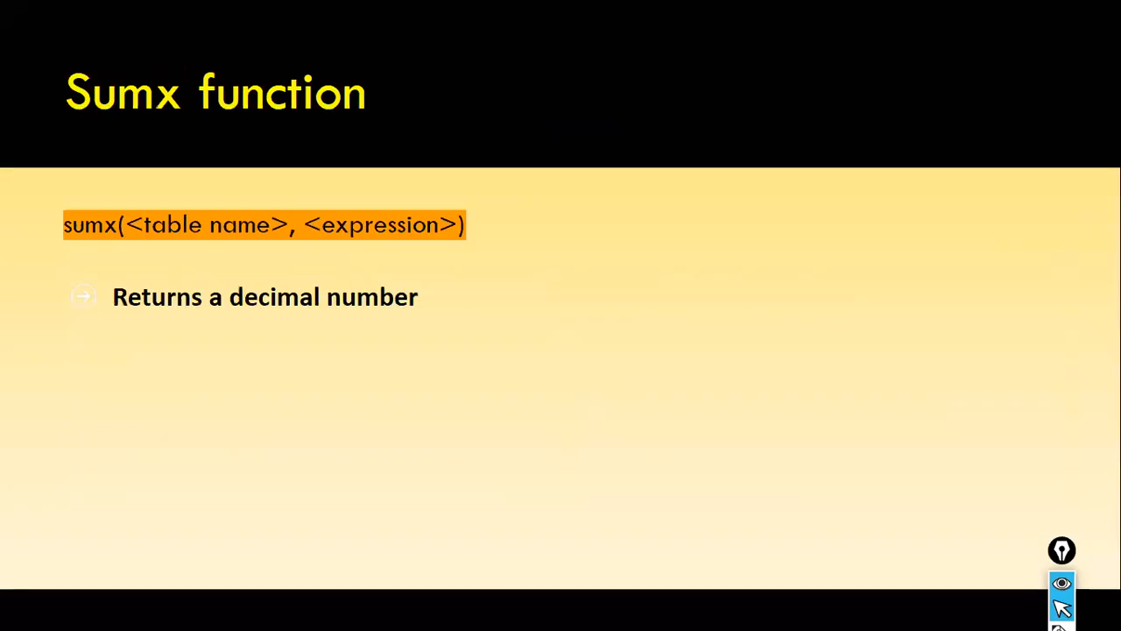
pyautogui.press('Right')
pyautogui.press('Left')
pyautogui.press('Right')
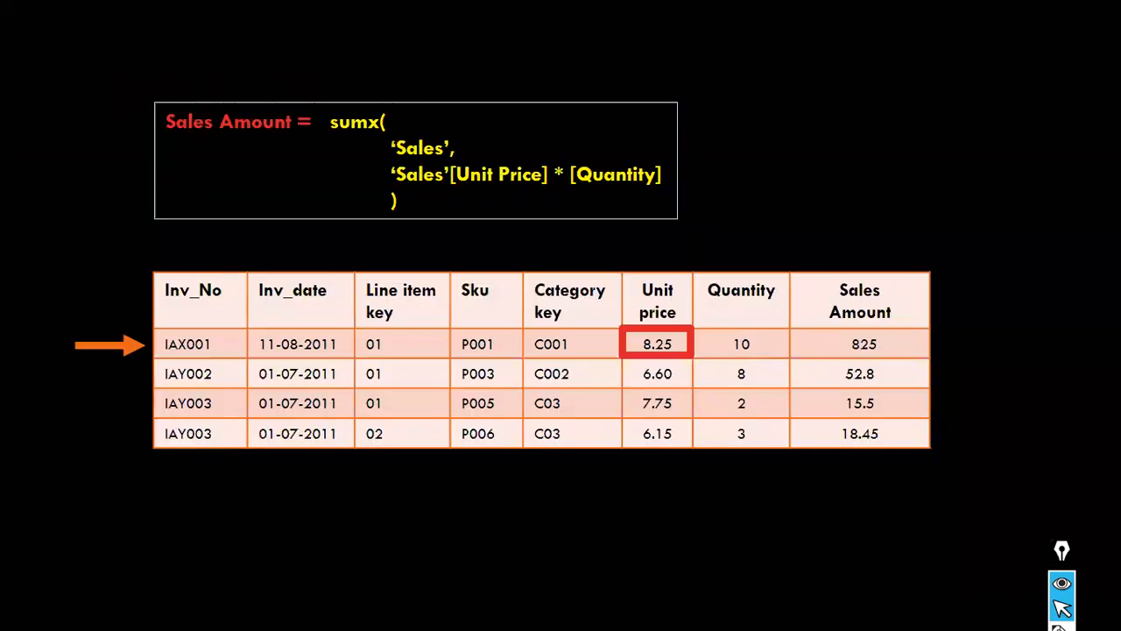
pyautogui.press('Right')
pyautogui.press('Right')
pyautogui.press('Right')
pyautogui.press('Right')
pyautogui.press('Right')
pyautogui.press('Right')
pyautogui.press('Right')
pyautogui.press('Right')
pyautogui.press('Right')
pyautogui.press('Right')
pyautogui.press('Right')
pyautogui.press('Right')
pyautogui.press('Right')
pyautogui.press('Right')
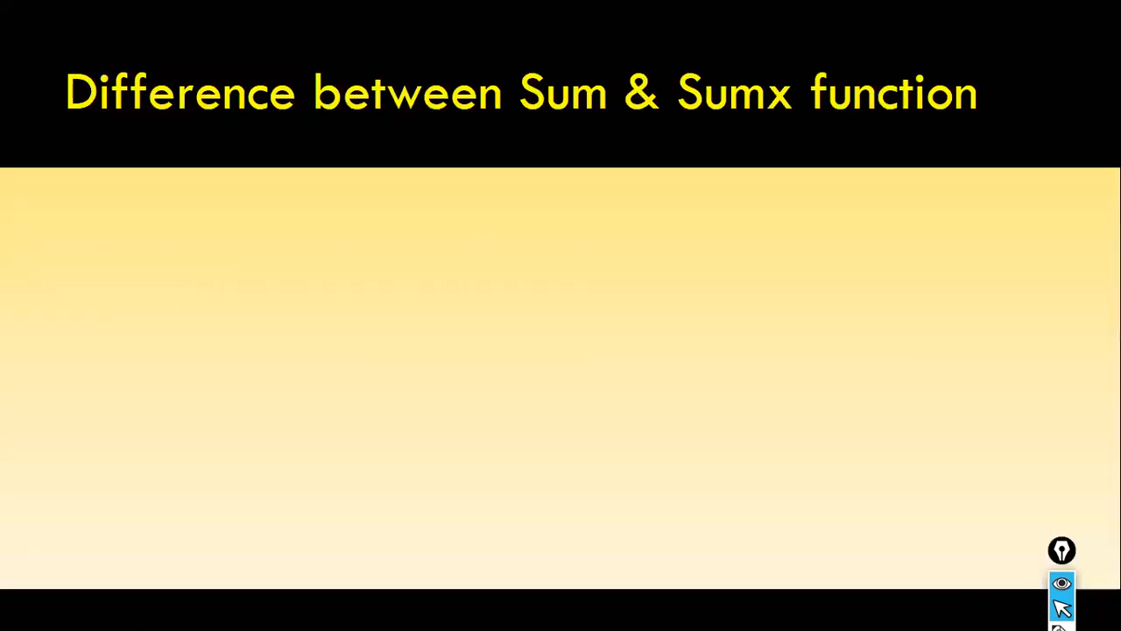
# Advance past the Difference between Sum & Sumx slide to the slide explaining what a measure is
pyautogui.press('Right')
pyautogui.press('Right')
pyautogui.press('Right')
pyautogui.press('Right')
pyautogui.press('Right')
pyautogui.press('Right')
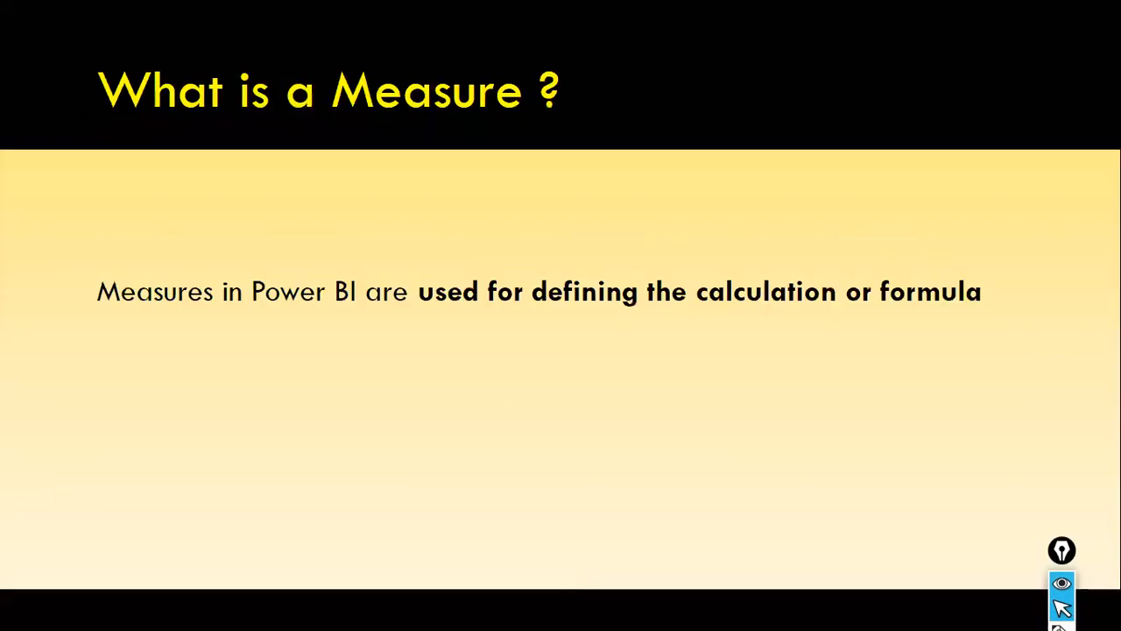
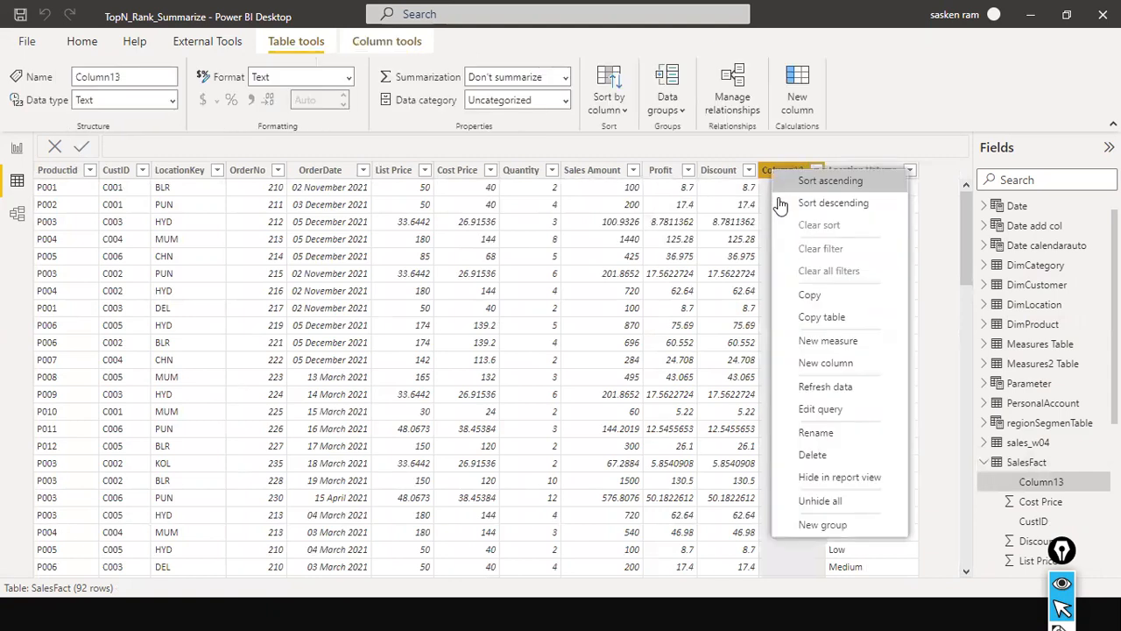
# Delete the empty Column13 from the SalesFact table
pyautogui.click(839, 453)
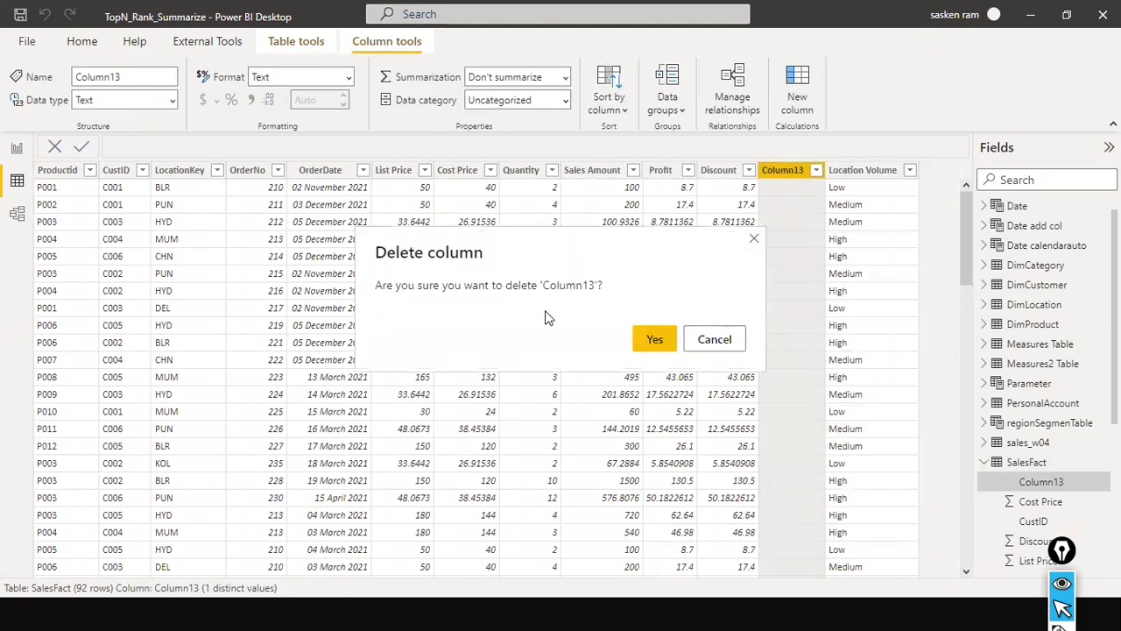
pyautogui.click(654, 338)
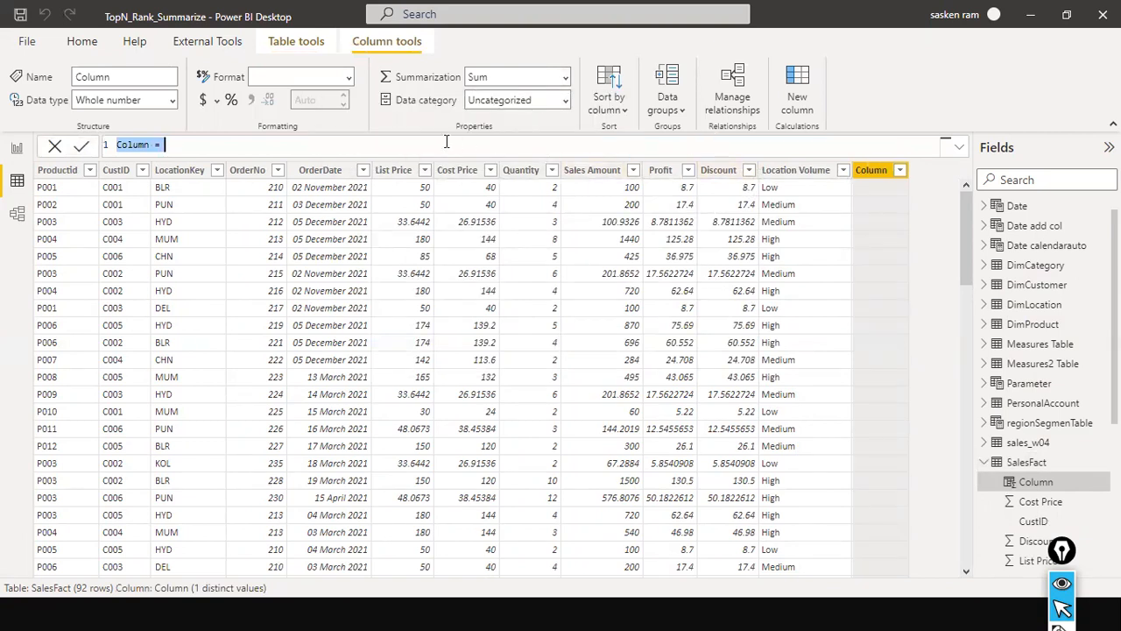
# Define the new SalesFact calculated column as Sales Amount CC = SalesFact[List Price] * SalesFact[Quantity]
pyautogui.write('Sales ')
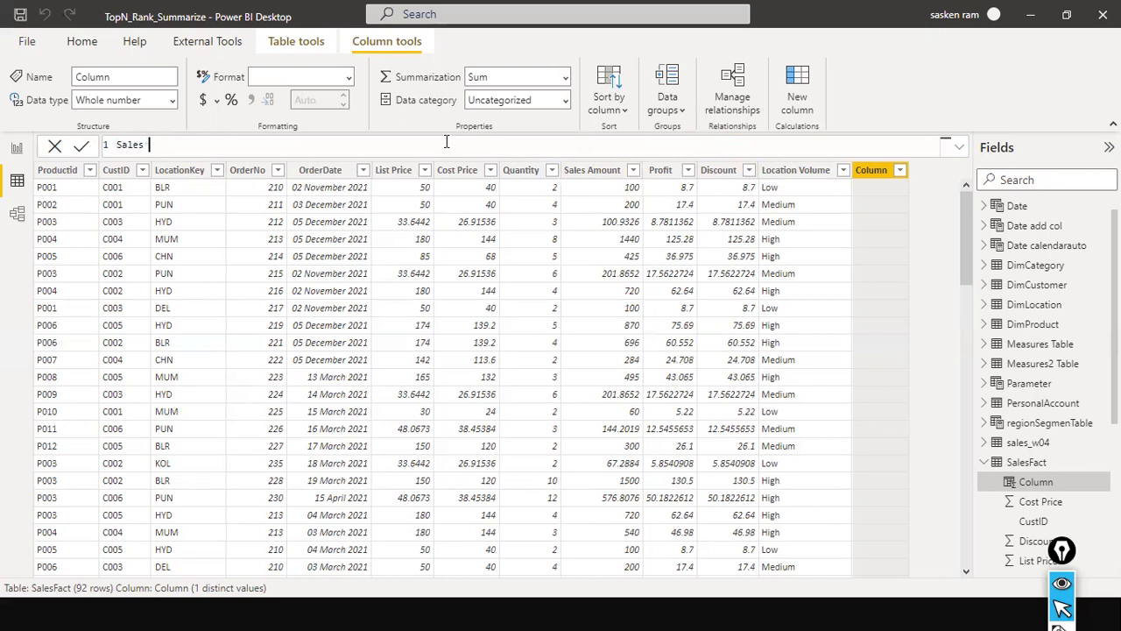
pyautogui.write('Amount CC = SalesFact[List Price] ')
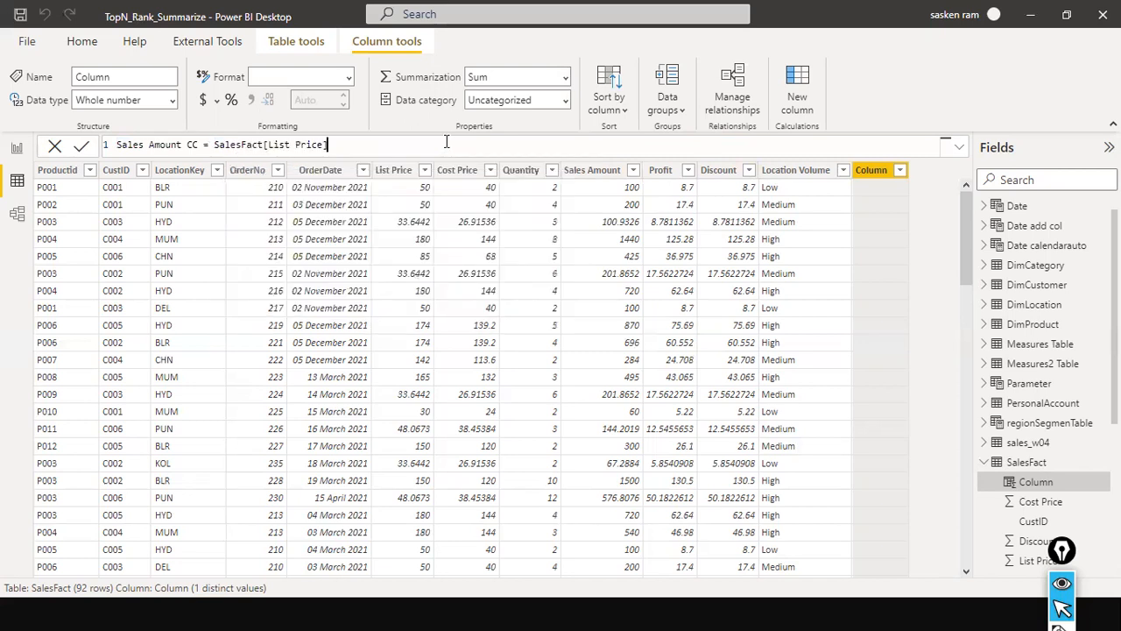
pyautogui.write('* q')
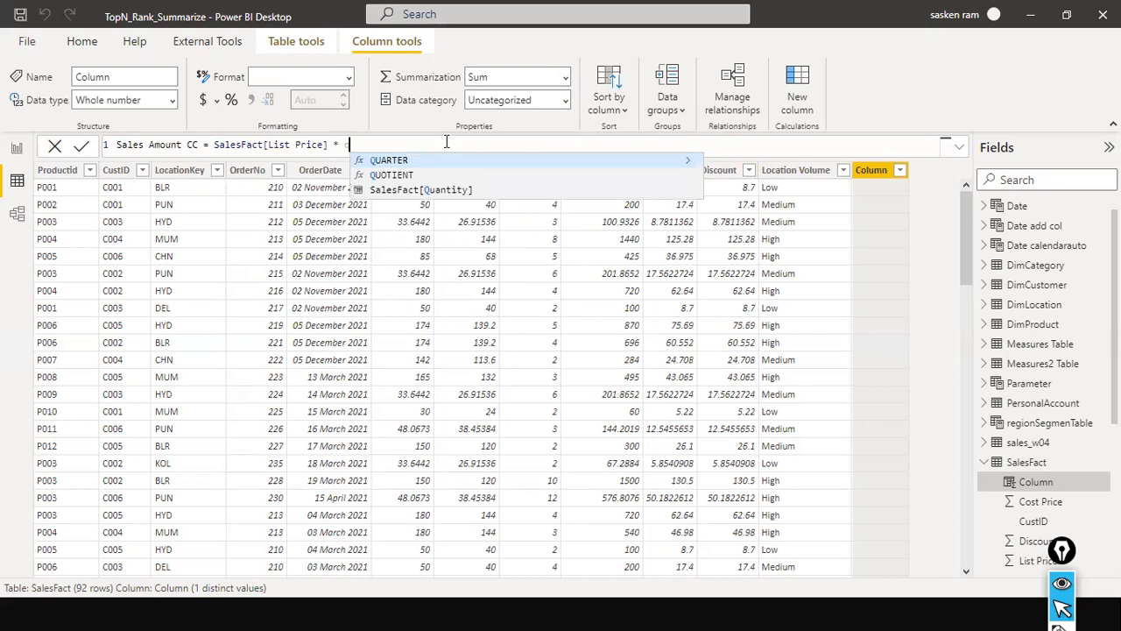
pyautogui.press('Down')
pyautogui.press('Down')
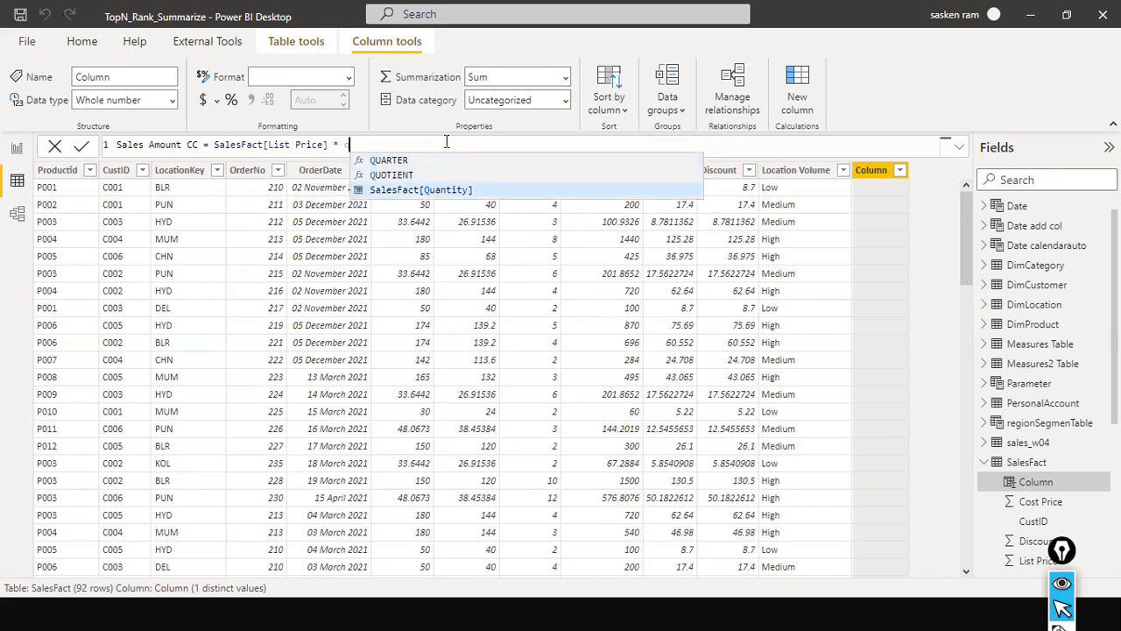
pyautogui.press('Up')
pyautogui.press('Down')
pyautogui.press('Down')
pyautogui.press('Up')
pyautogui.press('Tab')
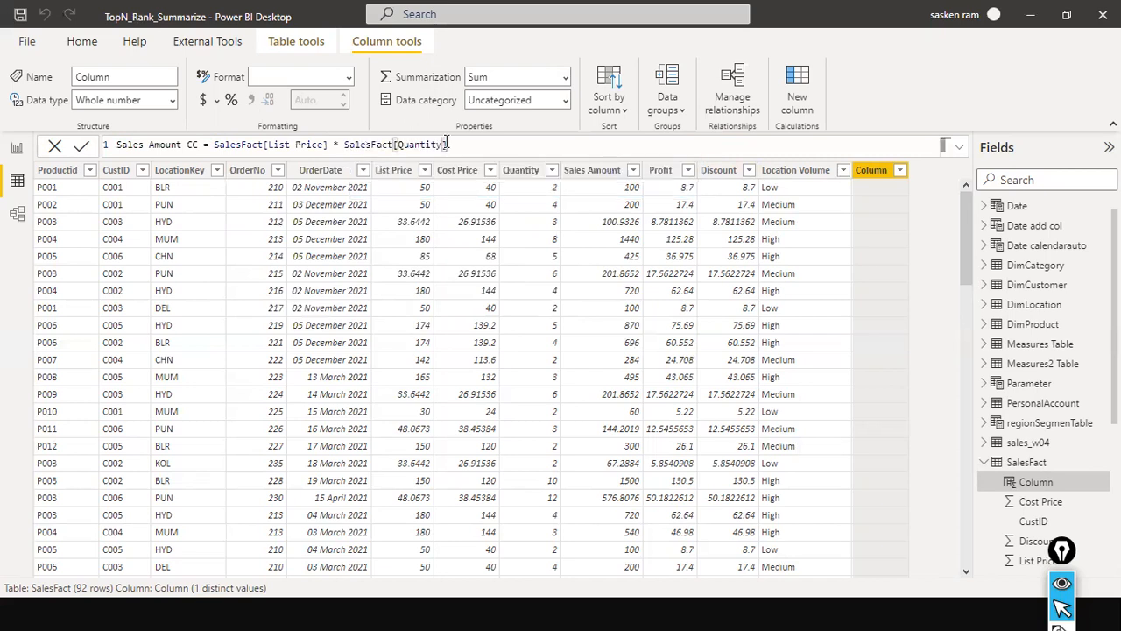
pyautogui.press('Return')
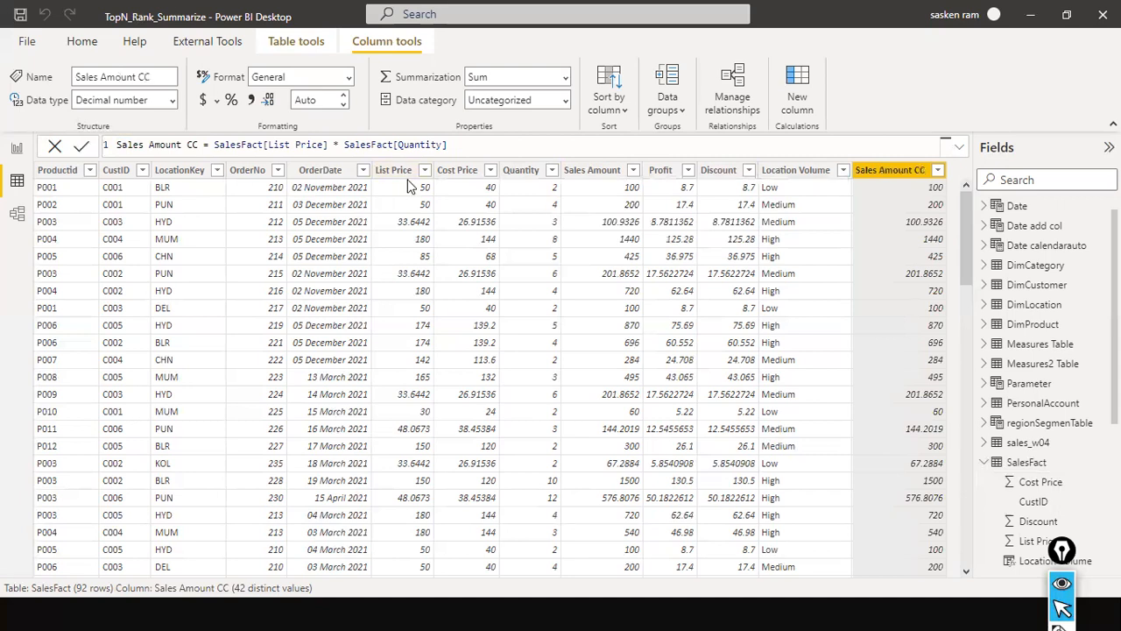
# Mark the List Price, Quantity and Sales Amount CC values of the first rows with red arrows, and clear the annotations
pyautogui.moveTo(400, 143); pyautogui.dragTo(417, 184)
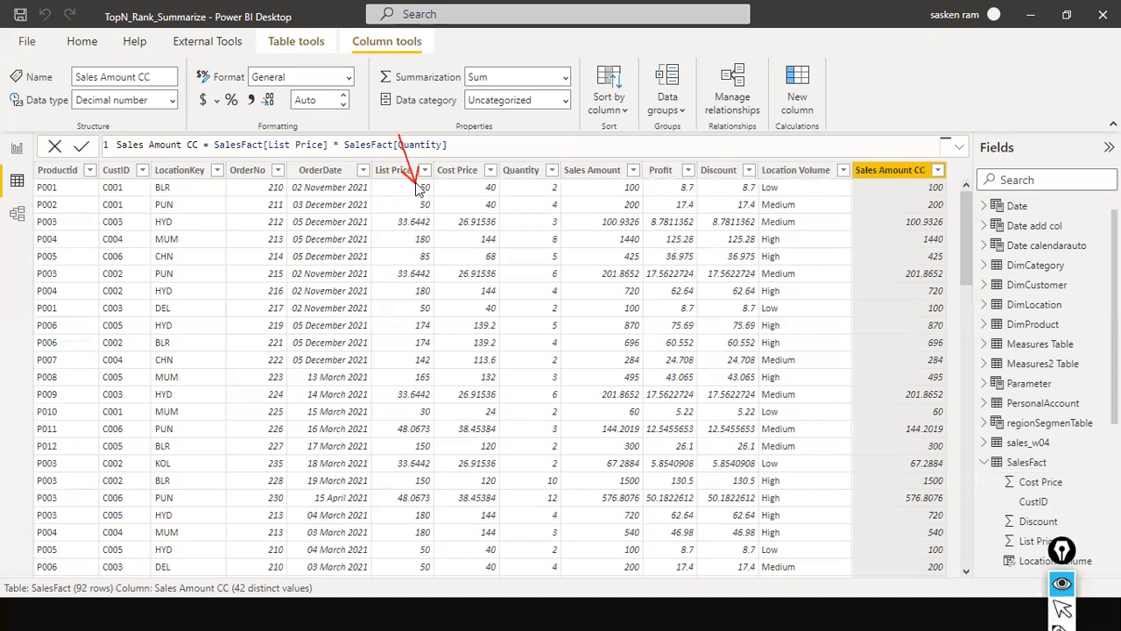
pyautogui.moveTo(455, 122); pyautogui.dragTo(555, 190)
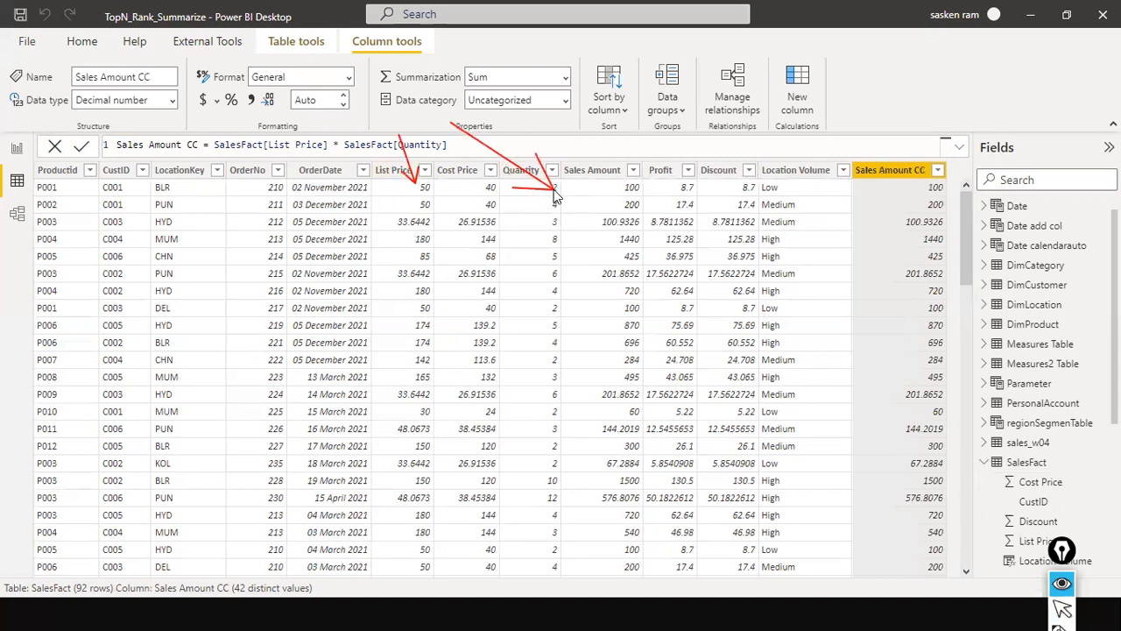
pyautogui.moveTo(869, 115); pyautogui.dragTo(920, 184)
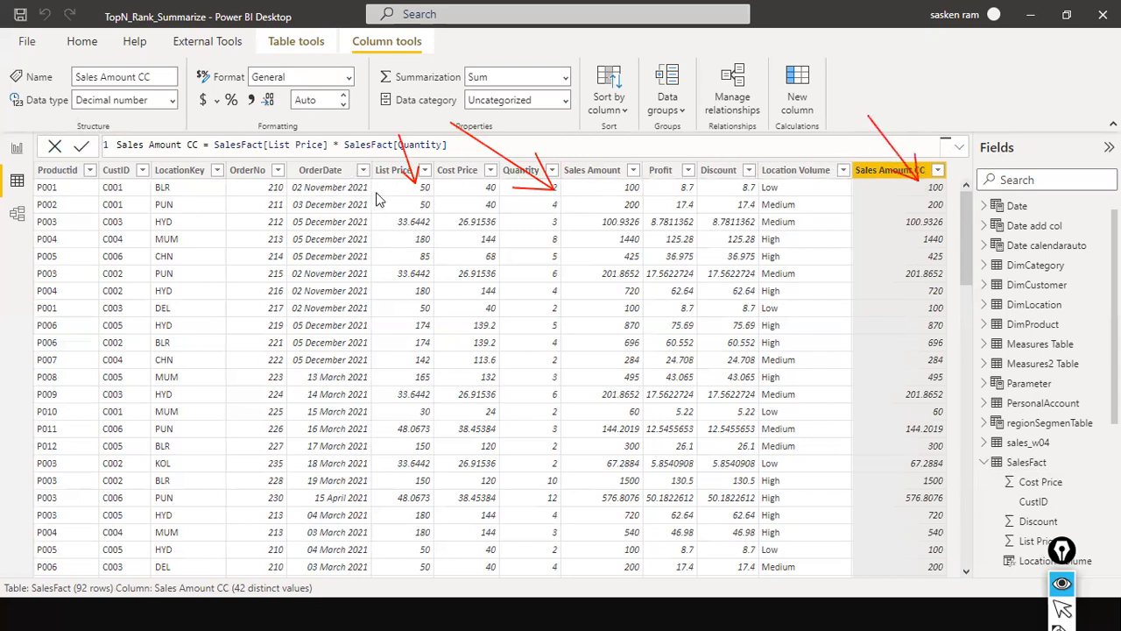
pyautogui.moveTo(373, 158); pyautogui.dragTo(407, 188)
pyautogui.moveTo(505, 163); pyautogui.dragTo(545, 204)
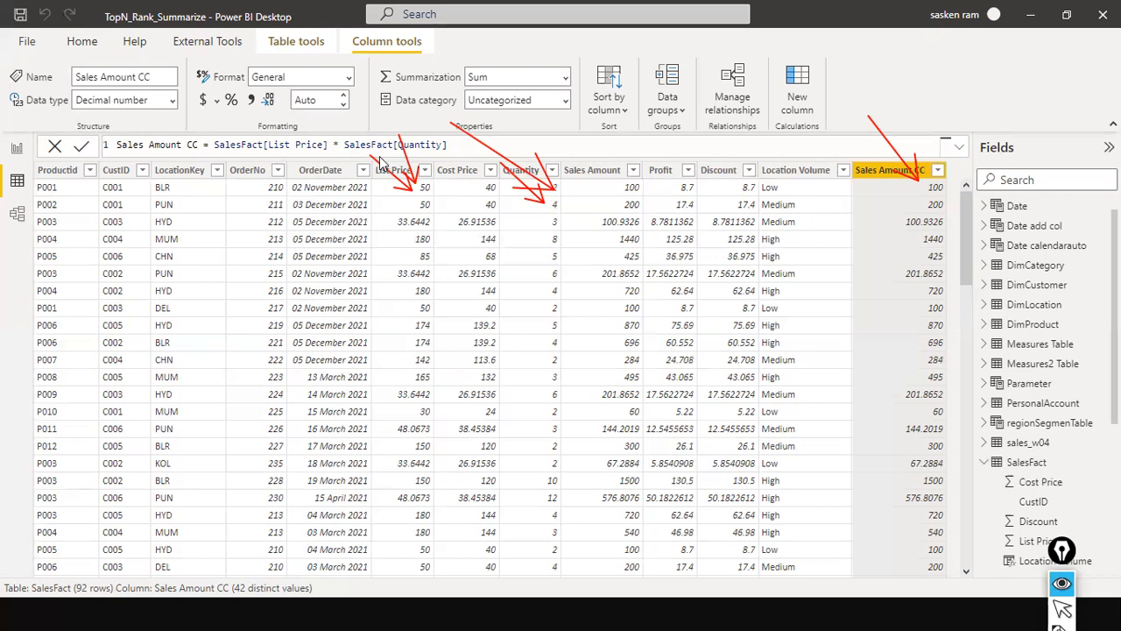
pyautogui.hotkey('ctrl', 'shift', '2')
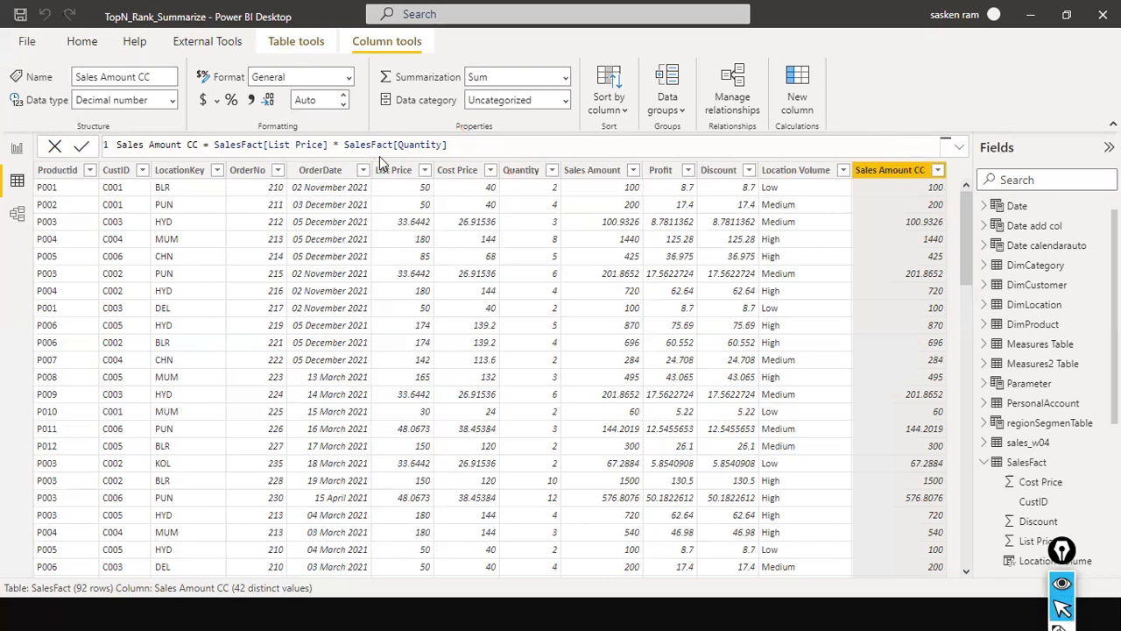
# Compare the Row Context slide with the Sales Amount CC column, advance to the note on iterating without filtering, and return to Power BI Desktop
pyautogui.hotkey('alt', 'Tab')
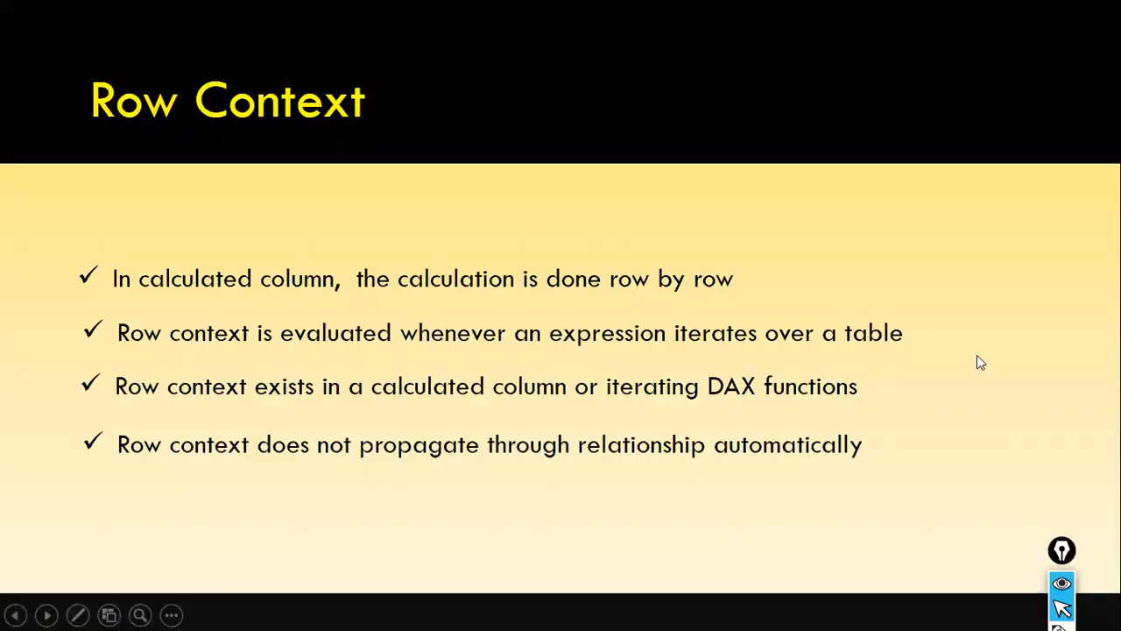
pyautogui.hotkey('alt', 'Tab')
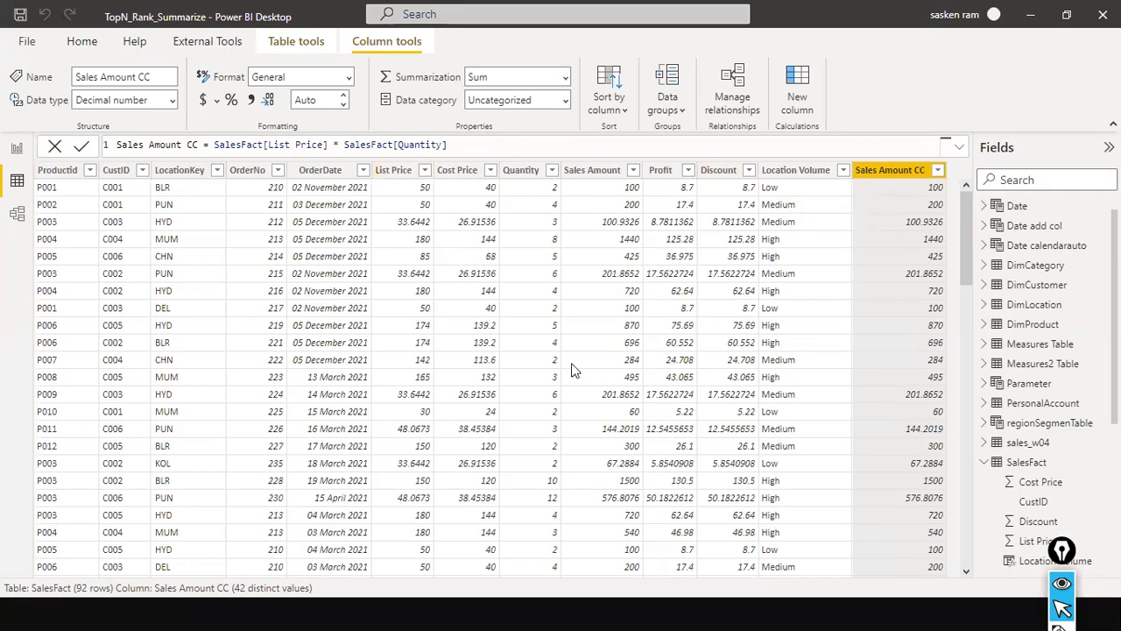
pyautogui.hotkey('alt', 'Tab')
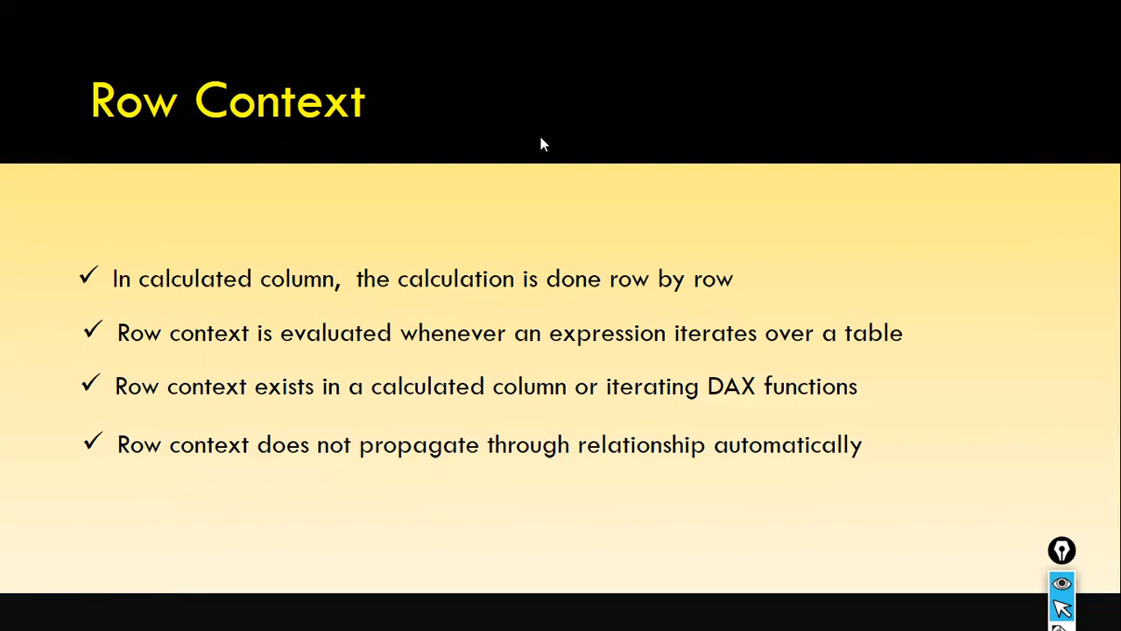
pyautogui.hotkey('alt', 'Tab')
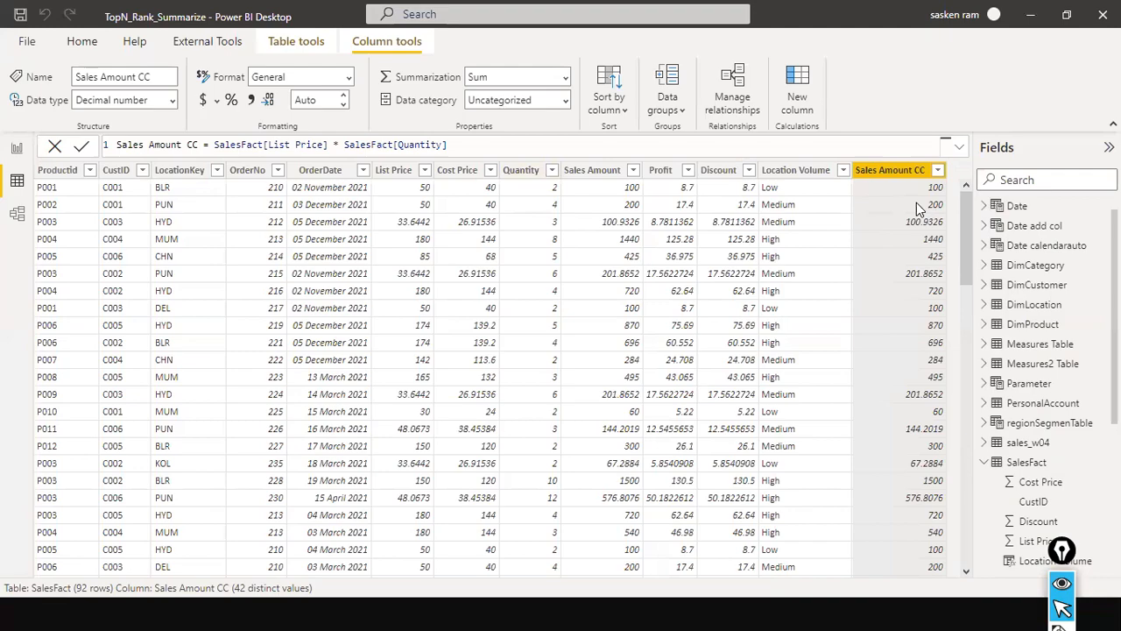
pyautogui.hotkey('alt', 'Tab')
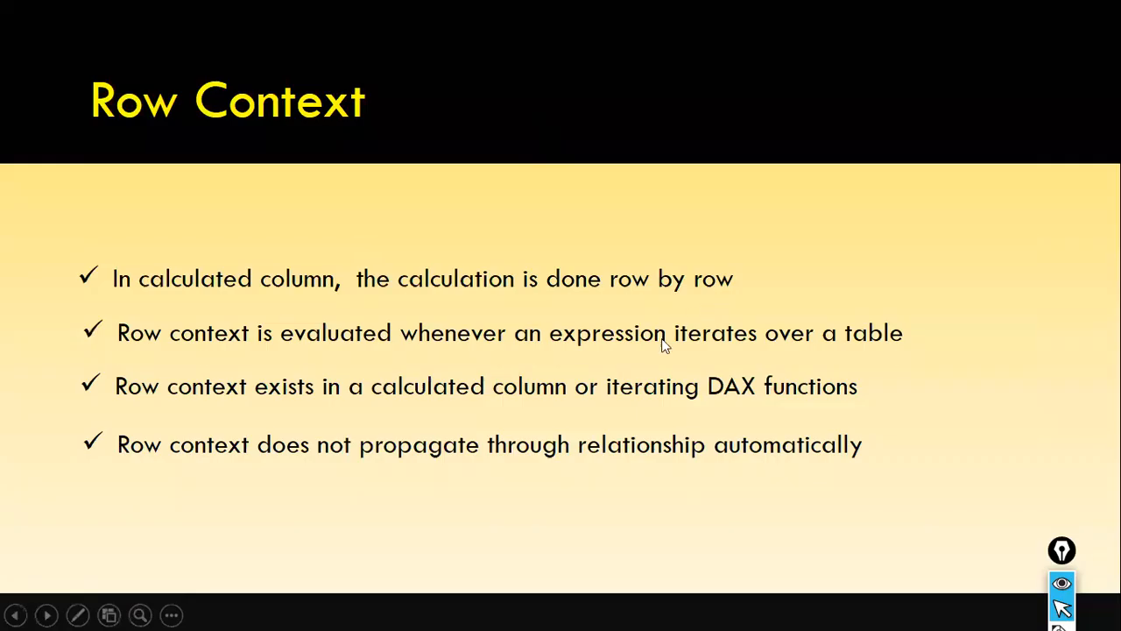
pyautogui.click(833, 385)
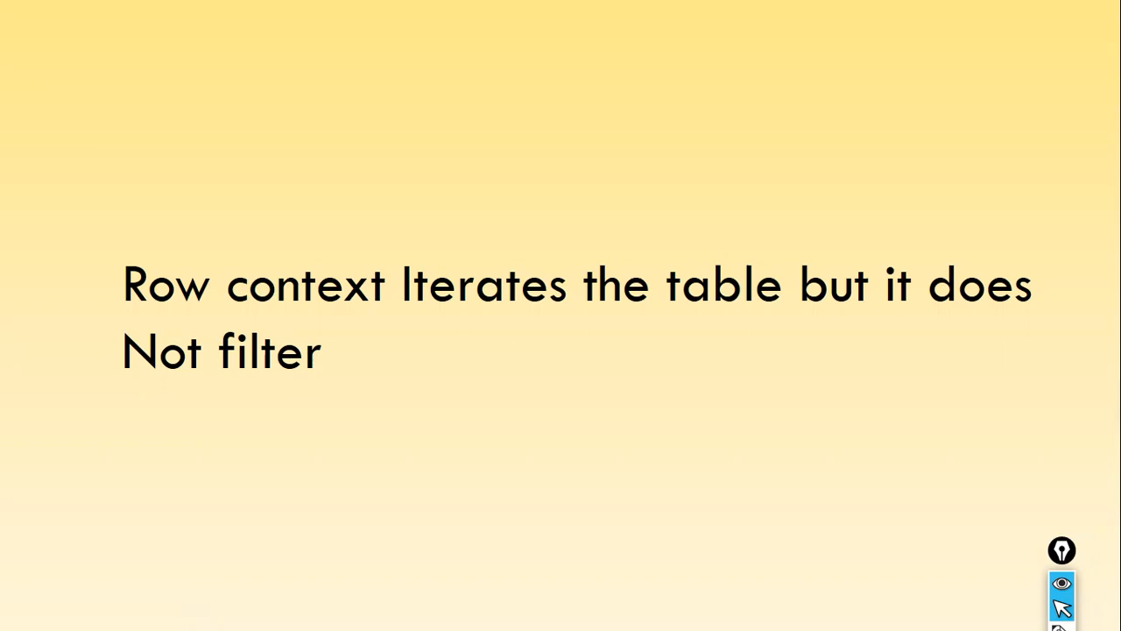
pyautogui.hotkey('alt', 'Tab')
pyautogui.hotkey('alt', 'Tab')
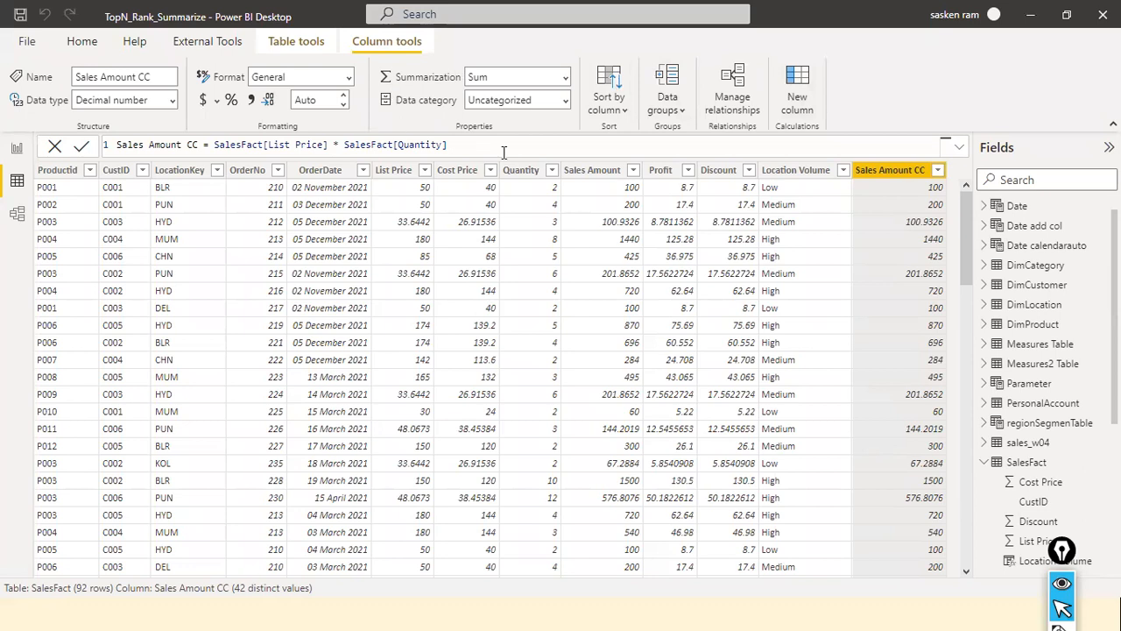
# Copy the Sales Amount CC formula into a new SalesFact calculated column and name it Sales Amount CC1
pyautogui.moveTo(504, 149); pyautogui.dragTo(347, 144)
pyautogui.moveTo(150, 136); pyautogui.dragTo(49, 126)
pyautogui.hotkey('ctrl', 'c')
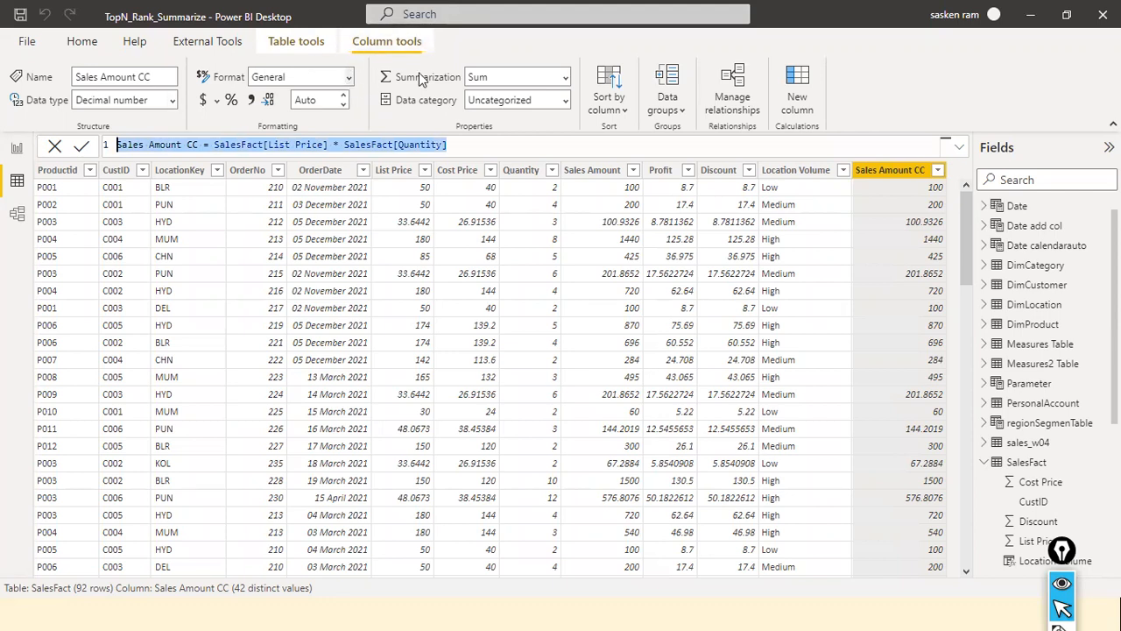
pyautogui.click(805, 98)
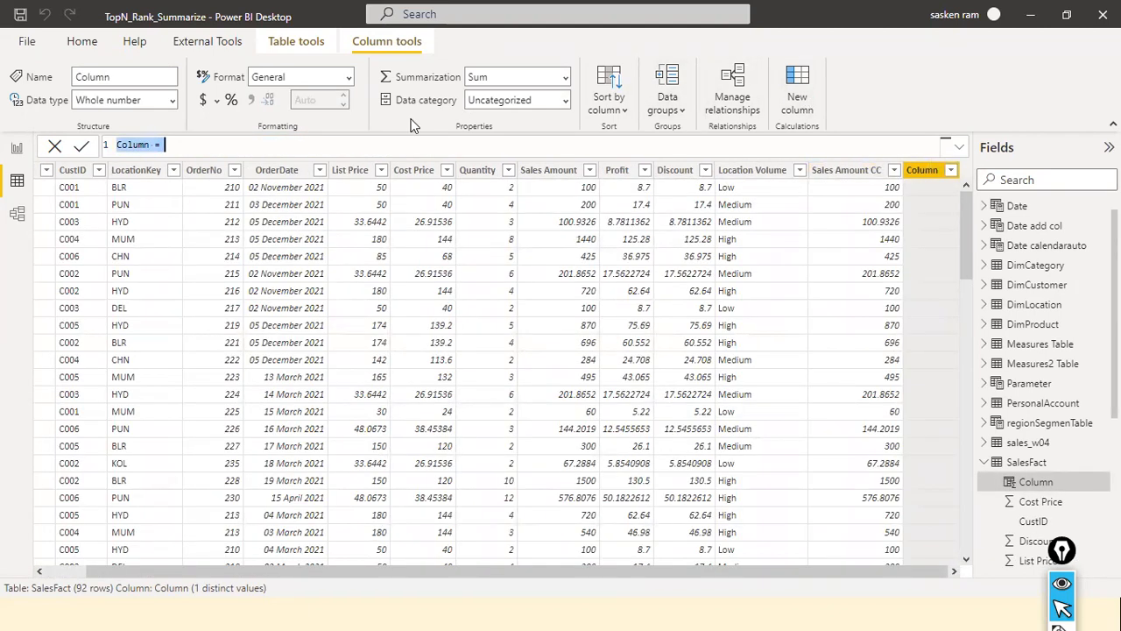
pyautogui.hotkey('ctrl', 'v')
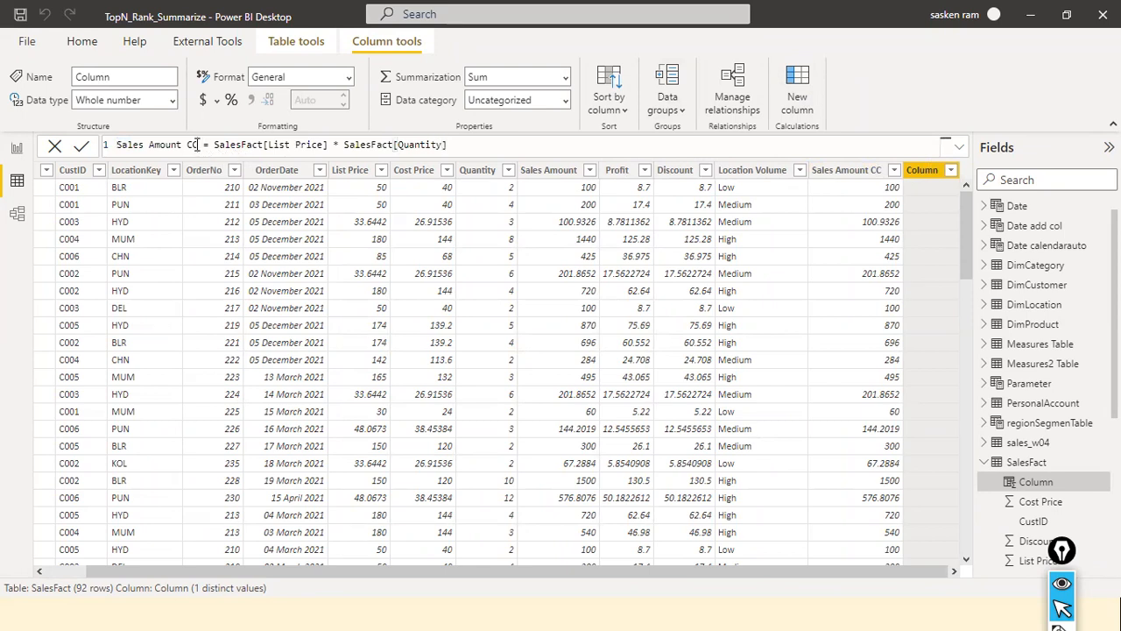
pyautogui.write('1')
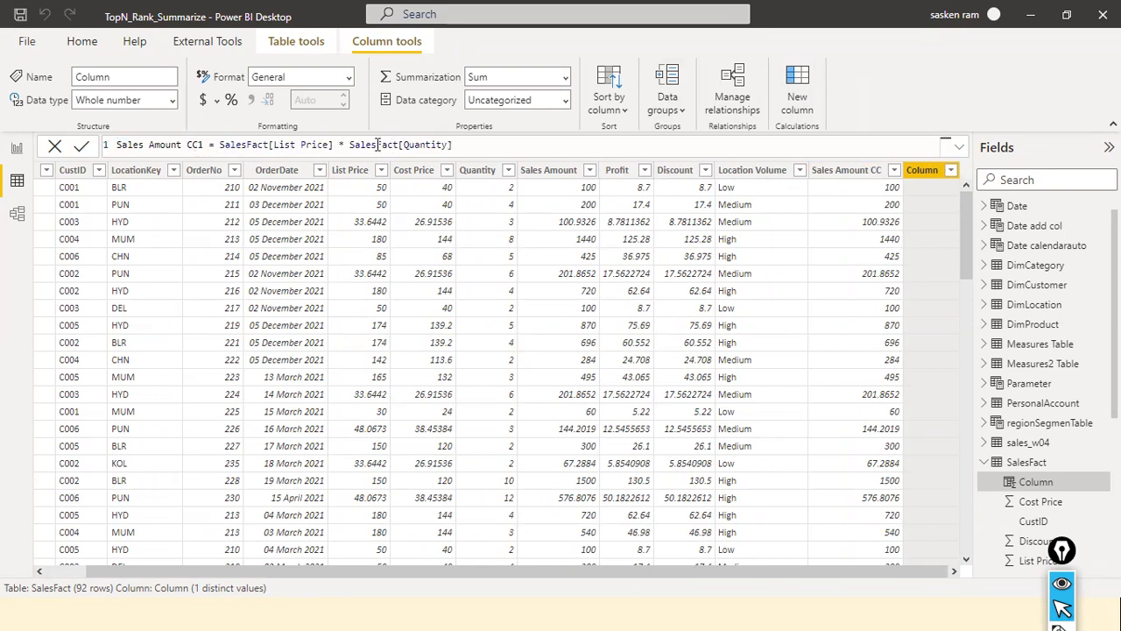
# Insert an opening SUMX function before SalesFact[List Price] in the Sales Amount CC1 formula
pyautogui.hotkey('ctrl', 'Right')
pyautogui.hotkey('ctrl', 'Right')
pyautogui.hotkey('ctrl', 'Left')
pyautogui.write('sumx')
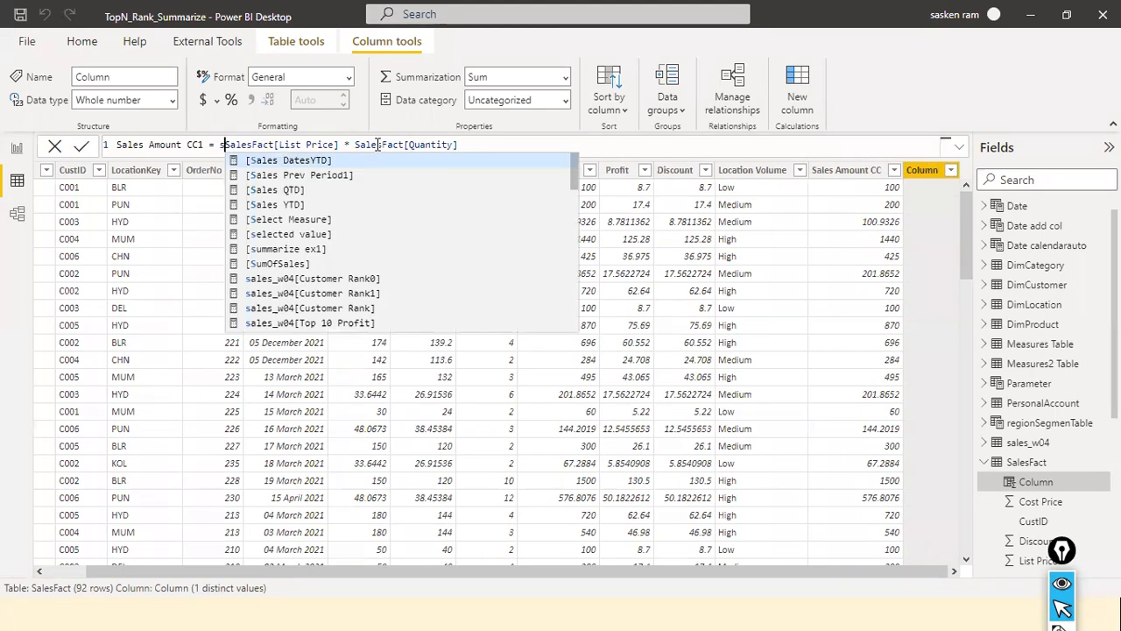
pyautogui.write('(')
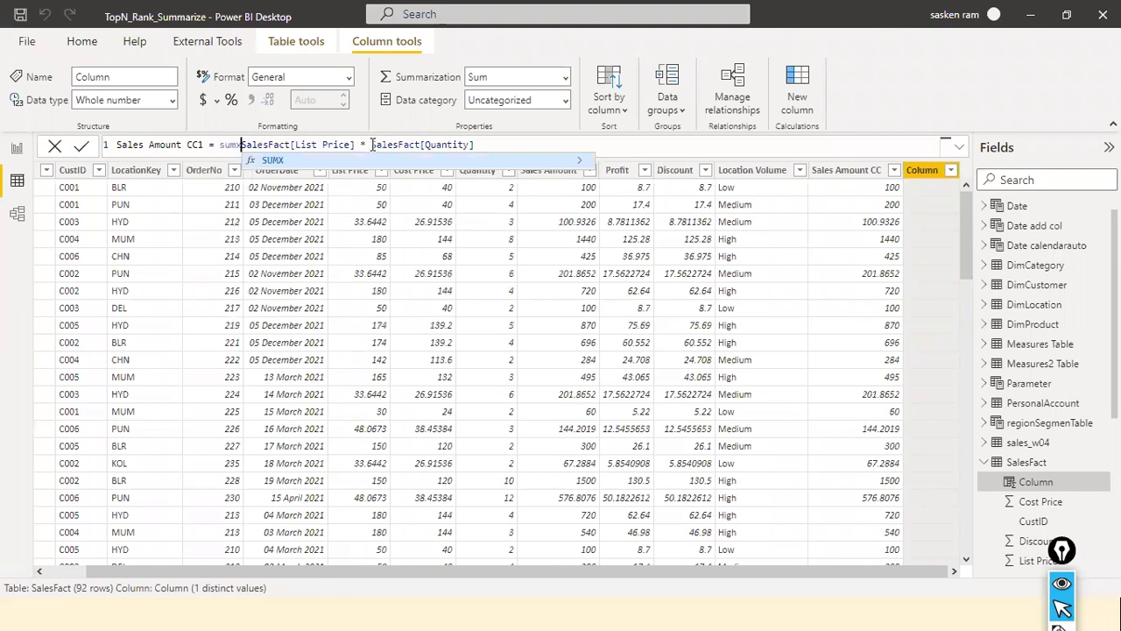
pyautogui.press('Left')
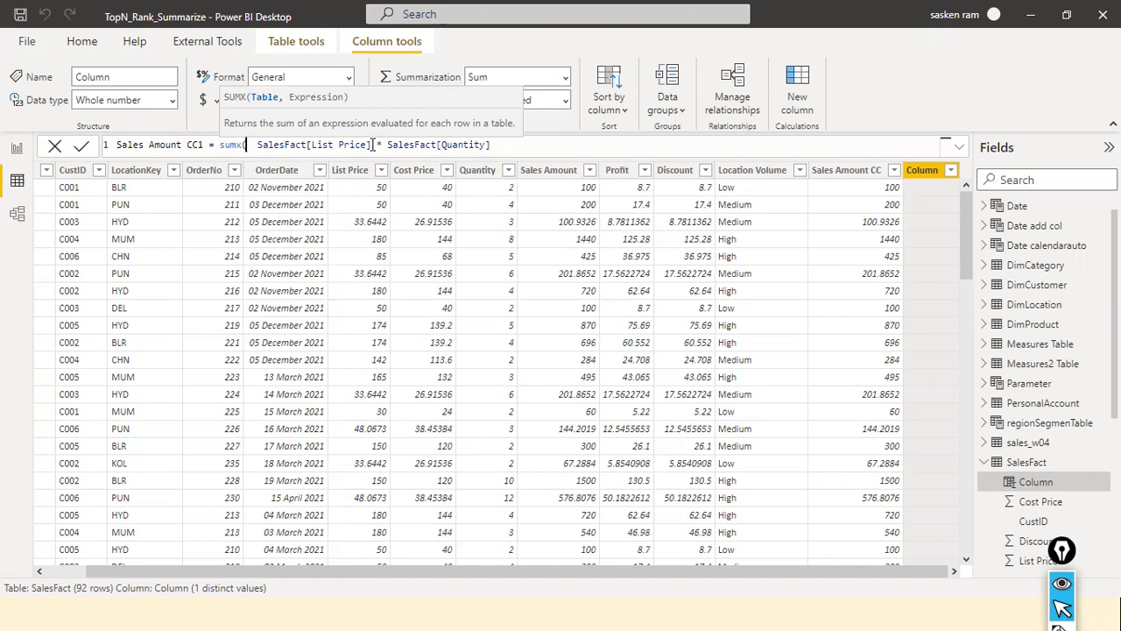
# Enter SalesFact as the table argument of SUMX, keeping the List Price times Quantity product as its expression
pyautogui.write('sales')
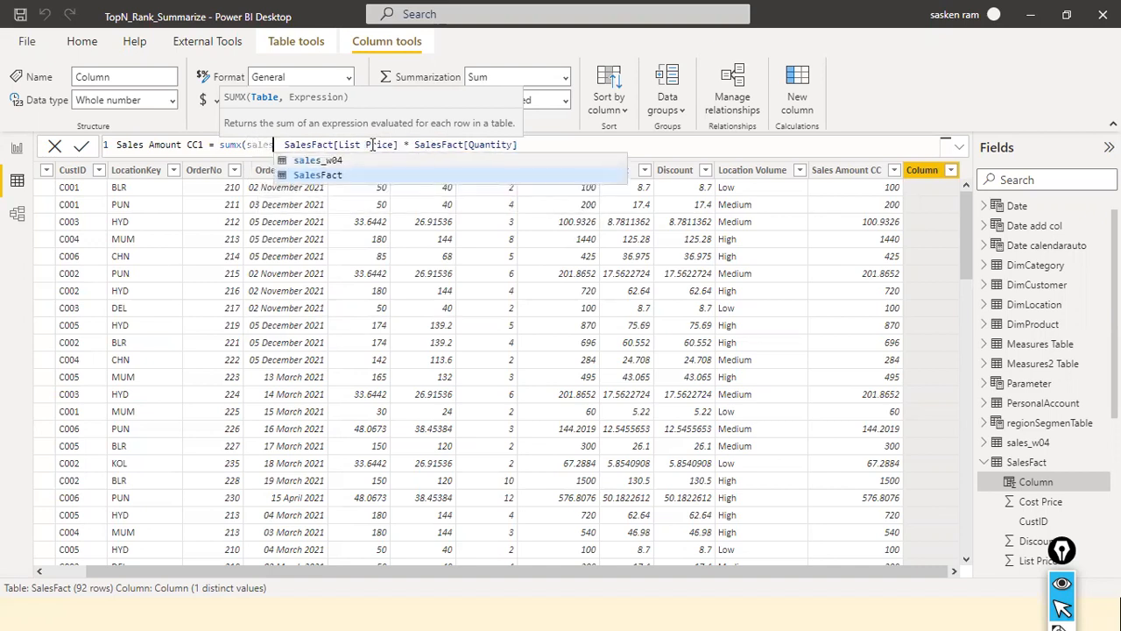
pyautogui.write('_w04')
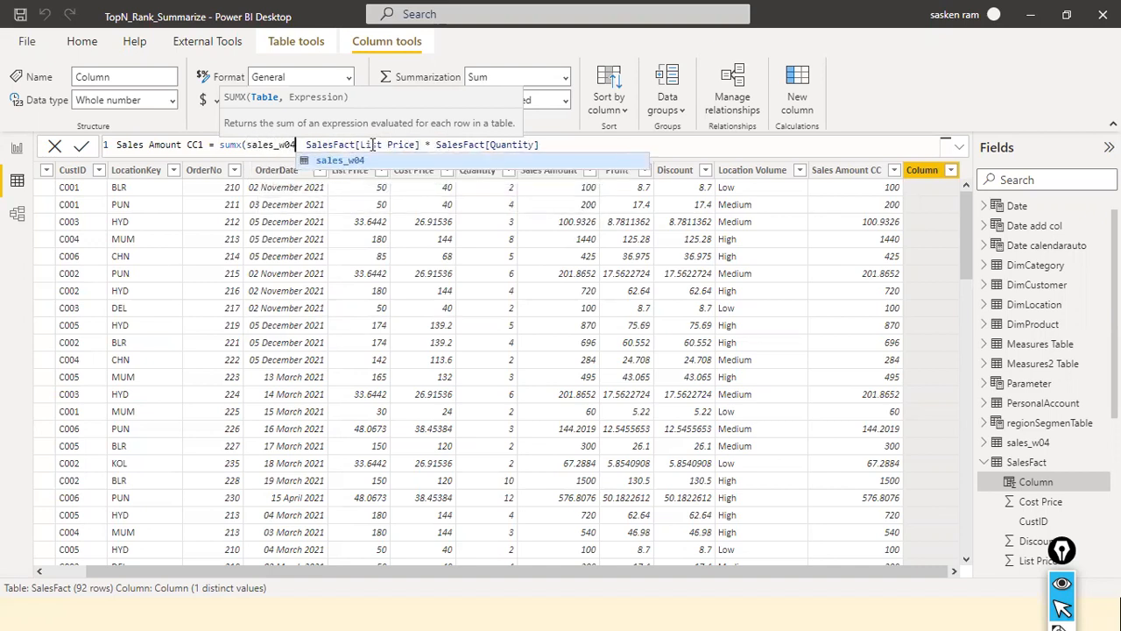
pyautogui.press('BackSpace')
pyautogui.press('BackSpace')
pyautogui.press('BackSpace')
pyautogui.press('BackSpace')
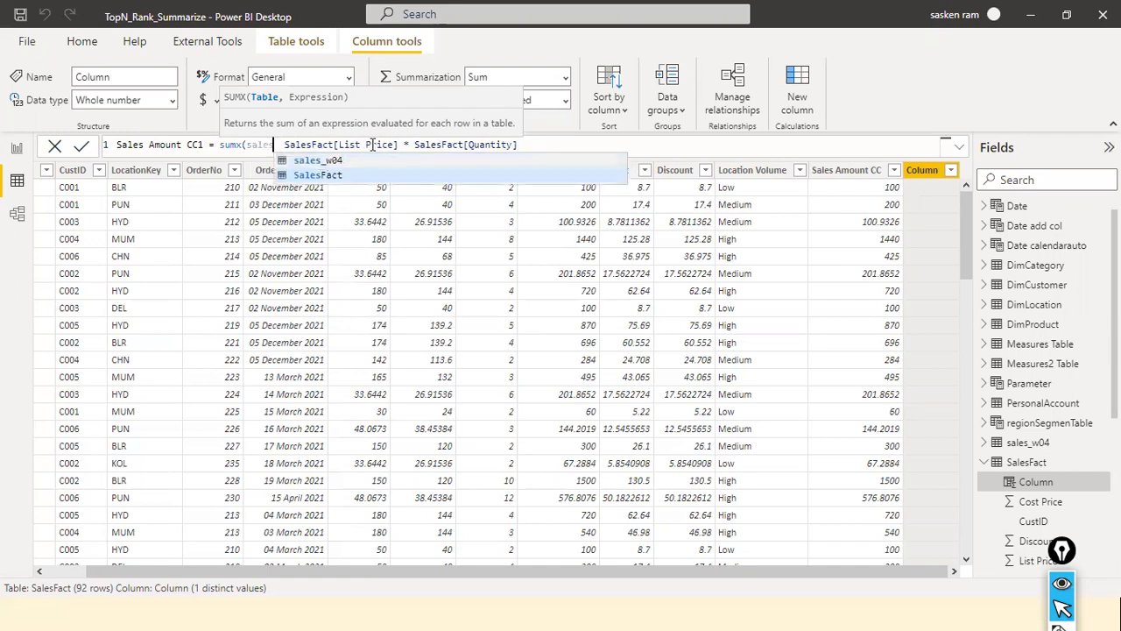
pyautogui.press('Up')
pyautogui.press('Down')
pyautogui.press('Tab')
pyautogui.write(',')
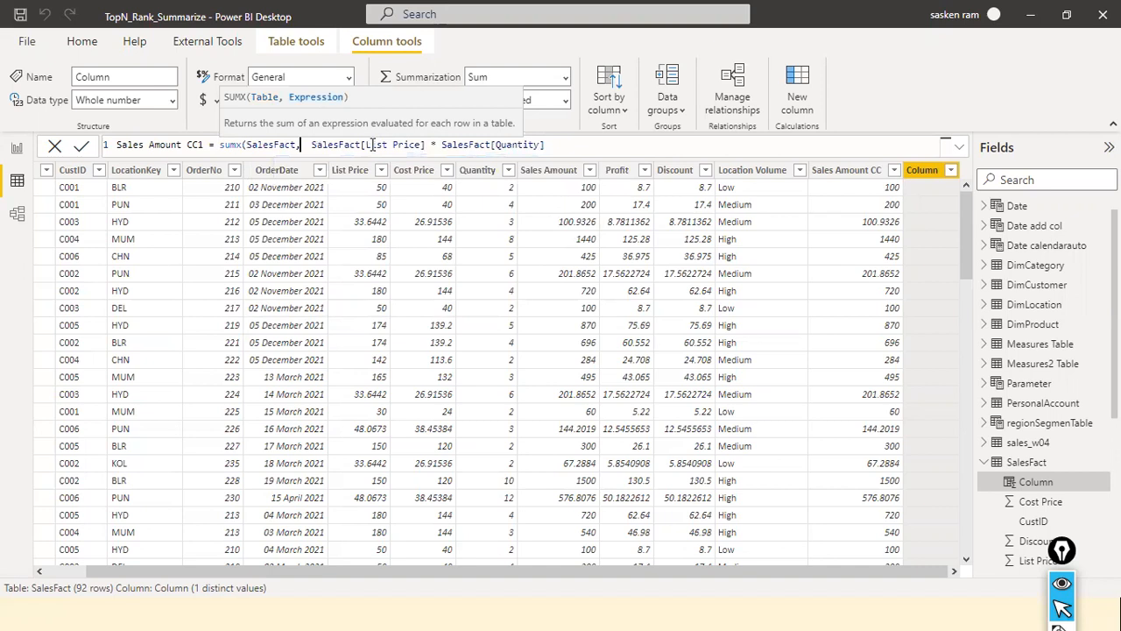
pyautogui.press('Delete')
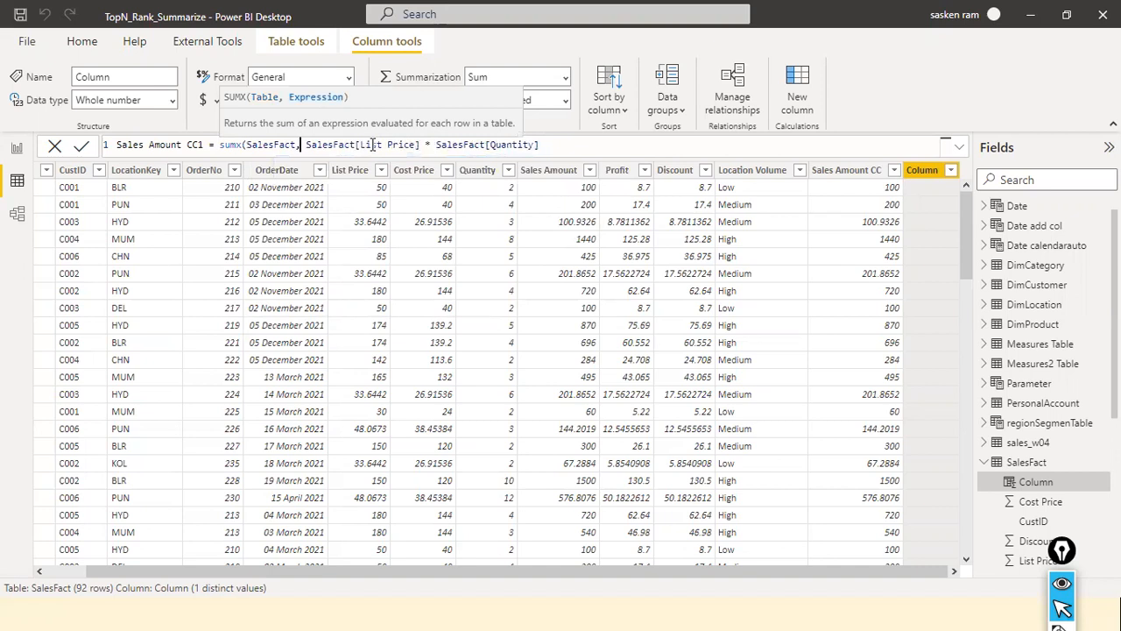
# Close the SUMX function after SalesFact[Quantity] at the end of the Sales Amount CC1 formula
pyautogui.hotkey('ctrl', 'Right')
pyautogui.hotkey('ctrl', 'Left')
pyautogui.hotkey('ctrl', 'Left')
pyautogui.hotkey('ctrl', 'Left')
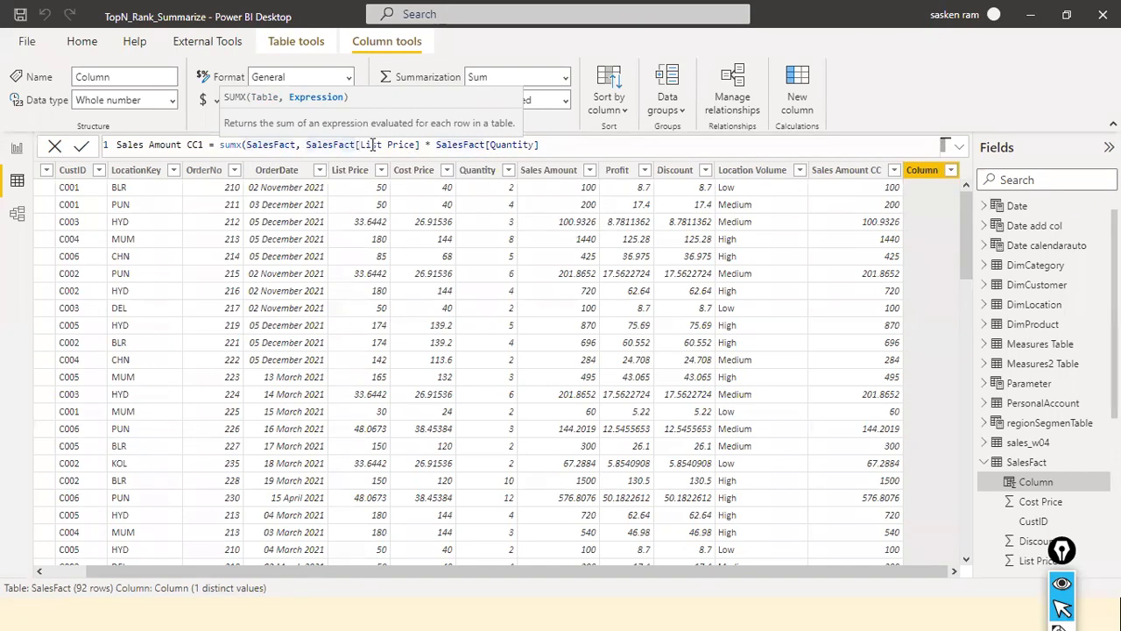
pyautogui.hotkey('ctrl', 'Right')
pyautogui.hotkey('ctrl', 'Right')
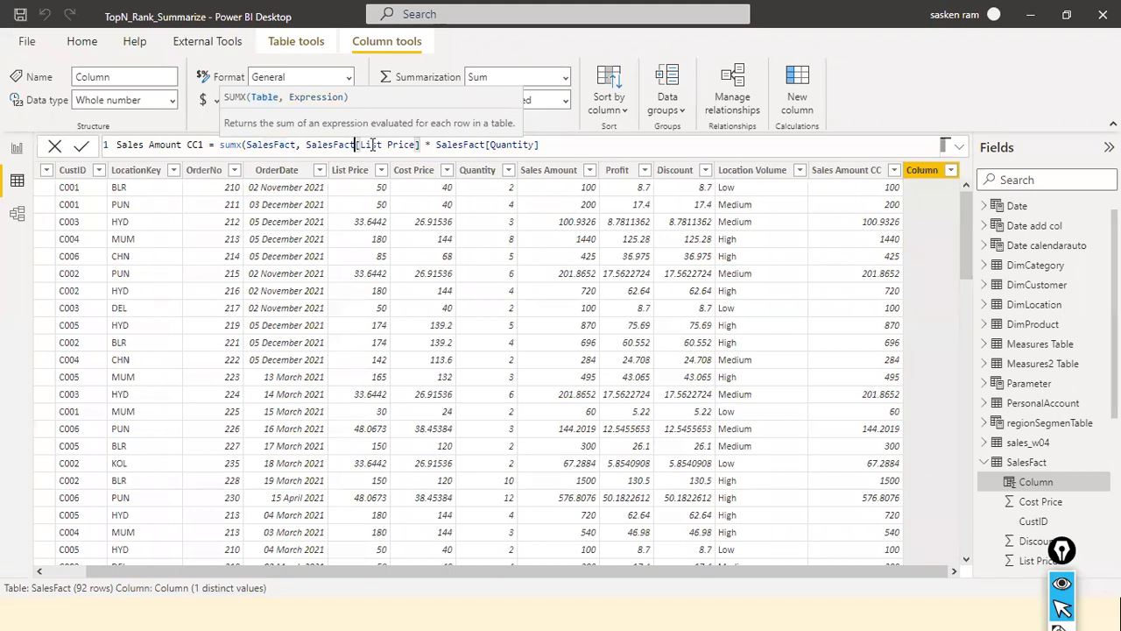
pyautogui.press('End')
pyautogui.write(')')
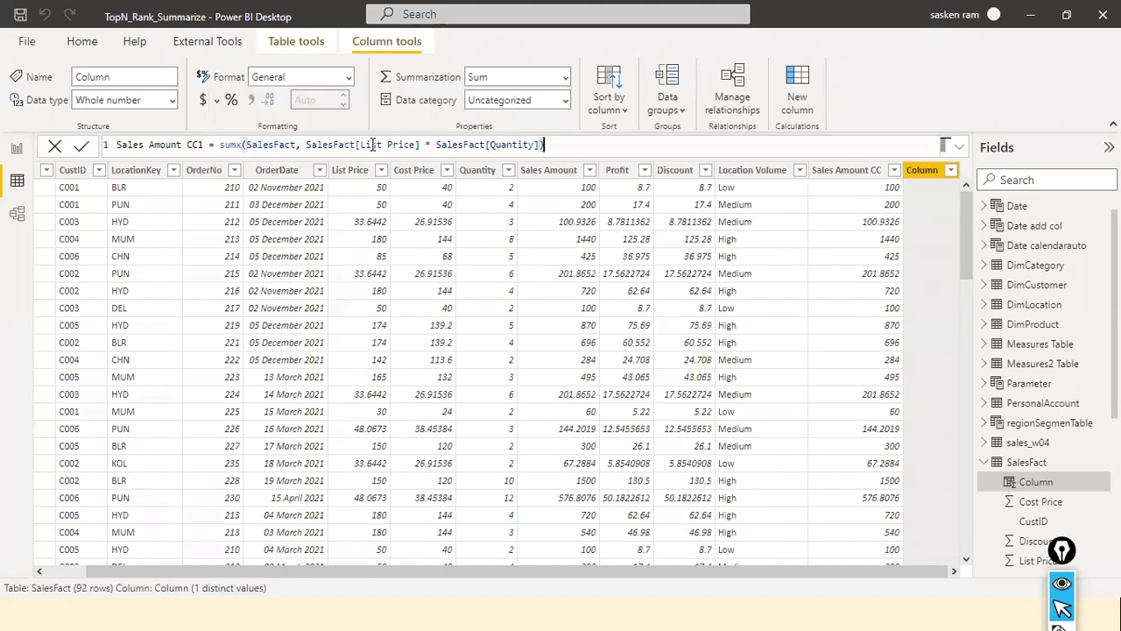
# Check the Row Context slide's point on iterating DAX functions, return to Power BI Desktop, and commit the Sales Amount CC1 formula
pyautogui.hotkey('alt', 'Tab')
pyautogui.scroll(1, 570, 351)
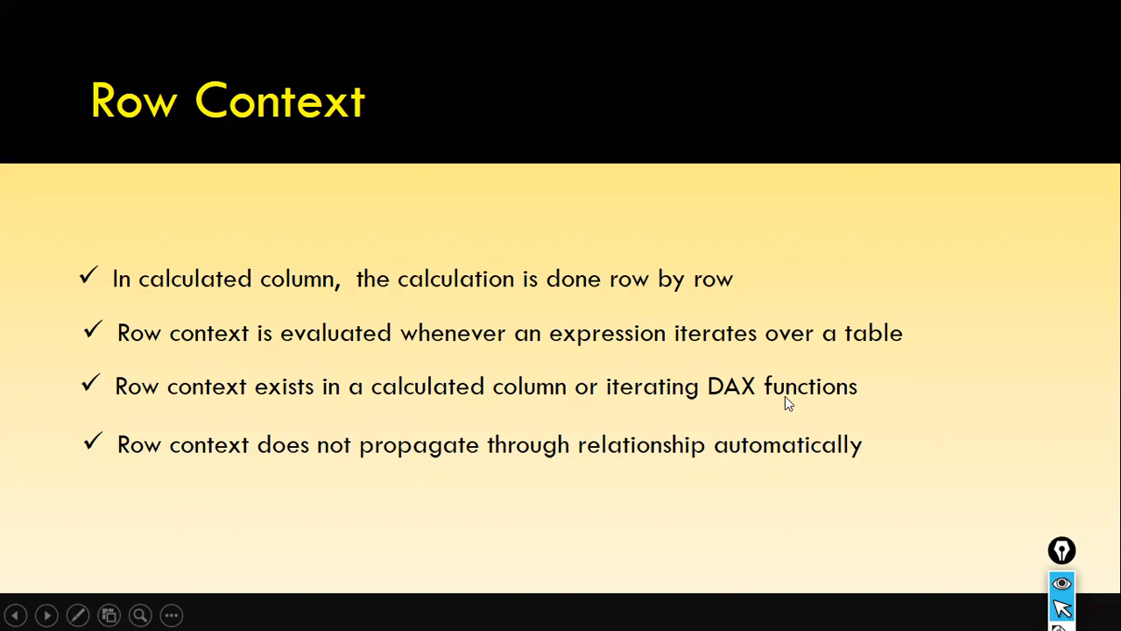
pyautogui.hotkey('alt', 'Tab')
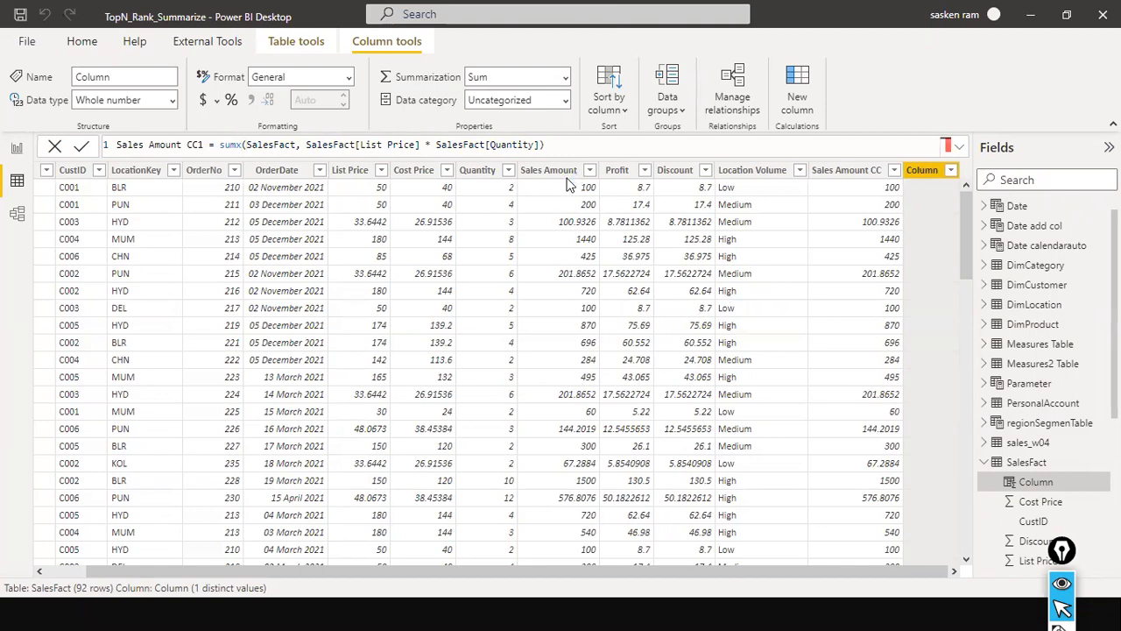
pyautogui.press('Return')
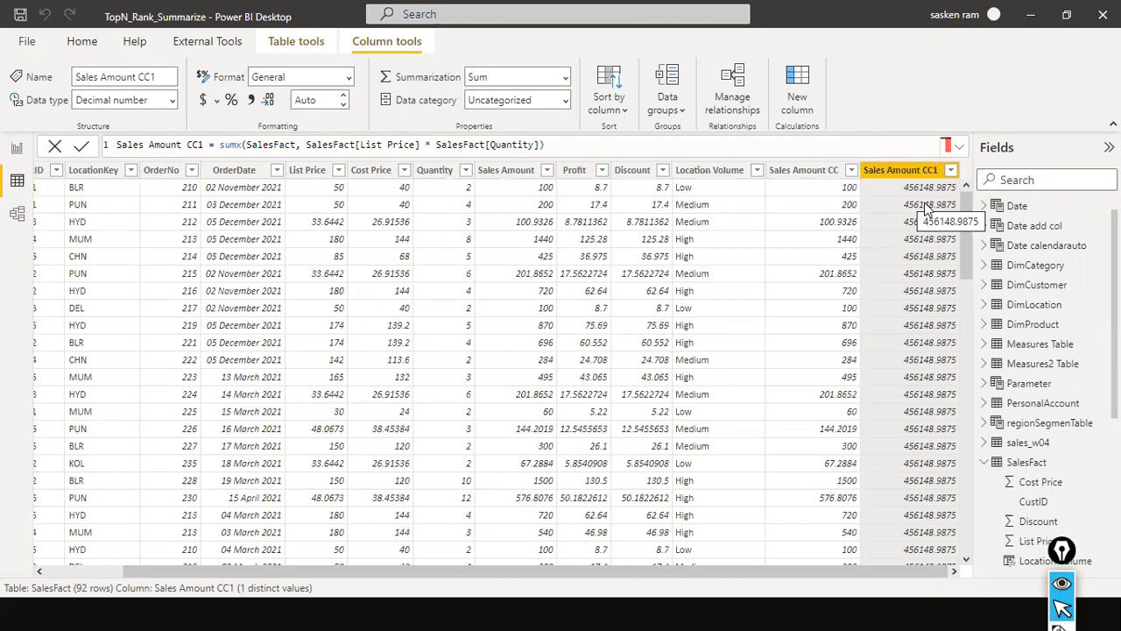
# Examine the Sales Amount CC1 values down the SalesFact rows against the List Price * Quantity expression inside SUMX
pyautogui.scroll(-12, 924, 209)
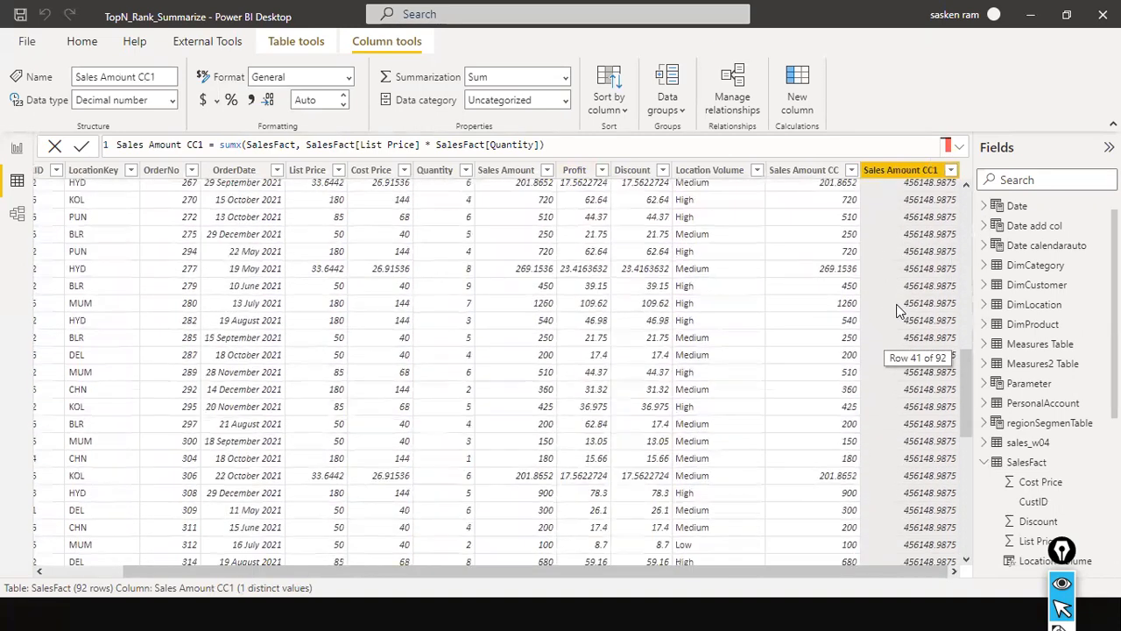
pyautogui.scroll(10, 897, 311)
pyautogui.scroll(3, 898, 311)
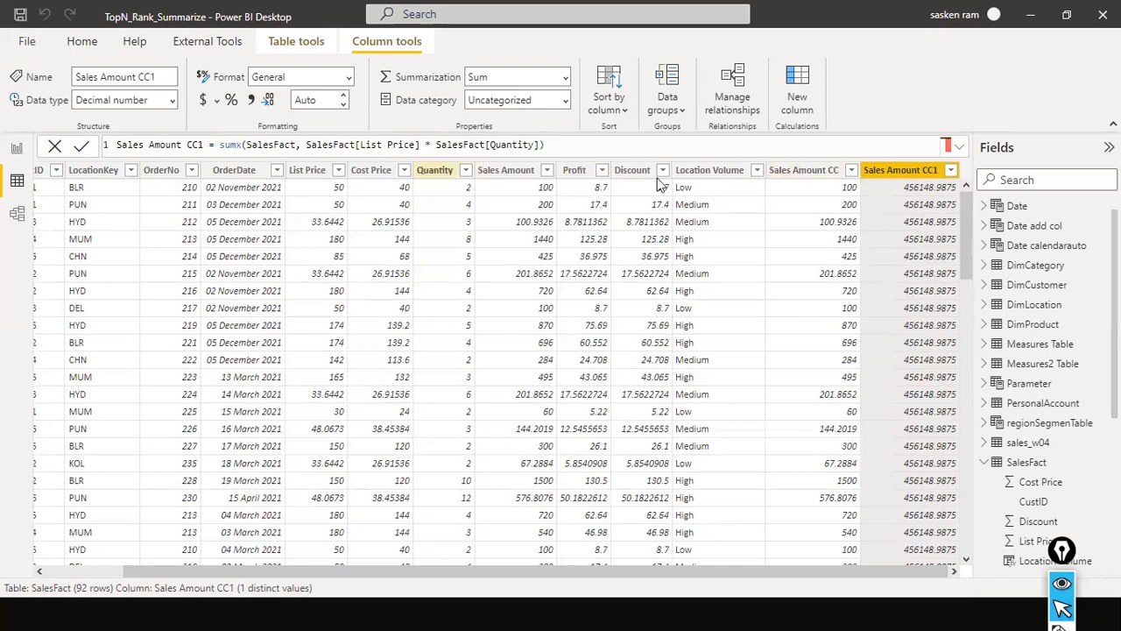
pyautogui.moveTo(622, 146); pyautogui.dragTo(106, 130)
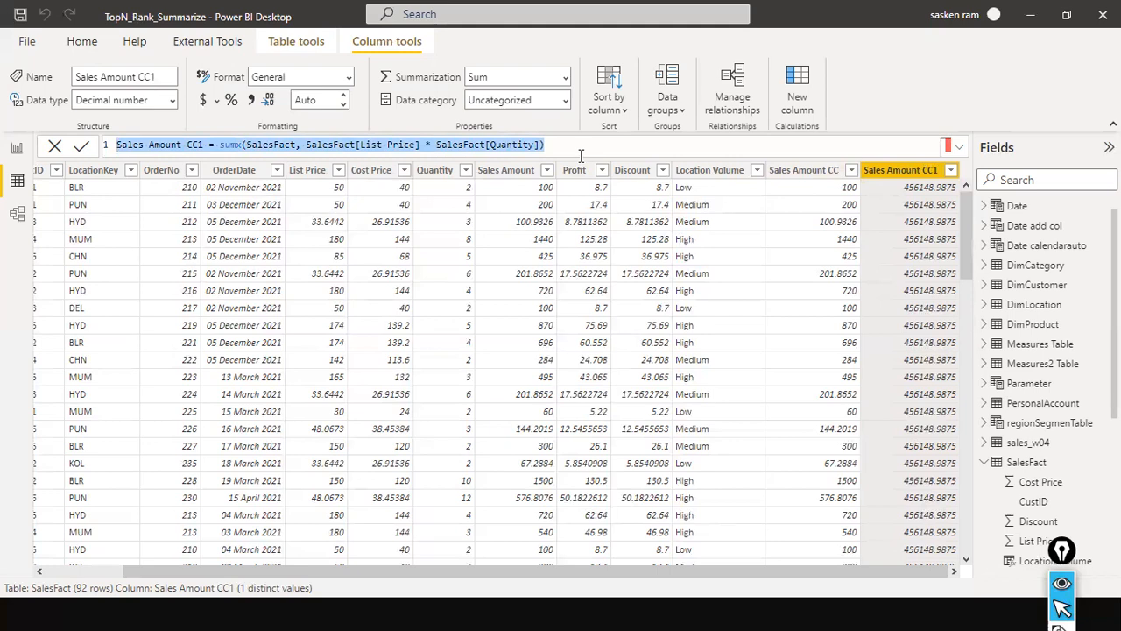
pyautogui.click(383, 146)
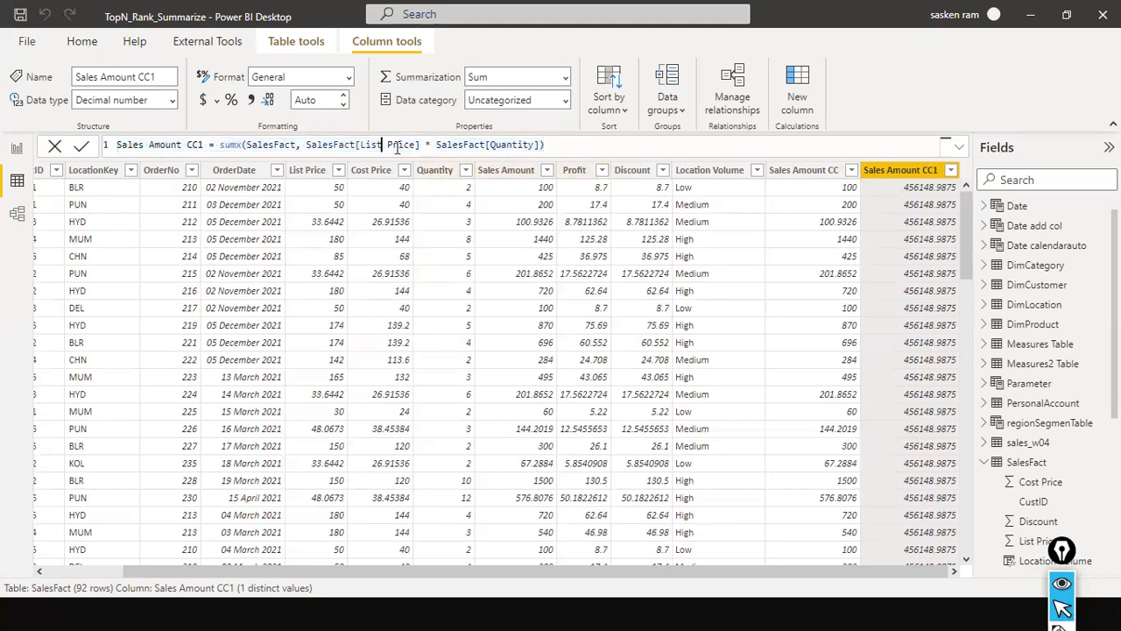
pyautogui.click(539, 145)
pyautogui.moveTo(543, 146); pyautogui.dragTo(316, 144)
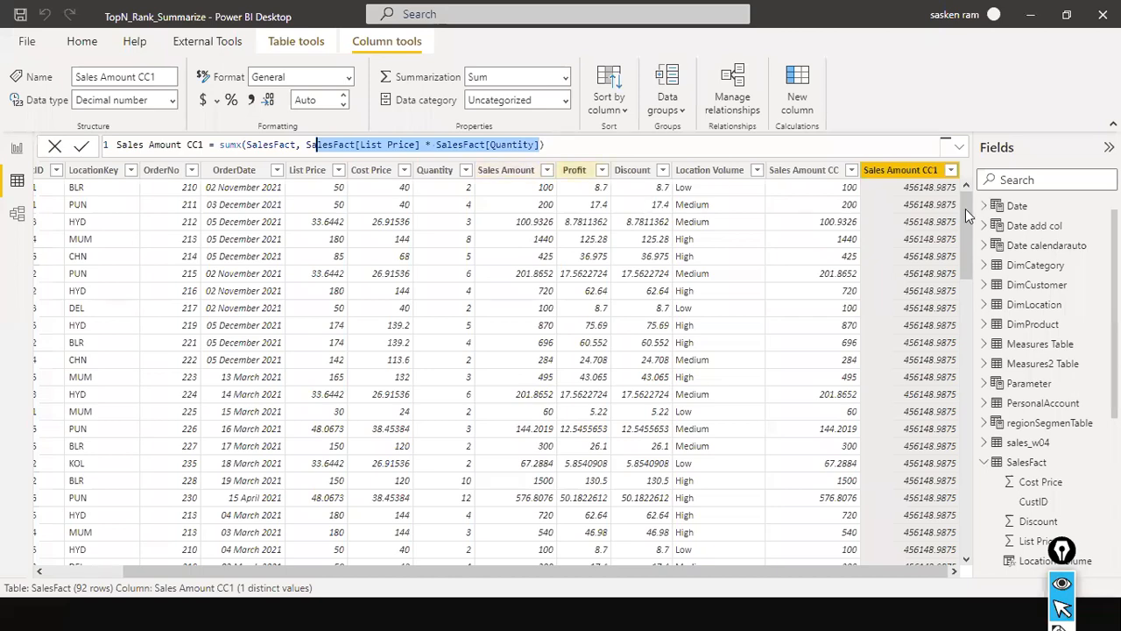
pyautogui.scroll(-5, 825, 210)
pyautogui.scroll(5, 824, 230)
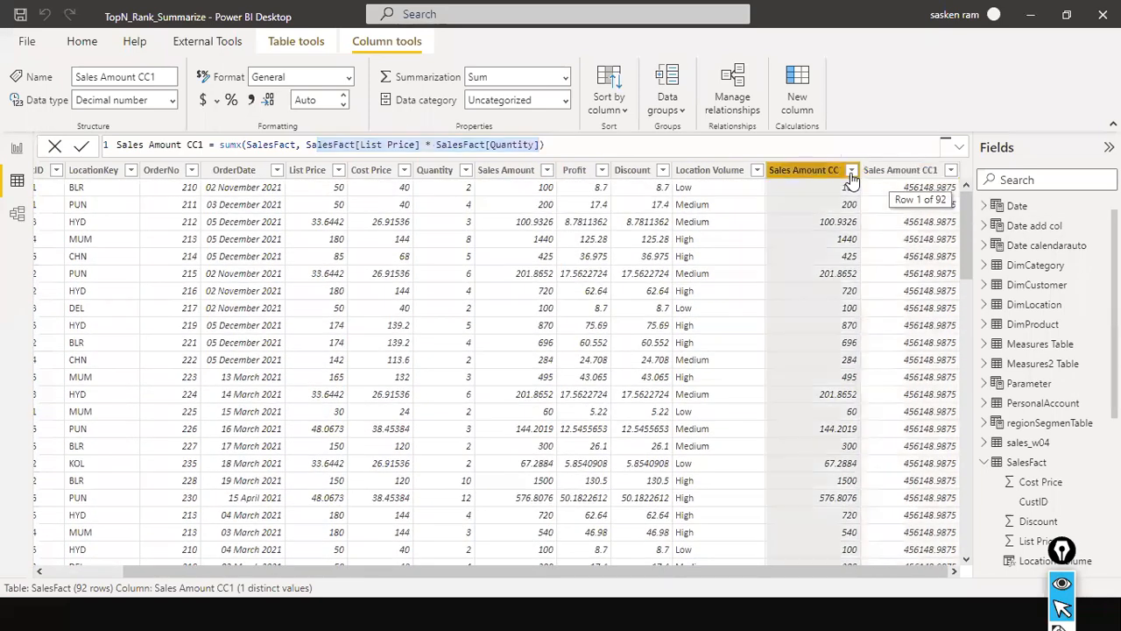
# Review the distinct Sales Amount CC values in its filter list, and compare them with the Total Sales tables on report Page 3
pyautogui.click(851, 170)
pyautogui.scroll(-3, 933, 361)
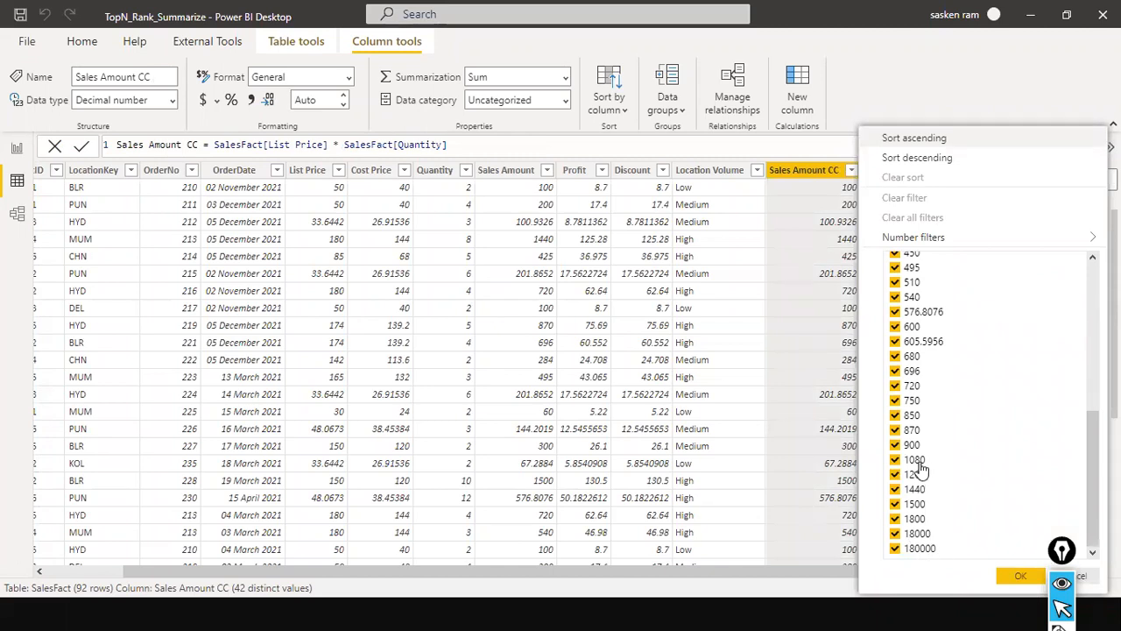
pyautogui.scroll(3, 920, 466)
pyautogui.scroll(3, 920, 466)
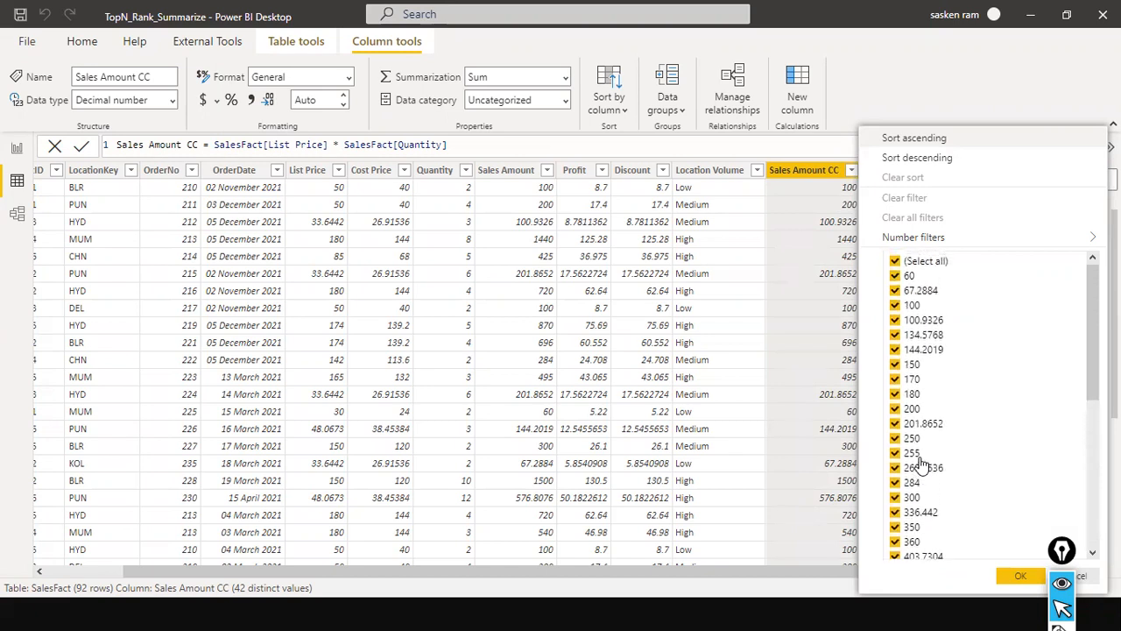
pyautogui.scroll(-6, 920, 464)
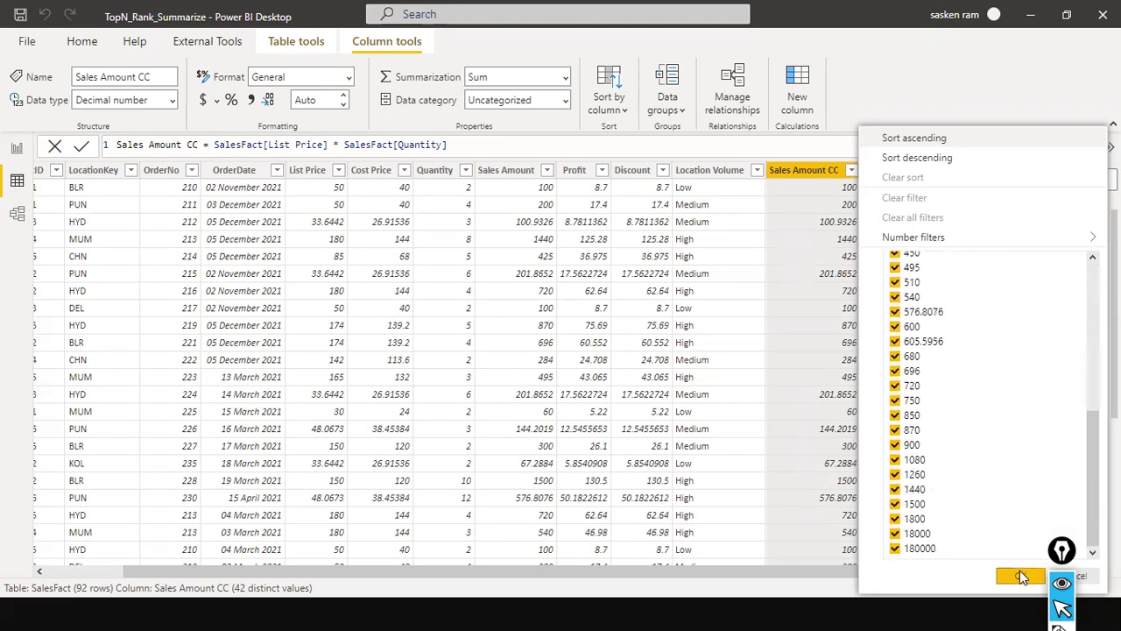
pyautogui.click(1020, 574)
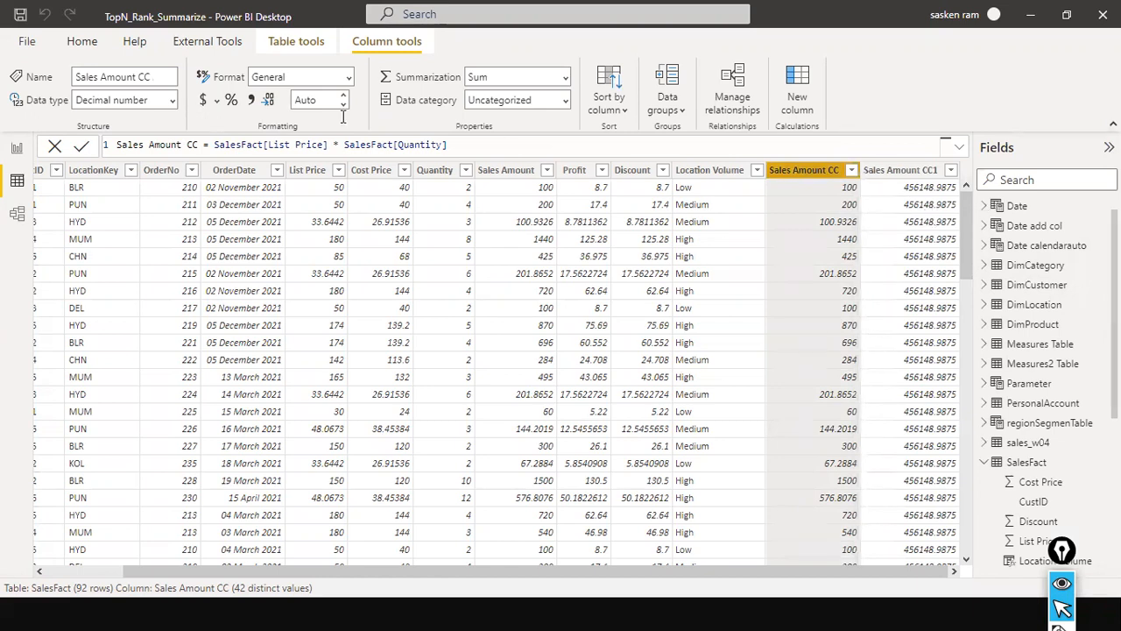
pyautogui.click(19, 149)
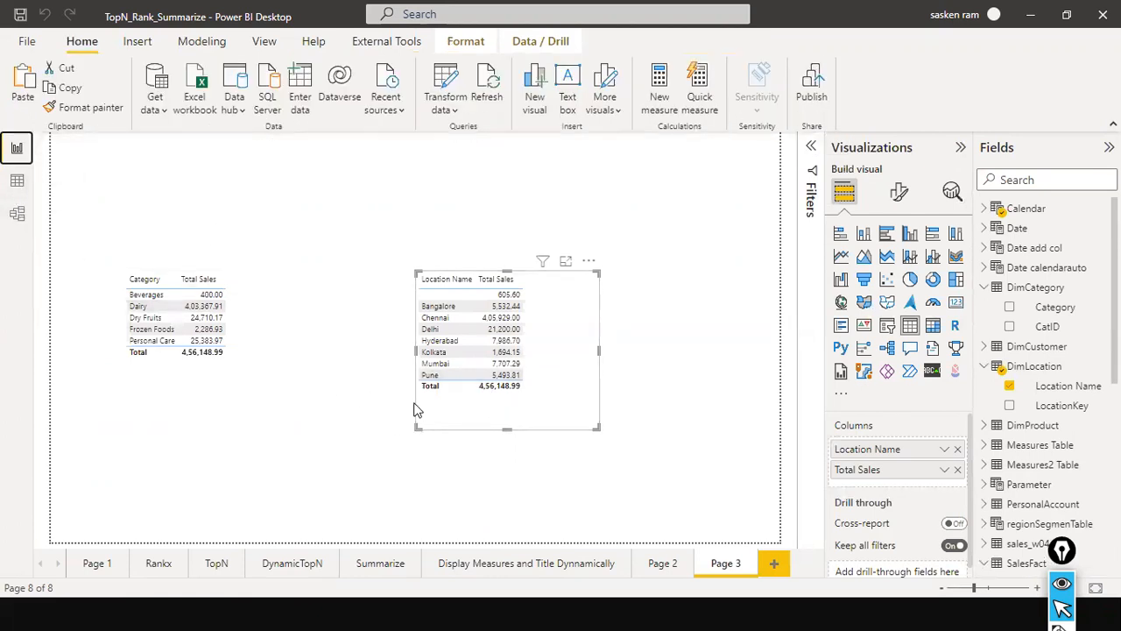
pyautogui.click(17, 181)
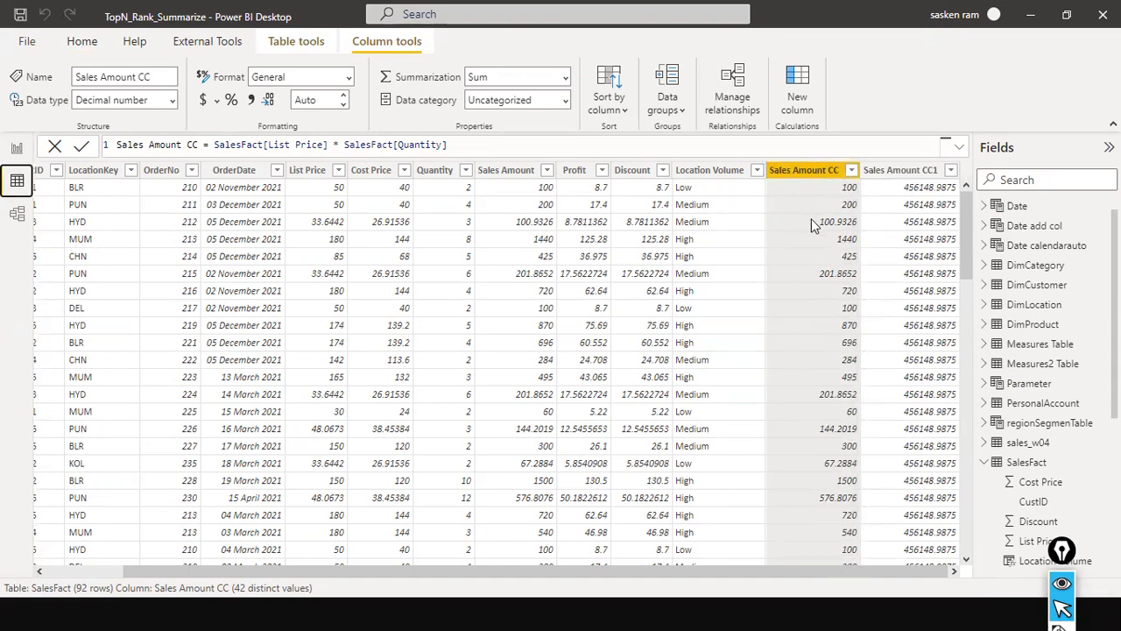
# Wrap the SUMX expression of the Sales Amount CC1 column in CALCULATE and commit the formula
pyautogui.click(900, 170)
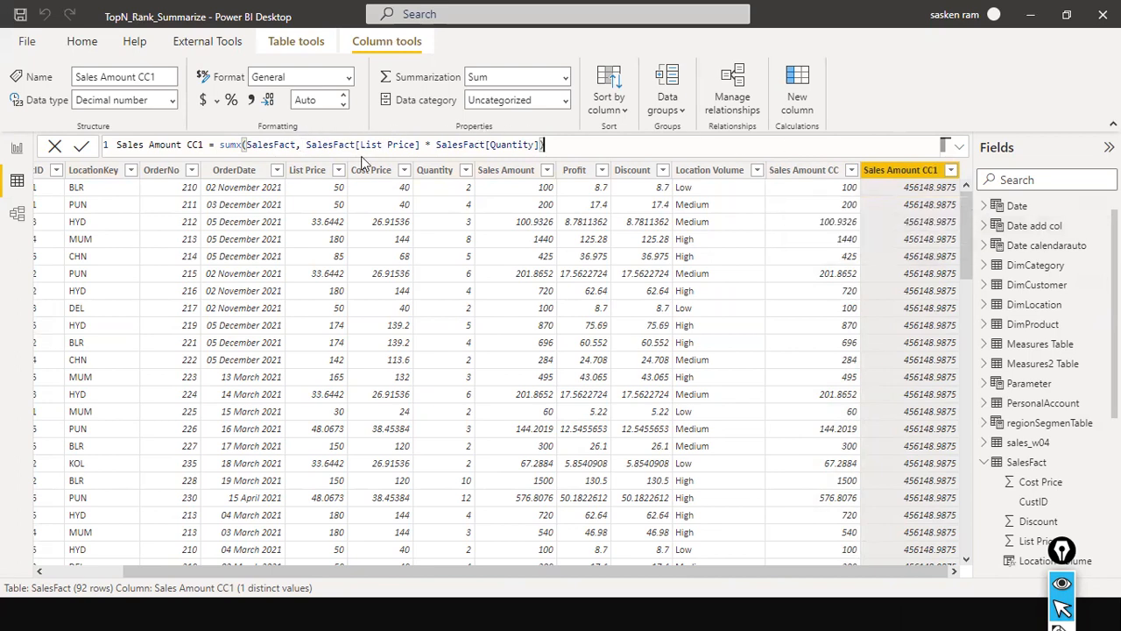
pyautogui.click(219, 146)
pyautogui.click(222, 143)
pyautogui.write('CALCULATE(')
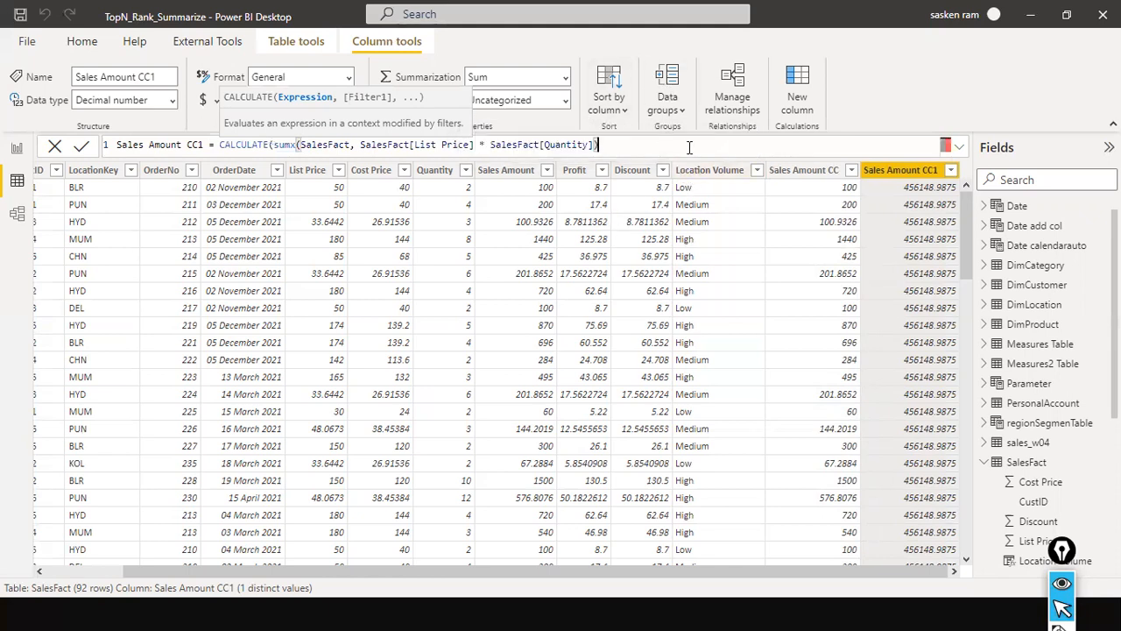
pyautogui.write(')')
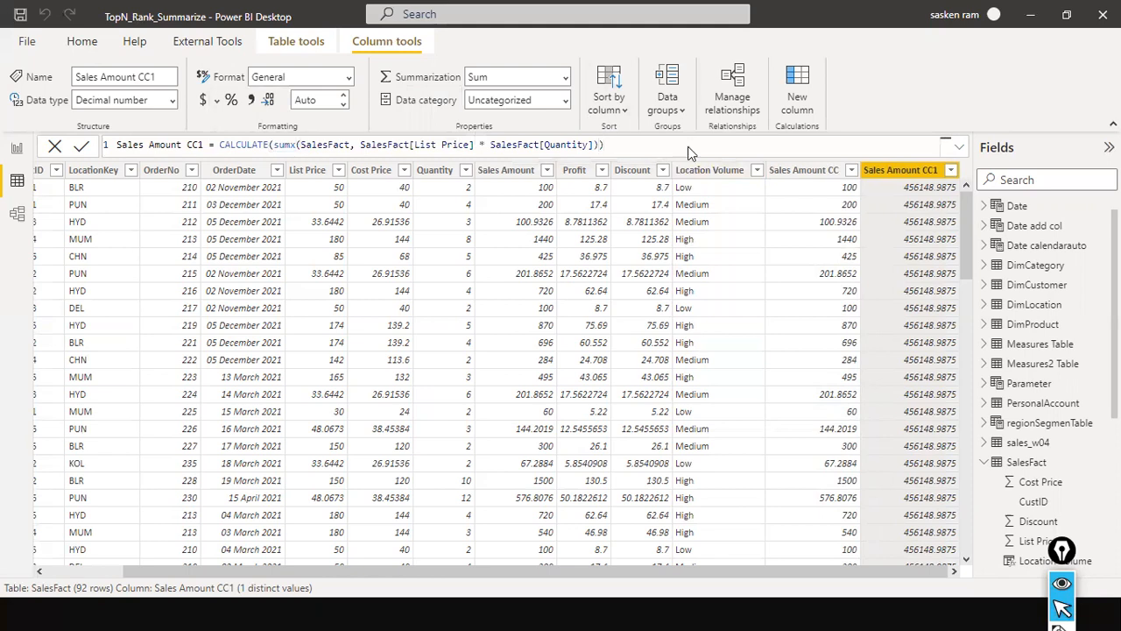
pyautogui.press('Return')
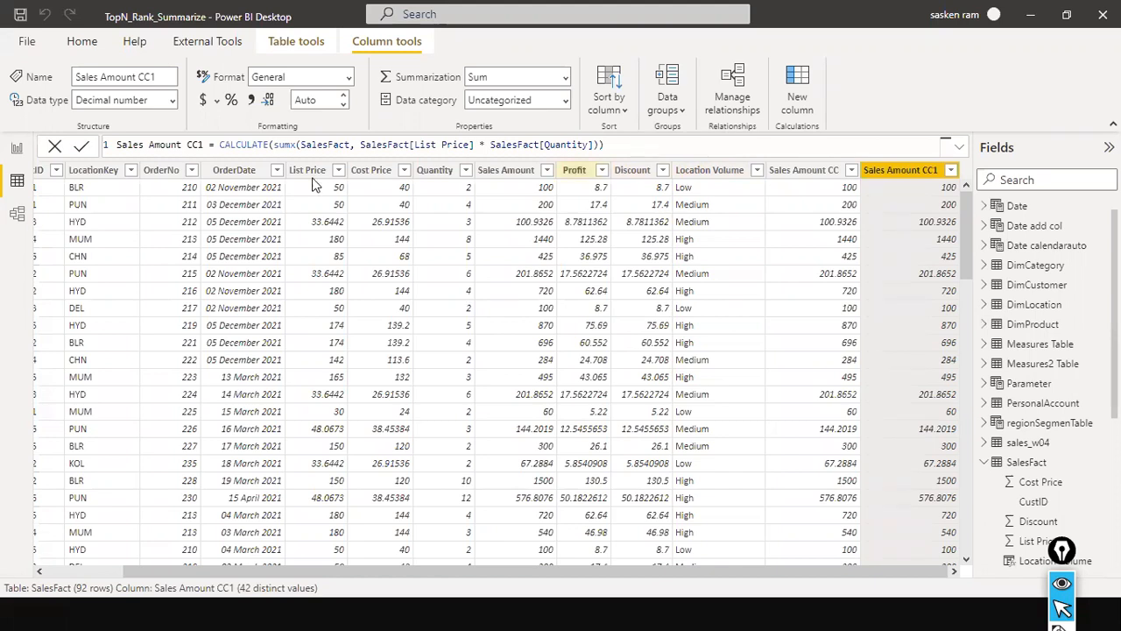
# Examine the CALCULATE wrapper around SUMX in the Sales Amount CC1 formula, and return to the report's Page 3
pyautogui.click(283, 150)
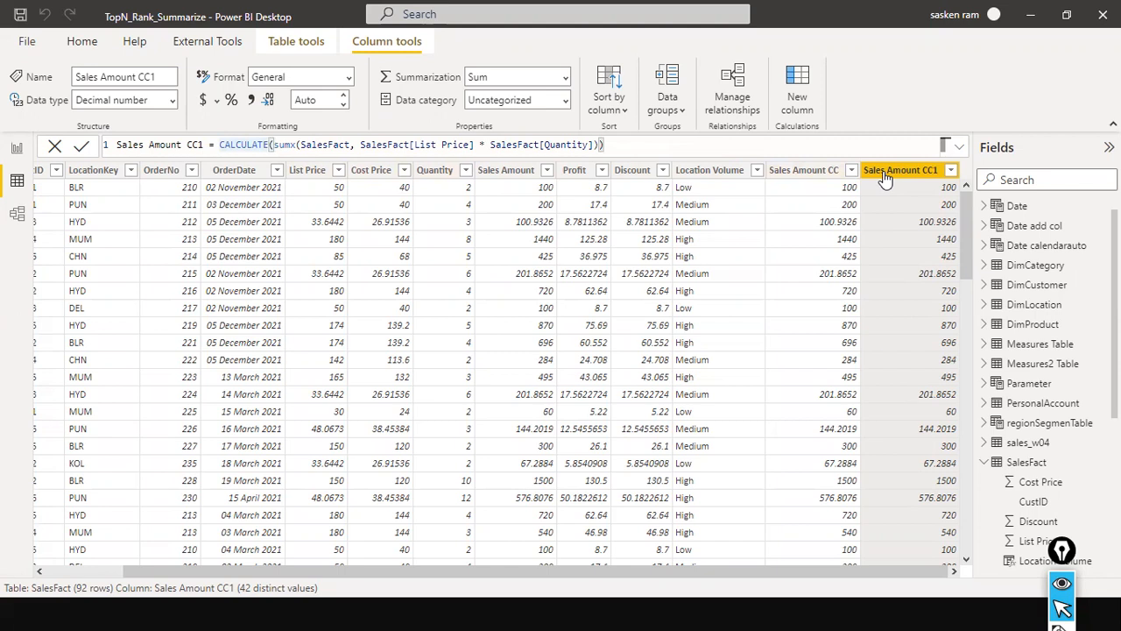
pyautogui.click(319, 145)
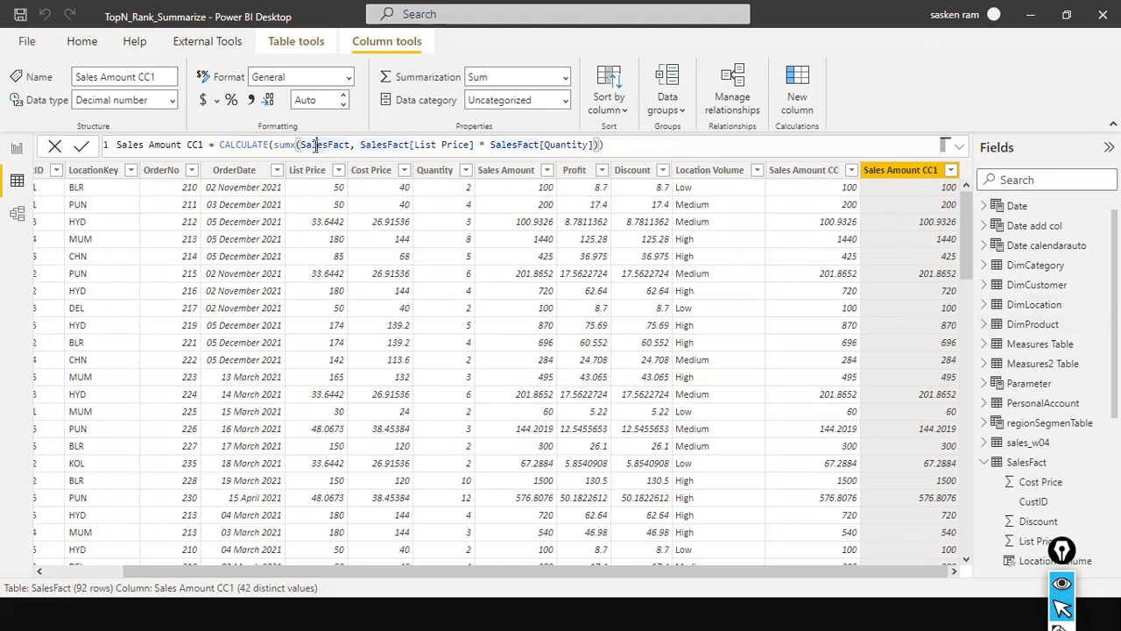
pyautogui.click(246, 144)
pyautogui.click(620, 145)
pyautogui.write(')')
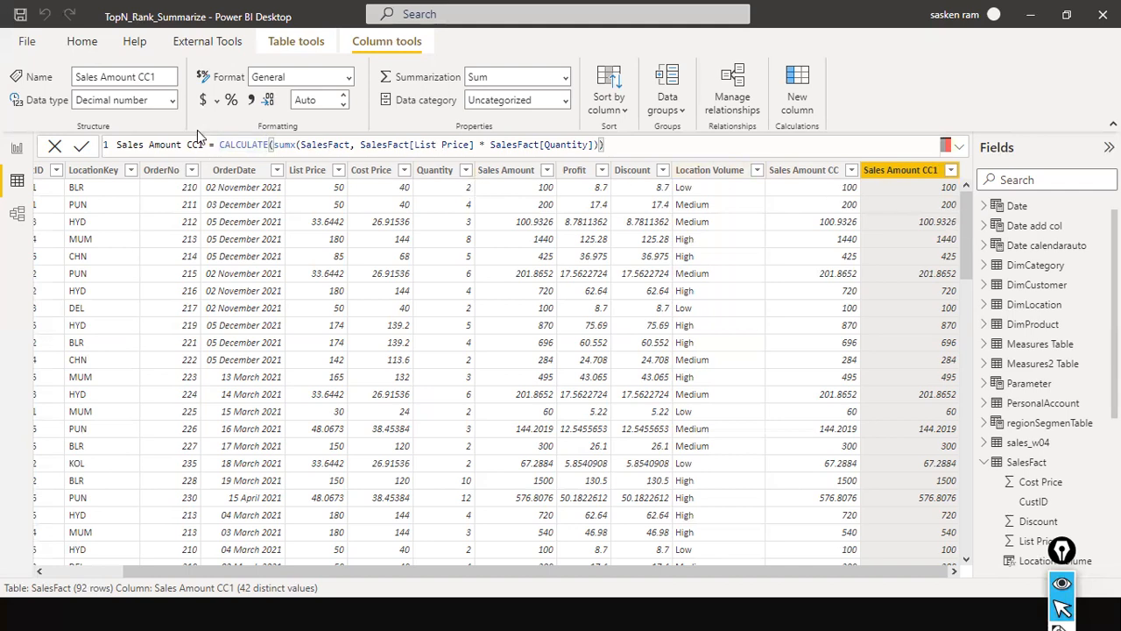
pyautogui.click(246, 144)
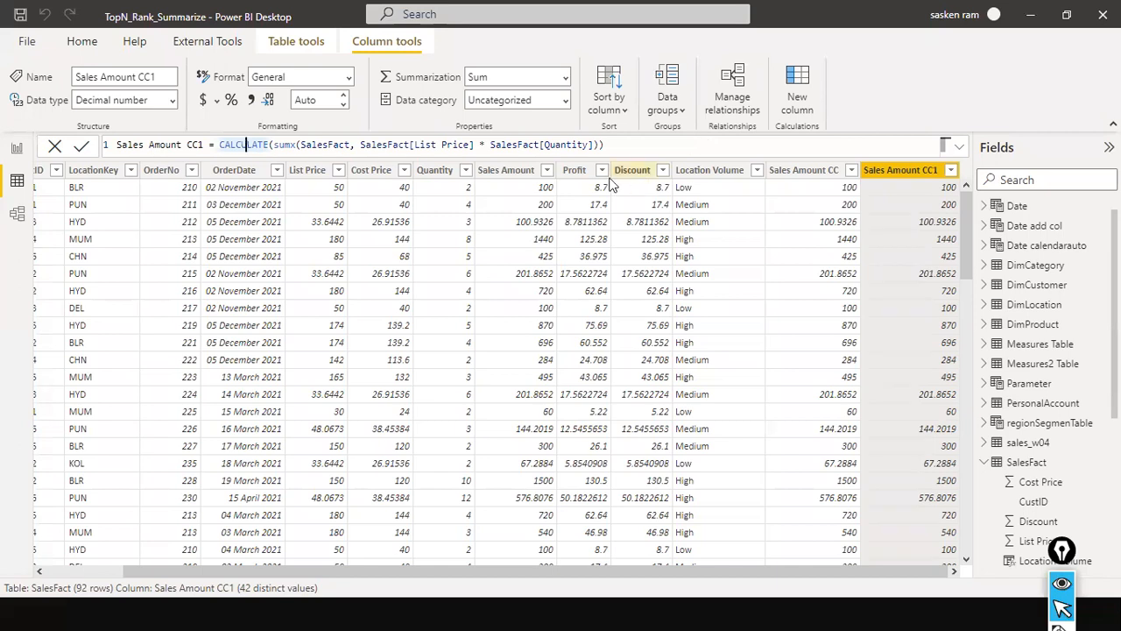
pyautogui.click(15, 151)
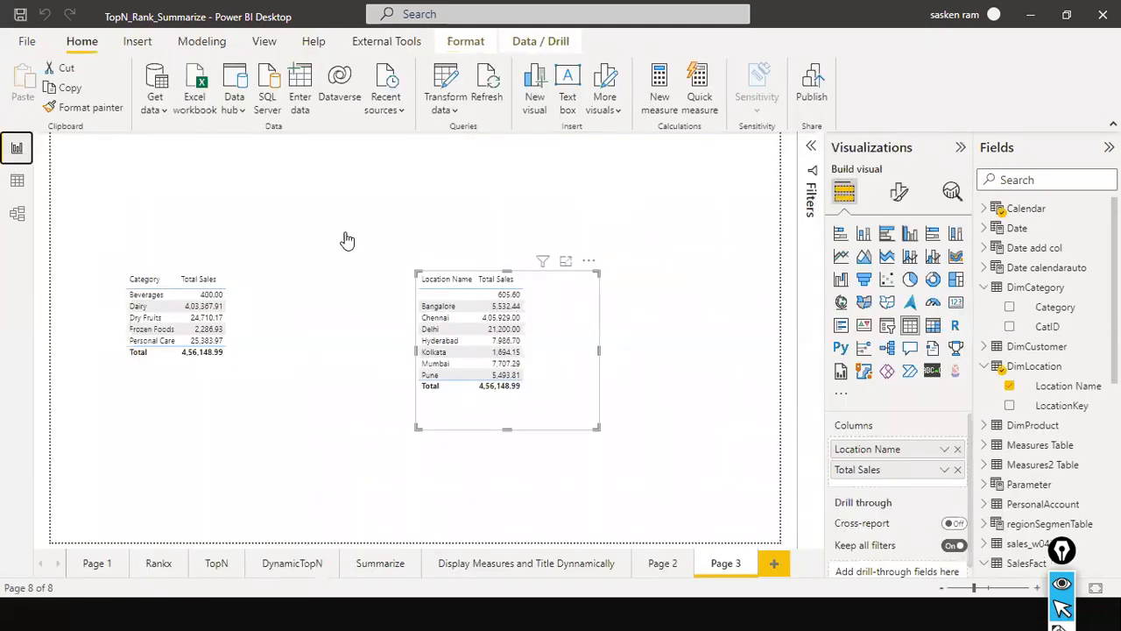
# Review the Row Context slides in the PowerPoint slide show, and return to the SalesFact table data in Power BI
pyautogui.hotkey('alt', 'Tab')
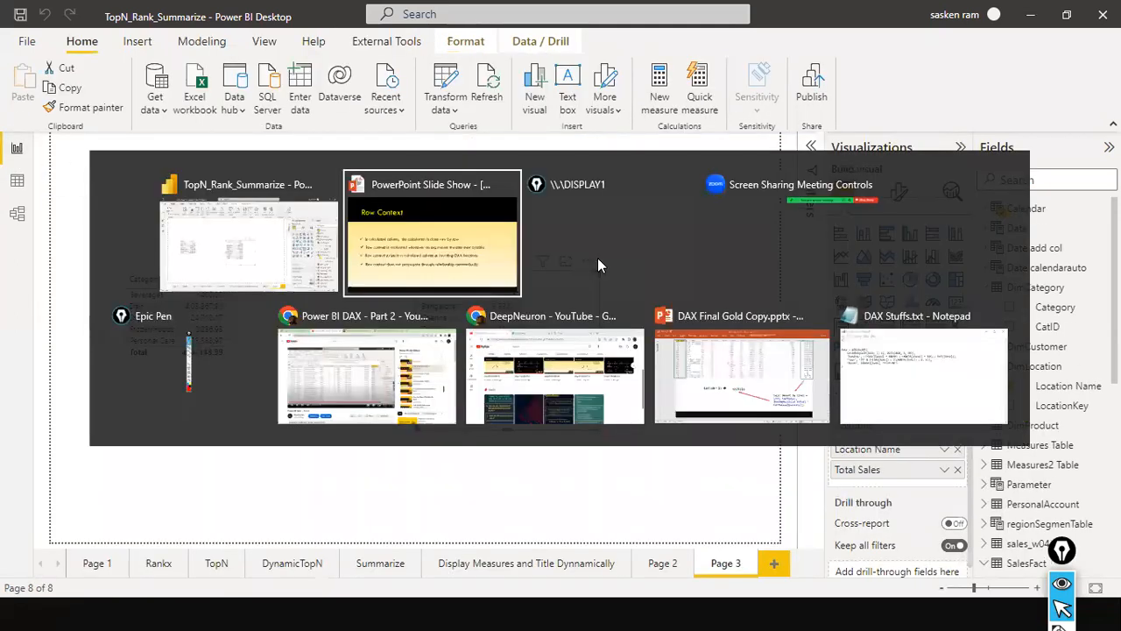
pyautogui.hotkey('alt', 'Tab')
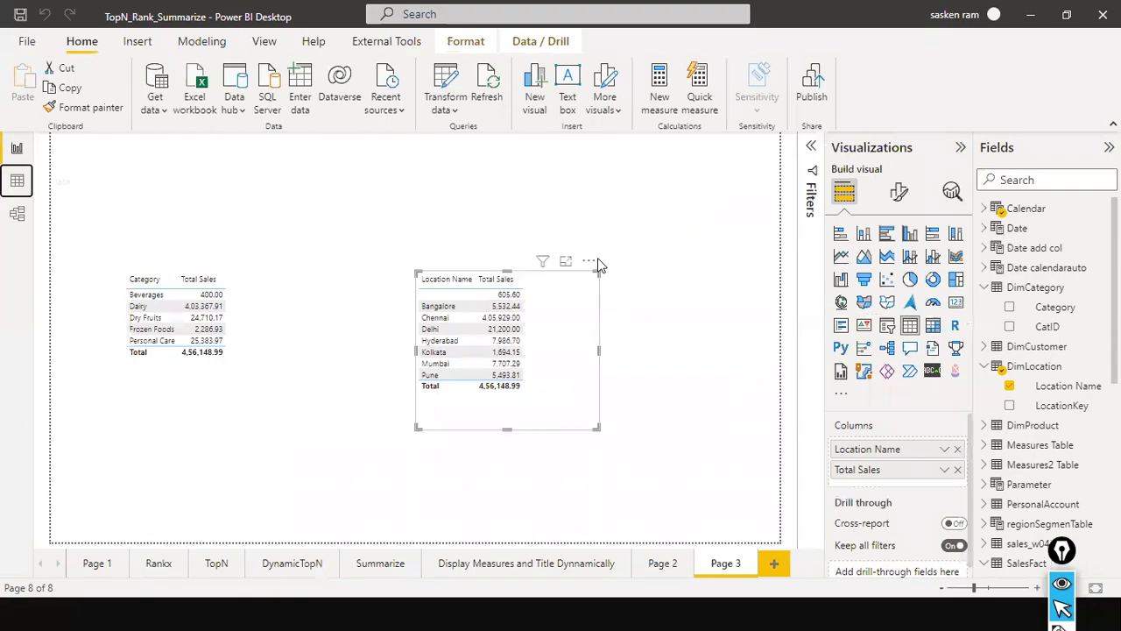
pyautogui.hotkey('alt', 'Tab')
pyautogui.press('Right')
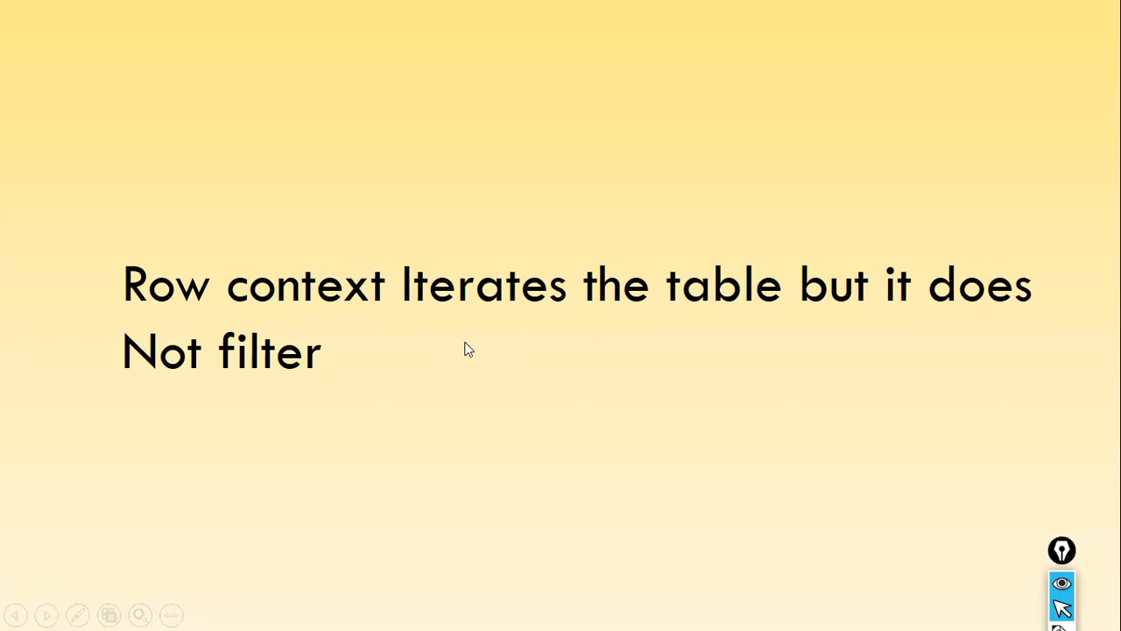
pyautogui.hotkey('alt', 'Tab')
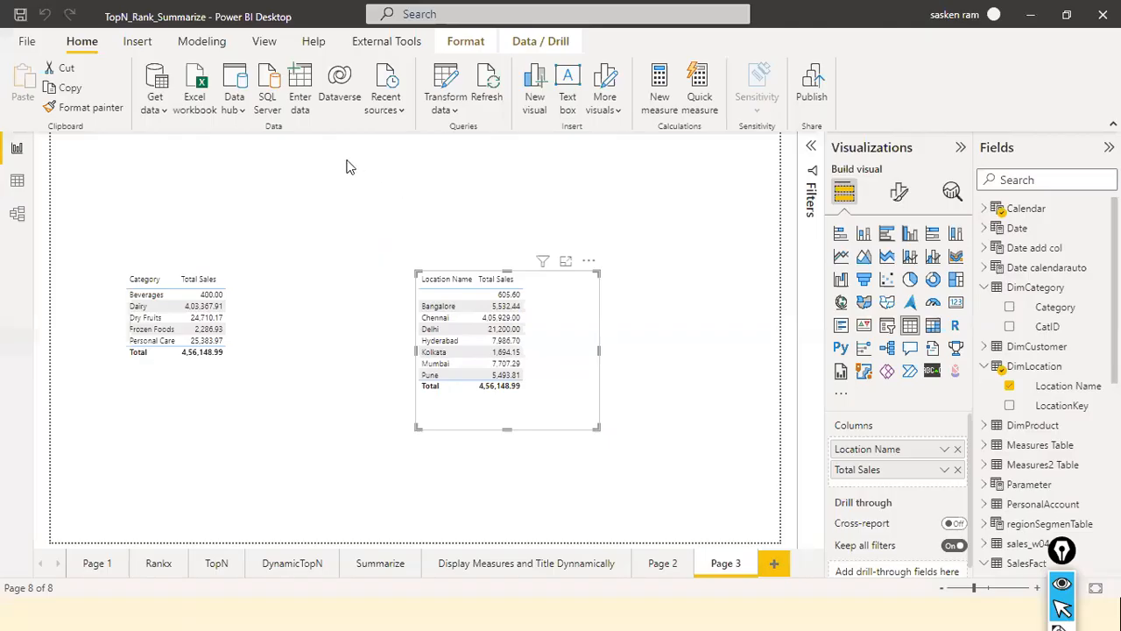
pyautogui.hotkey('alt', 'Tab')
pyautogui.click(637, 357)
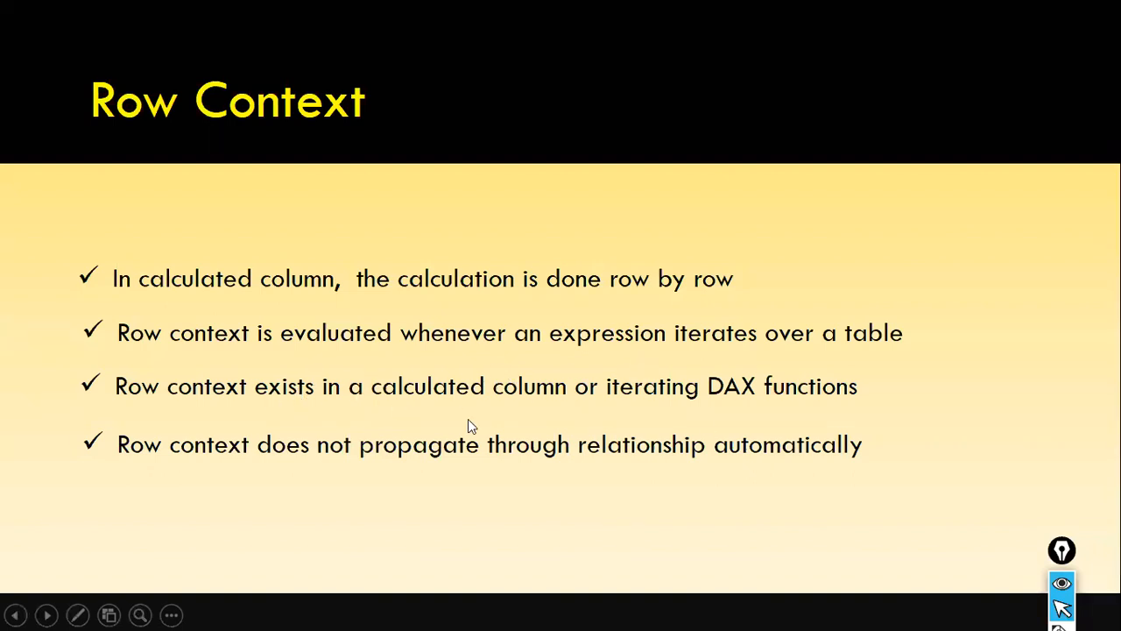
pyautogui.hotkey('alt', 'Tab')
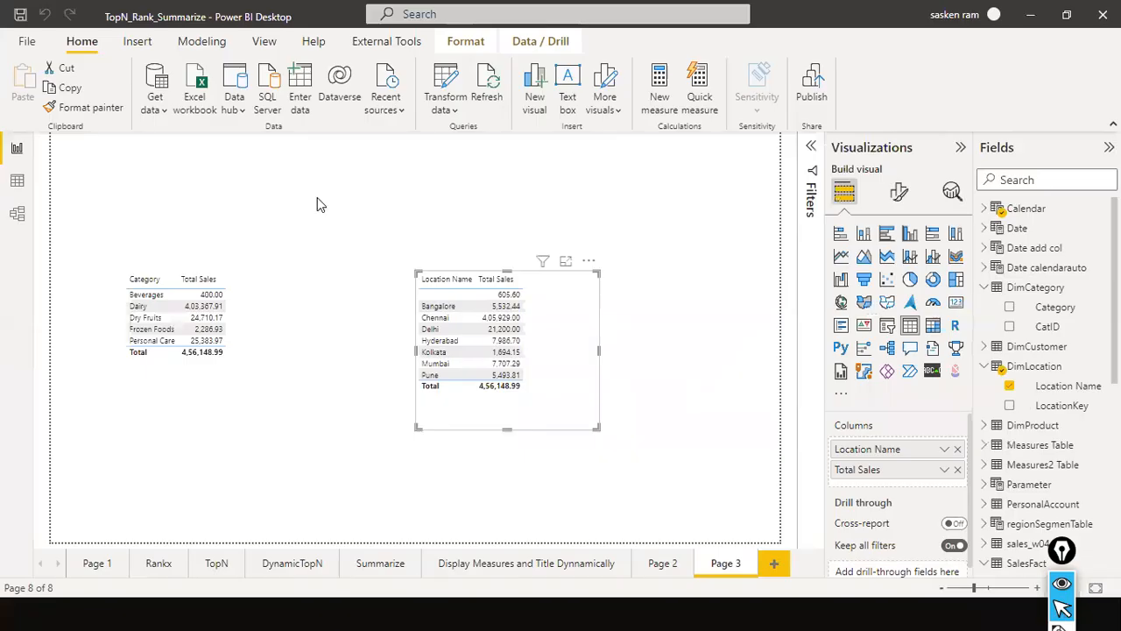
pyautogui.click(18, 181)
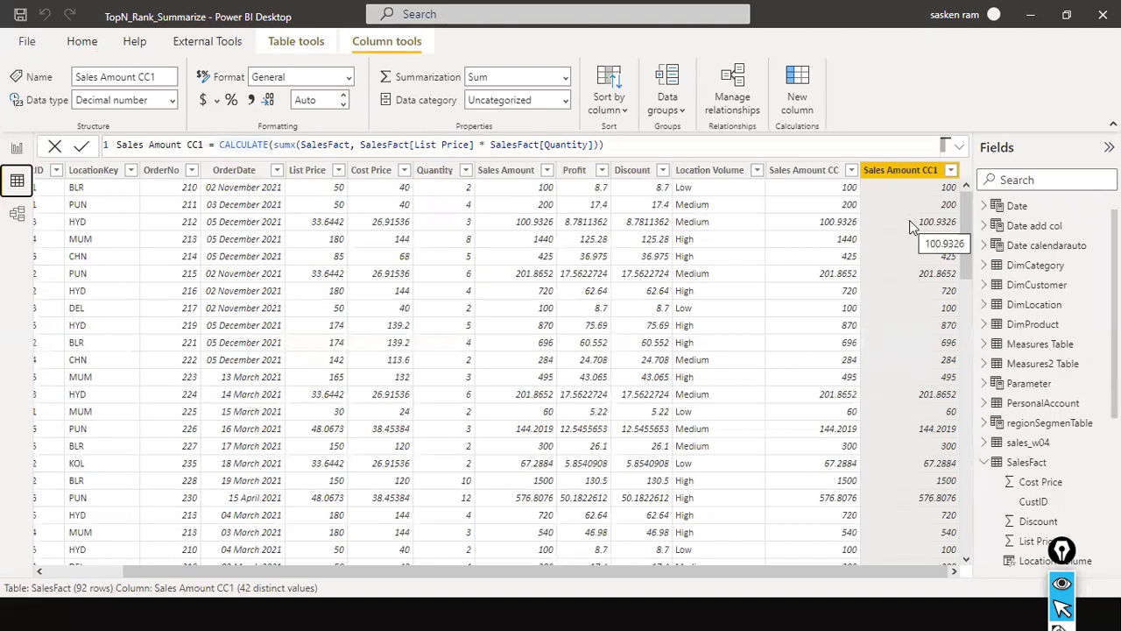
# Compare the slide on row context iterating without filtering with the SUMX expression inside CALCULATE in the Sales Amount CC1 formula
pyautogui.hotkey('alt', 'Tab')
pyautogui.press('Right')
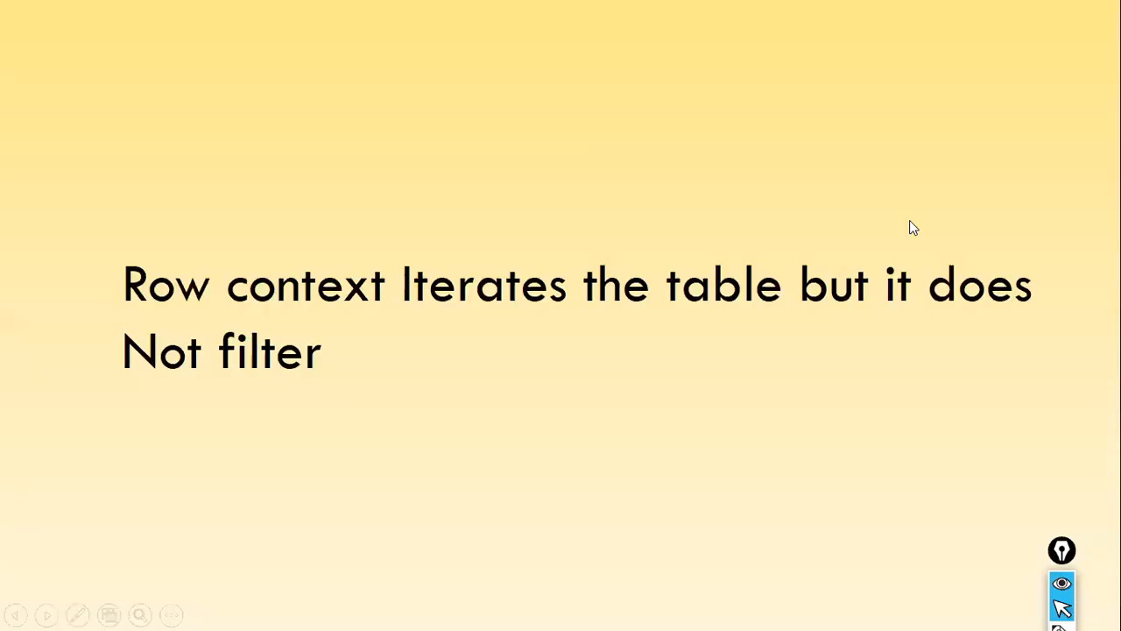
pyautogui.press('Right')
pyautogui.press('Left')
pyautogui.hotkey('alt', 'Tab')
pyautogui.moveTo(268, 144); pyautogui.dragTo(603, 146)
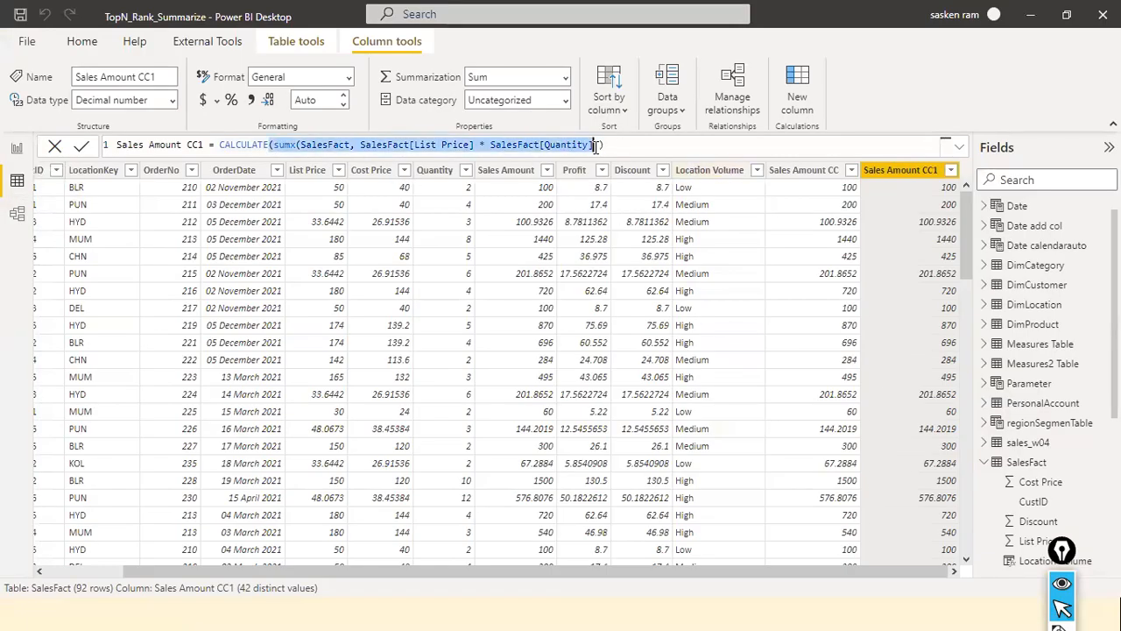
pyautogui.hotkey('alt', 'Tab')
pyautogui.hotkey('alt', 'Tab')
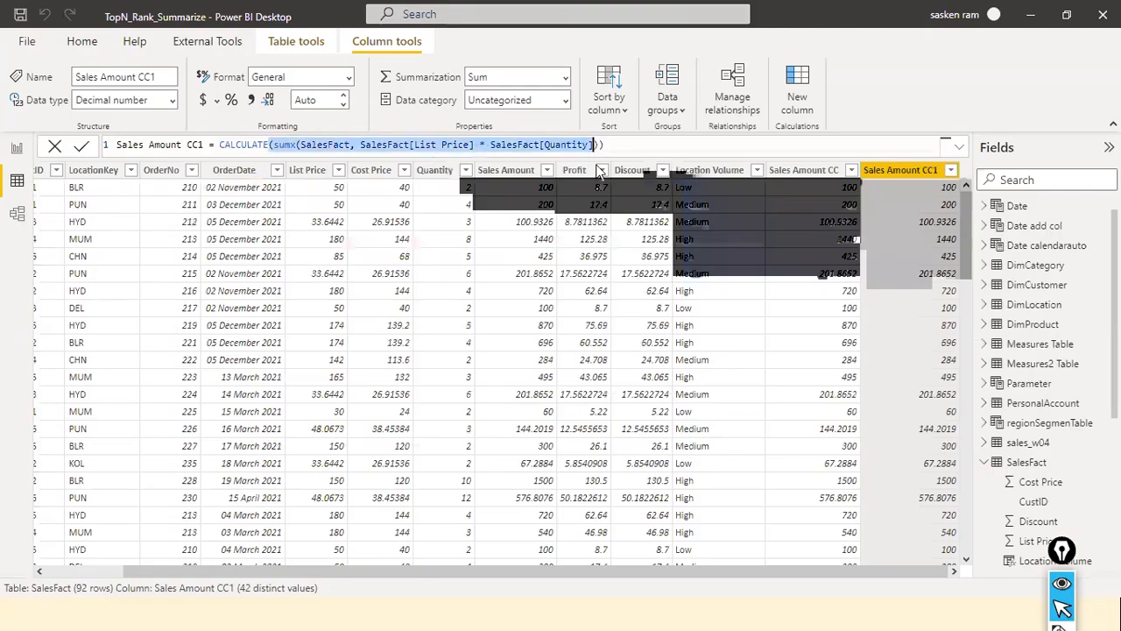
pyautogui.click(272, 145)
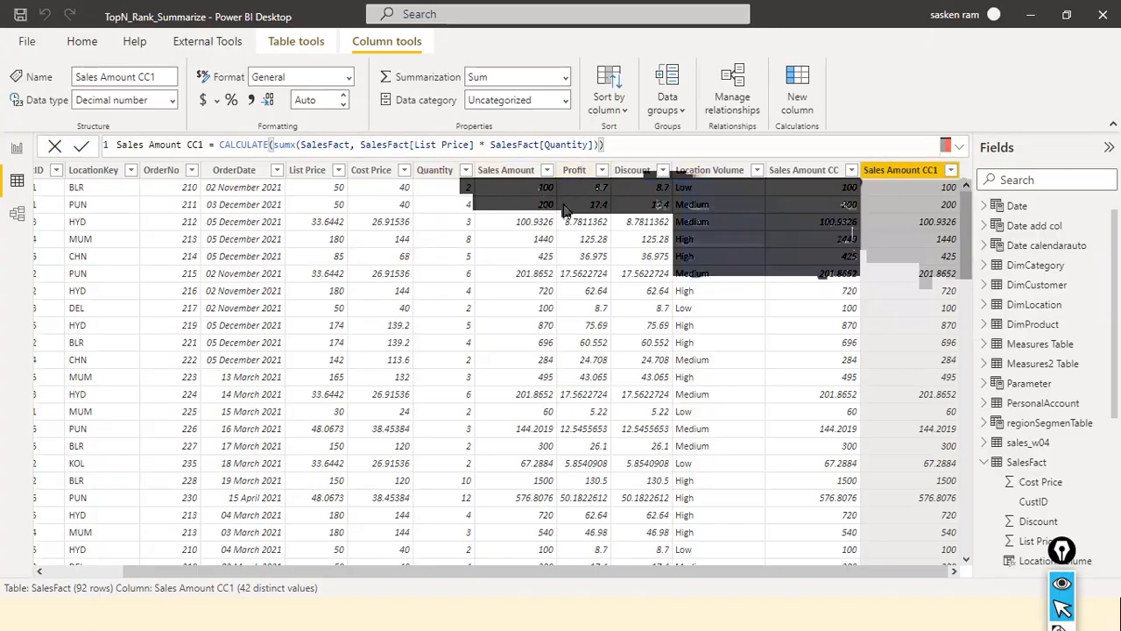
pyautogui.hotkey('alt', 'Tab')
pyautogui.hotkey('alt', 'Tab')
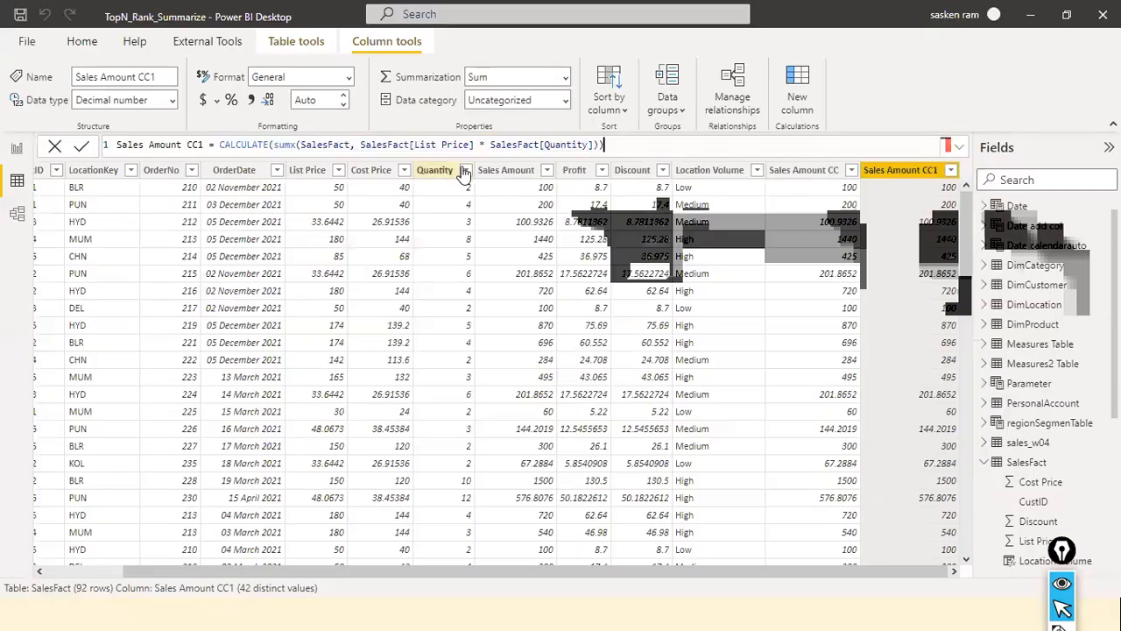
pyautogui.hotkey('alt', 'Tab')
pyautogui.hotkey('alt', 'Tab')
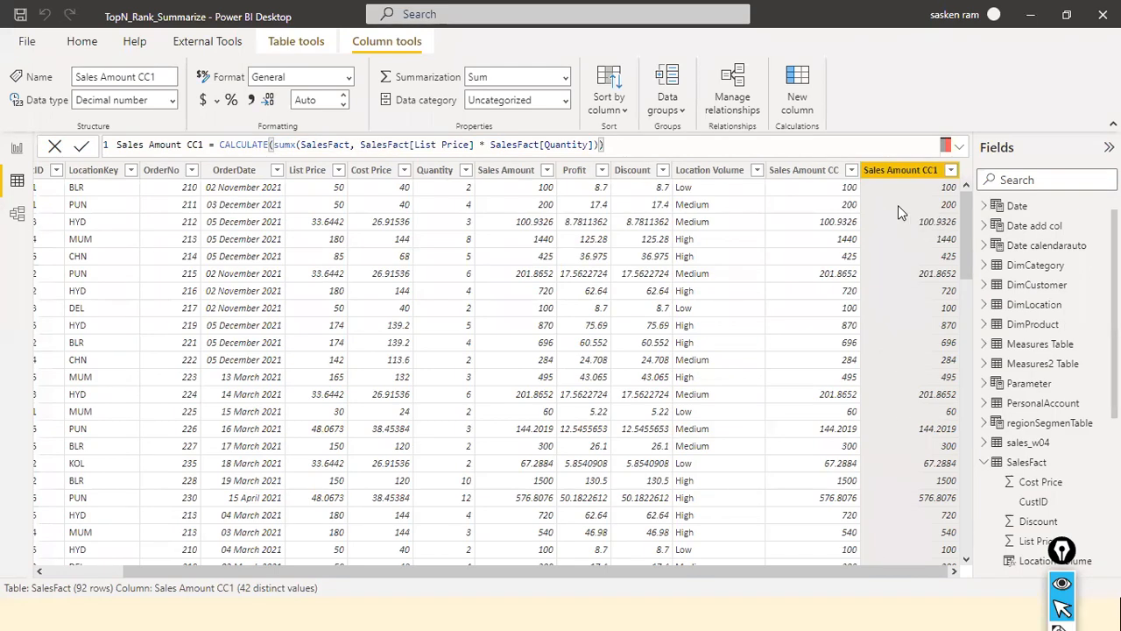
# Advance the PowerPoint slide show past the row context summary to the Filter Context definition slide
pyautogui.hotkey('alt', 'Tab')
pyautogui.press('Left')
pyautogui.press('Right')
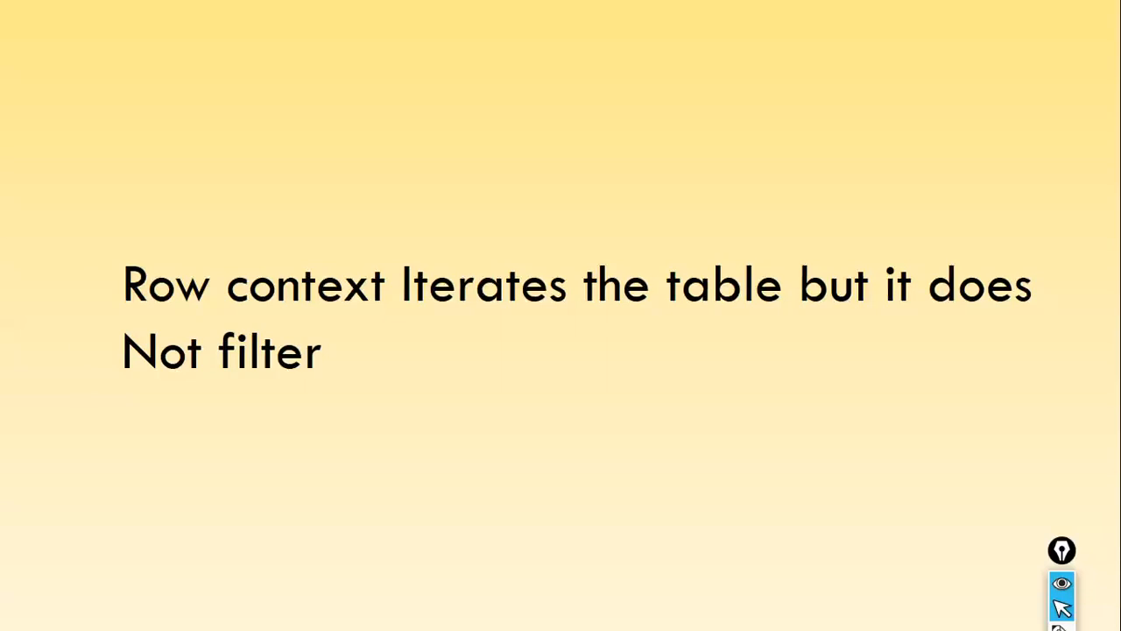
pyautogui.press('Right')
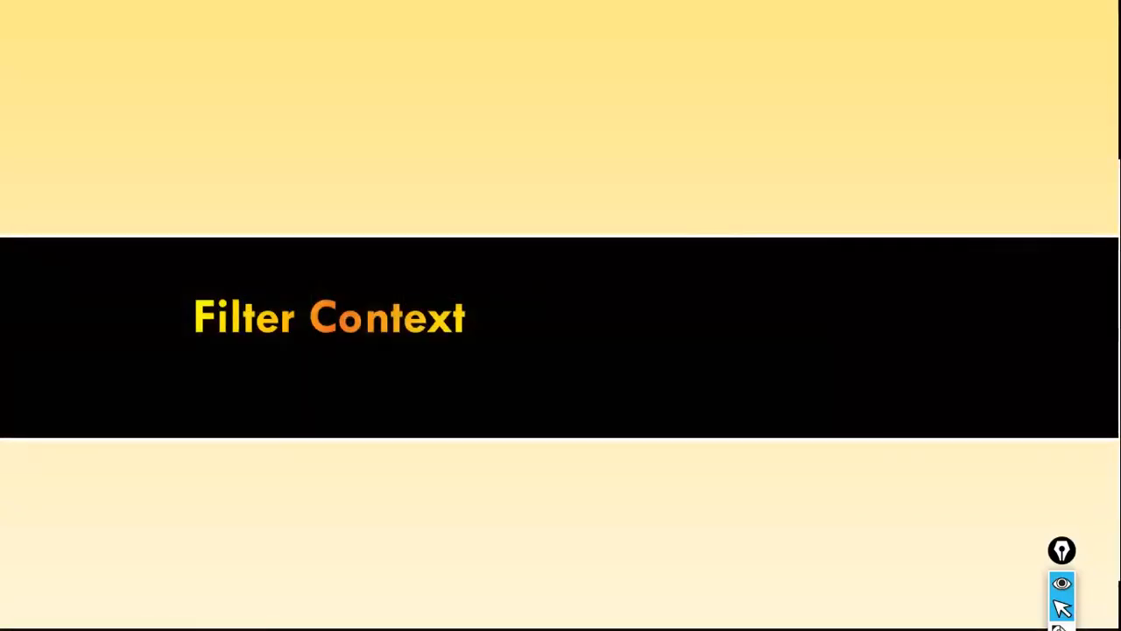
pyautogui.press('Right')
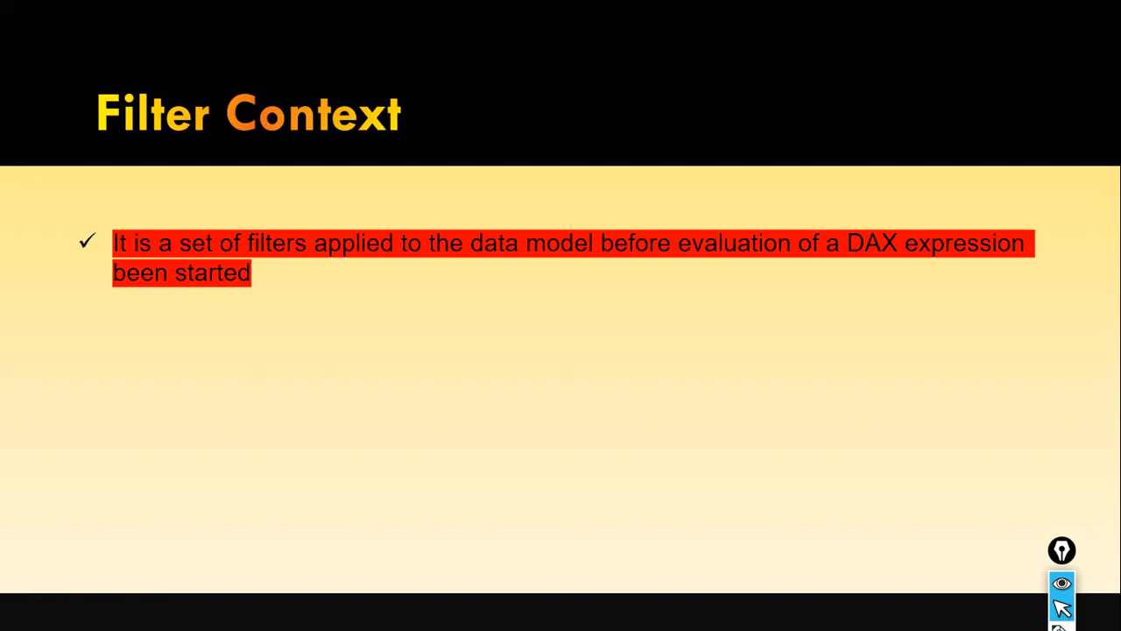
# Switch to Power BI, find the Total Sales measure by searching the fields for "total", and examine its formula alongside the SalesFact data
pyautogui.hotkey('alt', 'Tab')
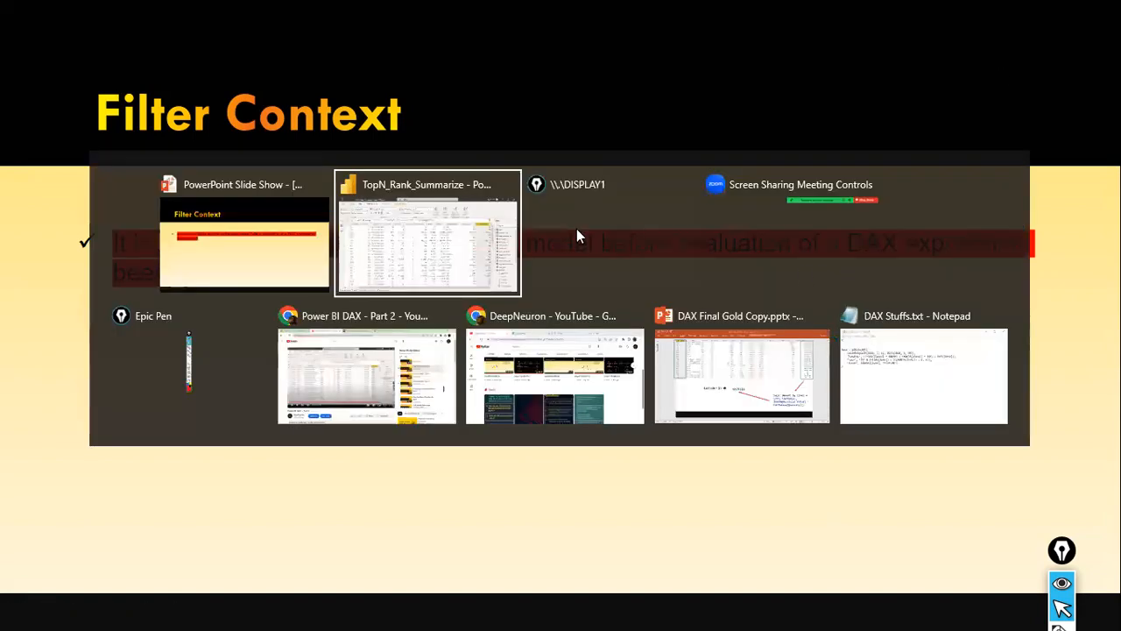
pyautogui.click(16, 147)
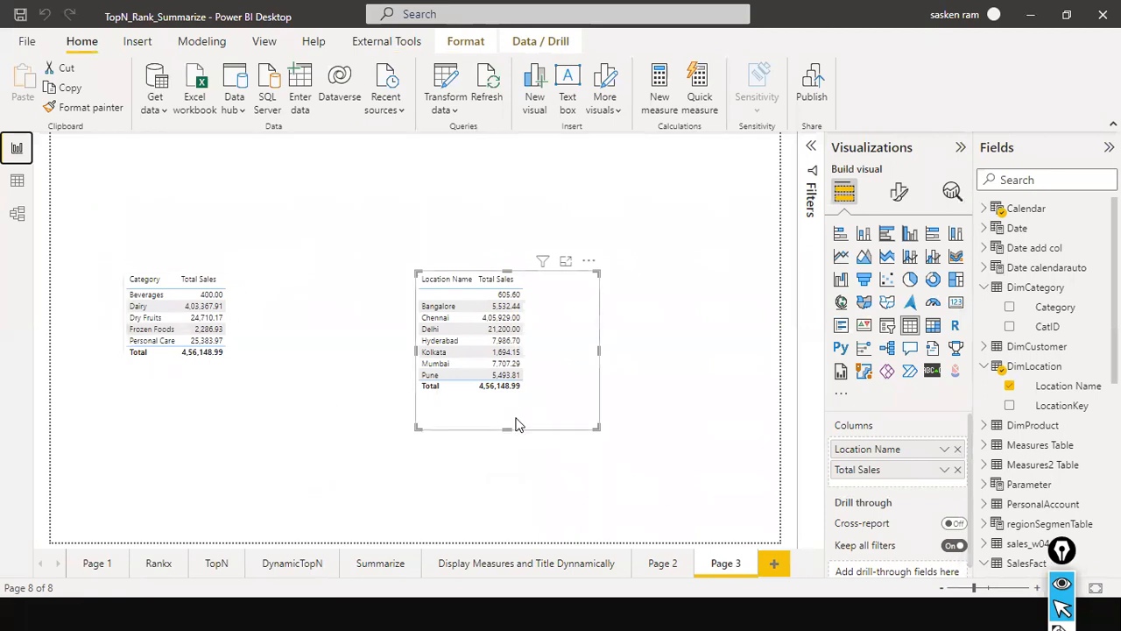
pyautogui.click(1042, 180)
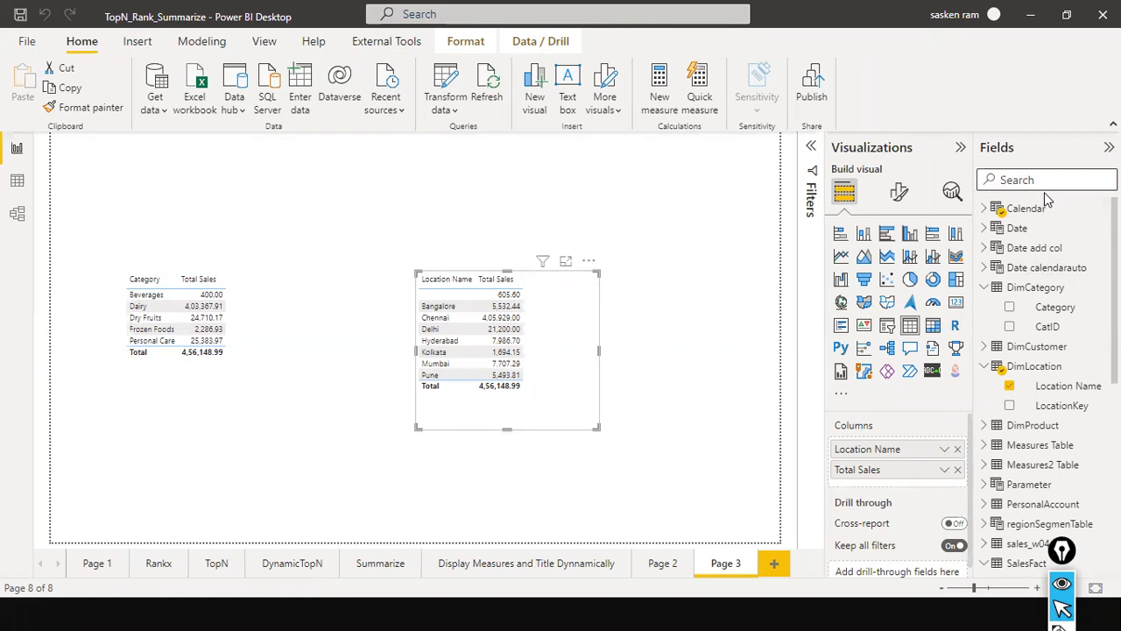
pyautogui.write('total')
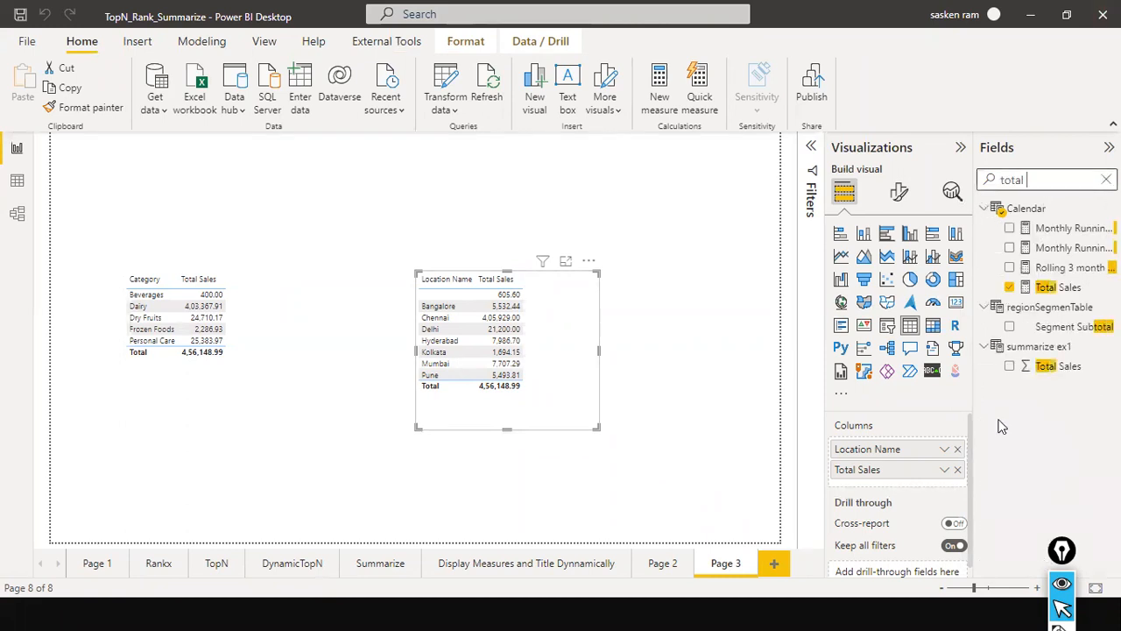
pyautogui.click(1060, 287)
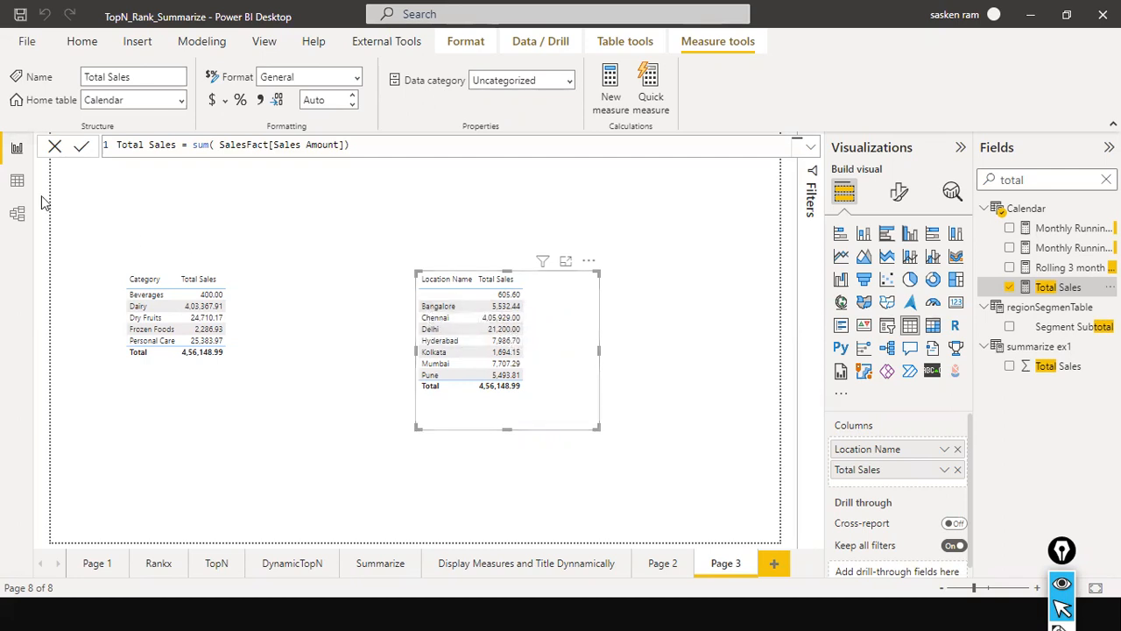
pyautogui.click(17, 180)
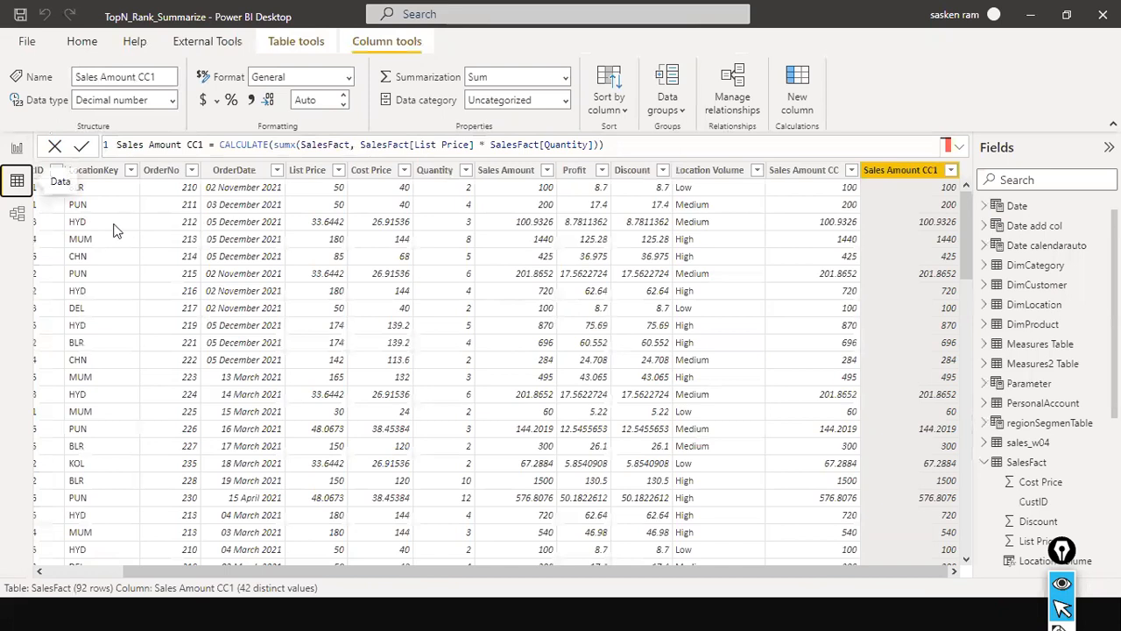
pyautogui.click(17, 147)
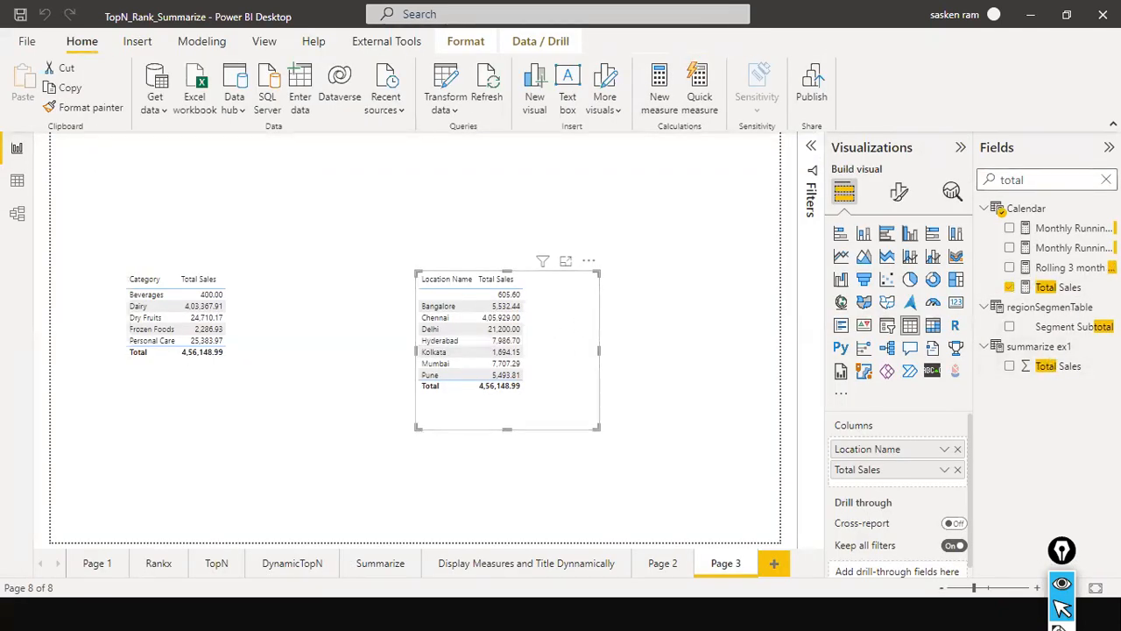
# Clear the field search, add DimLocation's LocationKey to the Location Name table on Page 3, and make it the first column
pyautogui.click(1105, 179)
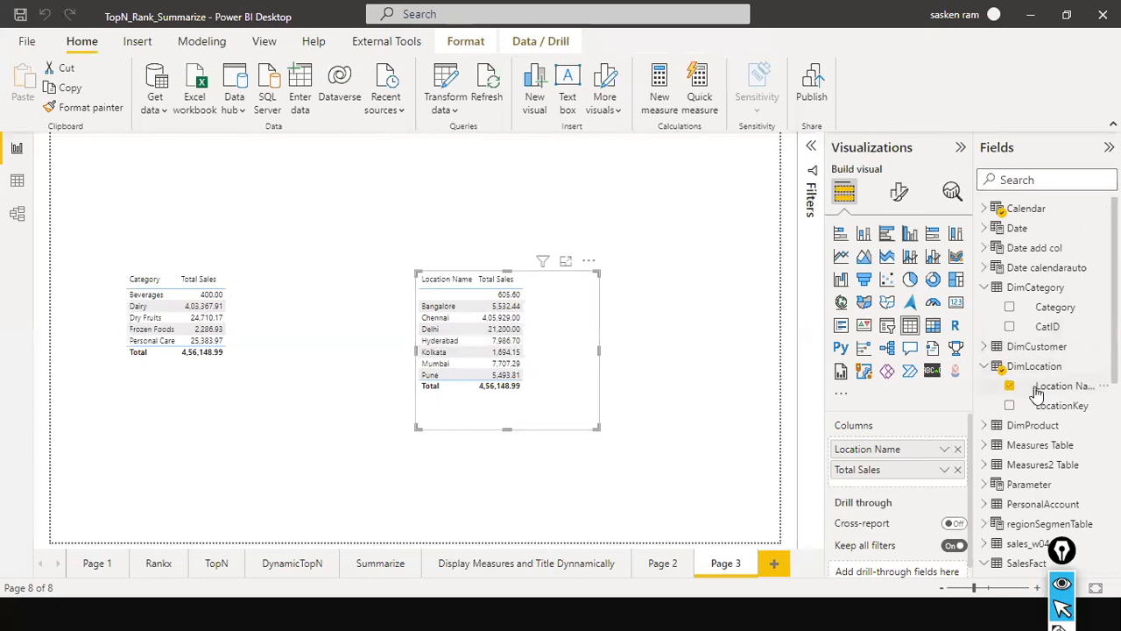
pyautogui.moveTo(1054, 408); pyautogui.dragTo(566, 290)
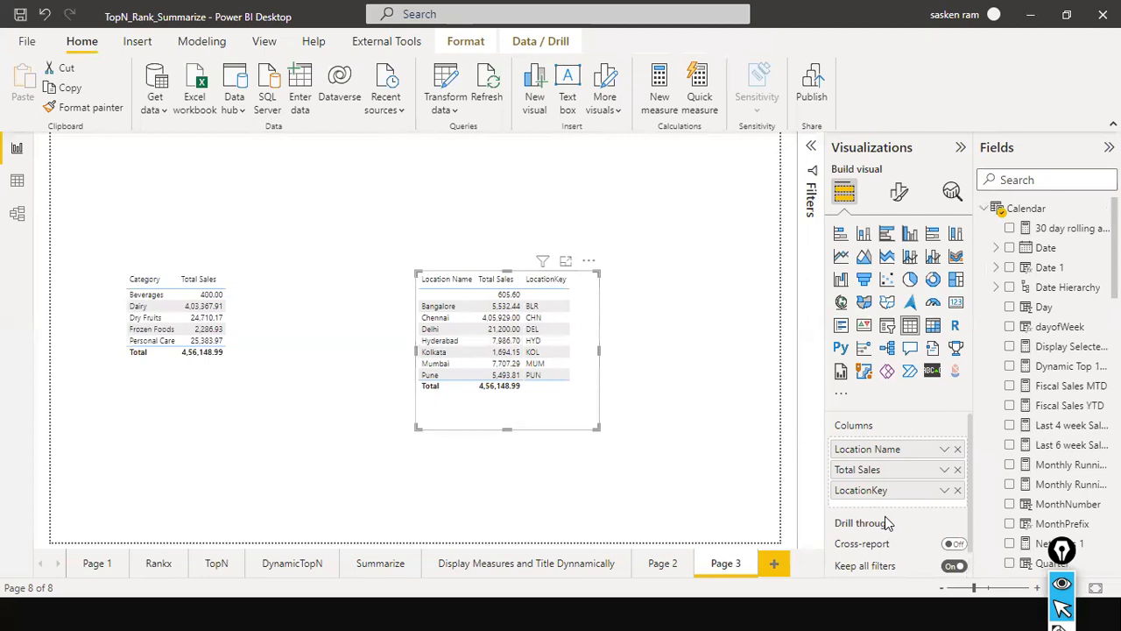
pyautogui.moveTo(880, 493); pyautogui.dragTo(879, 449)
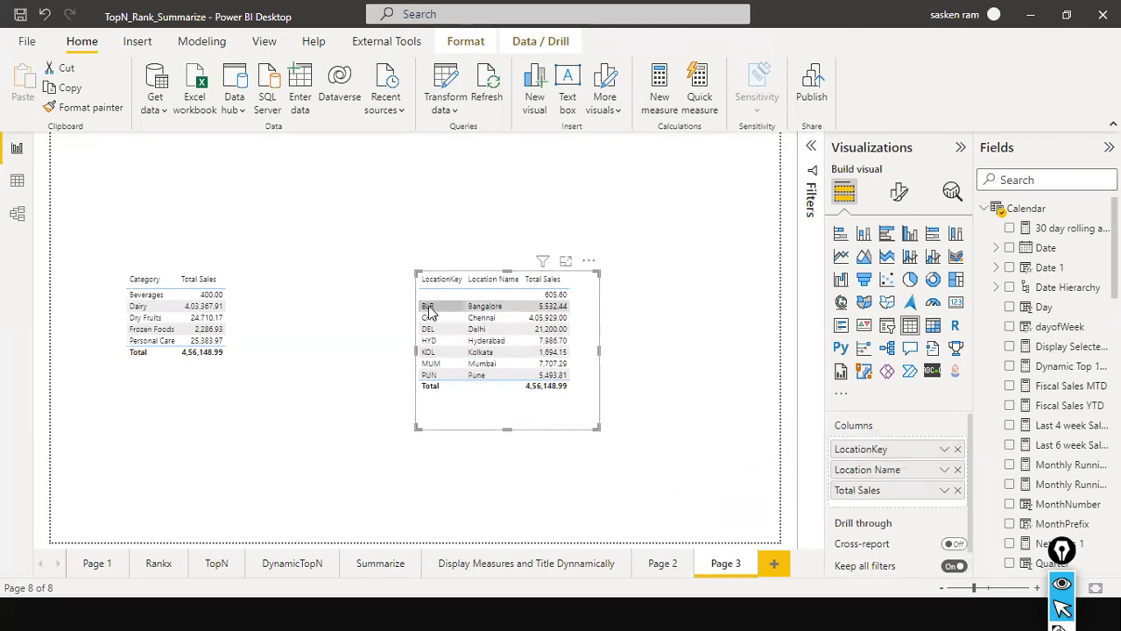
# Filter the SalesFact data by LocationKey so that only the BLR rows are shown
pyautogui.click(17, 180)
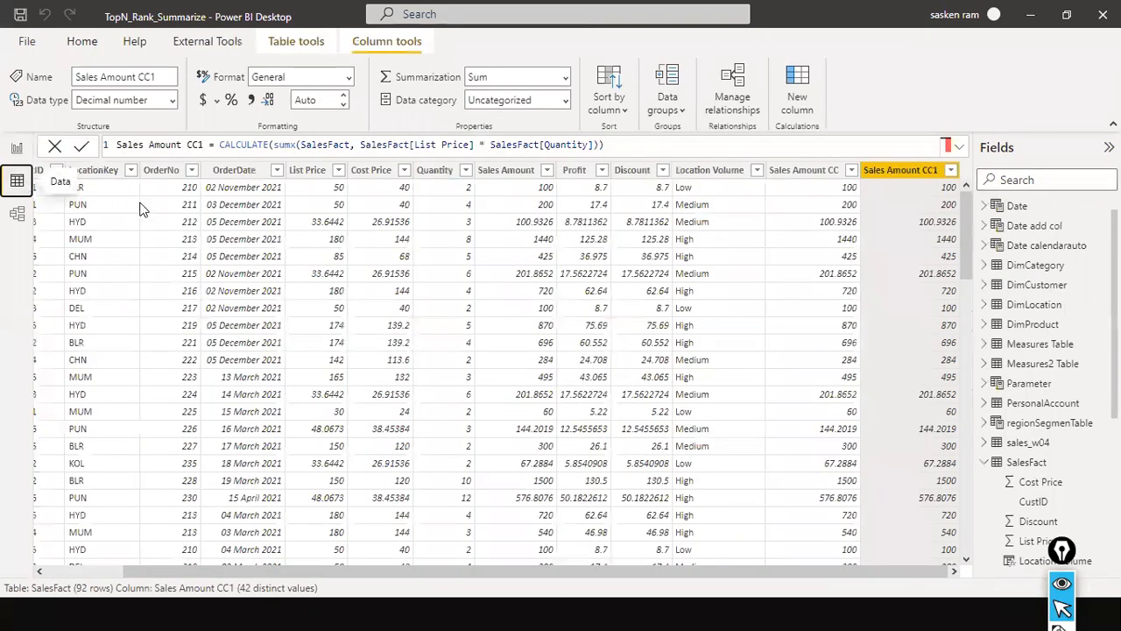
pyautogui.moveTo(231, 572); pyautogui.dragTo(145, 529)
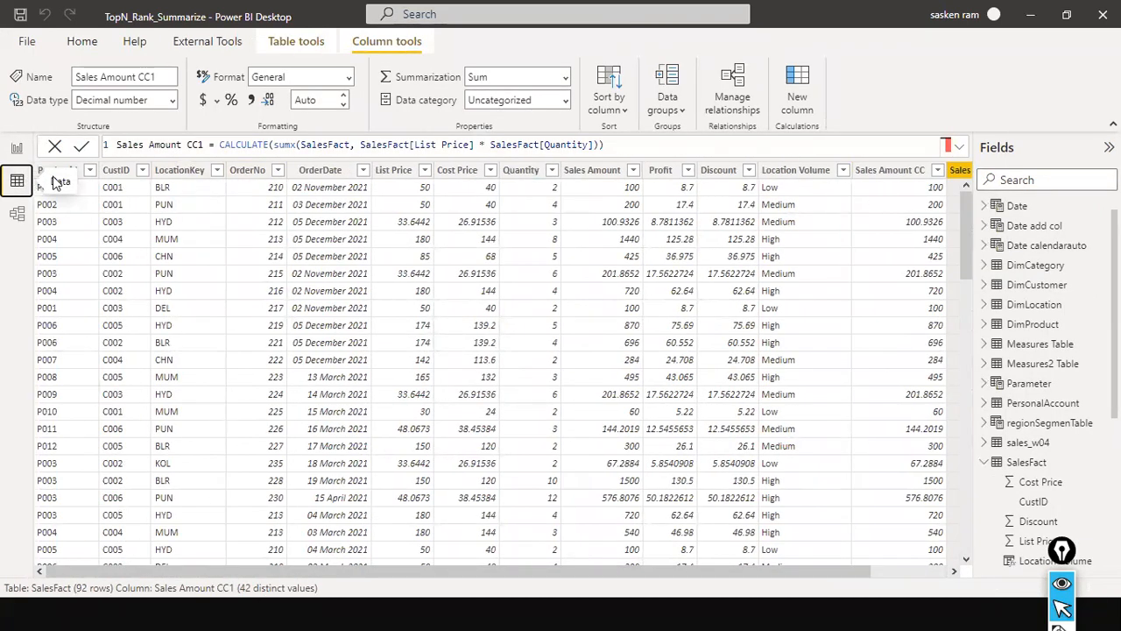
pyautogui.click(218, 171)
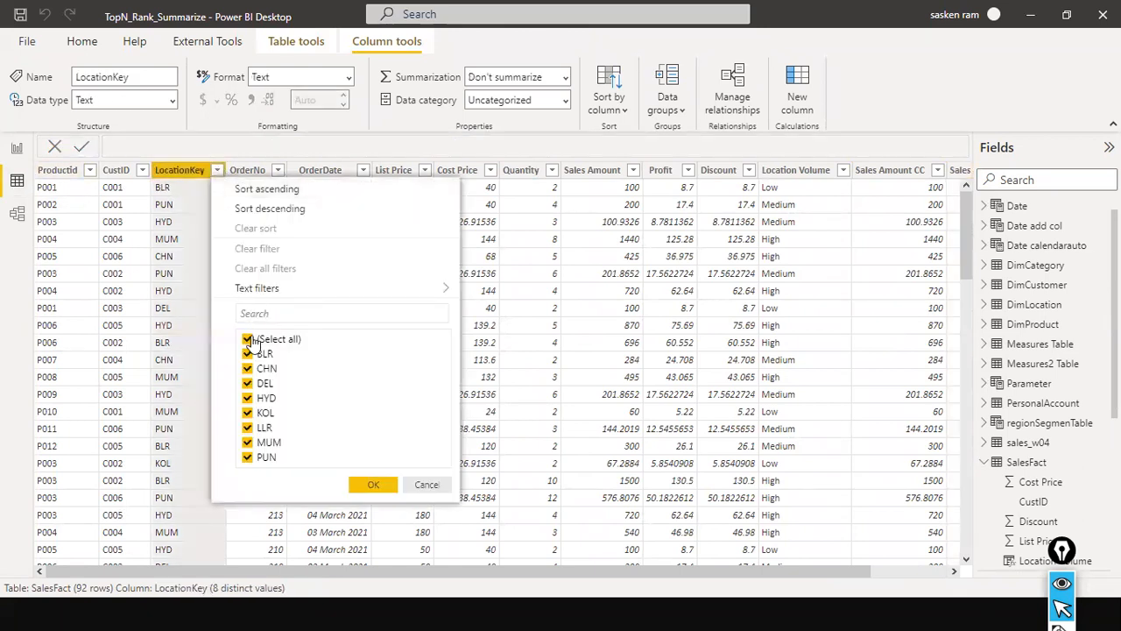
pyautogui.click(249, 340)
pyautogui.click(247, 354)
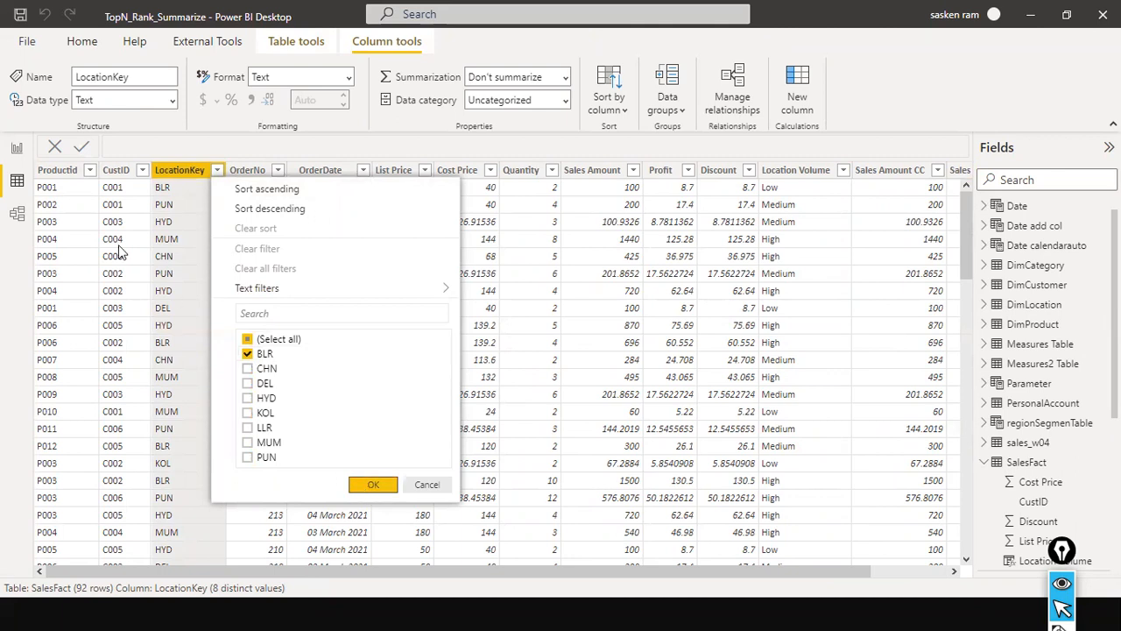
pyautogui.press('Return')
# Compare the BLR row of the location table on Page 3 with the filtered SalesFact rows
pyautogui.click(16, 147)
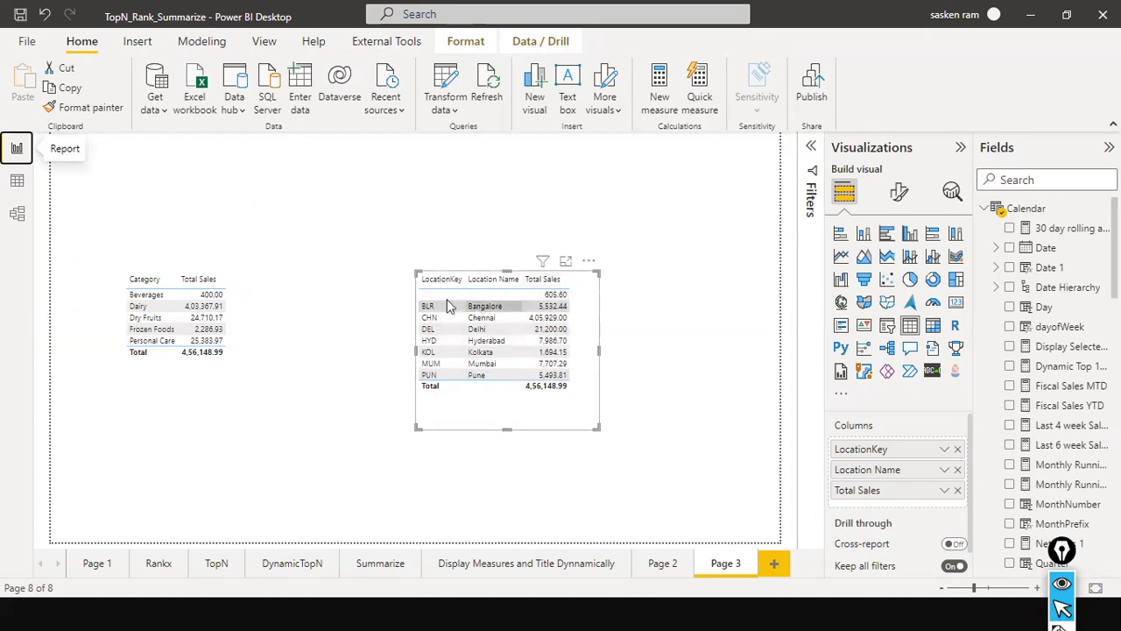
pyautogui.click(19, 181)
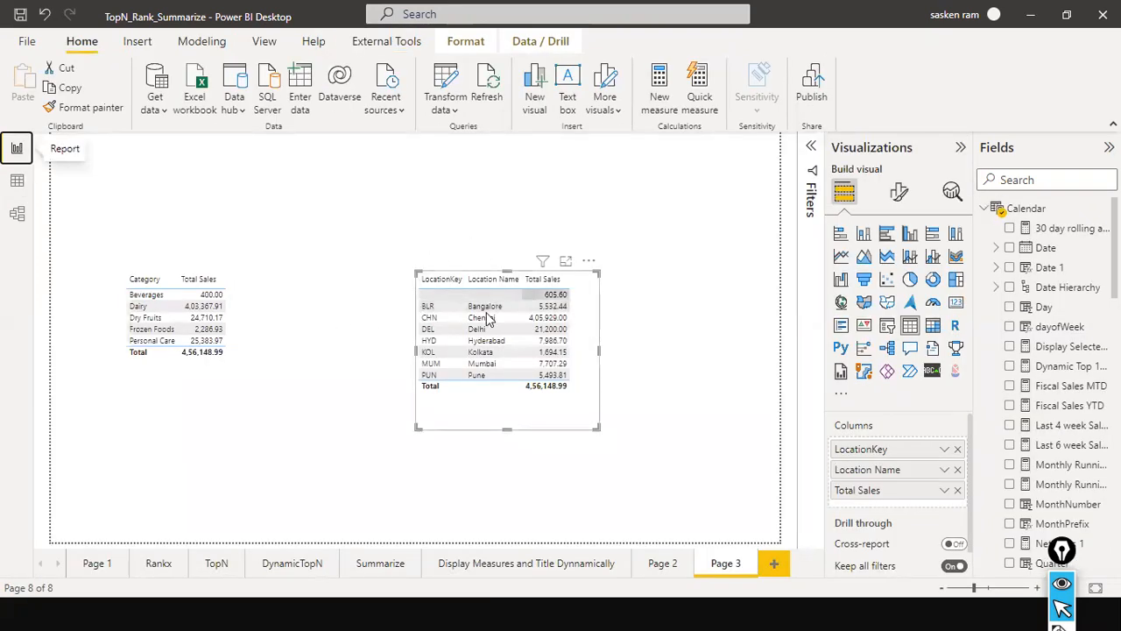
pyautogui.click(17, 181)
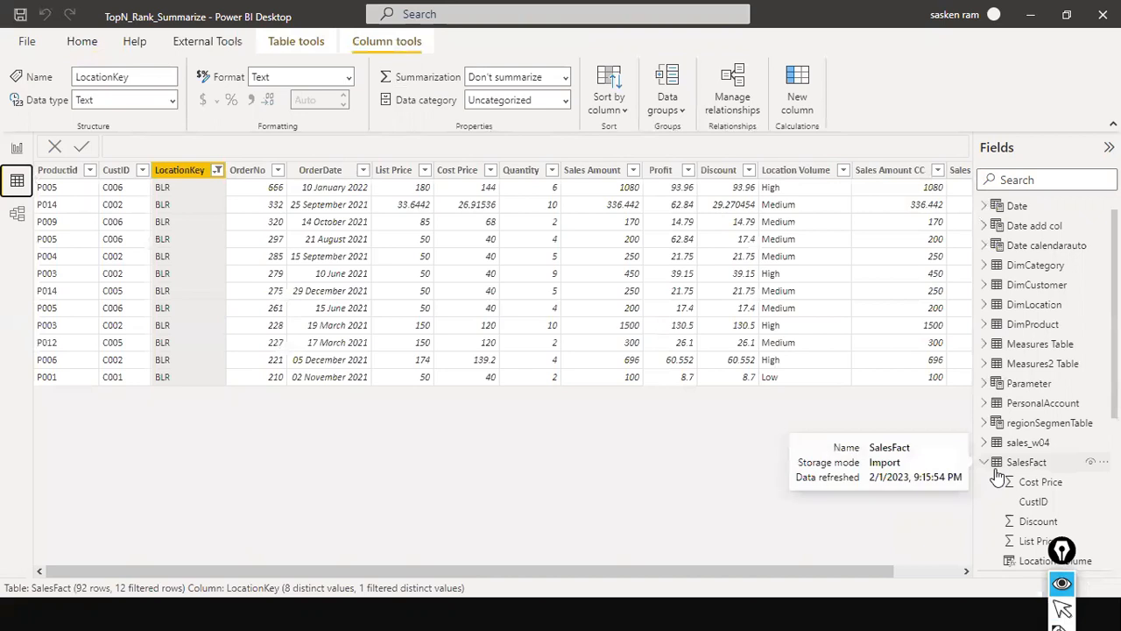
# Annotate the filtered data with red arrows from SalesFact toward the rows and upward at the BLR rows, and return to Page 3
pyautogui.moveTo(990, 464); pyautogui.dragTo(884, 407)
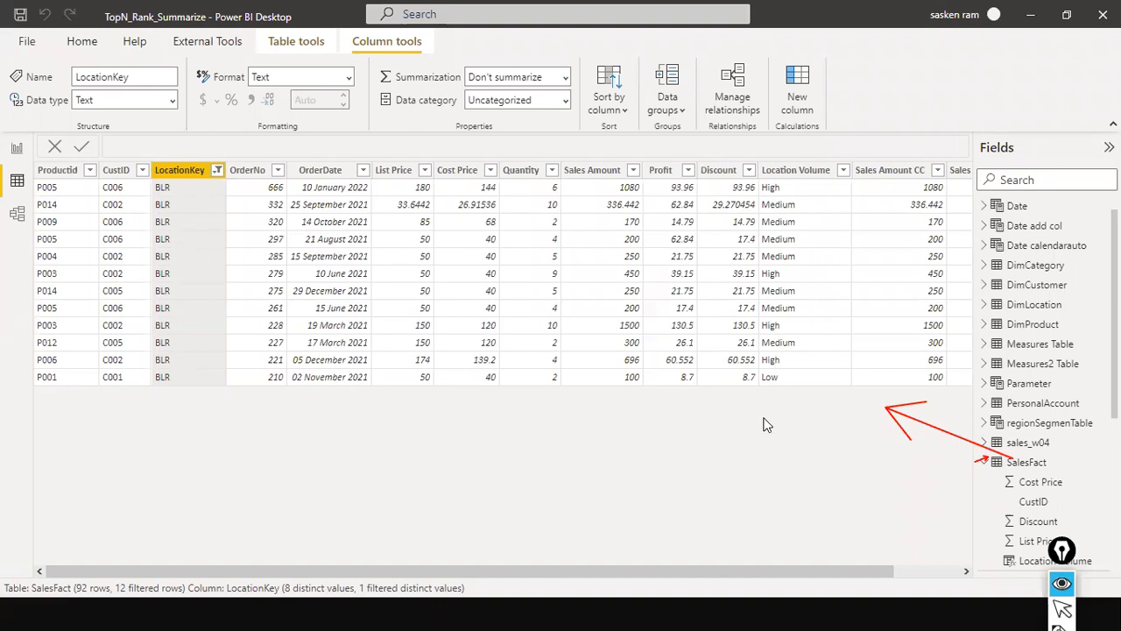
pyautogui.moveTo(604, 438); pyautogui.dragTo(605, 360)
pyautogui.hotkey('ctrl', 'shift', '2')
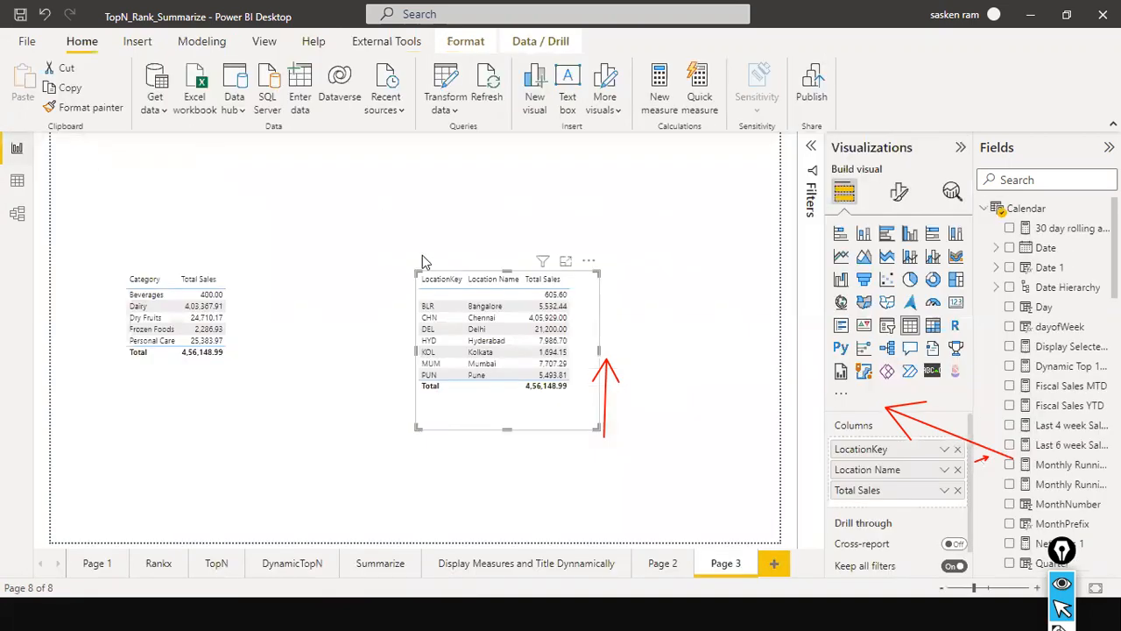
# Filter the SalesFact data by LocationKey so that only the CHN rows are shown, and compare them with the Chennai row on Page 3
pyautogui.click(17, 147)
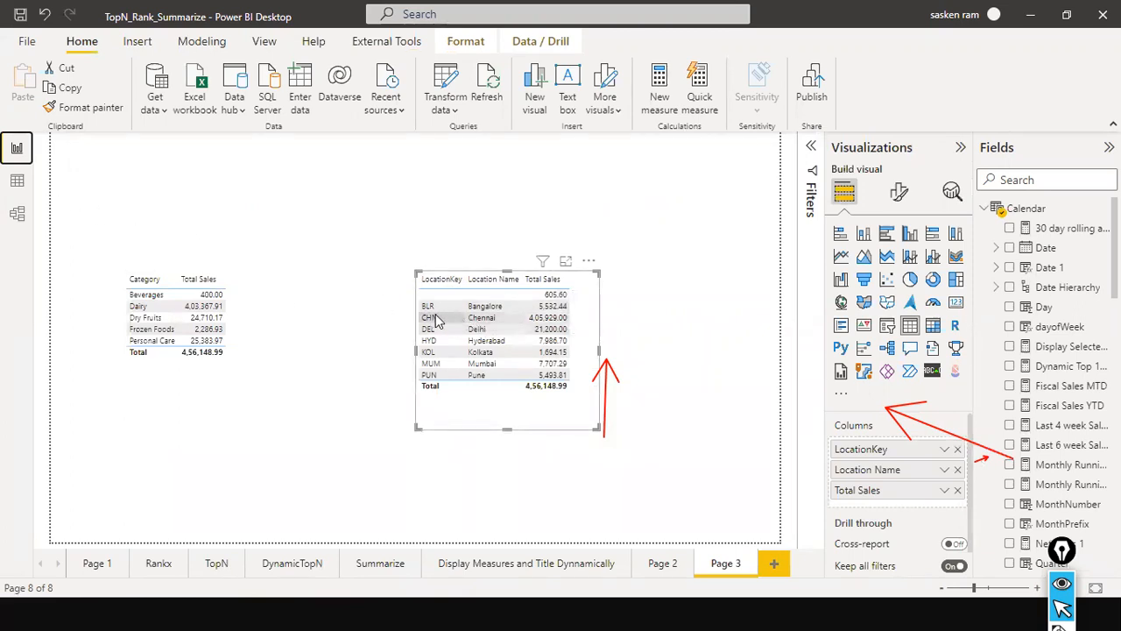
pyautogui.click(17, 181)
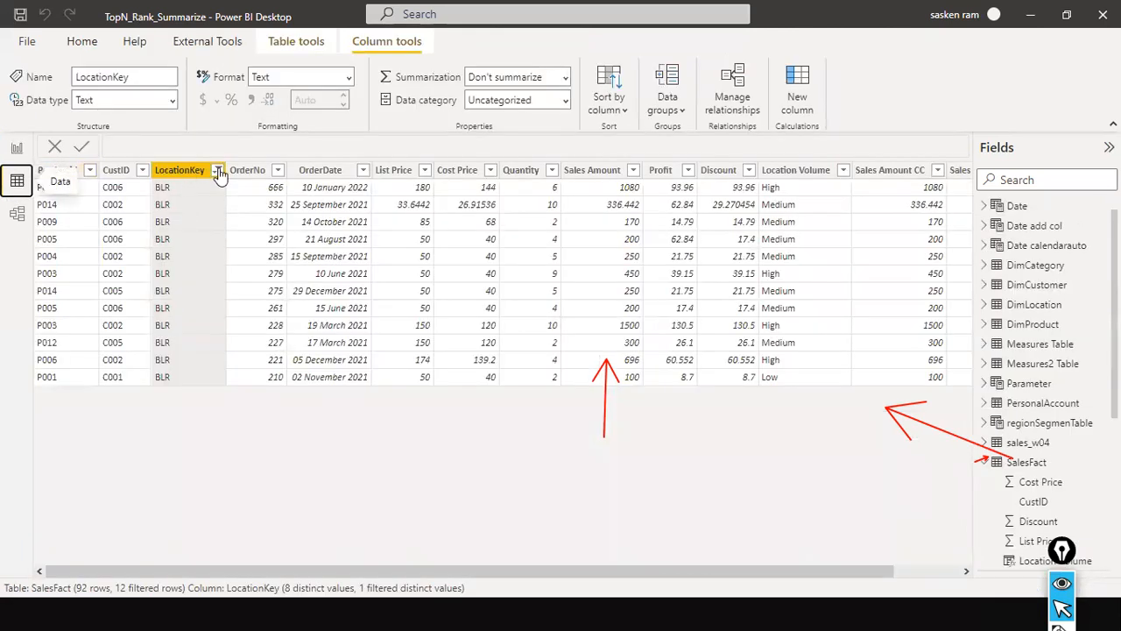
pyautogui.click(218, 171)
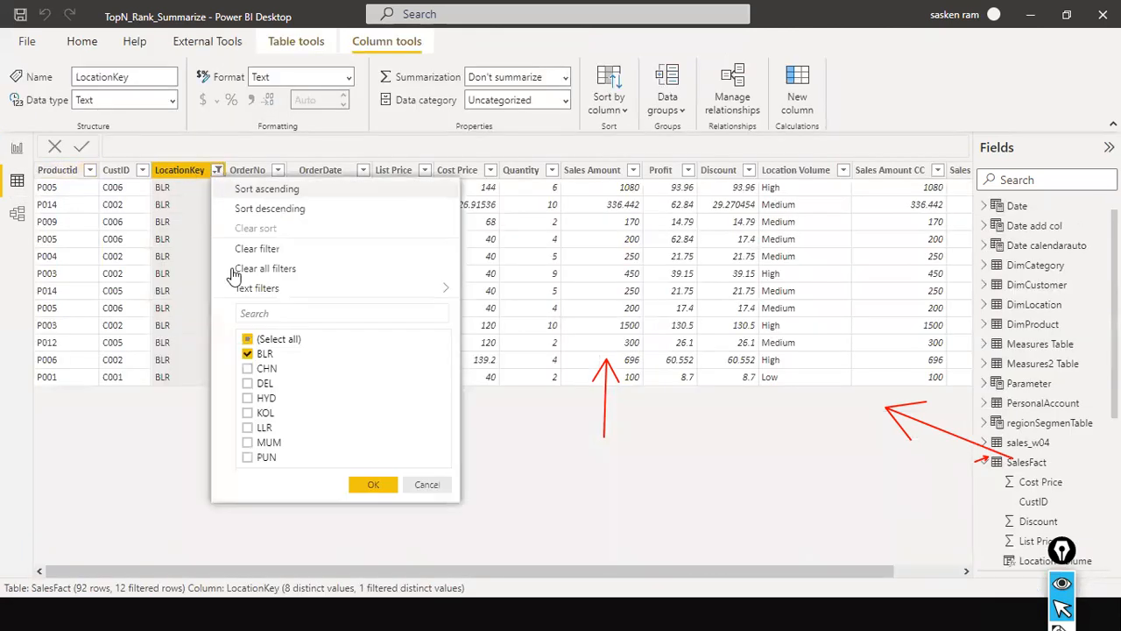
pyautogui.click(248, 368)
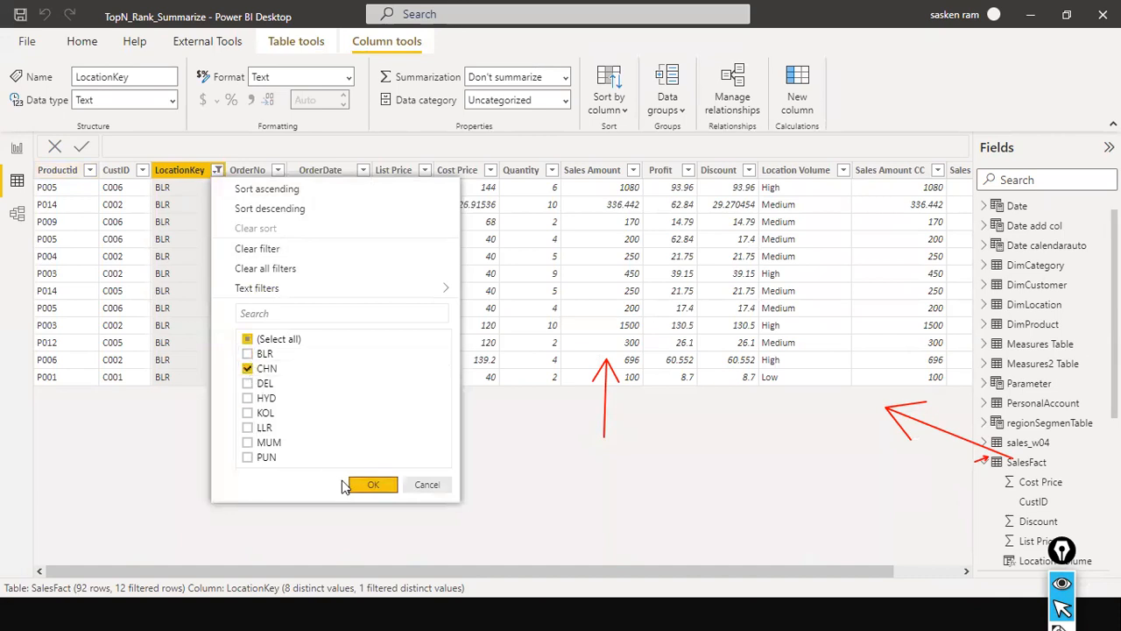
pyautogui.click(372, 484)
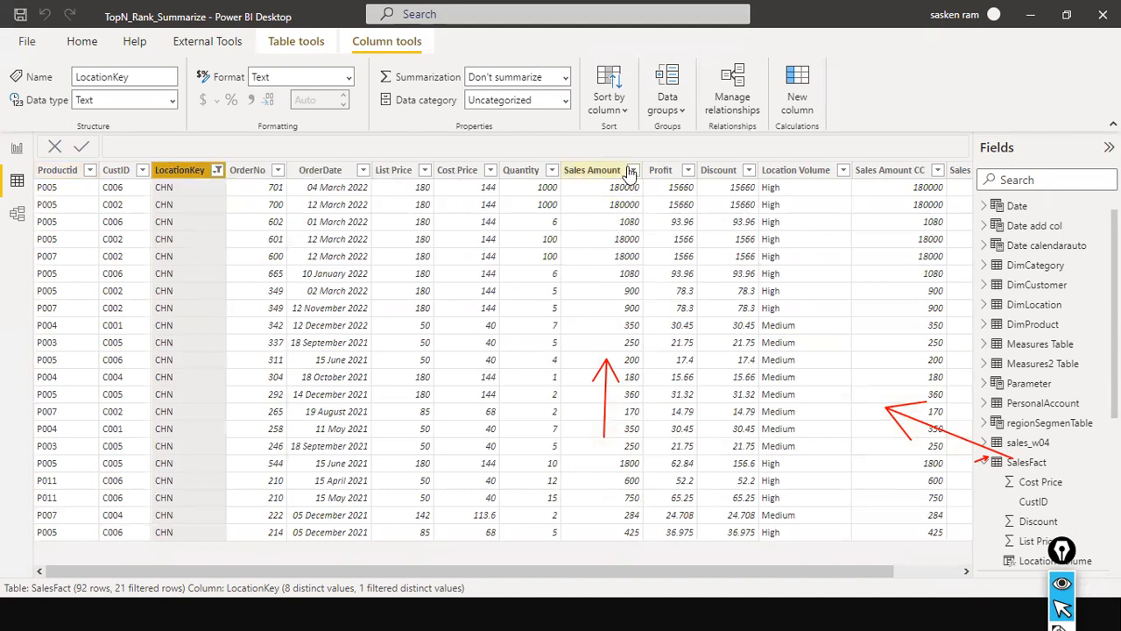
pyautogui.click(17, 148)
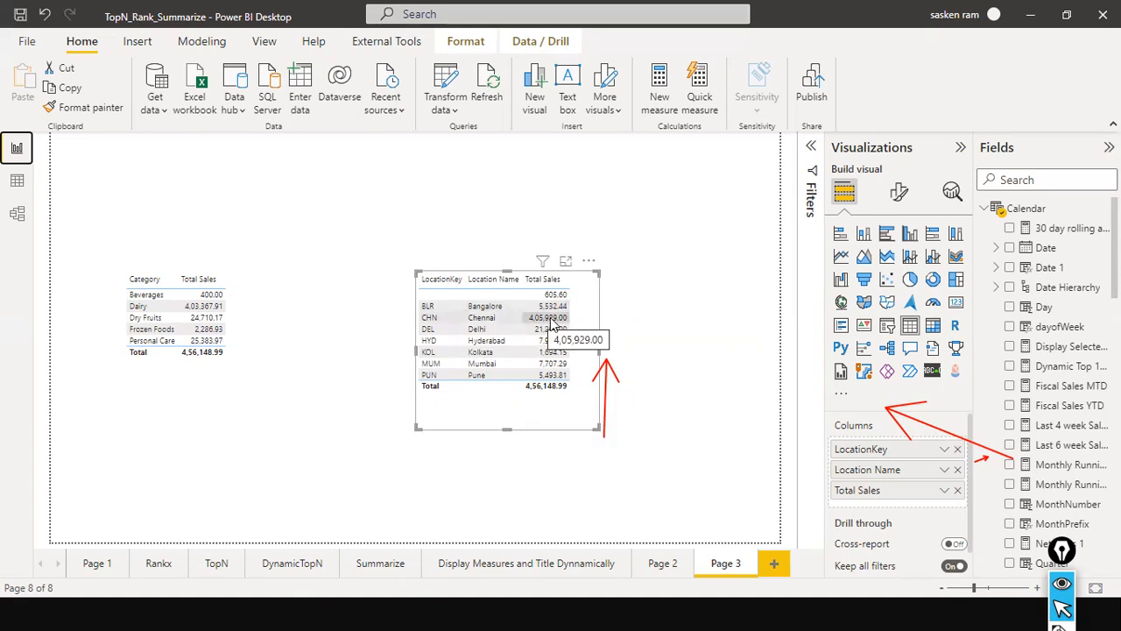
# Clear the LocationKey filter from the SalesFact data and return to Page 3 with no visual selected
pyautogui.click(17, 182)
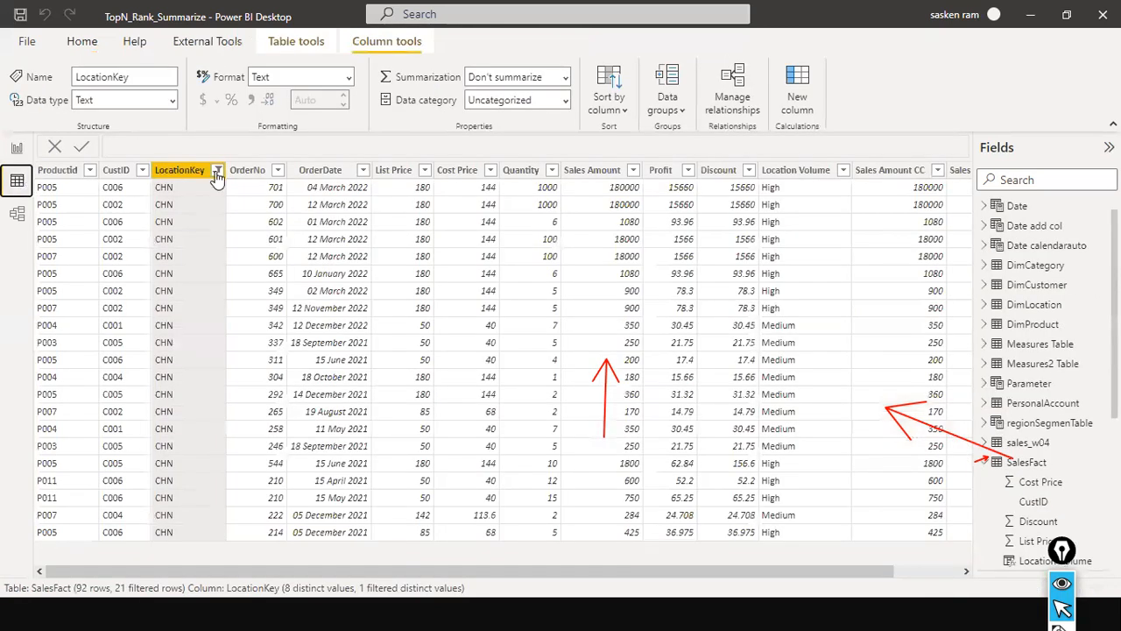
pyautogui.click(218, 170)
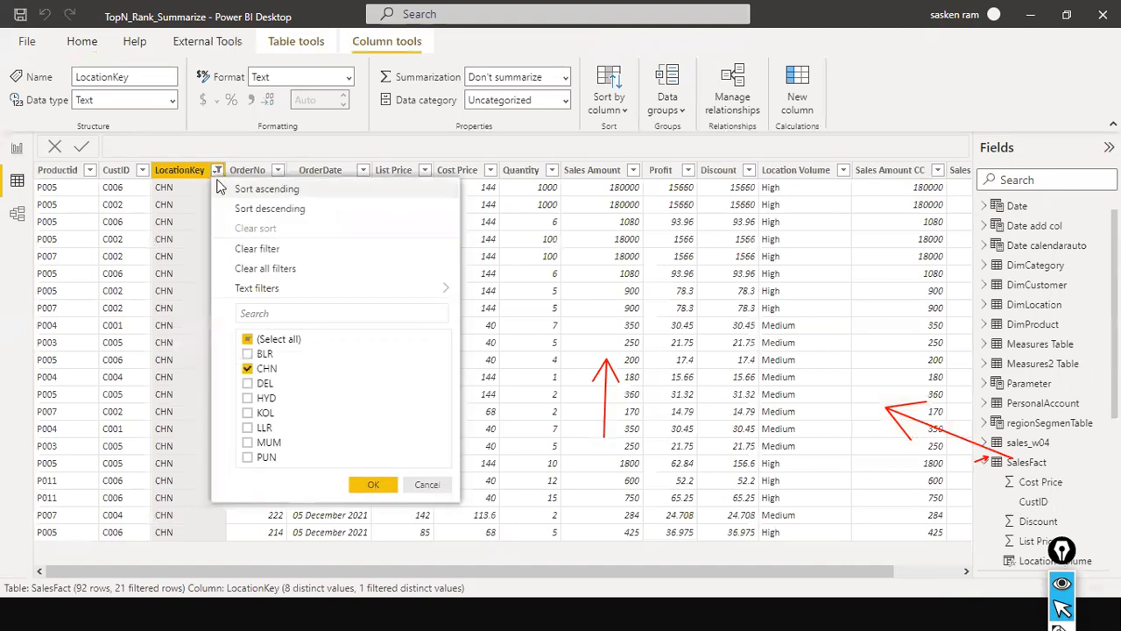
pyautogui.click(258, 249)
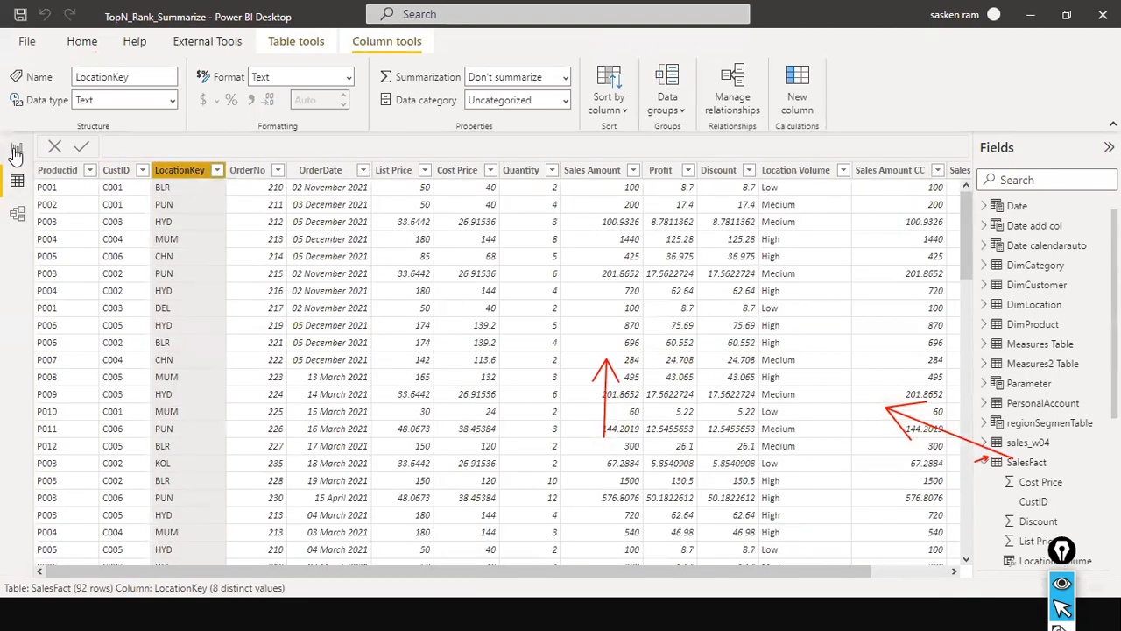
pyautogui.click(12, 149)
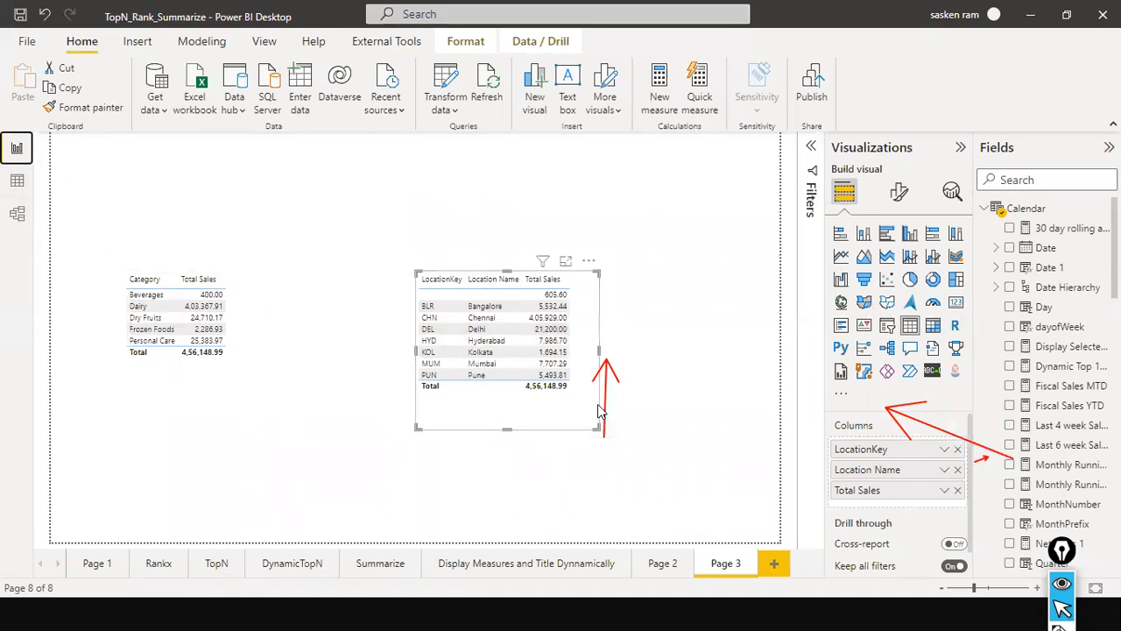
pyautogui.click(652, 355)
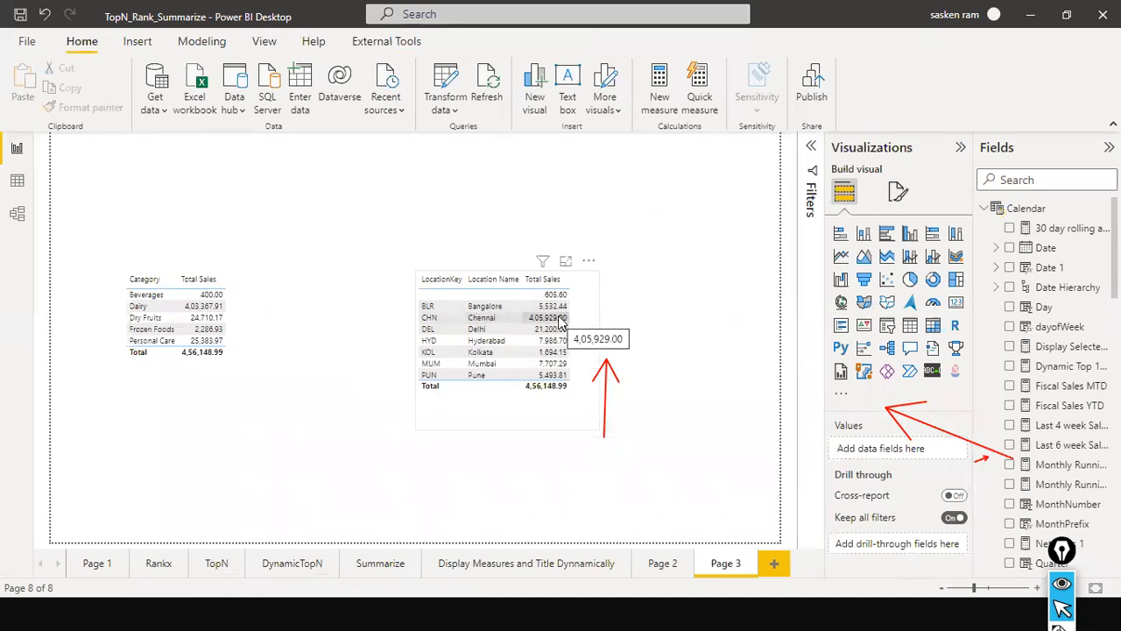
# Review the formulas of SalesFact's Sales Amount CC1, Sales Amount CC and Location Volume columns, and return to the location table on Page 3
pyautogui.click(16, 180)
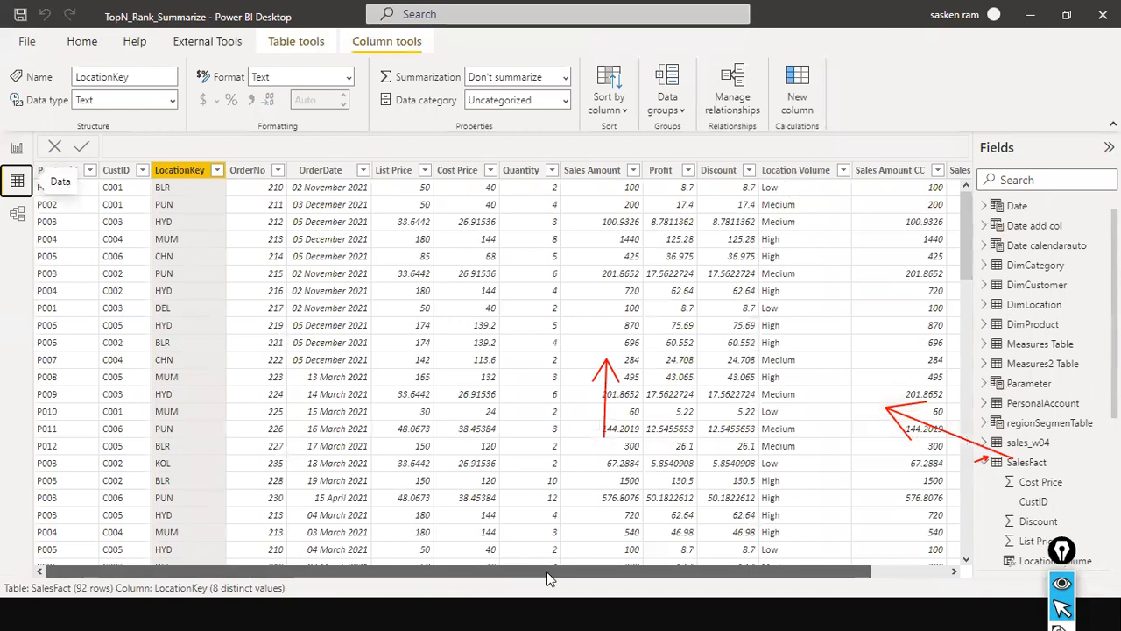
pyautogui.hscroll(2, 879, 559)
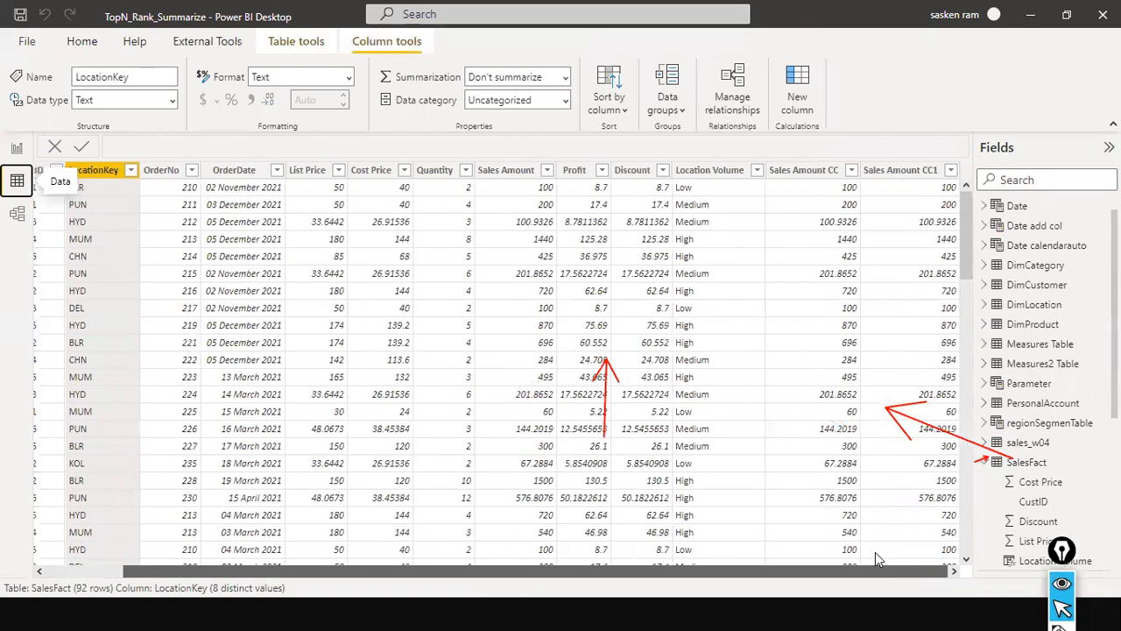
pyautogui.click(880, 170)
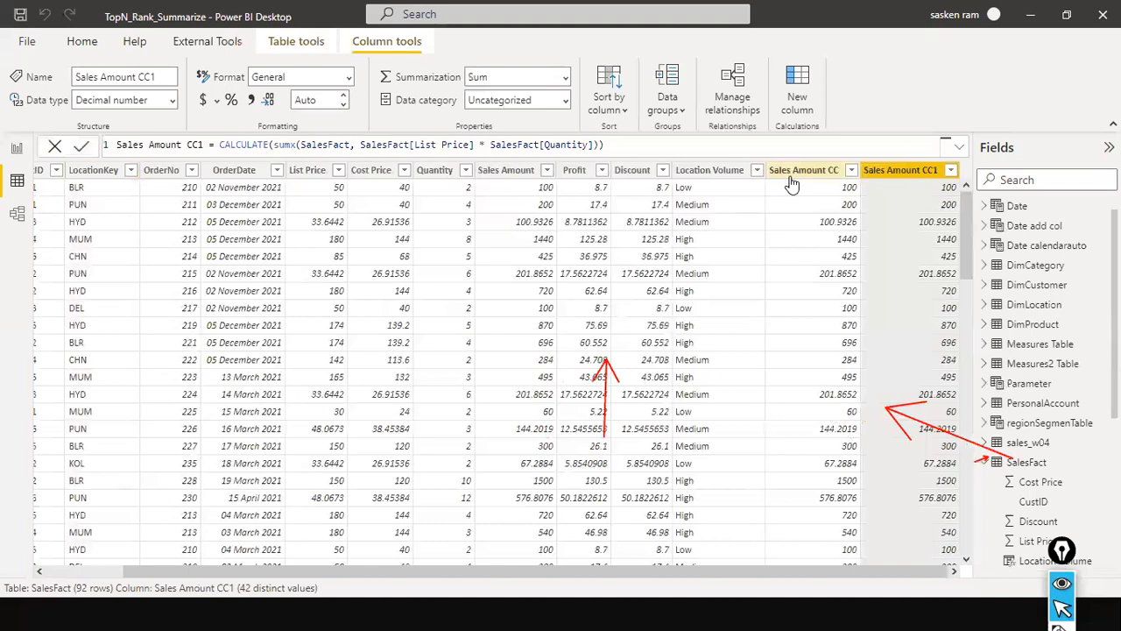
pyautogui.click(788, 175)
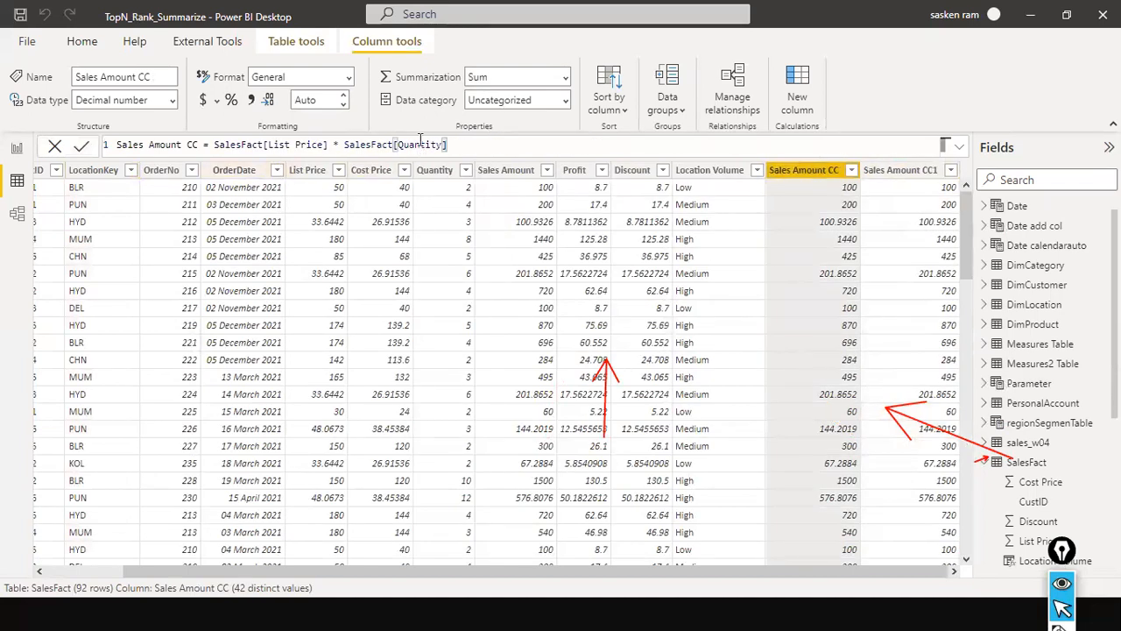
pyautogui.click(700, 174)
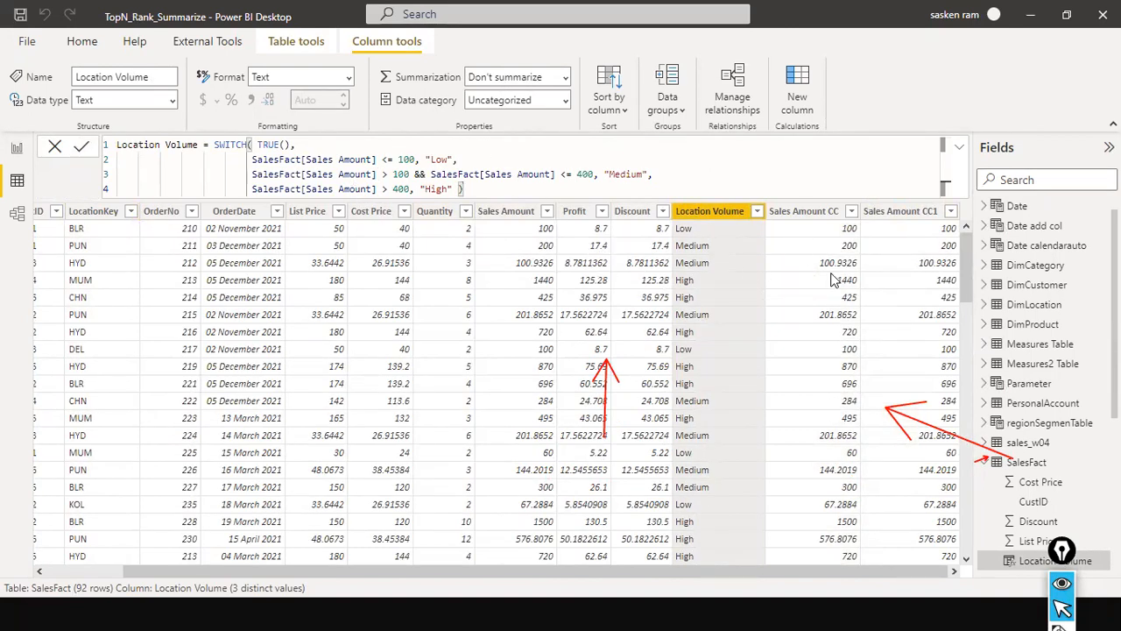
pyautogui.click(815, 212)
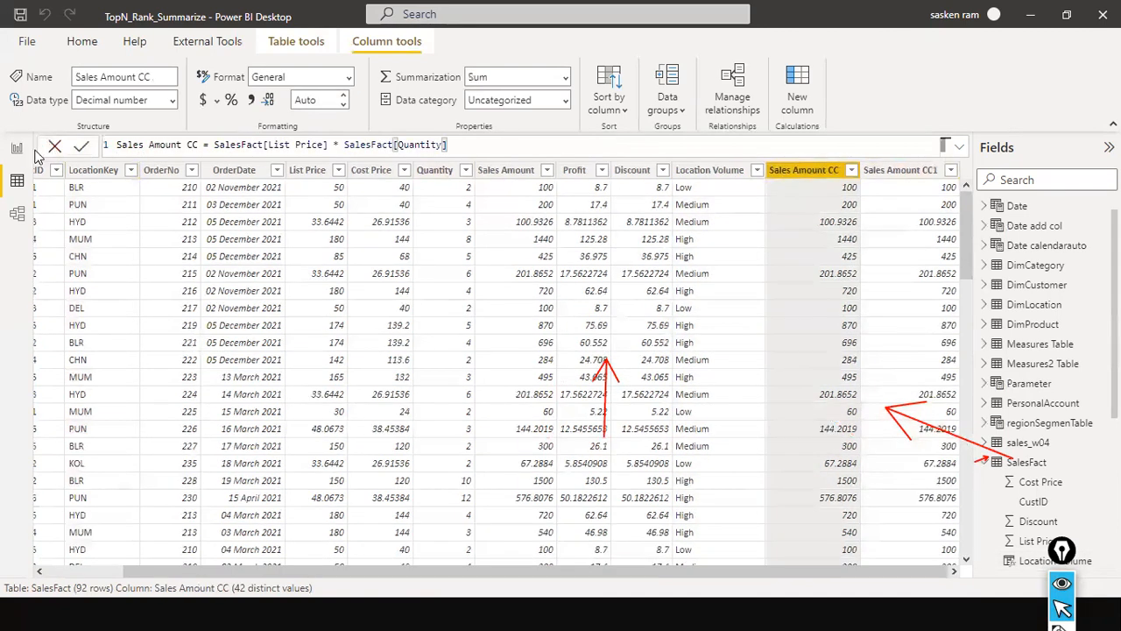
pyautogui.click(18, 148)
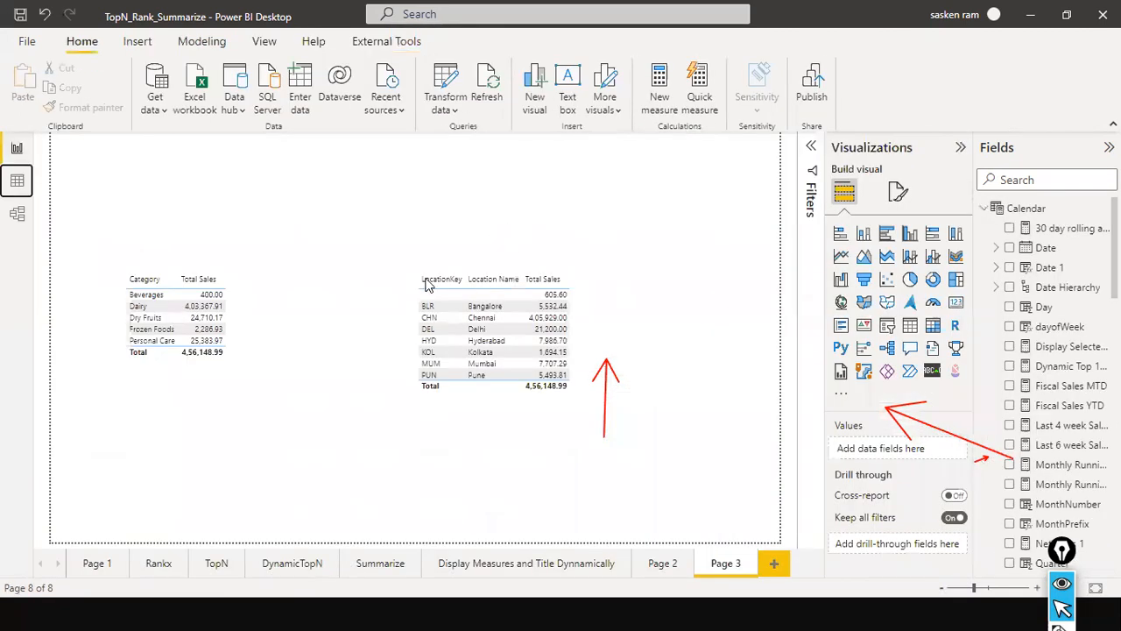
pyautogui.click(539, 416)
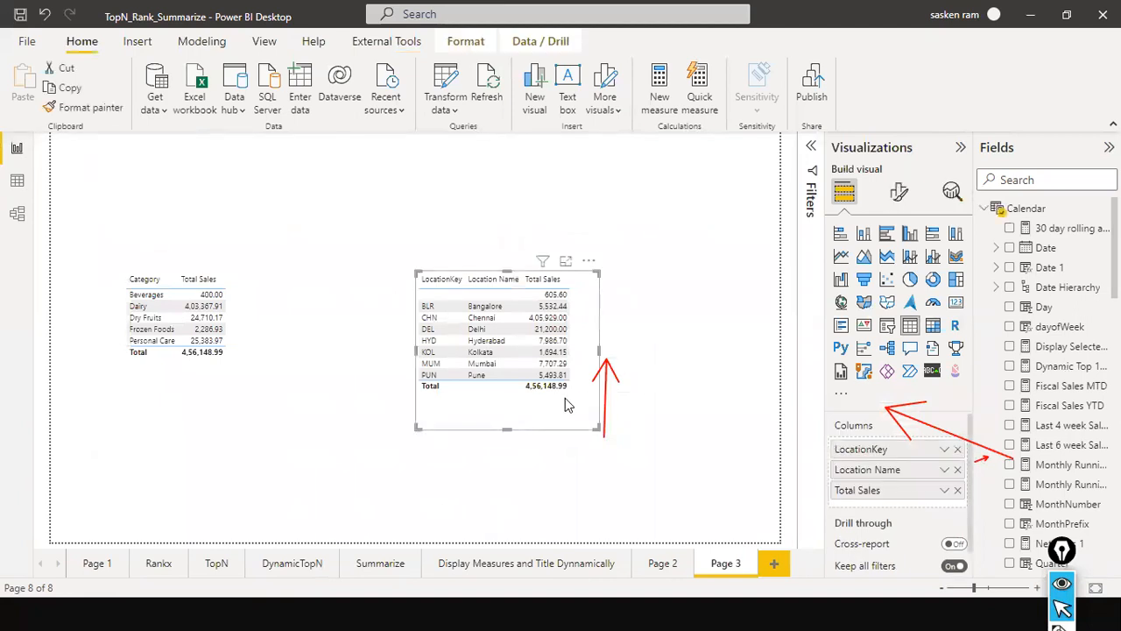
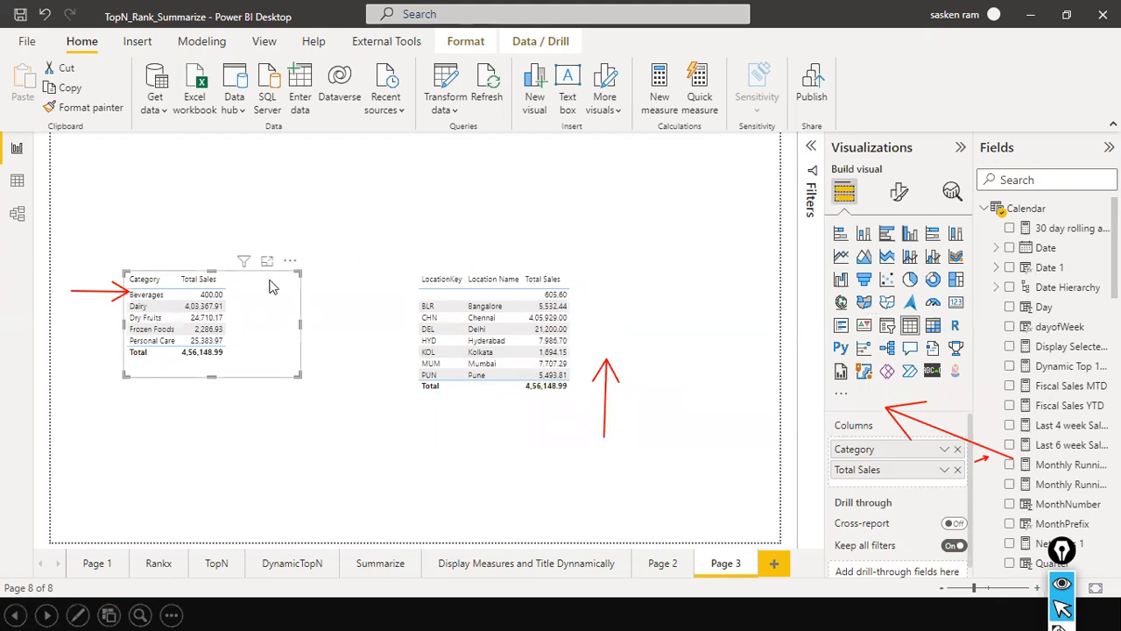
# Convert both the category table and the location table on Page 3 into matrix visuals
pyautogui.click(934, 326)
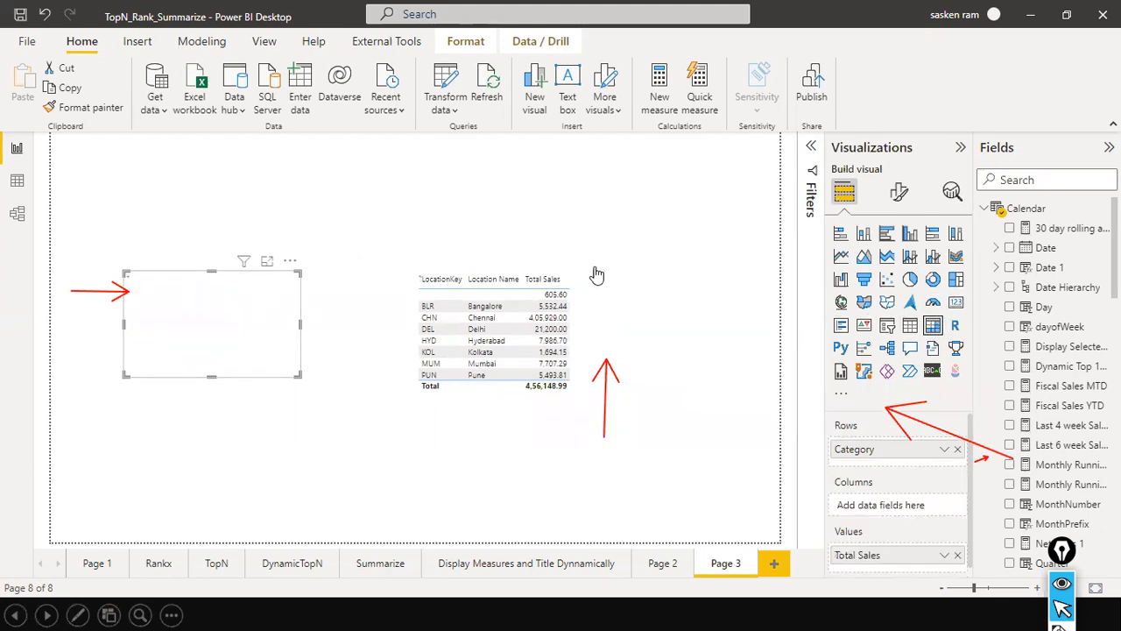
pyautogui.click(578, 320)
pyautogui.click(933, 328)
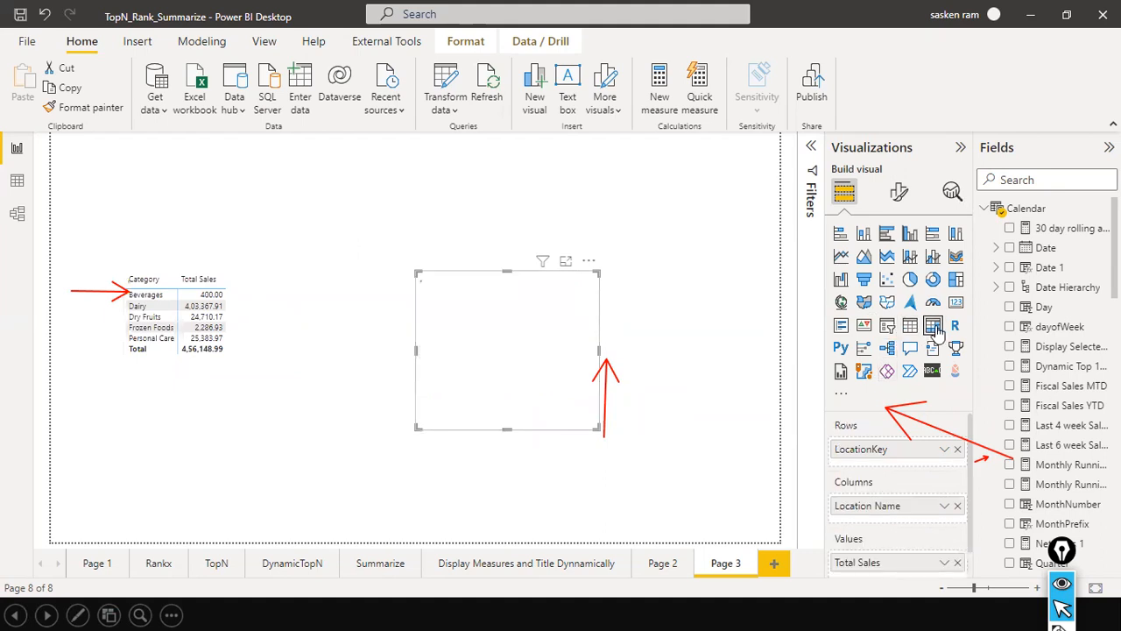
pyautogui.click(273, 306)
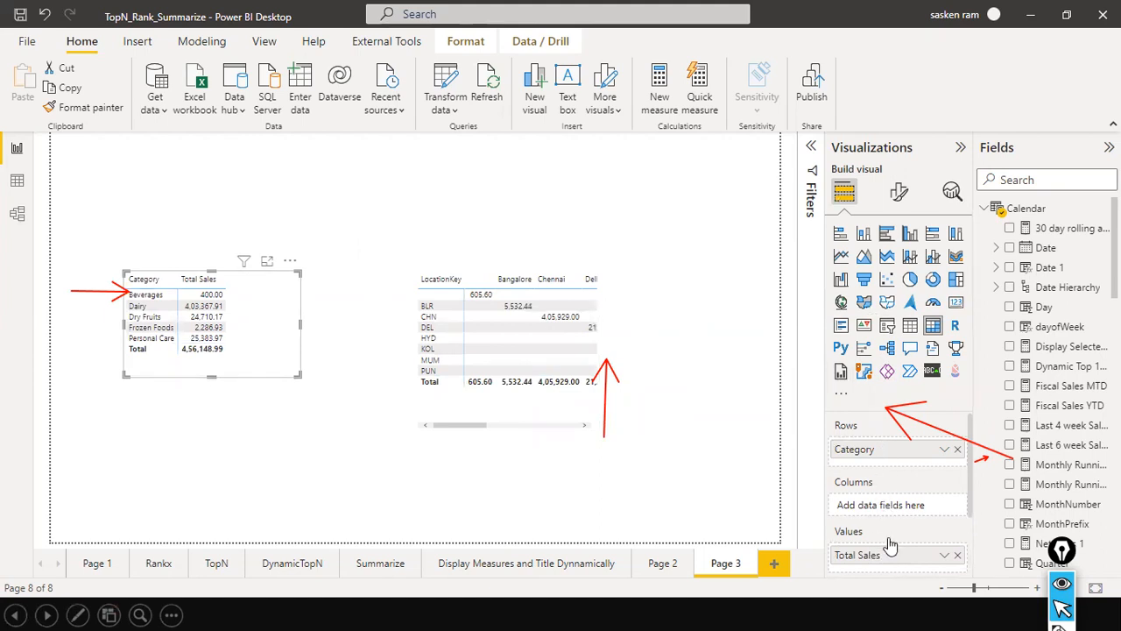
pyautogui.scroll(-2, 888, 533)
pyautogui.scroll(2, 926, 534)
# Remove LocationKey from the location matrix and move Location Name from its columns to its rows
pyautogui.click(598, 316)
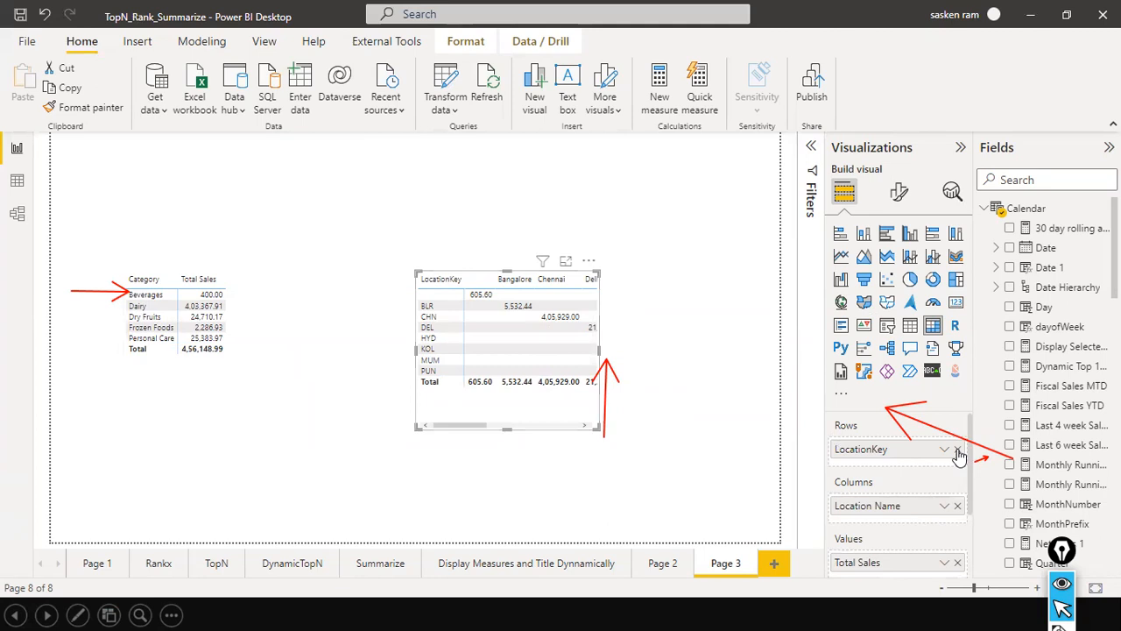
pyautogui.click(958, 449)
pyautogui.moveTo(883, 499); pyautogui.dragTo(877, 456)
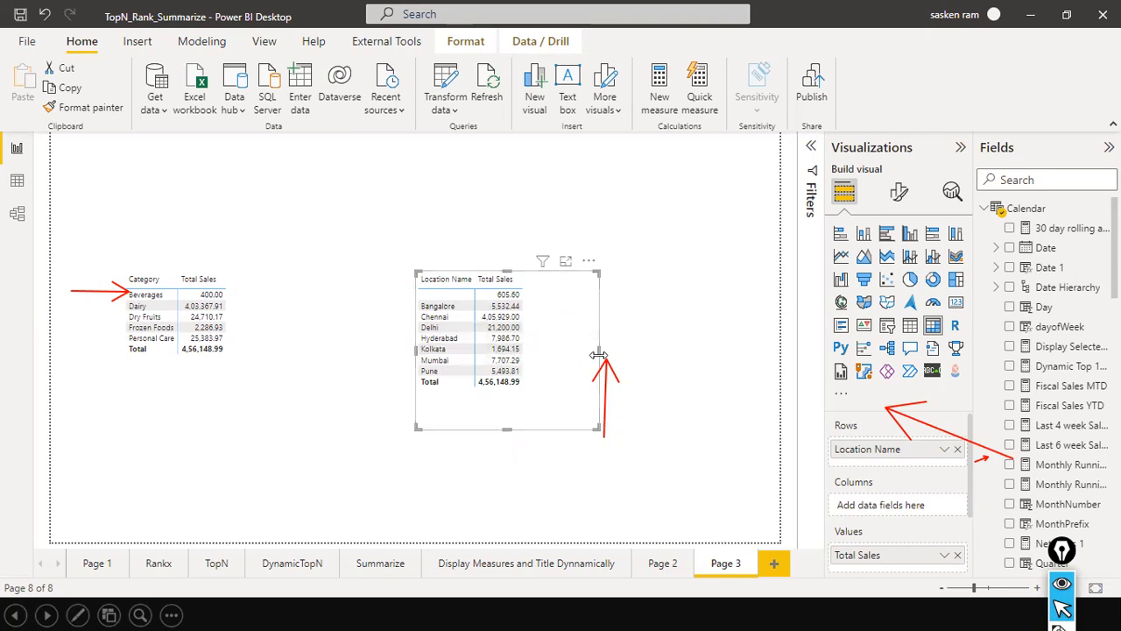
# Add DimCategory's Category to the columns of the location matrix, and widen and reposition the matrix so every category column fits
pyautogui.scroll(-1, 1093, 403)
pyautogui.scroll(-5, 1093, 403)
pyautogui.scroll(6, 1093, 403)
pyautogui.scroll(-4, 1093, 403)
pyautogui.scroll(-8, 1093, 403)
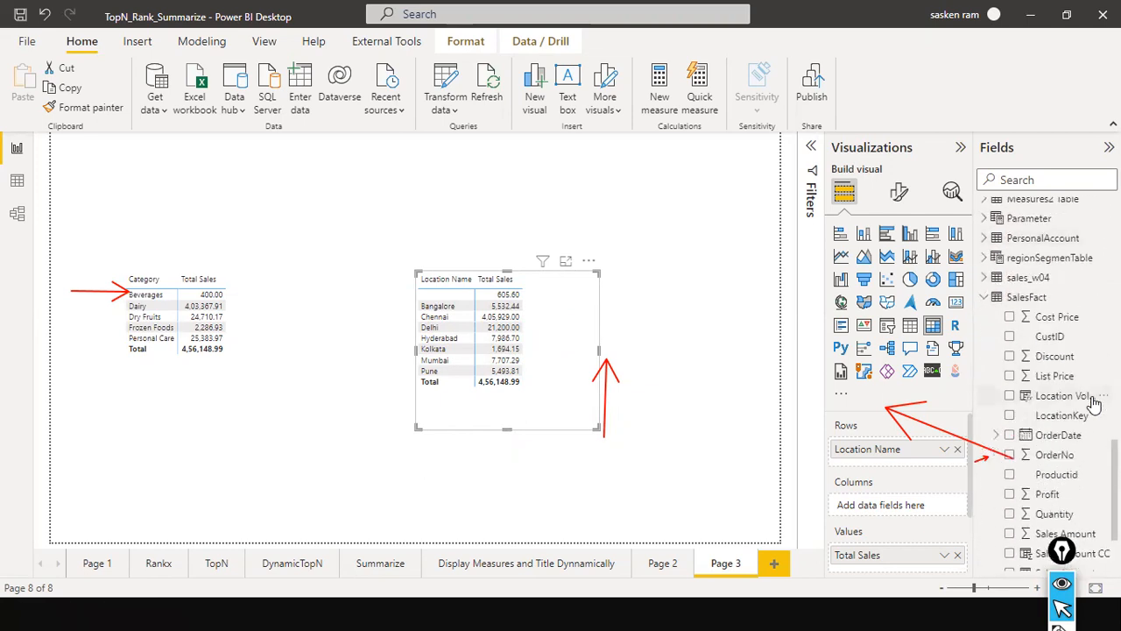
pyautogui.scroll(2, 1093, 401)
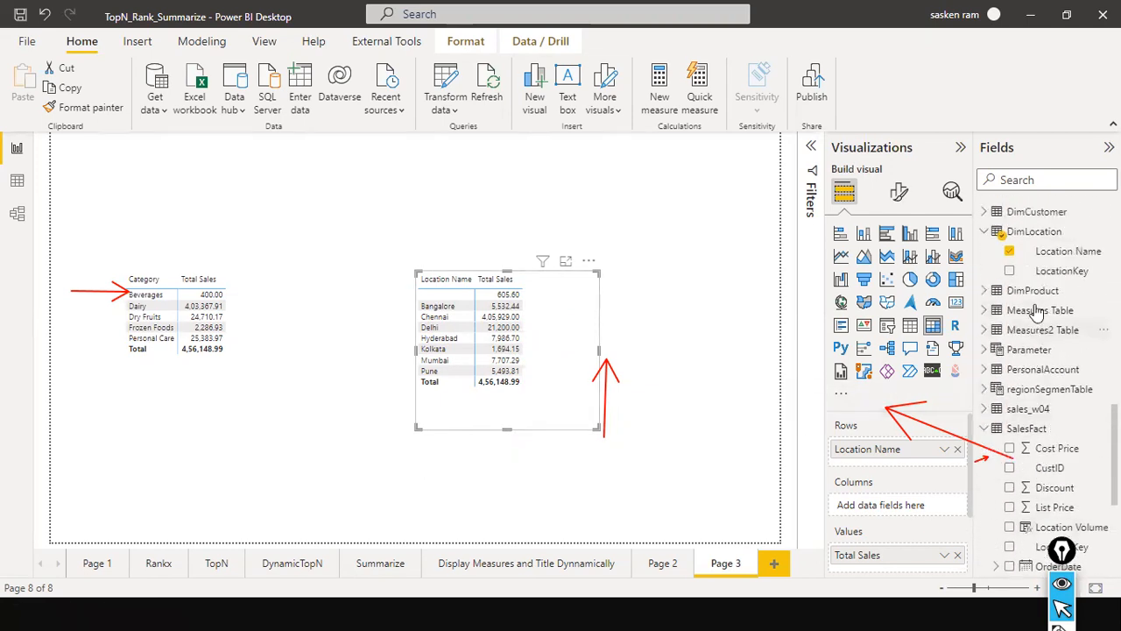
pyautogui.scroll(1, 1038, 313)
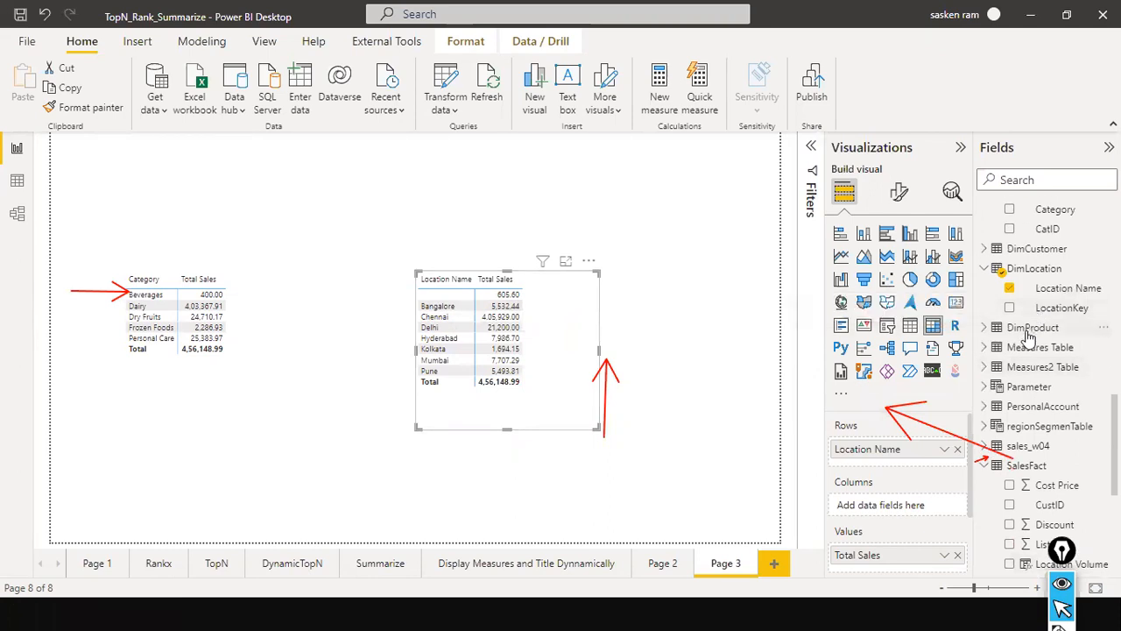
pyautogui.scroll(1, 1030, 337)
pyautogui.moveTo(1044, 265); pyautogui.dragTo(555, 289)
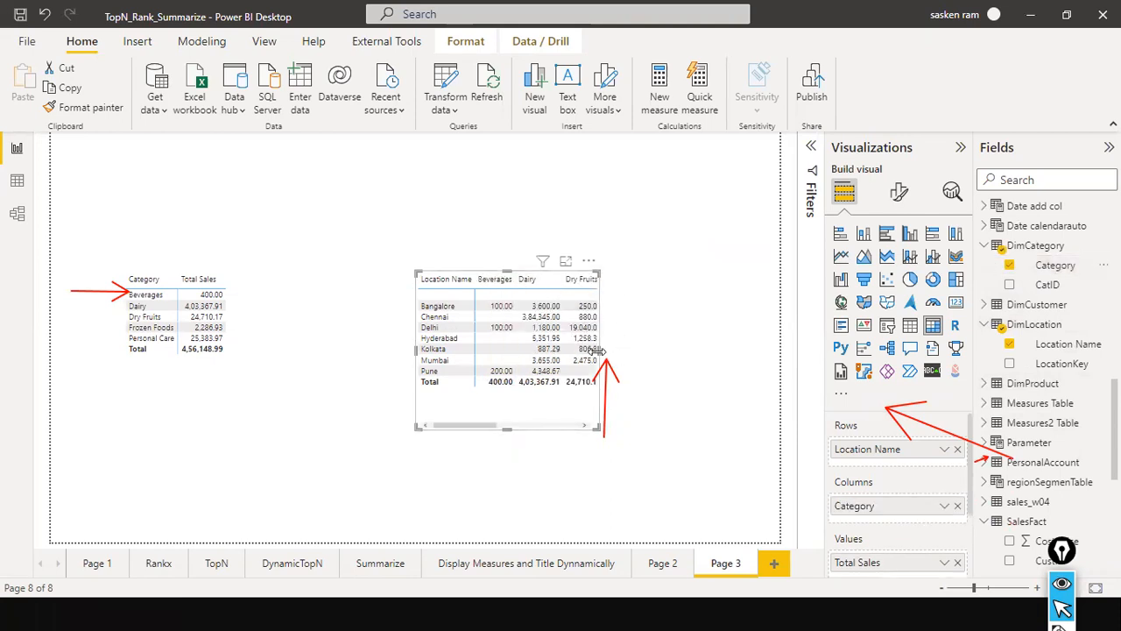
pyautogui.moveTo(600, 351); pyautogui.dragTo(768, 365)
pyautogui.moveTo(694, 413); pyautogui.dragTo(633, 331)
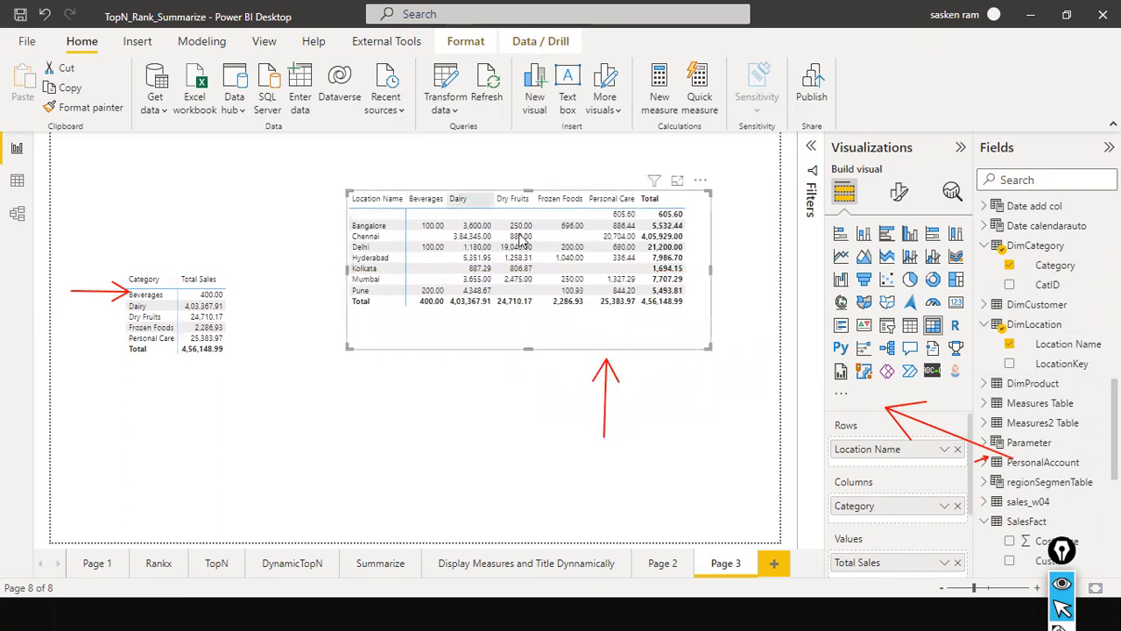
# Replace Category with DimLocation's Location Name in the rows of the category matrix
pyautogui.click(254, 374)
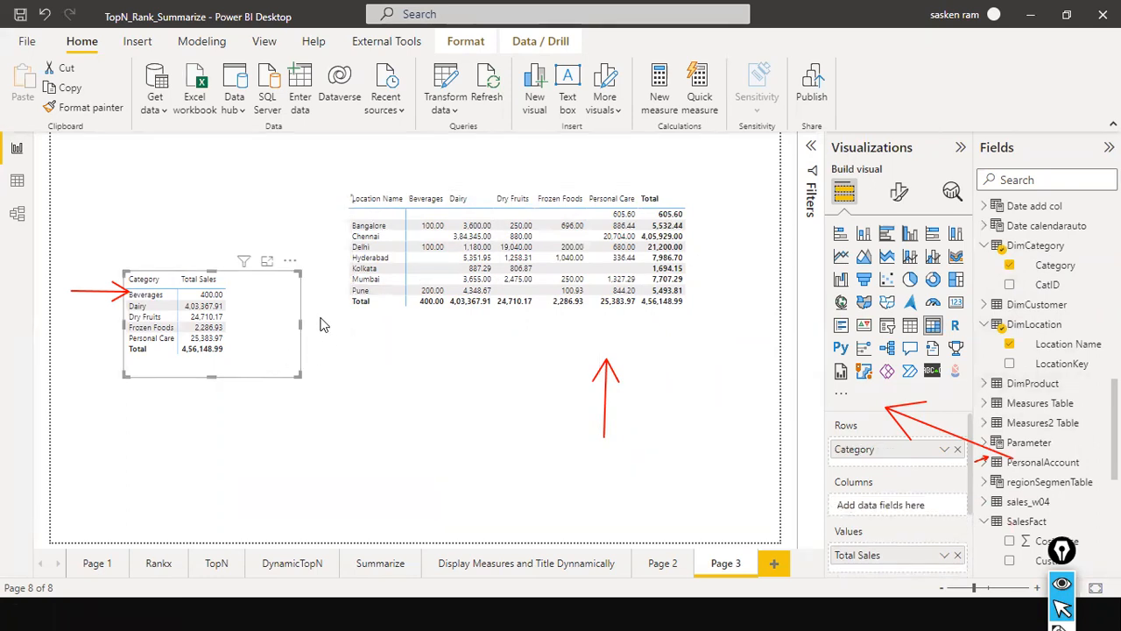
pyautogui.click(958, 449)
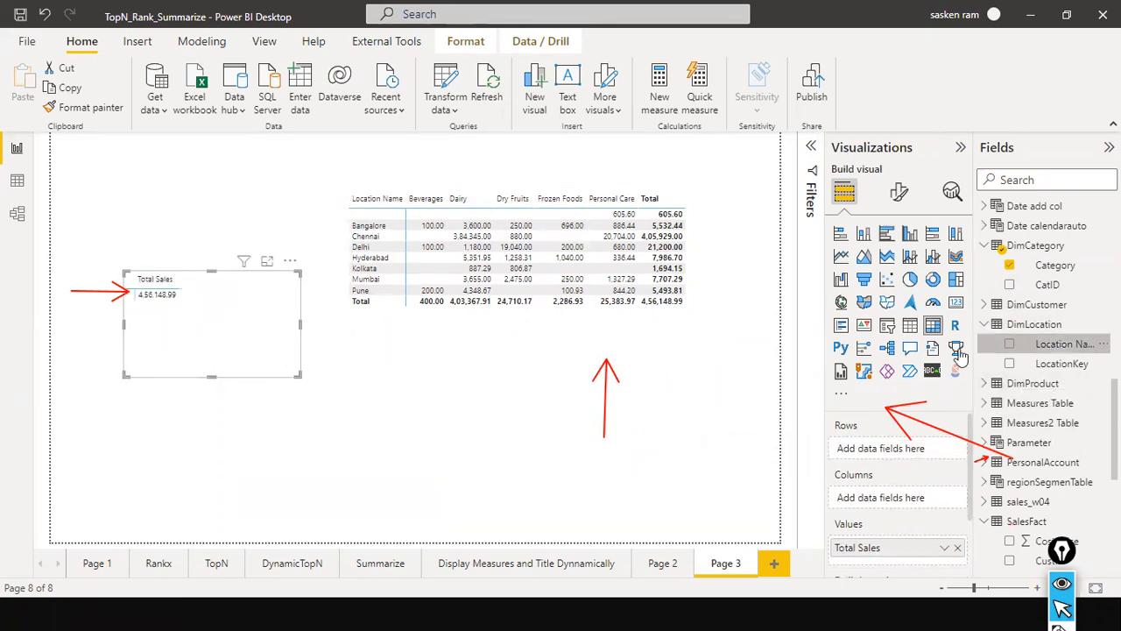
pyautogui.moveTo(375, 382); pyautogui.dragTo(199, 305)
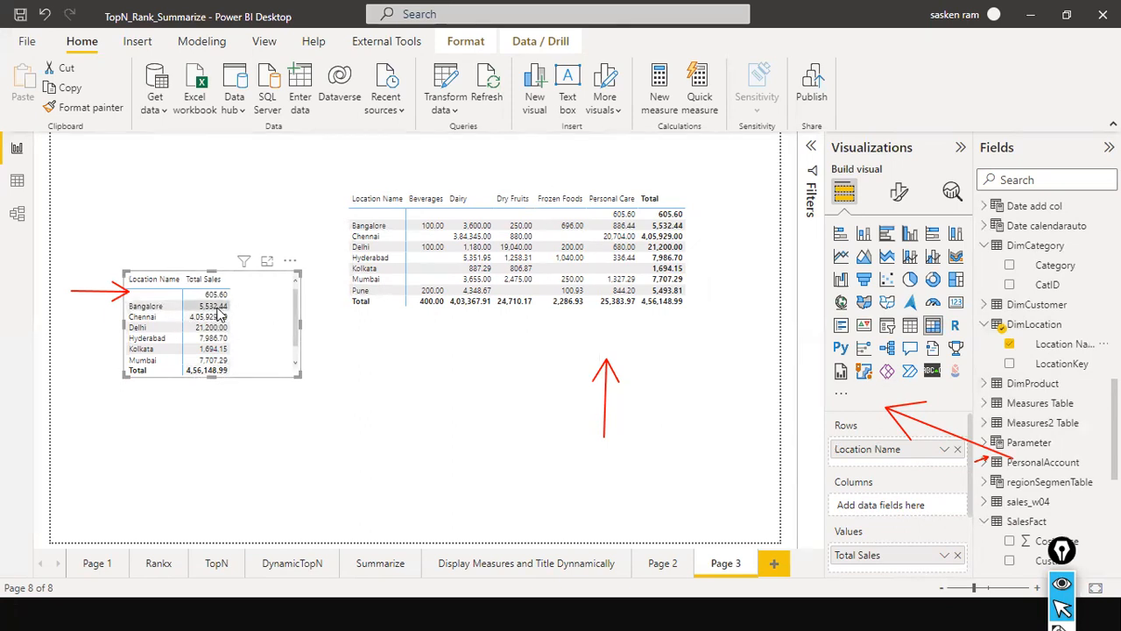
# Select the location-by-category matrix and draw a red arrow pointing to Bangalore's row total
pyautogui.click(349, 317)
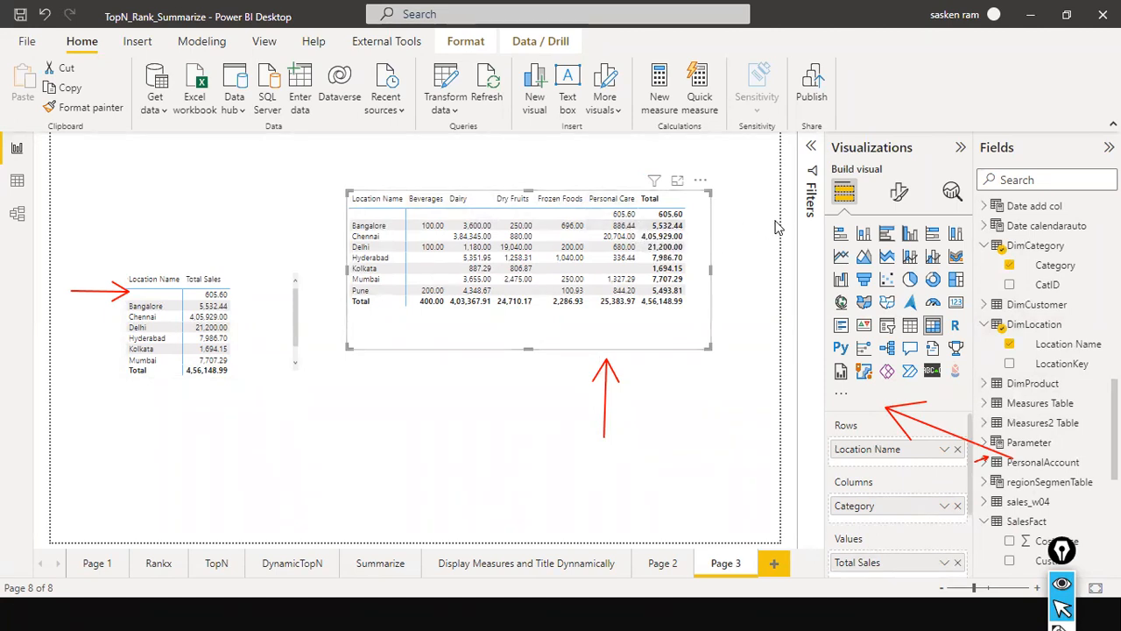
pyautogui.moveTo(768, 217); pyautogui.dragTo(688, 229)
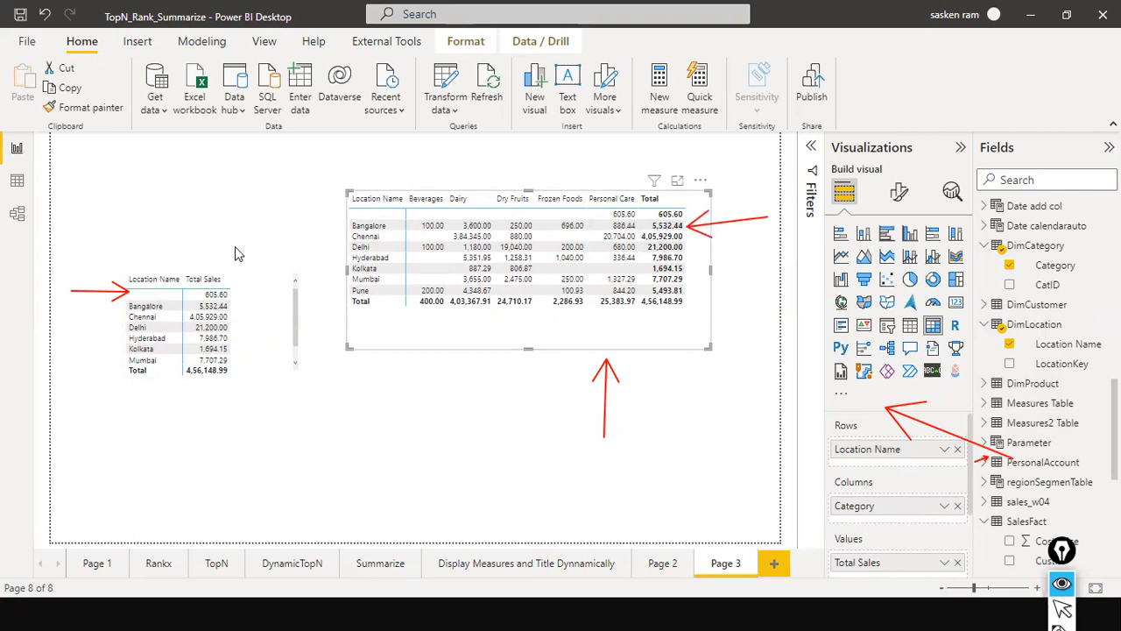
# Draw red arrows to Bangalore's Total Sales in the location matrix and to its Beverages, Dairy and Dry Fruits values in the category matrix
pyautogui.moveTo(251, 255); pyautogui.dragTo(230, 302)
pyautogui.moveTo(401, 177); pyautogui.dragTo(429, 219)
pyautogui.moveTo(449, 168); pyautogui.dragTo(472, 225)
pyautogui.moveTo(502, 171); pyautogui.dragTo(515, 215)
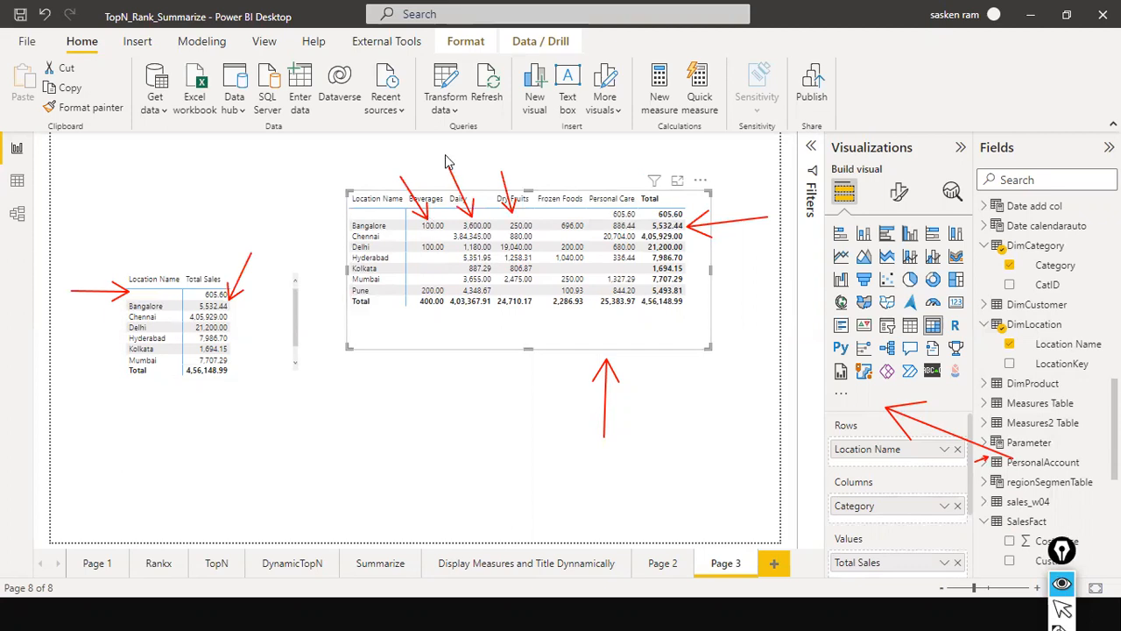
# Check the Filter Context slide in PowerPoint and, in Power BI, draw arrows to Bangalore's row label and the Beverages, Dairy and Frozen Foods columns
pyautogui.hotkey('alt', 'Tab')
pyautogui.click(532, 279)
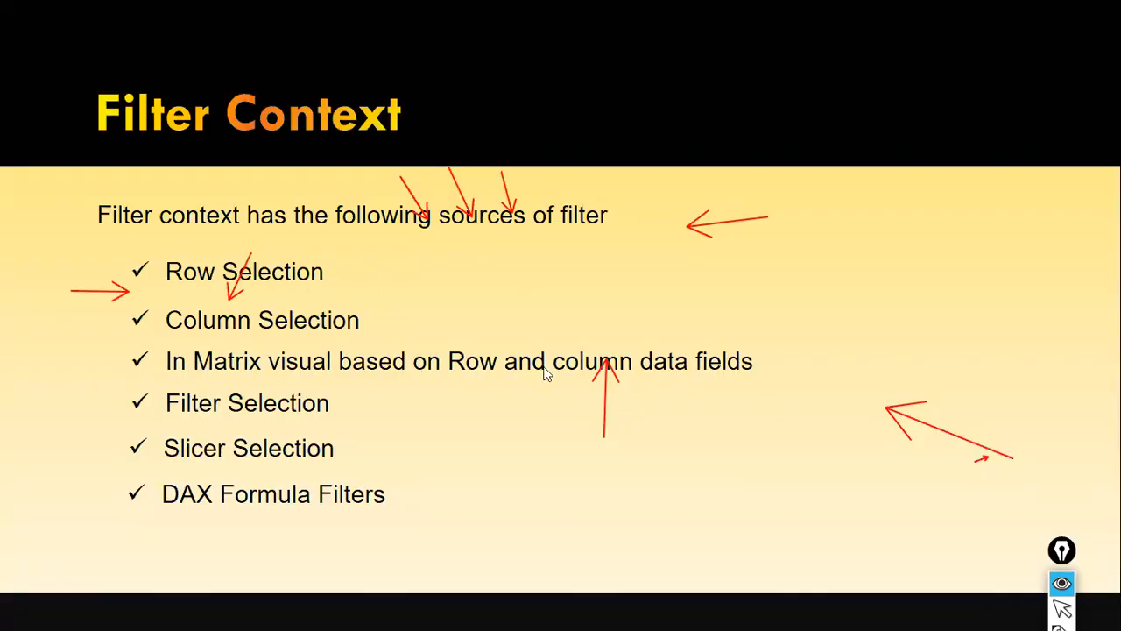
pyautogui.hotkey('alt', 'Tab')
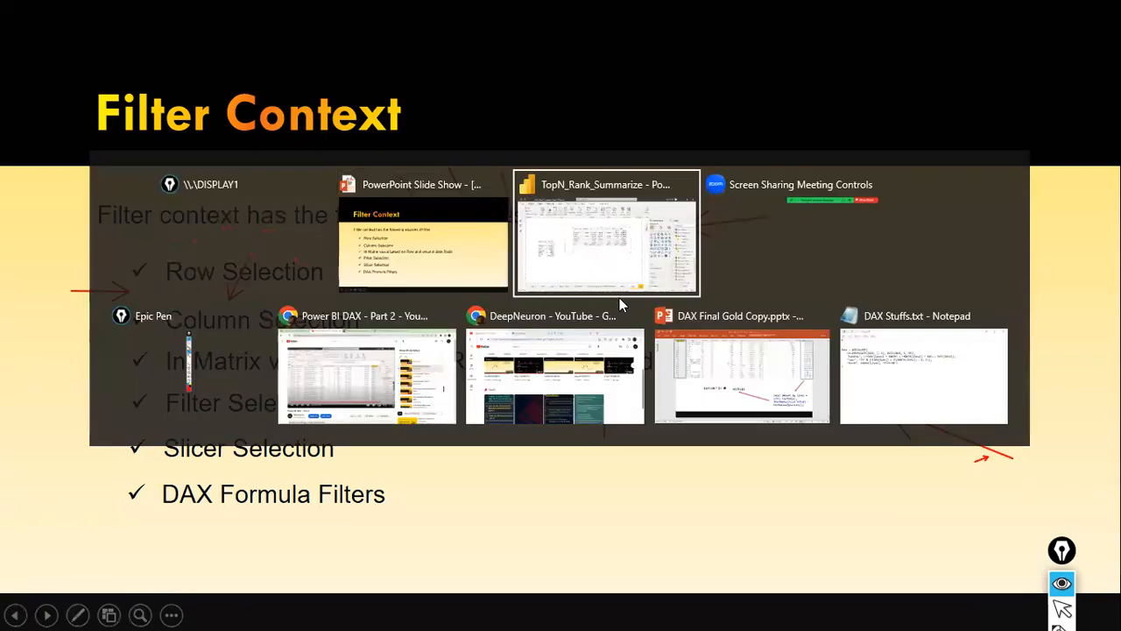
pyautogui.moveTo(281, 224); pyautogui.dragTo(353, 226)
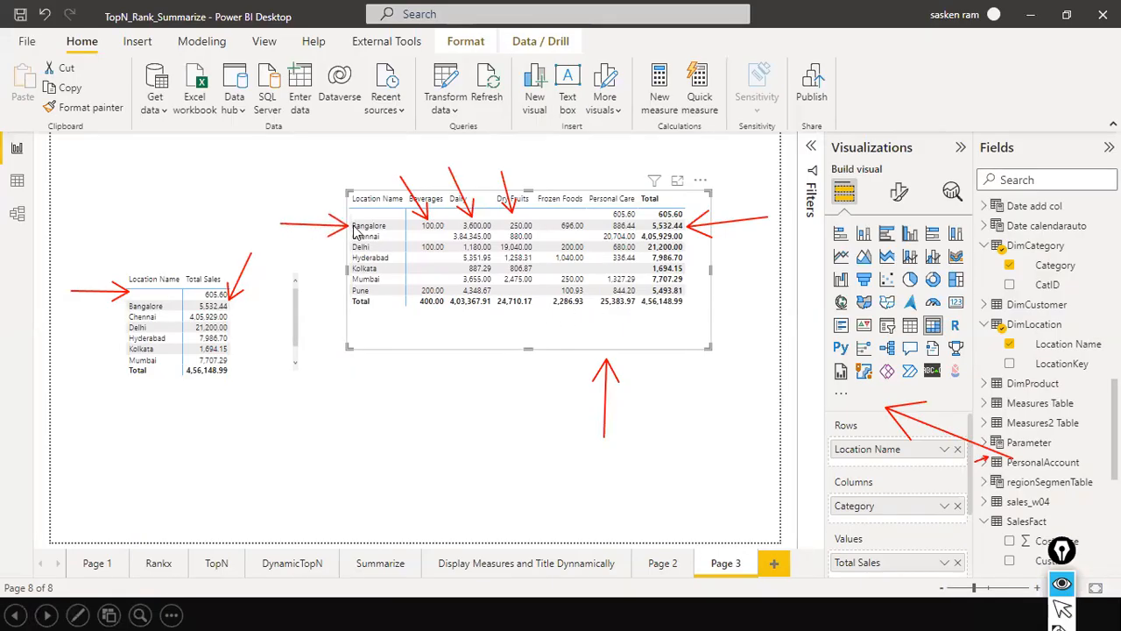
pyautogui.moveTo(420, 152); pyautogui.dragTo(426, 219)
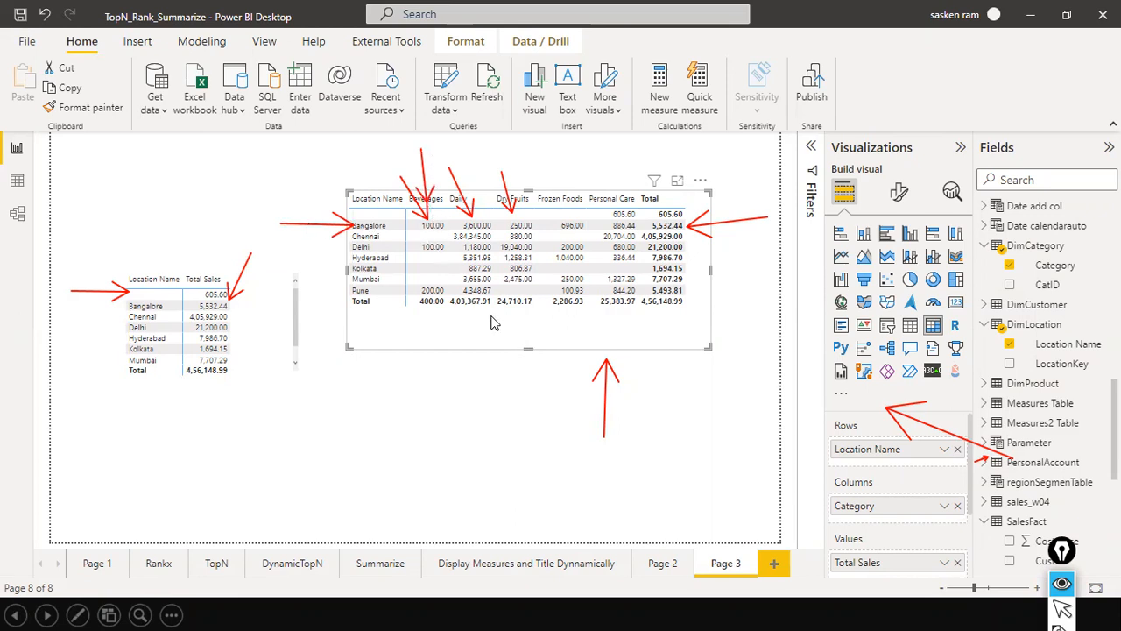
pyautogui.hotkey('alt', 'Tab')
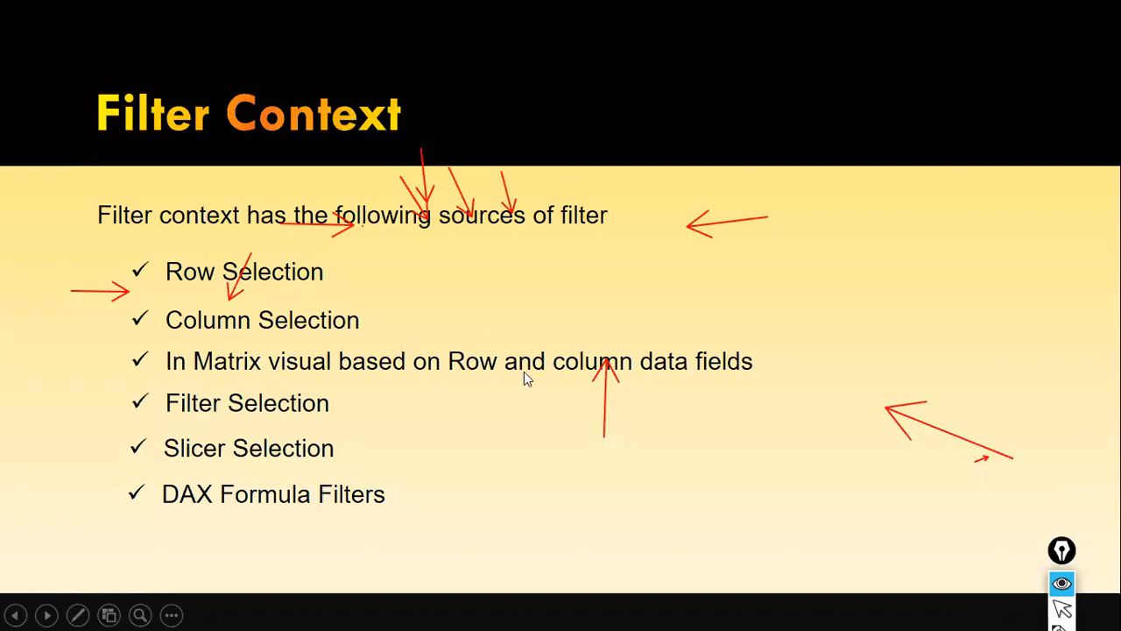
pyautogui.hotkey('alt', 'Tab')
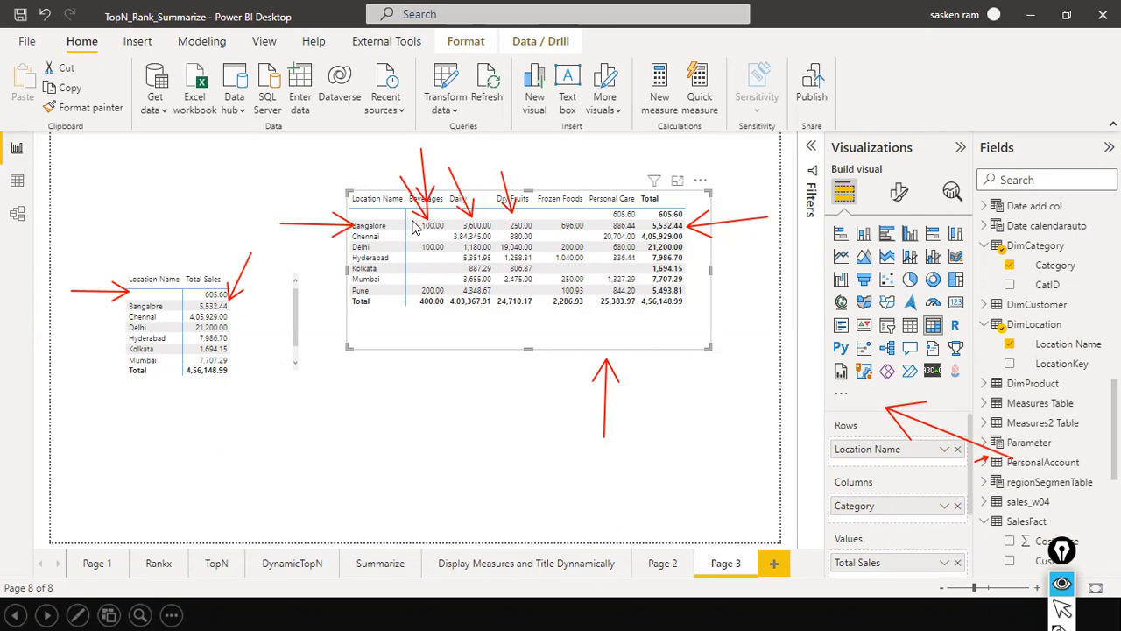
pyautogui.moveTo(474, 135); pyautogui.dragTo(473, 203)
pyautogui.moveTo(581, 145); pyautogui.dragTo(580, 199)
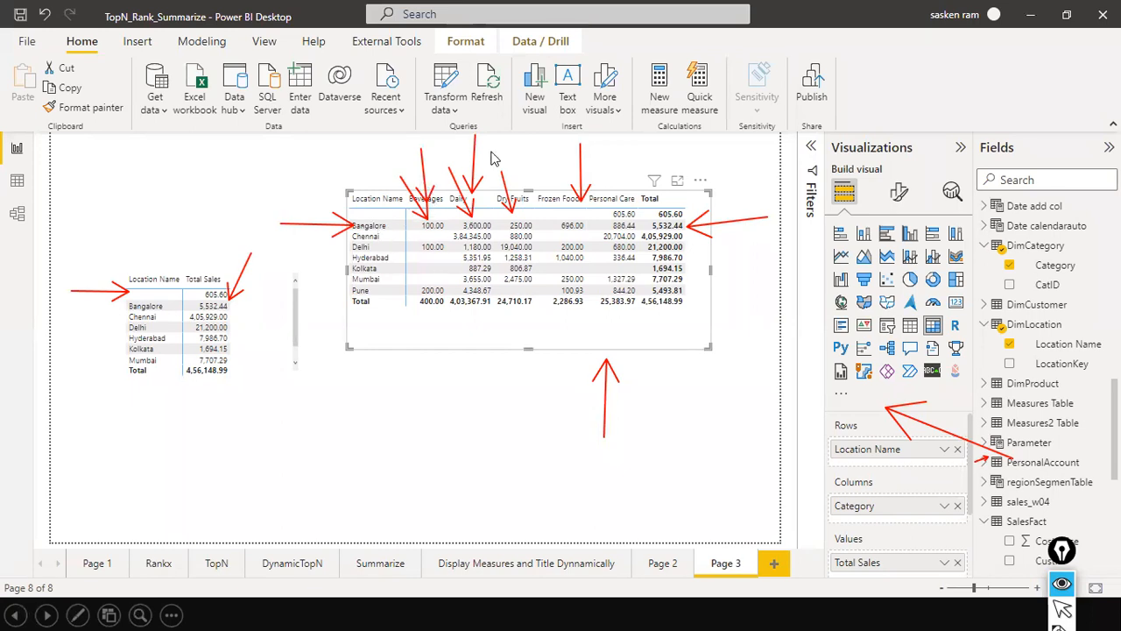
# Compare the filter sources on the PowerPoint Filter Context slide with the Power BI report page, and clear all red arrows from the screen
pyautogui.hotkey('alt', 'Tab')
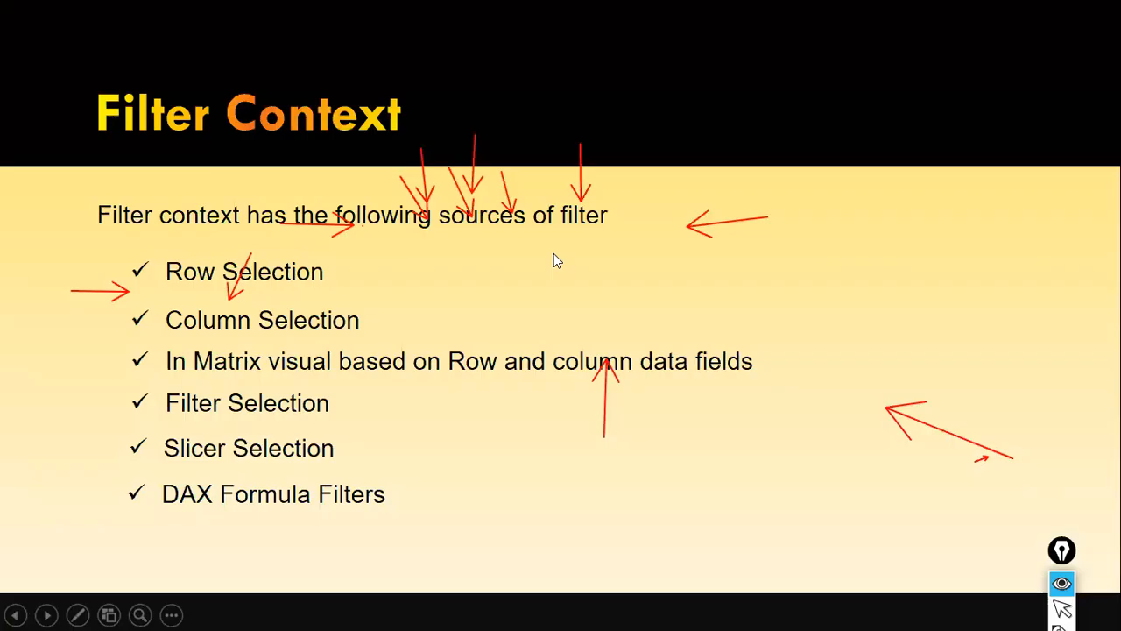
pyautogui.hotkey('alt', 'Tab')
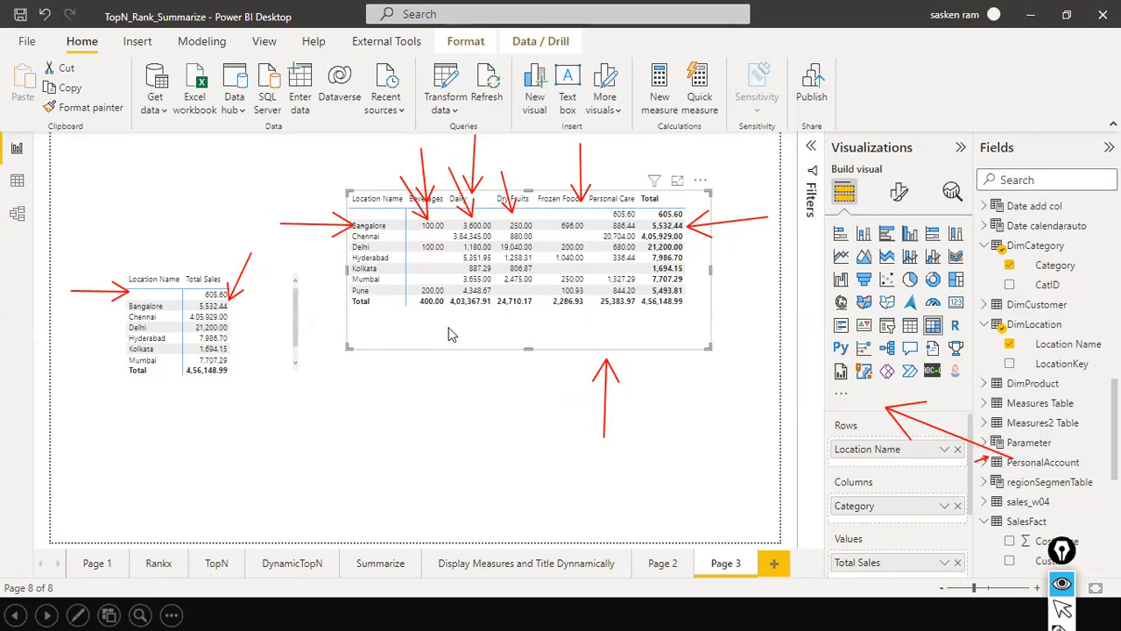
pyautogui.hotkey('alt', 'Tab')
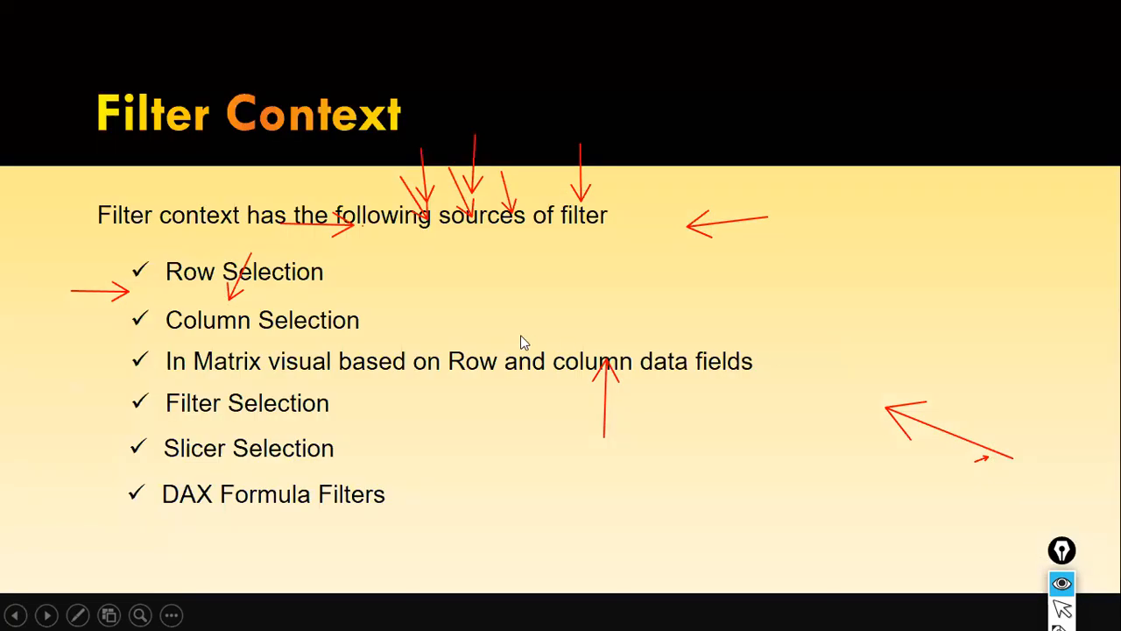
pyautogui.hotkey('alt', 'Tab')
pyautogui.hotkey('alt', 'Tab')
pyautogui.hotkey('alt', 'Tab')
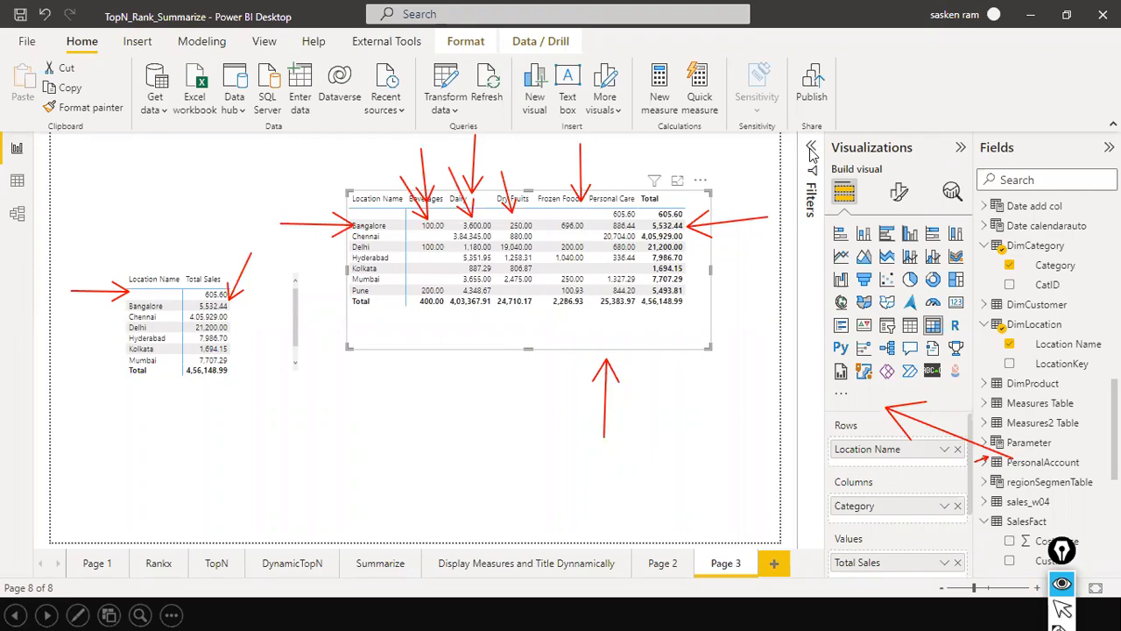
pyautogui.hotkey('alt', 'Tab')
pyautogui.hotkey('alt', 'Tab')
pyautogui.hotkey('alt', 'Tab')
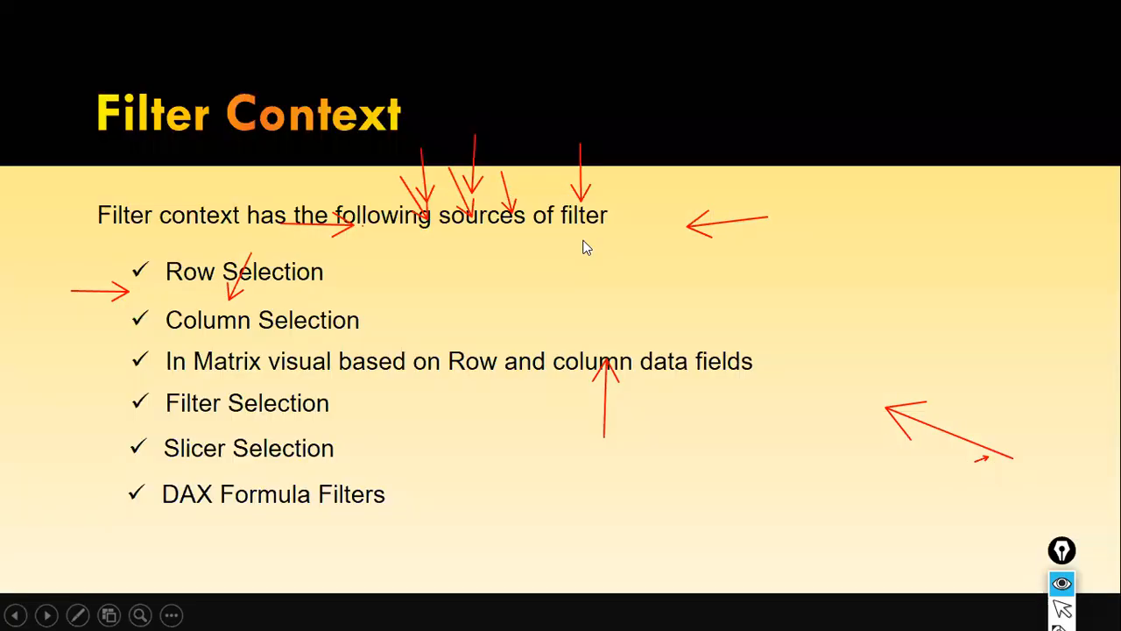
pyautogui.hotkey('alt', 'Tab')
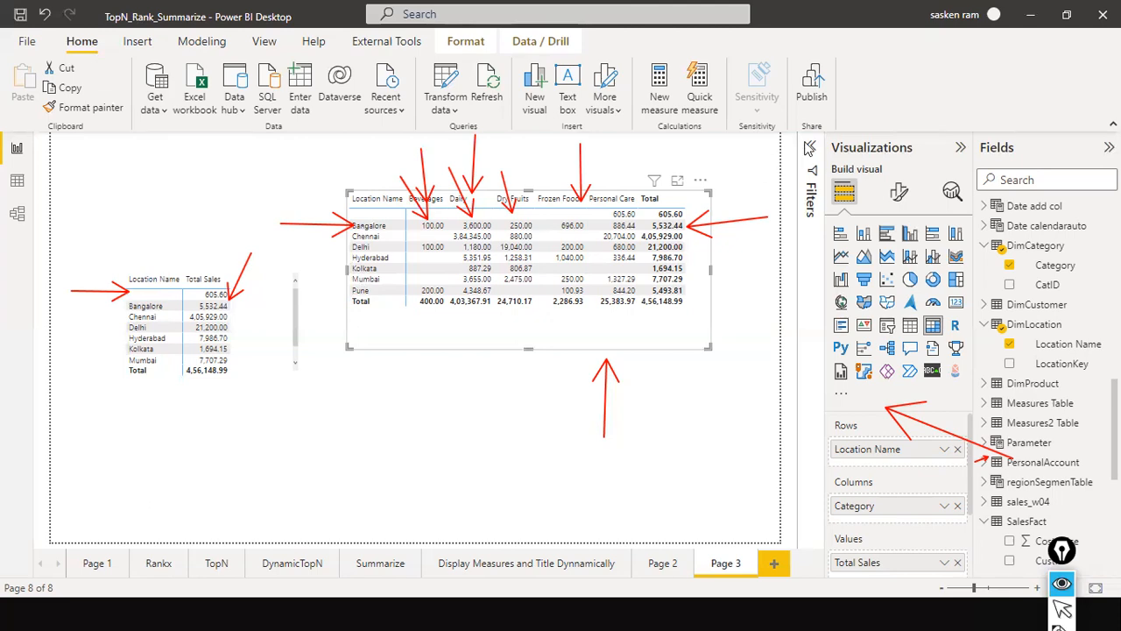
pyautogui.hotkey('alt', 'Tab')
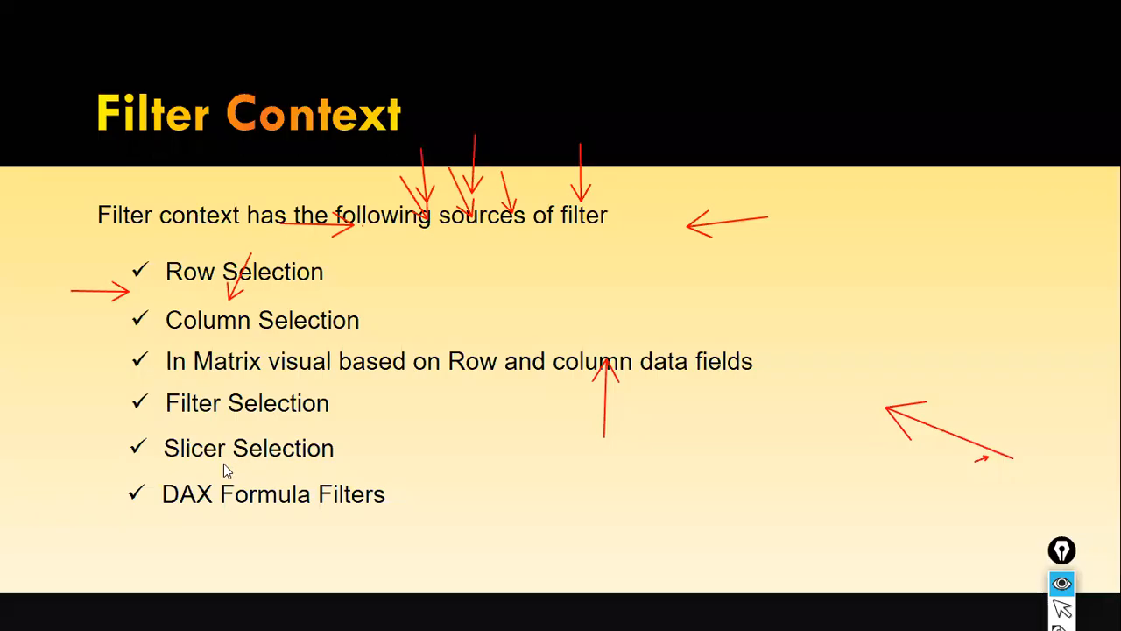
pyautogui.hotkey('alt', 'Tab')
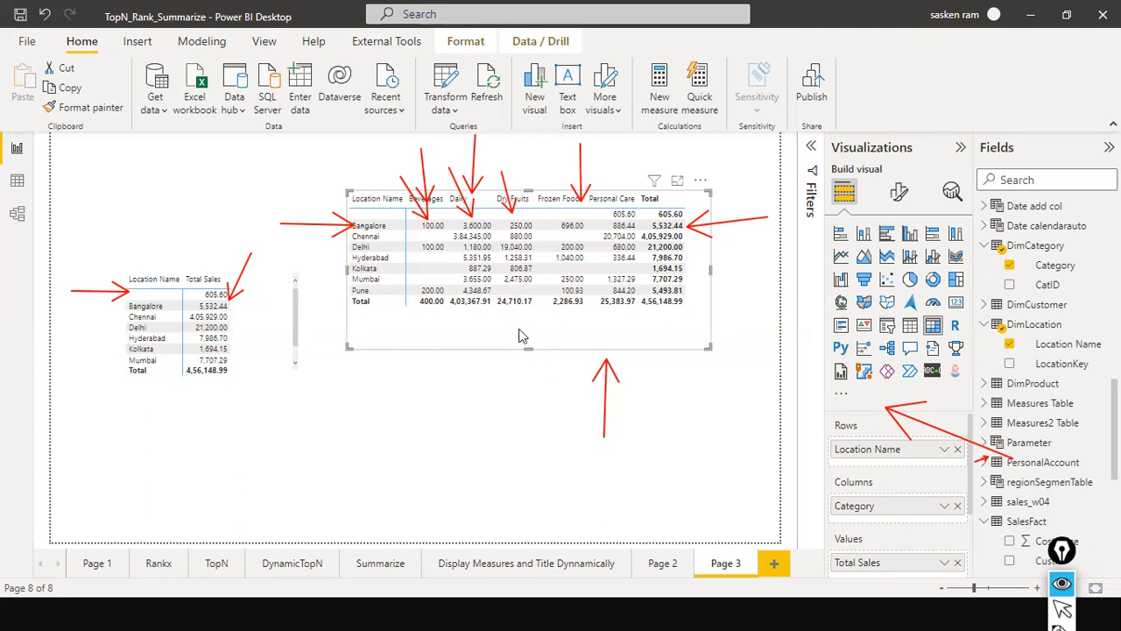
pyautogui.hotkey('alt', 'Tab')
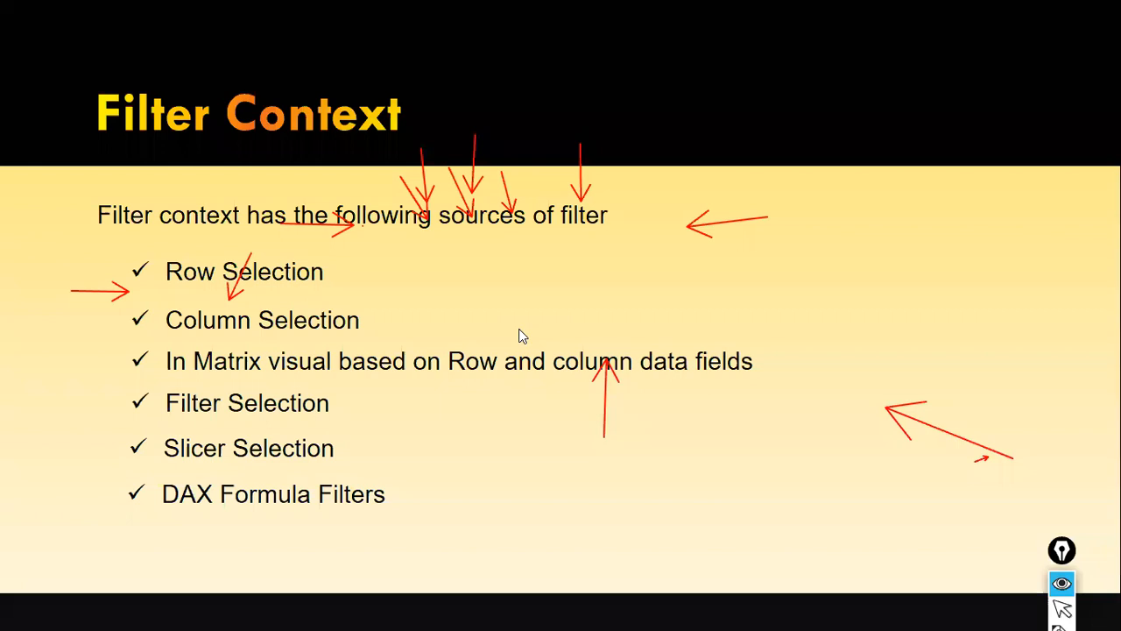
pyautogui.press('e')
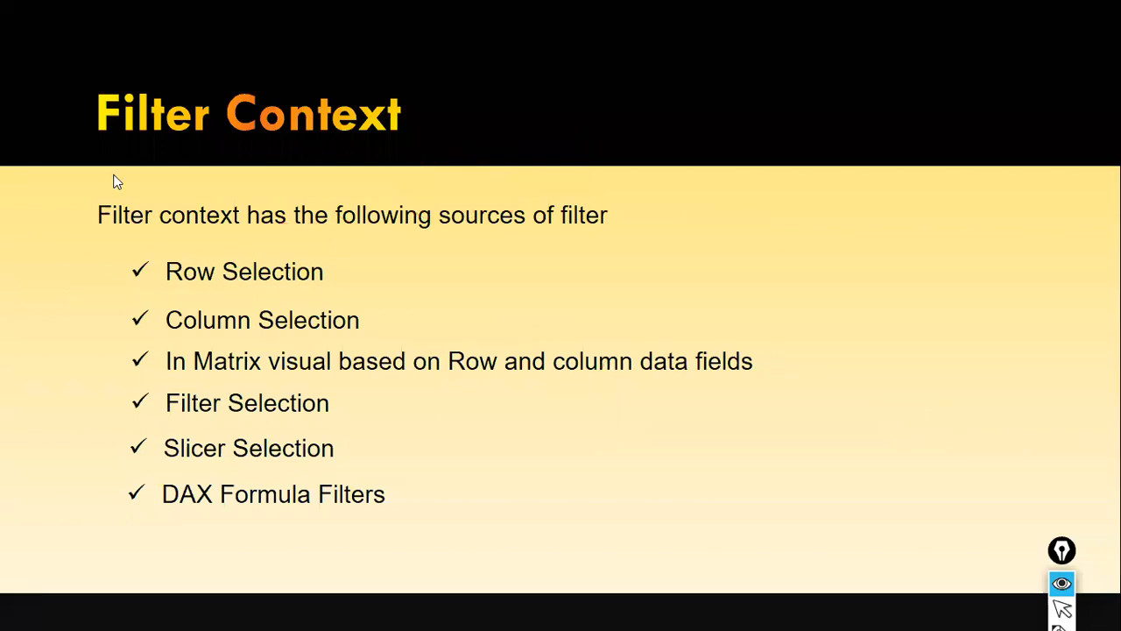
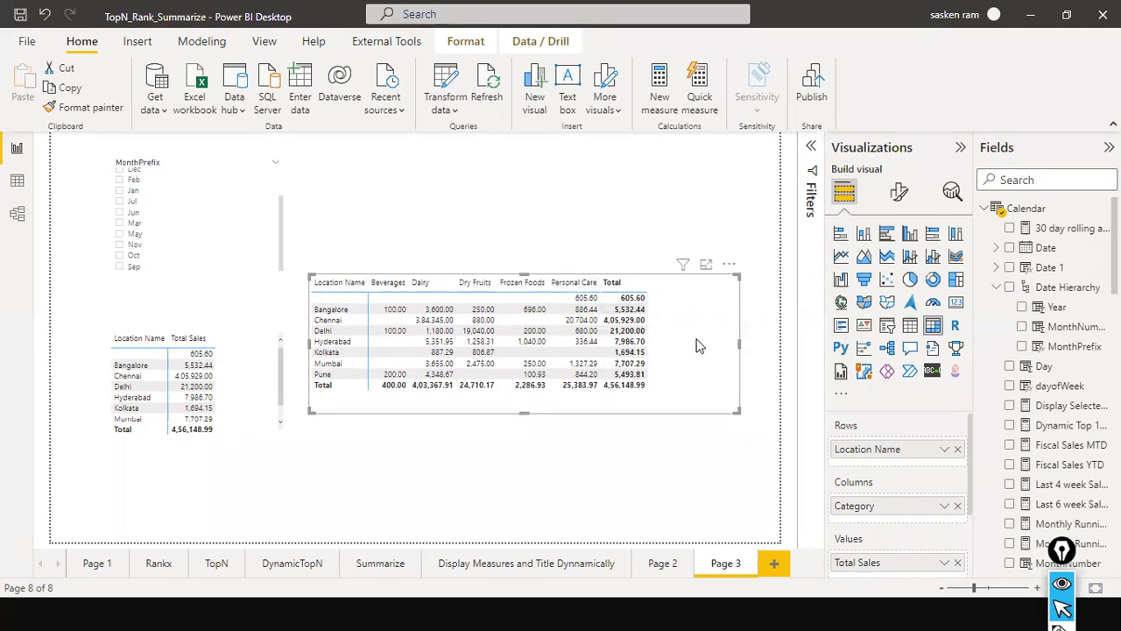
# Create a new measure named Blore Sales and begin its formula with the CALCULATE function
pyautogui.click(629, 235)
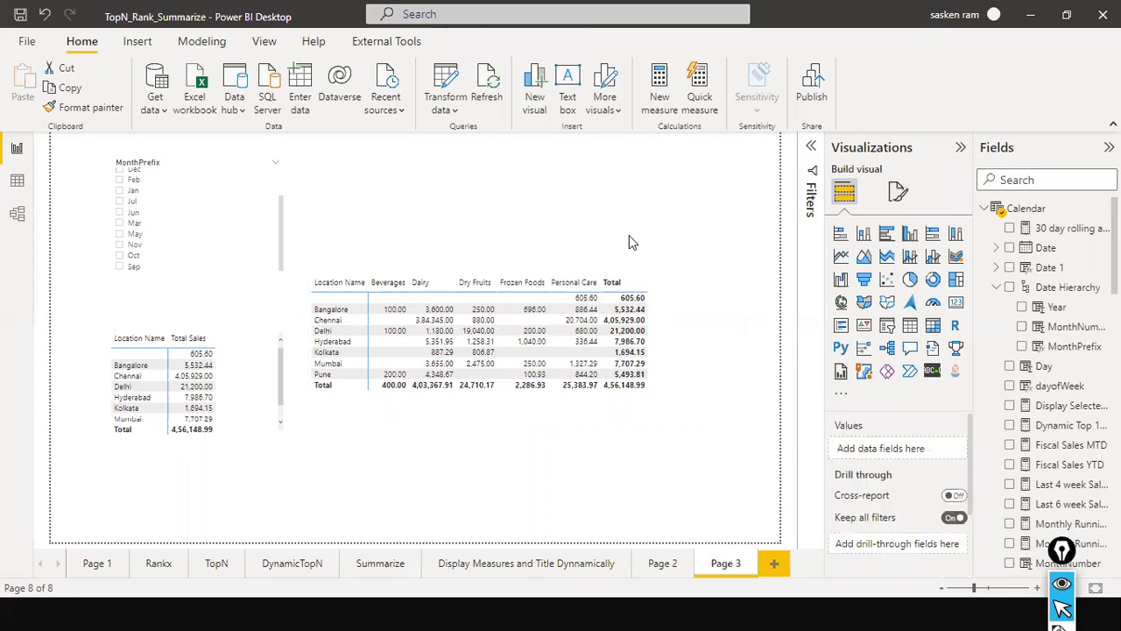
pyautogui.click(209, 43)
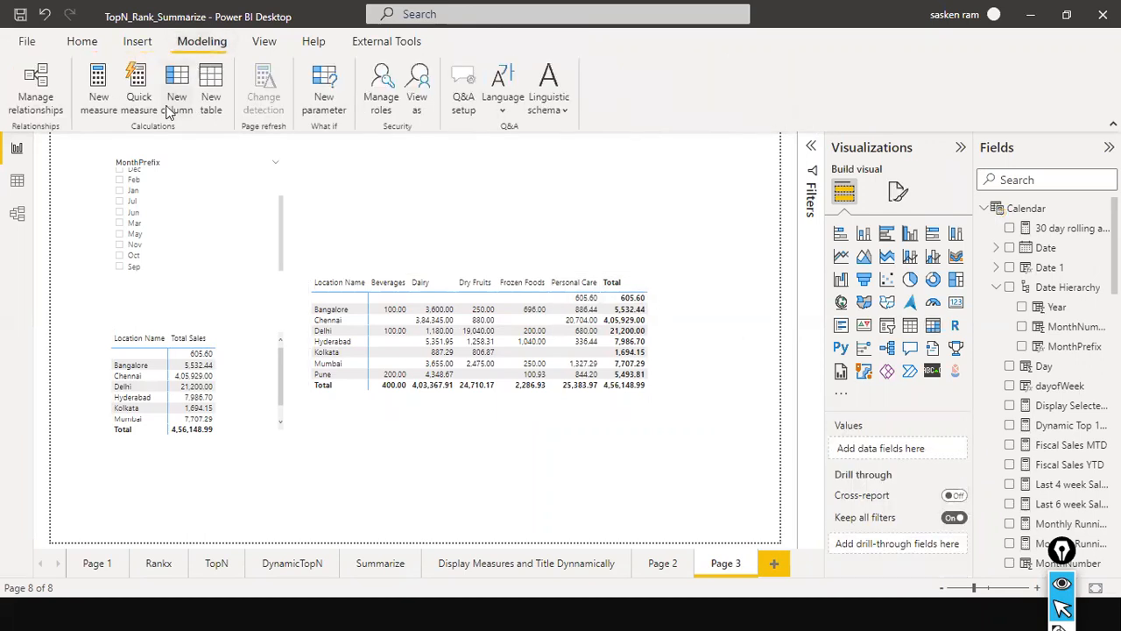
pyautogui.click(105, 106)
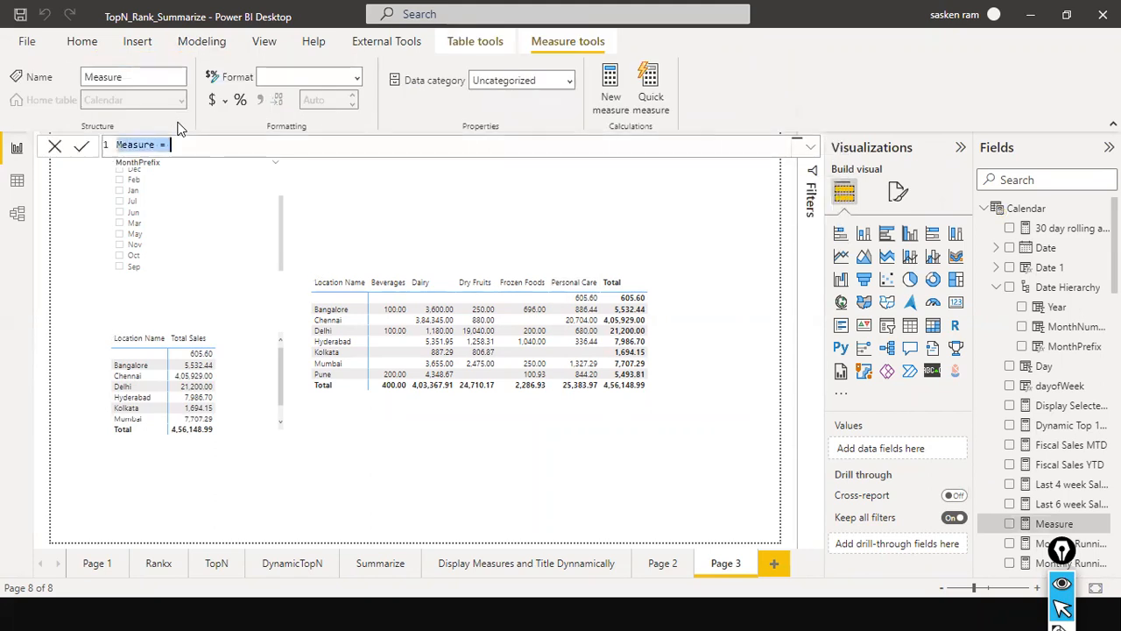
pyautogui.write('Blore ')
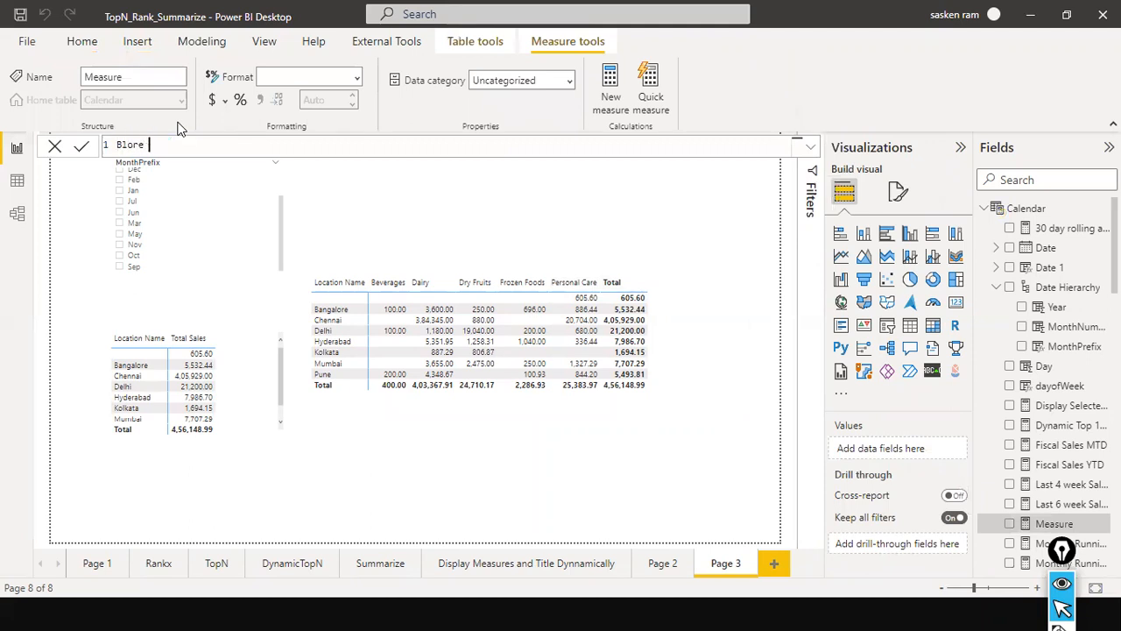
pyautogui.write('Sales = calcu')
pyautogui.press('BackSpace')
pyautogui.press('BackSpace')
pyautogui.press('BackSpace')
pyautogui.press('BackSpace')
pyautogui.press('BackSpace')
pyautogui.press('BackSpace')
pyautogui.press('BackSpace')
pyautogui.press('Home')
pyautogui.write('c')
pyautogui.press('BackSpace')
pyautogui.write('c')
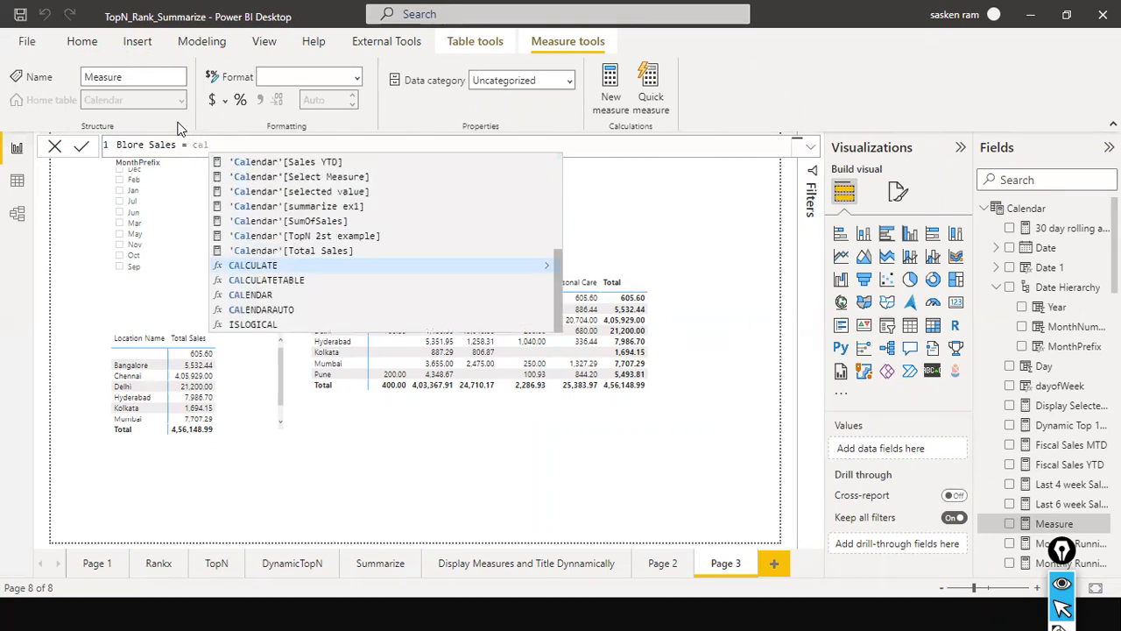
pyautogui.press('Tab')
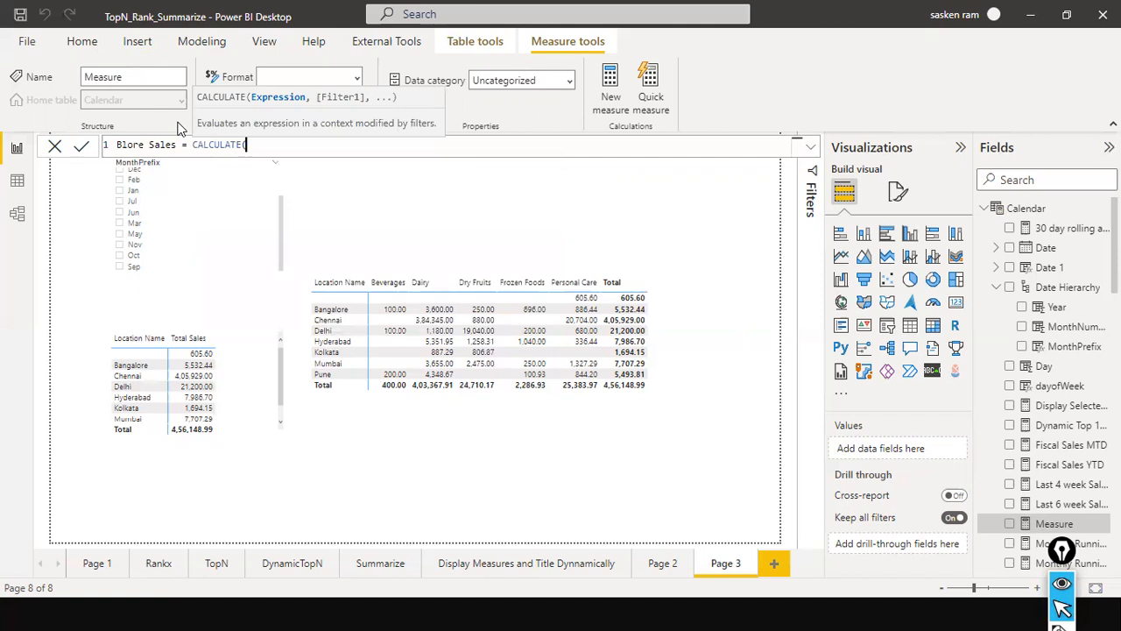
# Enter SUM(SalesFact[Sales Amount]) as the expression argument of CALCULATE
pyautogui.write('sum')
pyautogui.press('Tab')
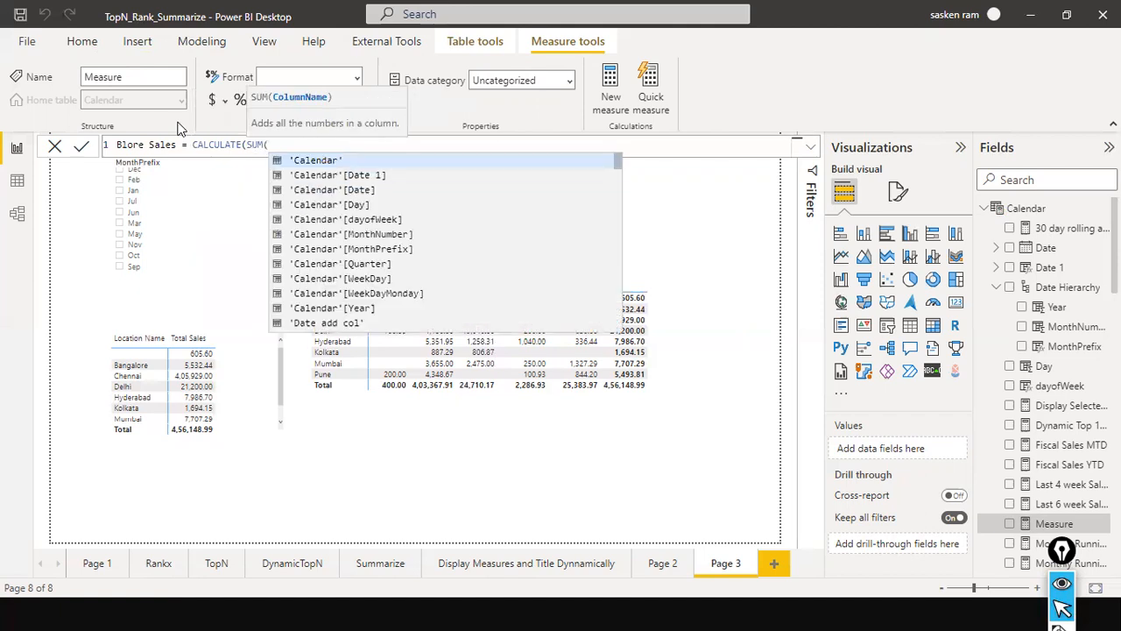
pyautogui.write('SALES')
pyautogui.press('Down')
pyautogui.press('Down')
pyautogui.press('Down')
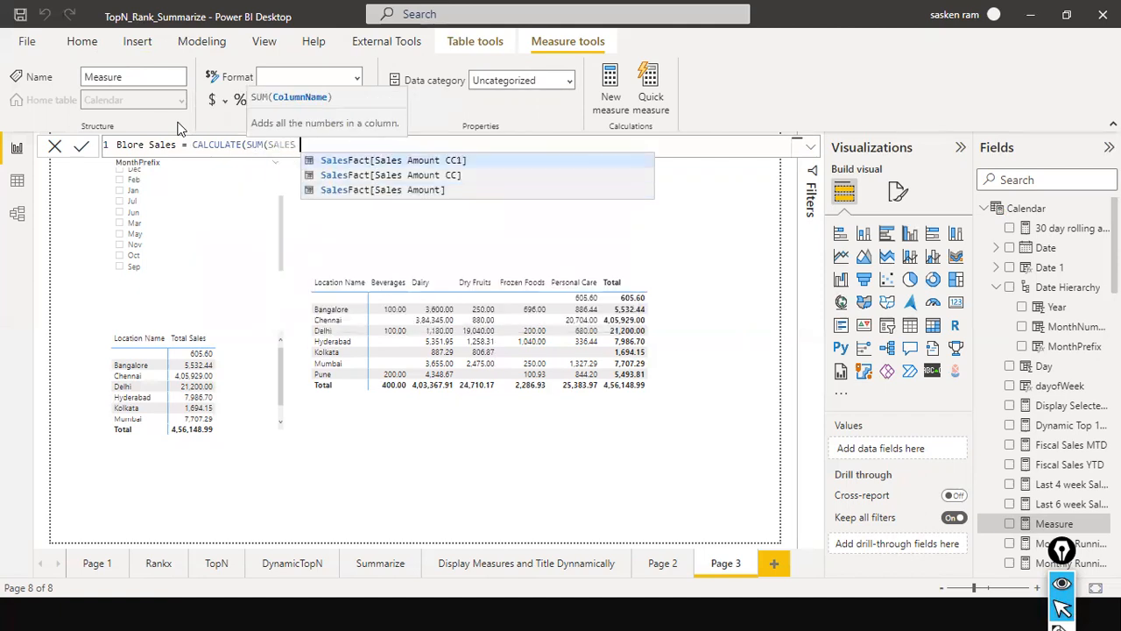
pyautogui.press('Tab')
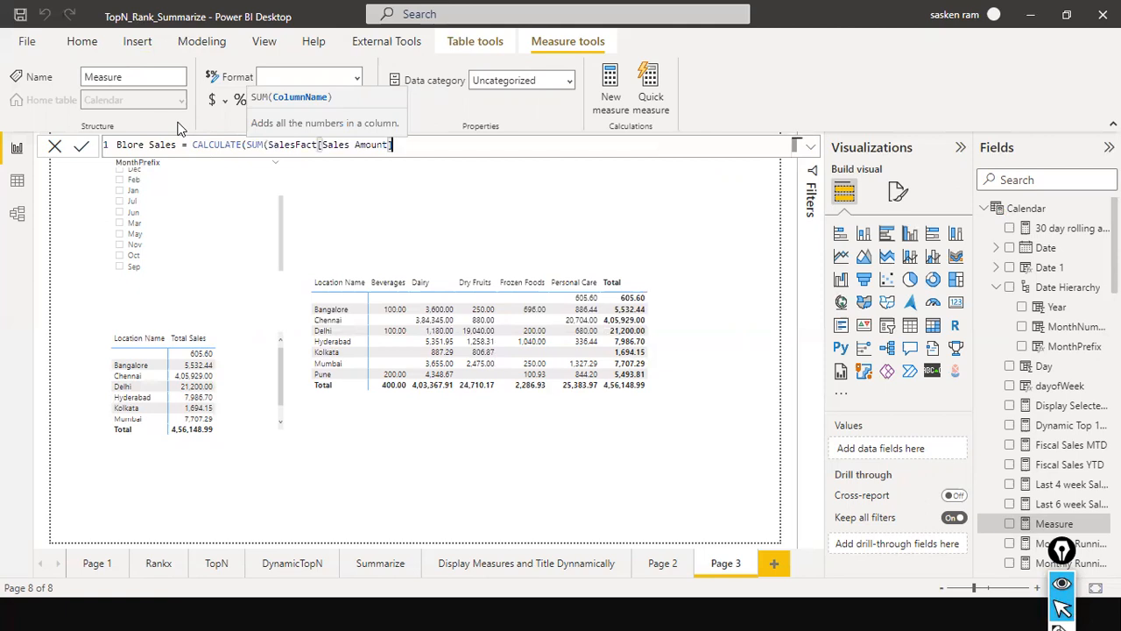
pyautogui.write('), ')
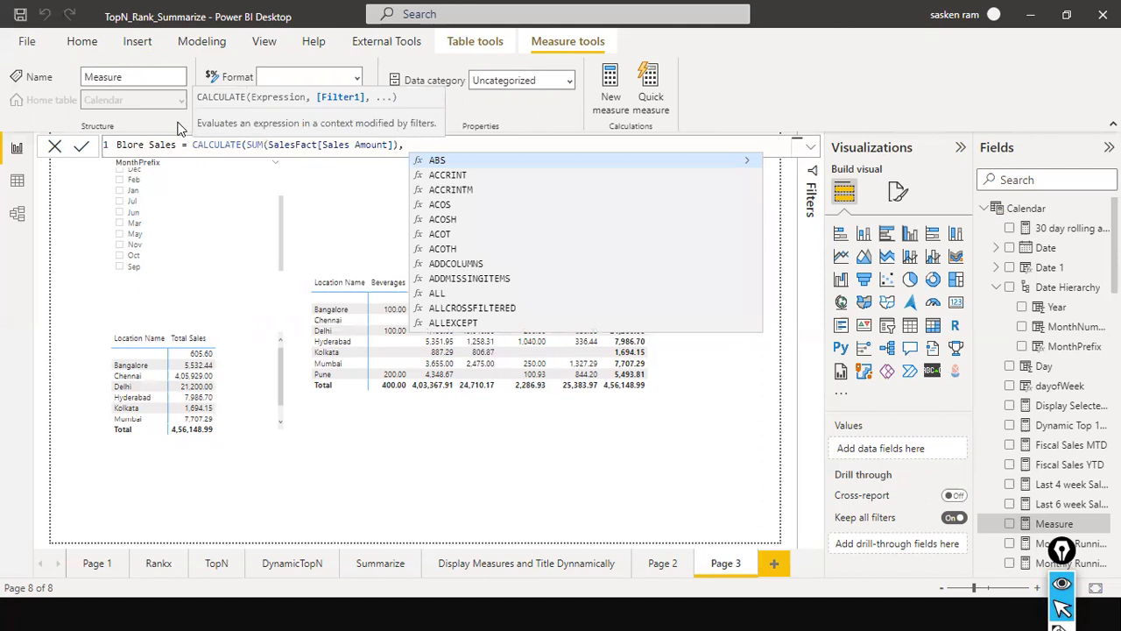
# Add the filter SalesFact[Location Volume] = "Bangalore" to CALCULATE and commit the Blore Sales measure
pyautogui.write('LO')
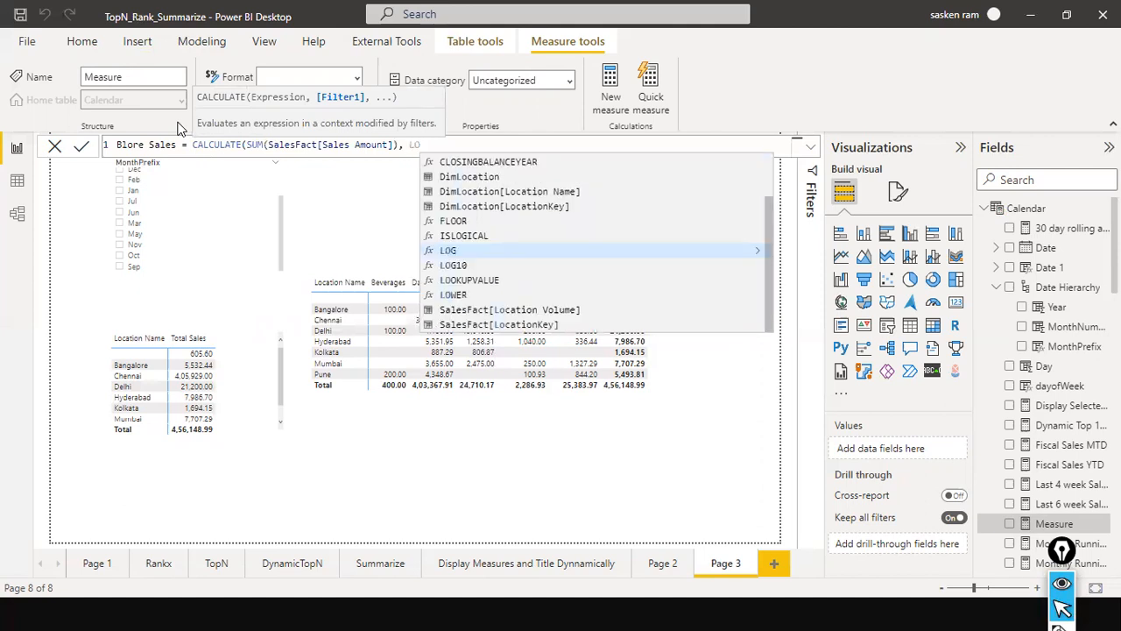
pyautogui.press('Down')
pyautogui.press('Down')
pyautogui.press('Down')
pyautogui.press('Down')
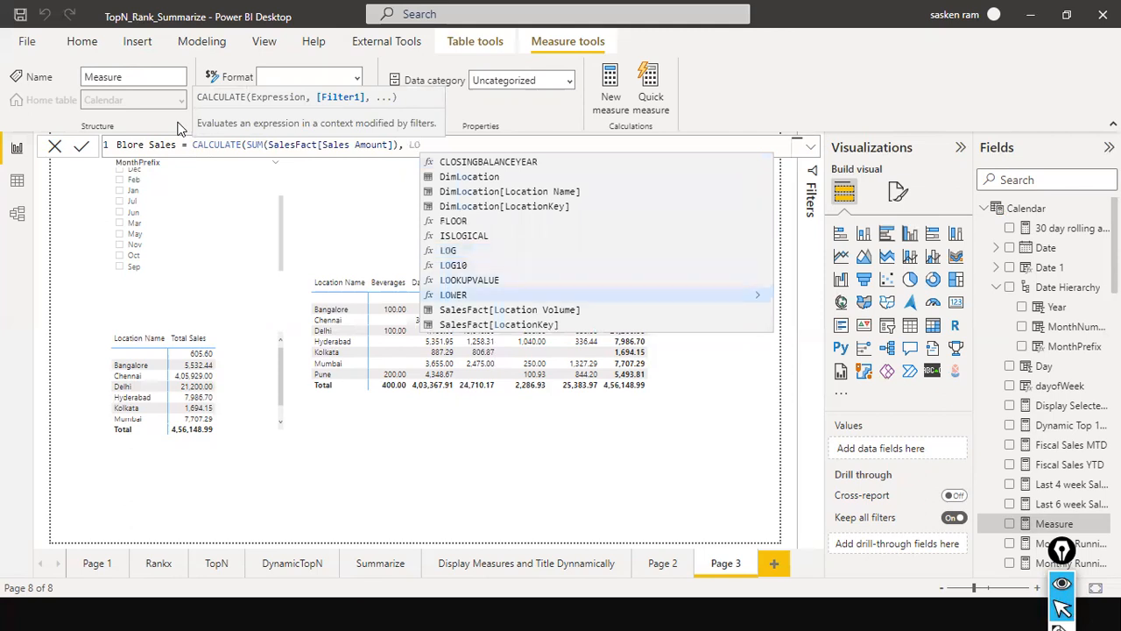
pyautogui.press('Tab')
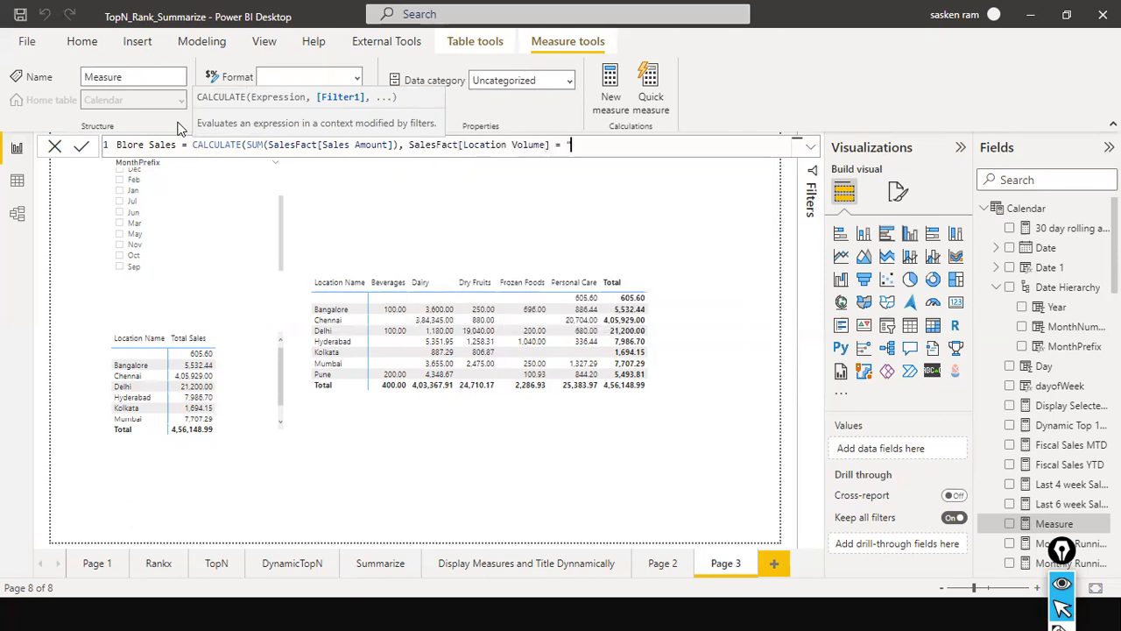
pyautogui.write('= "bANGAL')
pyautogui.press('BackSpace')
pyautogui.press('BackSpace')
pyautogui.press('BackSpace')
pyautogui.press('BackSpace')
pyautogui.write('lore')
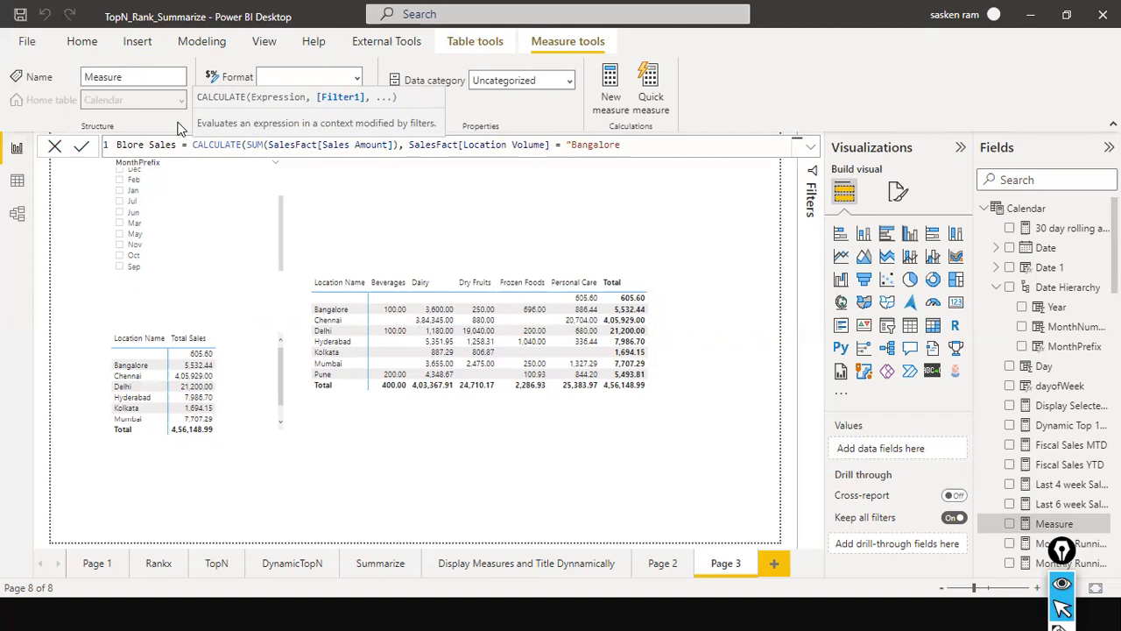
pyautogui.write('")')
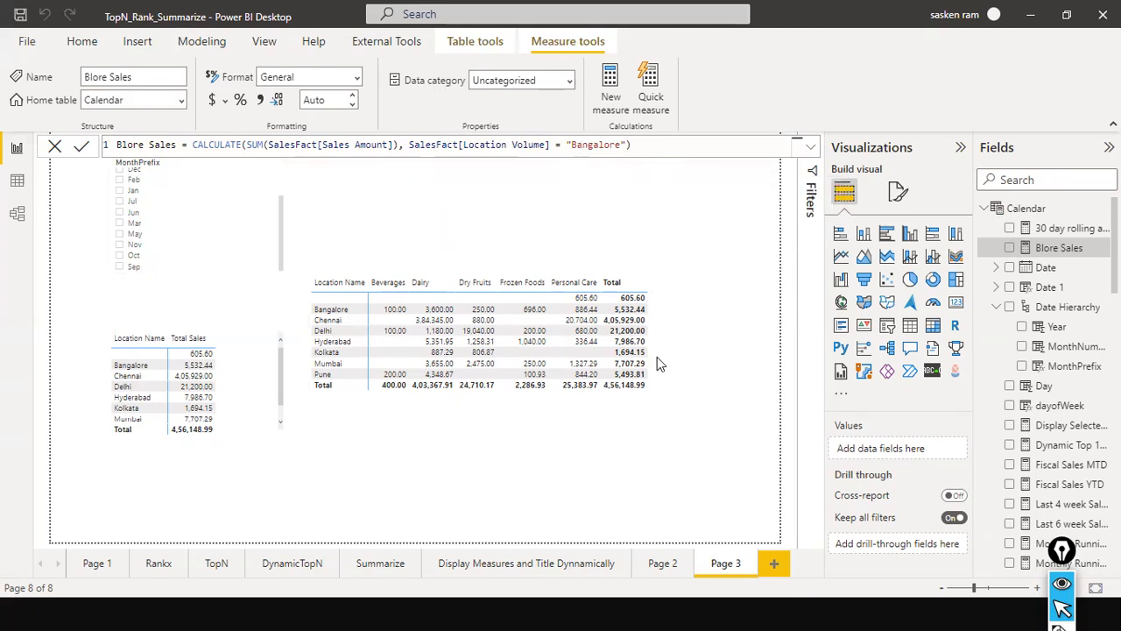
# Add the Blore Sales measure to the location-by-category matrix next to Total Sales
pyautogui.moveTo(1040, 245); pyautogui.dragTo(669, 287)
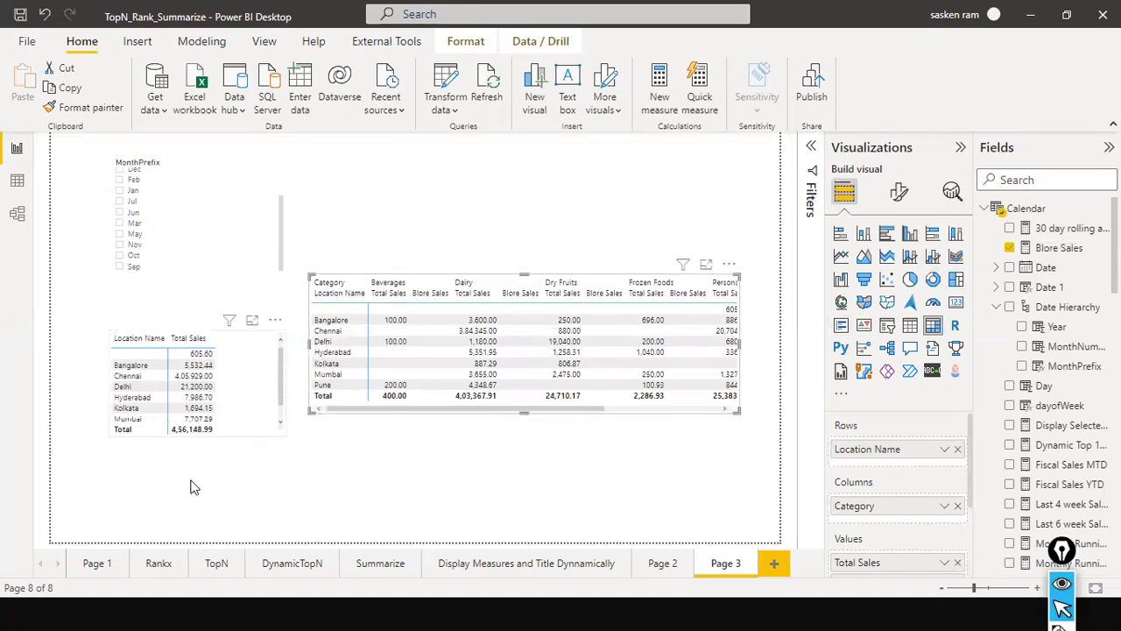
# Move the small location matrix to the page's lower-left corner and widen the location-by-category matrix to fit all its columns
pyautogui.moveTo(252, 382); pyautogui.dragTo(195, 487)
pyautogui.click(328, 408)
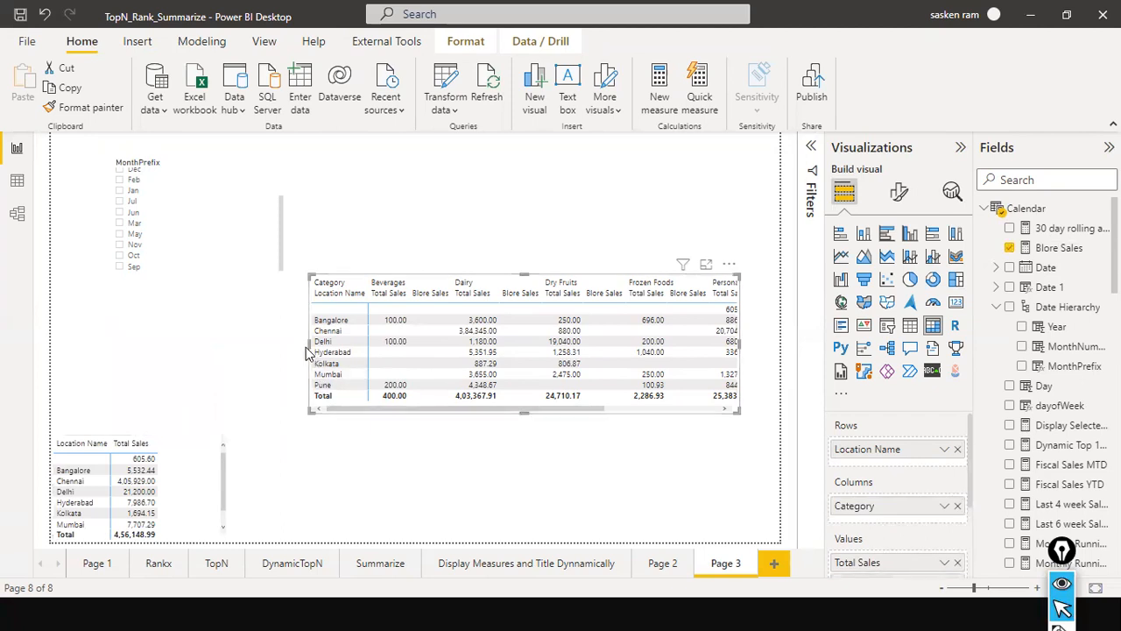
pyautogui.moveTo(307, 353); pyautogui.dragTo(118, 322)
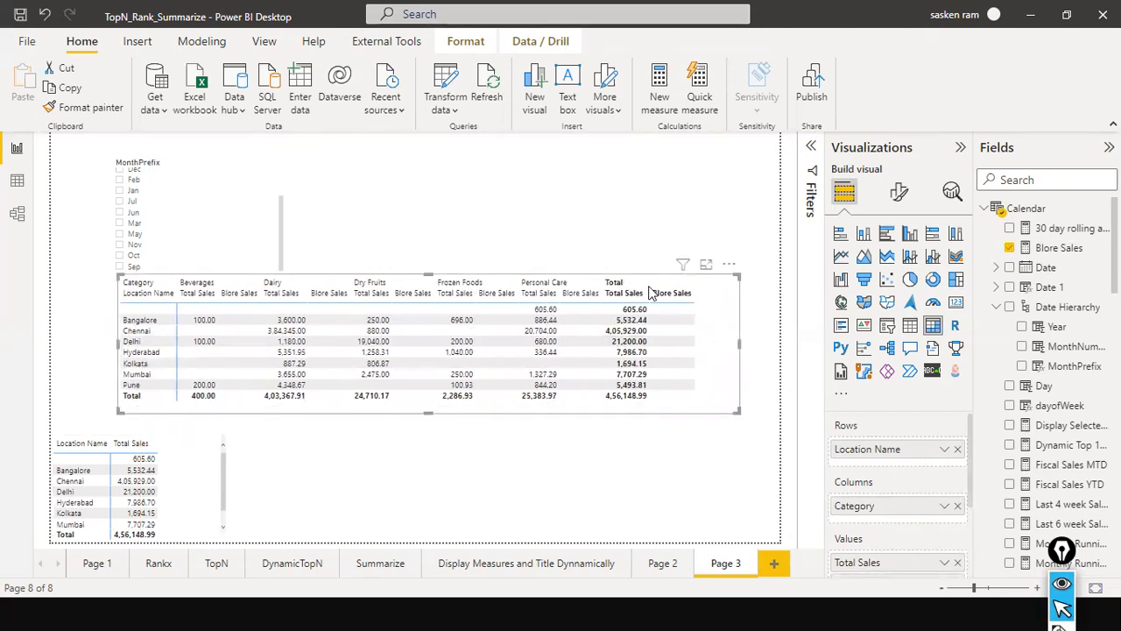
# Try the == operator in the Location Volume filter of the Blore Sales measure
pyautogui.click(1060, 248)
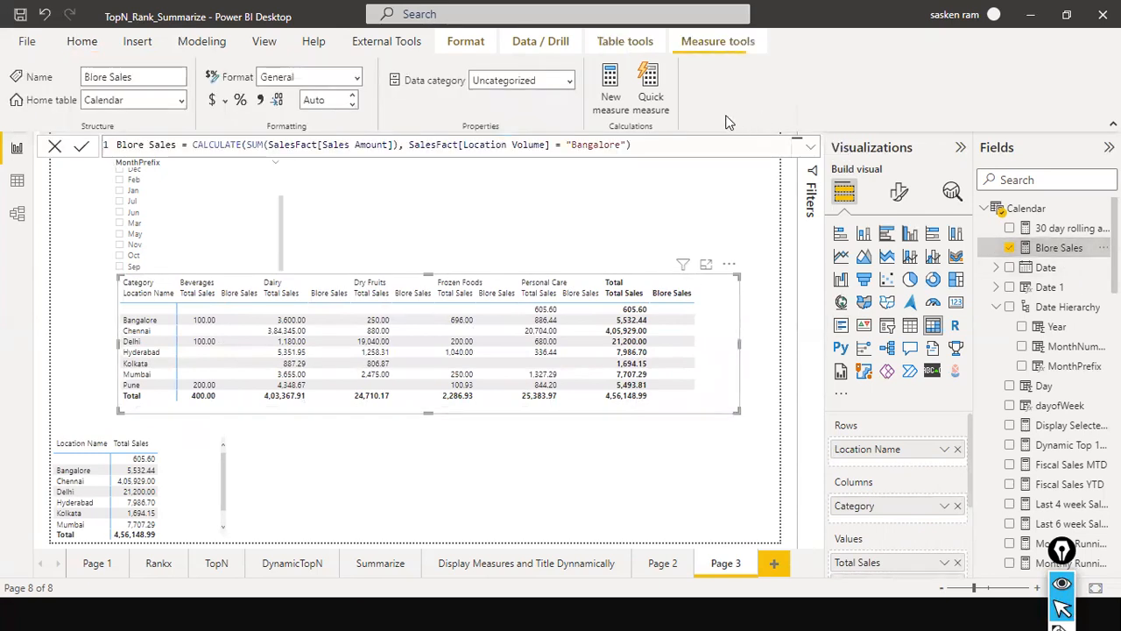
pyautogui.click(554, 145)
pyautogui.write('=')
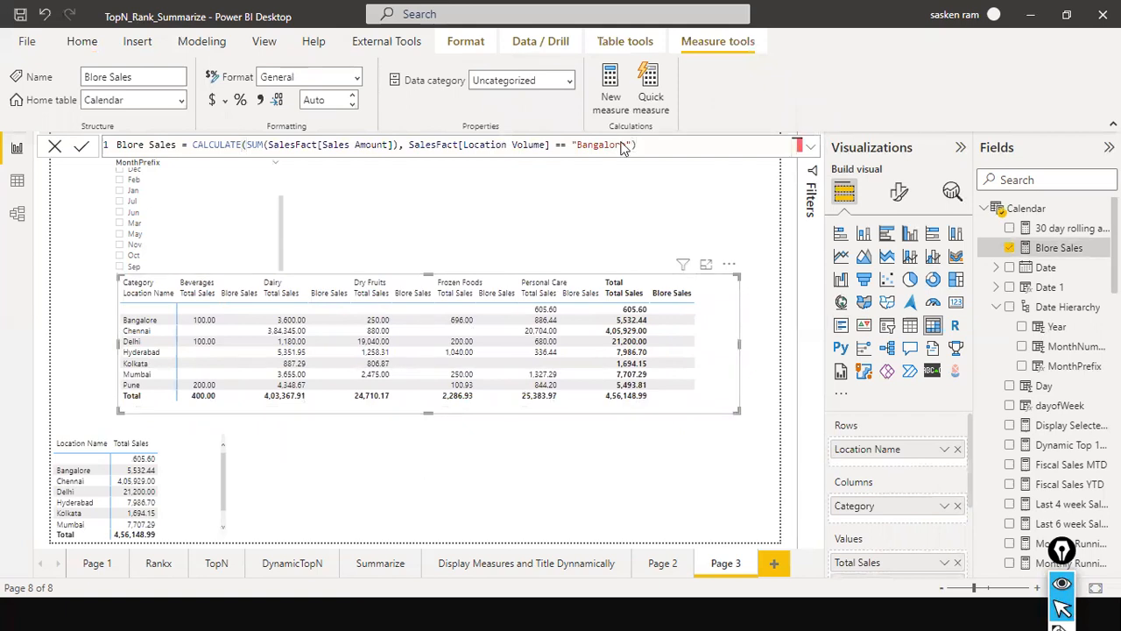
pyautogui.press('Return')
# Replace the CALCULATE filter in Blore Sales with DimLocation[Location Name] = "Bangalore" and commit the measure
pyautogui.click(477, 145)
pyautogui.moveTo(408, 145); pyautogui.dragTo(637, 149)
pyautogui.write('l')
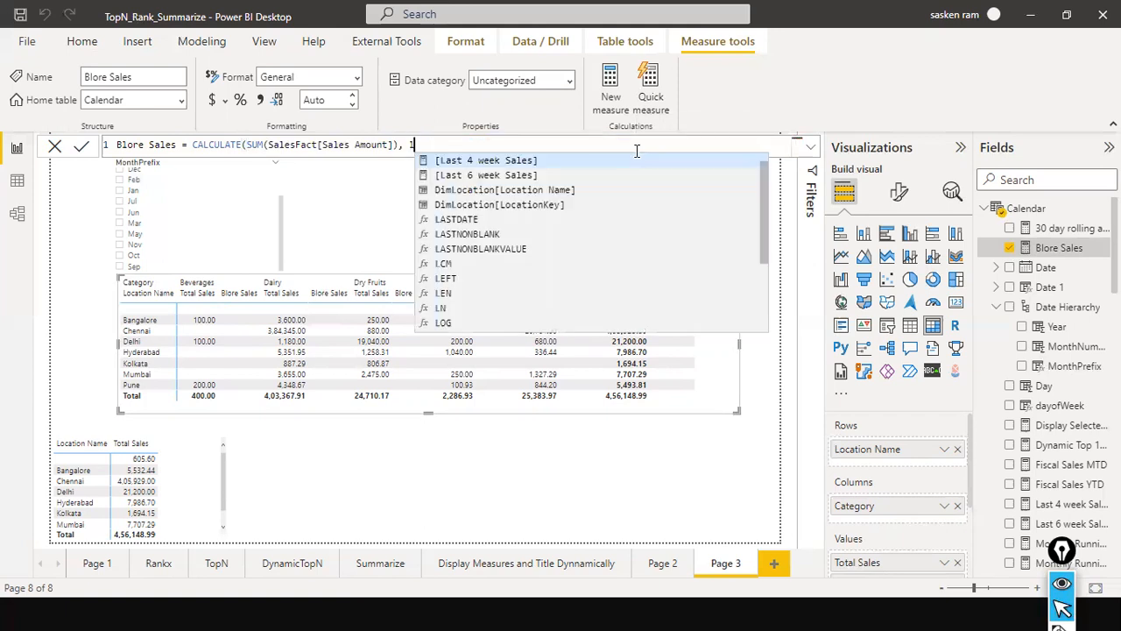
pyautogui.write('ocation')
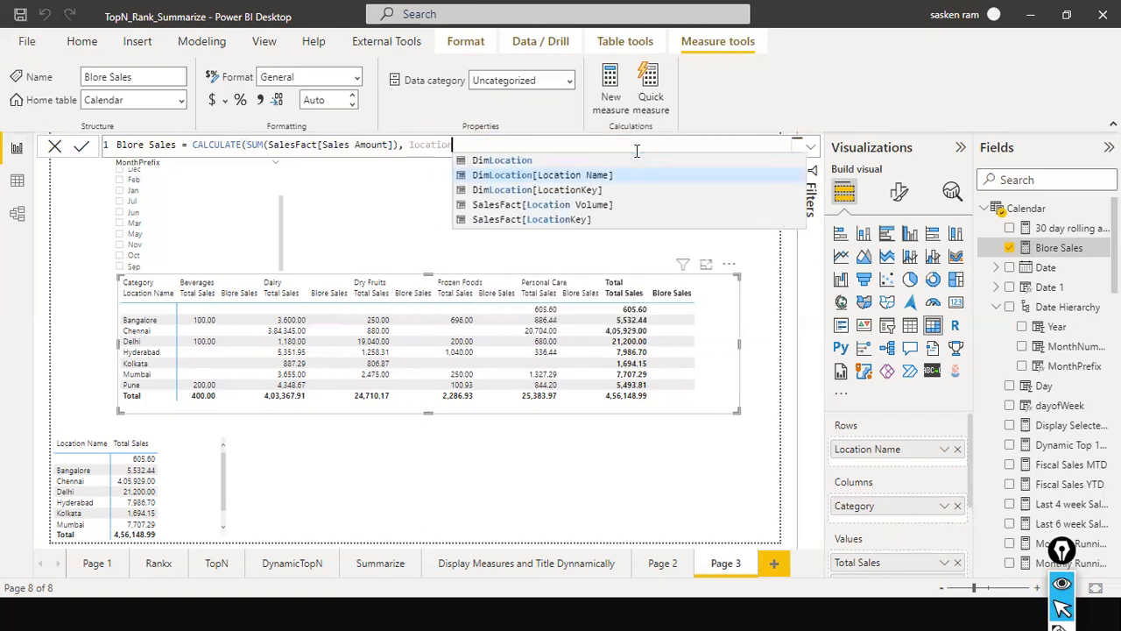
pyautogui.press('Tab')
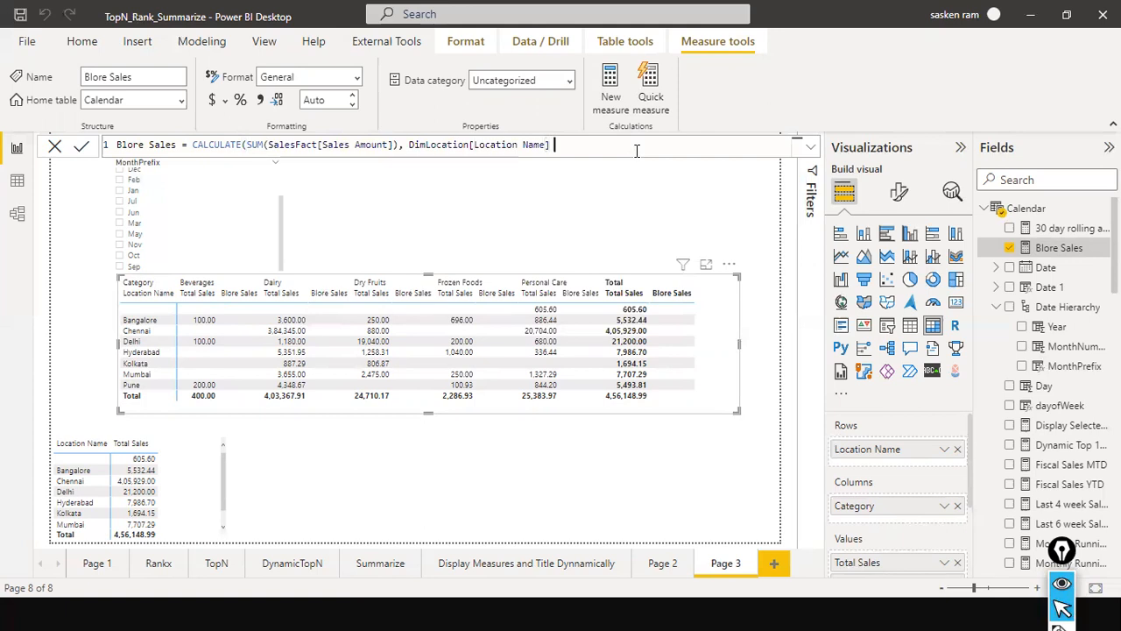
pyautogui.write('= "Bangalore")')
pyautogui.press('Return')
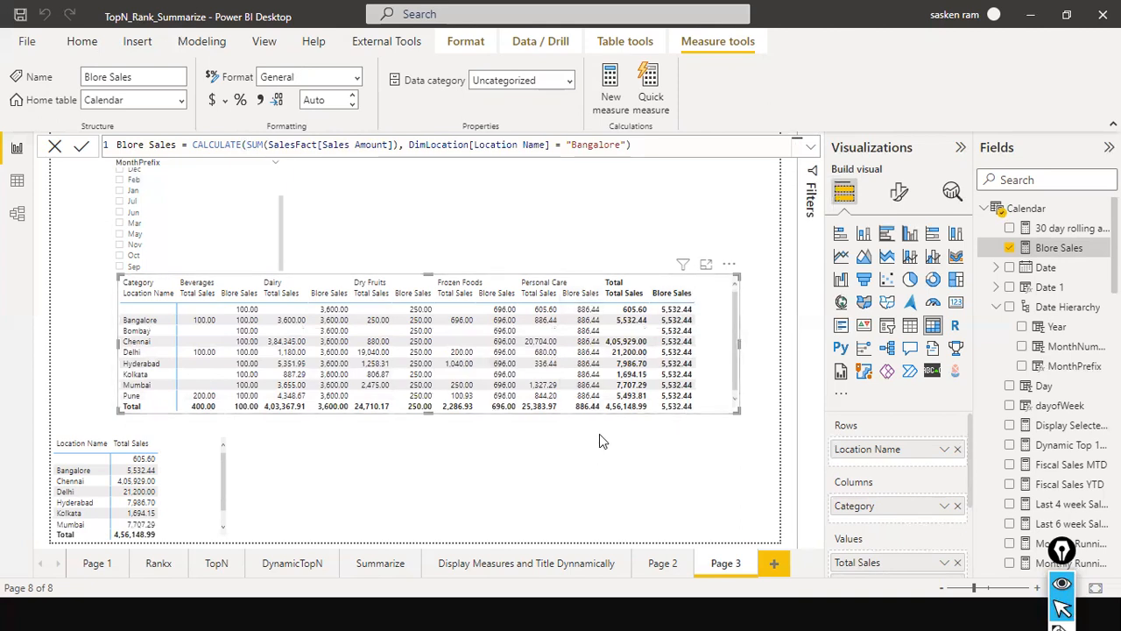
# Make the location-by-category matrix taller and reposition it just above the small location matrix
pyautogui.moveTo(429, 411); pyautogui.dragTo(401, 416)
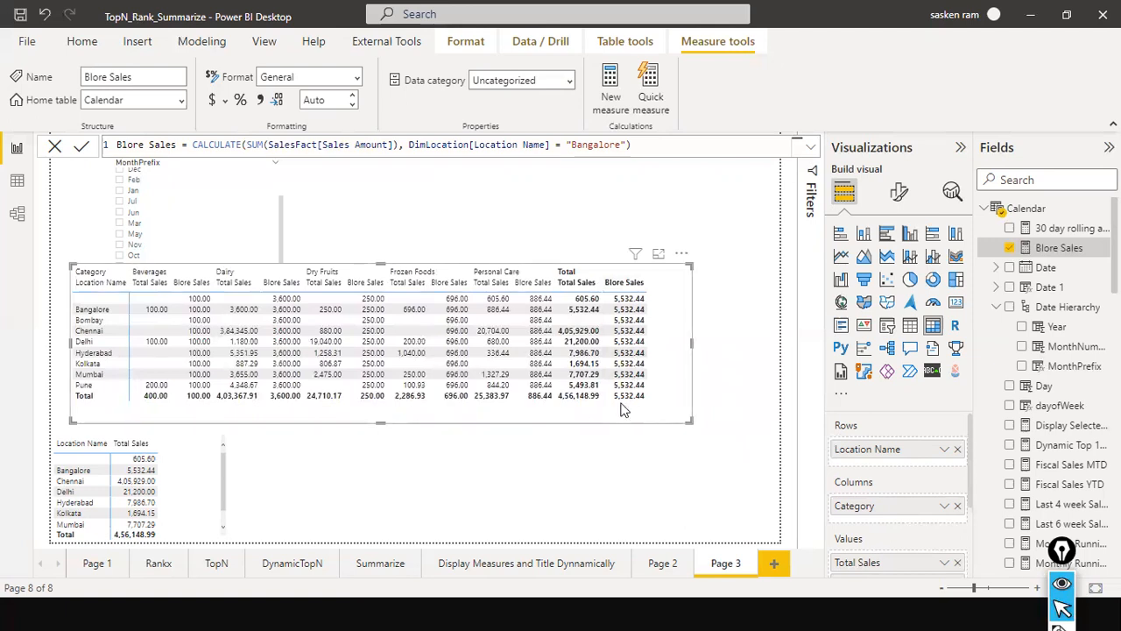
pyautogui.moveTo(616, 411); pyautogui.dragTo(604, 421)
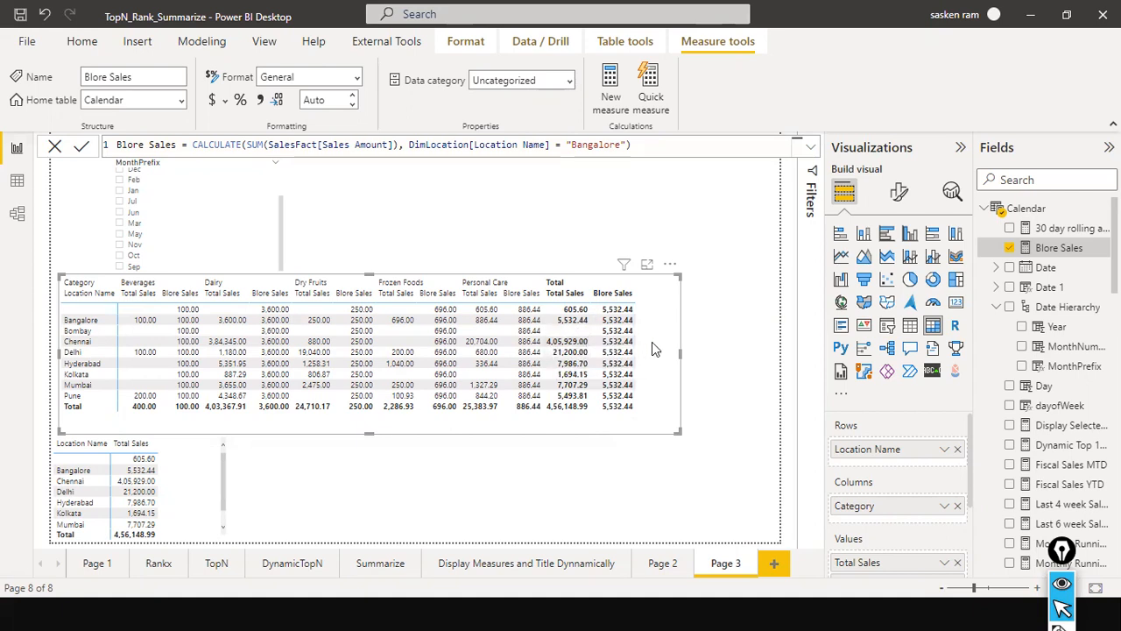
# Filter the page to Nov with the MonthPrefix slicer and shorten the slicer so it clears the matrix below
pyautogui.click(289, 235)
pyautogui.click(258, 248)
pyautogui.moveTo(199, 271); pyautogui.dragTo(204, 237)
pyautogui.click(438, 238)
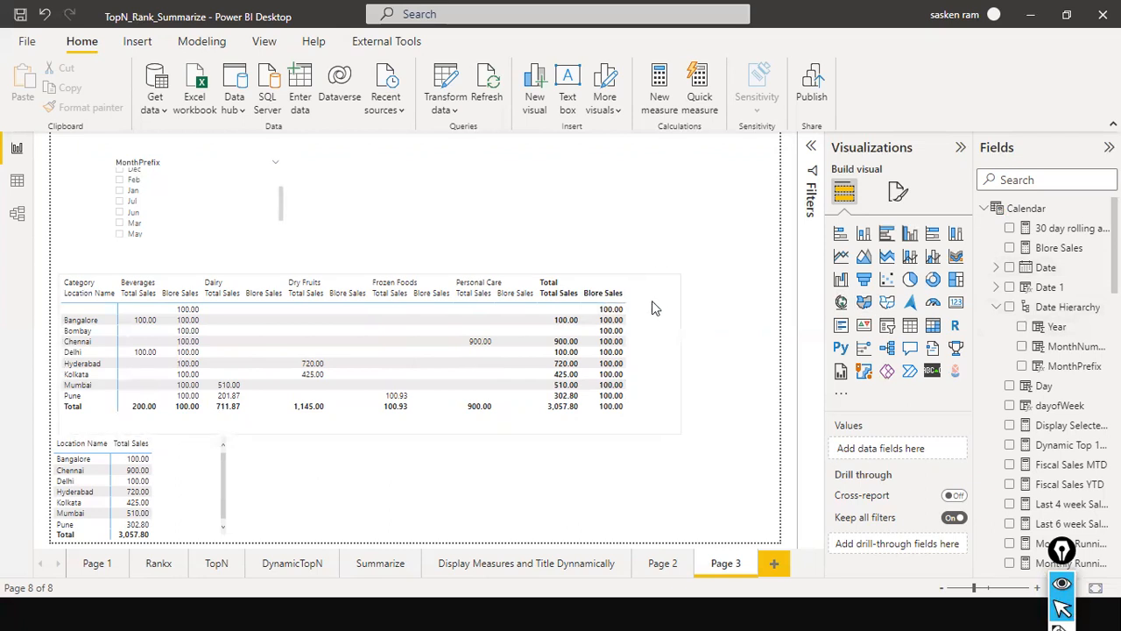
# Clear the month selection in the MonthPrefix slicer
pyautogui.click(636, 409)
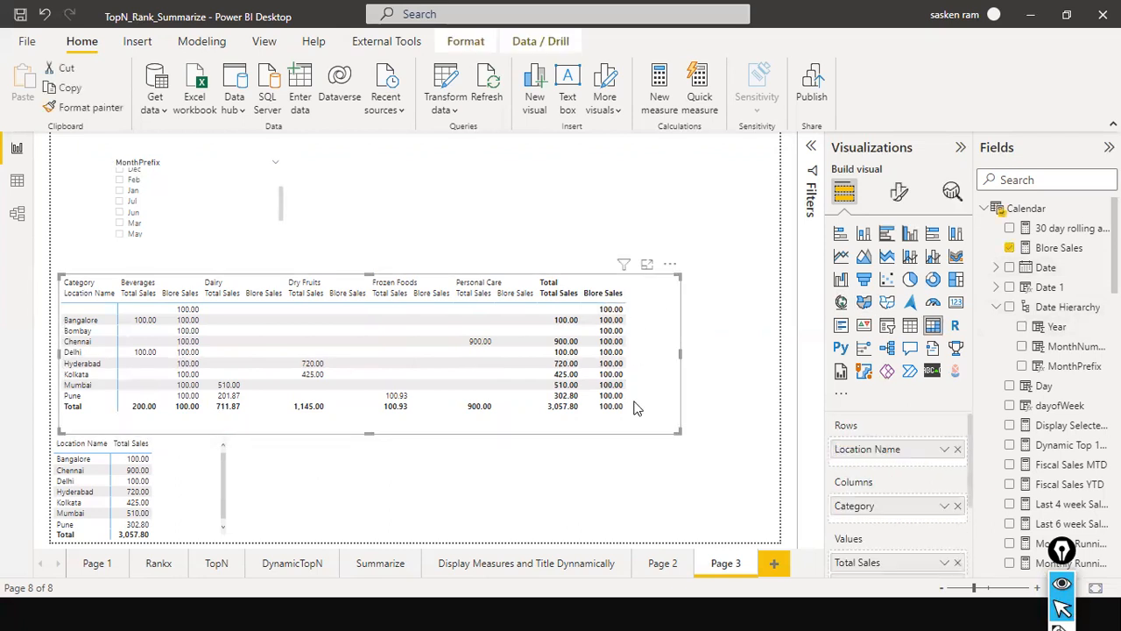
pyautogui.scroll(2, 205, 200)
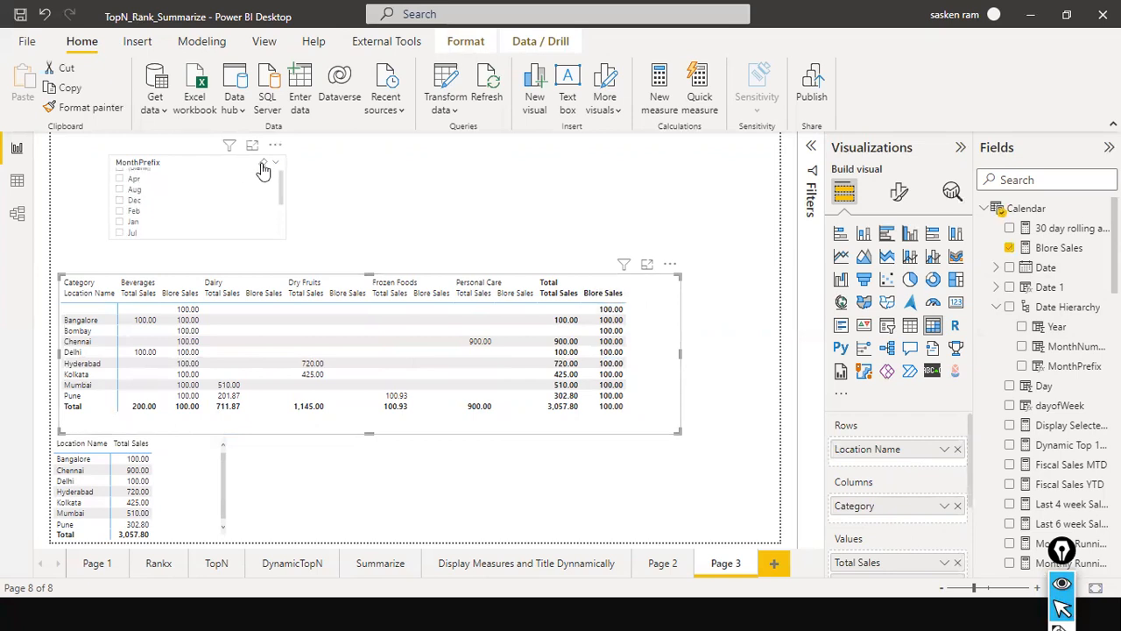
pyautogui.click(264, 166)
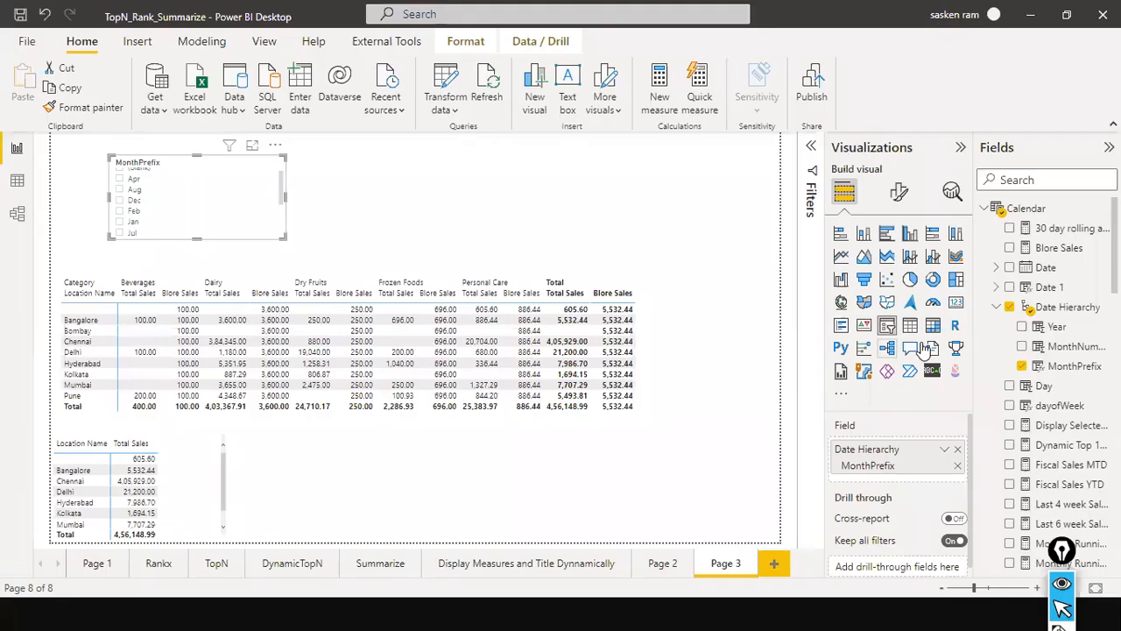
pyautogui.click(648, 326)
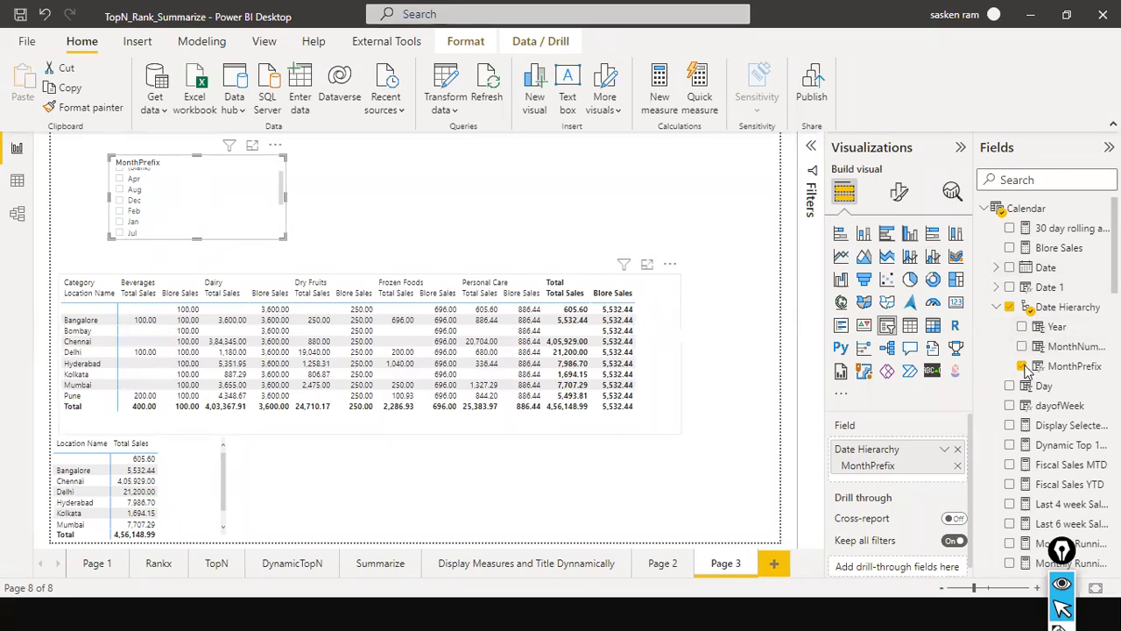
# Examine the Blore Sales formula, focusing on its CALCULATE expression and the explicit location filter
pyautogui.click(1059, 248)
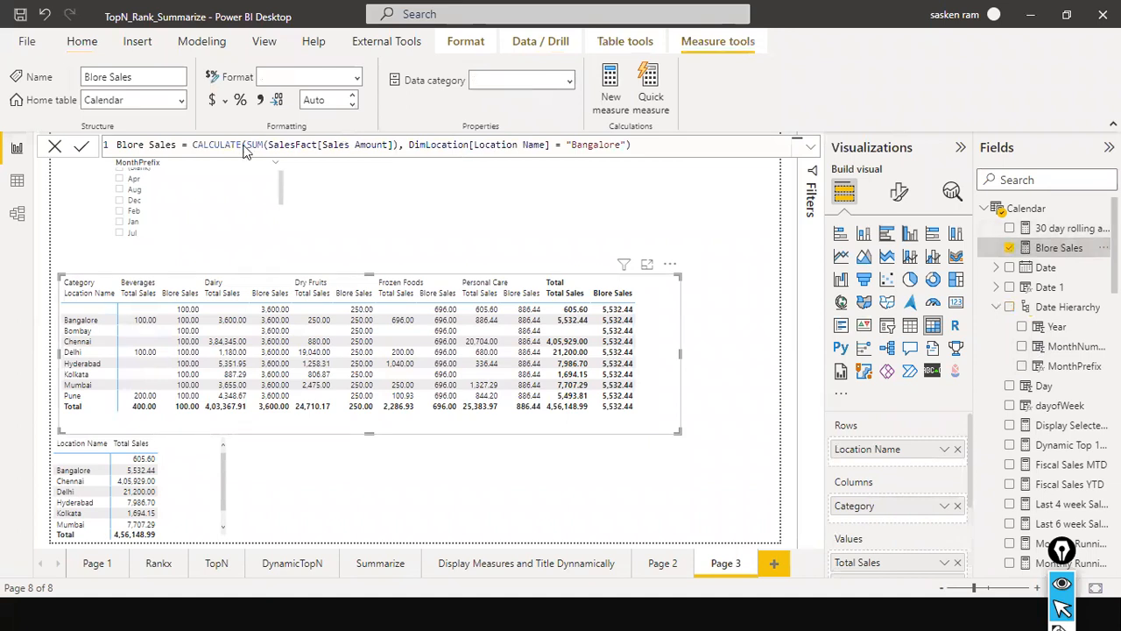
pyautogui.moveTo(474, 145); pyautogui.dragTo(627, 145)
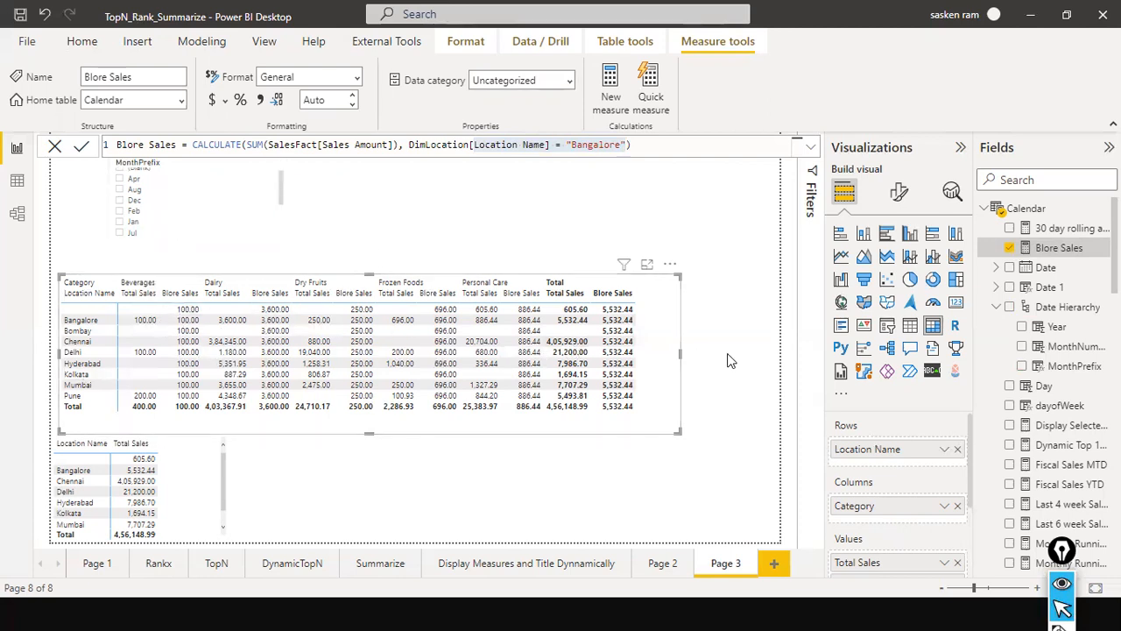
pyautogui.click(667, 146)
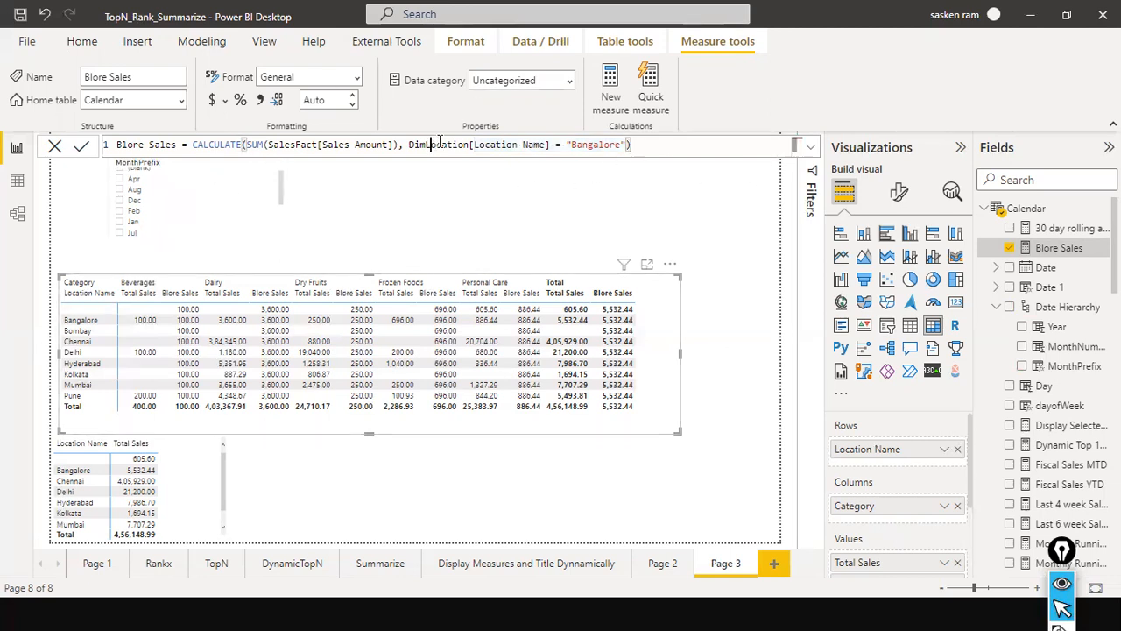
pyautogui.moveTo(432, 142); pyautogui.dragTo(650, 149)
pyautogui.moveTo(209, 146); pyautogui.dragTo(650, 172)
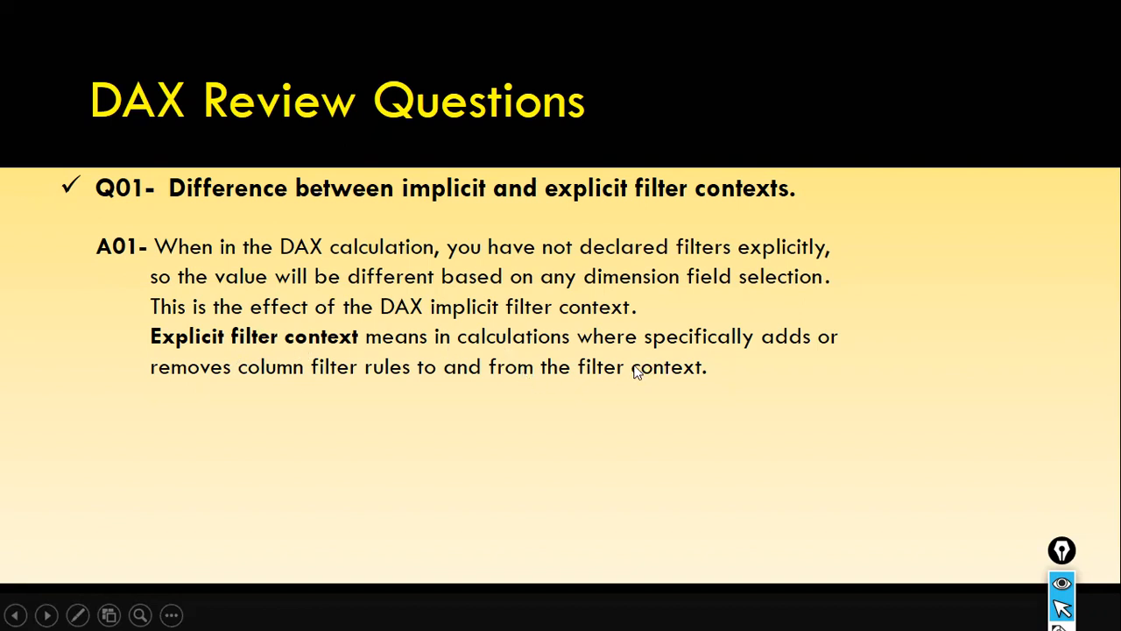
pyautogui.moveTo(209, 145); pyautogui.dragTo(298, 150)
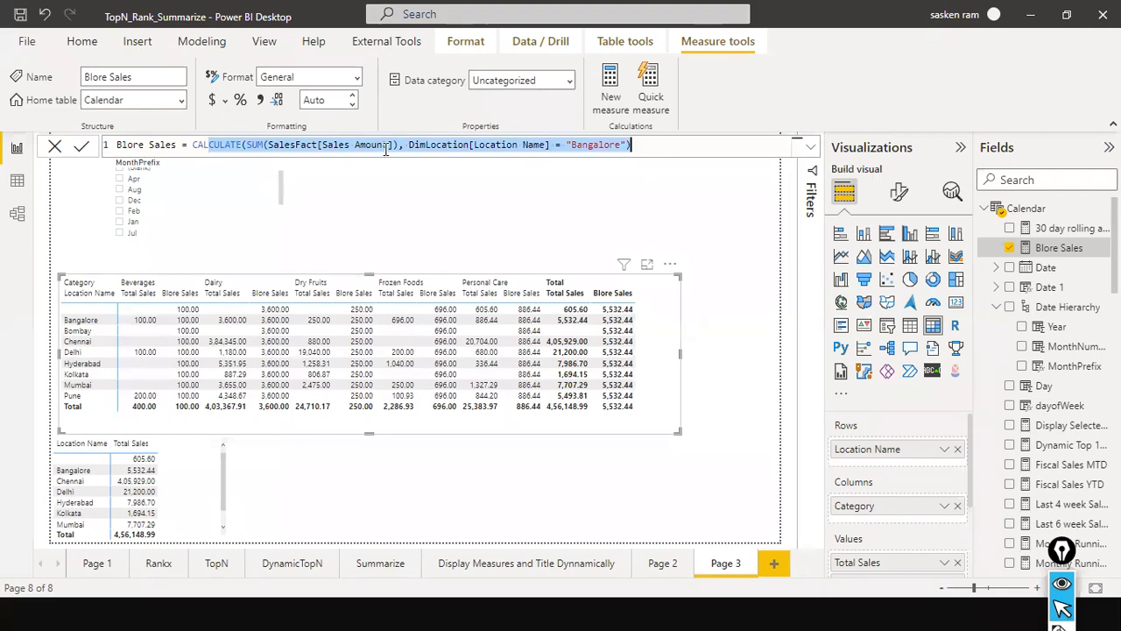
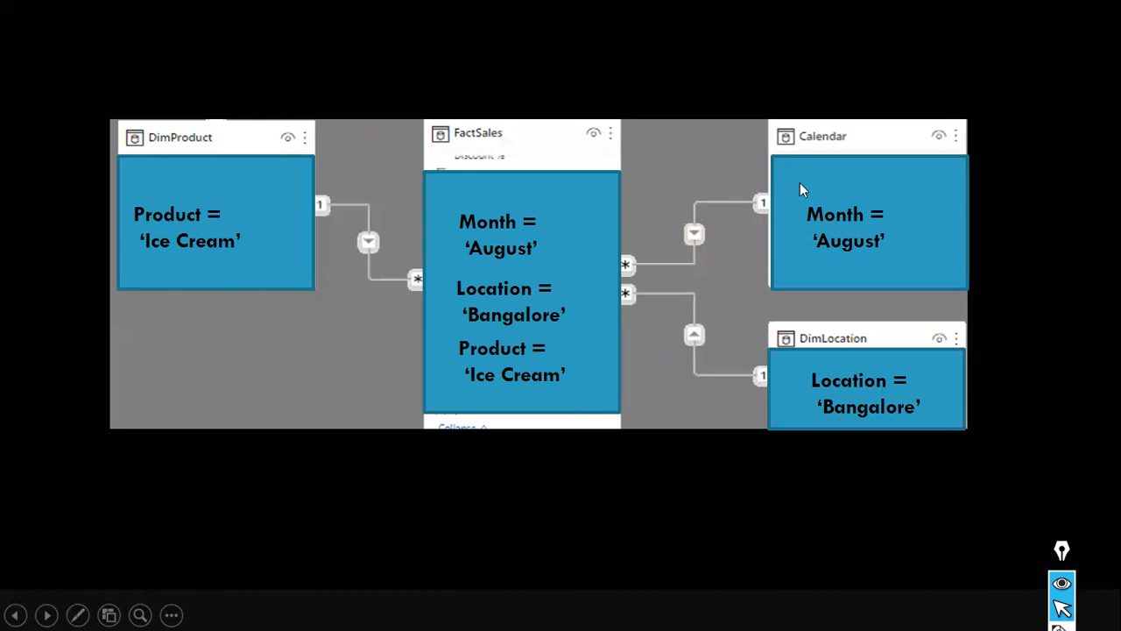
pyautogui.moveTo(1102, 127); pyautogui.dragTo(964, 213)
pyautogui.moveTo(981, 178); pyautogui.dragTo(1003, 213)
pyautogui.moveTo(1082, 442)
pyautogui.mouseDown()
pyautogui.moveTo(902, 378)
pyautogui.moveTo(919, 399)
pyautogui.mouseUp()
pyautogui.moveTo(16, 80); pyautogui.dragTo(184, 195)
pyautogui.moveTo(184, 194); pyautogui.dragTo(140, 191)
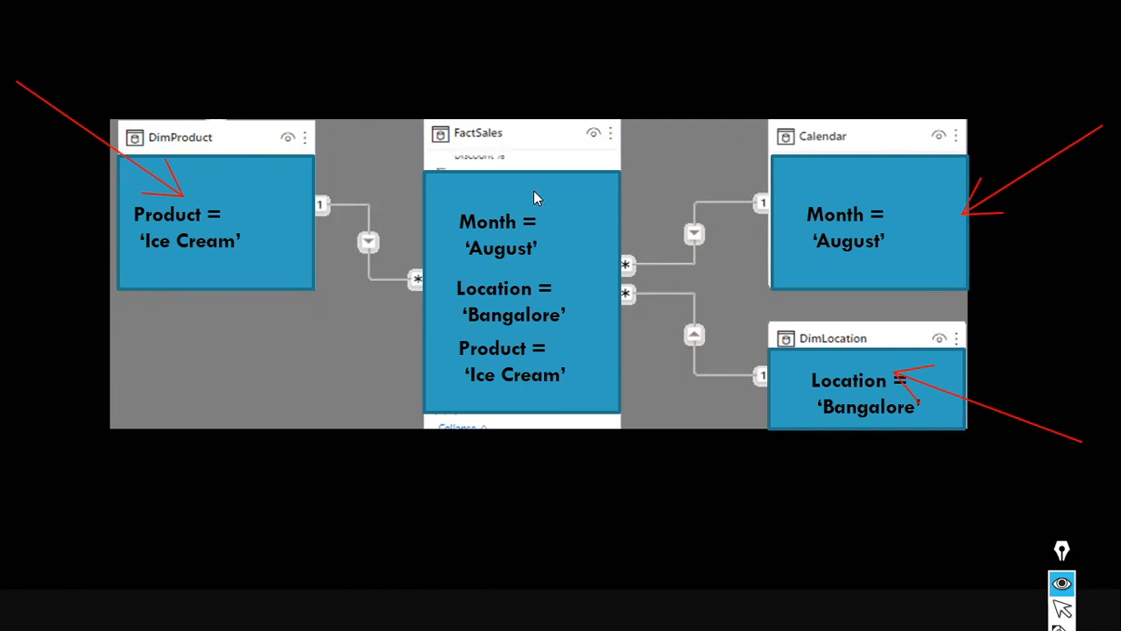
pyautogui.hotkey('ctrl', 'shift', '2')
pyautogui.click(543, 234)
pyautogui.click(543, 233)
pyautogui.click(544, 234)
pyautogui.click(544, 235)
pyautogui.click(544, 235)
pyautogui.click(544, 234)
pyautogui.click(544, 235)
pyautogui.click(544, 234)
pyautogui.click(544, 235)
pyautogui.press('Right')
pyautogui.press('Right')
pyautogui.press('Right')
pyautogui.press('Right')
pyautogui.press('Right')
pyautogui.press('Right')
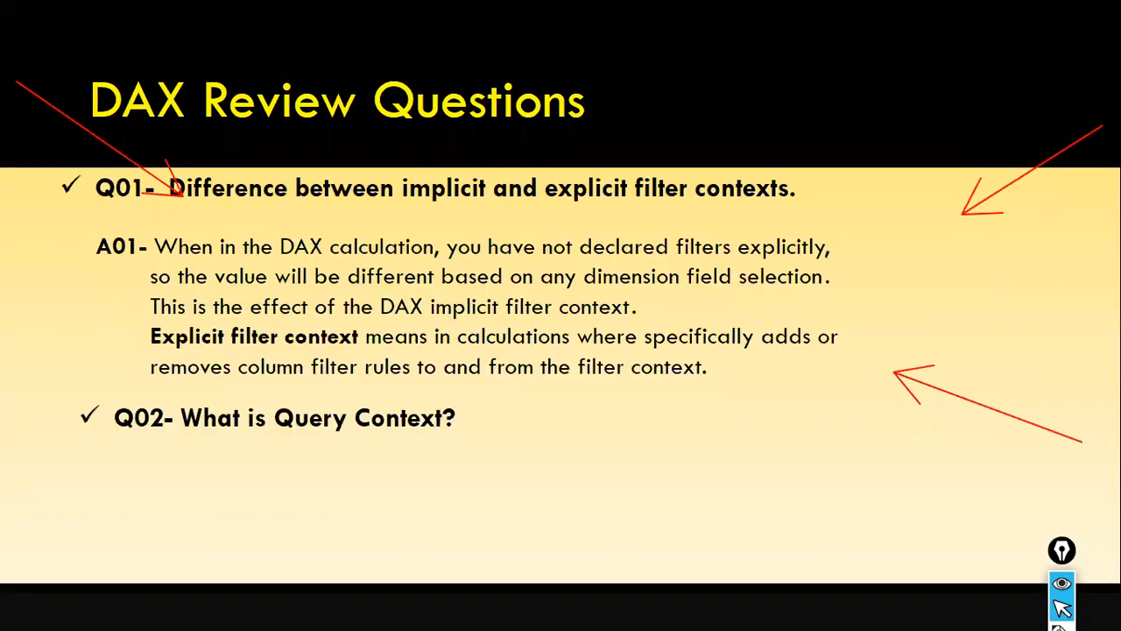
pyautogui.press('Right')
pyautogui.press('Right')
pyautogui.press('Right')
pyautogui.press('Right')
pyautogui.press('Right')
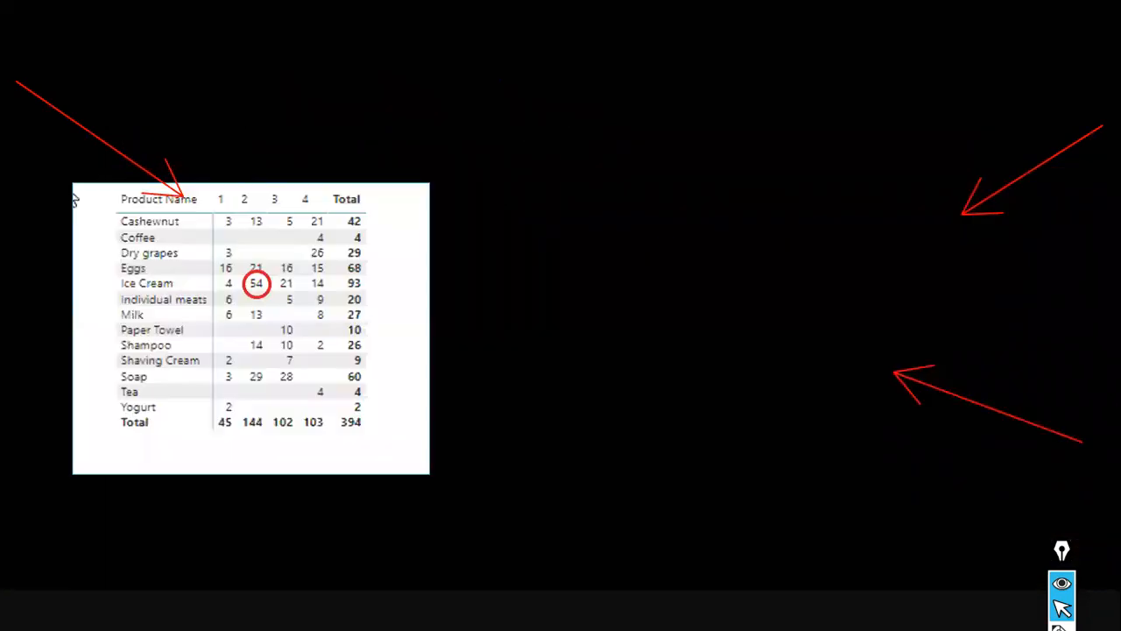
pyautogui.press('Right')
pyautogui.press('Right')
pyautogui.press('Right')
pyautogui.press('Right')
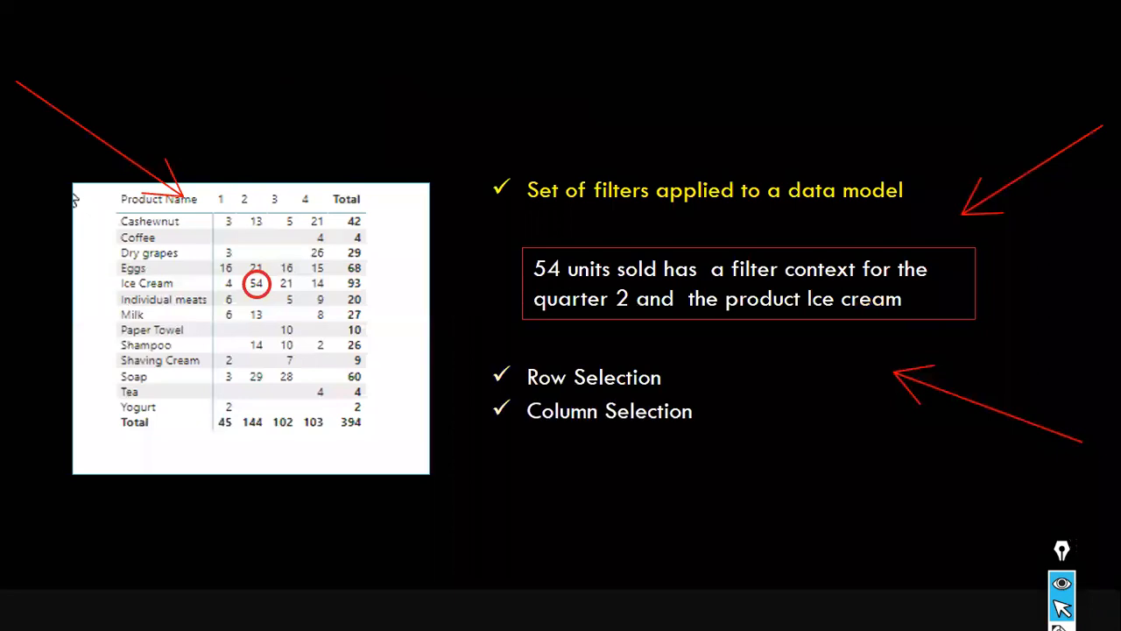
pyautogui.press('Right')
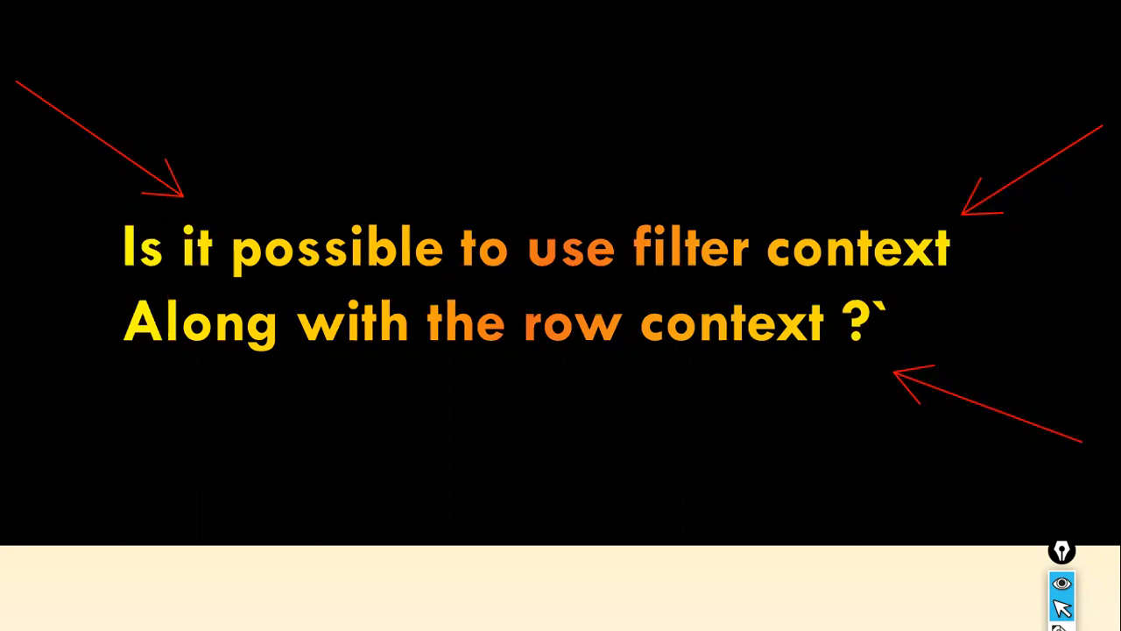
# Switch to Power BI Desktop and show the data of the SalesFact table
pyautogui.hotkey('alt', 'Tab')
pyautogui.press('Tab')
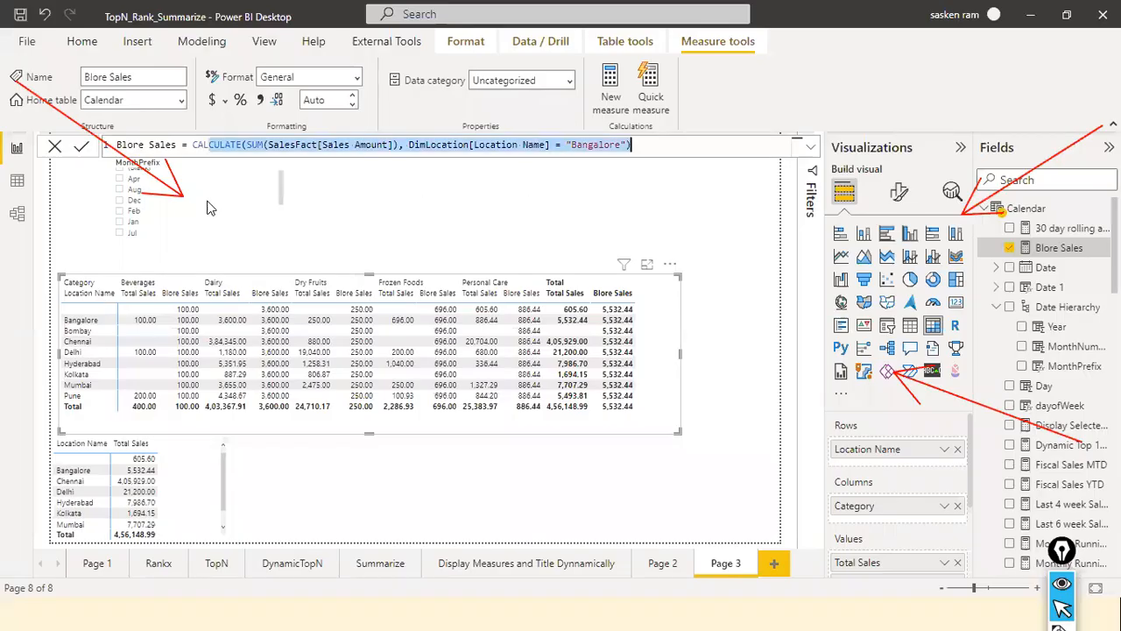
pyautogui.click(17, 181)
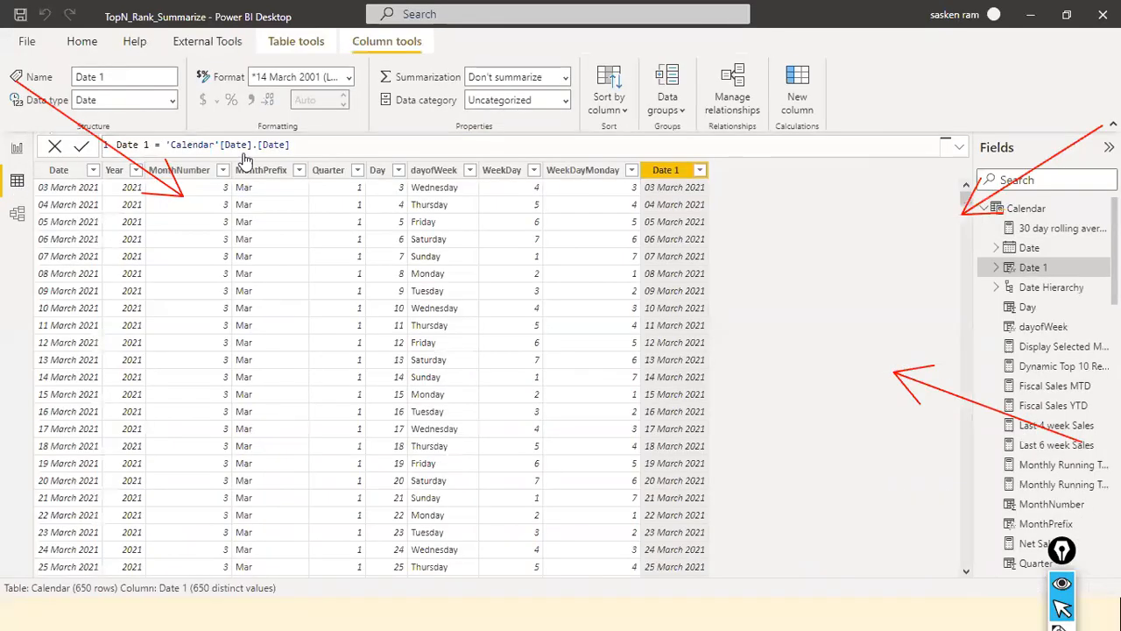
pyautogui.click(985, 209)
pyautogui.scroll(-5, 1034, 280)
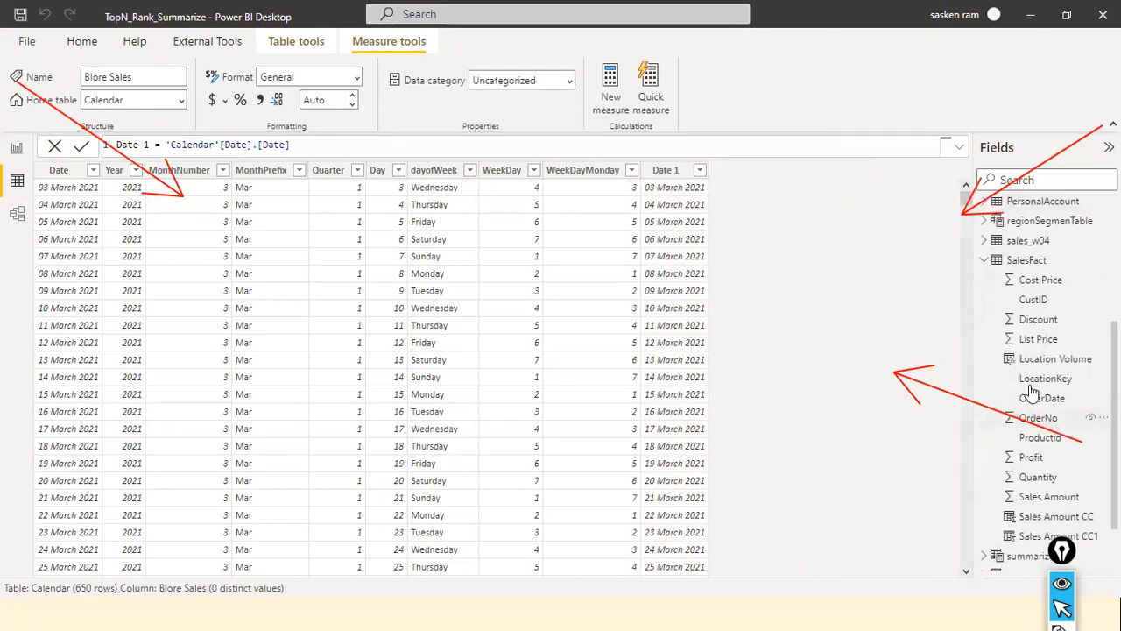
pyautogui.click(1032, 261)
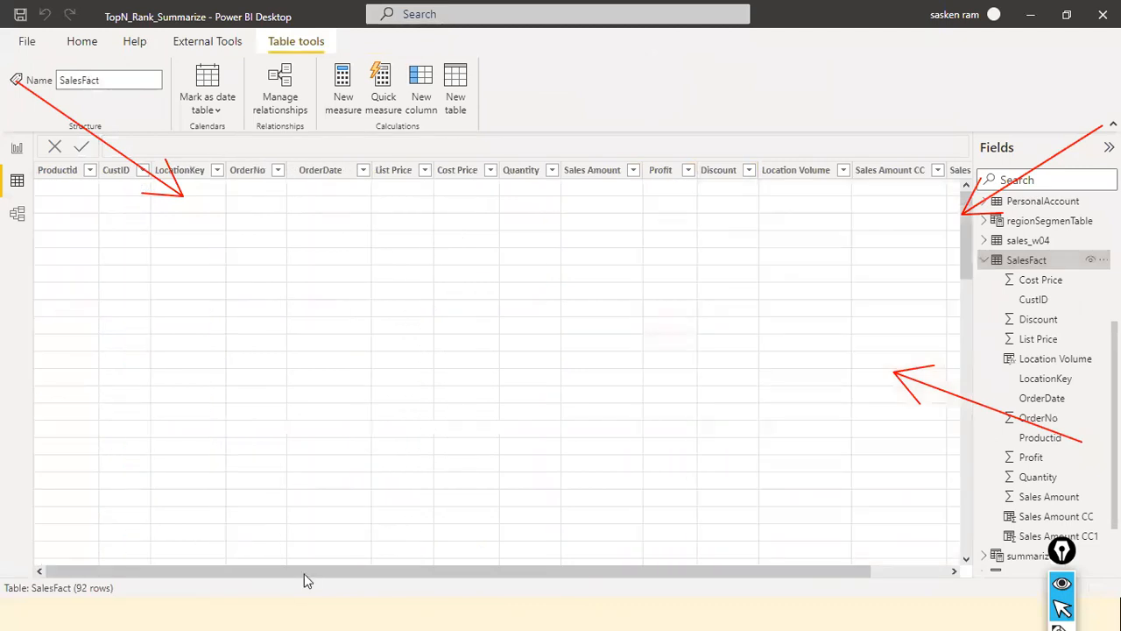
# Display the formula of the Sales Amount CC1 calculated column in SalesFact
pyautogui.moveTo(360, 573); pyautogui.dragTo(449, 573)
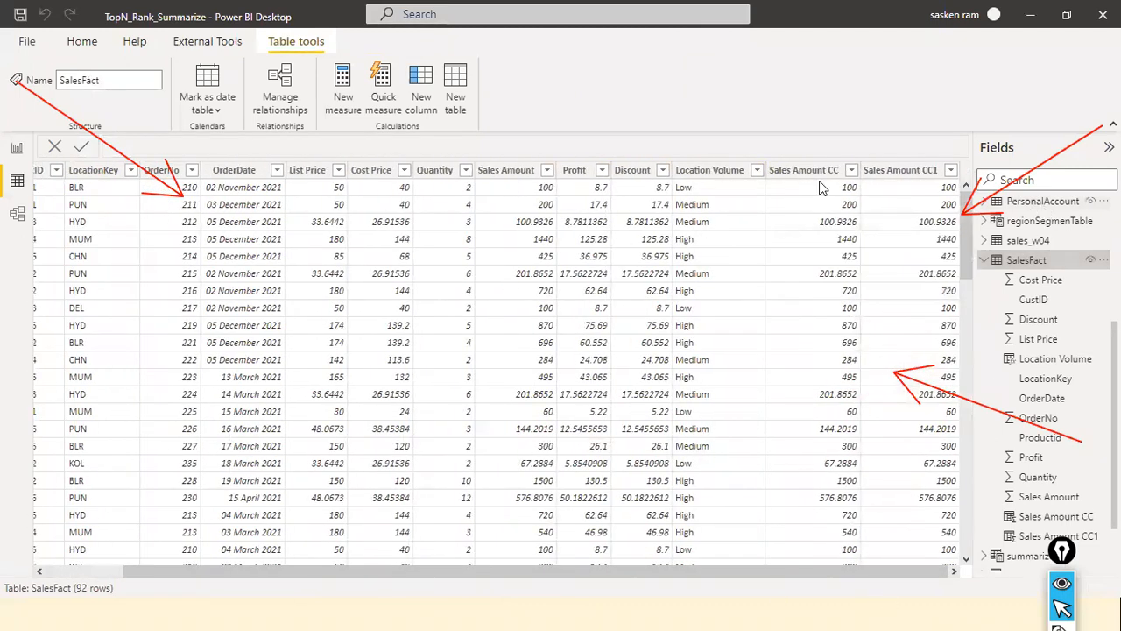
pyautogui.click(916, 173)
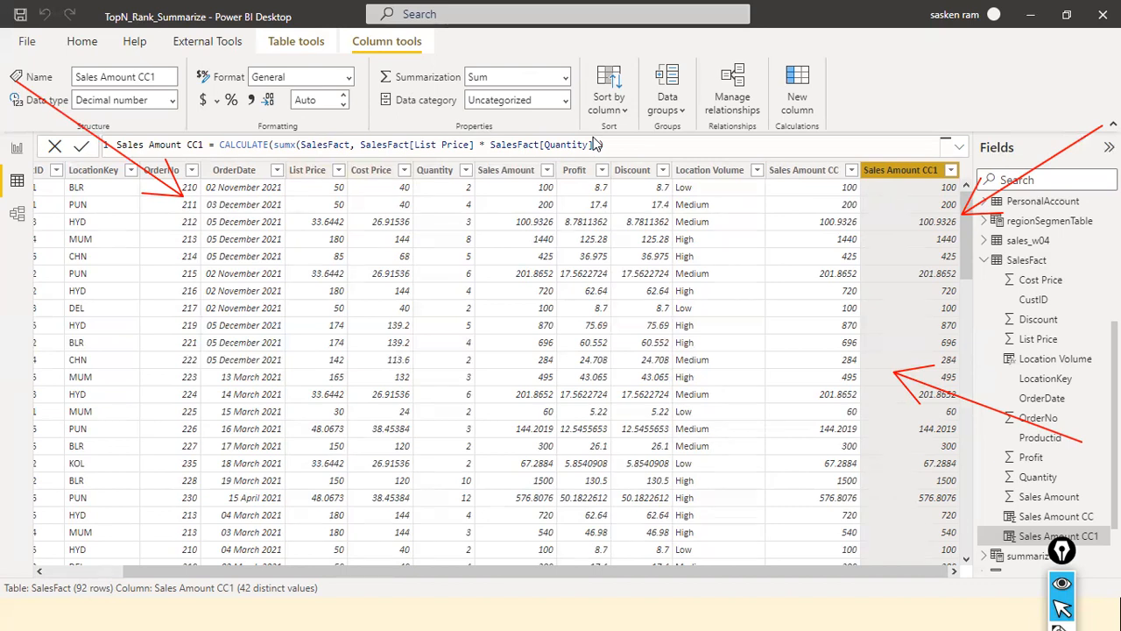
pyautogui.write('))')
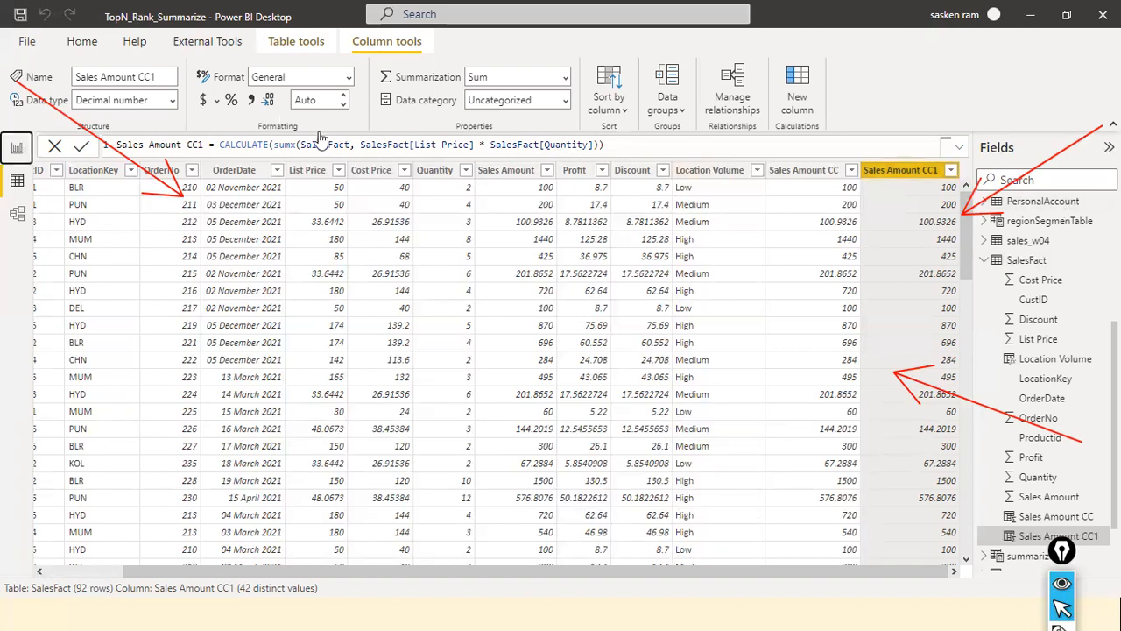
# Check the matrices on report Page 3 and return to the SalesFact data with the Sales Amount CC1 formula
pyautogui.click(13, 146)
pyautogui.click(590, 511)
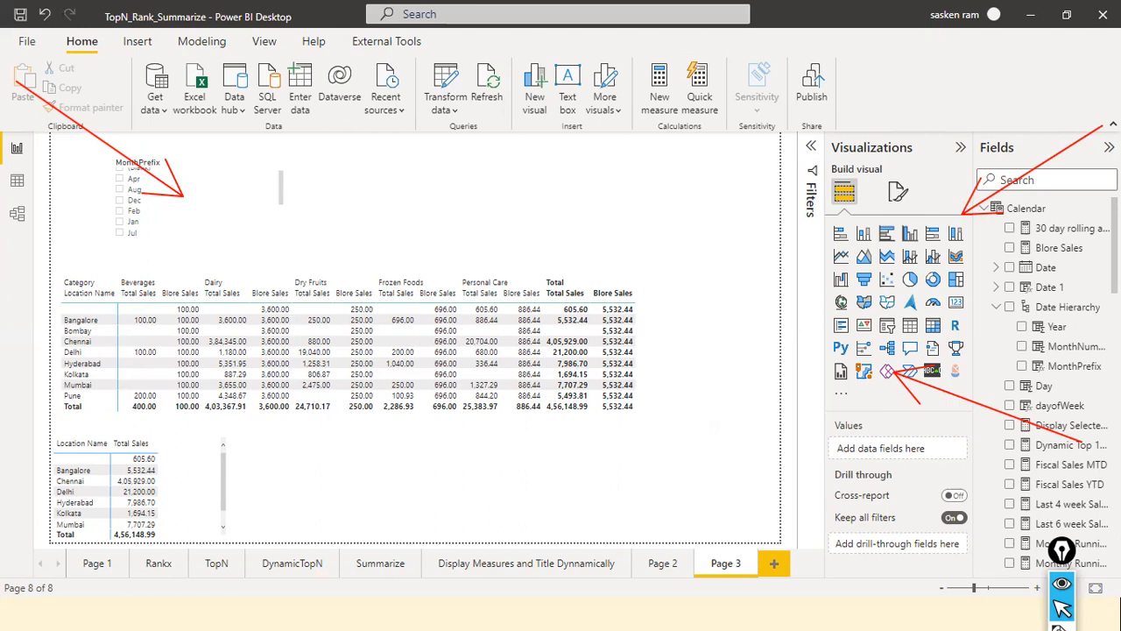
pyautogui.click(19, 184)
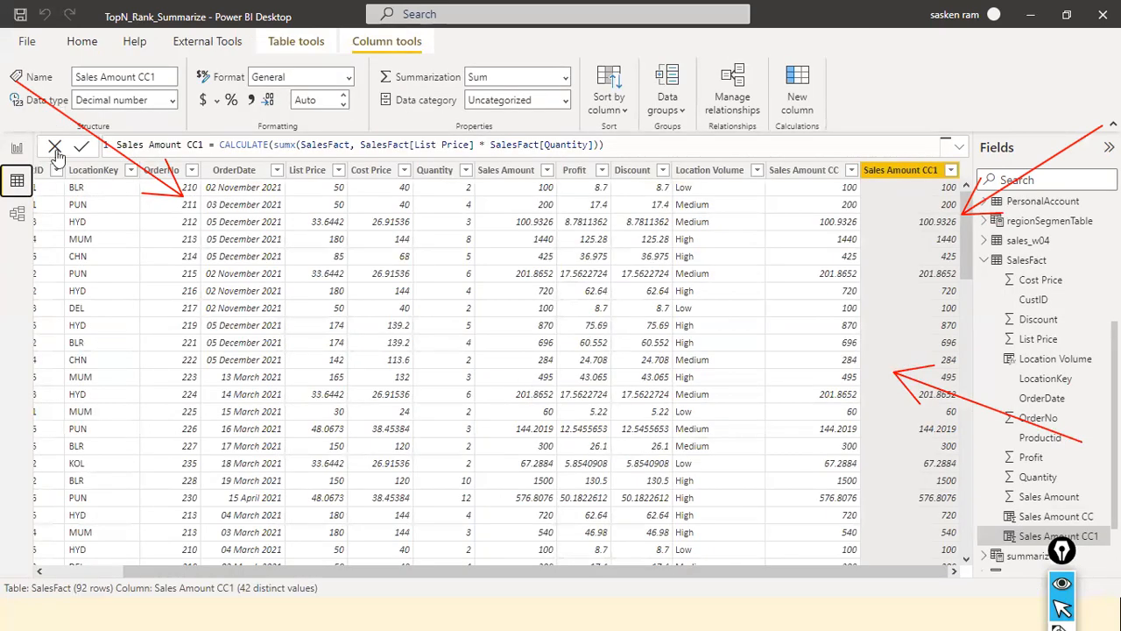
# Return to report Page 3 and filter it to Aug with the MonthPrefix slicer
pyautogui.click(18, 150)
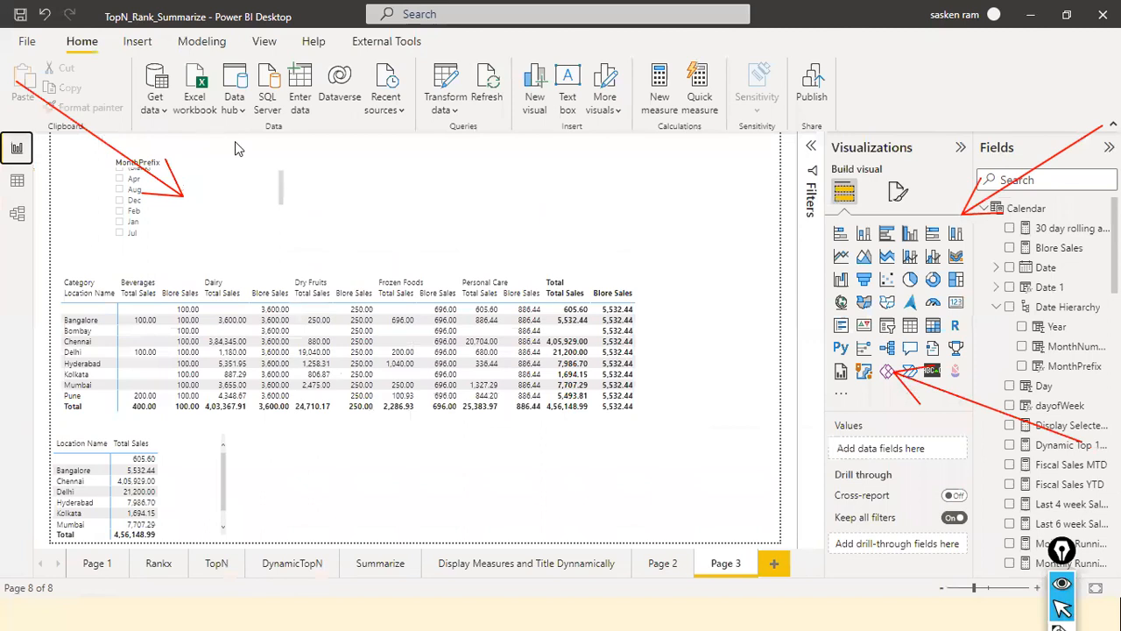
pyautogui.click(243, 195)
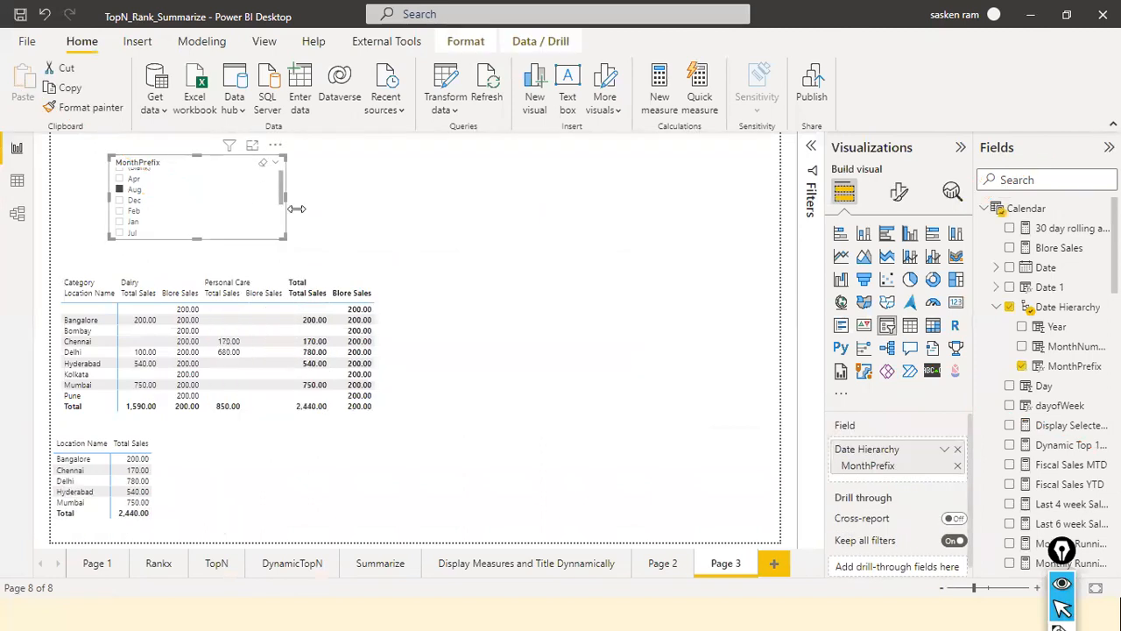
pyautogui.click(706, 288)
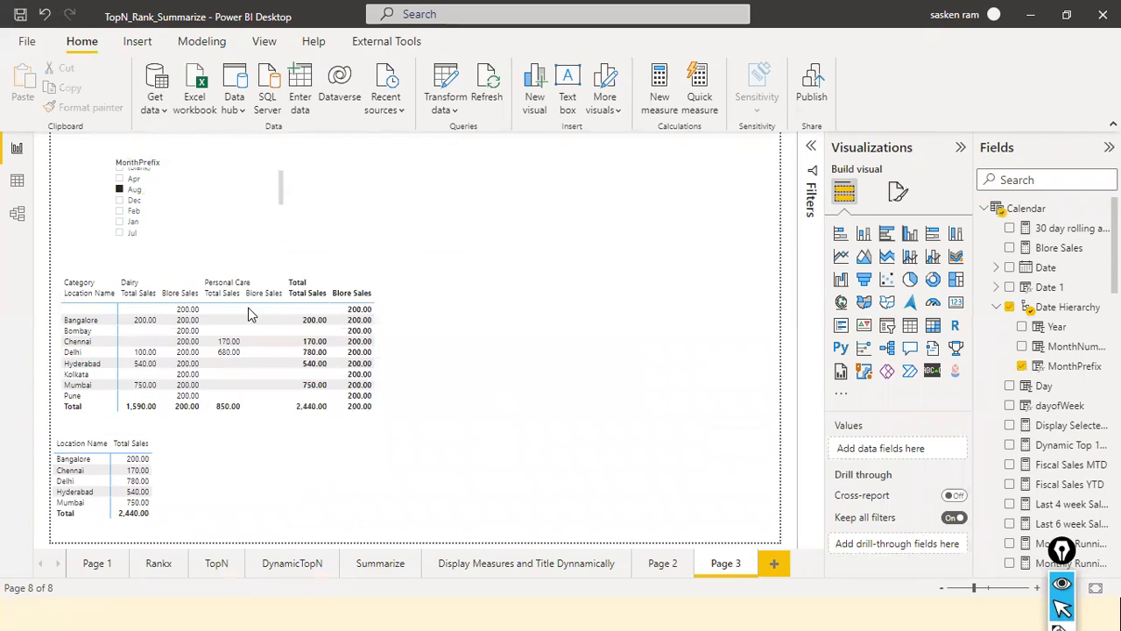
# Create a new measure named Commission and begin its formula with SUMX over a FILTER function
pyautogui.click(202, 42)
pyautogui.click(102, 86)
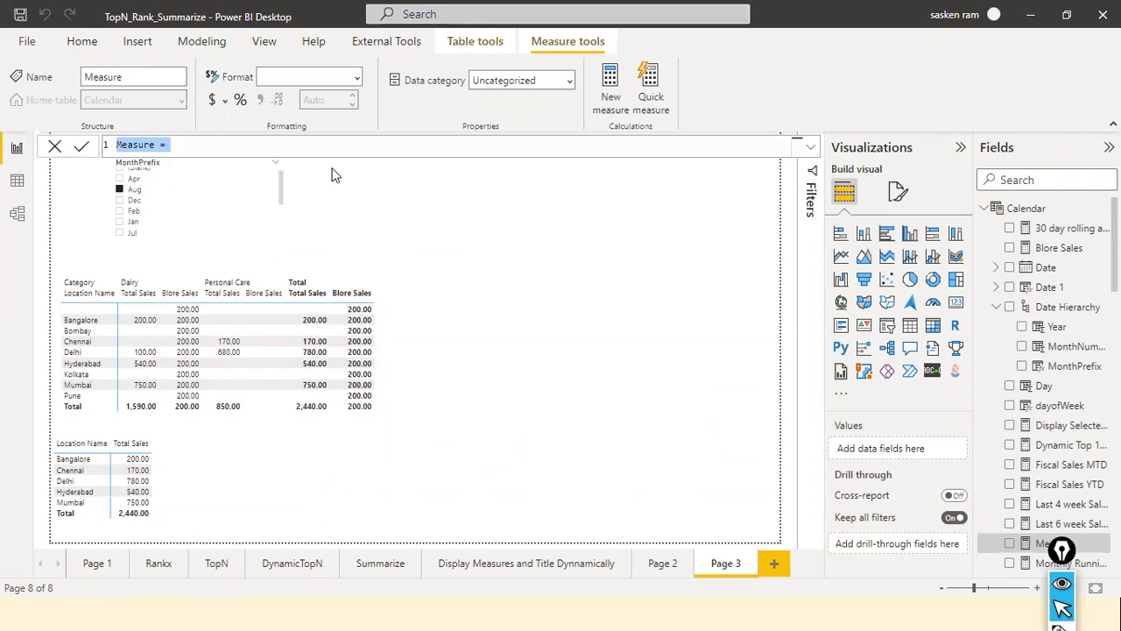
pyautogui.write('Commissin')
pyautogui.press('BackSpace')
pyautogui.press('BackSpace')
pyautogui.write('on = sum')
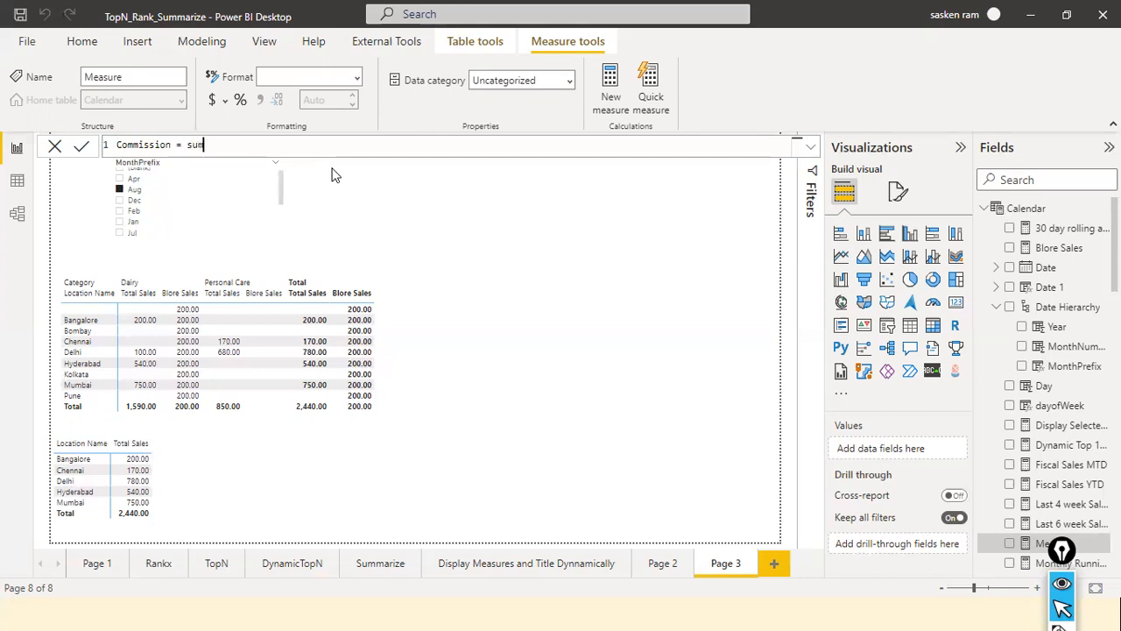
pyautogui.write('x( filter(')
pyautogui.hotkey('ctrl', 'Left')
pyautogui.hotkey('ctrl', 'Left')
pyautogui.hotkey('ctrl', 'Right')
pyautogui.hotkey('ctrl', 'Right')
pyautogui.hotkey('shift', 'Right')
pyautogui.press('End')
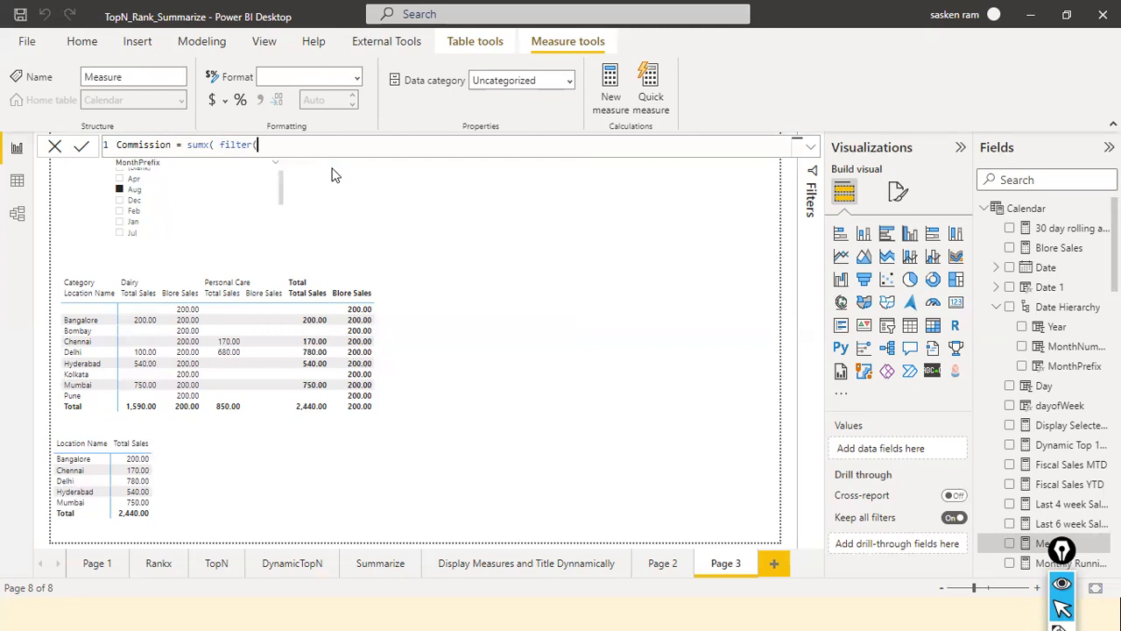
# Re-enter FILTER from the suggested functions inside SUMX and give it SalesFact as its table
pyautogui.press('BackSpace')
pyautogui.press('BackSpace')
pyautogui.press('BackSpace')
pyautogui.press('BackSpace')
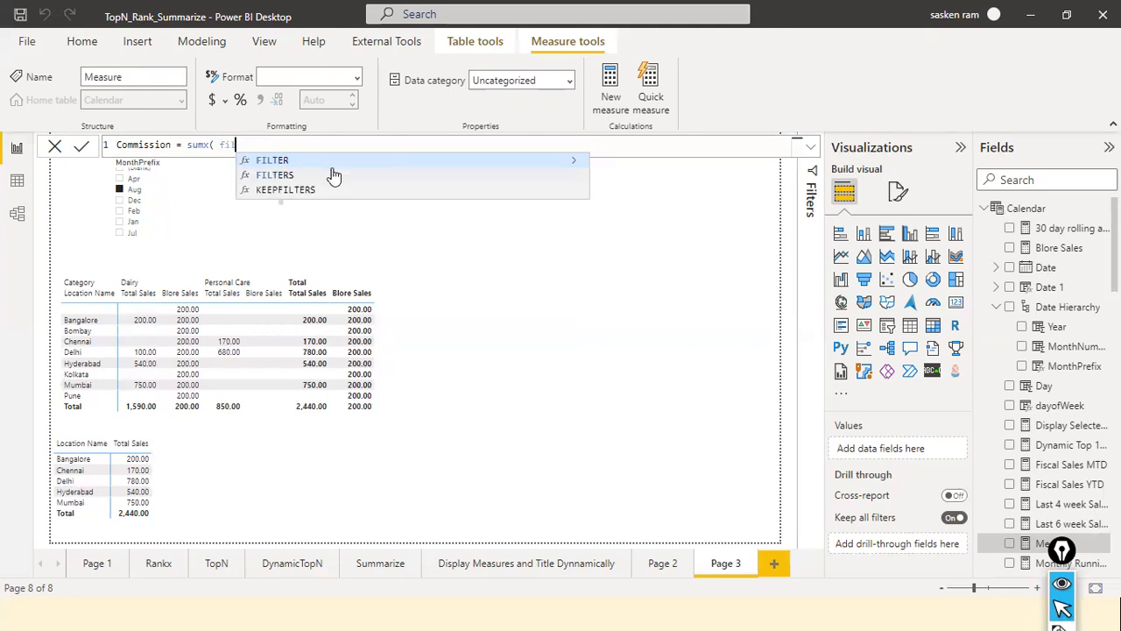
pyautogui.press('BackSpace')
pyautogui.press('BackSpace')
pyautogui.press('Down')
pyautogui.press('Up')
pyautogui.press('Tab')
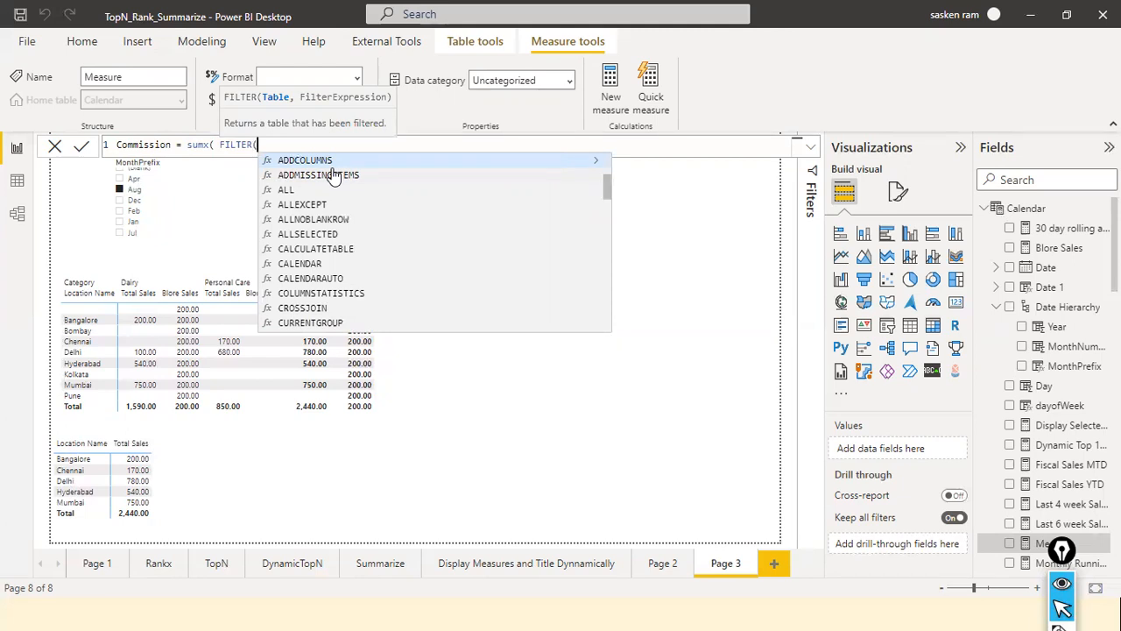
pyautogui.write('SALES')
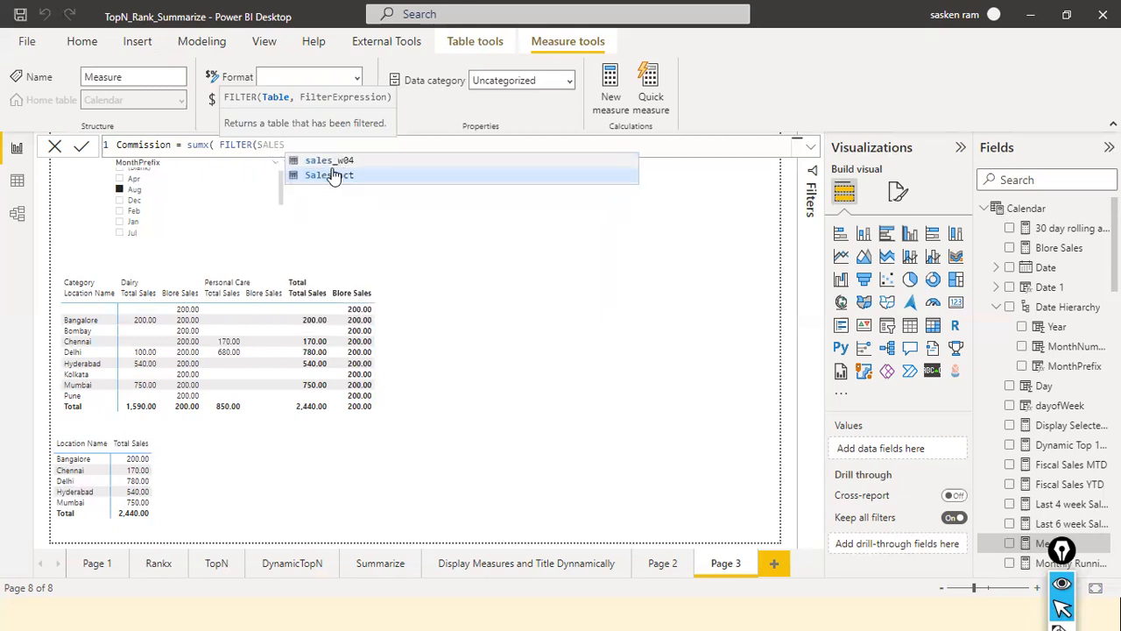
pyautogui.click(333, 175)
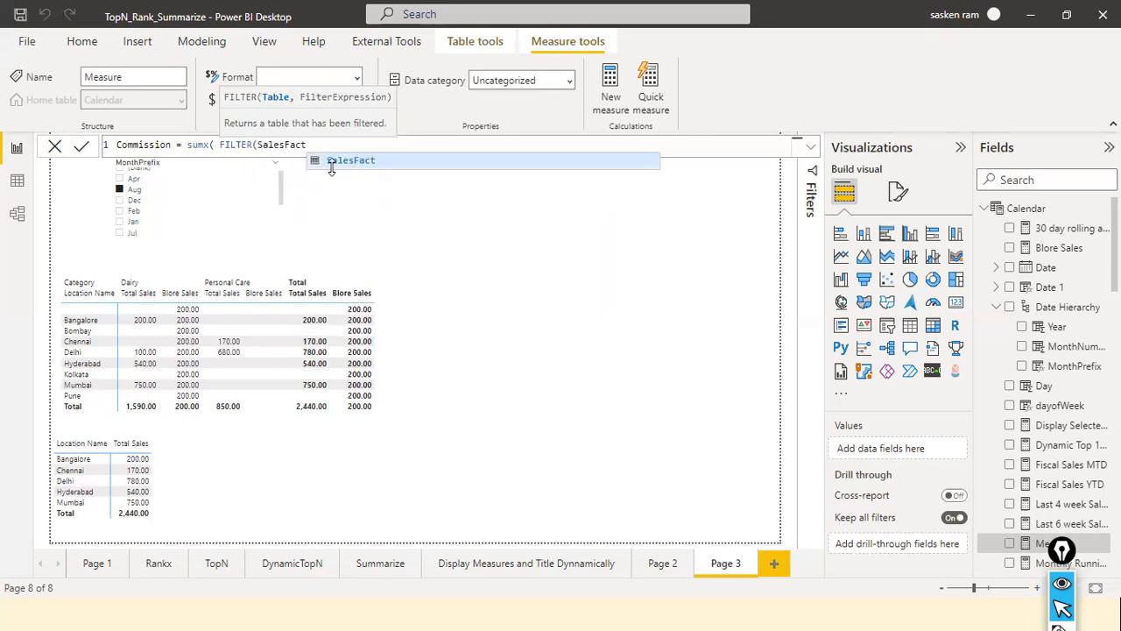
pyautogui.write(',')
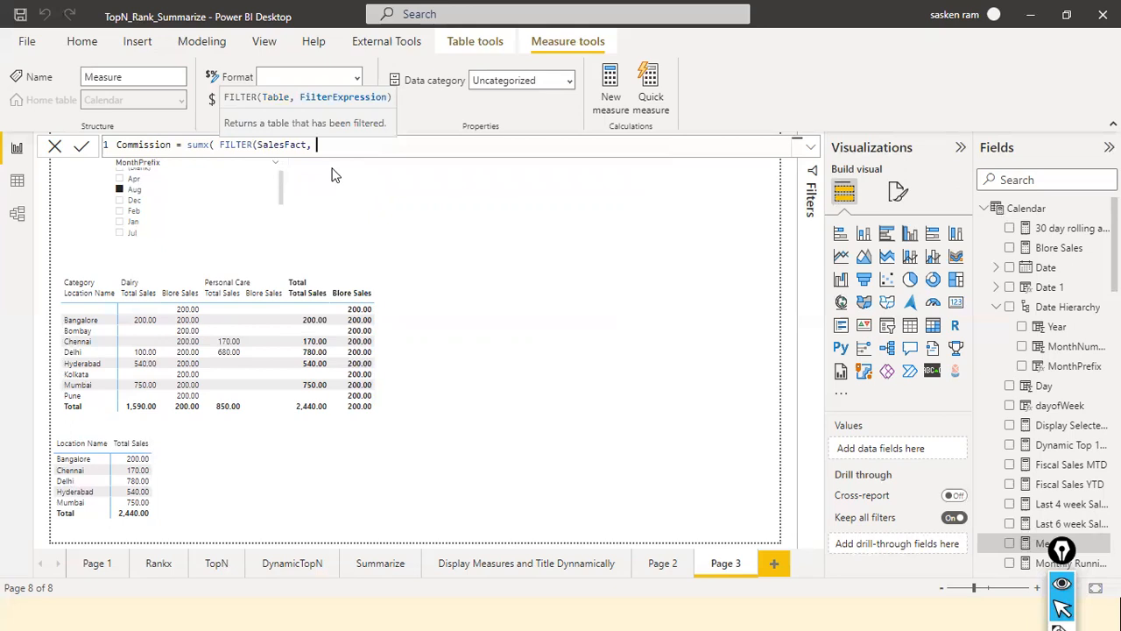
# Complete the FILTER with the condition SalesFact[Sales Amount] >= 500
pyautogui.write(' SAESL')
pyautogui.press('BackSpace')
pyautogui.press('BackSpace')
pyautogui.press('BackSpace')
pyautogui.press('BackSpace')
pyautogui.press('BackSpace')
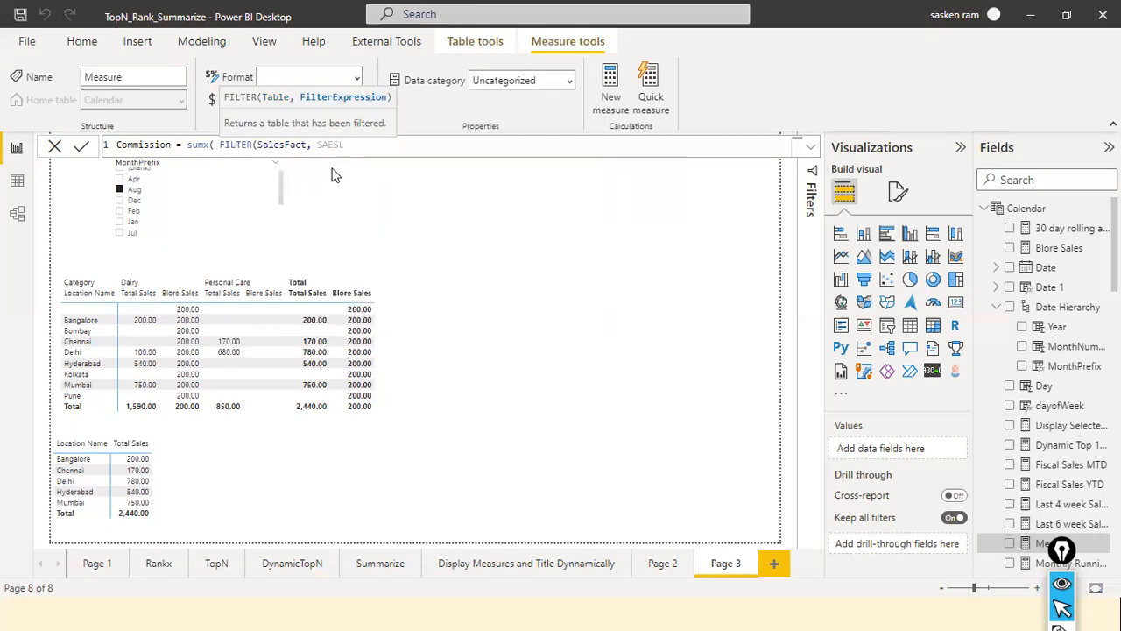
pyautogui.write('salesa')
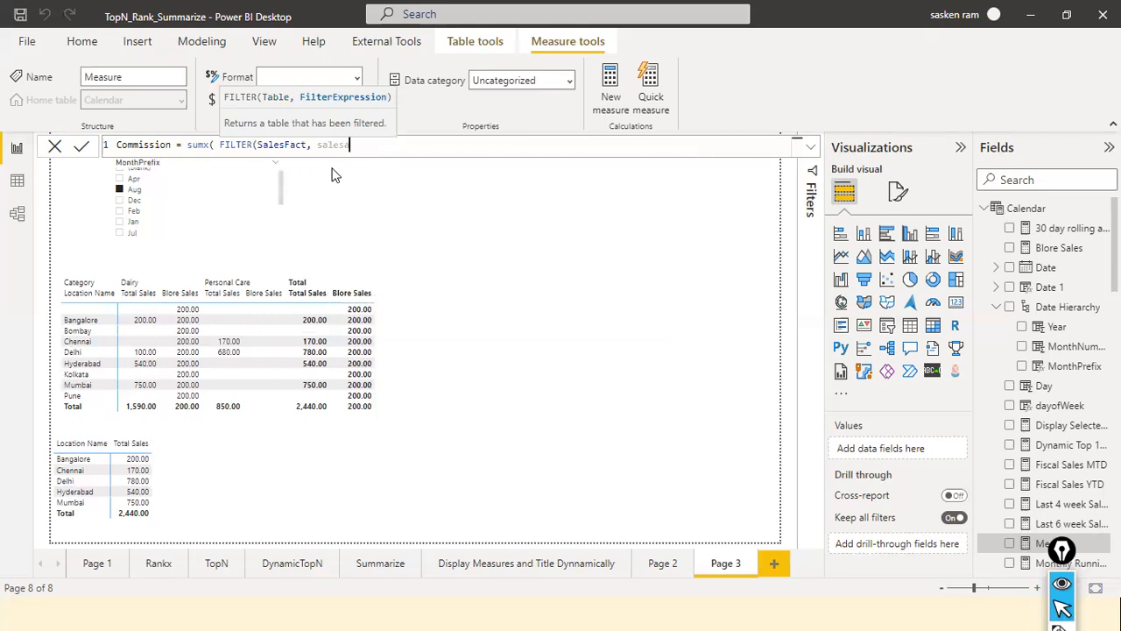
pyautogui.press('BackSpace')
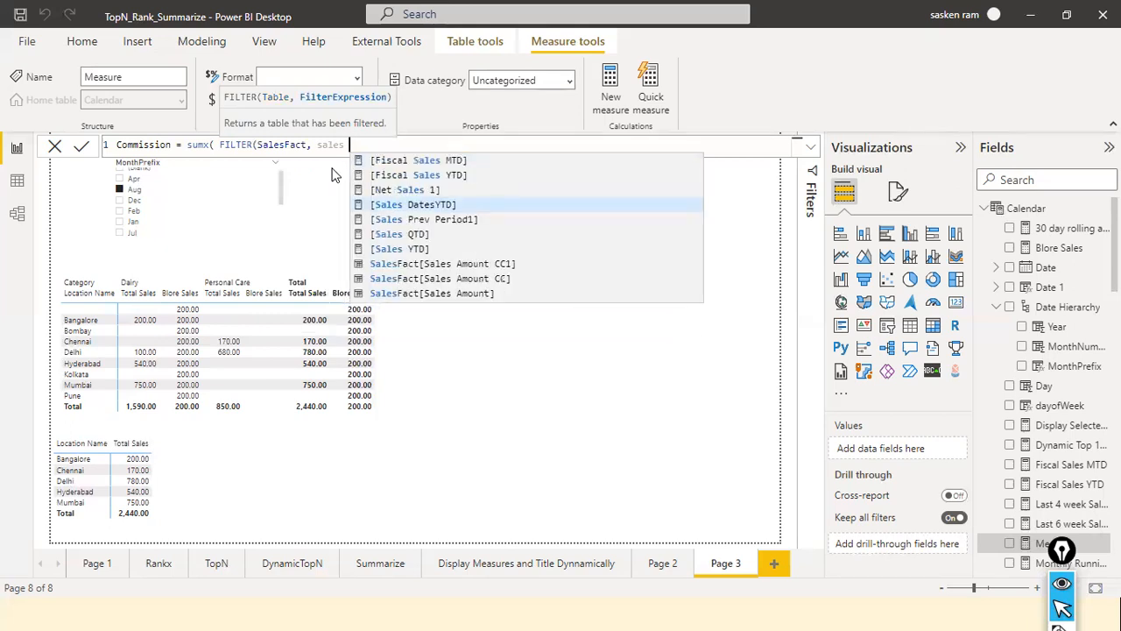
pyautogui.press('Down')
pyautogui.press('Down')
pyautogui.press('Down')
pyautogui.press('Down')
pyautogui.press('Down')
pyautogui.press('Down')
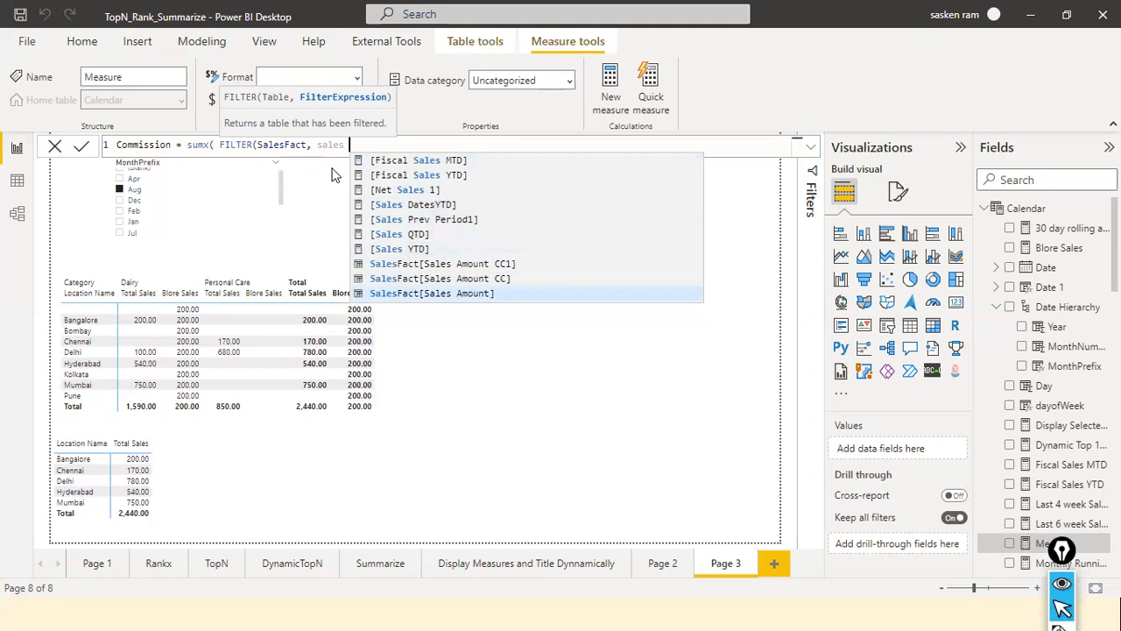
pyautogui.press('Tab')
pyautogui.write('>= 500')
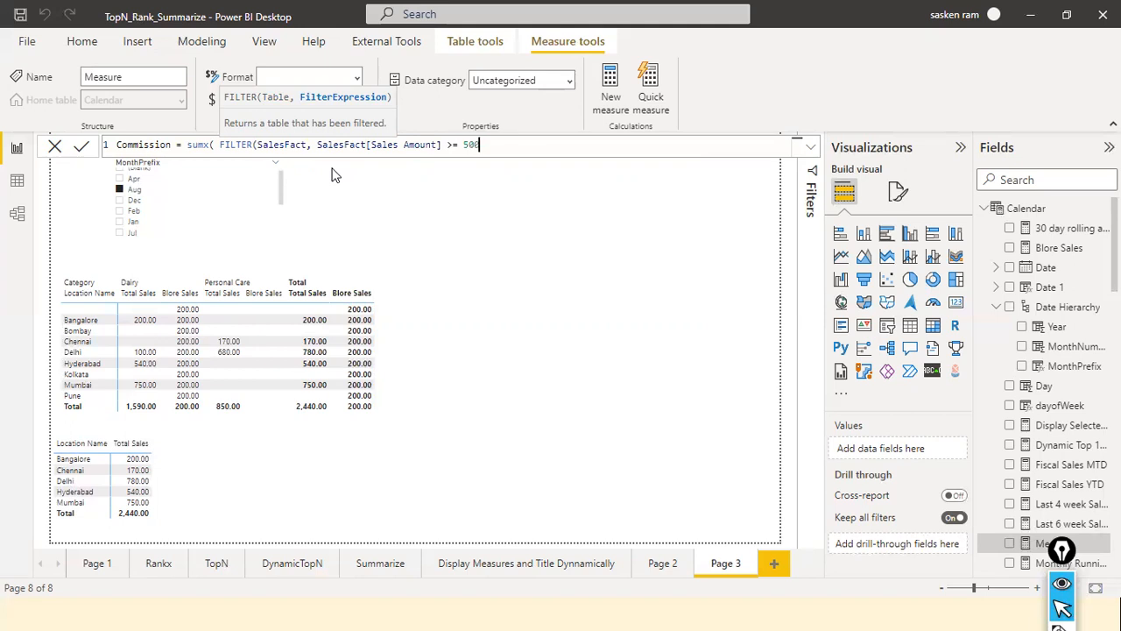
pyautogui.write('), ')
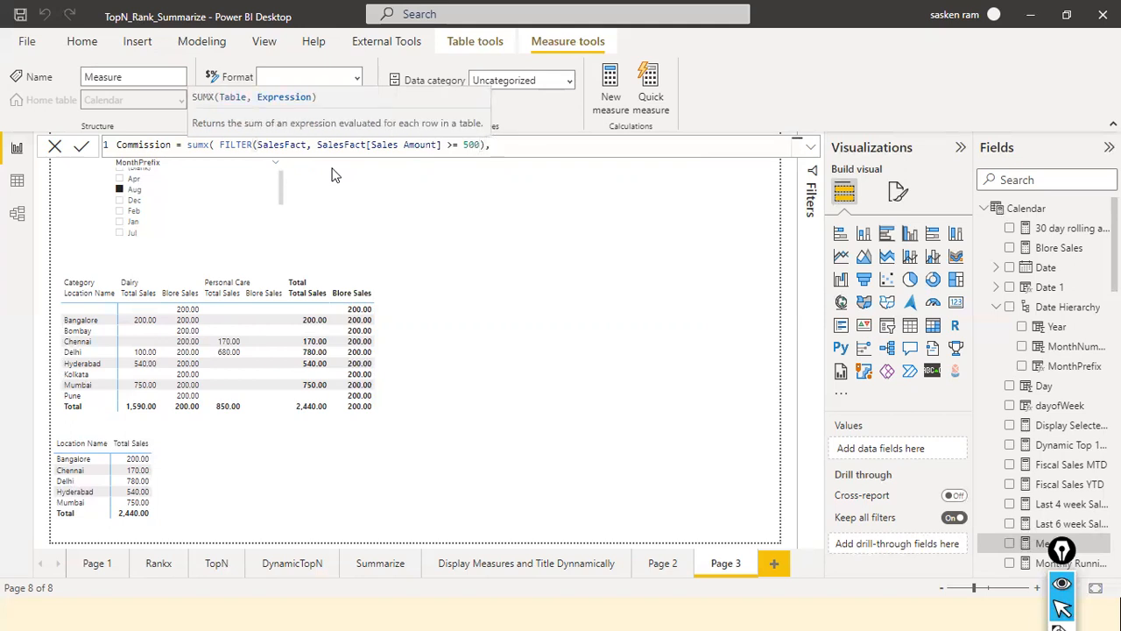
# Finish the Commission formula with the row expression SalesFact[Sales Amount] * 0.12 and commit the measure
pyautogui.write('sales')
pyautogui.press('BackSpace')
pyautogui.press('BackSpace')
pyautogui.write('am')
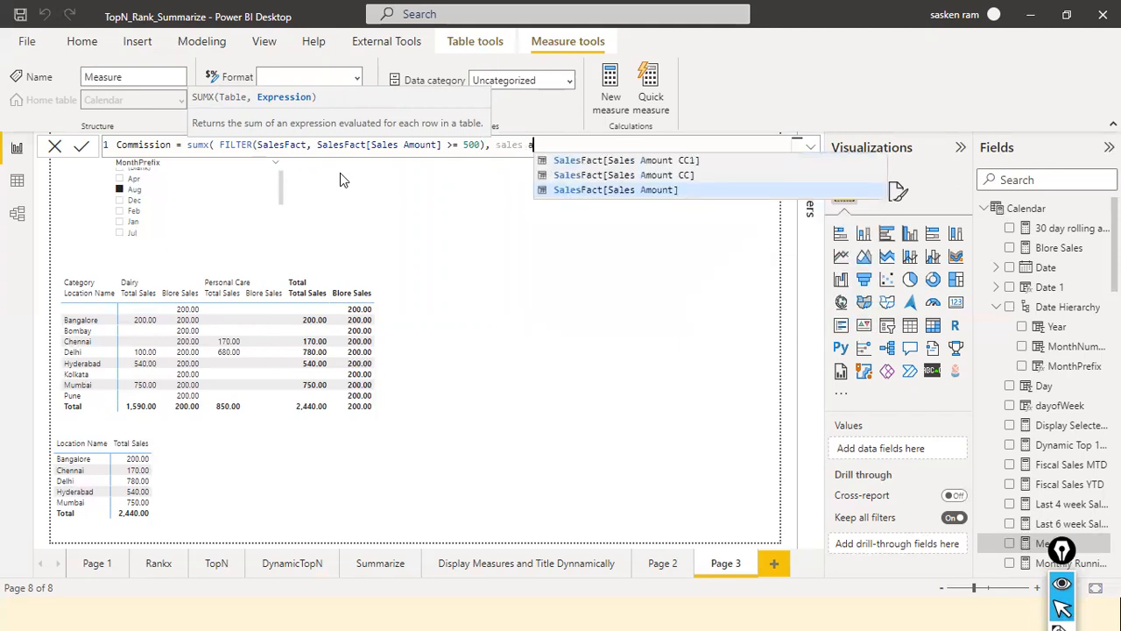
pyautogui.press('Down')
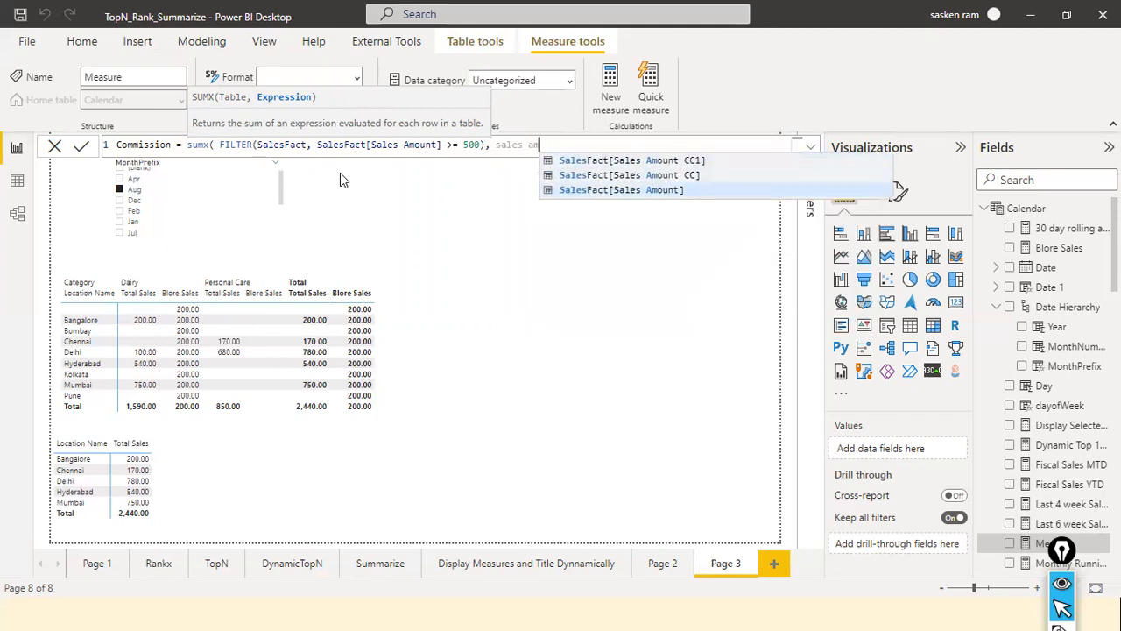
pyautogui.press('Tab')
pyautogui.write('* ')
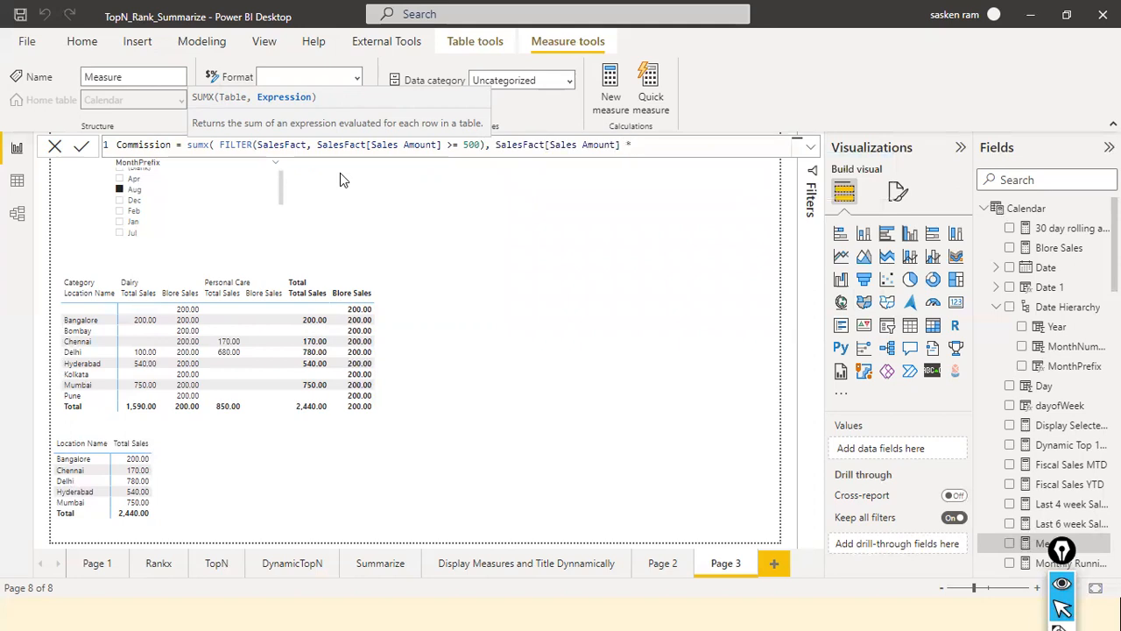
pyautogui.write('0.')
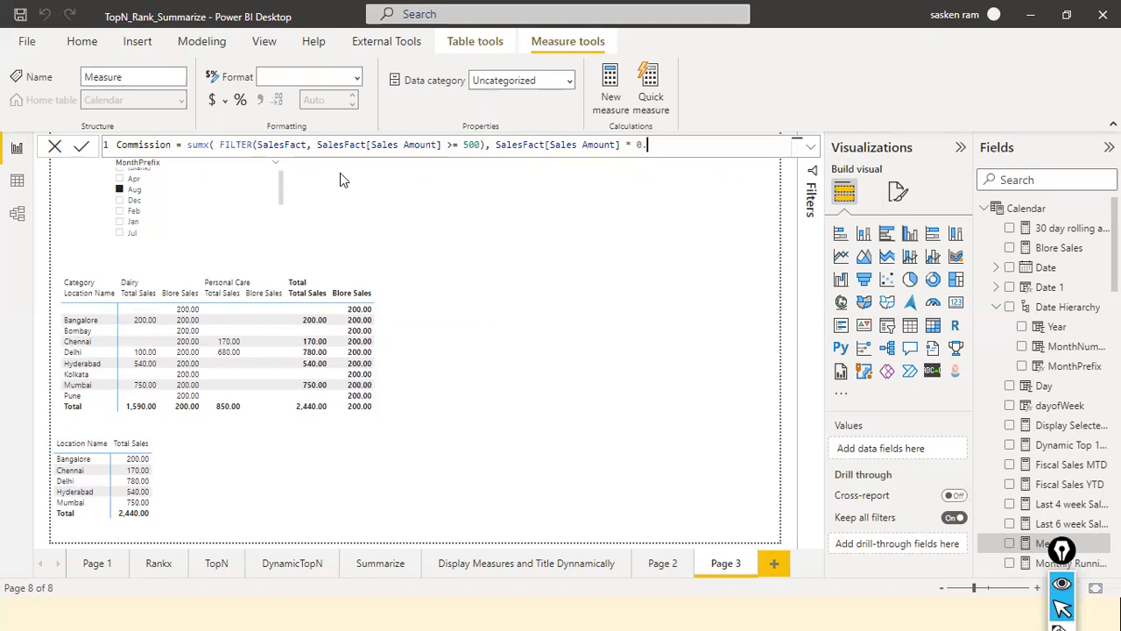
pyautogui.write('122')
pyautogui.press('BackSpace')
pyautogui.write(')')
pyautogui.press('Return')
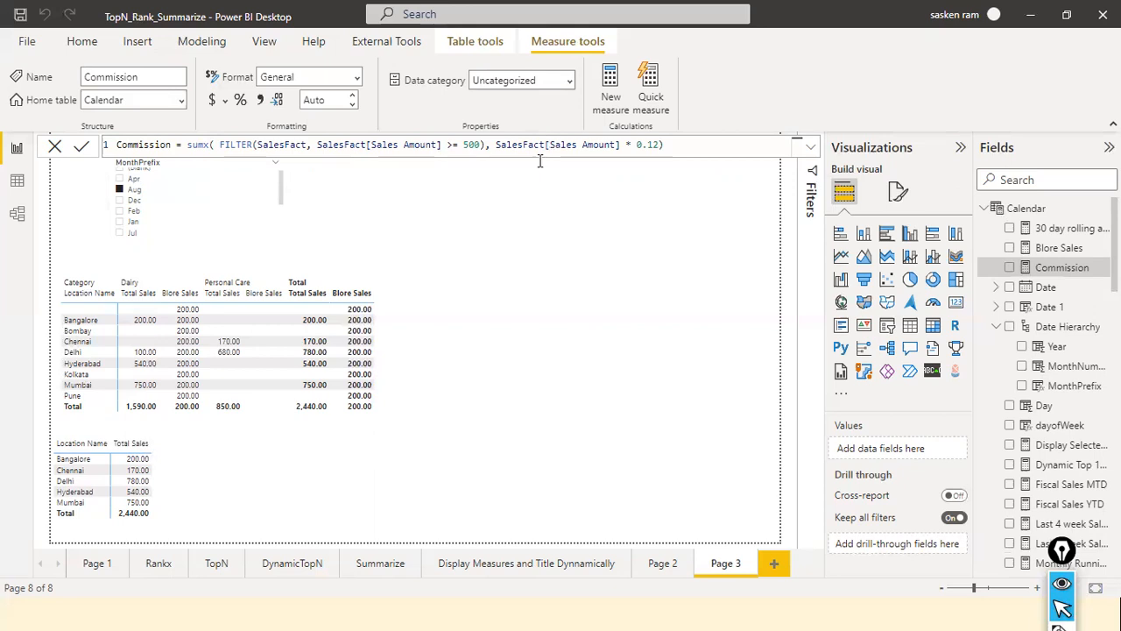
# Add the Commission measure to the matrix of sales by Location Name and Category
pyautogui.click(516, 225)
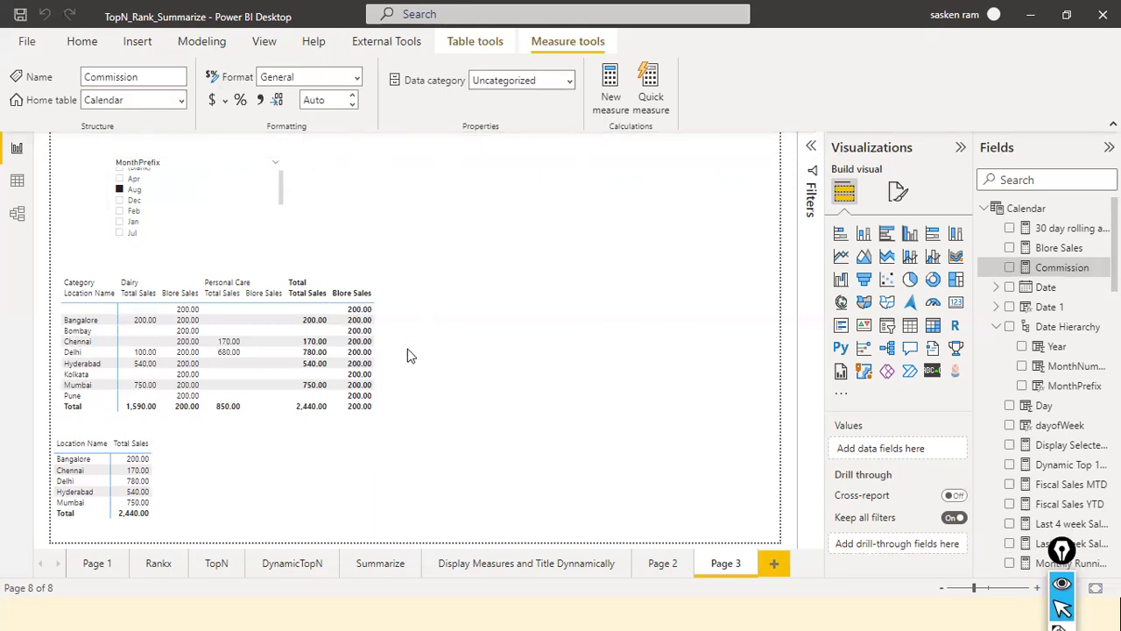
pyautogui.click(481, 324)
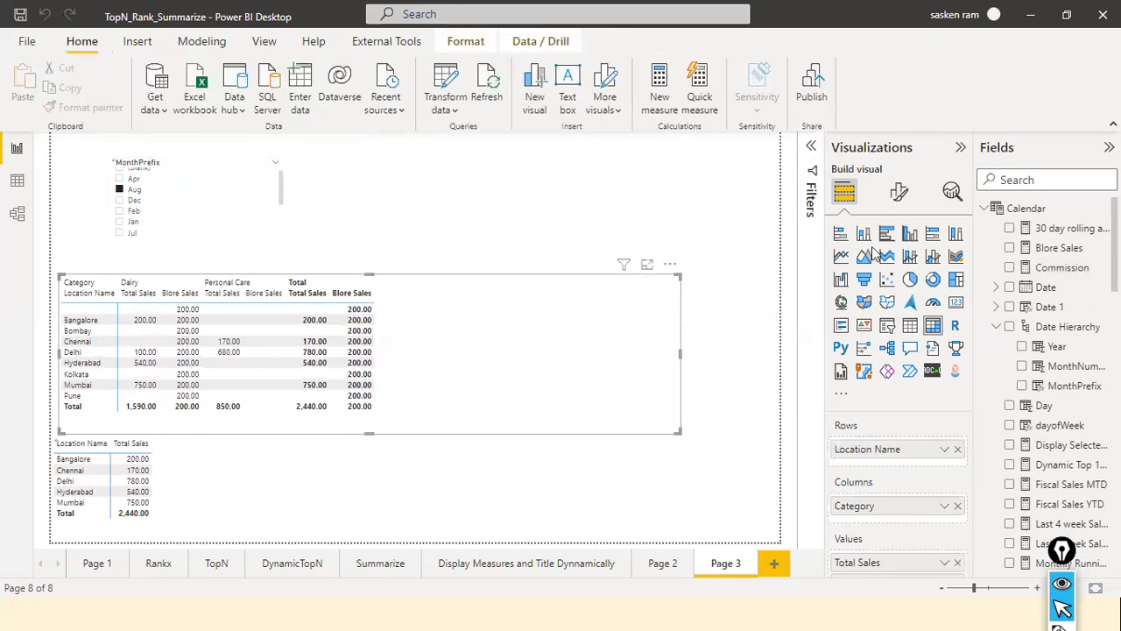
pyautogui.click(1045, 179)
pyautogui.write('commi')
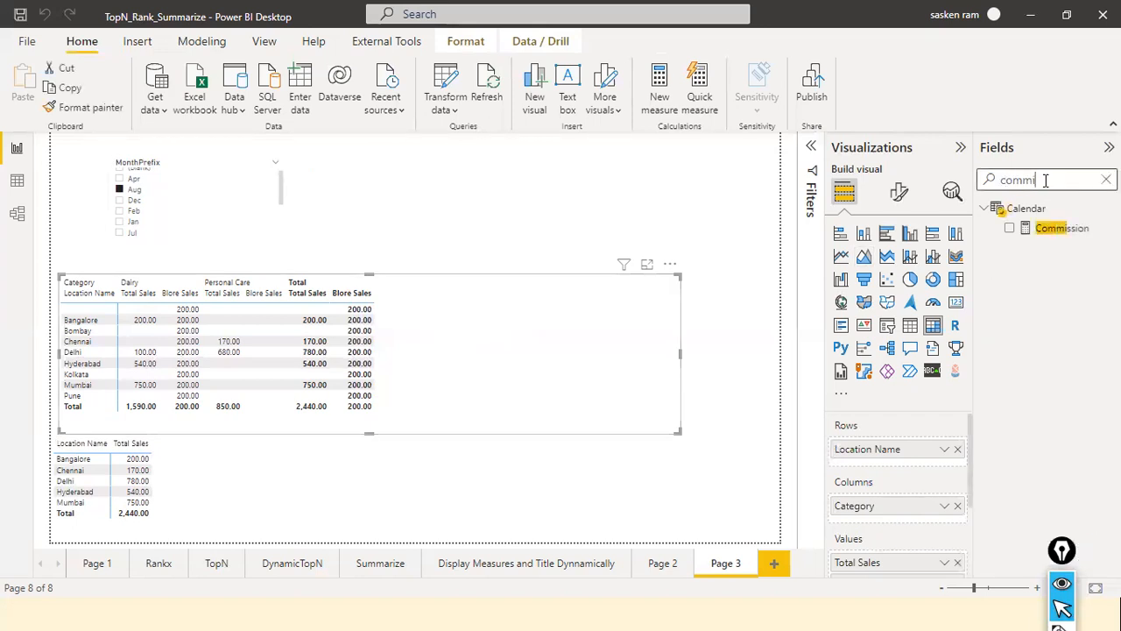
pyautogui.moveTo(1051, 227); pyautogui.dragTo(523, 318)
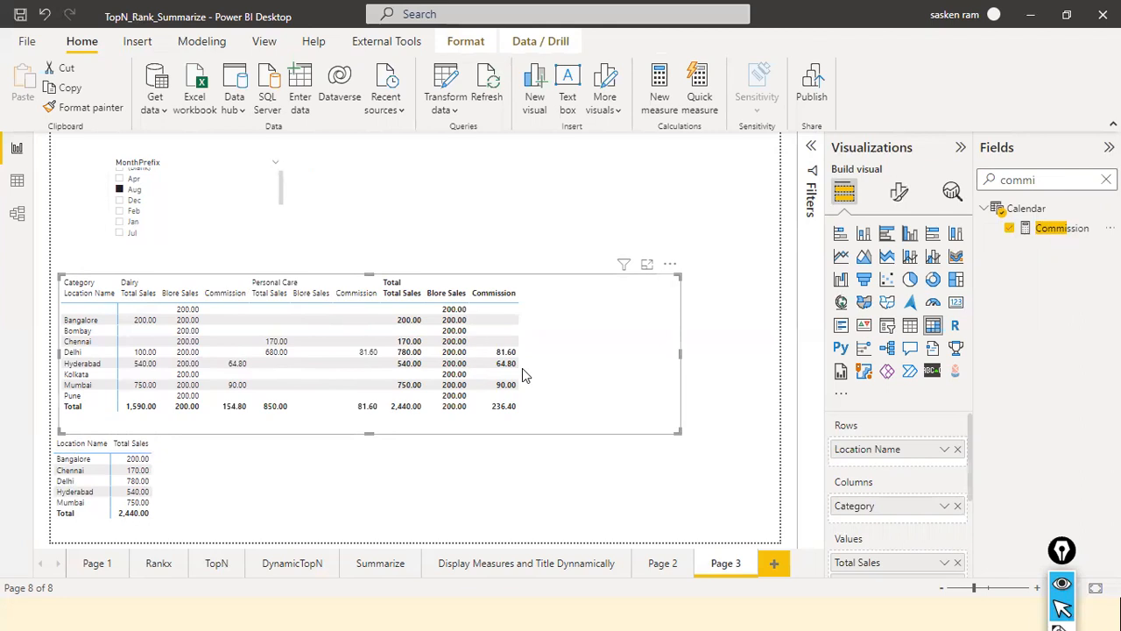
# Examine the FILTER part of the Commission formula and switch back to the presentation slides
pyautogui.click(1062, 229)
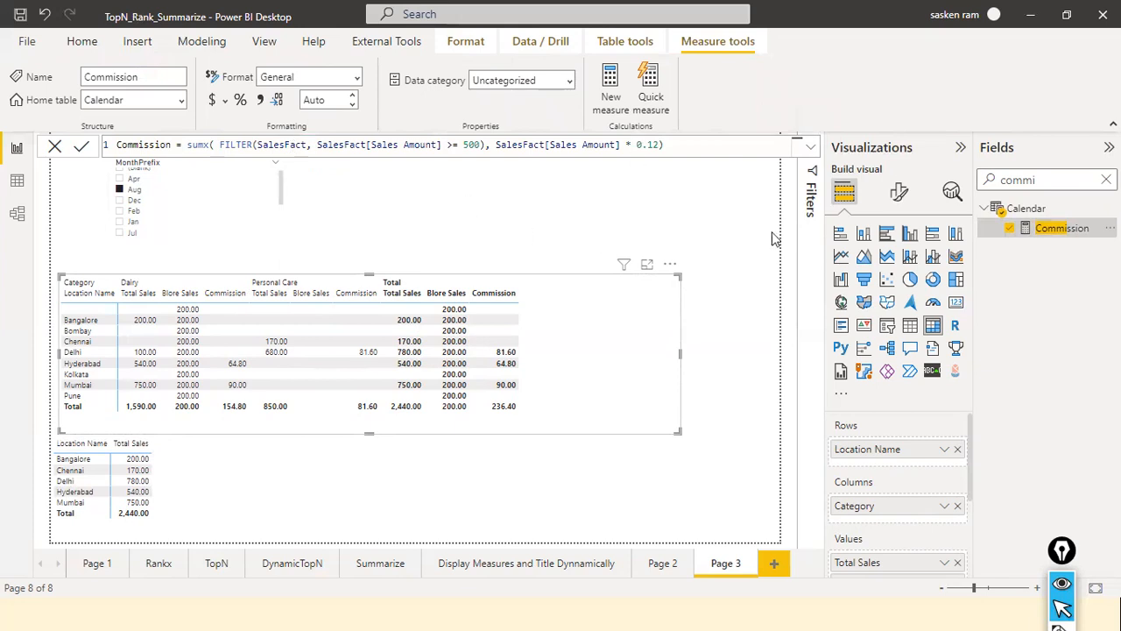
pyautogui.moveTo(230, 144); pyautogui.dragTo(484, 145)
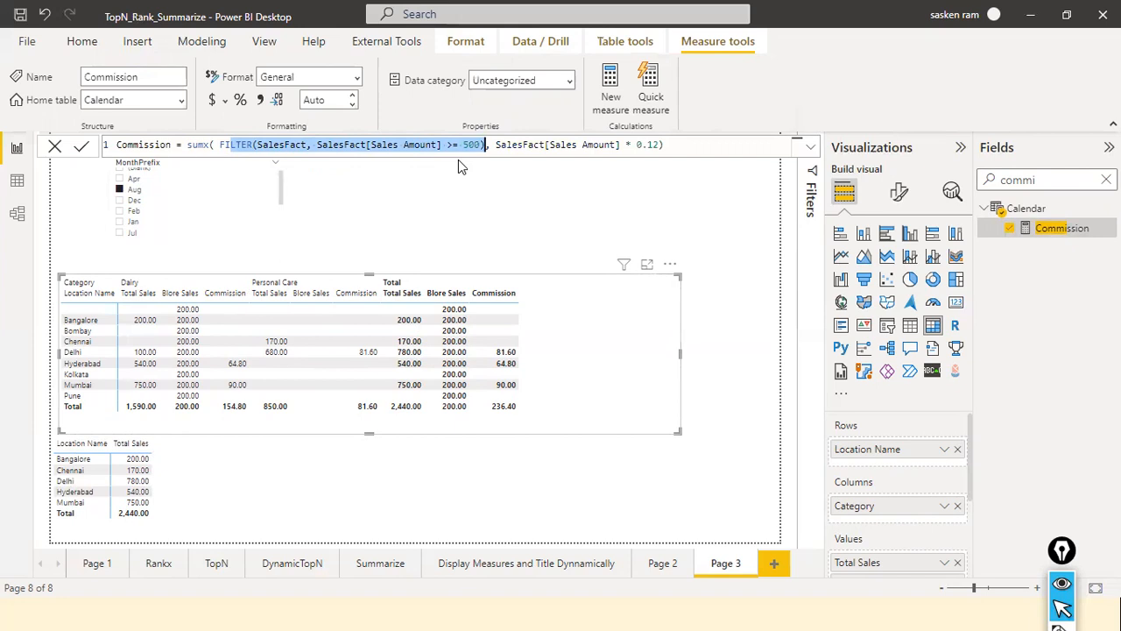
pyautogui.press('Escape')
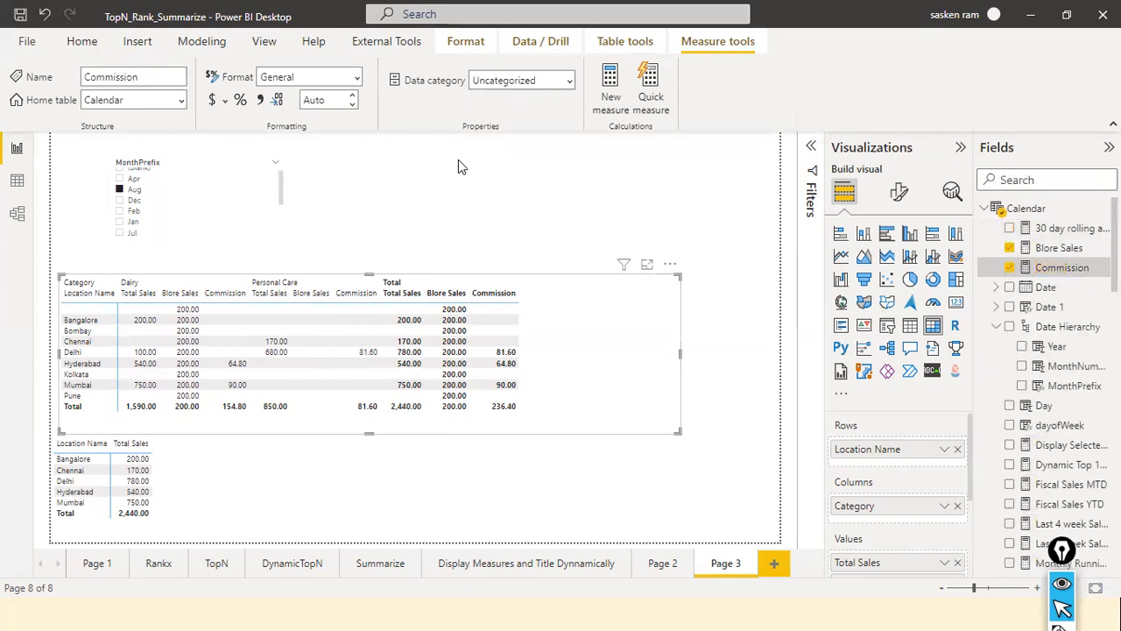
pyautogui.hotkey('alt', 'Tab')
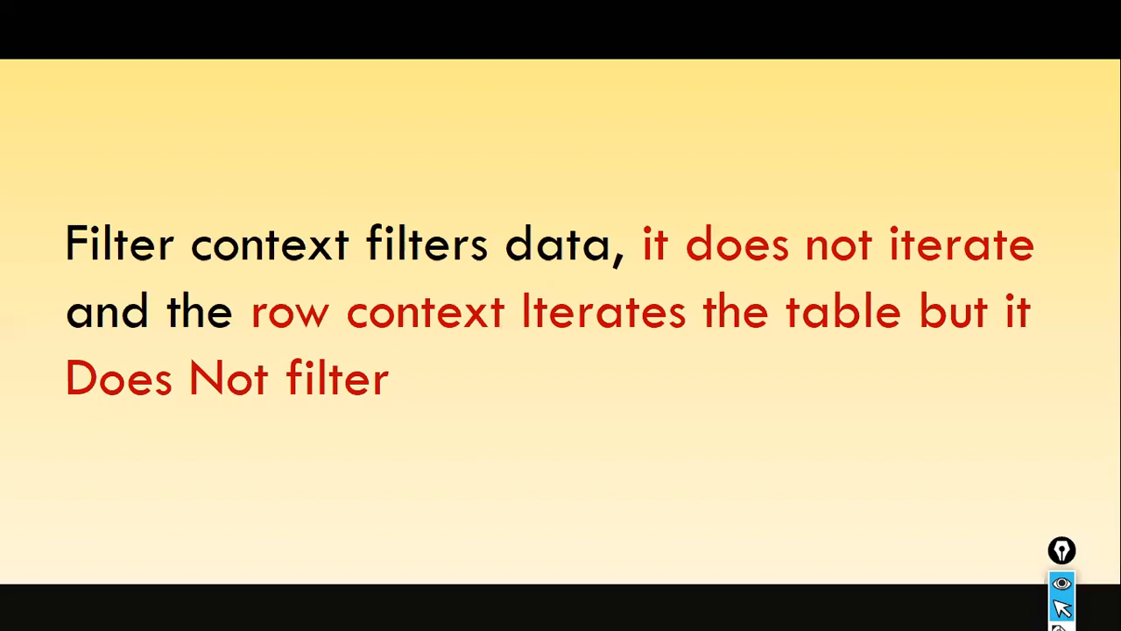